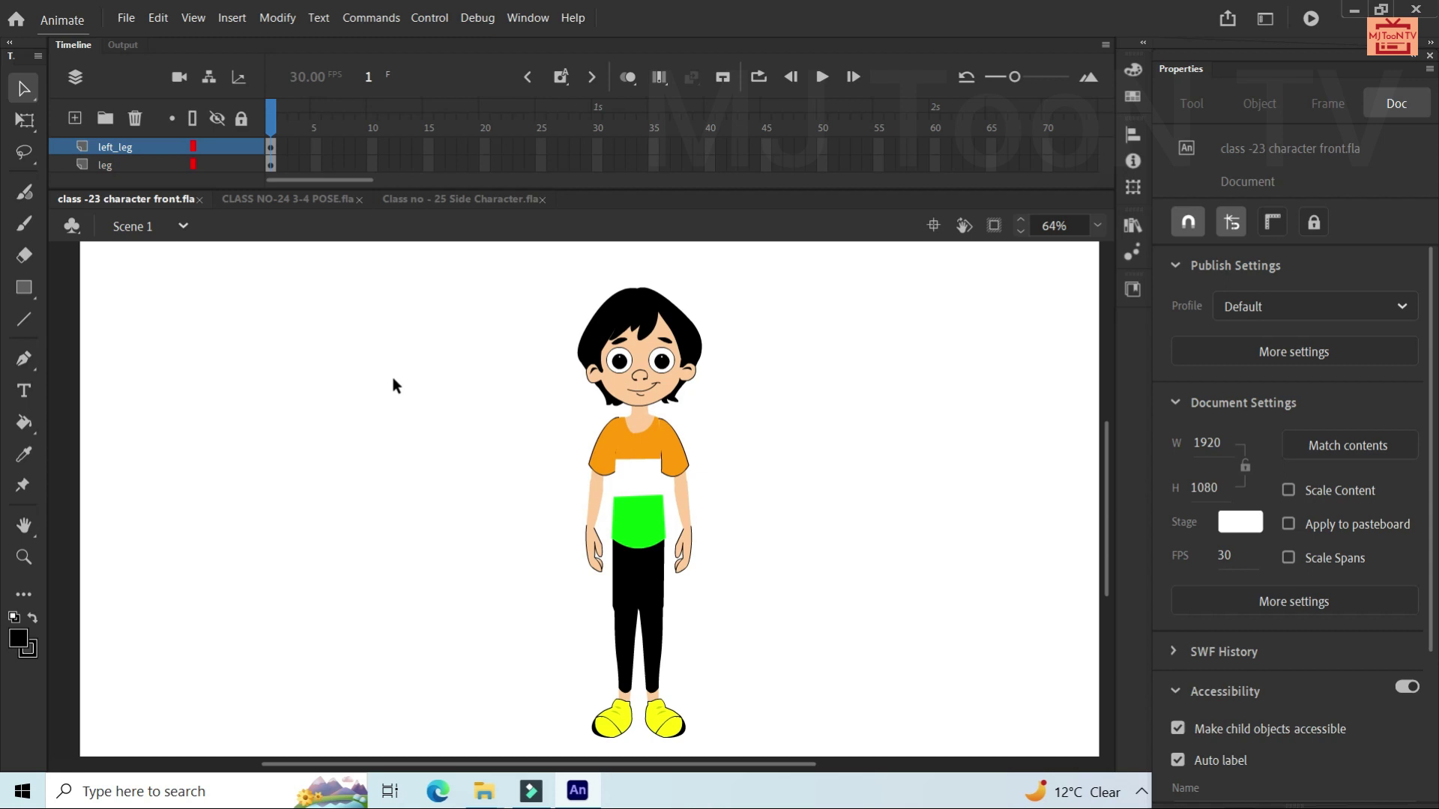
Create a new Full HD character animation document, 1920 x 1080 at 30 fps, for ActionScript 3.0
{"action": "left_click", "coordinate": [265, 201]}
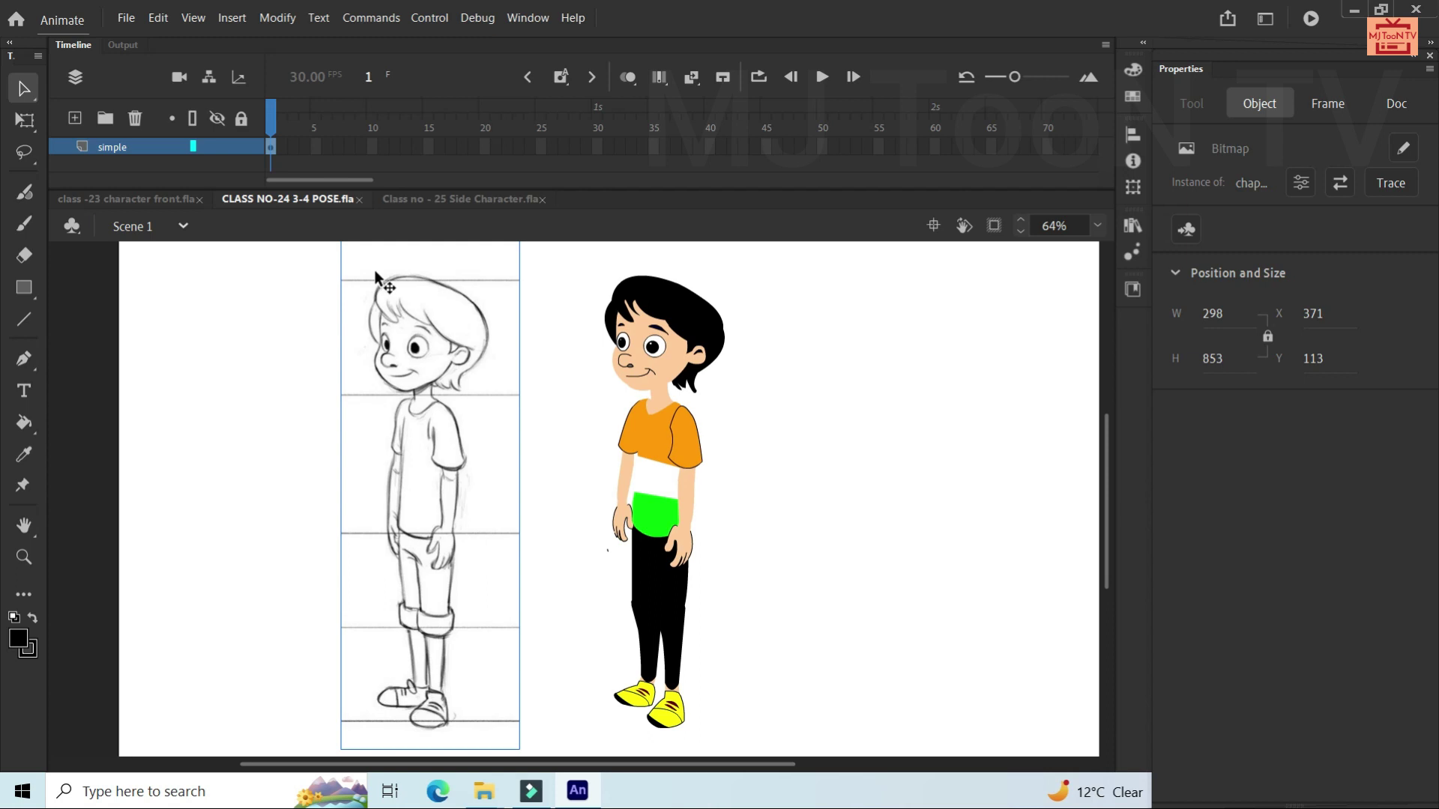
{"action": "left_click", "coordinate": [401, 201]}
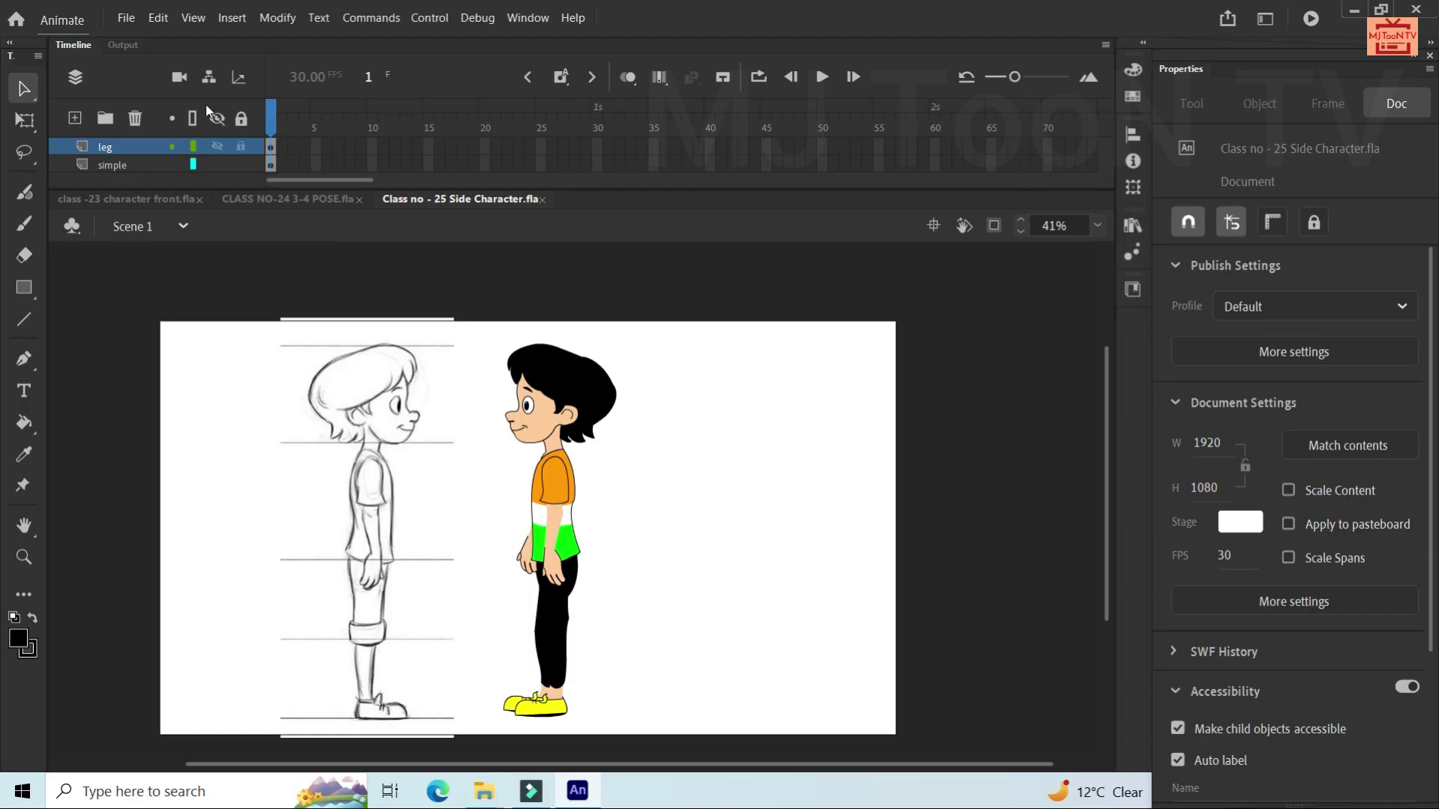
{"action": "left_click", "coordinate": [135, 18]}
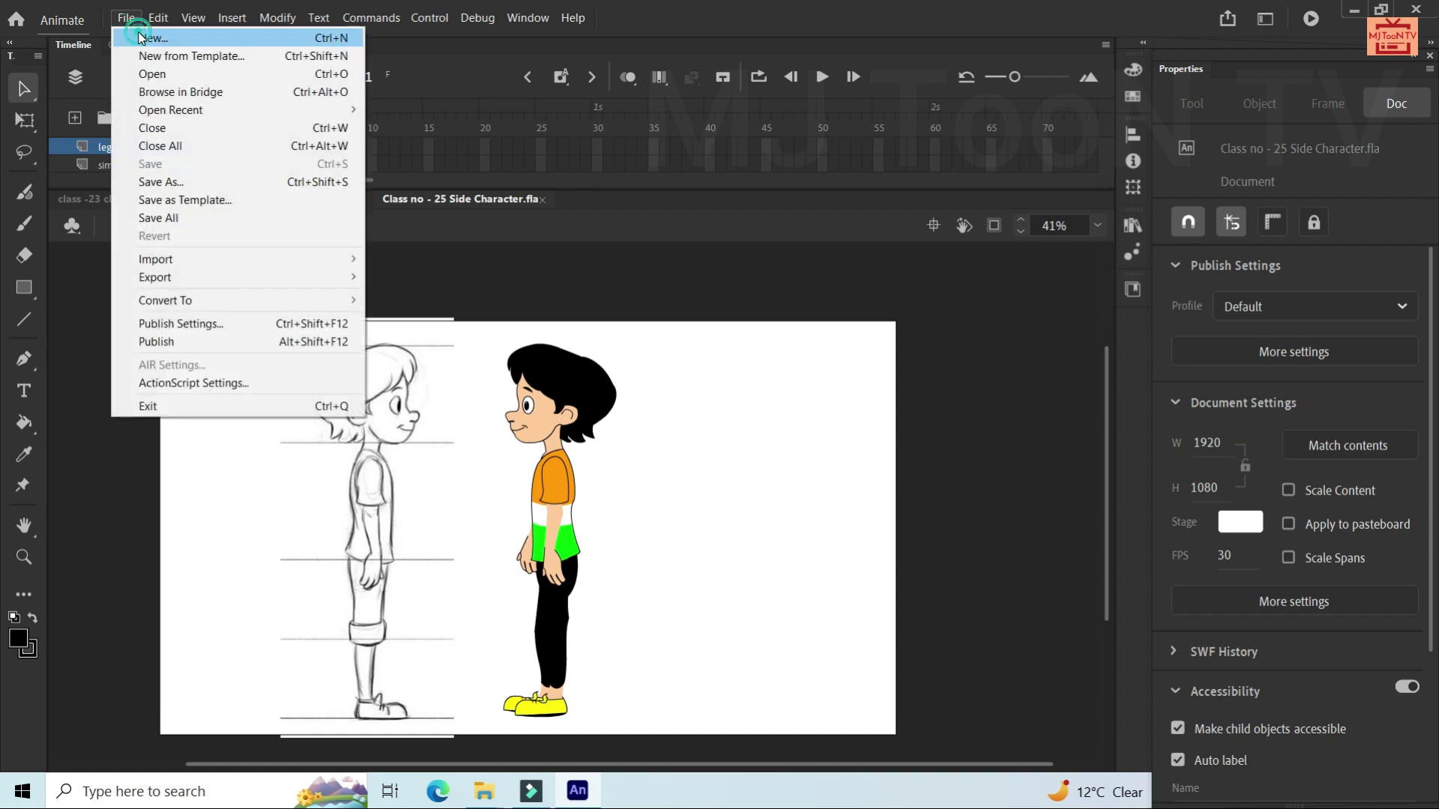
{"action": "left_click", "coordinate": [126, 18]}
{"action": "key", "text": "ctrl+Return"}
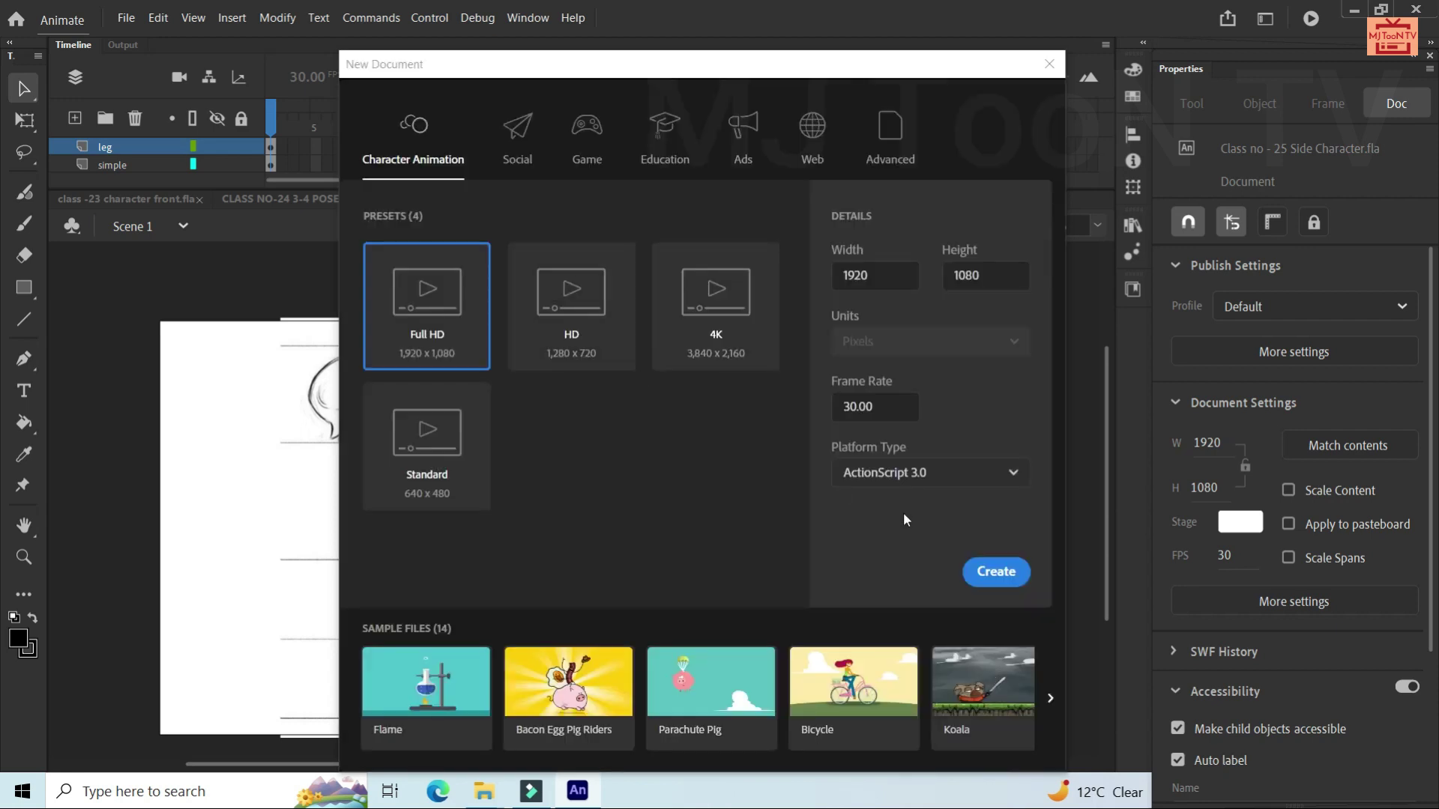
{"action": "left_click", "coordinate": [993, 573]}
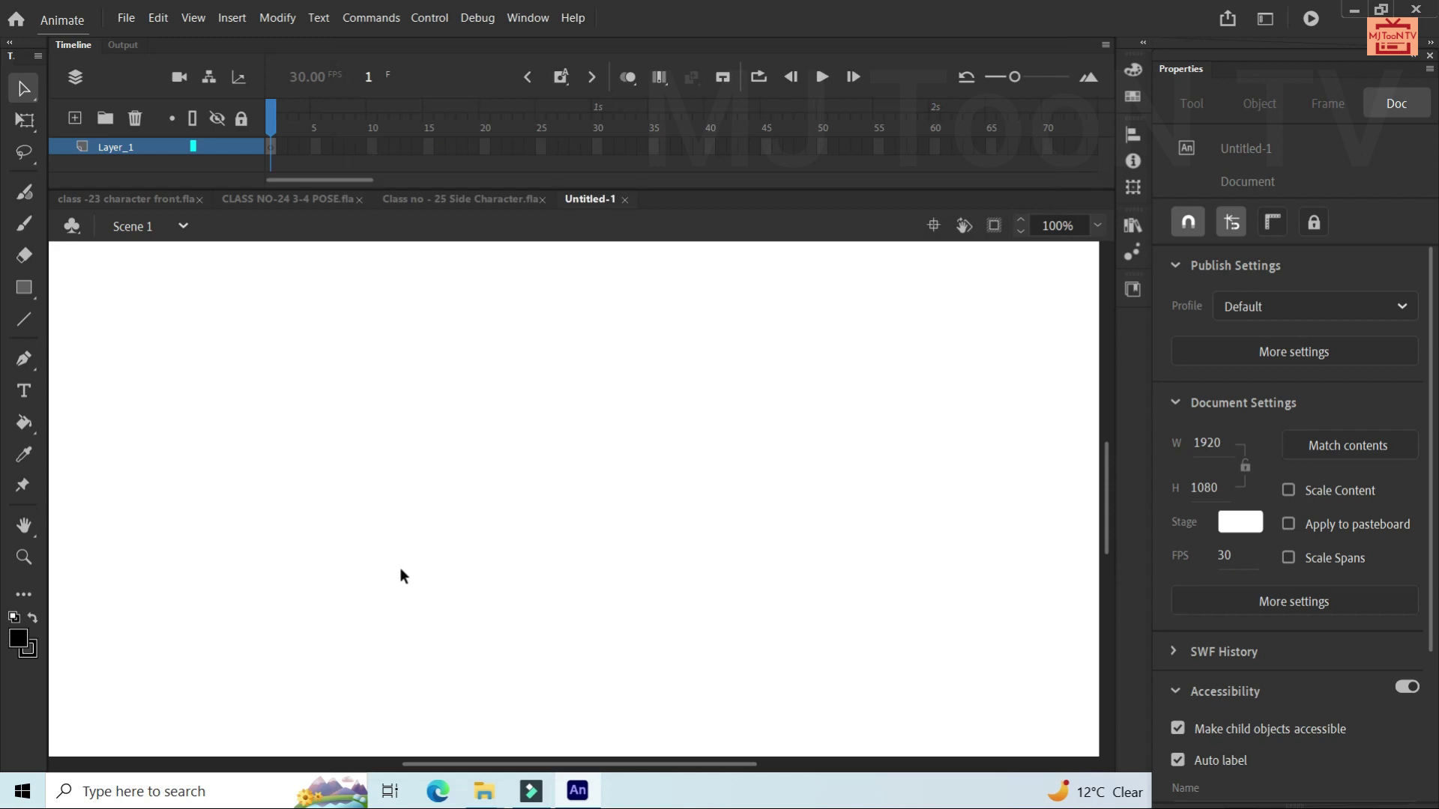
Switch to File Explorer, go to the photo folder on Local Disk (D:) and open chapter 4.PNG for viewing
{"action": "mouse_move", "coordinate": [484, 797]}
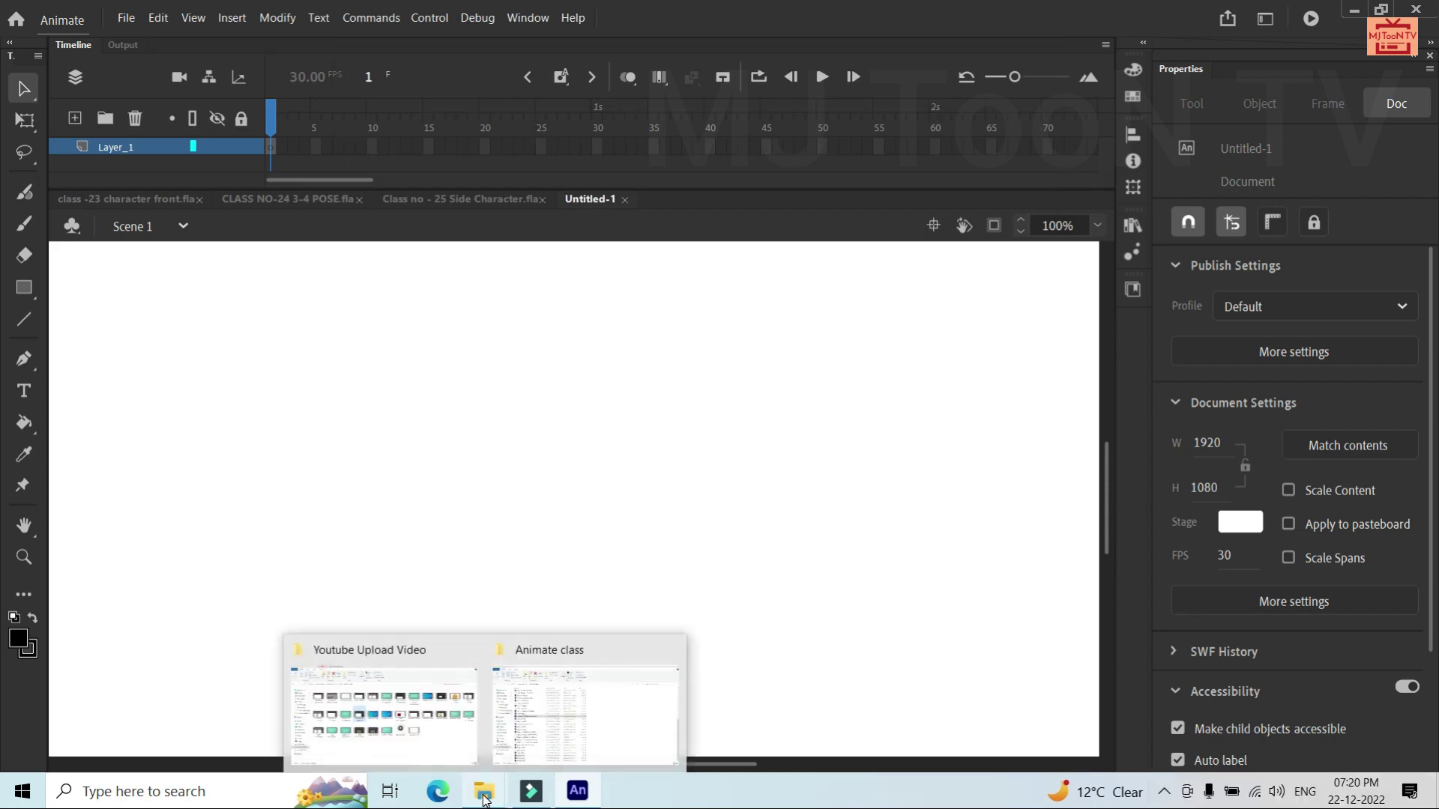
{"action": "left_click", "coordinate": [547, 722]}
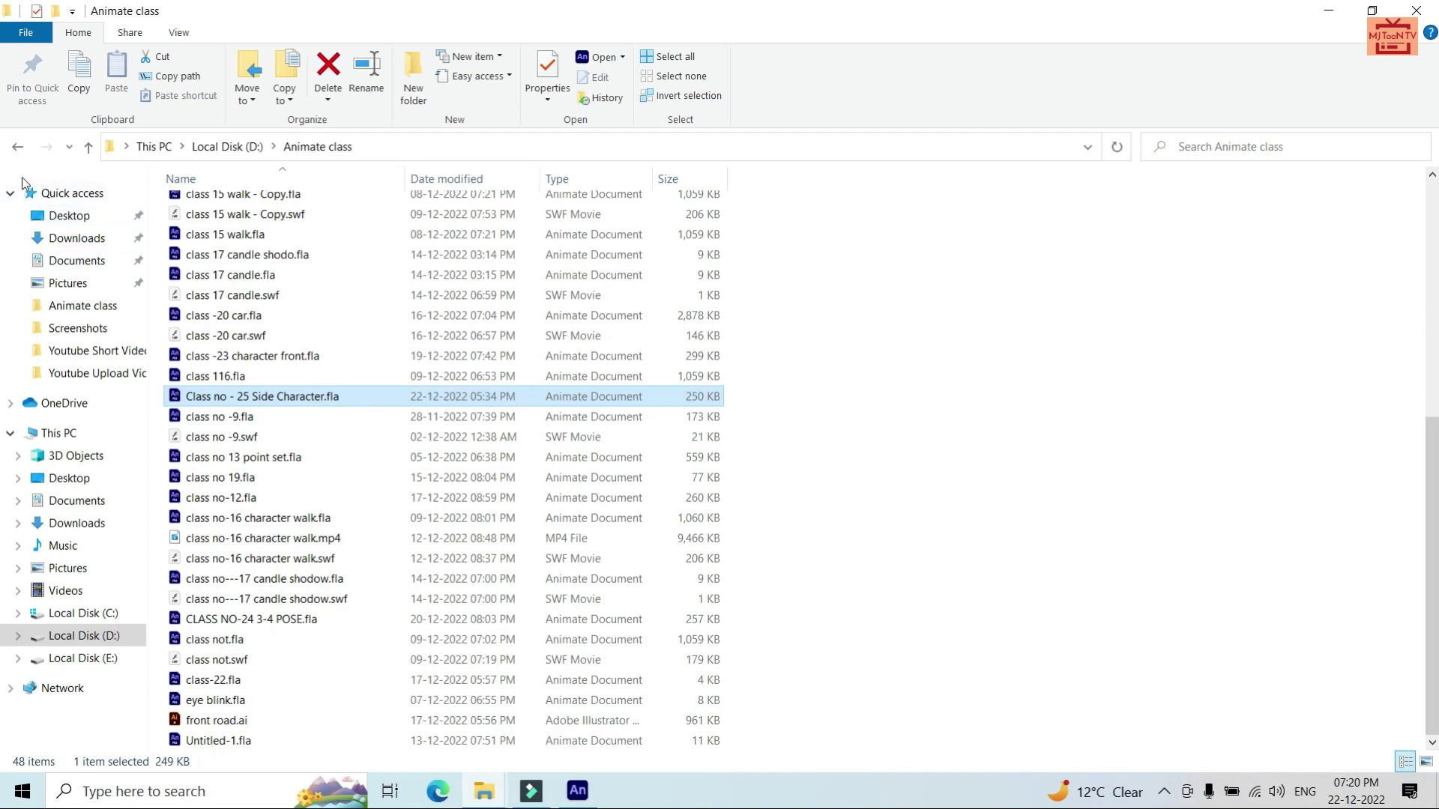
{"action": "left_click", "coordinate": [17, 146]}
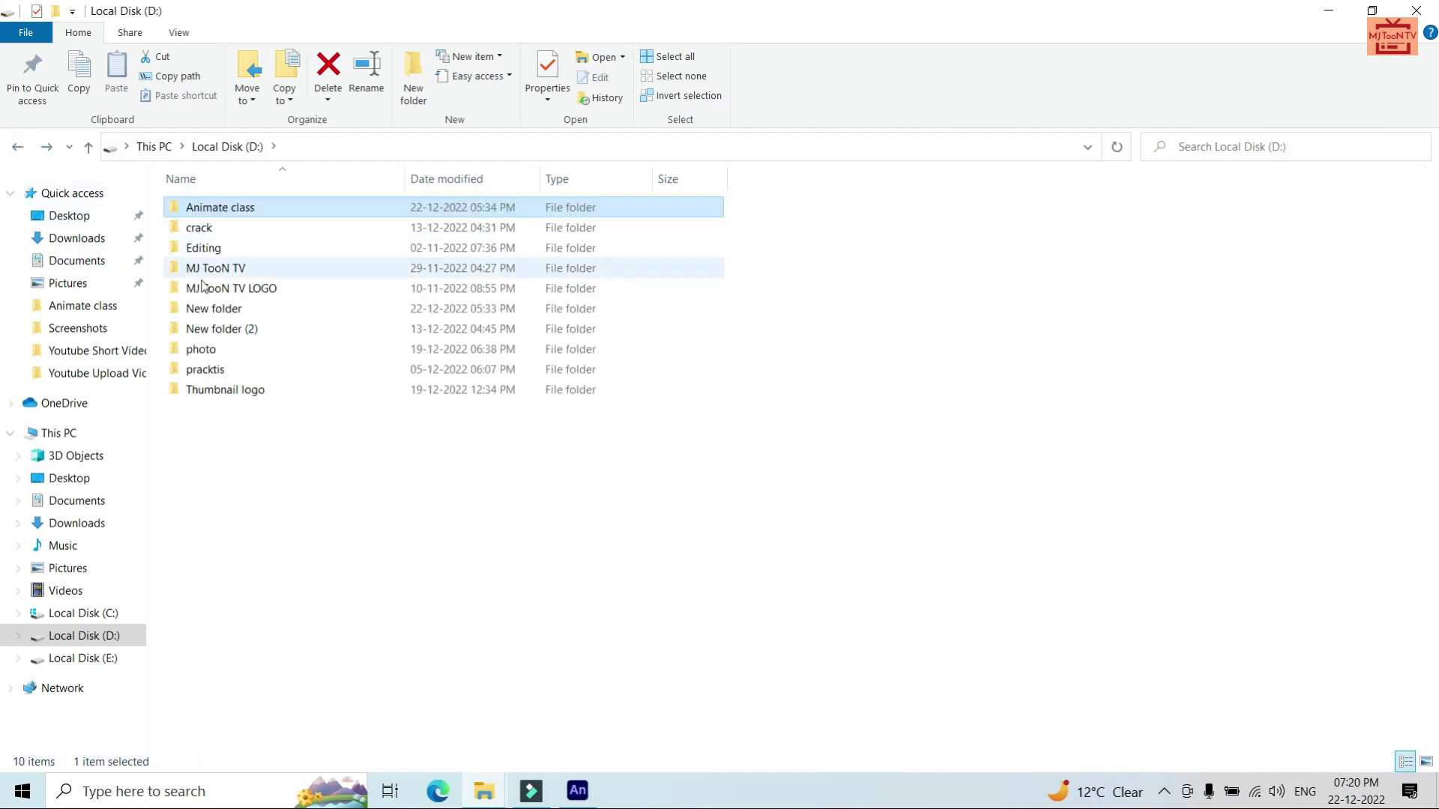
{"action": "double_click", "coordinate": [199, 350]}
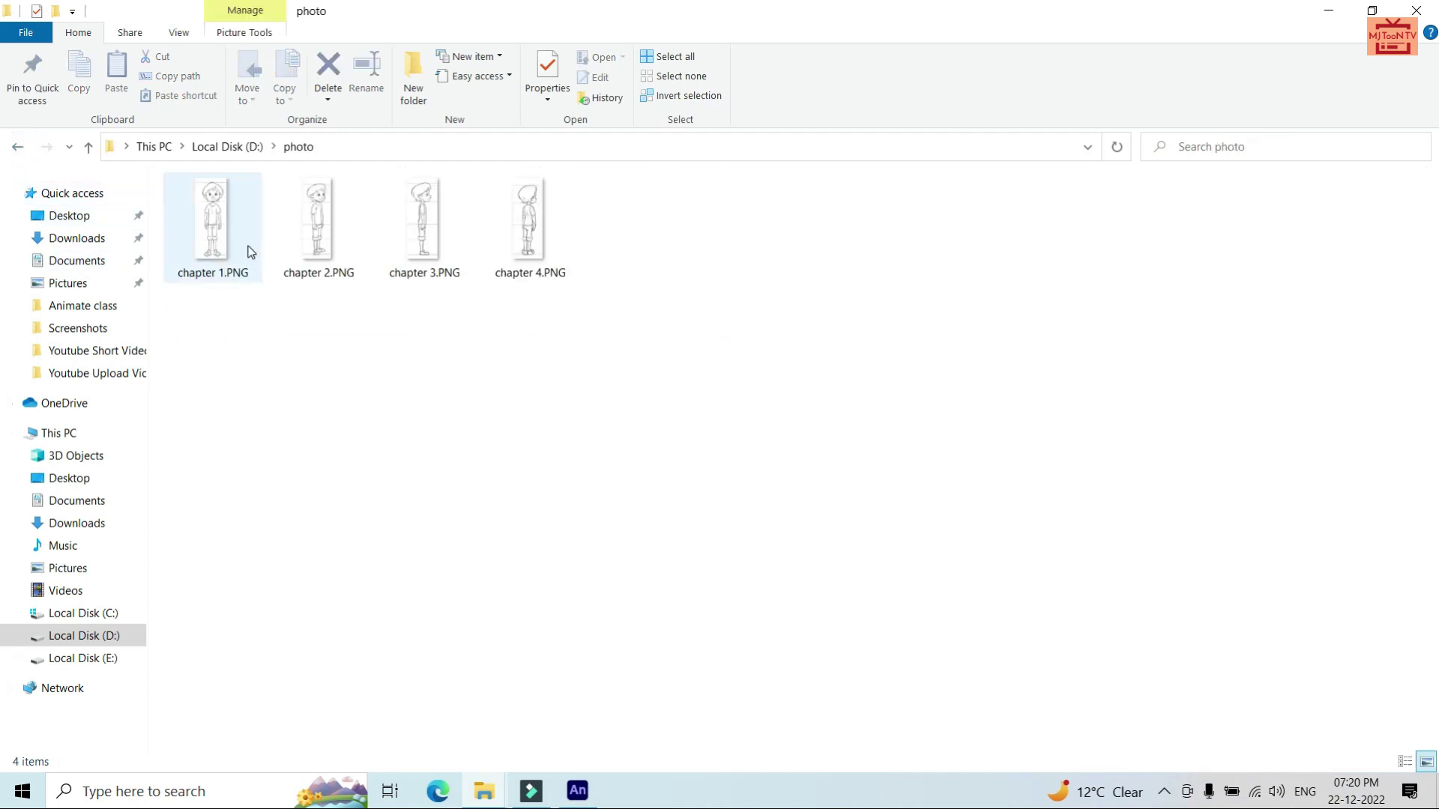
{"action": "double_click", "coordinate": [501, 220]}
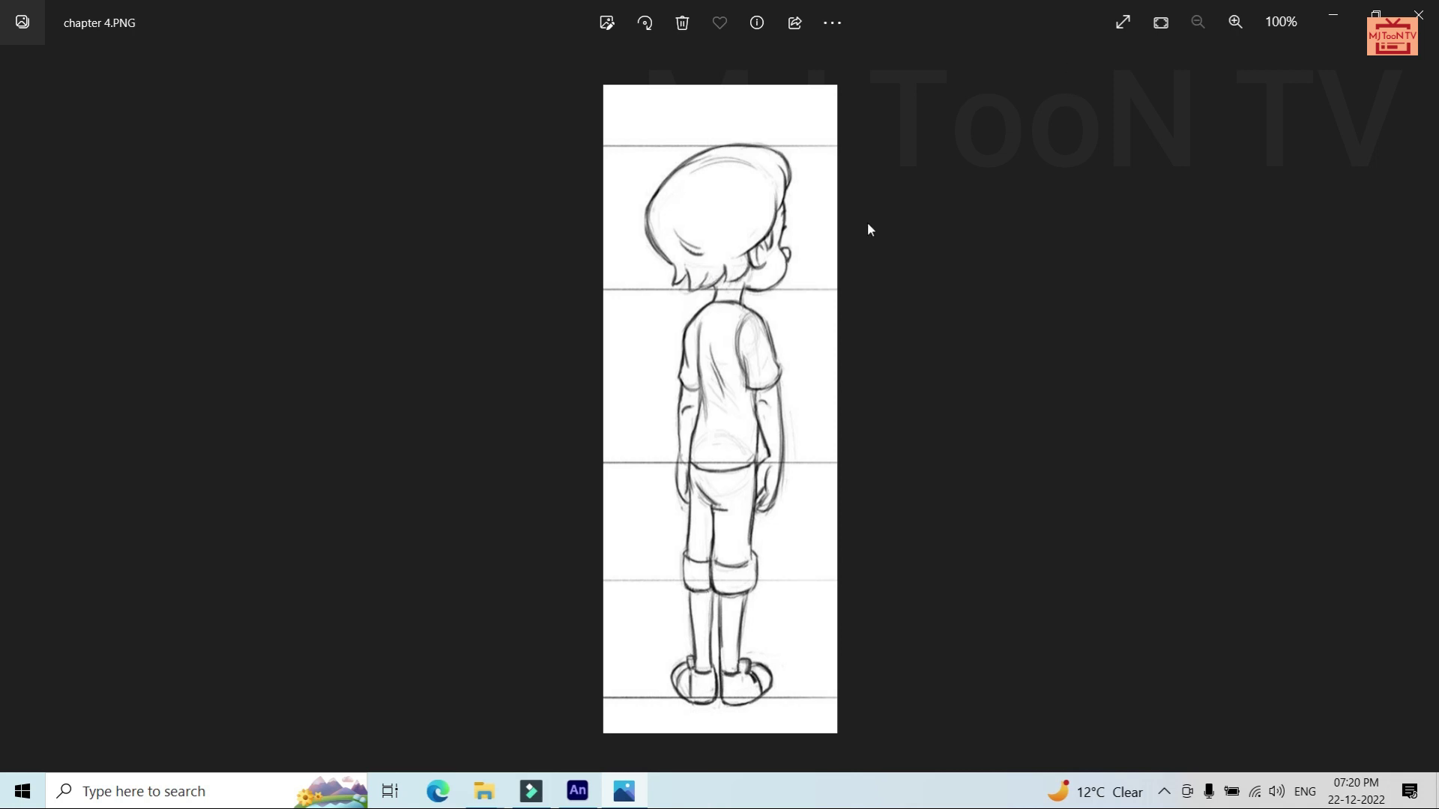
Place chapter 4.PNG from the photo folder onto the stage of the untitled Animate document
{"action": "left_click", "coordinate": [579, 791]}
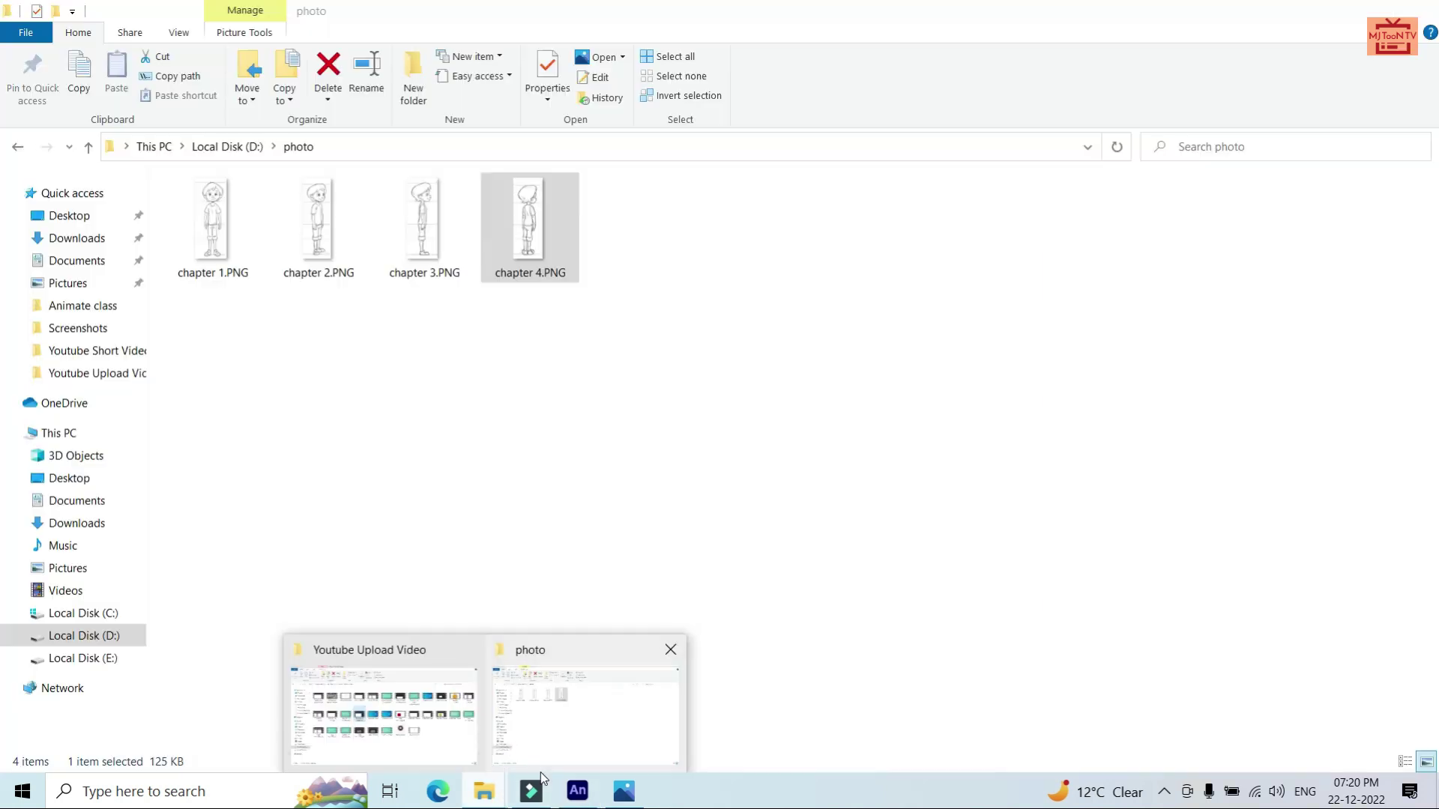
{"action": "left_click", "coordinate": [536, 708]}
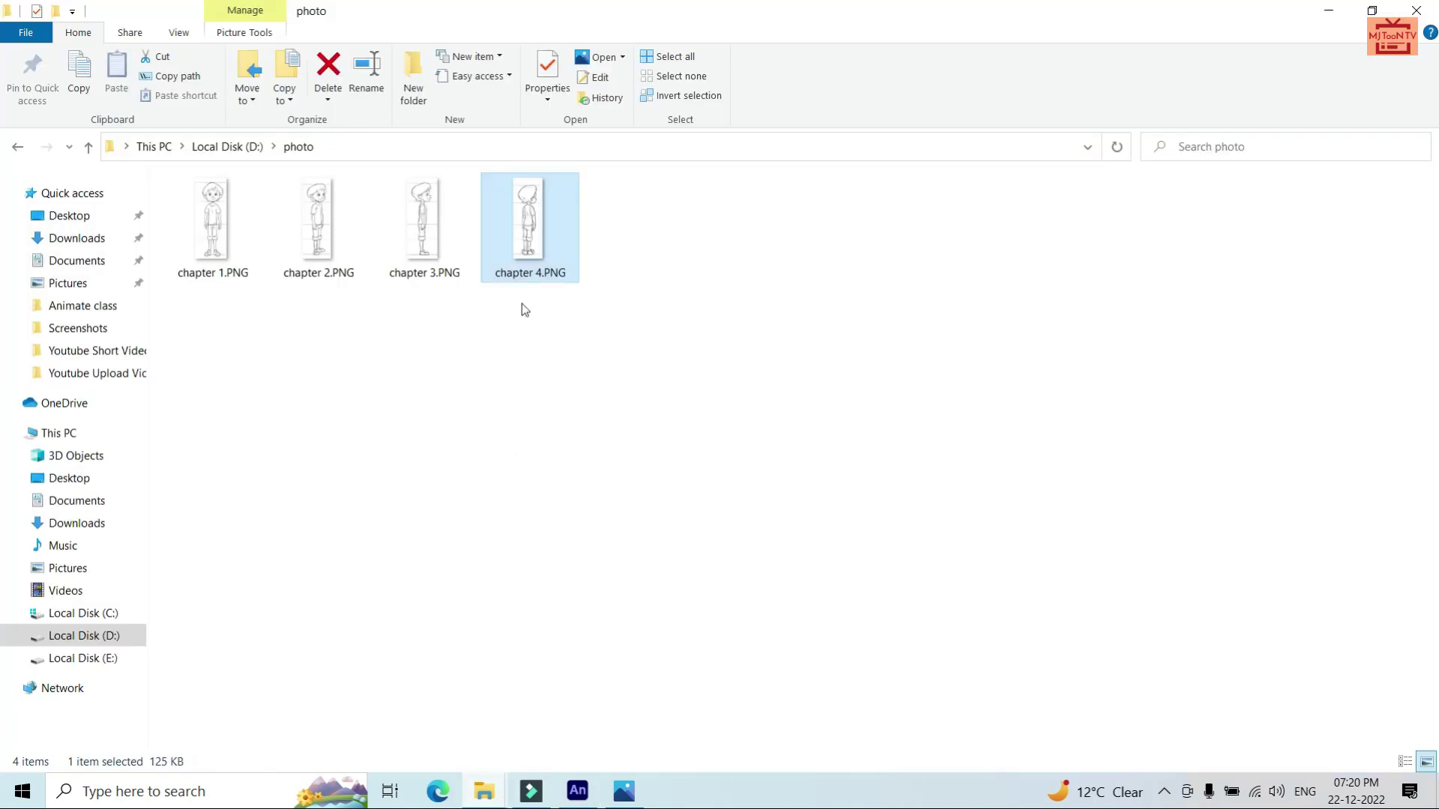
{"action": "left_click_drag", "start_coordinate": [529, 261], "coordinate": [577, 571]}
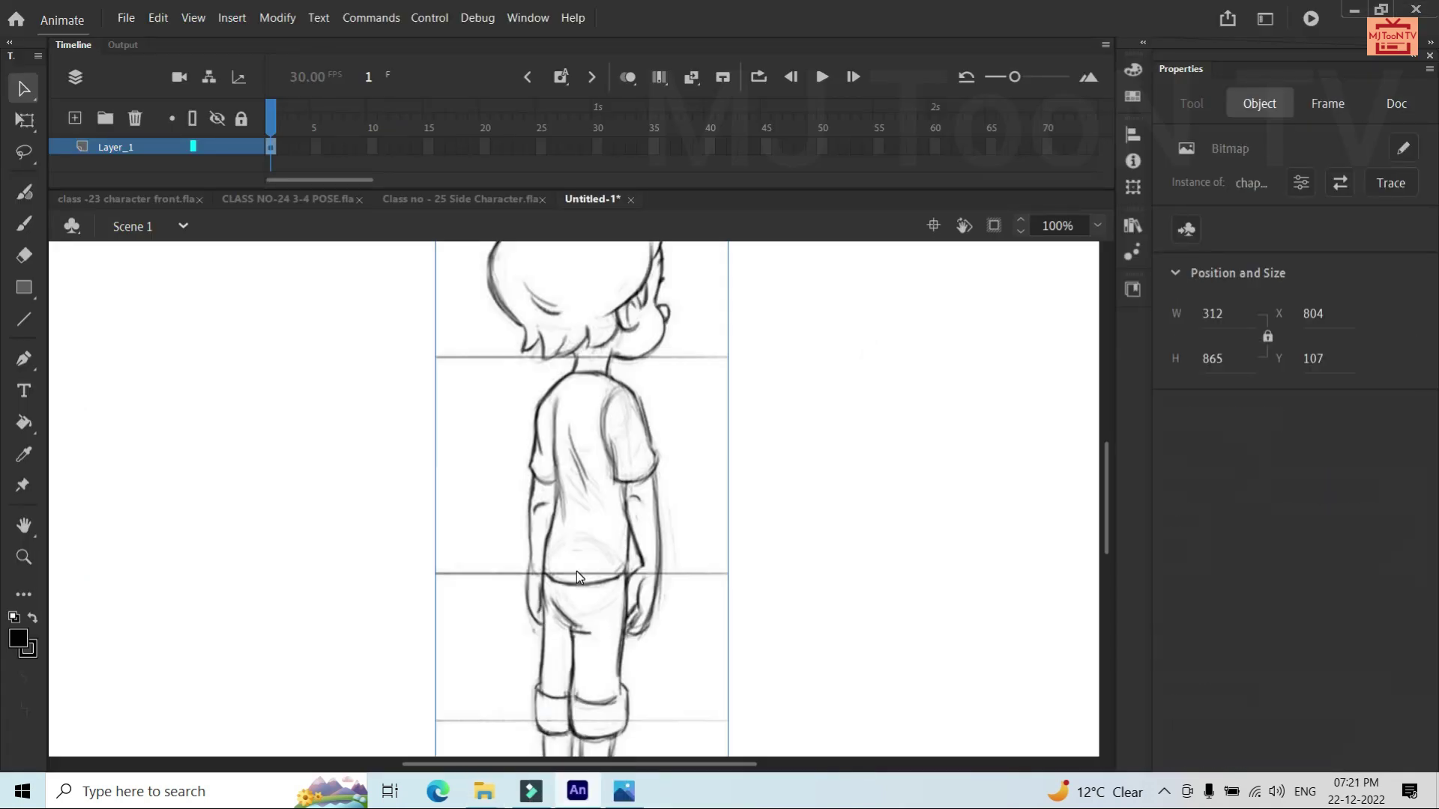
{"action": "scroll", "coordinate": [589, 490], "scroll_direction": "down", "scroll_amount": 2}
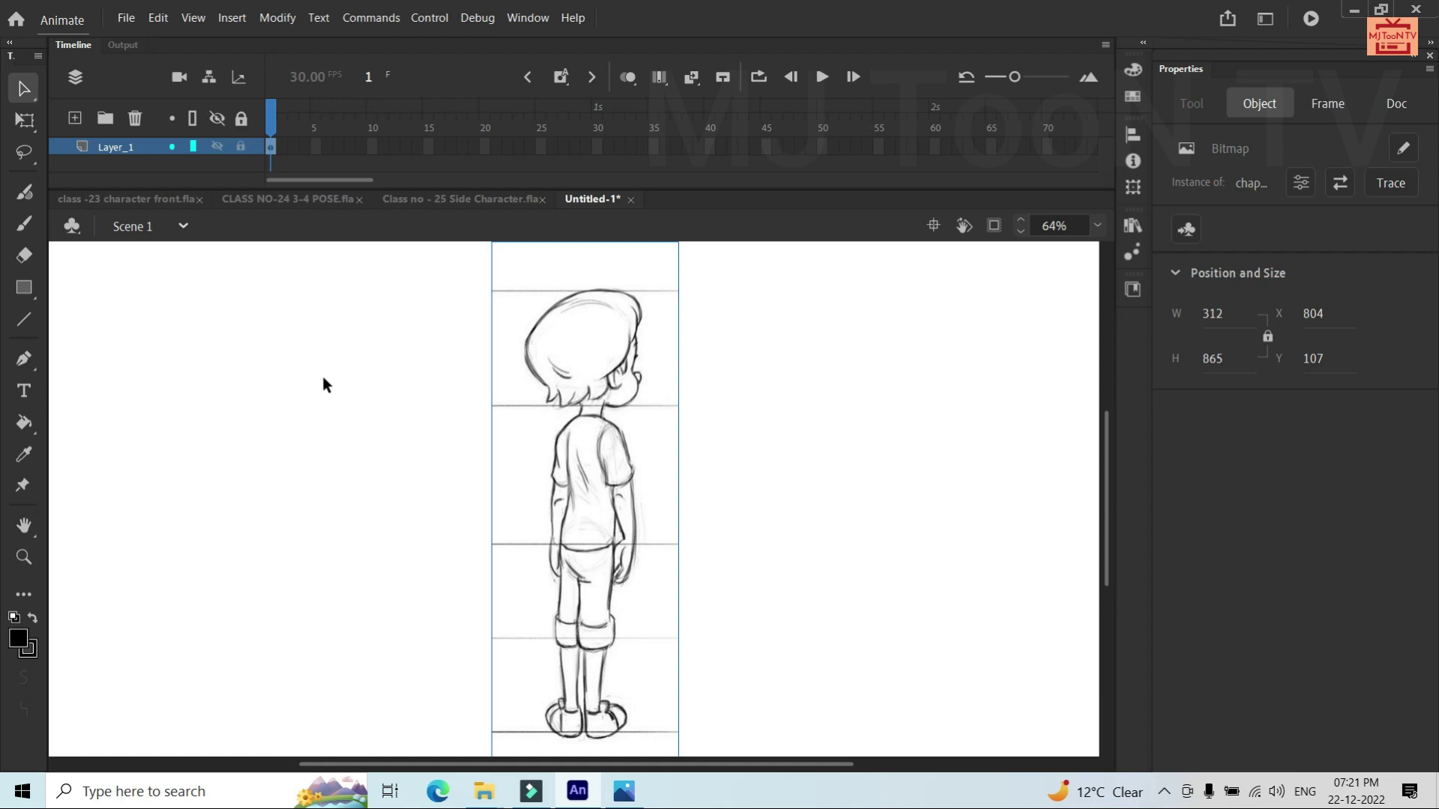
Lock the layer holding the reference sketch and rename it sample
{"action": "key", "text": "p"}
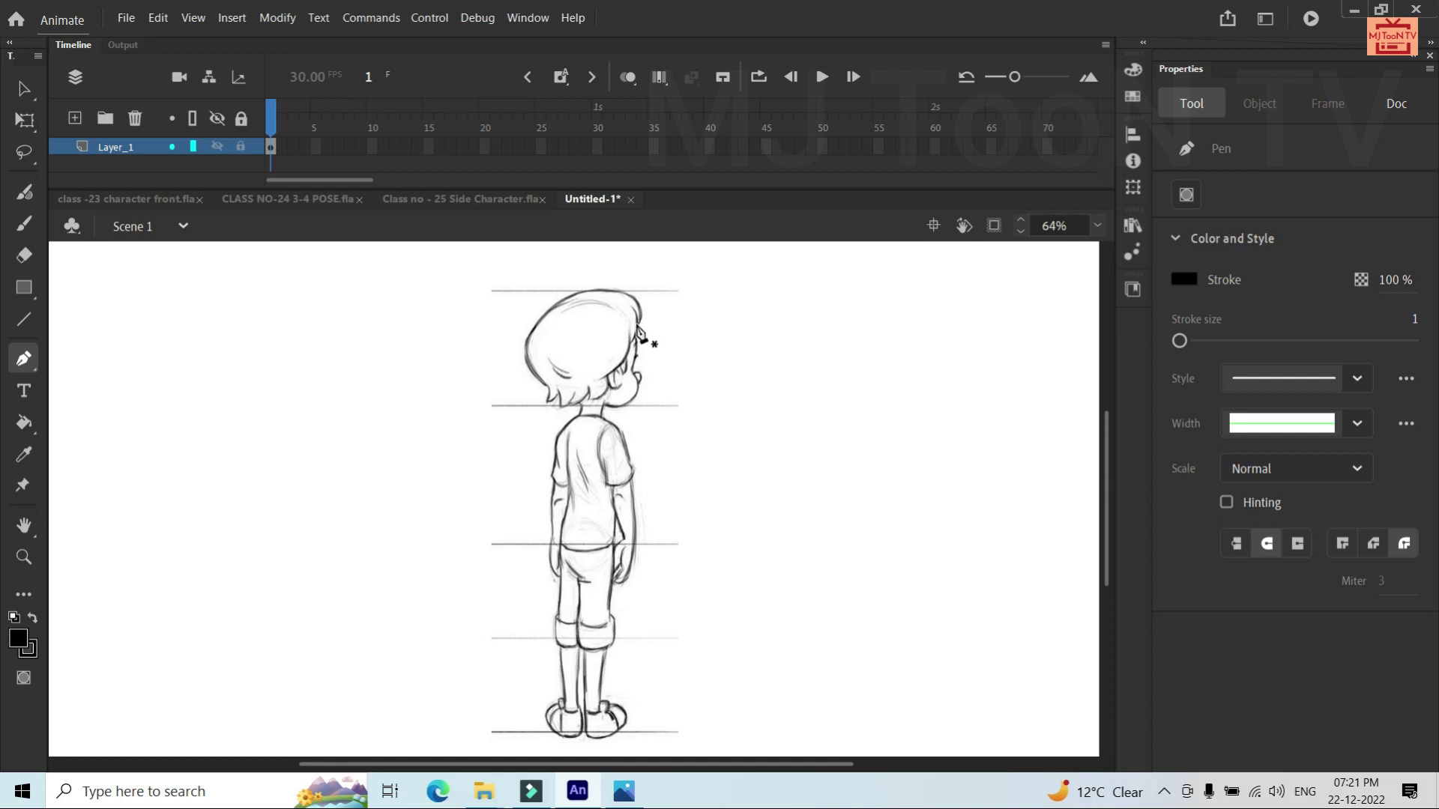
{"action": "left_click", "coordinate": [240, 147]}
{"action": "double_click", "coordinate": [127, 147]}
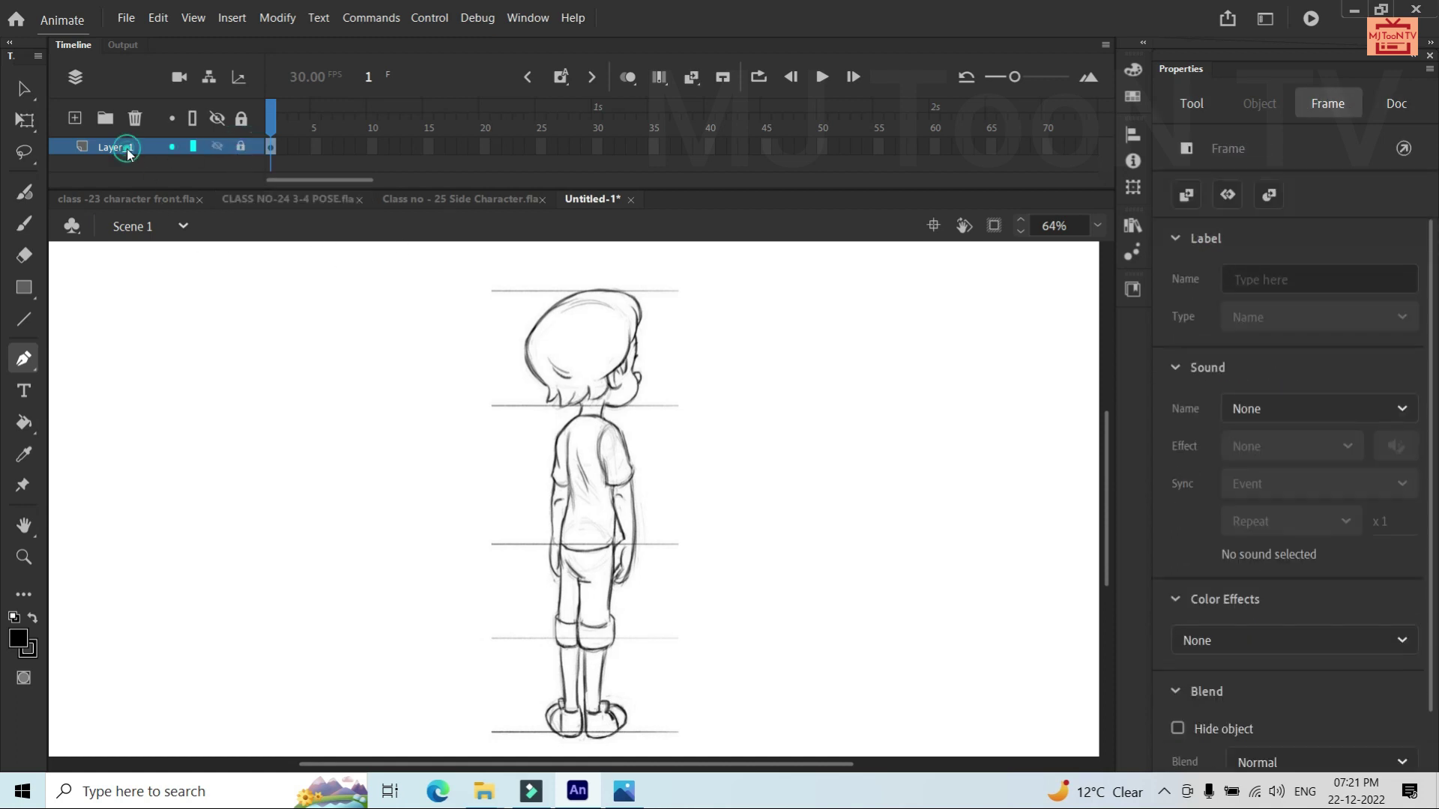
{"action": "type", "text": "sample"}
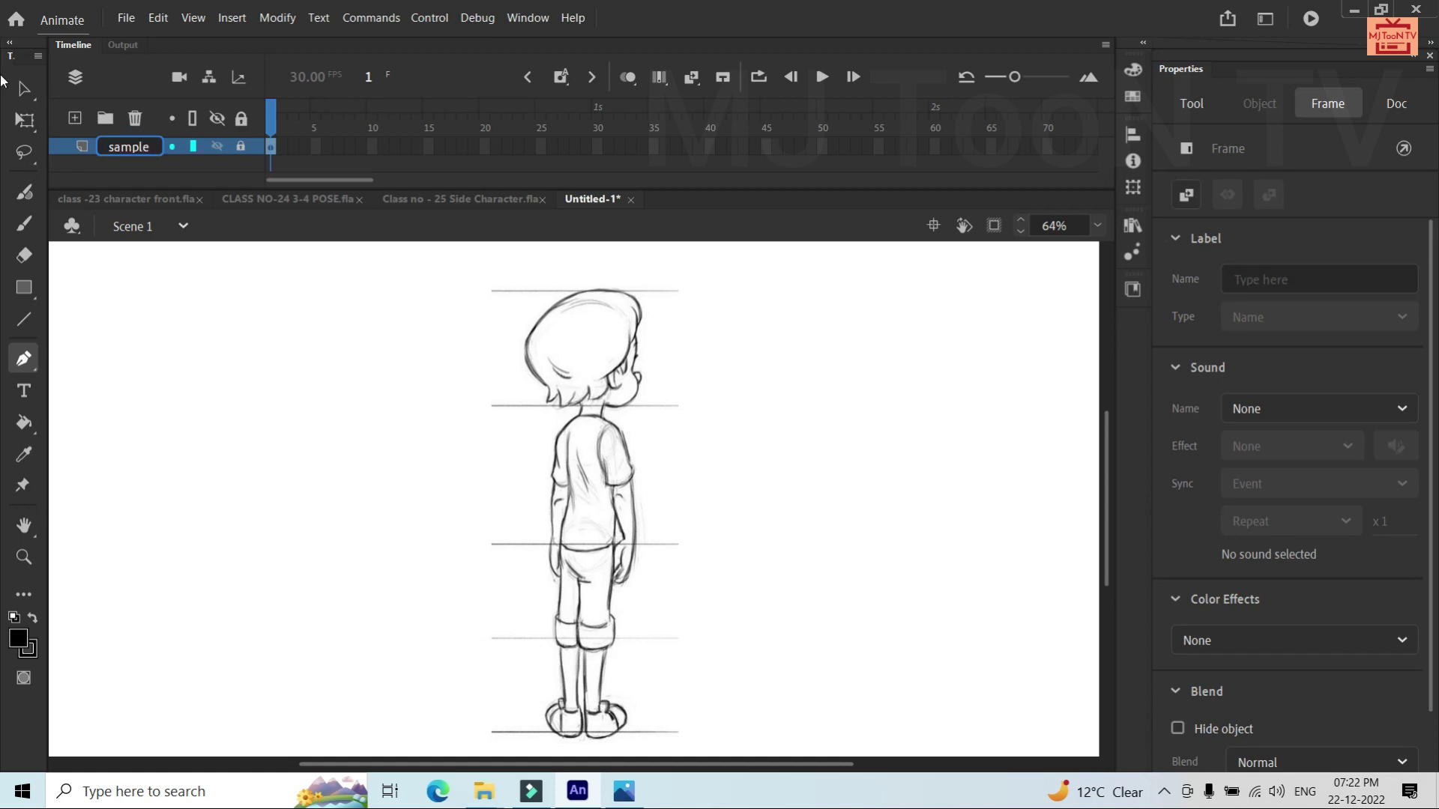
Add a new layer above the sample layer and name it face
{"action": "left_click", "coordinate": [75, 119]}
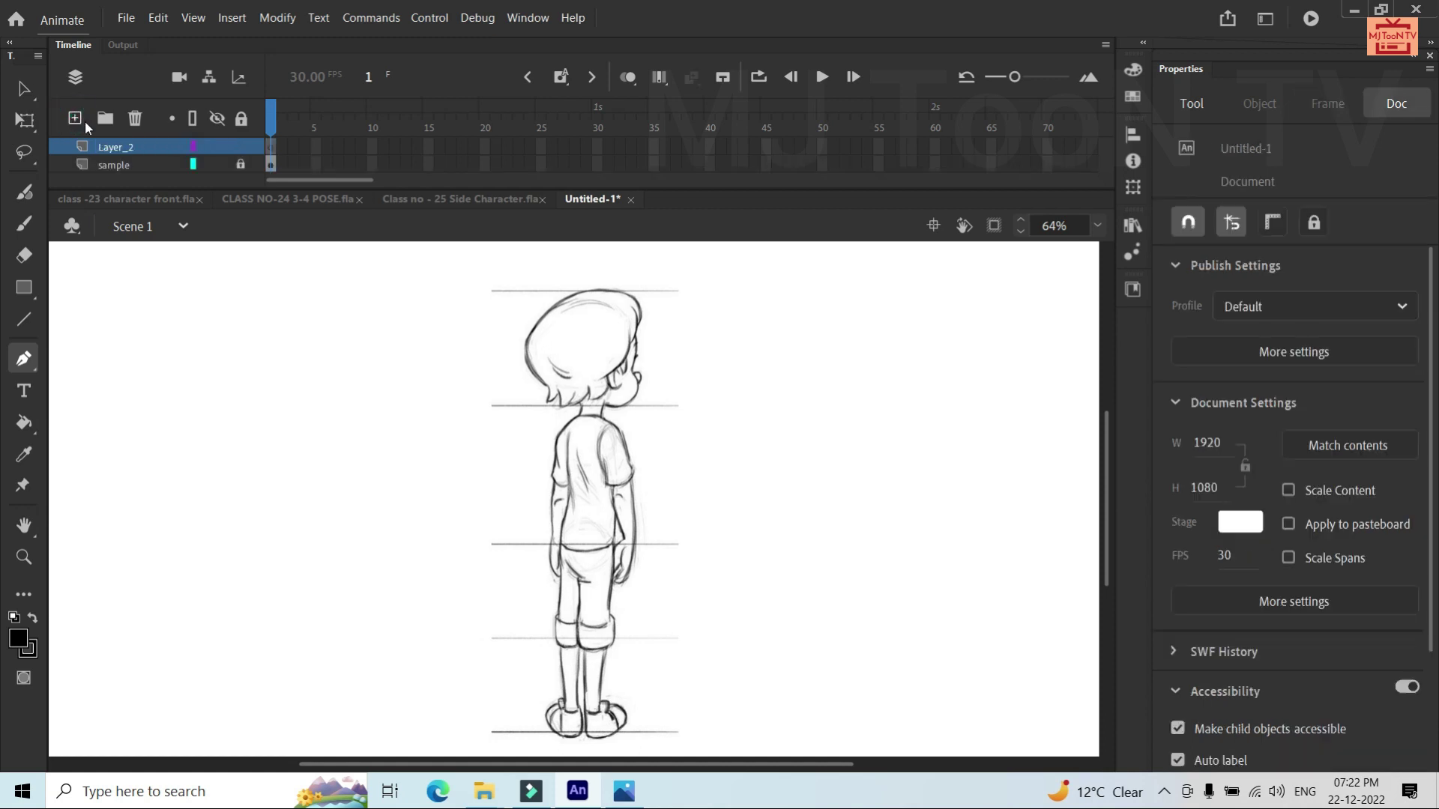
{"action": "double_click", "coordinate": [114, 146]}
{"action": "type", "text": "face"}
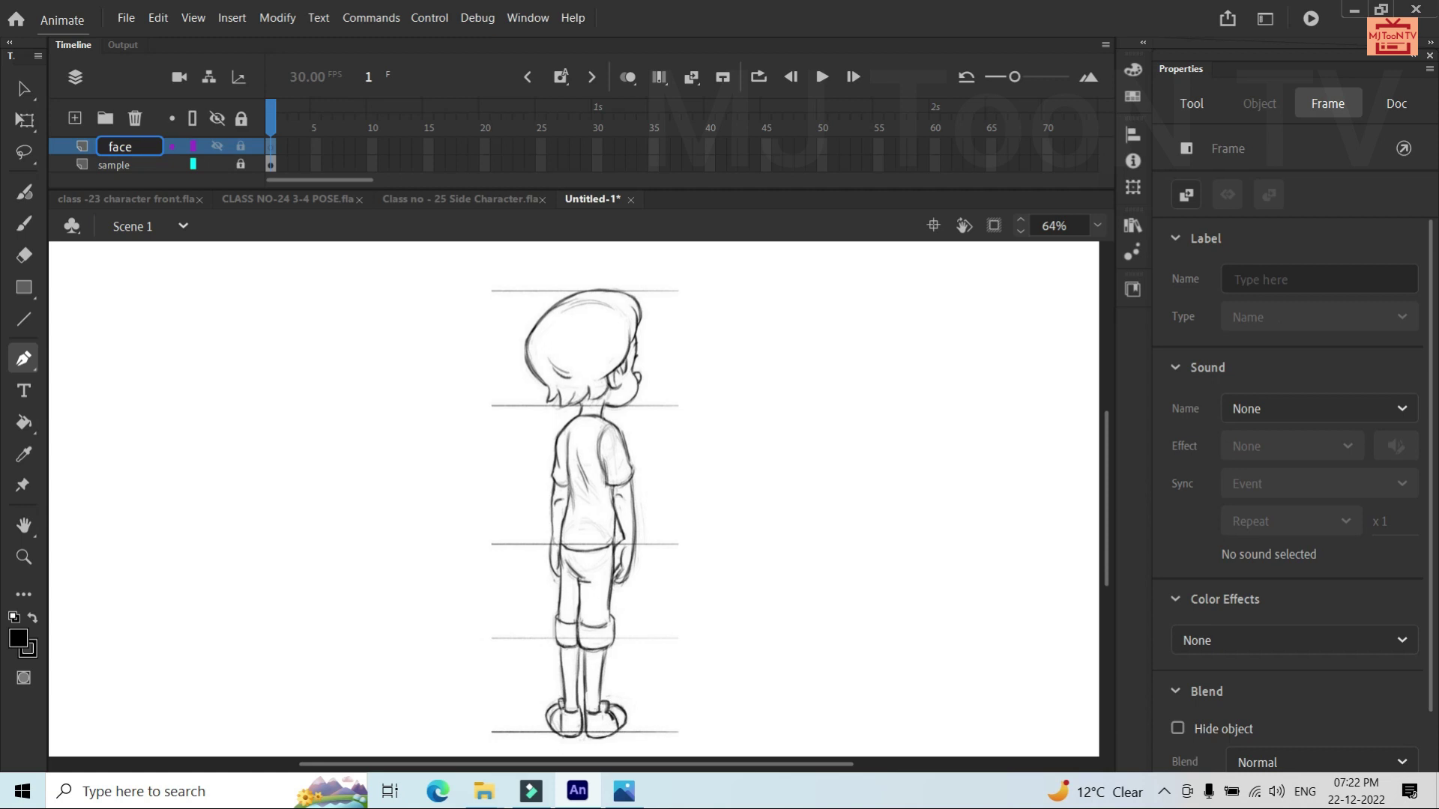
{"action": "left_click", "coordinate": [271, 152]}
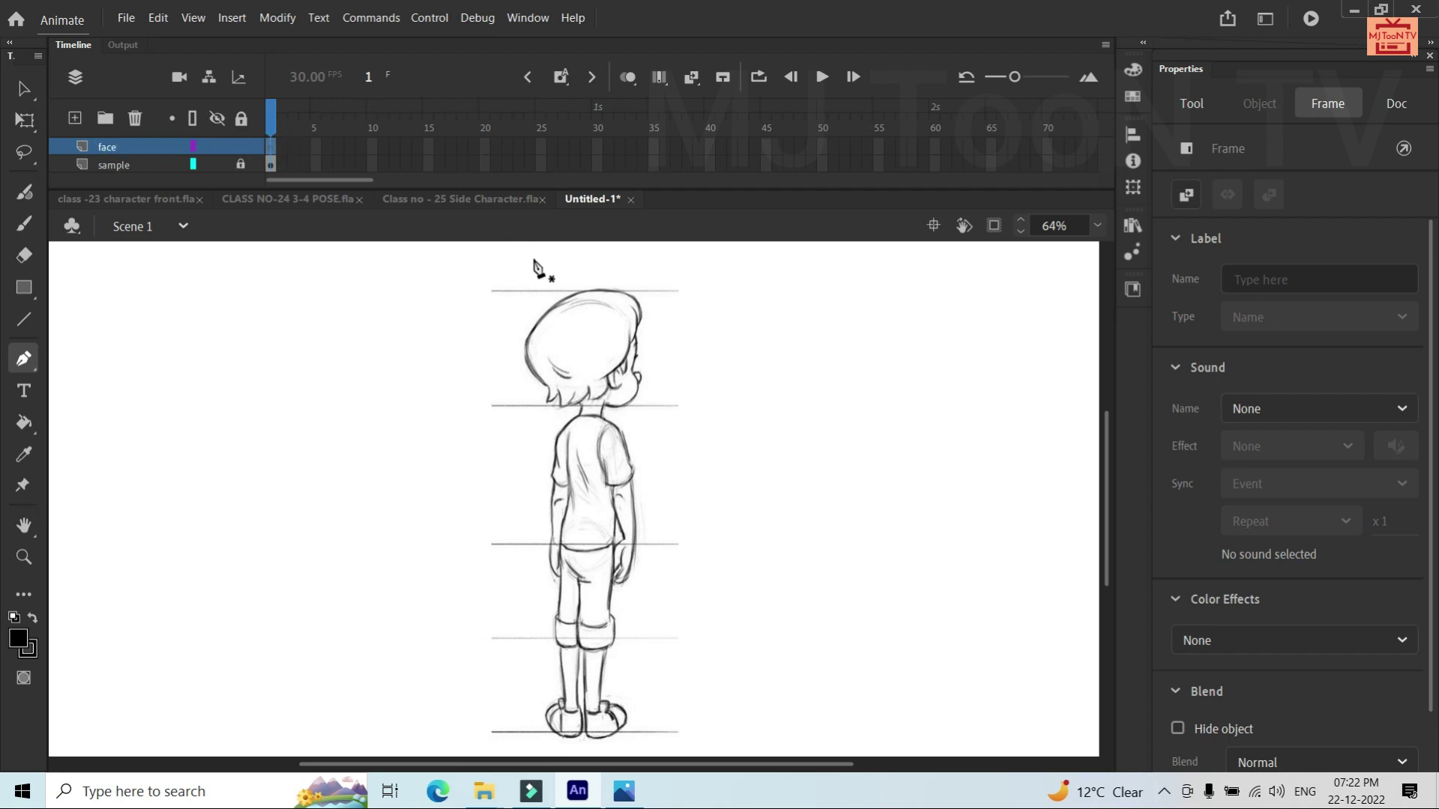
Trace the outer hair contour with the Pen tool from the forehead over the crown to the lower back of the head
{"action": "left_click", "coordinate": [639, 327]}
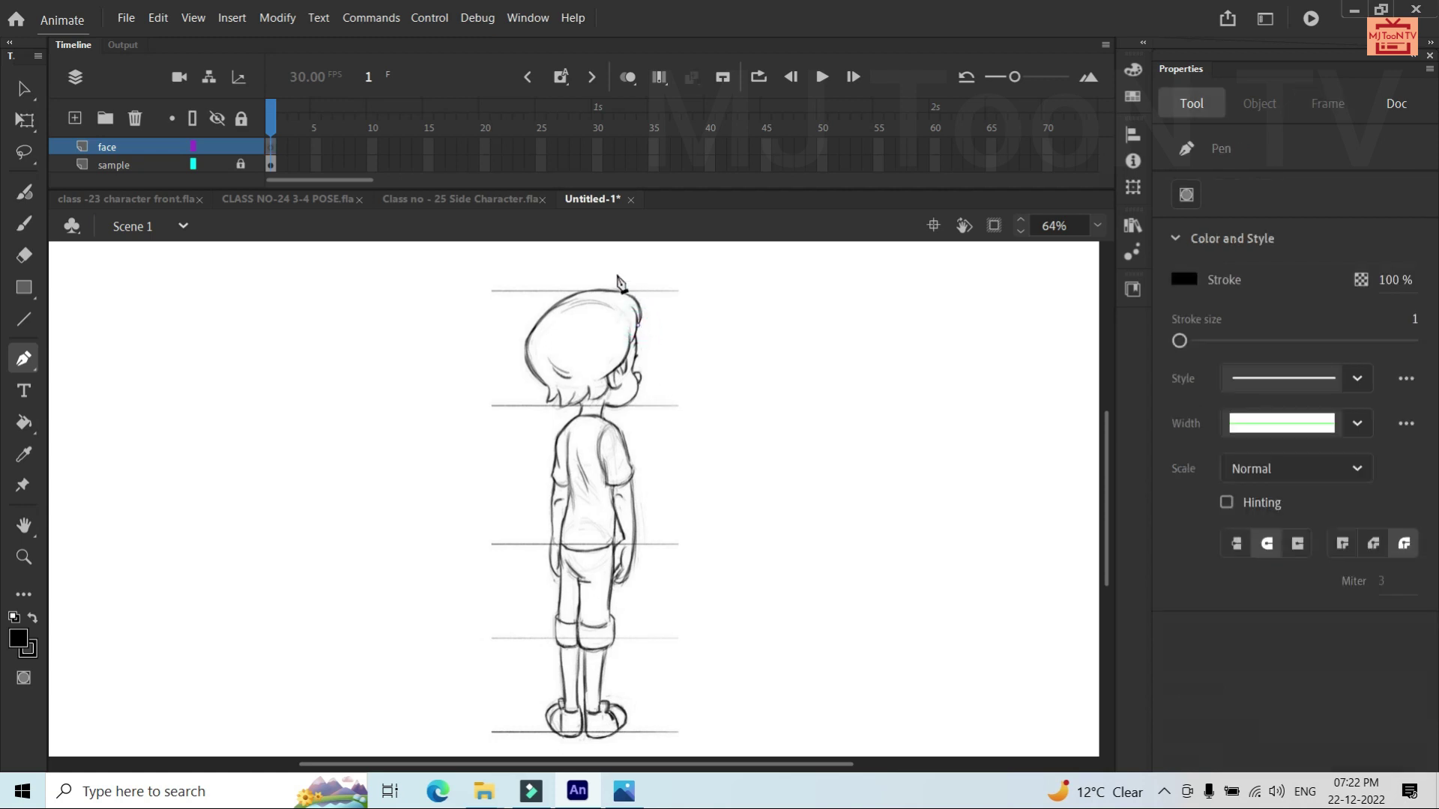
{"action": "left_click_drag", "start_coordinate": [568, 299], "coordinate": [478, 323]}
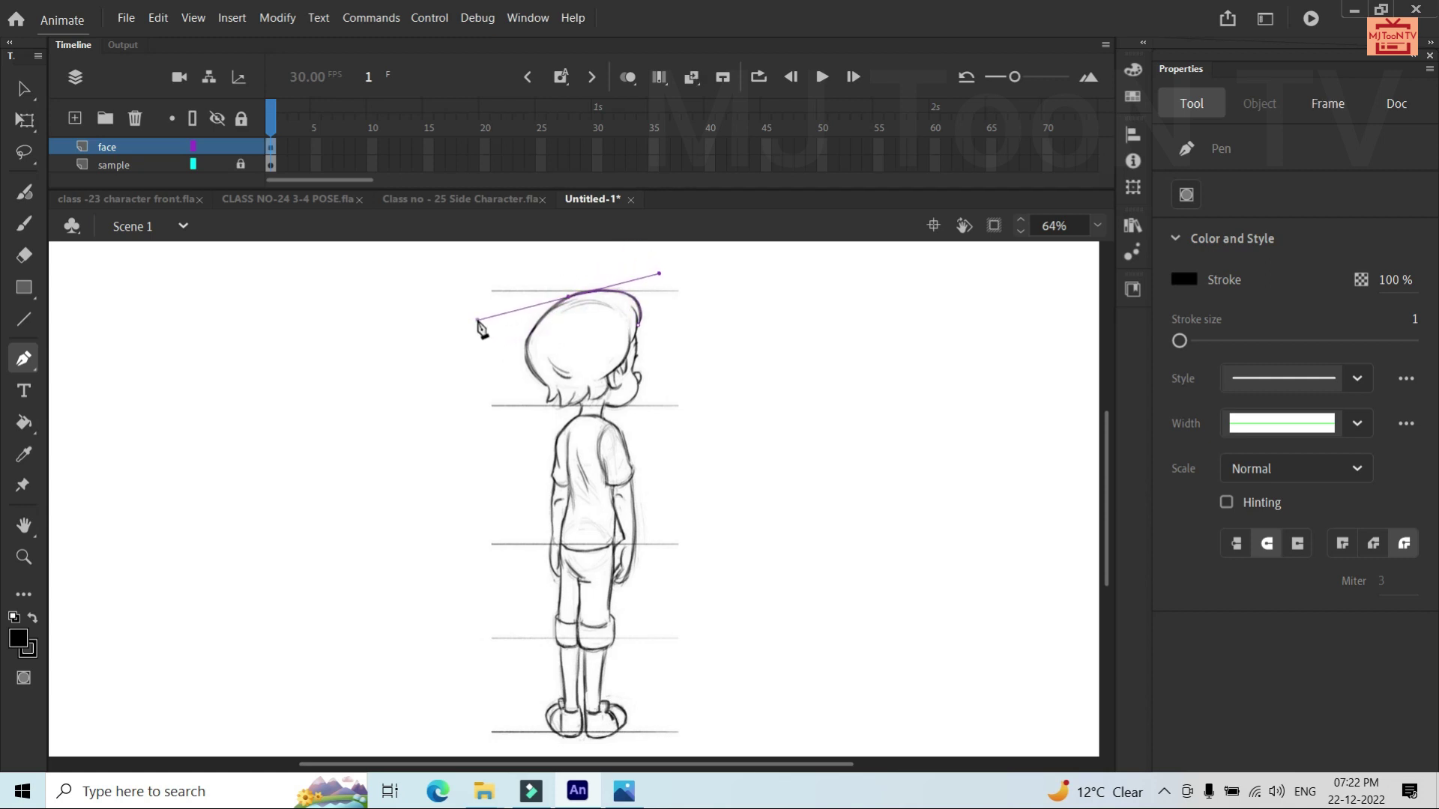
{"action": "left_click", "coordinate": [568, 298]}
{"action": "left_click_drag", "start_coordinate": [526, 343], "coordinate": [514, 378]}
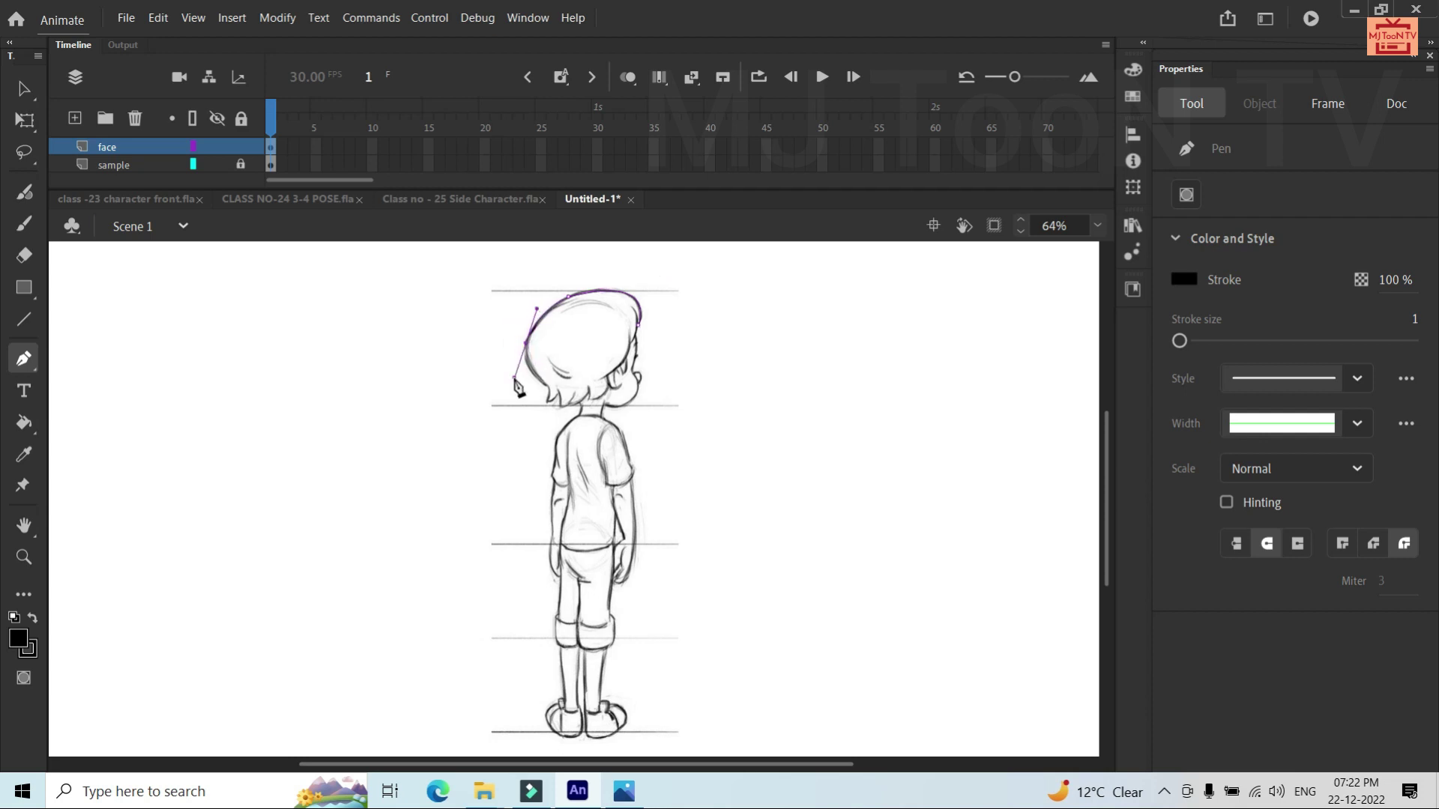
{"action": "left_click", "coordinate": [525, 343]}
{"action": "left_click_drag", "start_coordinate": [546, 385], "coordinate": [581, 411]}
{"action": "left_click", "coordinate": [547, 387]}
Continue the hair outline through the first pointed tufts at the back of the neck
{"action": "scroll", "coordinate": [551, 411], "scroll_direction": "up", "scroll_amount": 3}
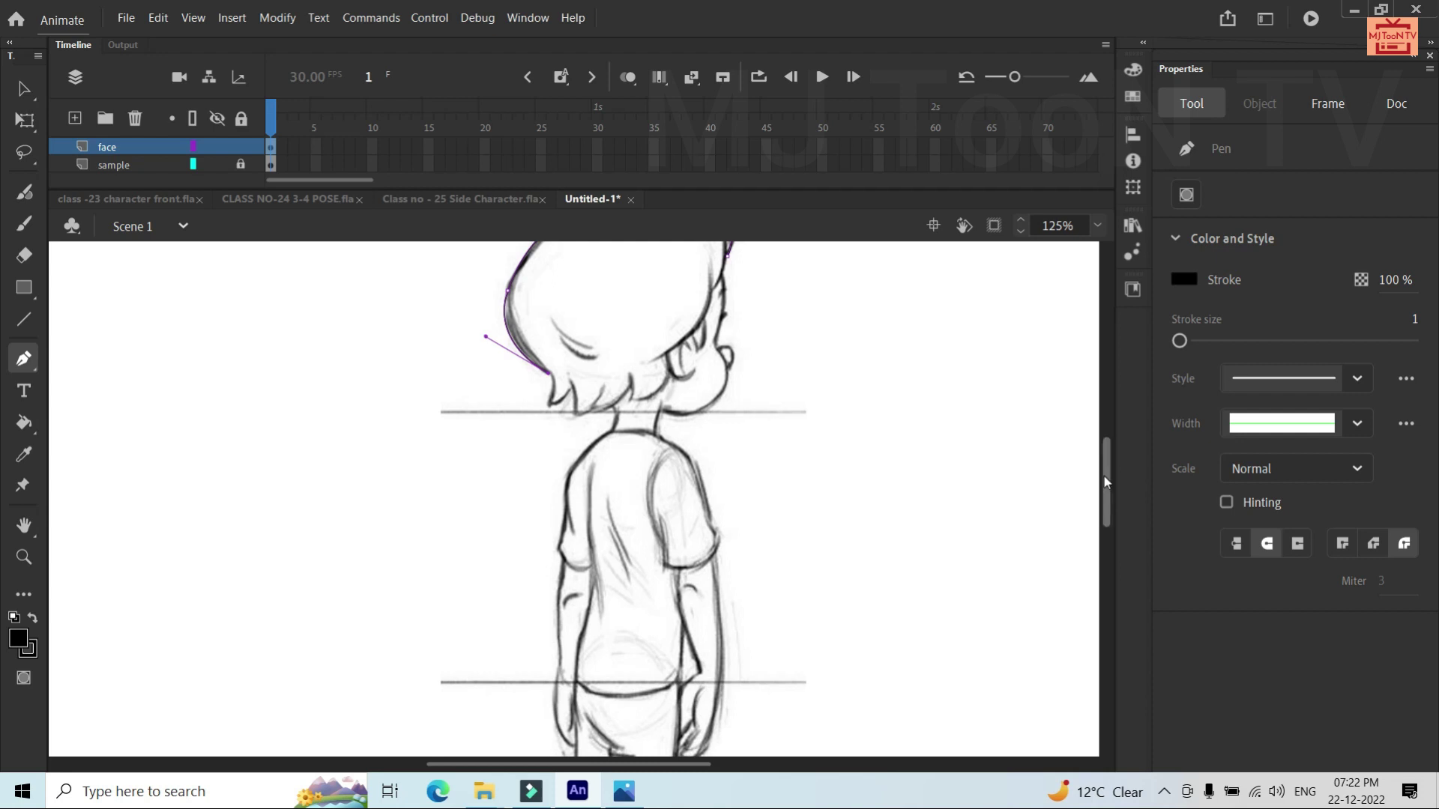
{"action": "left_click_drag", "start_coordinate": [1103, 477], "coordinate": [1104, 460]}
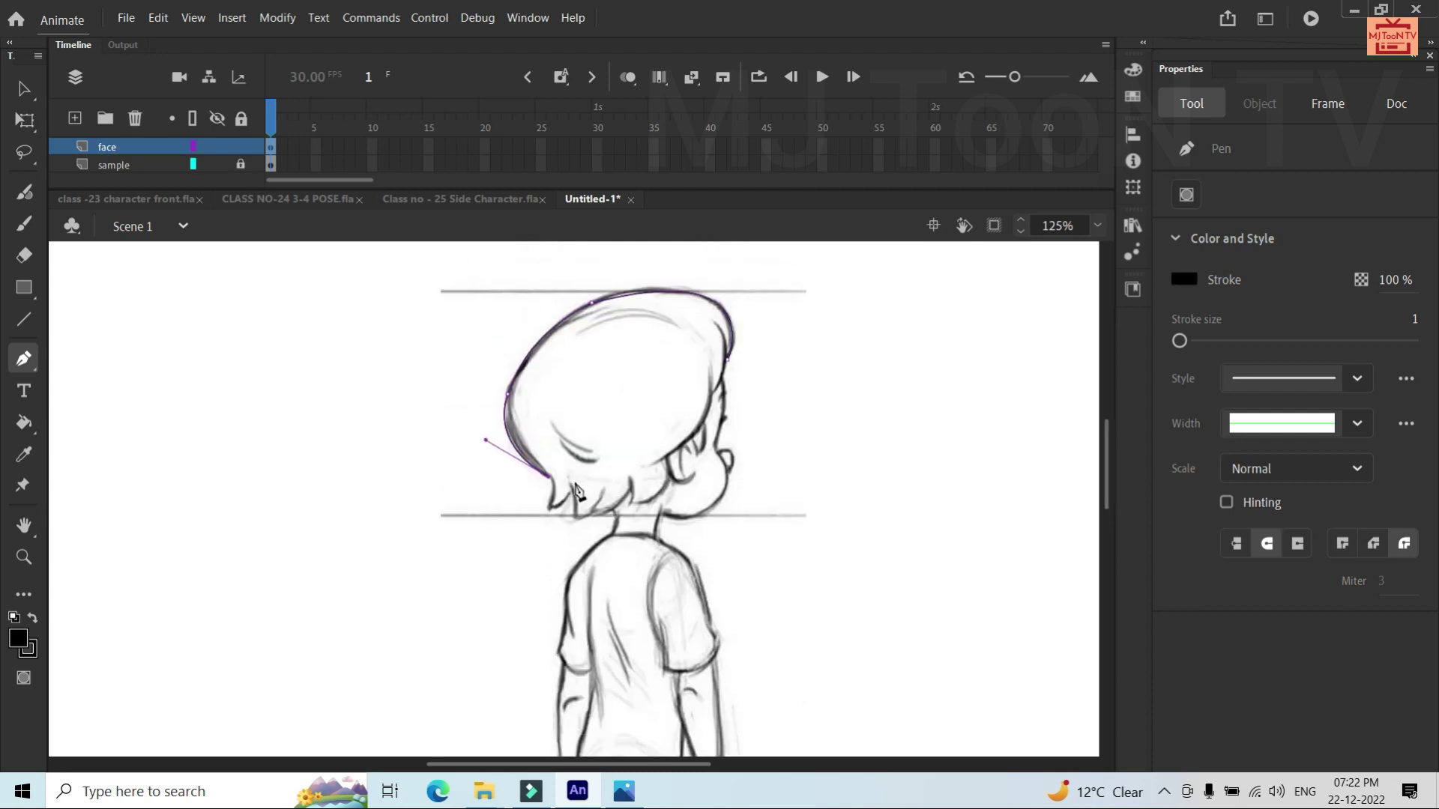
{"action": "left_click", "coordinate": [548, 478]}
{"action": "left_click_drag", "start_coordinate": [549, 507], "coordinate": [536, 524]}
{"action": "left_click", "coordinate": [548, 509]}
{"action": "left_click", "coordinate": [572, 493]}
{"action": "left_click", "coordinate": [574, 518]}
{"action": "left_click", "coordinate": [568, 538]}
{"action": "key", "text": "ctrl+z"}
{"action": "left_click_drag", "start_coordinate": [601, 491], "coordinate": [612, 458]}
{"action": "left_click", "coordinate": [601, 491]}
Extend the hair outline along the remaining neck tufts up to the strand behind the ear
{"action": "left_click_drag", "start_coordinate": [592, 515], "coordinate": [589, 533]}
{"action": "left_click", "coordinate": [631, 492]}
{"action": "left_click_drag", "start_coordinate": [630, 491], "coordinate": [666, 454]}
{"action": "left_click", "coordinate": [631, 493]}
{"action": "left_click", "coordinate": [630, 474]}
{"action": "left_click", "coordinate": [626, 515]}
{"action": "left_click_drag", "start_coordinate": [634, 508], "coordinate": [664, 404]}
{"action": "left_click", "coordinate": [673, 506]}
Trace the hair strands around the ear and up the temple, closing the hair outline at its starting point by the forehead
{"action": "left_click_drag", "start_coordinate": [691, 479], "coordinate": [708, 458]}
{"action": "left_click", "coordinate": [694, 480]}
{"action": "left_click_drag", "start_coordinate": [682, 449], "coordinate": [696, 422]}
{"action": "left_click", "coordinate": [682, 448]}
{"action": "left_click", "coordinate": [698, 453]}
{"action": "left_click", "coordinate": [697, 449]}
{"action": "left_click", "coordinate": [703, 426]}
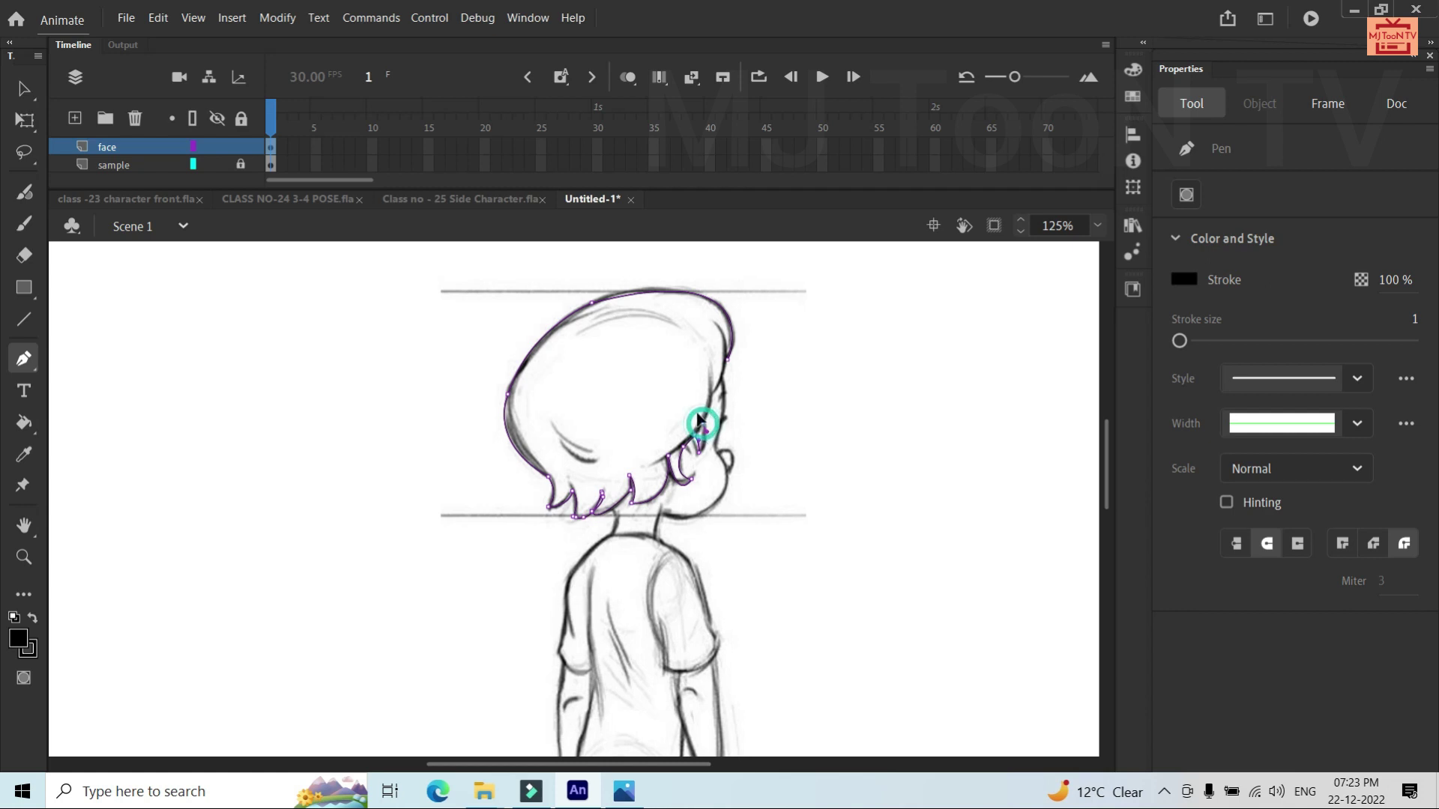
{"action": "left_click", "coordinate": [691, 407]}
{"action": "left_click", "coordinate": [707, 408]}
{"action": "left_click", "coordinate": [706, 380]}
{"action": "left_click", "coordinate": [711, 406]}
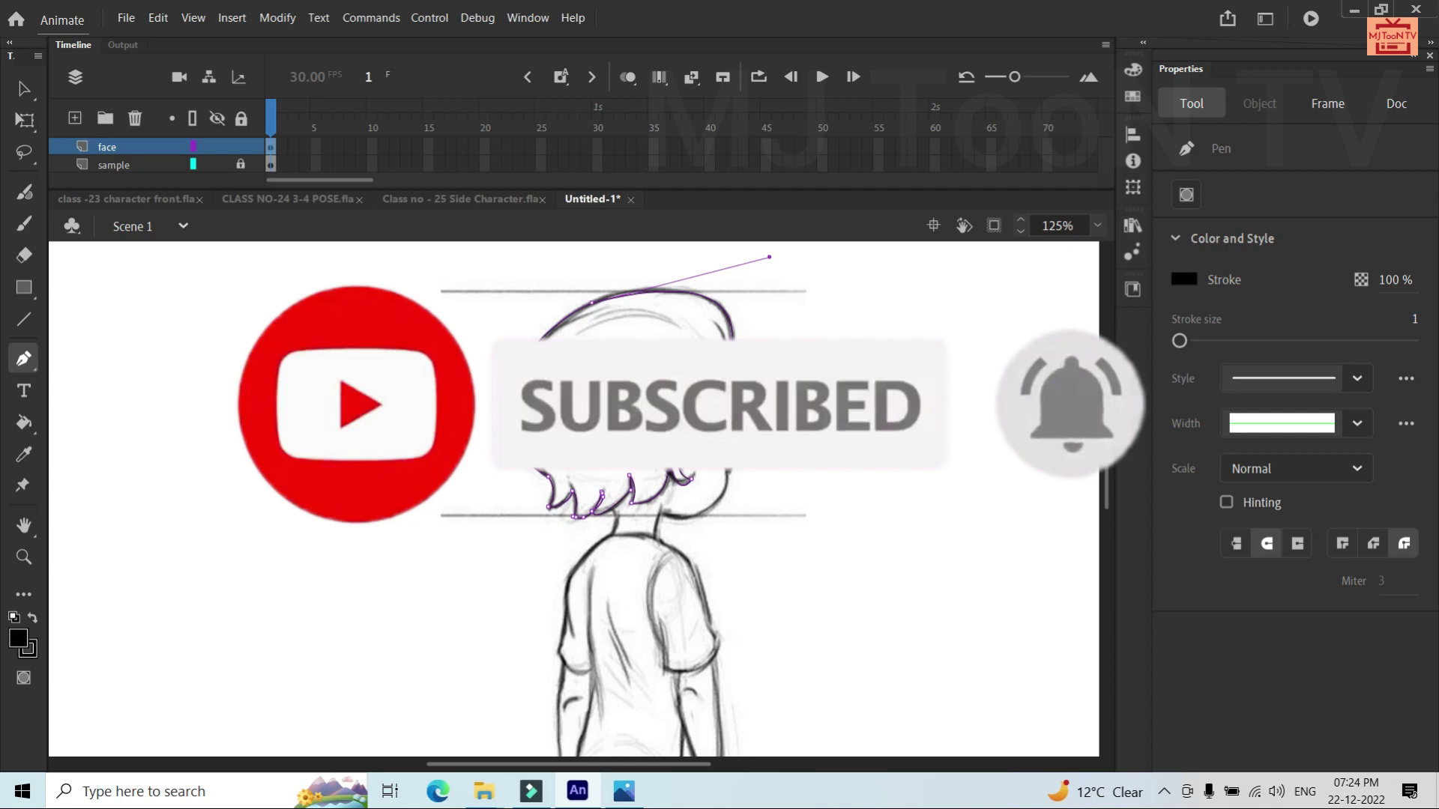
{"action": "key", "text": "v"}
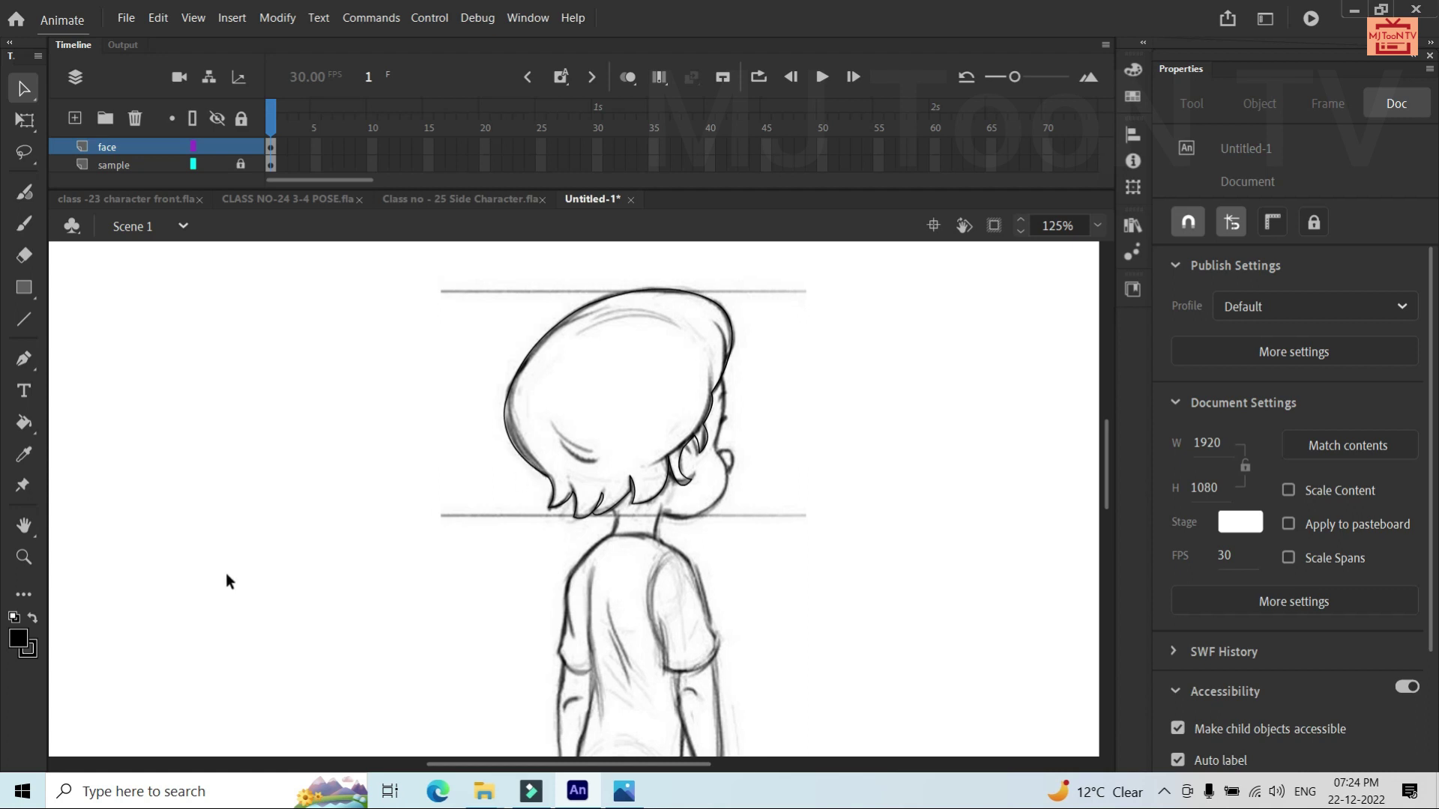
Set the fill color to black and fill the closed hair outline with the Paint Bucket
{"action": "left_click", "coordinate": [21, 646]}
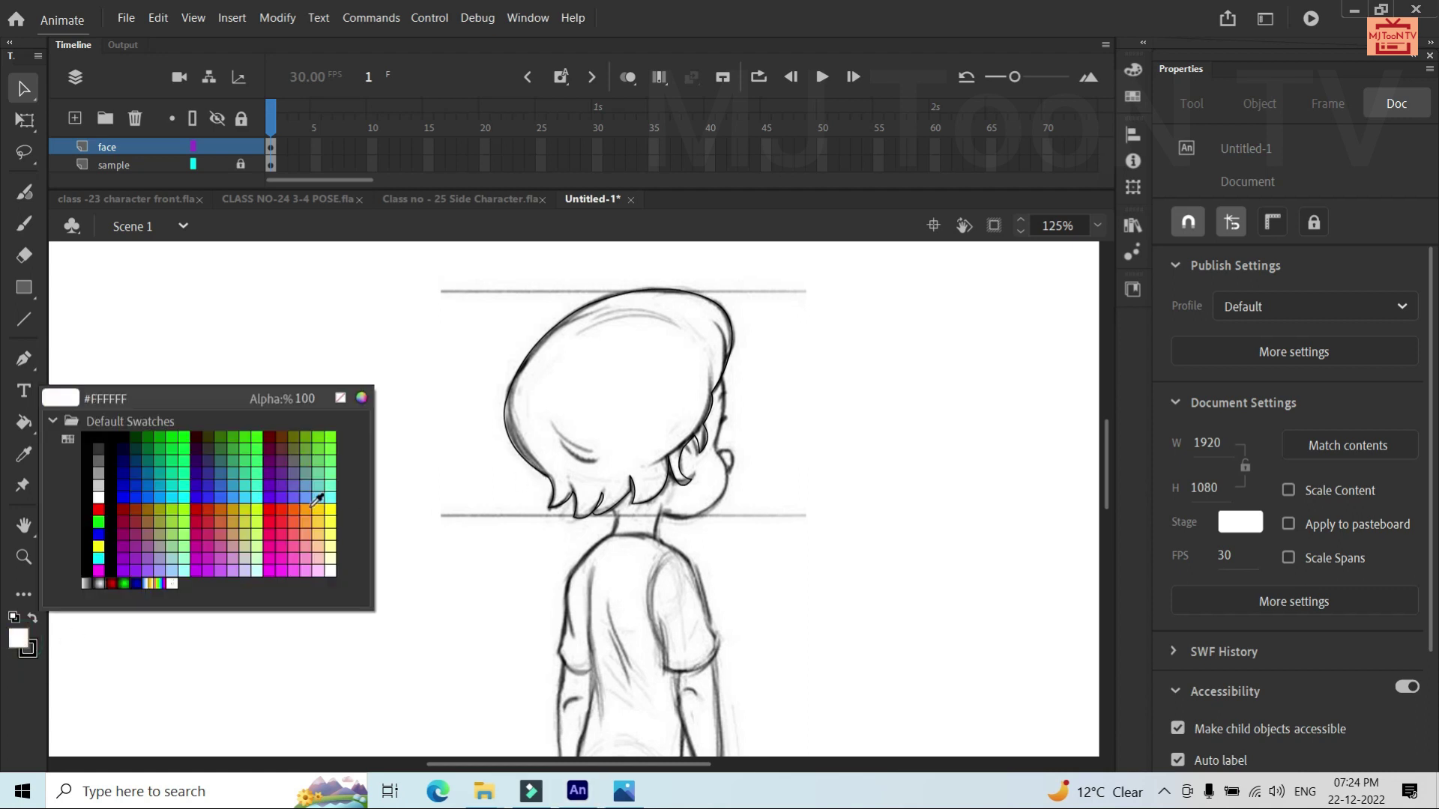
{"action": "left_click", "coordinate": [114, 440]}
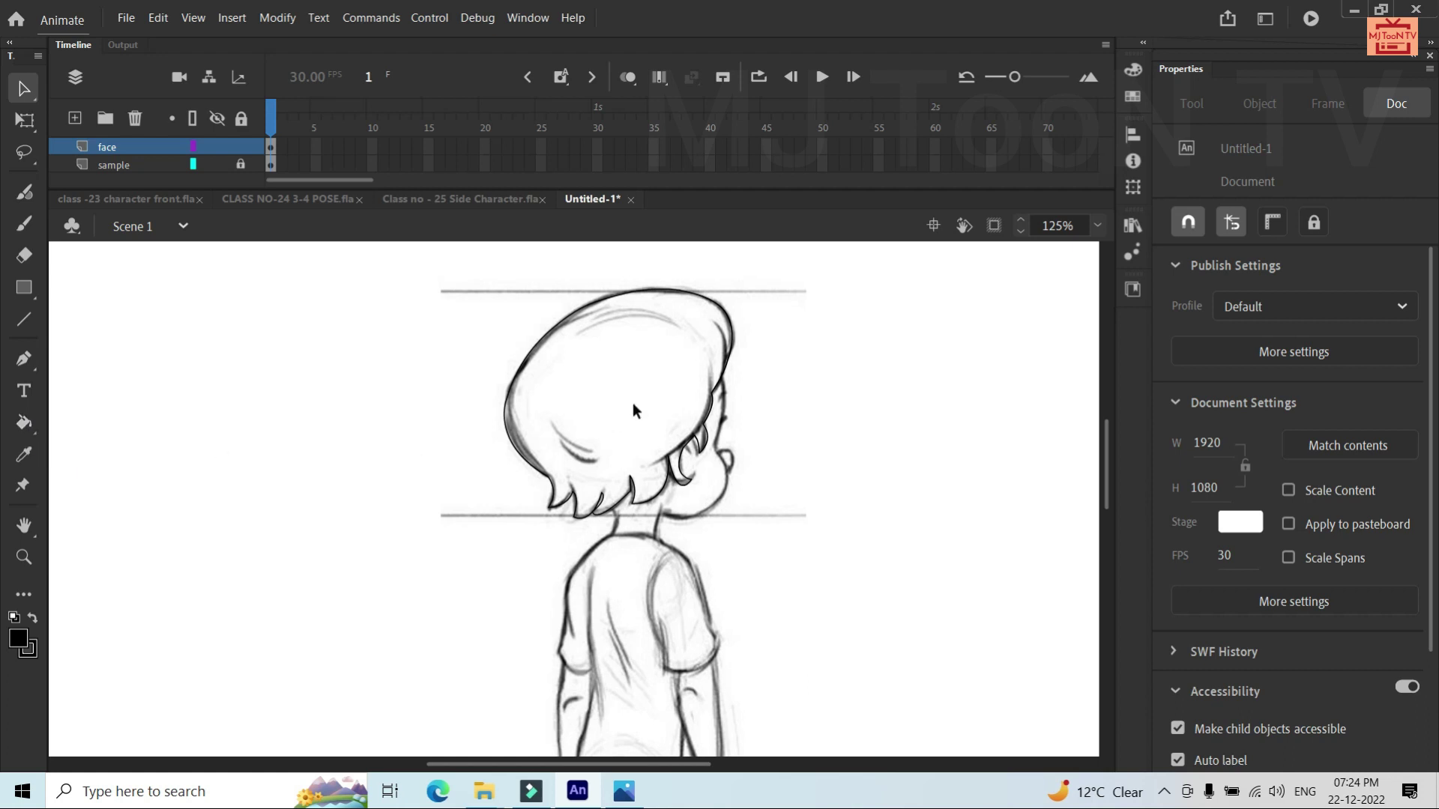
{"action": "key", "text": "k"}
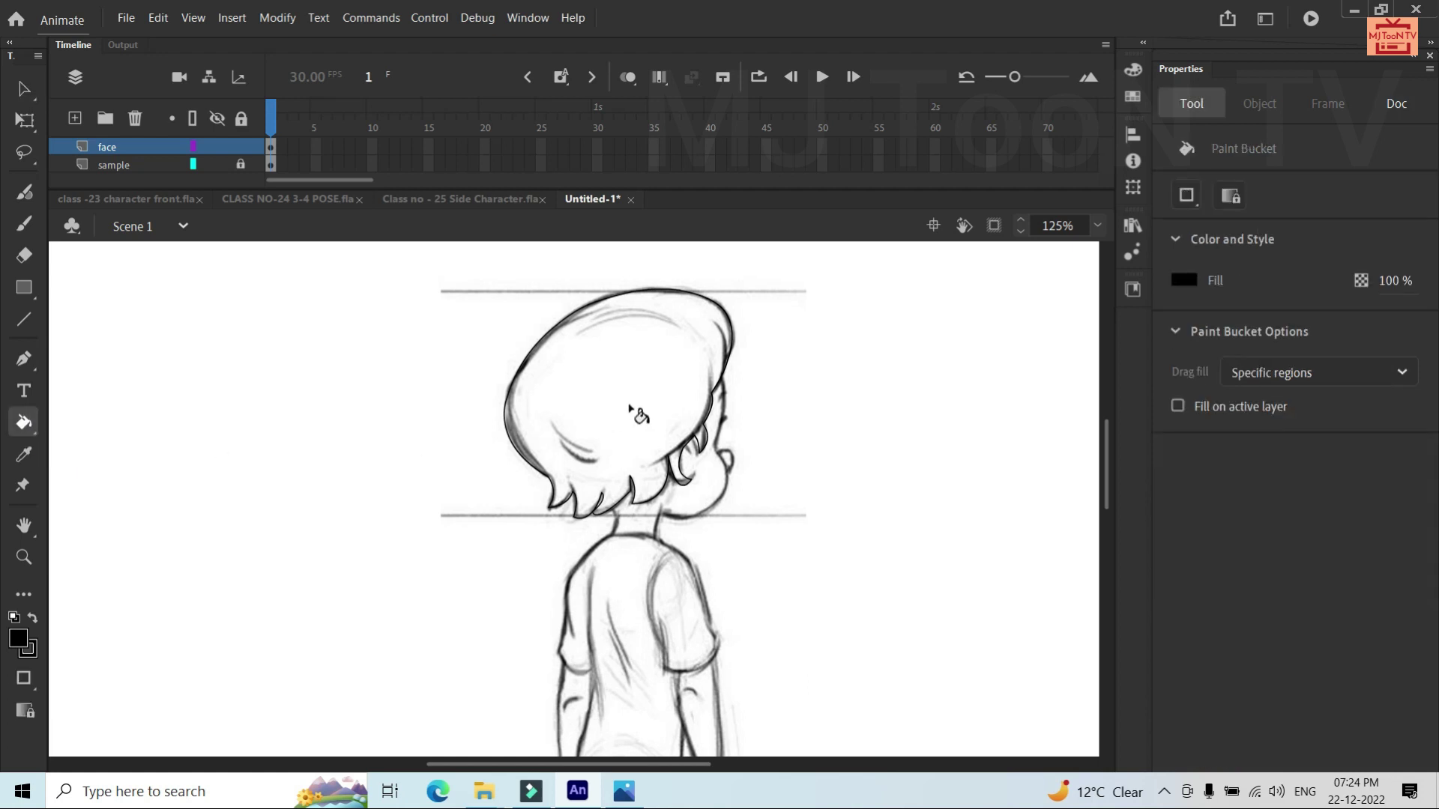
{"action": "left_click", "coordinate": [630, 407]}
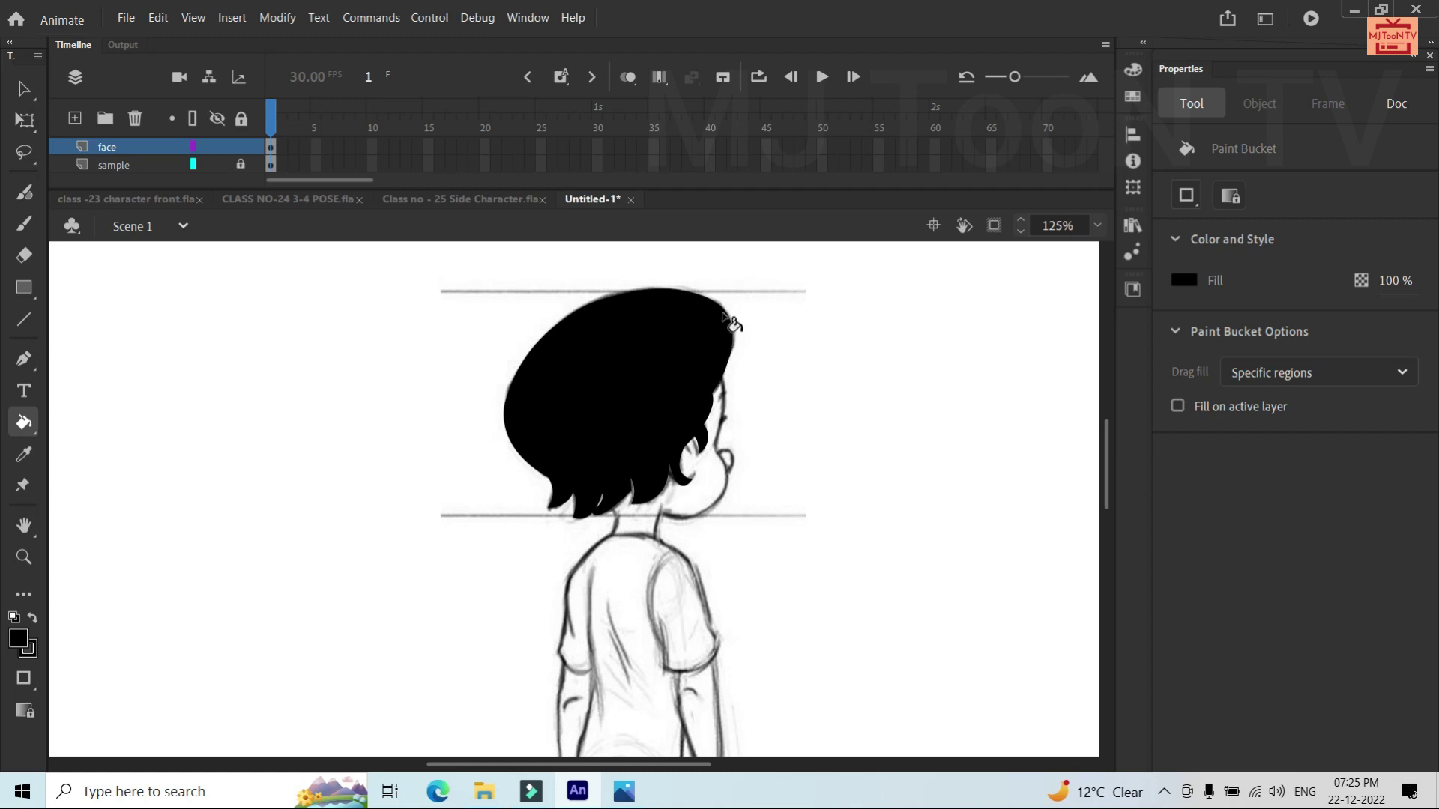
{"action": "key", "text": "v"}
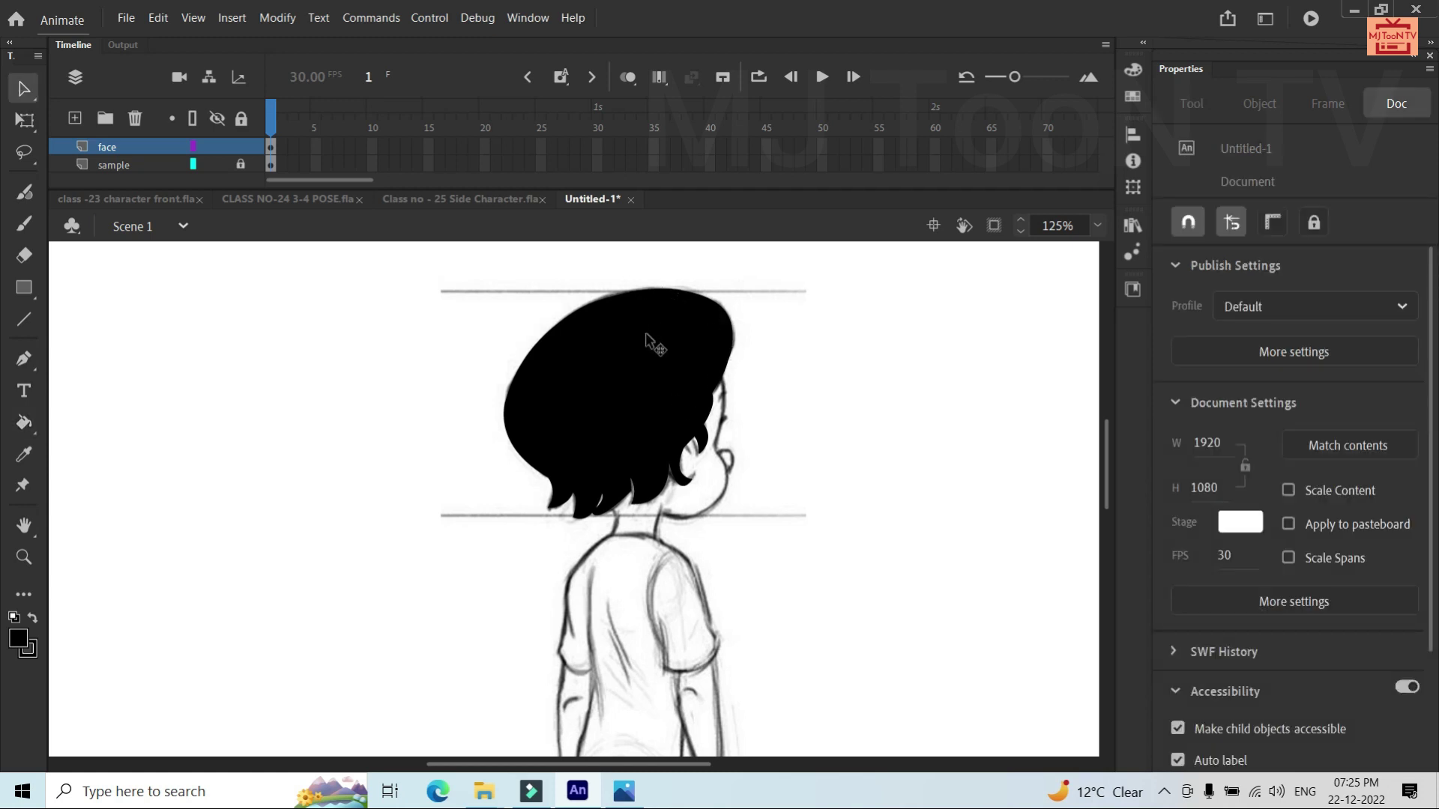
Trace the face profile with the Pen tool from the forehead hairline down past the eye to the top of the nose
{"action": "scroll", "coordinate": [674, 410], "scroll_direction": "up", "scroll_amount": 3}
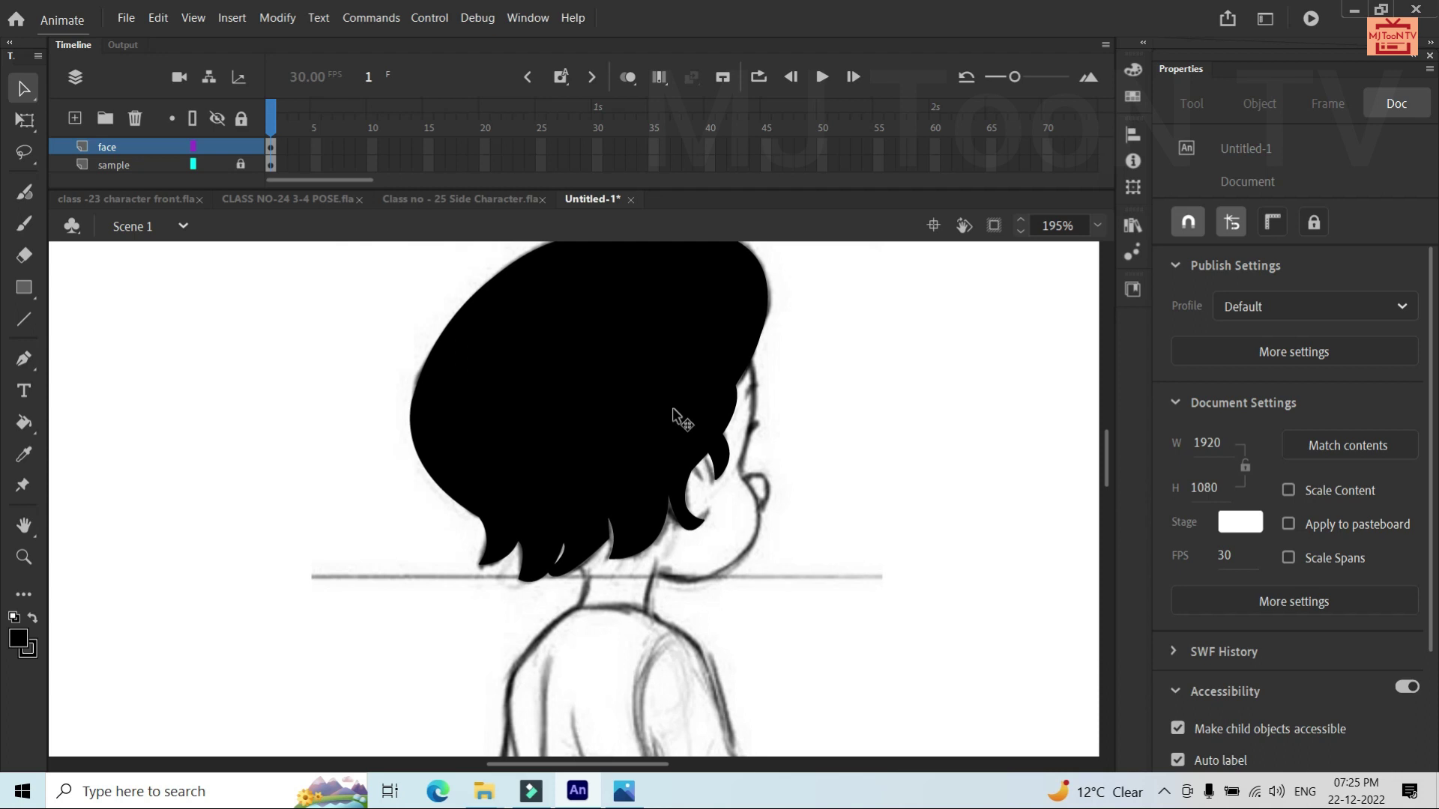
{"action": "key", "text": "p"}
{"action": "left_click", "coordinate": [749, 358]}
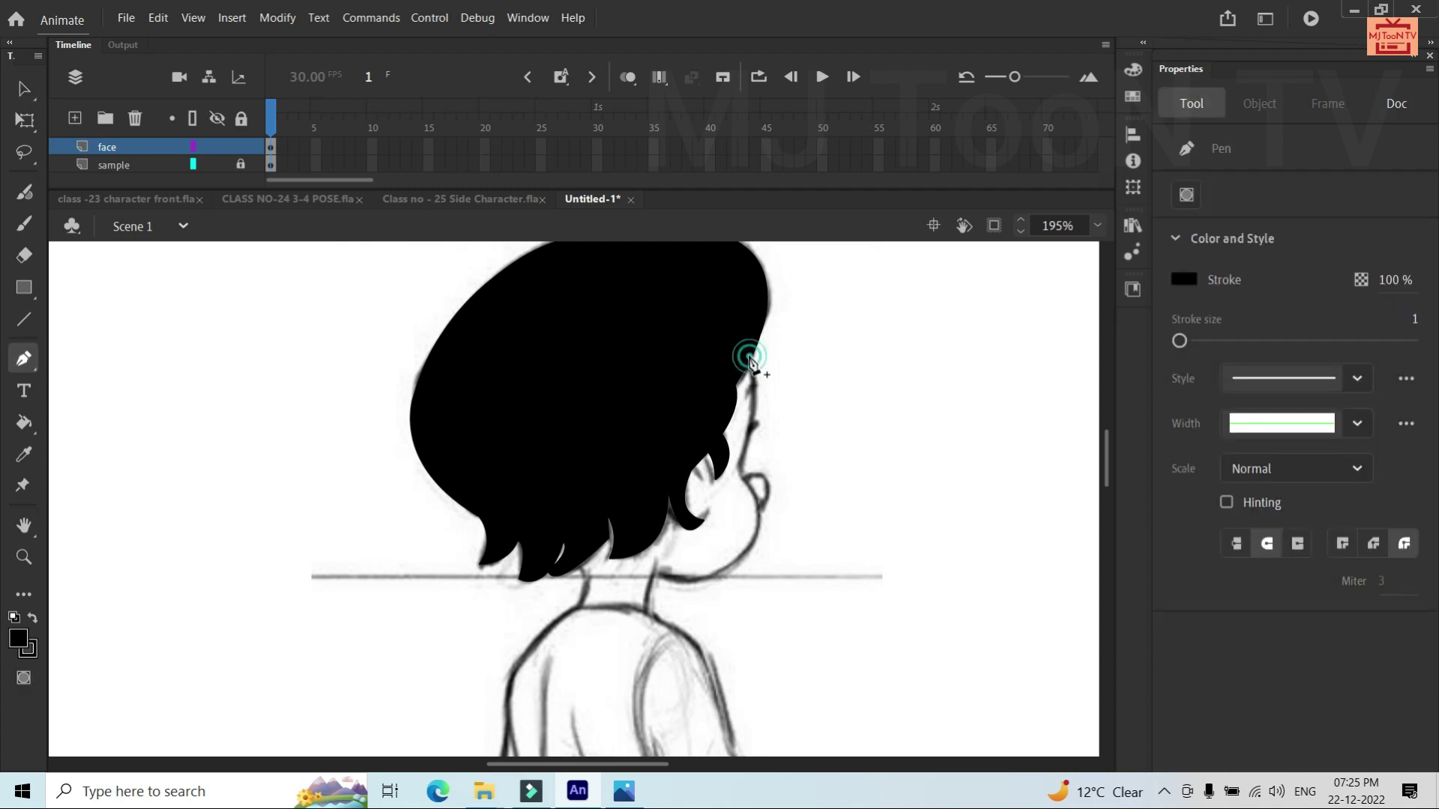
{"action": "left_click", "coordinate": [749, 358]}
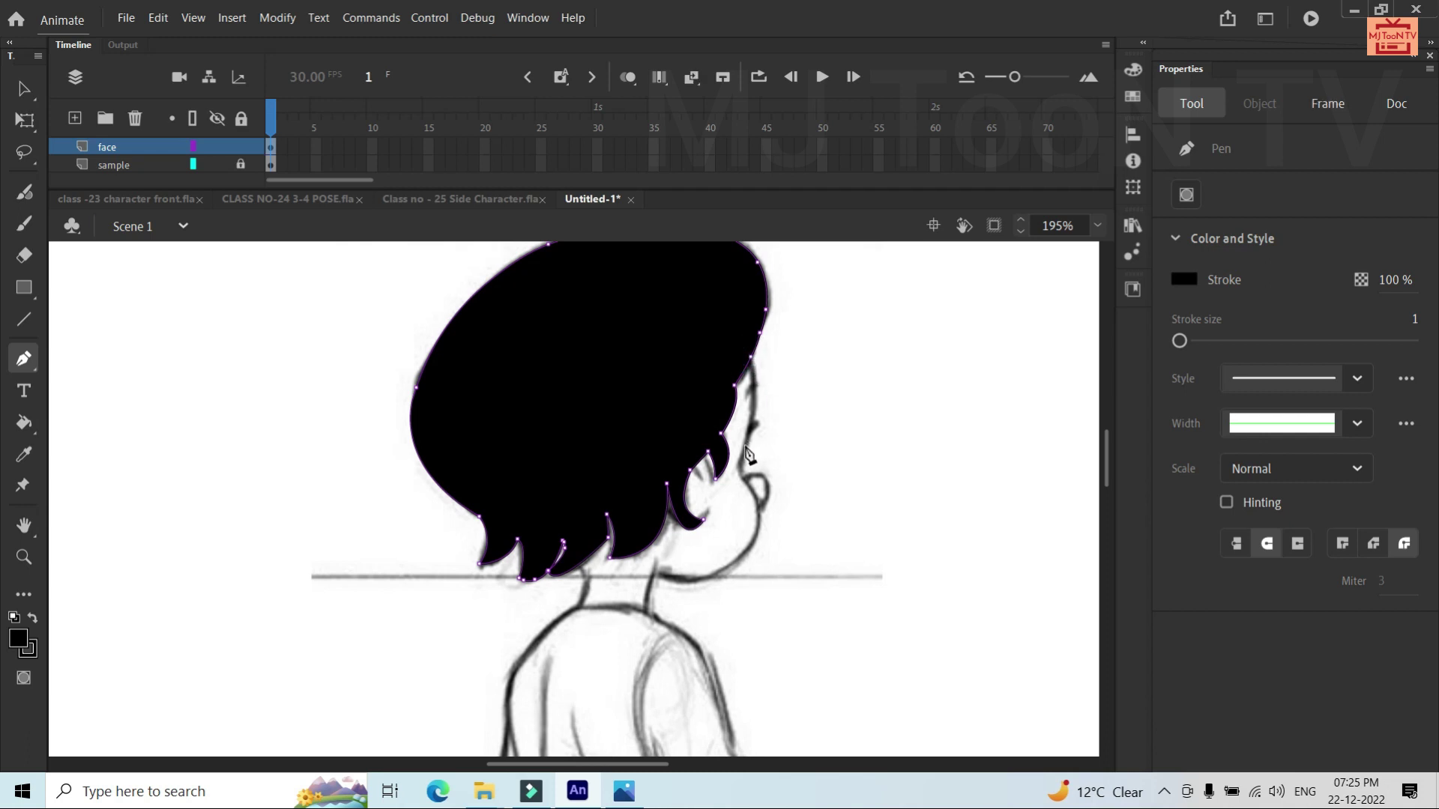
{"action": "left_click_drag", "start_coordinate": [745, 445], "coordinate": [727, 518]}
{"action": "left_click", "coordinate": [745, 448]}
{"action": "left_click", "coordinate": [732, 470]}
{"action": "left_click", "coordinate": [747, 482]}
Continue the profile from below the nose around the cheek and chin, joining it to the hair behind the ear
{"action": "left_click_drag", "start_coordinate": [759, 509], "coordinate": [646, 613]}
{"action": "left_click", "coordinate": [712, 579]}
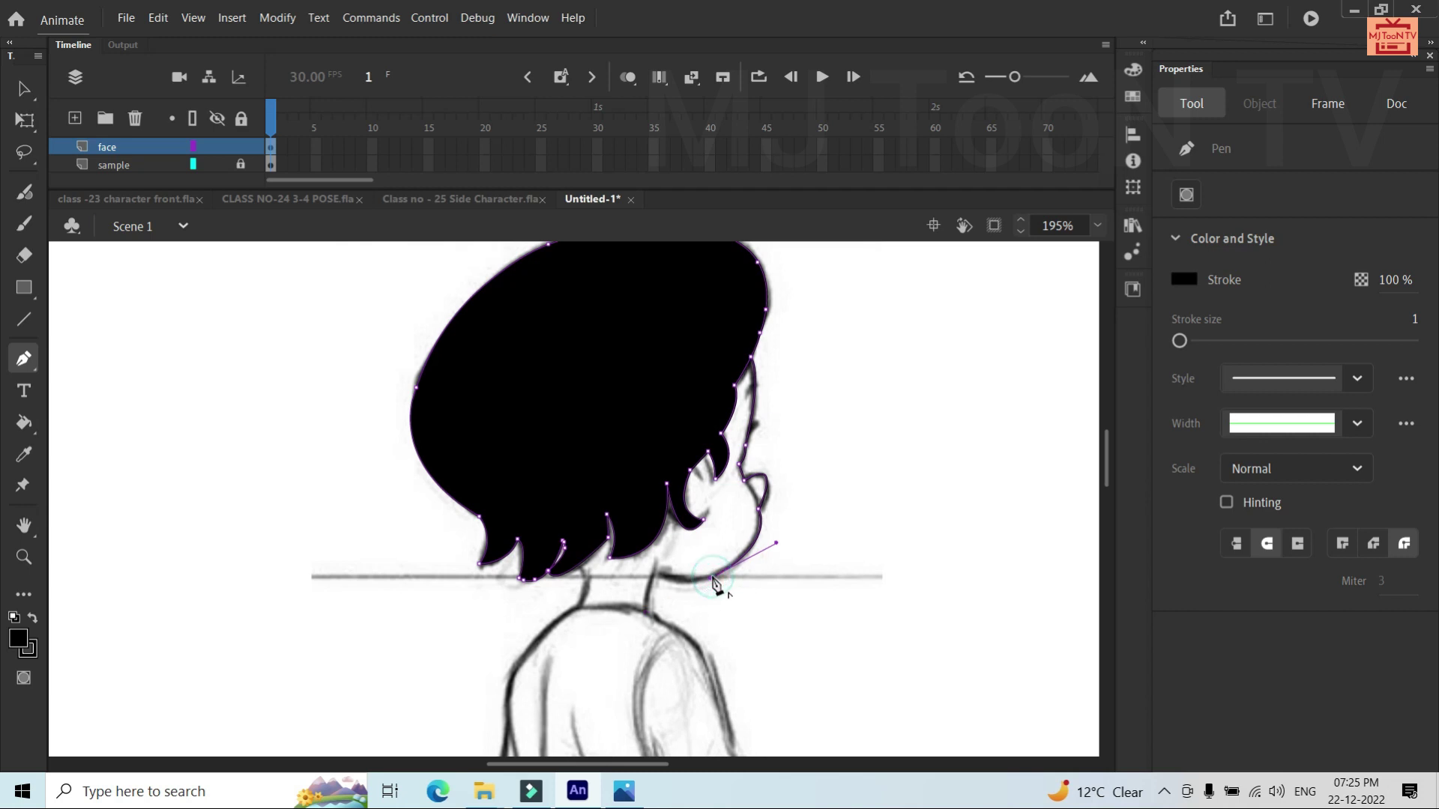
{"action": "left_click", "coordinate": [649, 562]}
{"action": "key", "text": "ctrl+z"}
{"action": "left_click", "coordinate": [655, 538]}
{"action": "left_click", "coordinate": [745, 517], "text": "ctrl"}
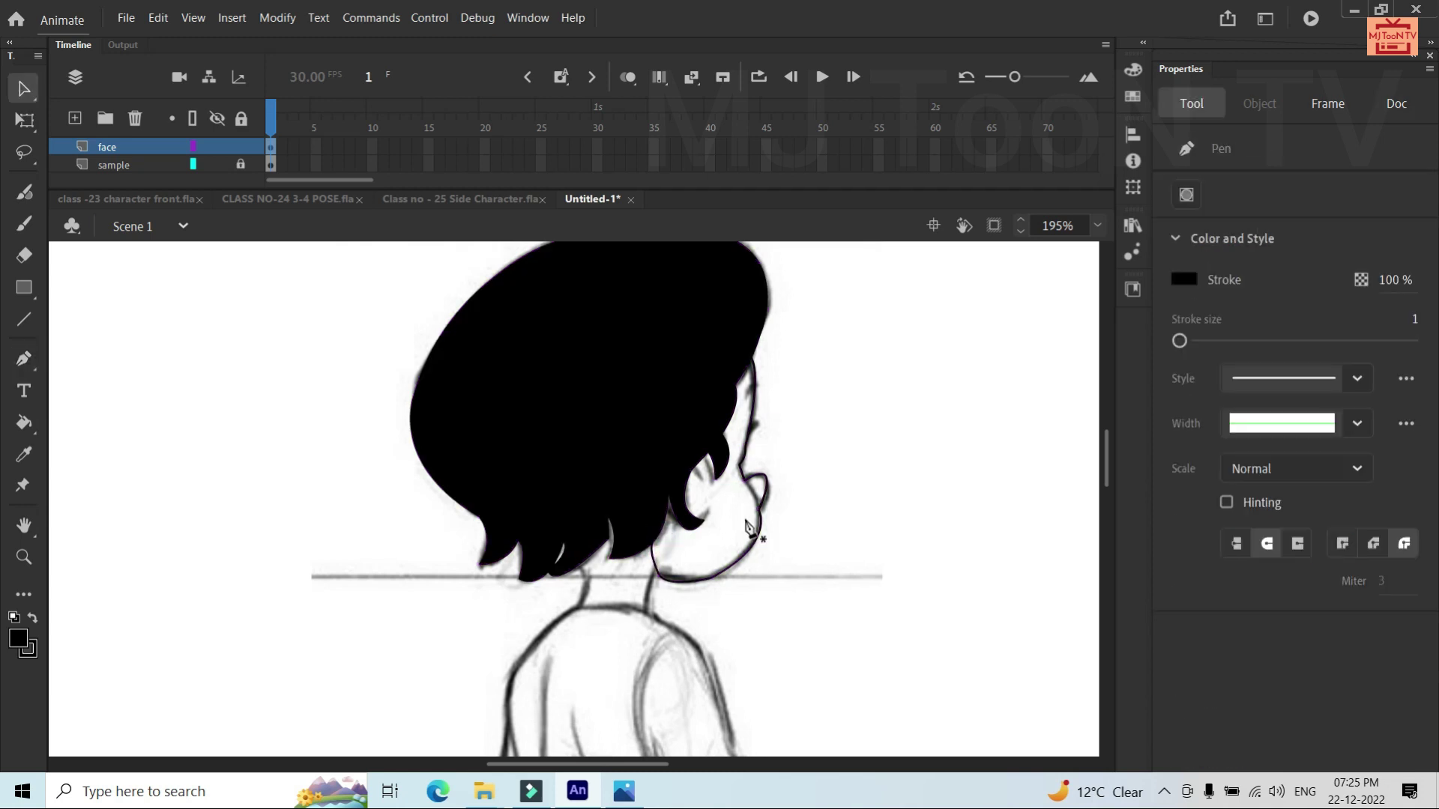
Trace the front edge of the ear and draw a small closed arch inside it for the inner ear
{"action": "left_click", "coordinate": [706, 458], "text": "ctrl"}
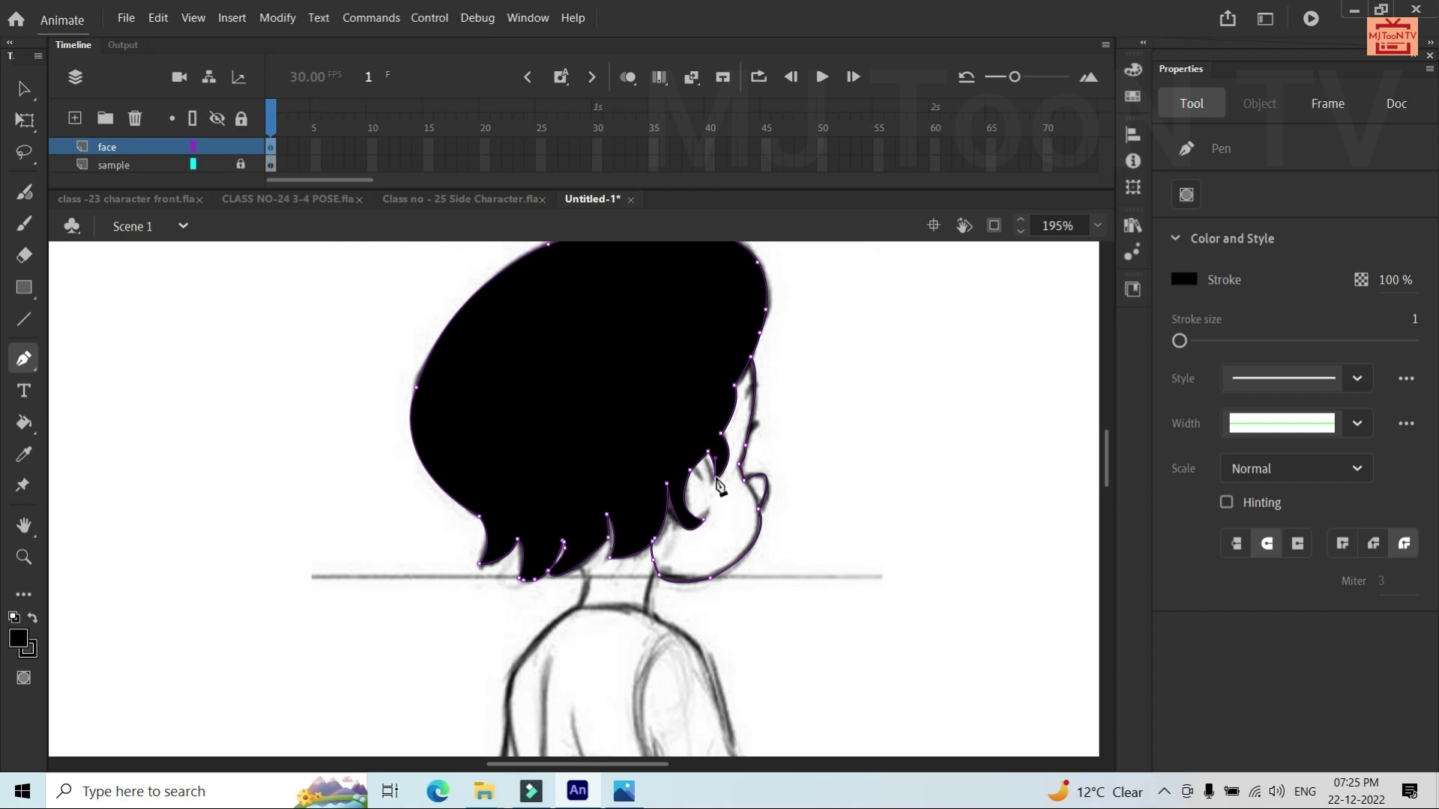
{"action": "left_click", "coordinate": [719, 485]}
{"action": "left_click_drag", "start_coordinate": [705, 523], "coordinate": [677, 553]}
{"action": "key", "text": "v"}
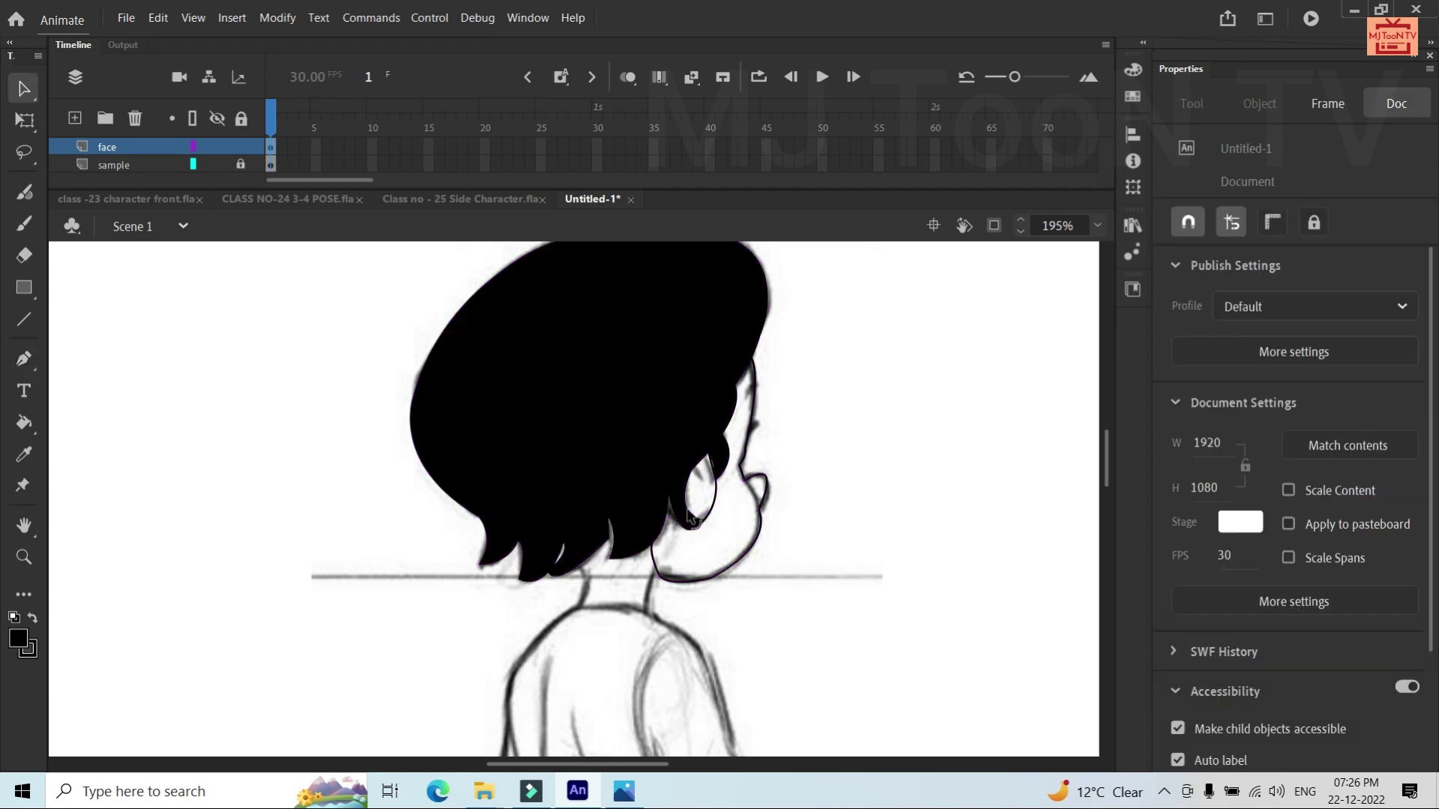
{"action": "key", "text": "p"}
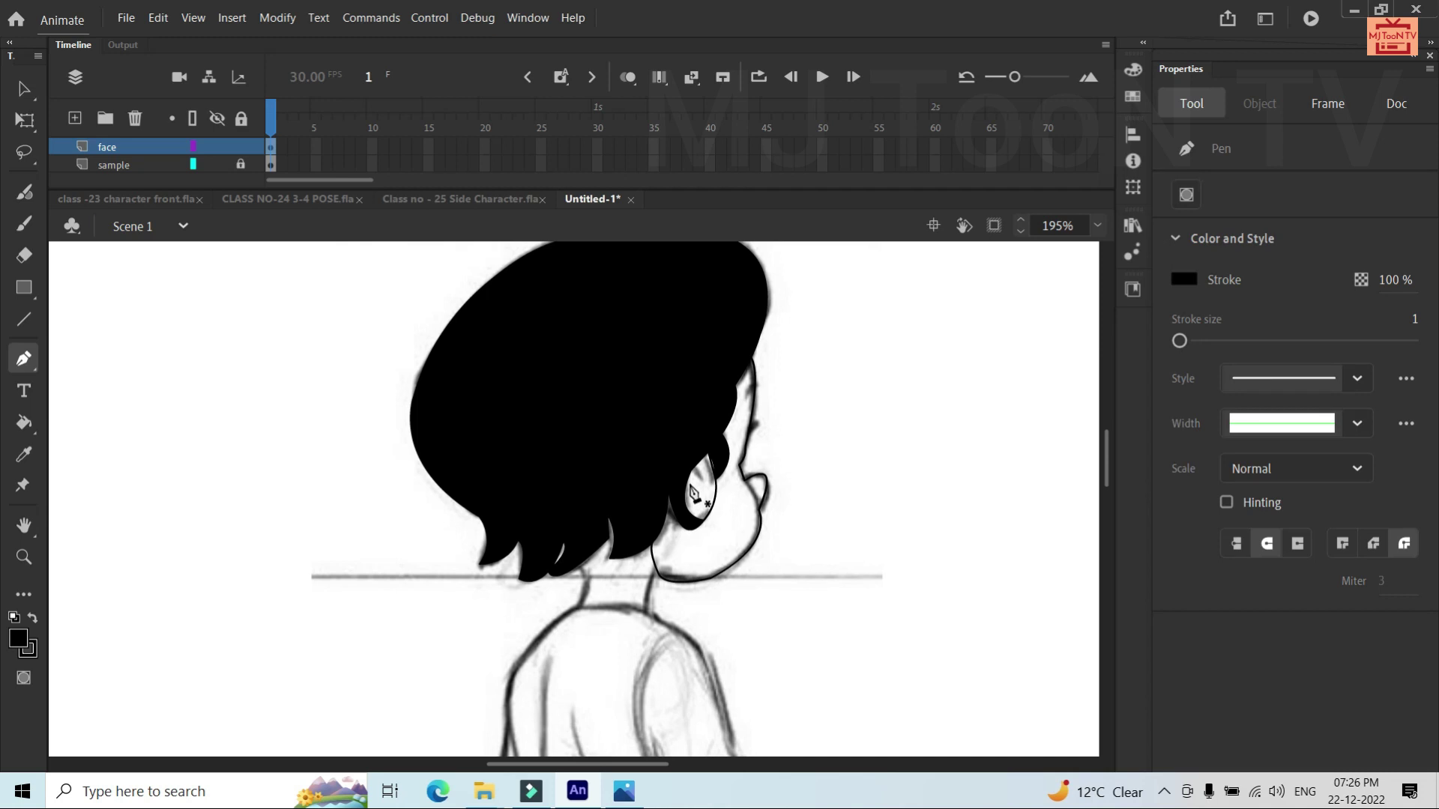
{"action": "left_click", "coordinate": [690, 488]}
{"action": "mouse_move", "coordinate": [710, 486]}
{"action": "left_mouse_down"}
{"action": "mouse_move", "coordinate": [716, 501]}
{"action": "mouse_move", "coordinate": [697, 491]}
{"action": "mouse_move", "coordinate": [688, 512]}
{"action": "mouse_move", "coordinate": [684, 491]}
{"action": "left_mouse_up"}
{"action": "key", "text": "v"}
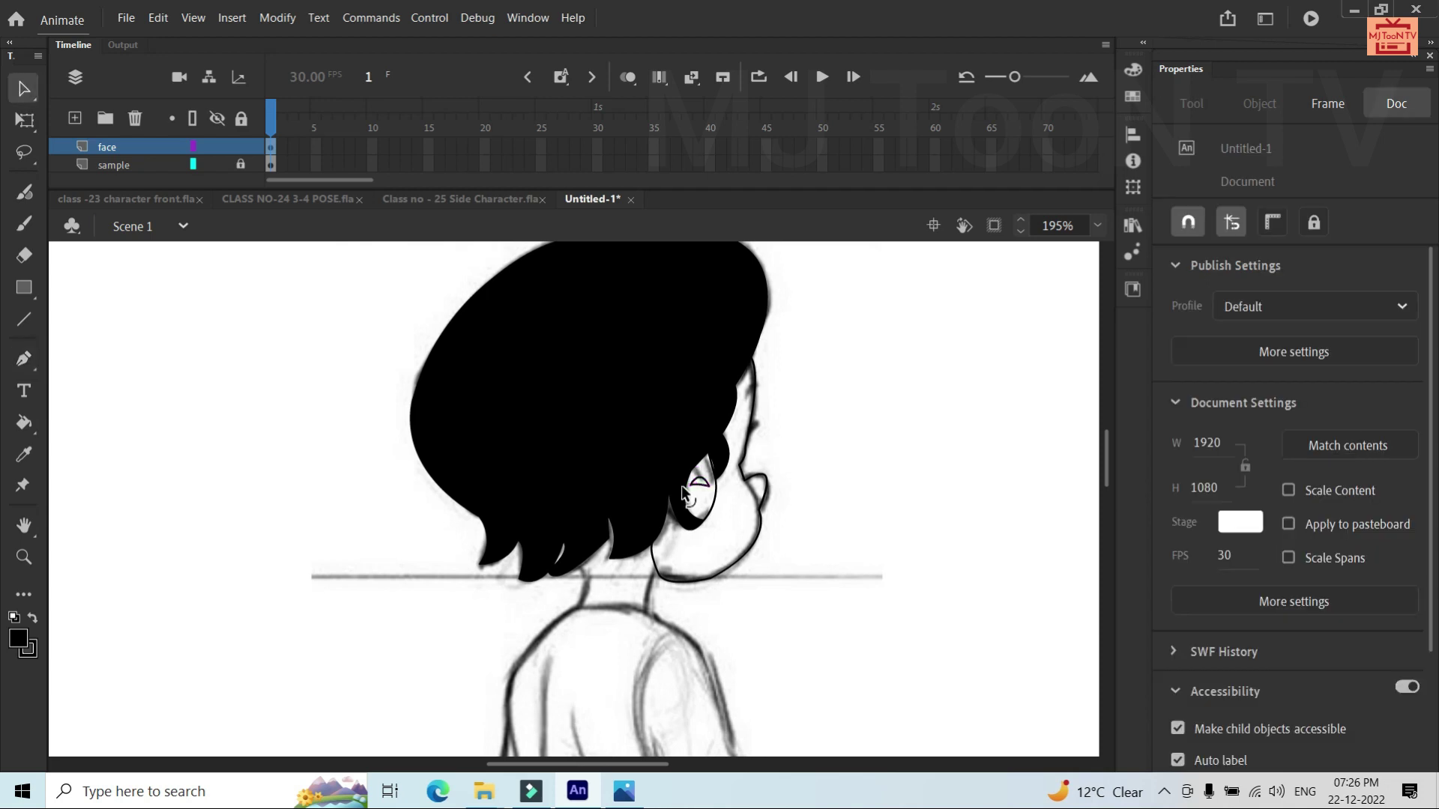
Draw the short curved eyebrow line near the forehead and bend the nose line outward to match the sketch
{"action": "scroll", "coordinate": [682, 486], "scroll_direction": "up", "scroll_amount": 3}
{"action": "scroll", "coordinate": [682, 486], "scroll_direction": "down", "scroll_amount": 2}
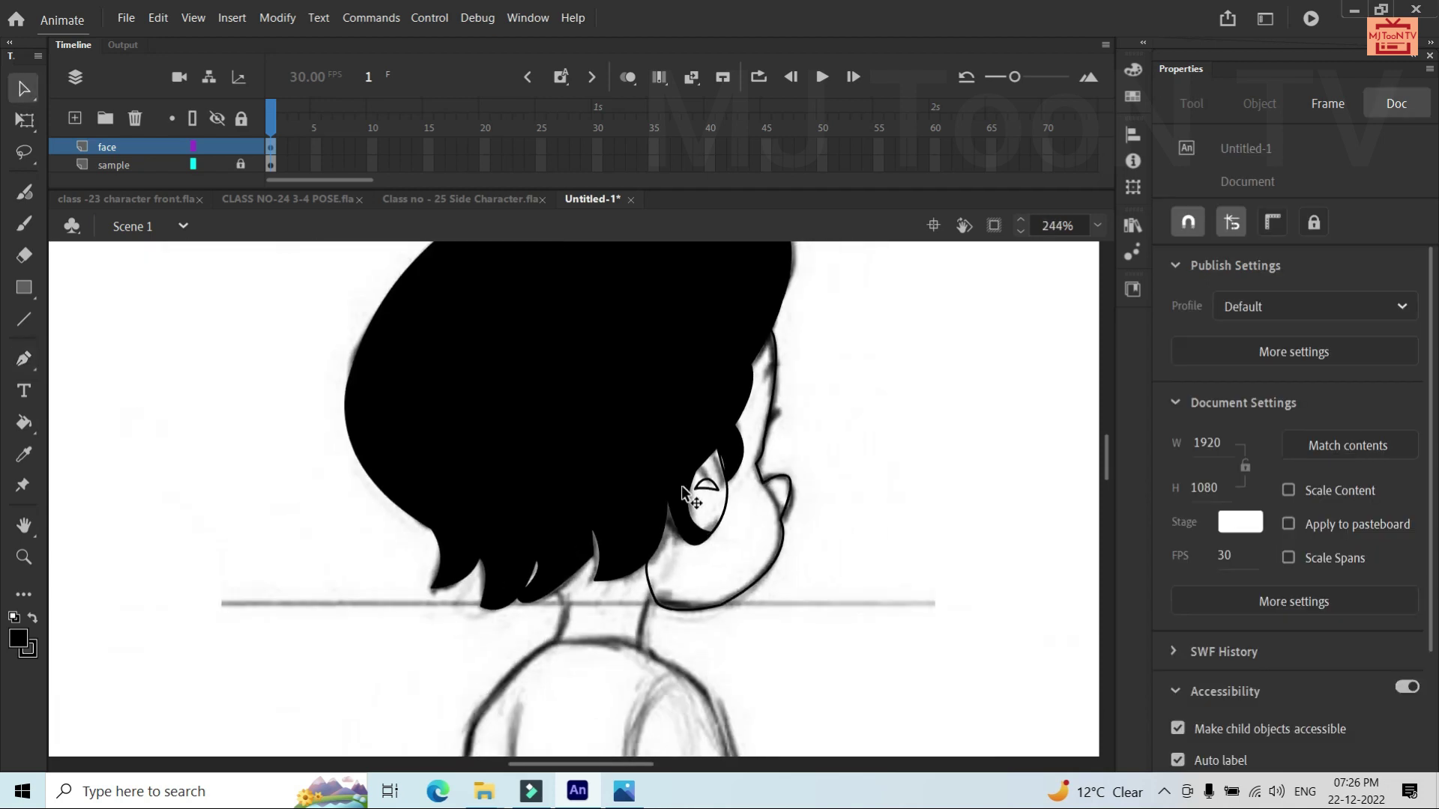
{"action": "key", "text": "p"}
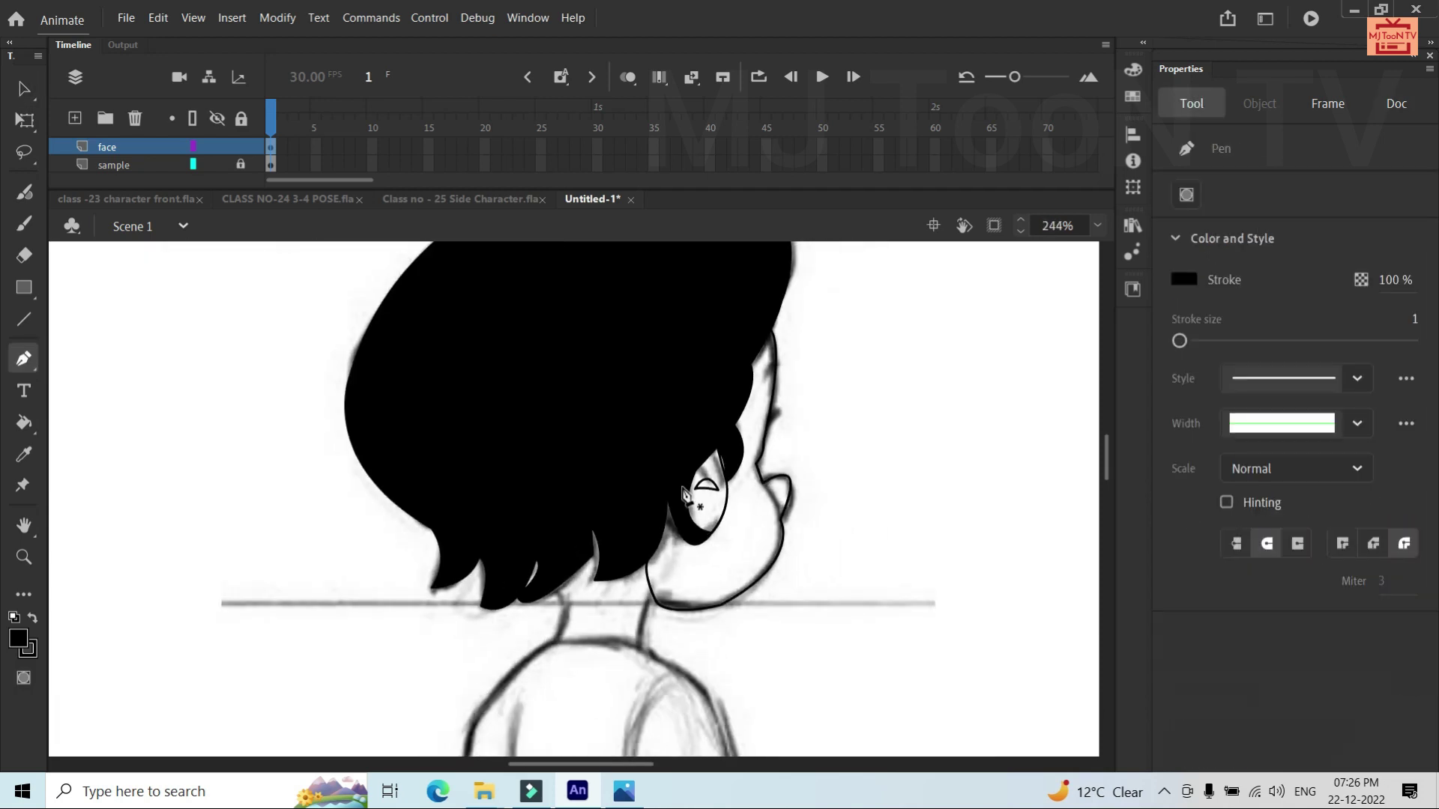
{"action": "left_click", "coordinate": [761, 382]}
{"action": "left_click", "coordinate": [775, 362]}
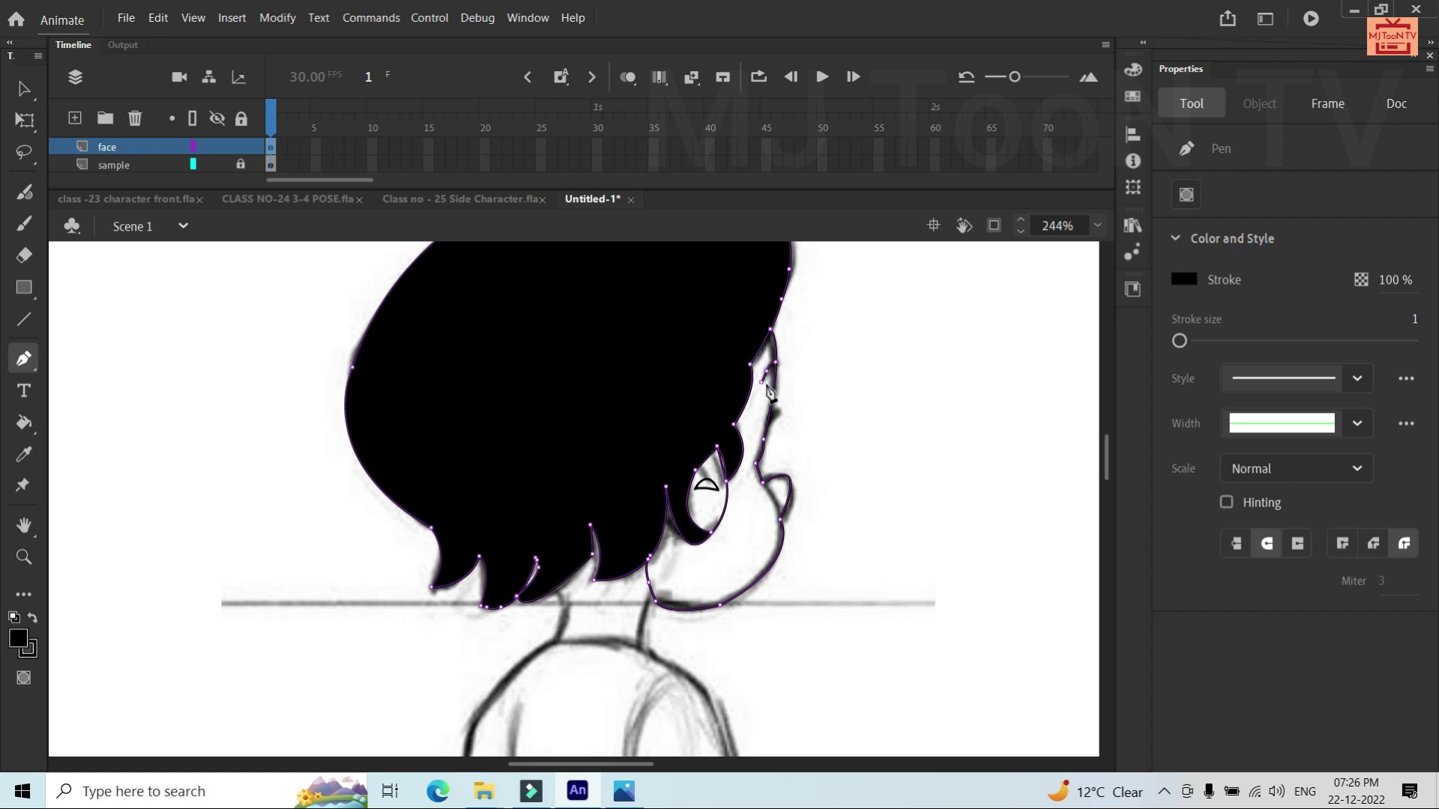
{"action": "key", "text": "v"}
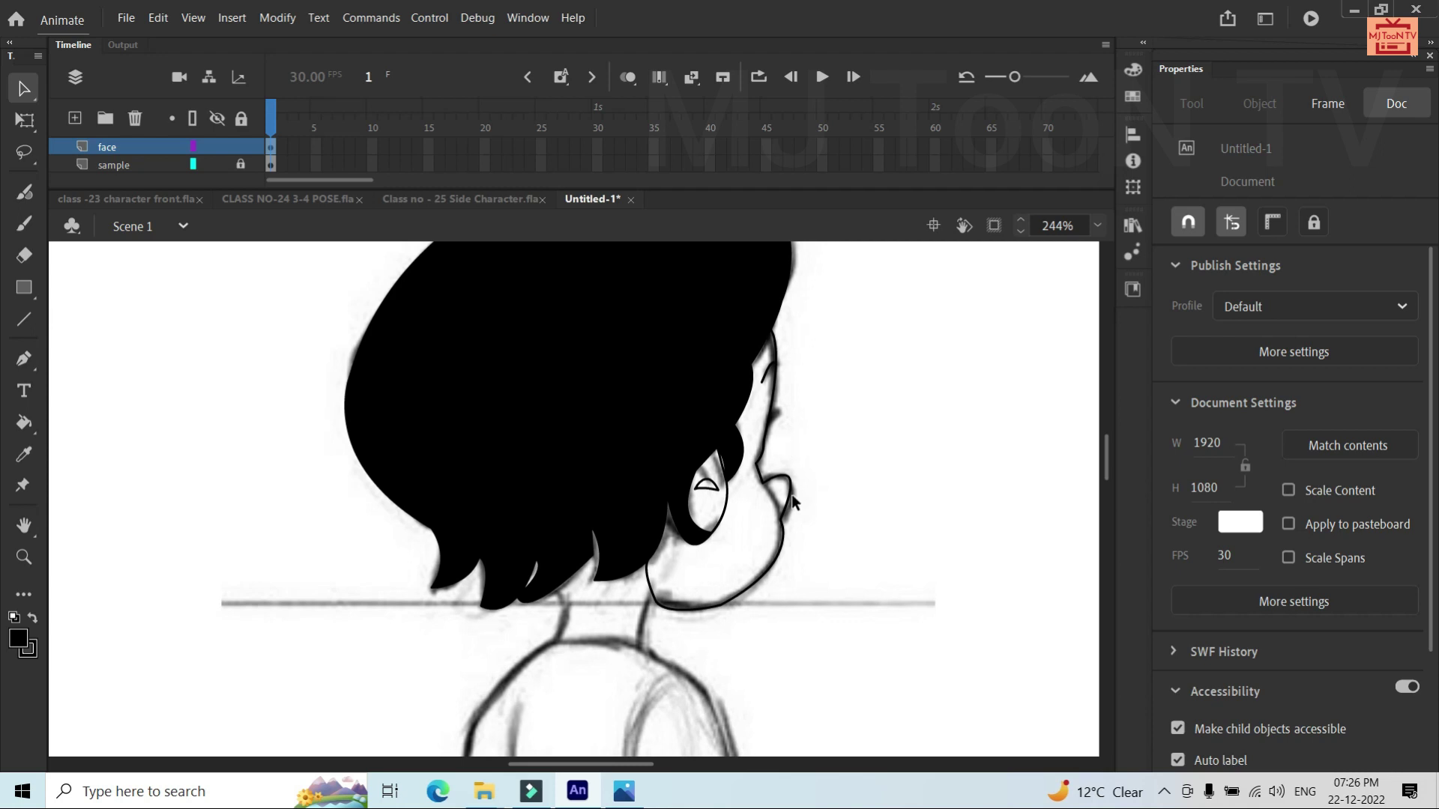
{"action": "left_click_drag", "start_coordinate": [791, 501], "coordinate": [787, 507]}
{"action": "left_click", "coordinate": [422, 200]}
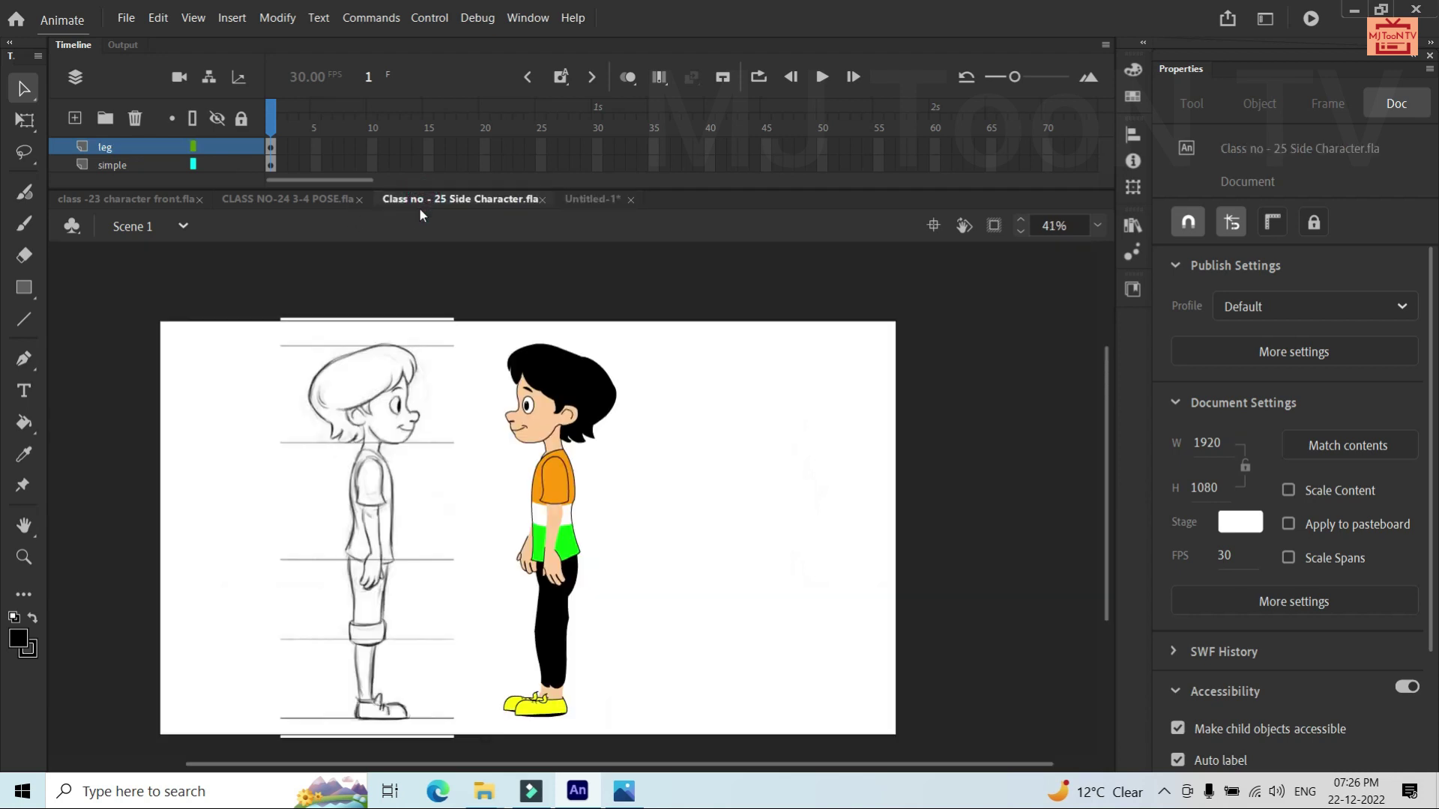
{"action": "left_click", "coordinate": [582, 202]}
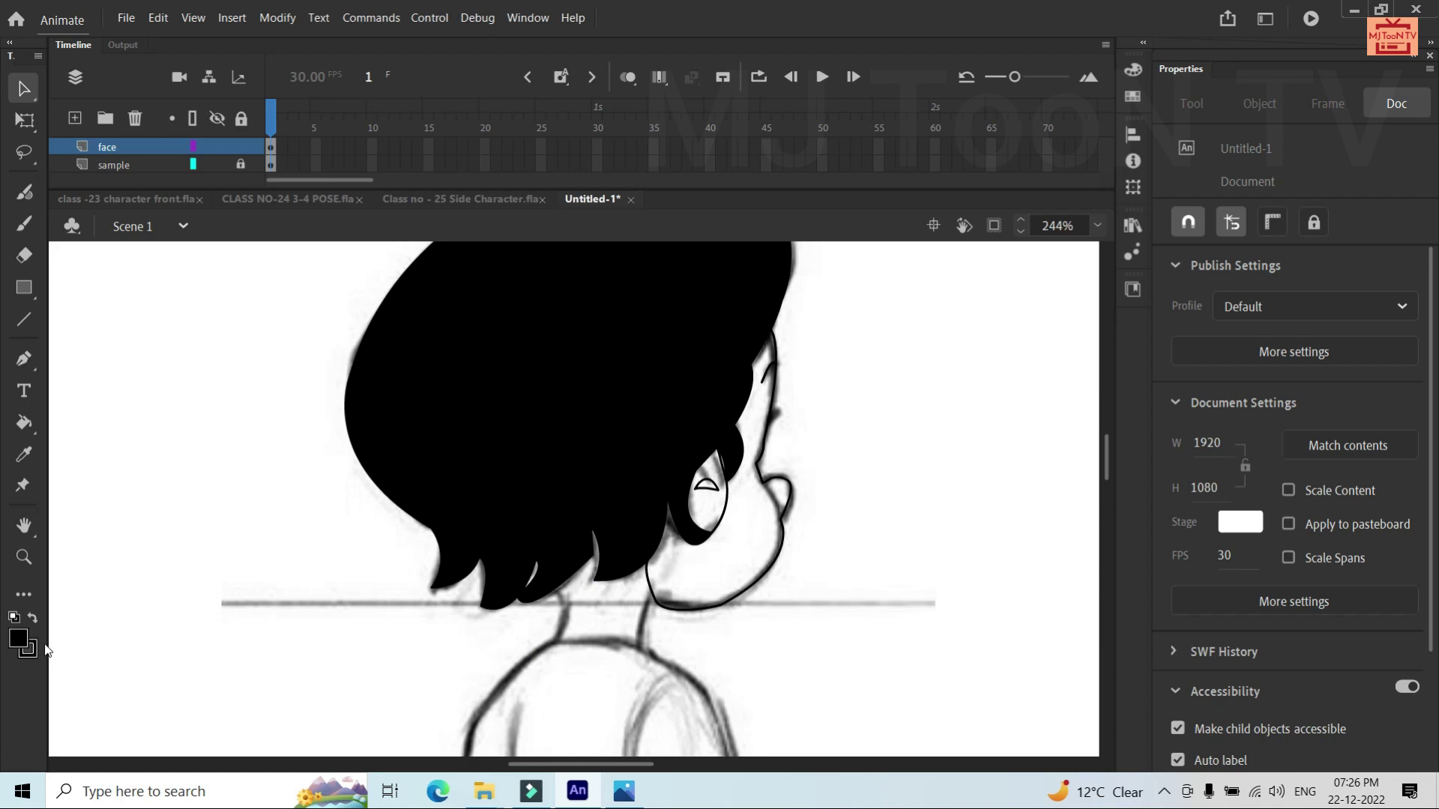
{"action": "left_click", "coordinate": [19, 641]}
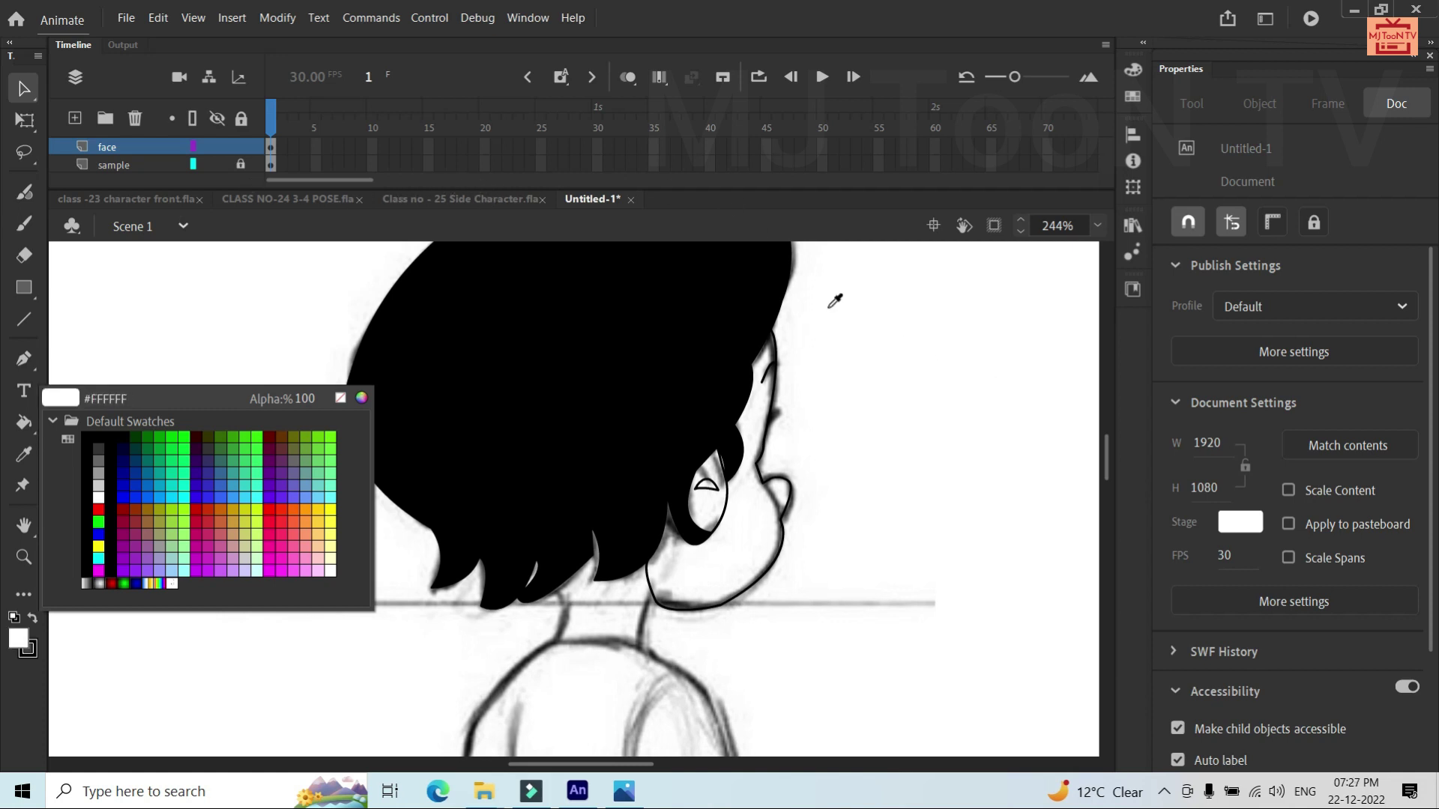
{"action": "left_click", "coordinate": [21, 630]}
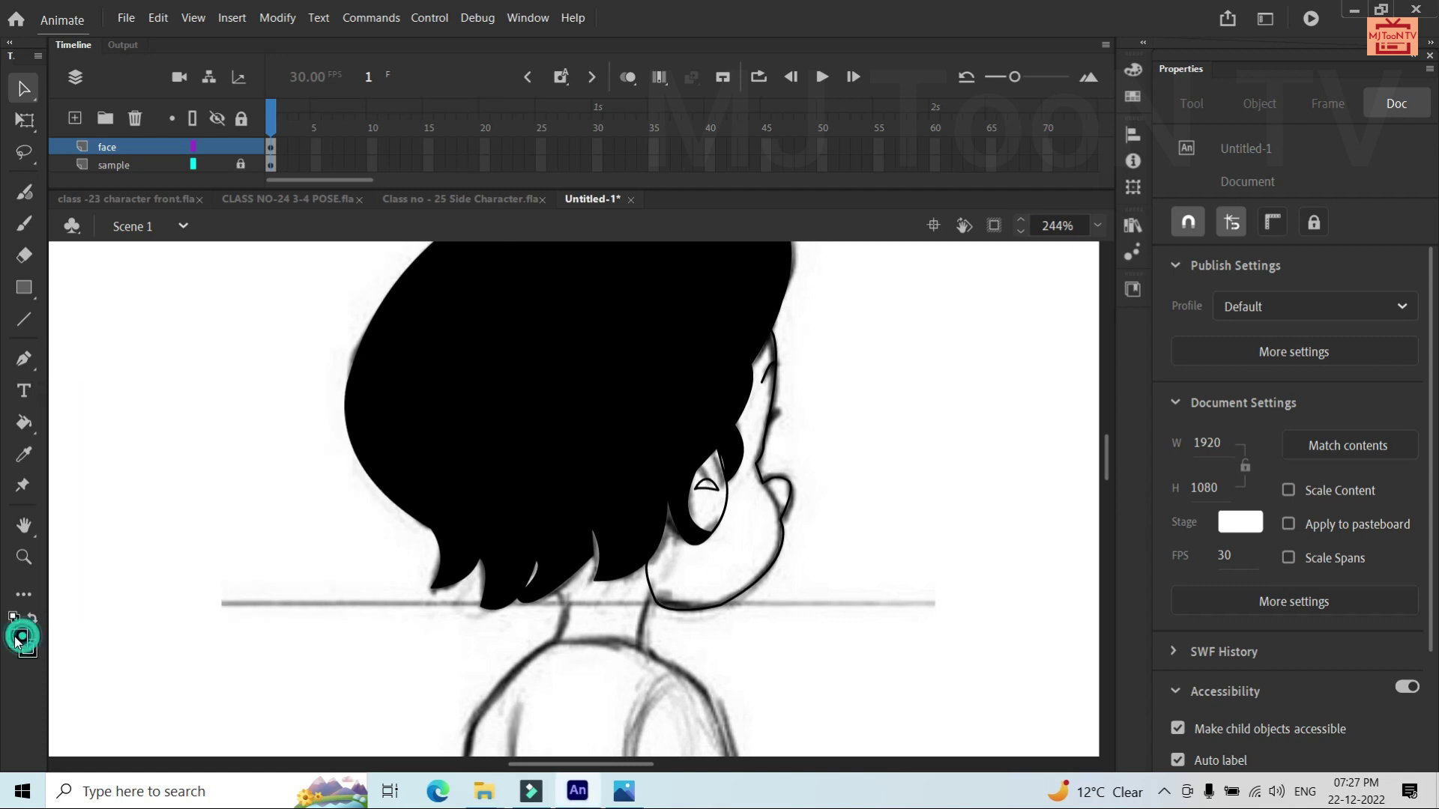
Sample the skin color from the character in the Class no - 25 Side Character file and fill the face and ear in Untitled-1
{"action": "left_click", "coordinate": [425, 200]}
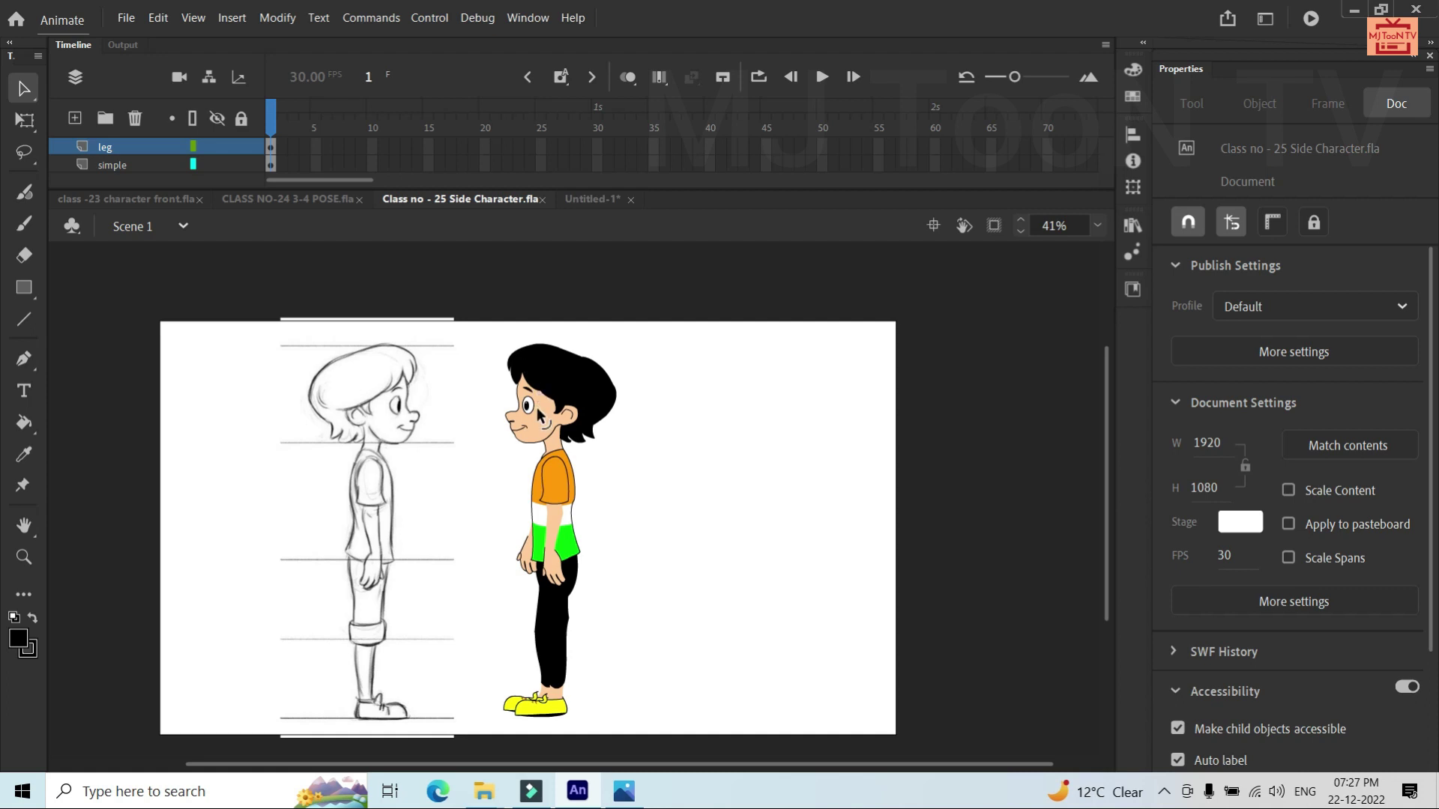
{"action": "key", "text": "i"}
{"action": "left_click", "coordinate": [544, 434]}
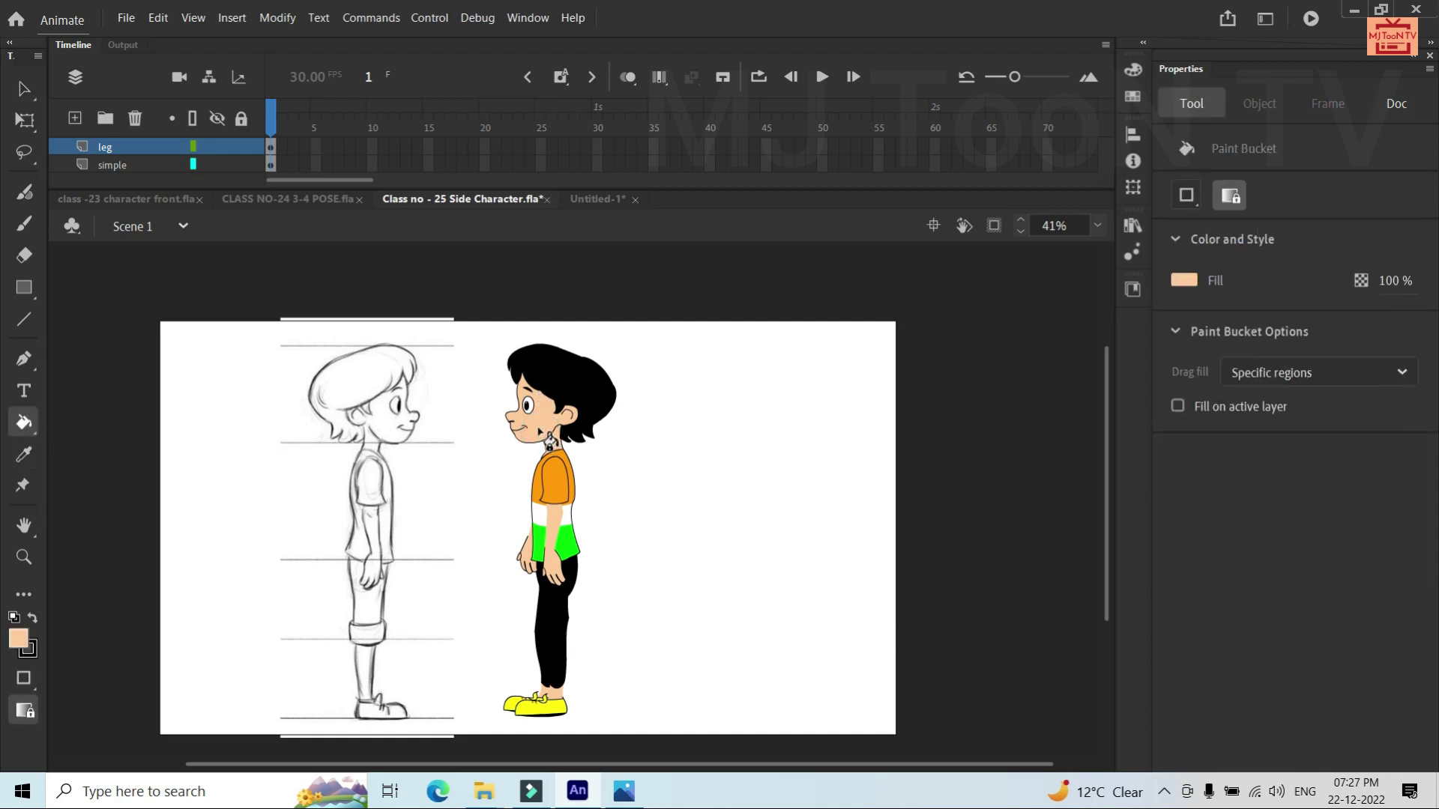
{"action": "left_click", "coordinate": [586, 198]}
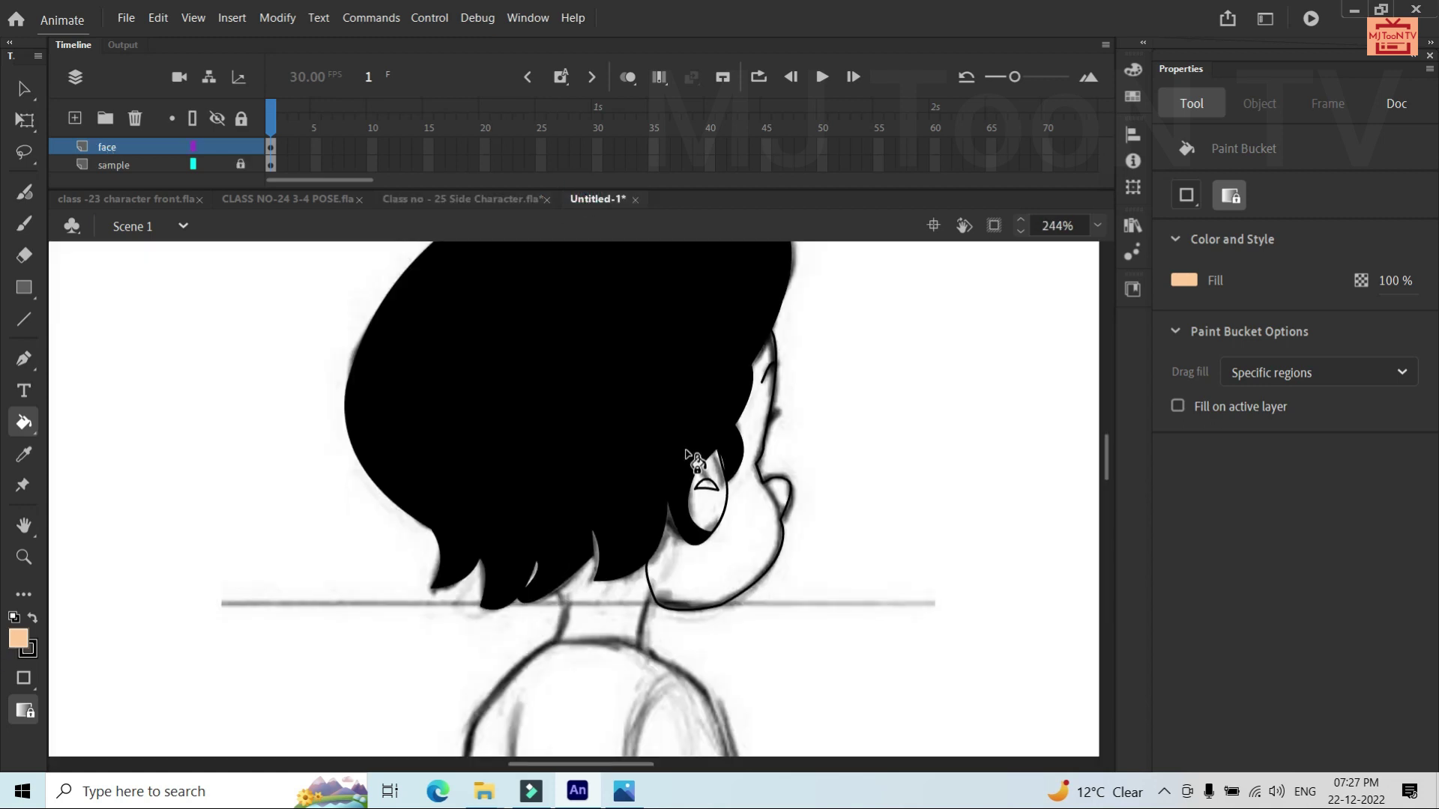
{"action": "left_click", "coordinate": [755, 525]}
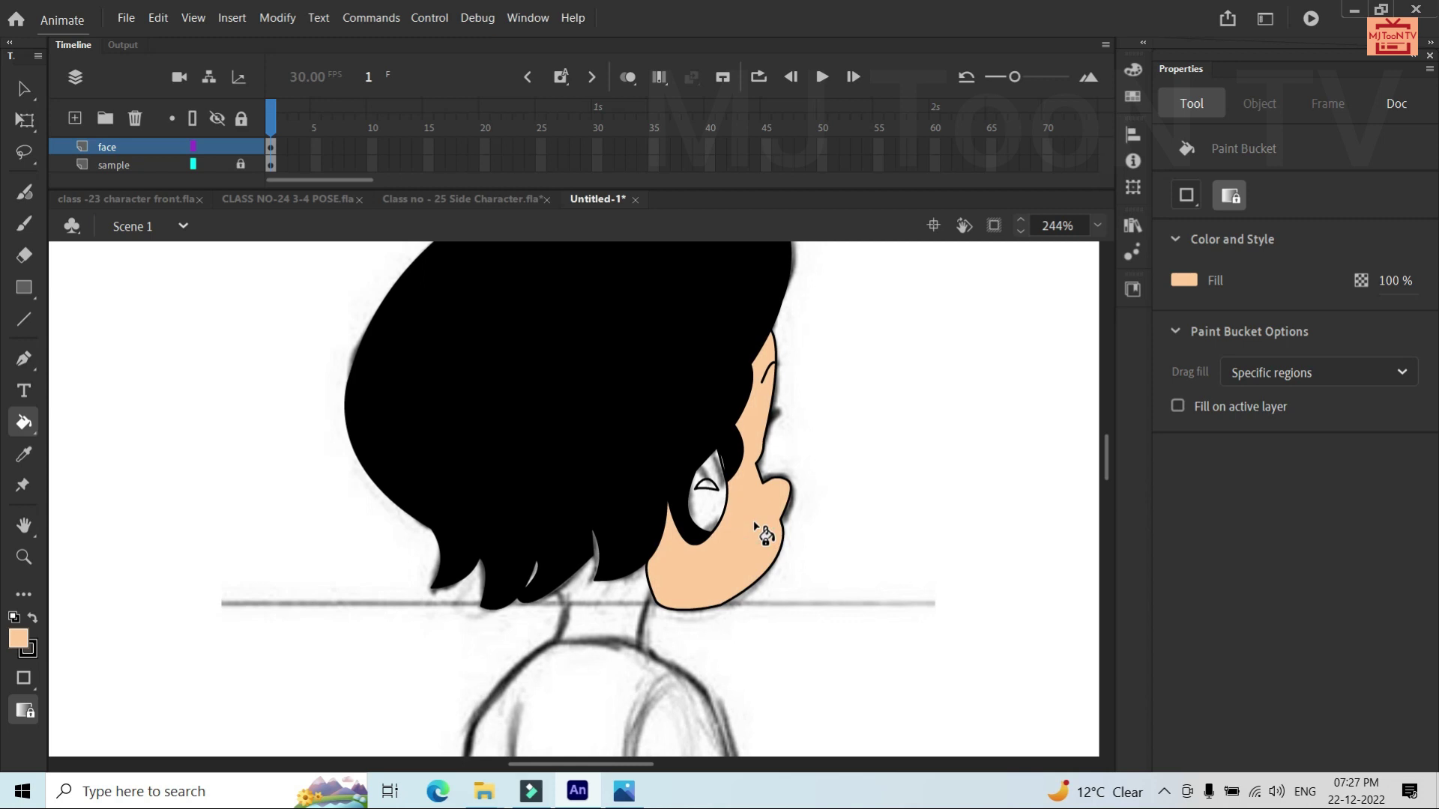
{"action": "left_click", "coordinate": [714, 507]}
{"action": "scroll", "coordinate": [712, 502], "scroll_direction": "down", "scroll_amount": 2}
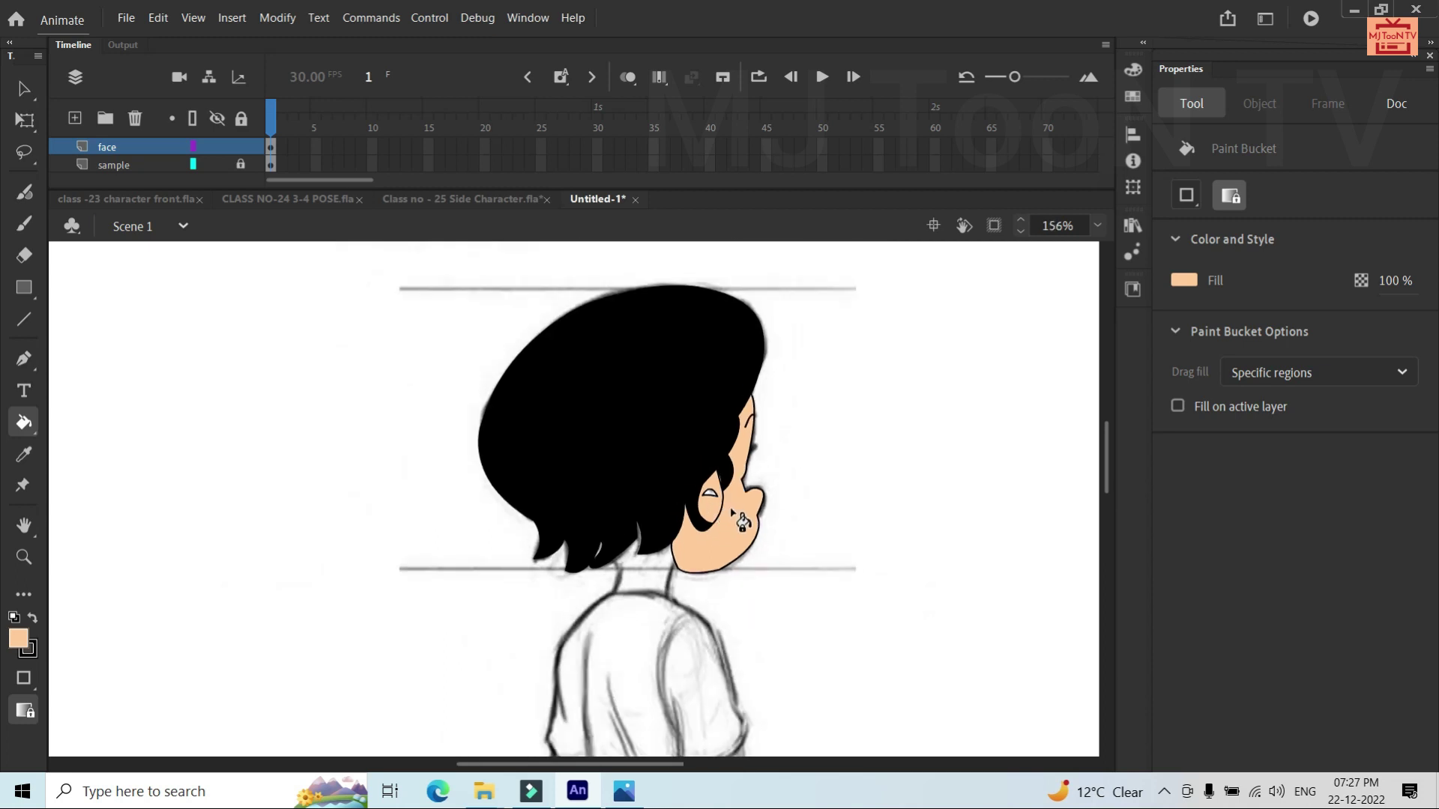
Delete the outline segment separating the front of the ear from the cheek
{"action": "key", "text": "v"}
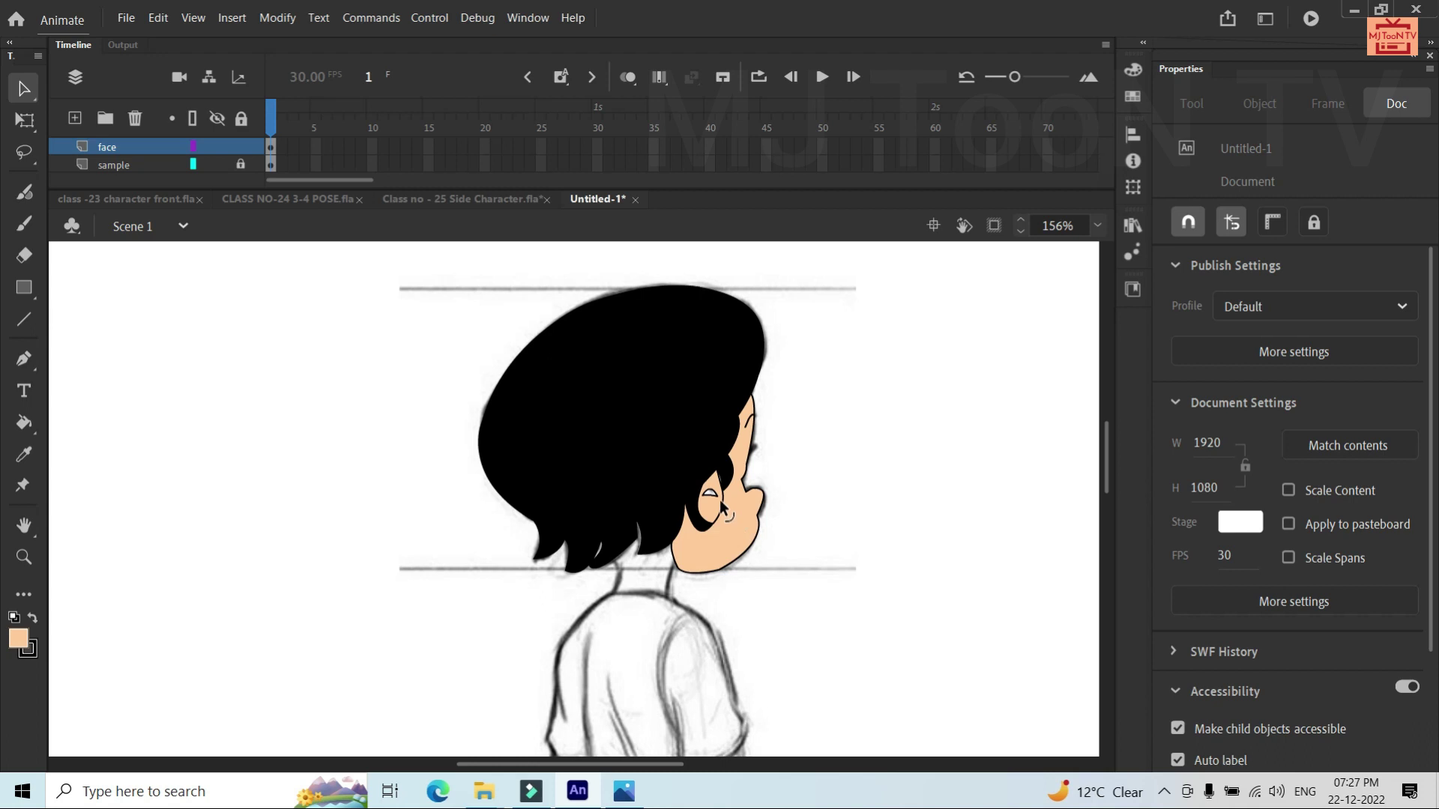
{"action": "scroll", "coordinate": [721, 503], "scroll_direction": "up", "scroll_amount": 4}
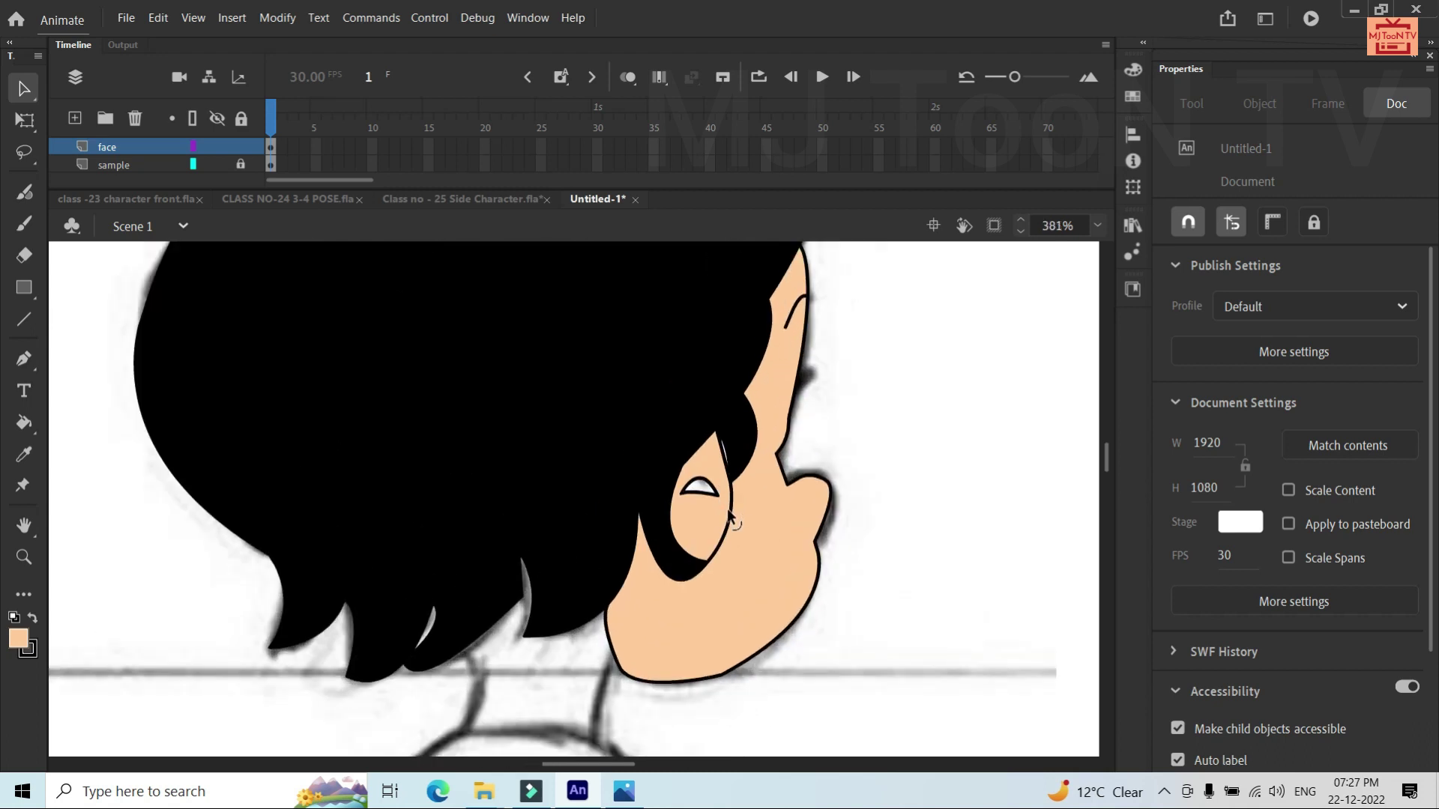
{"action": "left_click", "coordinate": [727, 509]}
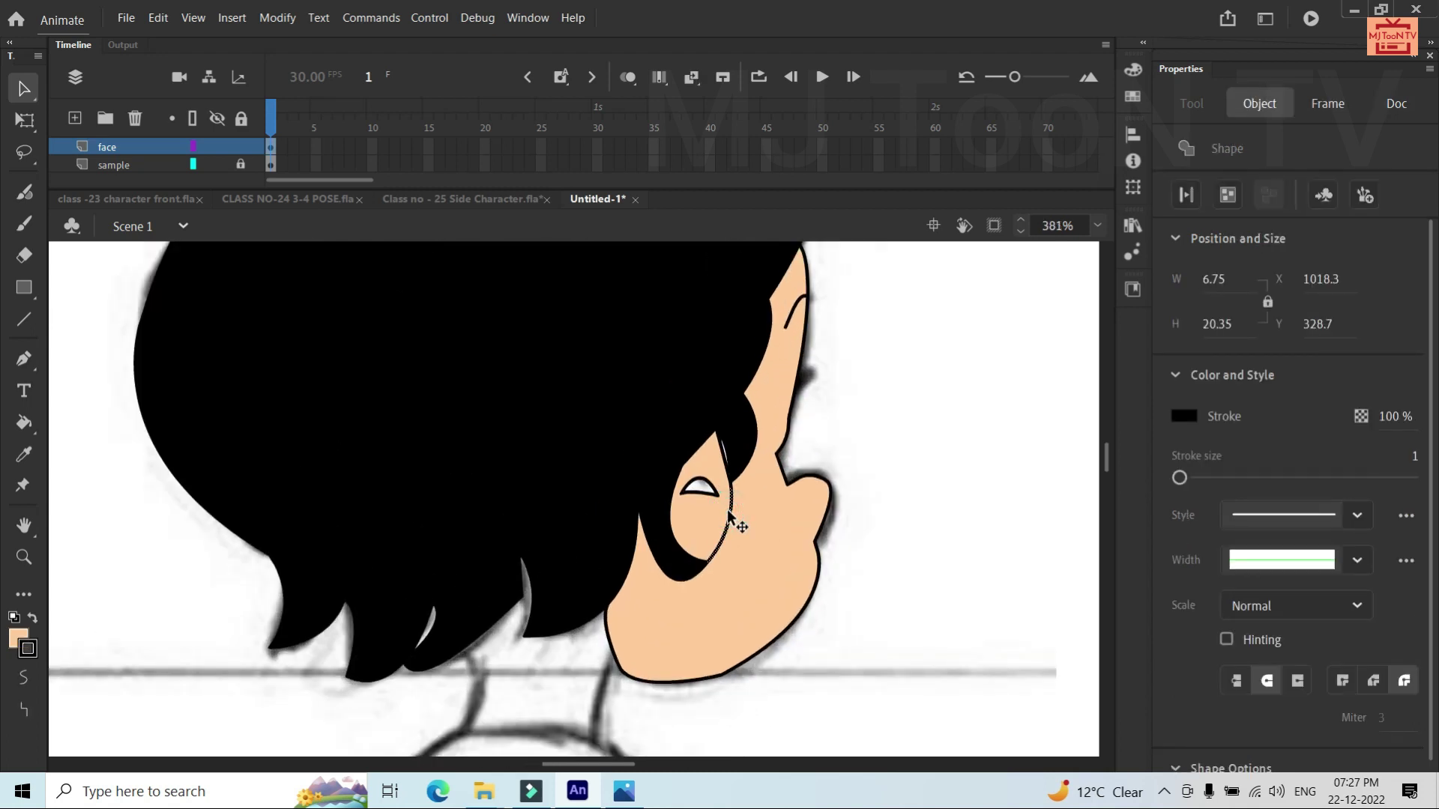
{"action": "key", "text": "Delete"}
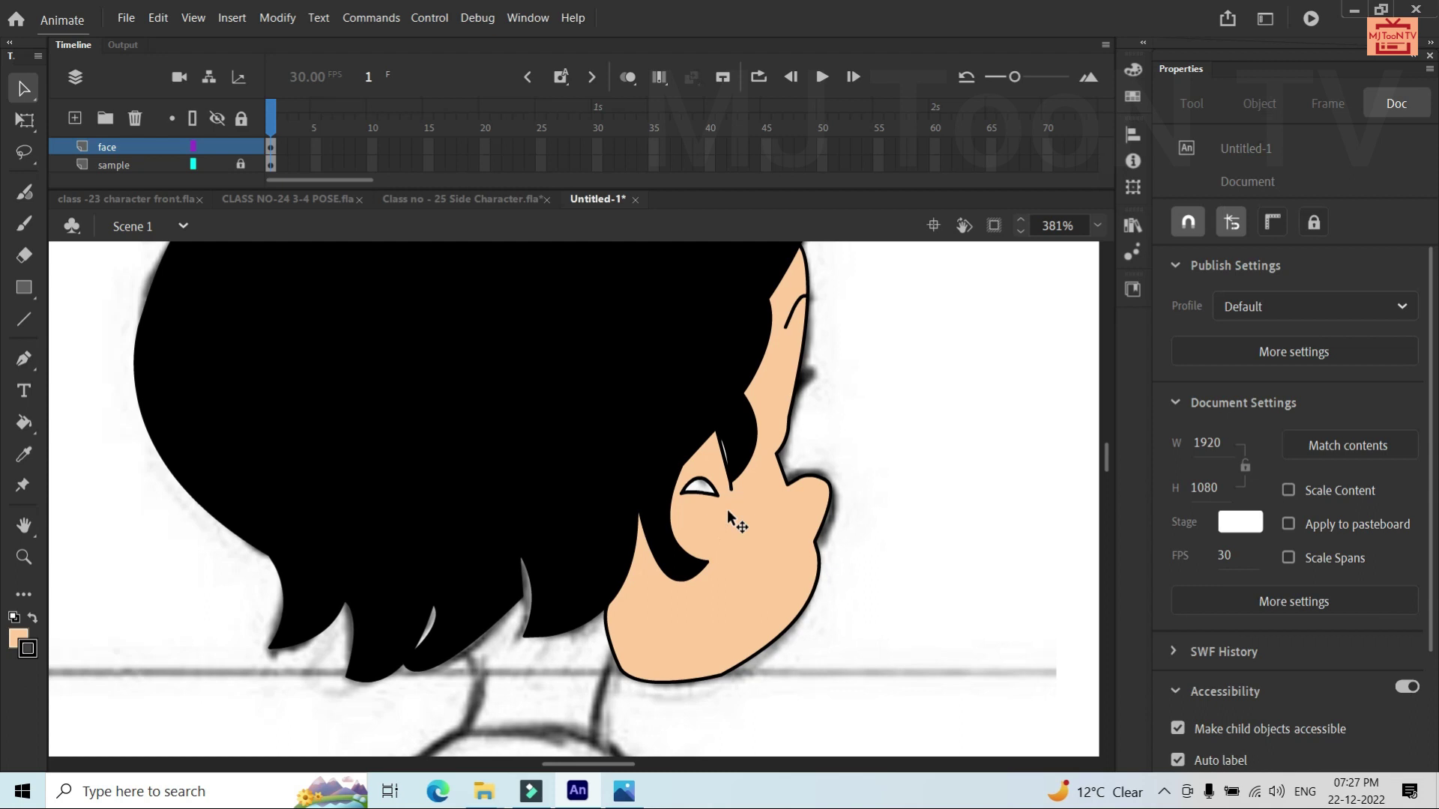
Sample the black of the hair and fill the small inner-ear shape with it
{"action": "key", "text": "i"}
{"action": "left_click", "coordinate": [516, 452]}
{"action": "left_click", "coordinate": [698, 487]}
{"action": "scroll", "coordinate": [699, 488], "scroll_direction": "down", "scroll_amount": 3}
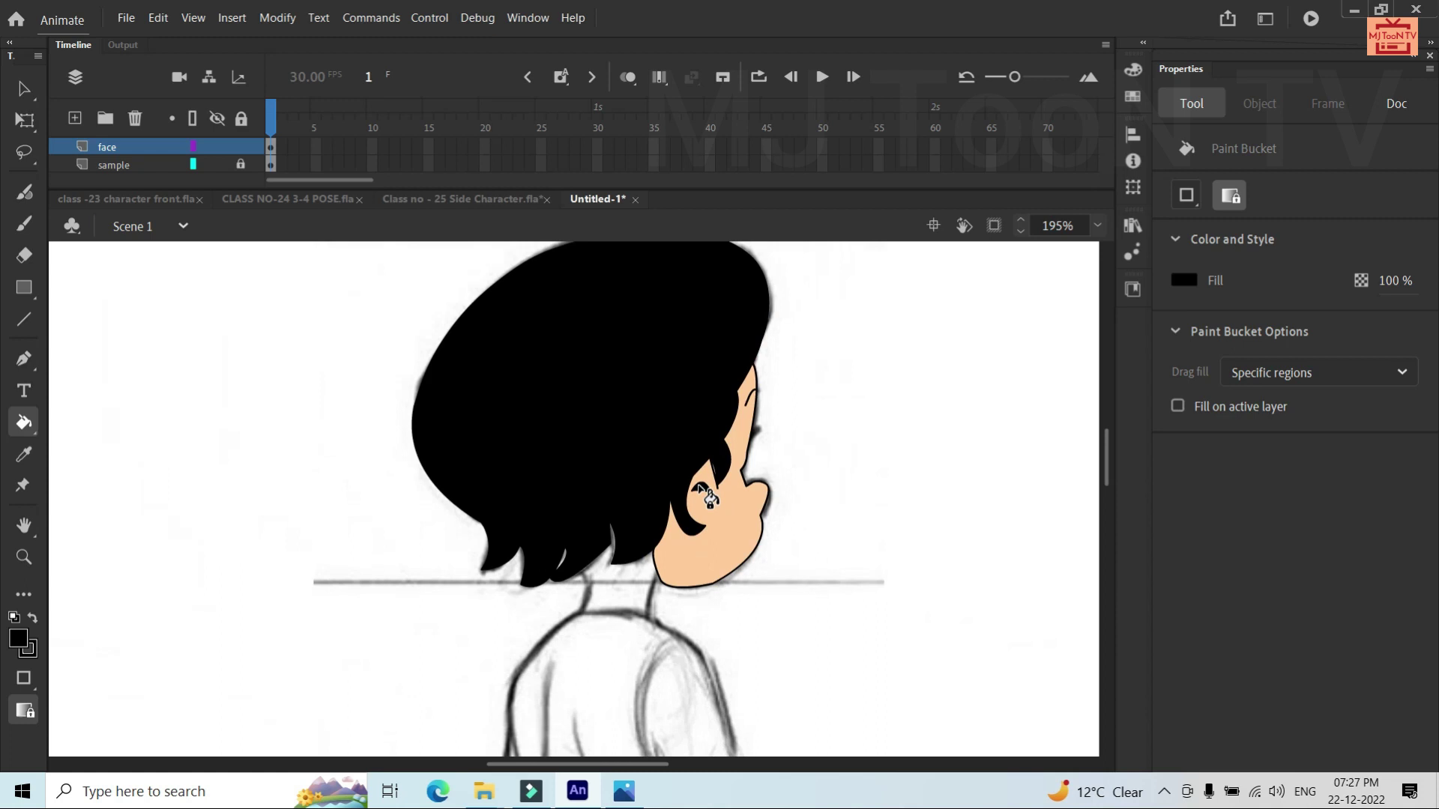
{"action": "key", "text": "v"}
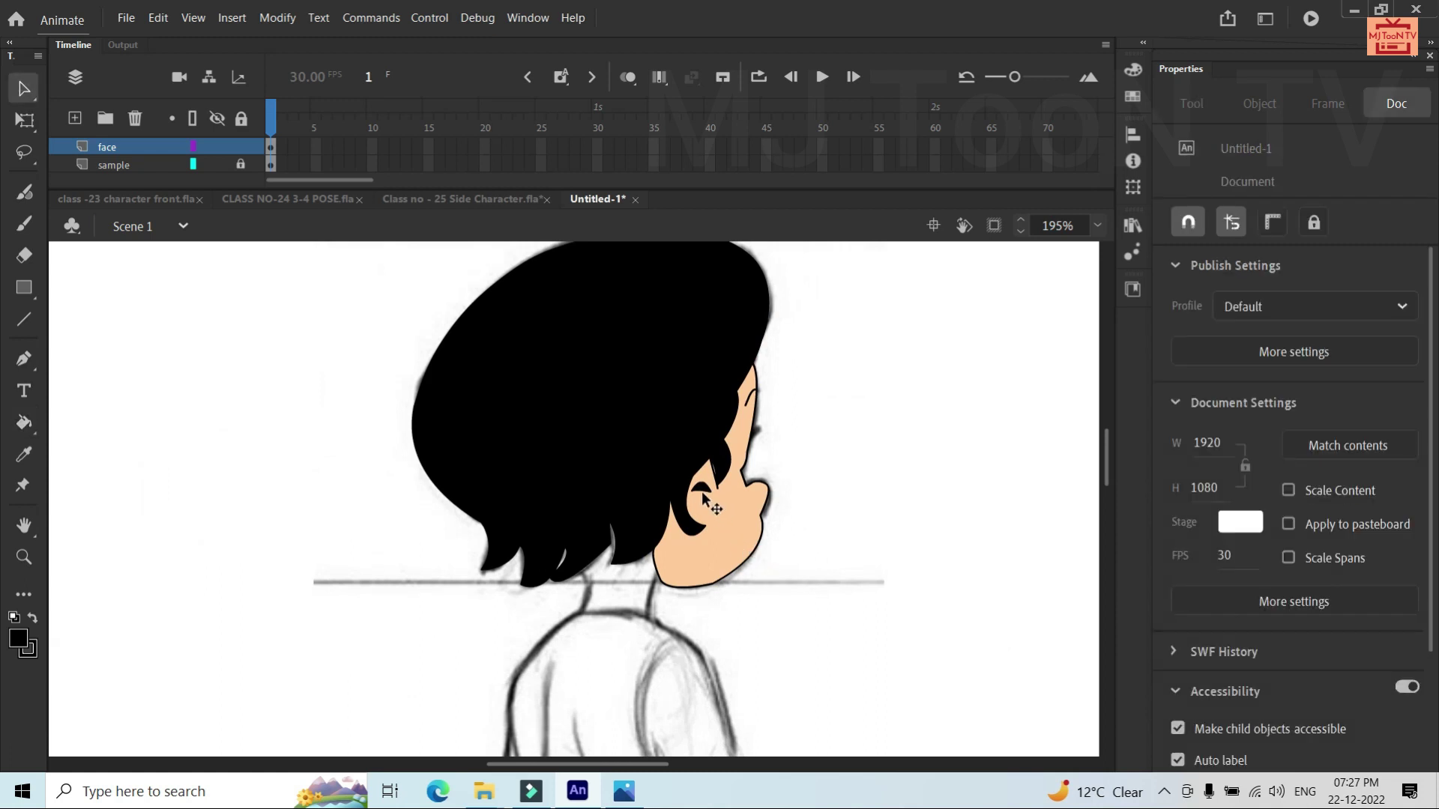
{"action": "left_click", "coordinate": [700, 487]}
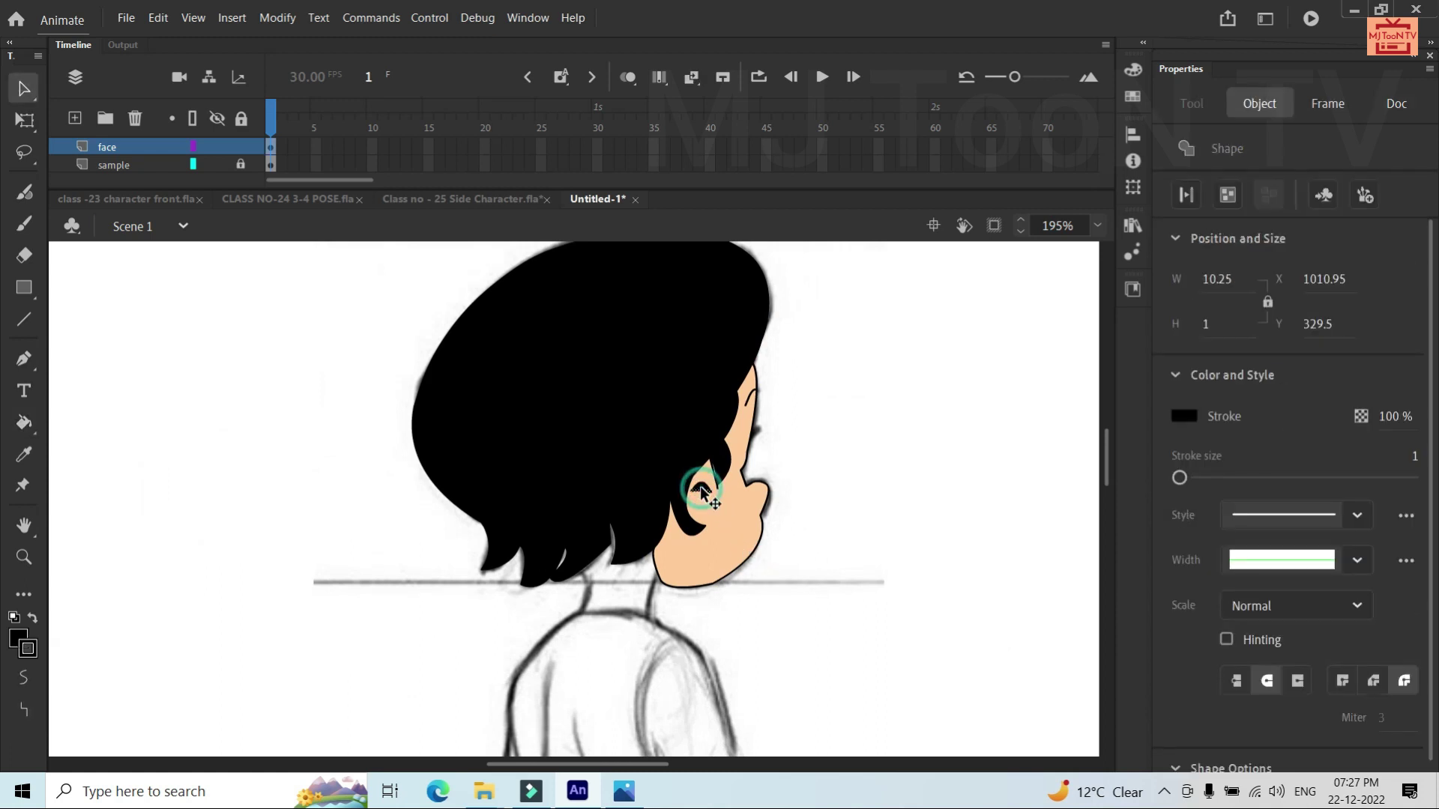
{"action": "key", "text": "ctrl+shift+a"}
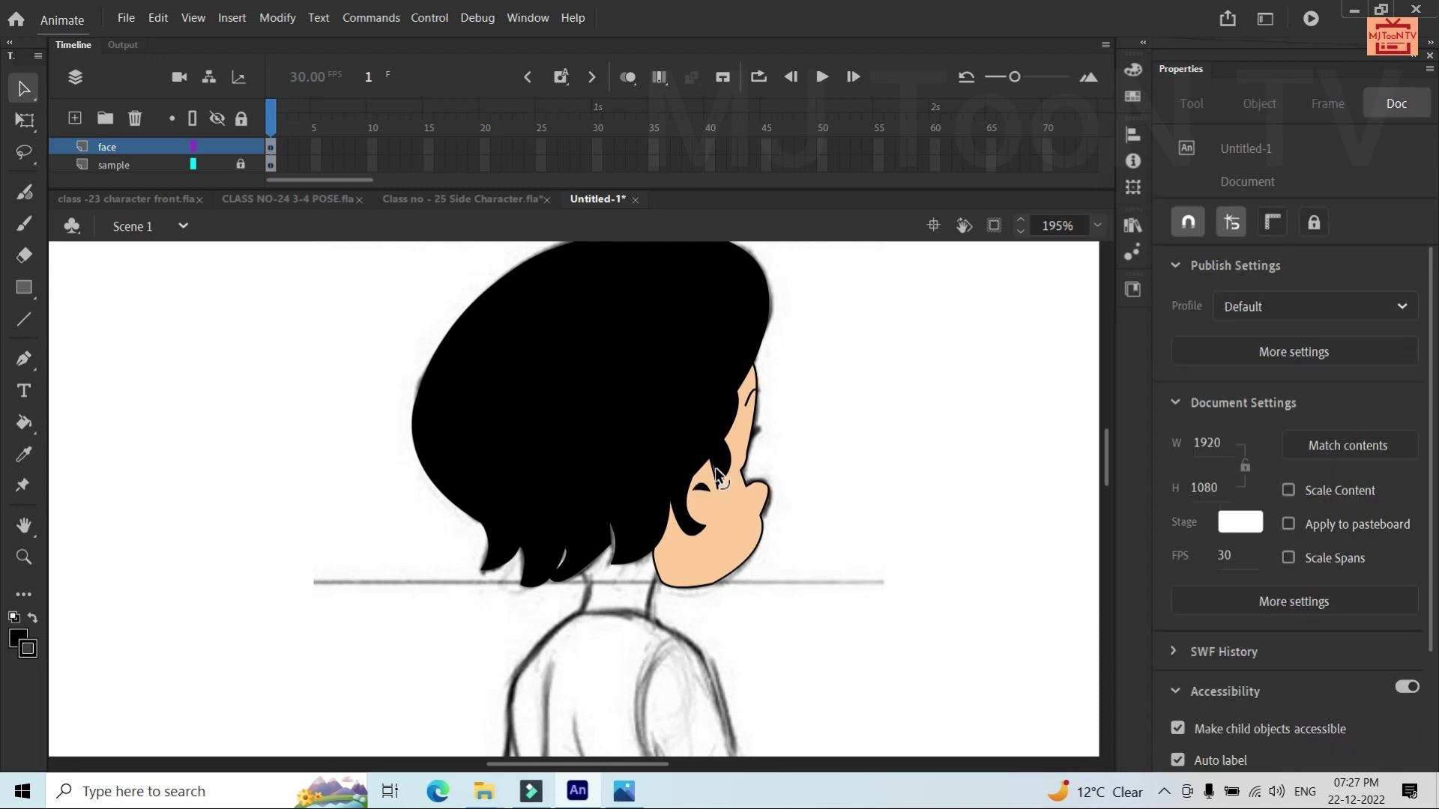
{"action": "scroll", "coordinate": [715, 467], "scroll_direction": "up", "scroll_amount": 3}
{"action": "left_click", "coordinate": [718, 628]}
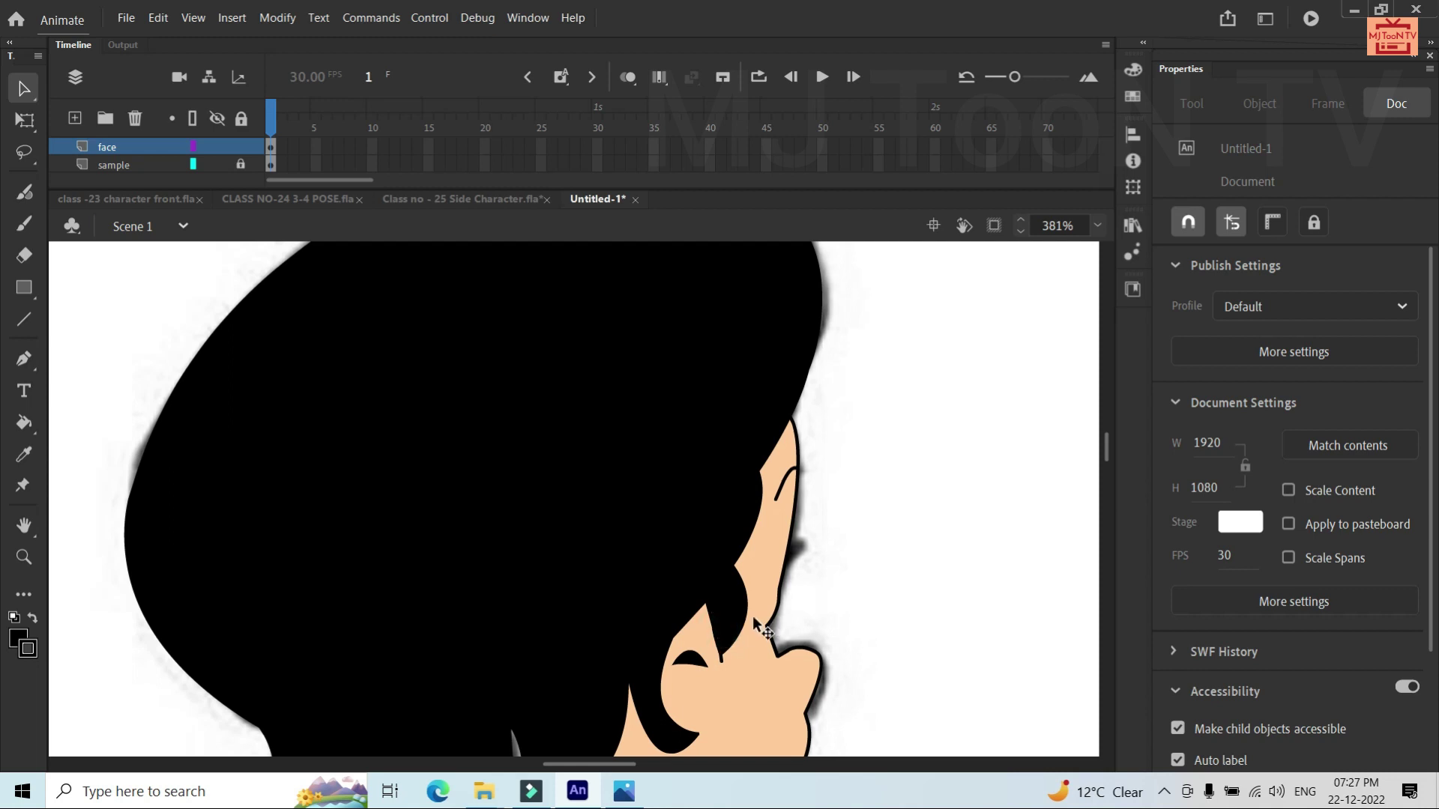
{"action": "scroll", "coordinate": [752, 616], "scroll_direction": "down", "scroll_amount": 3}
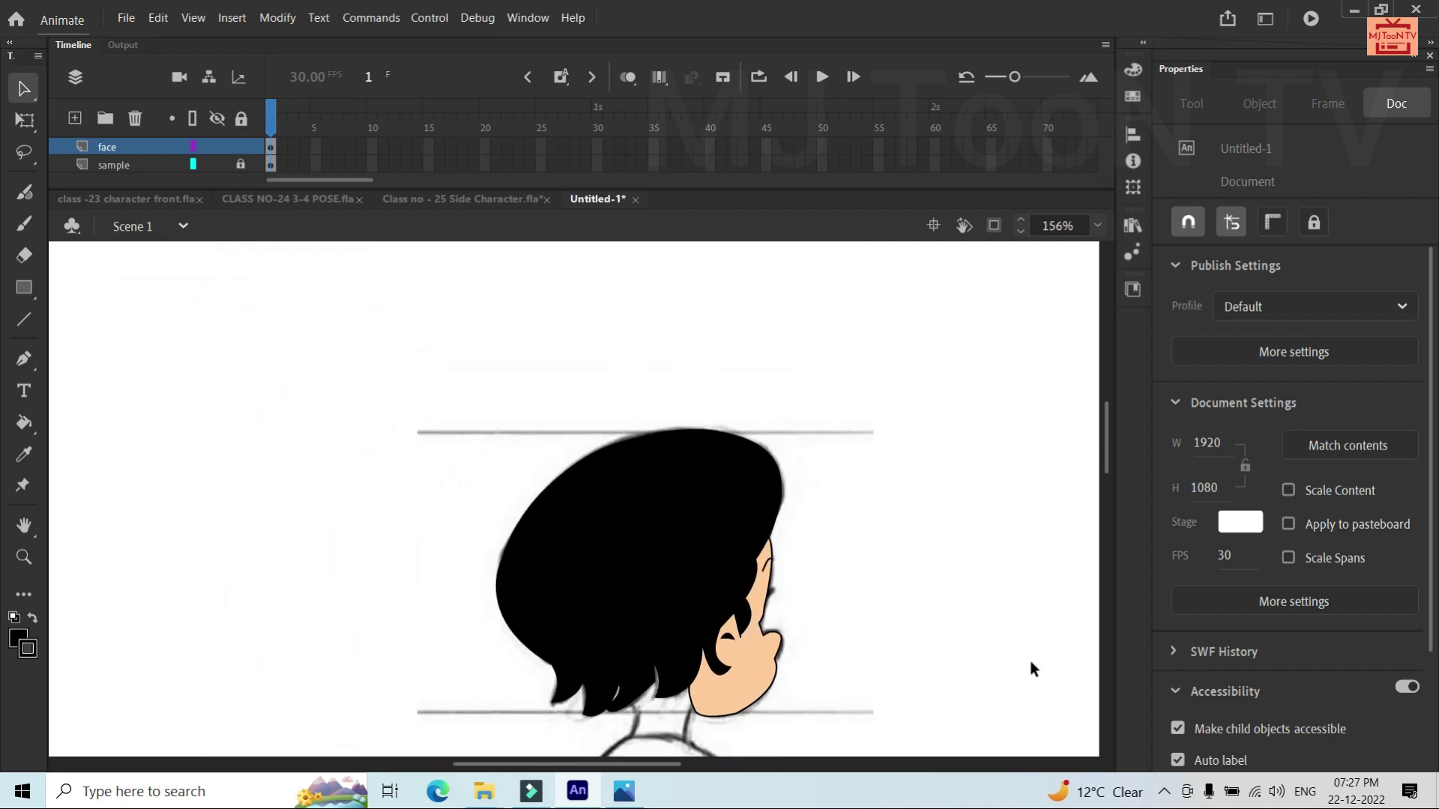
{"action": "left_click_drag", "start_coordinate": [1105, 450], "coordinate": [1105, 473]}
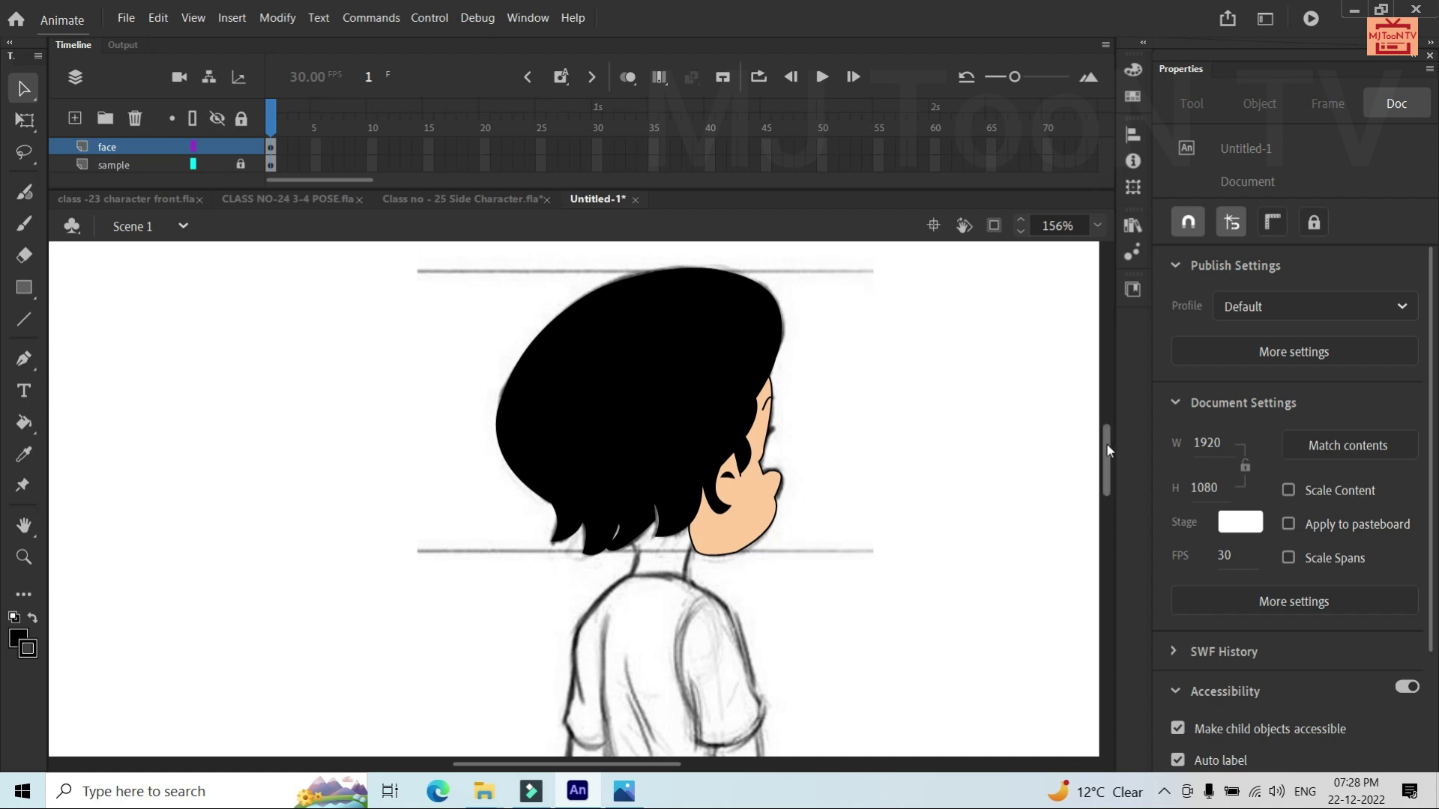
{"action": "left_click_drag", "start_coordinate": [1107, 448], "coordinate": [1105, 458]}
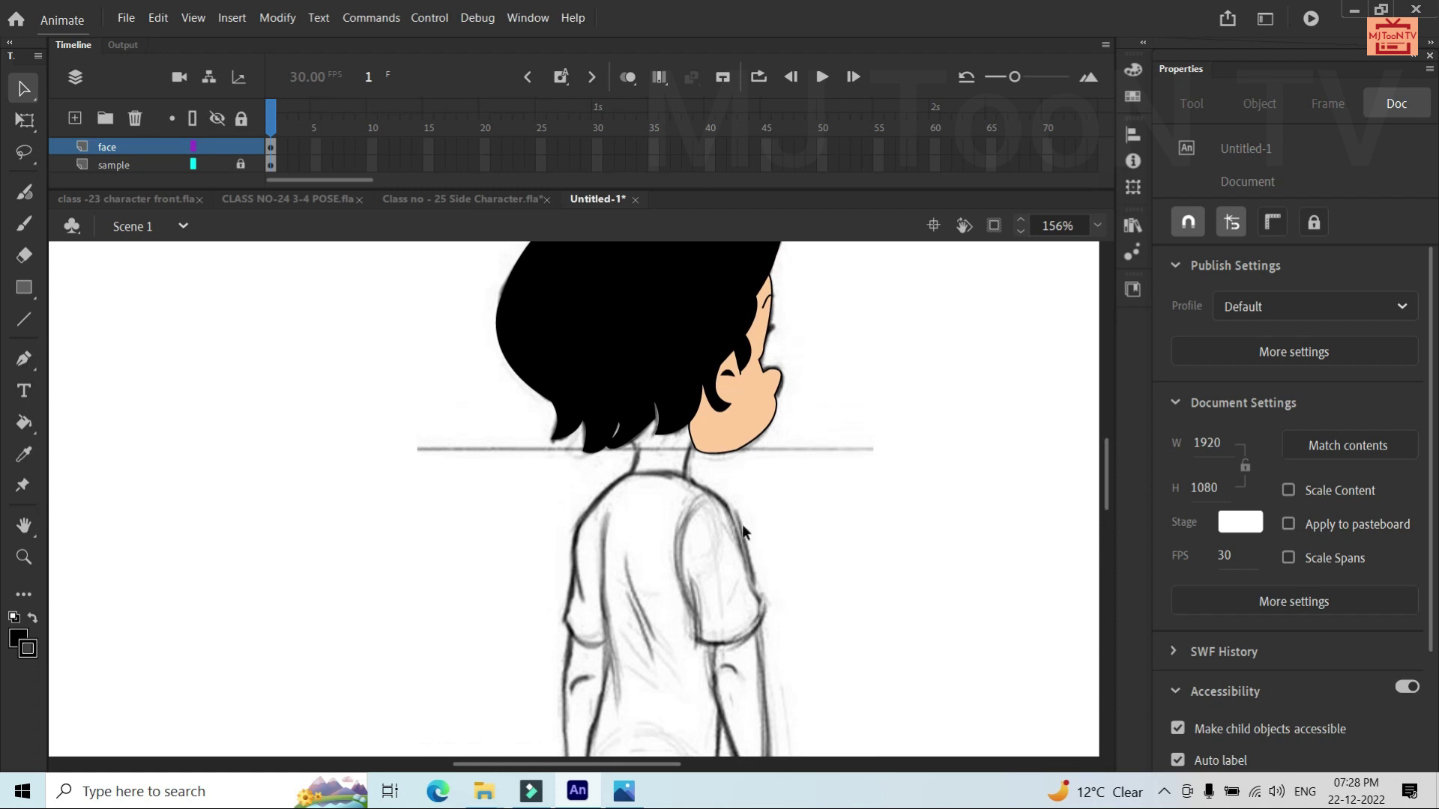
{"action": "key", "text": "ctrl+1"}
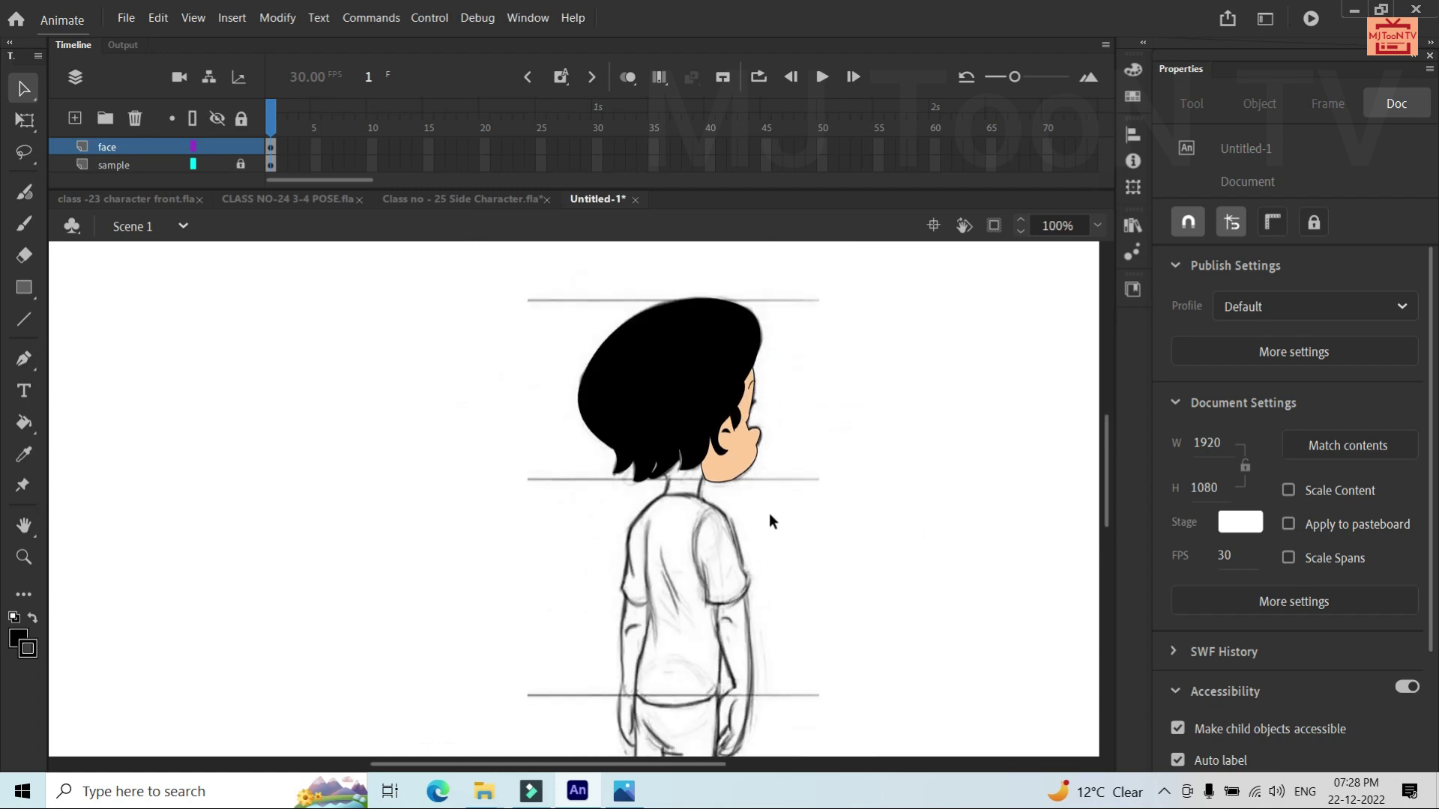
Add a new layer named body above the face layer and lock the face layer
{"action": "left_click", "coordinate": [75, 118]}
{"action": "double_click", "coordinate": [112, 147]}
{"action": "type", "text": "body"}
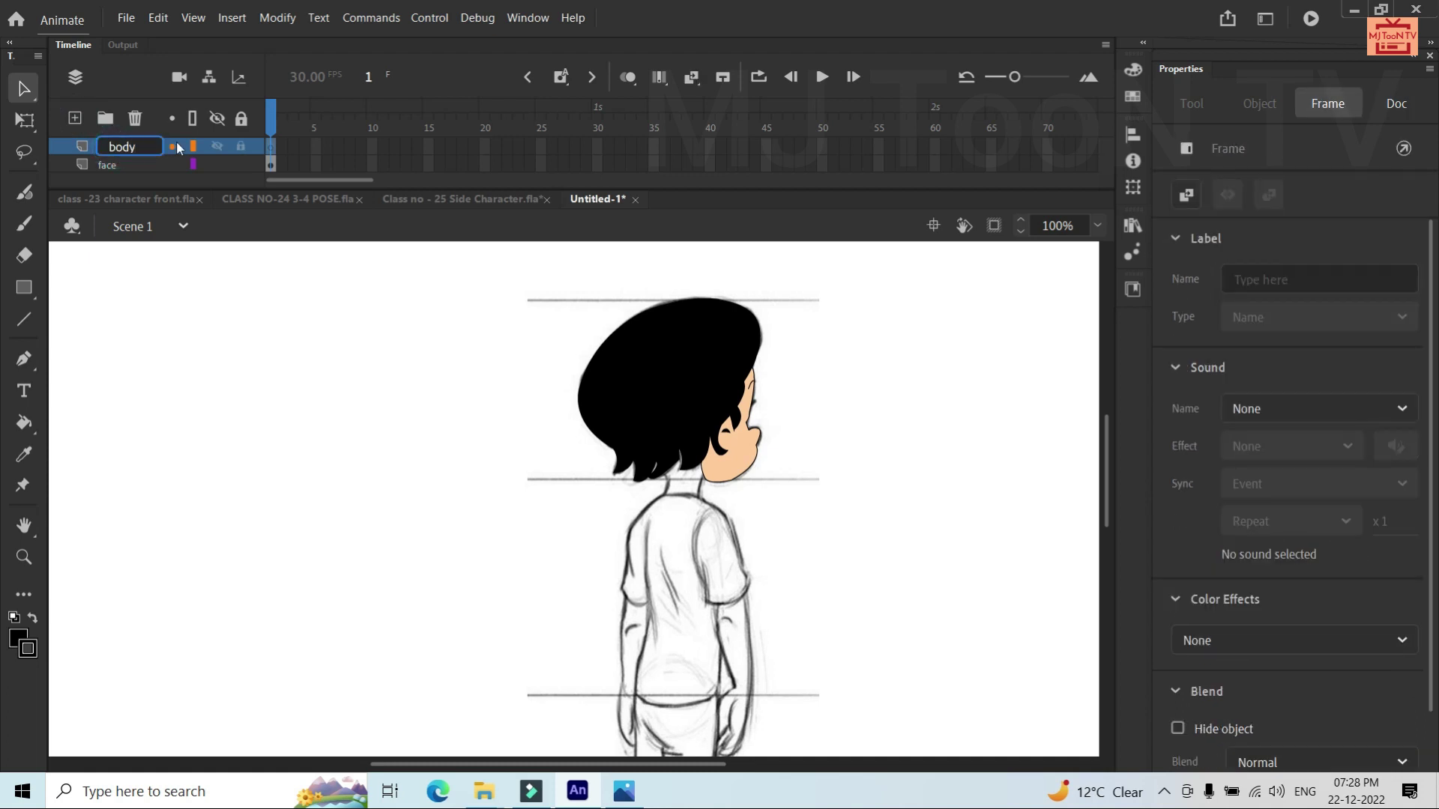
{"action": "left_click", "coordinate": [241, 164]}
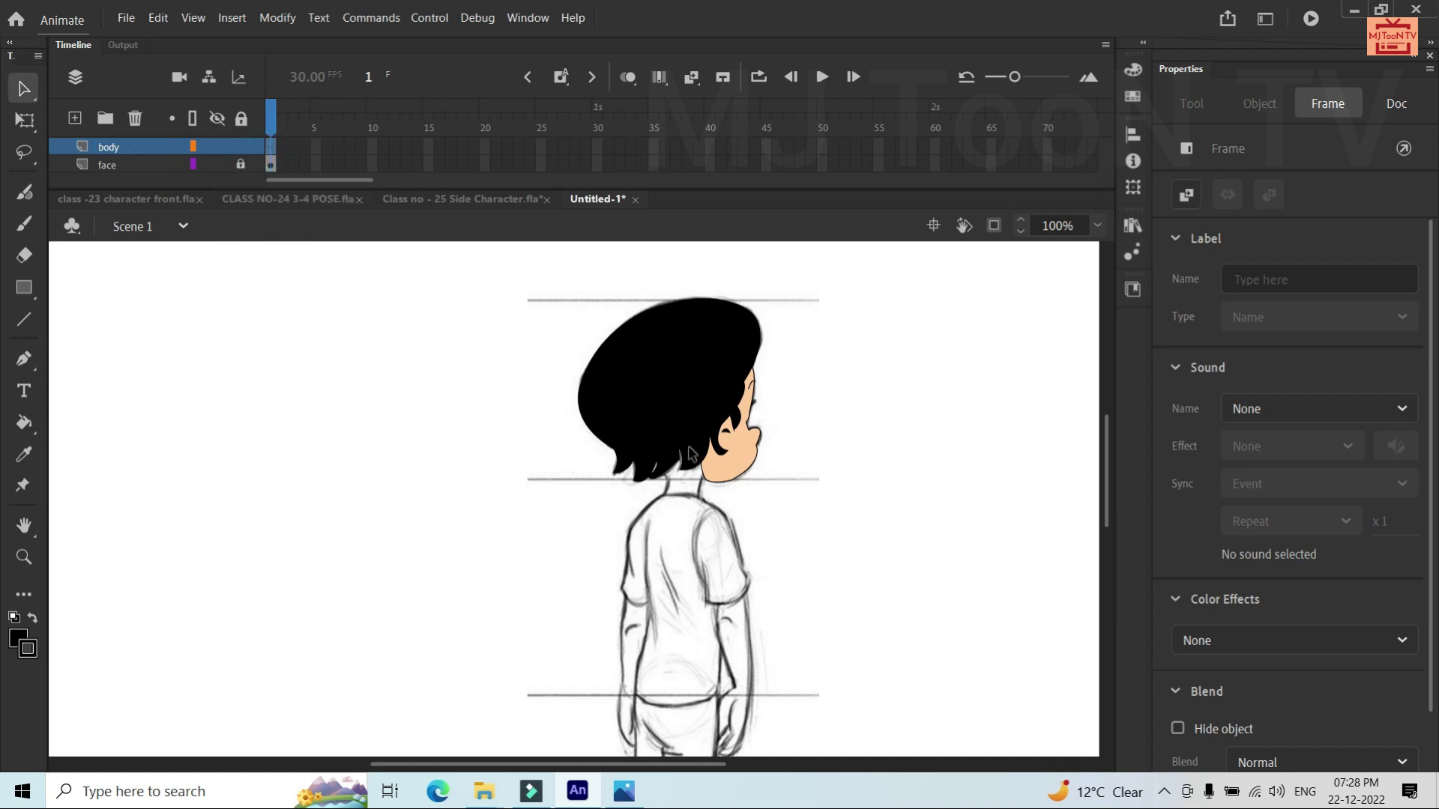
Draw a closed neck outline with the Pen tool, tracing the sketch from behind the ear to the collar and back up into the hair
{"action": "scroll", "coordinate": [716, 476], "scroll_direction": "right", "scroll_amount": 5}
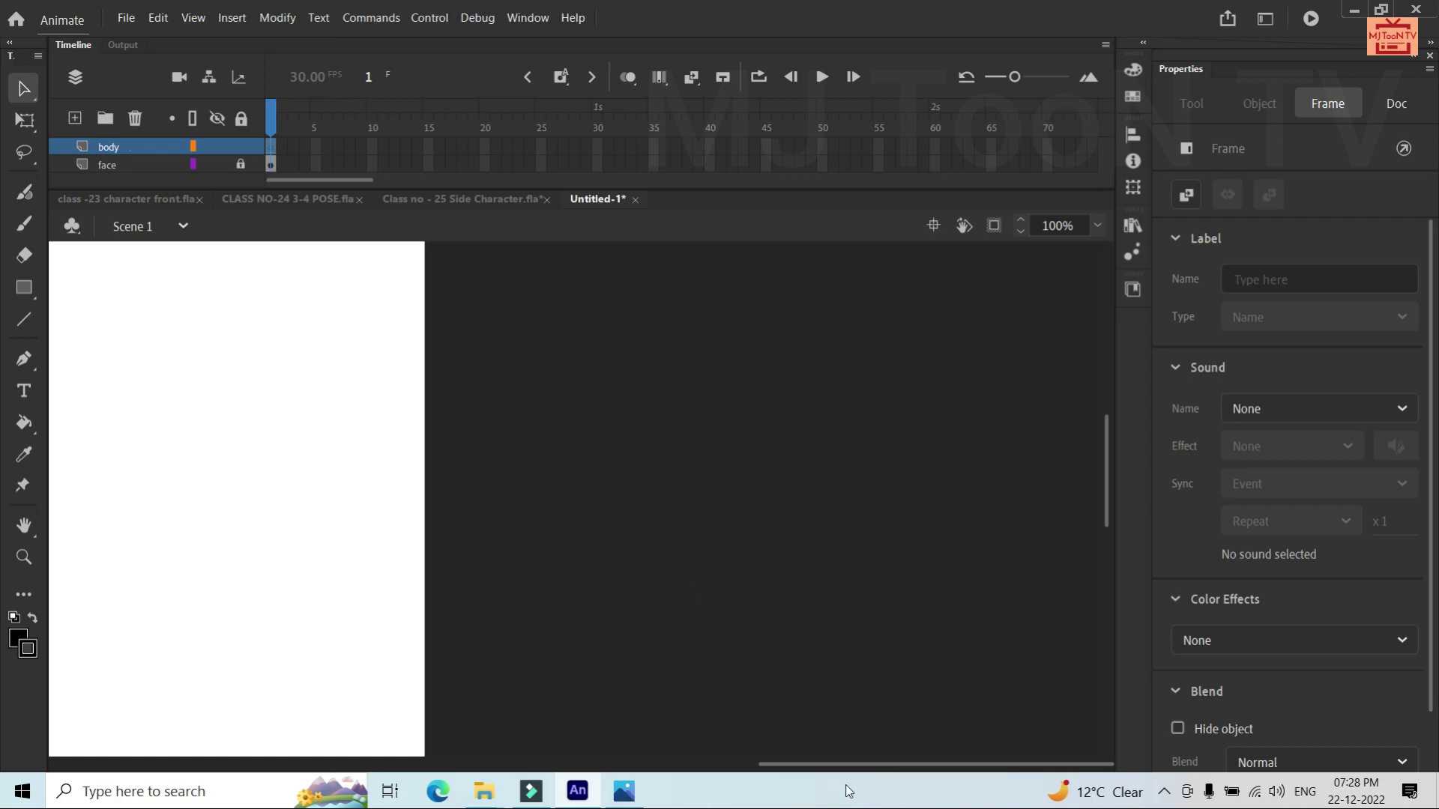
{"action": "mouse_move", "coordinate": [824, 766]}
{"action": "left_mouse_down"}
{"action": "mouse_move", "coordinate": [590, 794]}
{"action": "mouse_move", "coordinate": [444, 775]}
{"action": "left_mouse_up"}
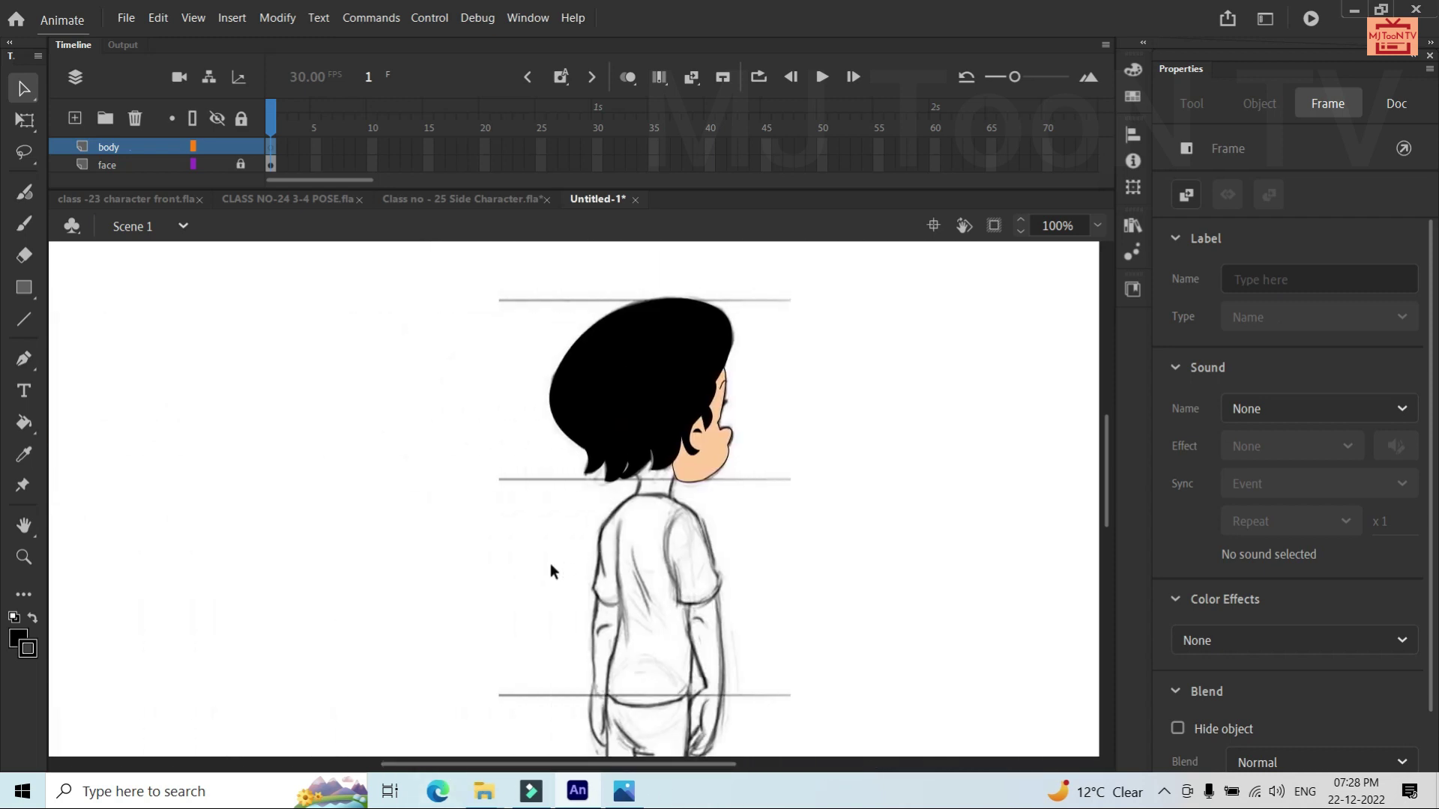
{"action": "scroll", "coordinate": [550, 567], "scroll_direction": "up", "scroll_amount": 3}
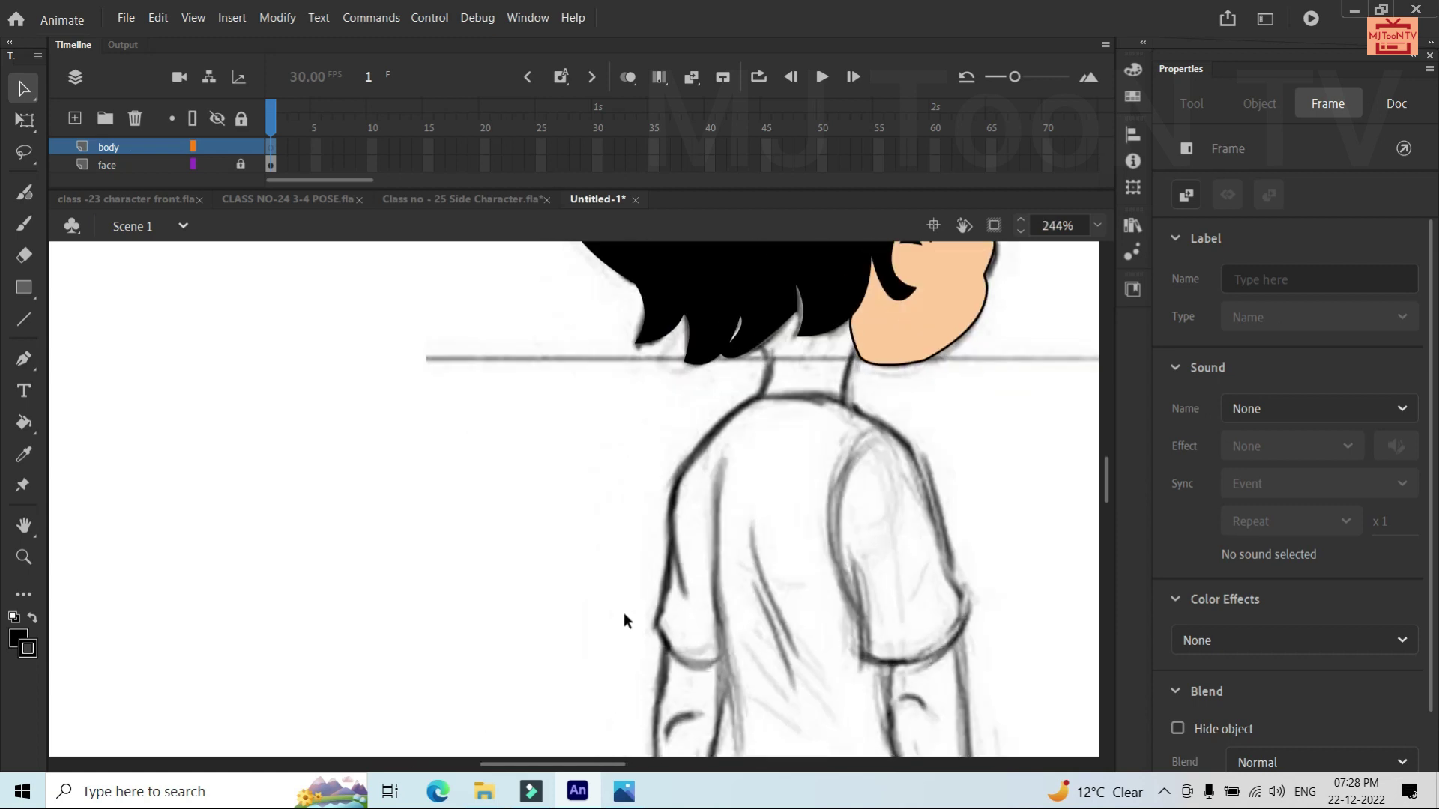
{"action": "left_click_drag", "start_coordinate": [566, 765], "coordinate": [593, 764]}
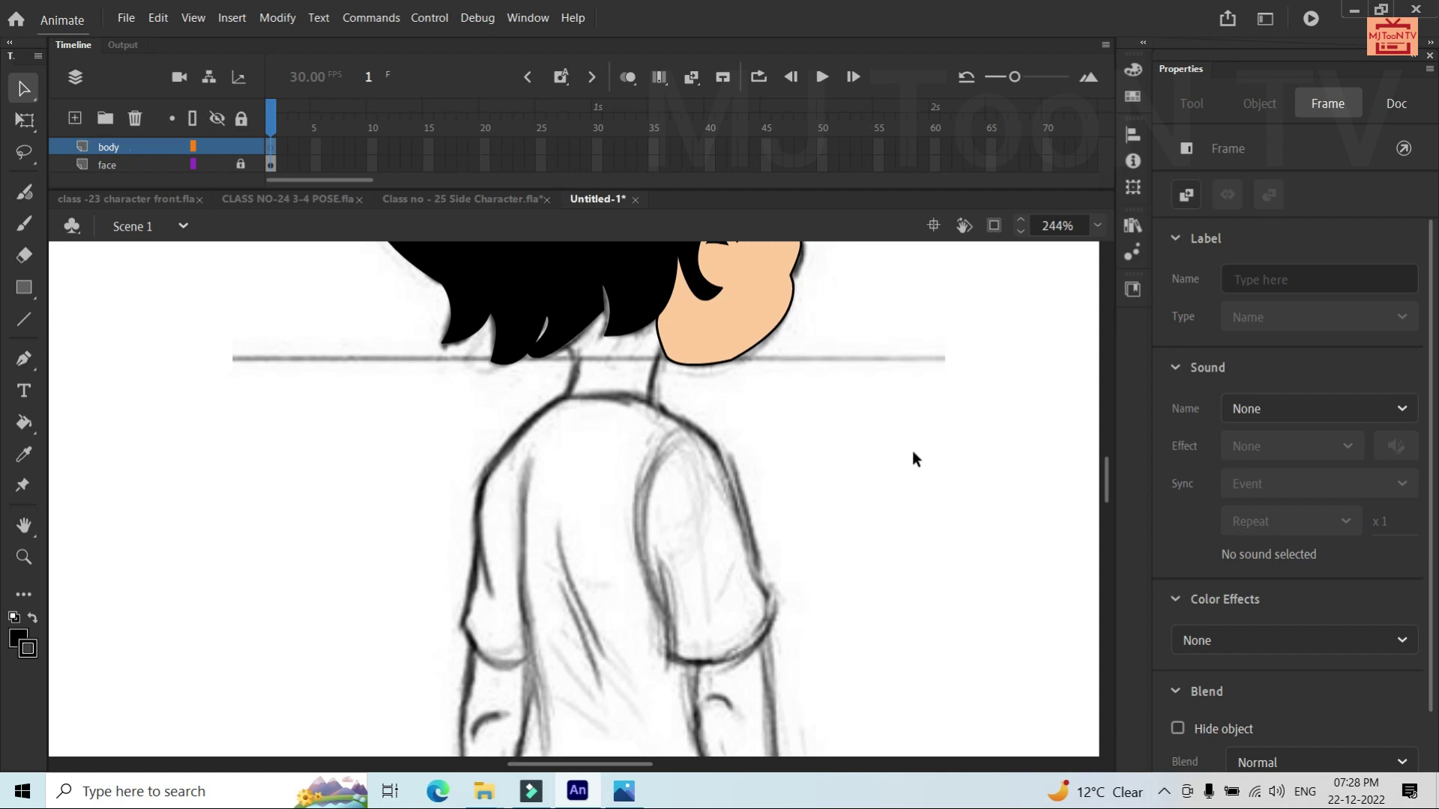
{"action": "left_click_drag", "start_coordinate": [1106, 476], "coordinate": [1105, 457]}
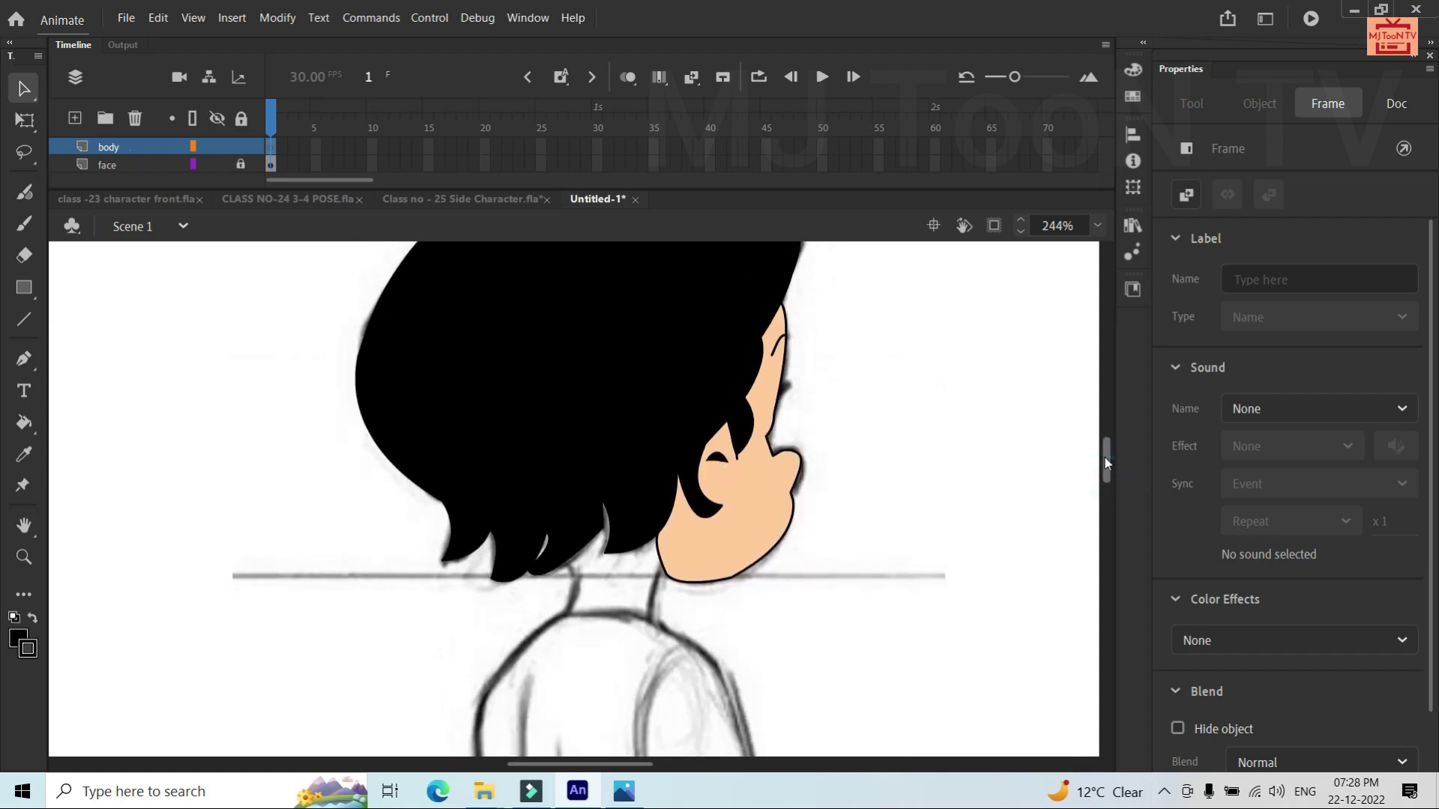
{"action": "key", "text": "p"}
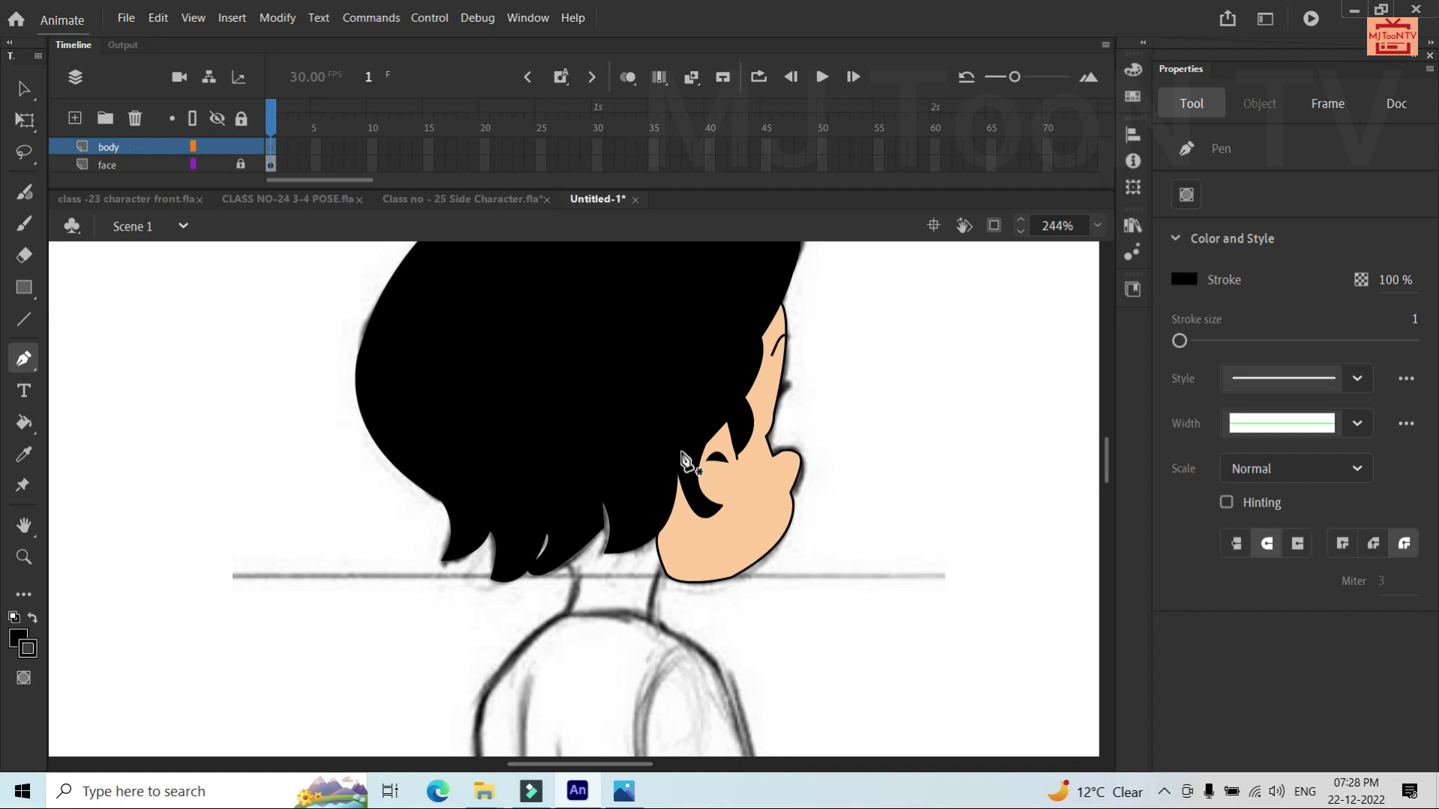
{"action": "left_click", "coordinate": [681, 451]}
{"action": "left_click_drag", "start_coordinate": [651, 623], "coordinate": [651, 652]}
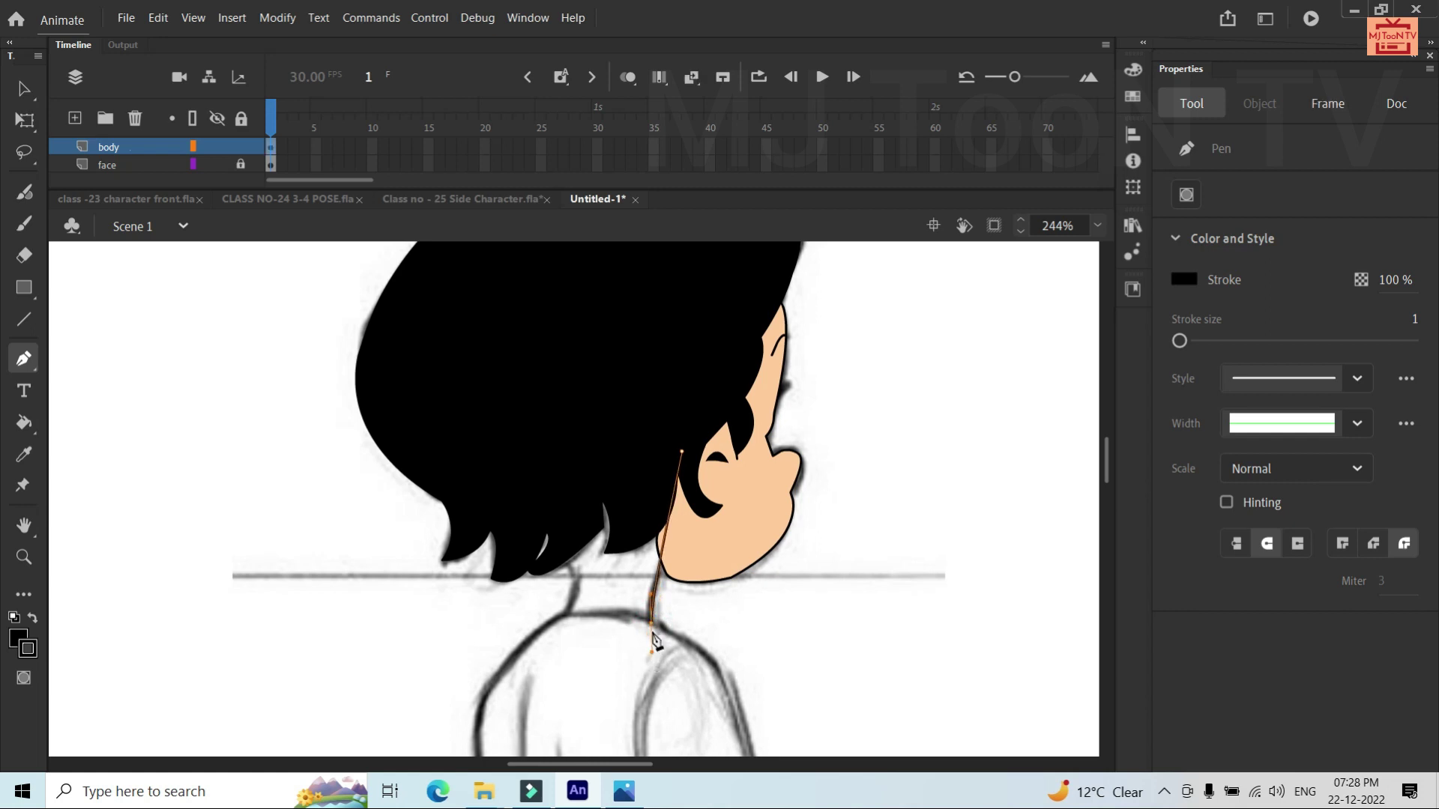
{"action": "left_click", "coordinate": [651, 623]}
{"action": "left_click_drag", "start_coordinate": [558, 614], "coordinate": [464, 611]}
{"action": "left_click", "coordinate": [566, 613]}
{"action": "left_click", "coordinate": [568, 559]}
{"action": "left_click_drag", "start_coordinate": [568, 558], "coordinate": [551, 553]}
{"action": "left_click", "coordinate": [566, 557]}
{"action": "left_click", "coordinate": [562, 481]}
{"action": "left_click", "coordinate": [564, 448]}
{"action": "left_click_drag", "start_coordinate": [682, 452], "coordinate": [696, 513]}
{"action": "key", "text": "v"}
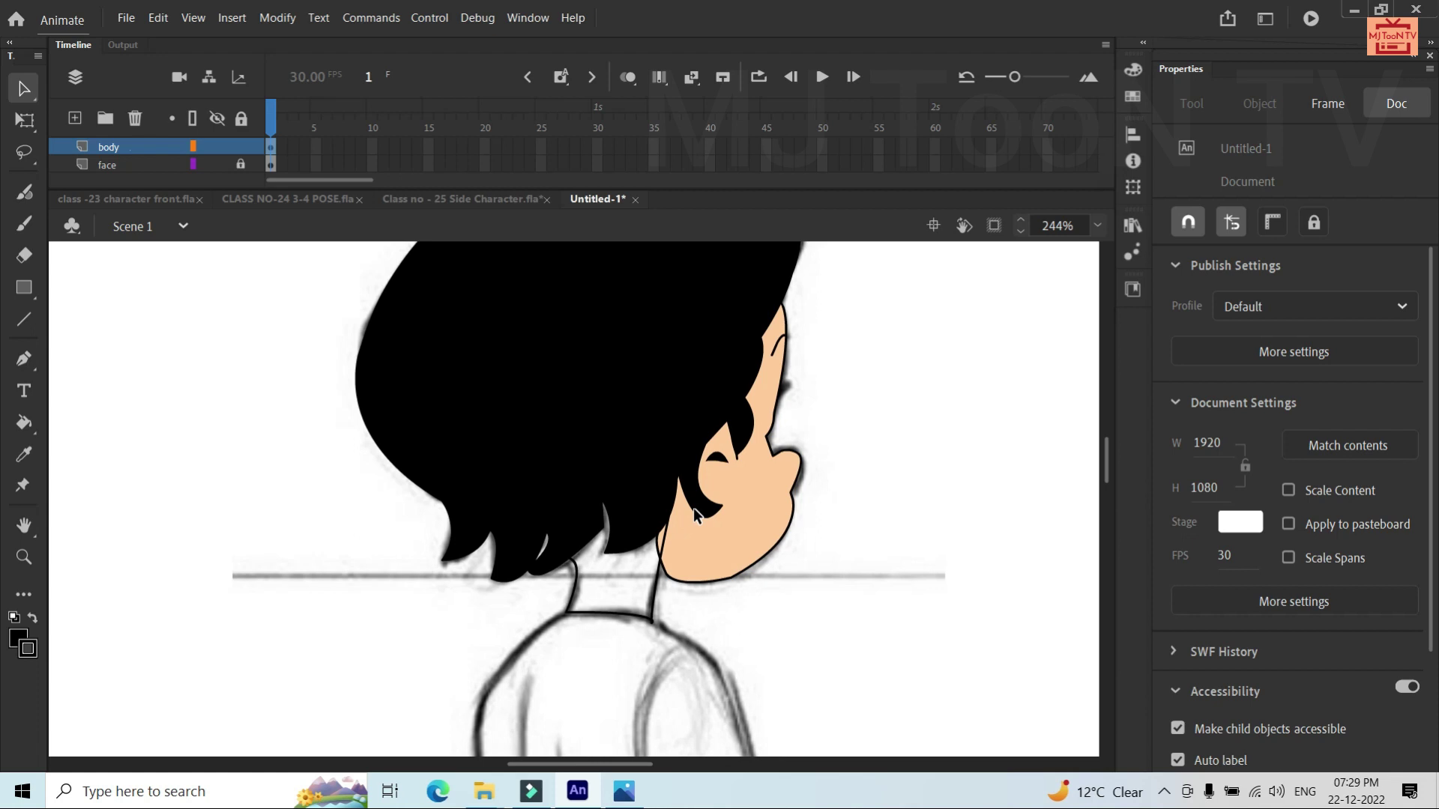
Sample the skin color from the cheek and fill the neck shape with it
{"action": "key", "text": "i"}
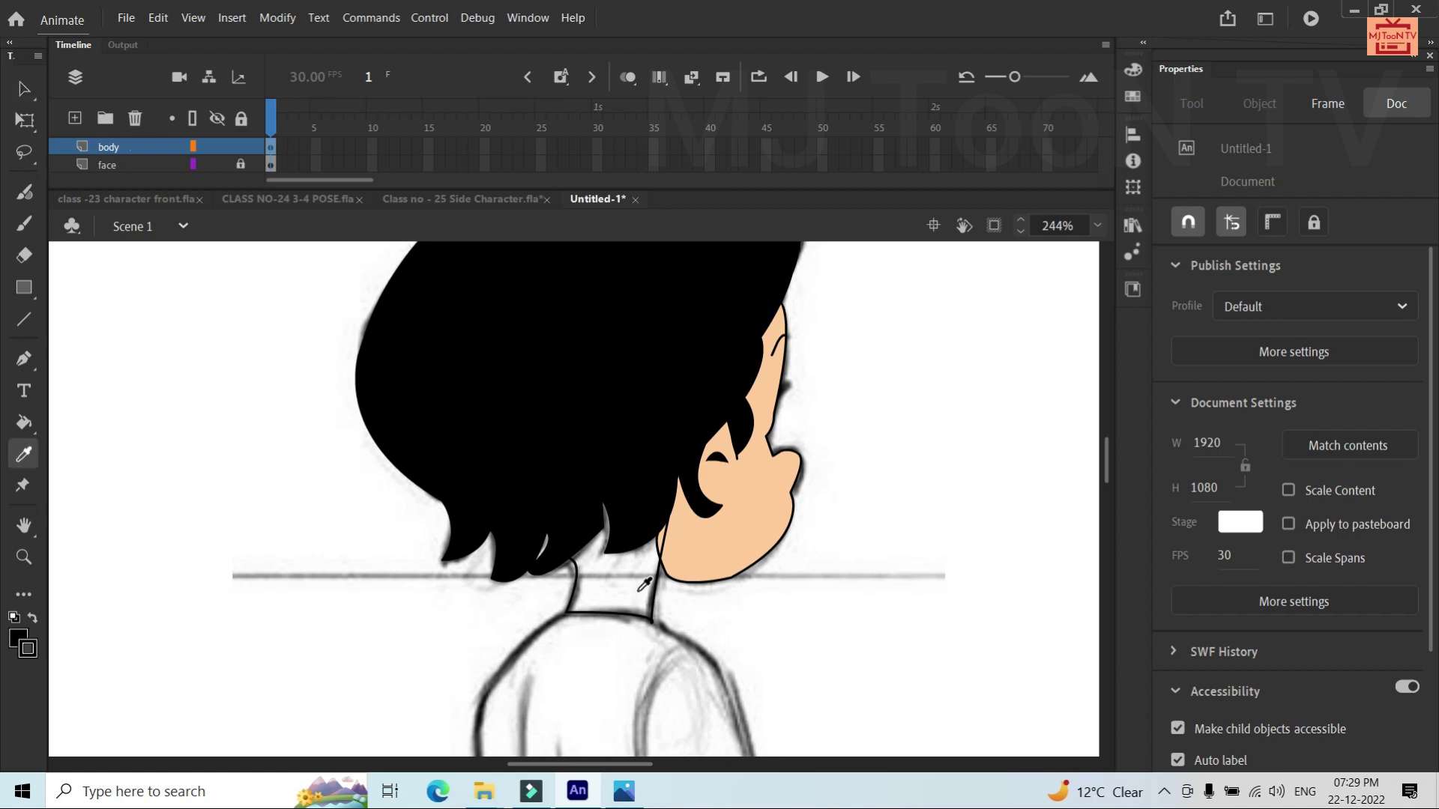
{"action": "left_click", "coordinate": [712, 554]}
{"action": "left_click", "coordinate": [595, 570]}
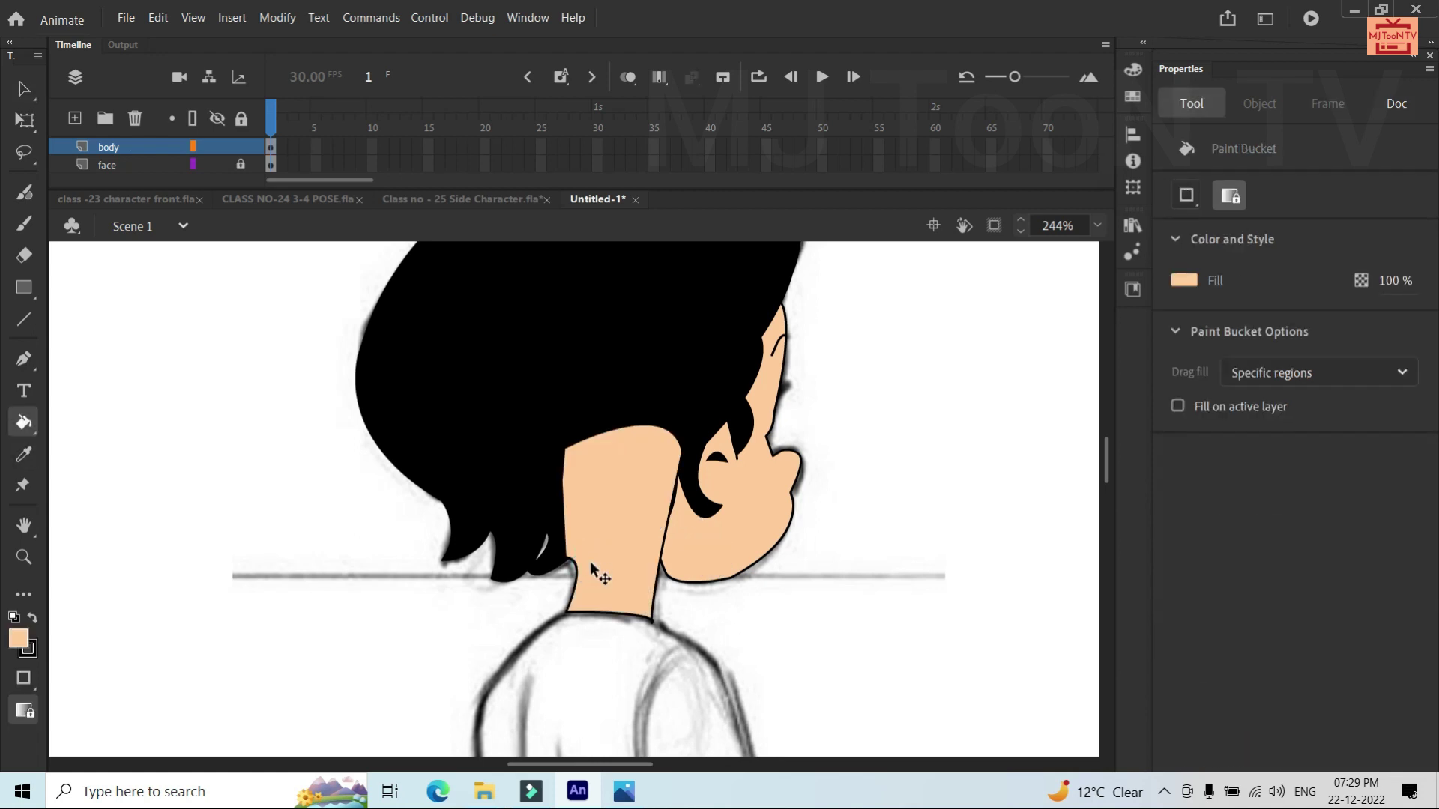
{"action": "scroll", "coordinate": [602, 575], "scroll_direction": "down", "scroll_amount": 3}
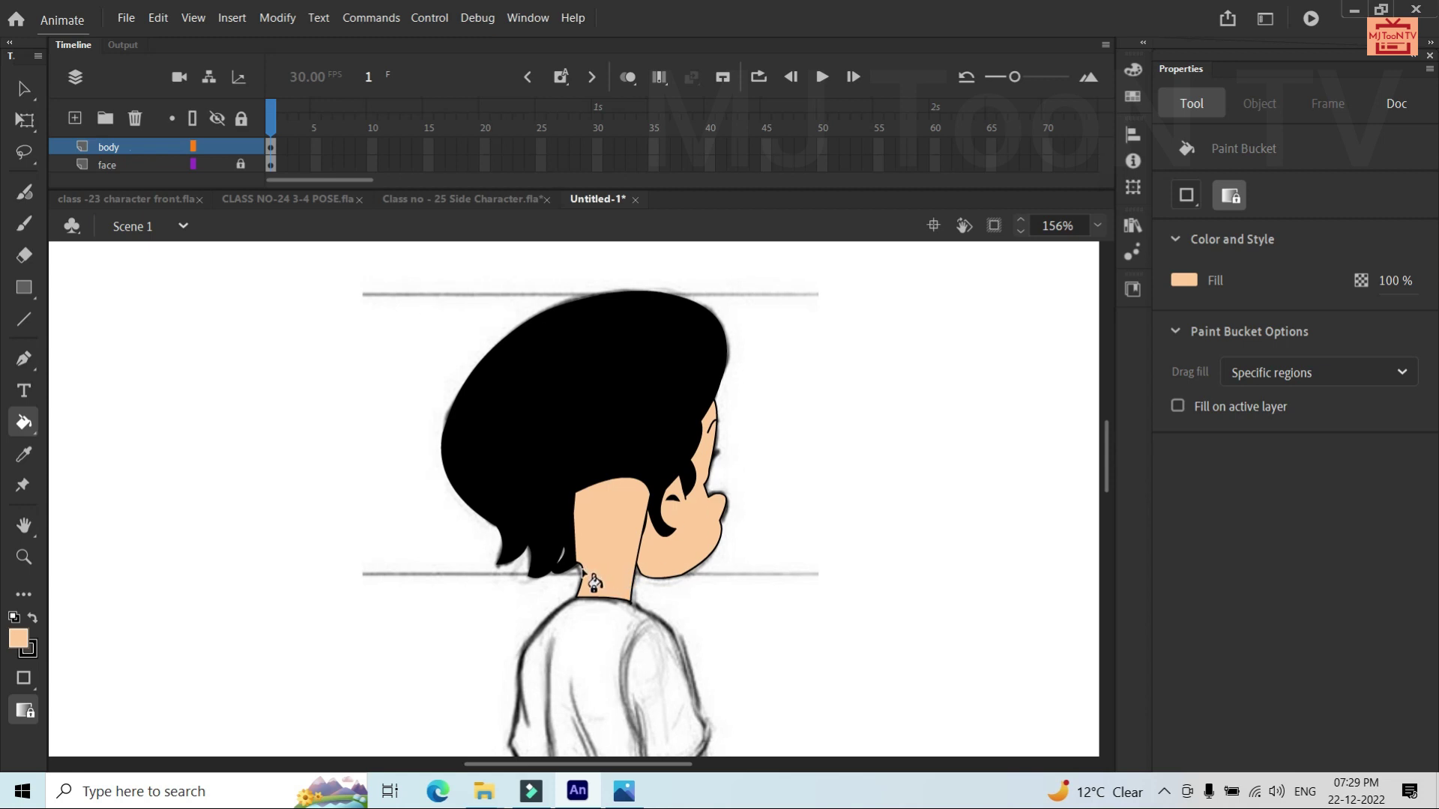
{"action": "key", "text": "v"}
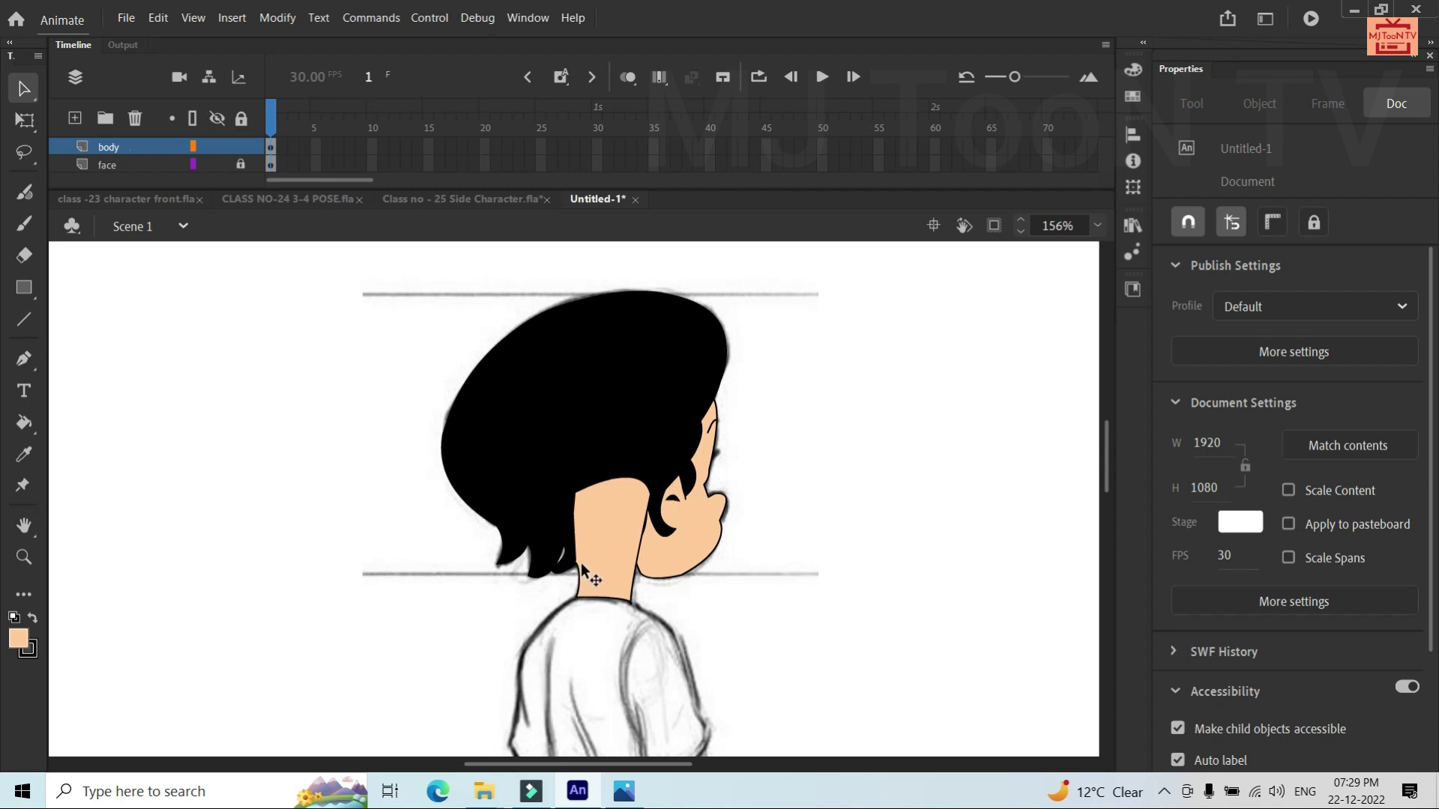
Start the shirt outline with the Pen tool, tracing a short shoulder curve from the front base of the neck
{"action": "left_click_drag", "start_coordinate": [1105, 454], "coordinate": [1109, 479]}
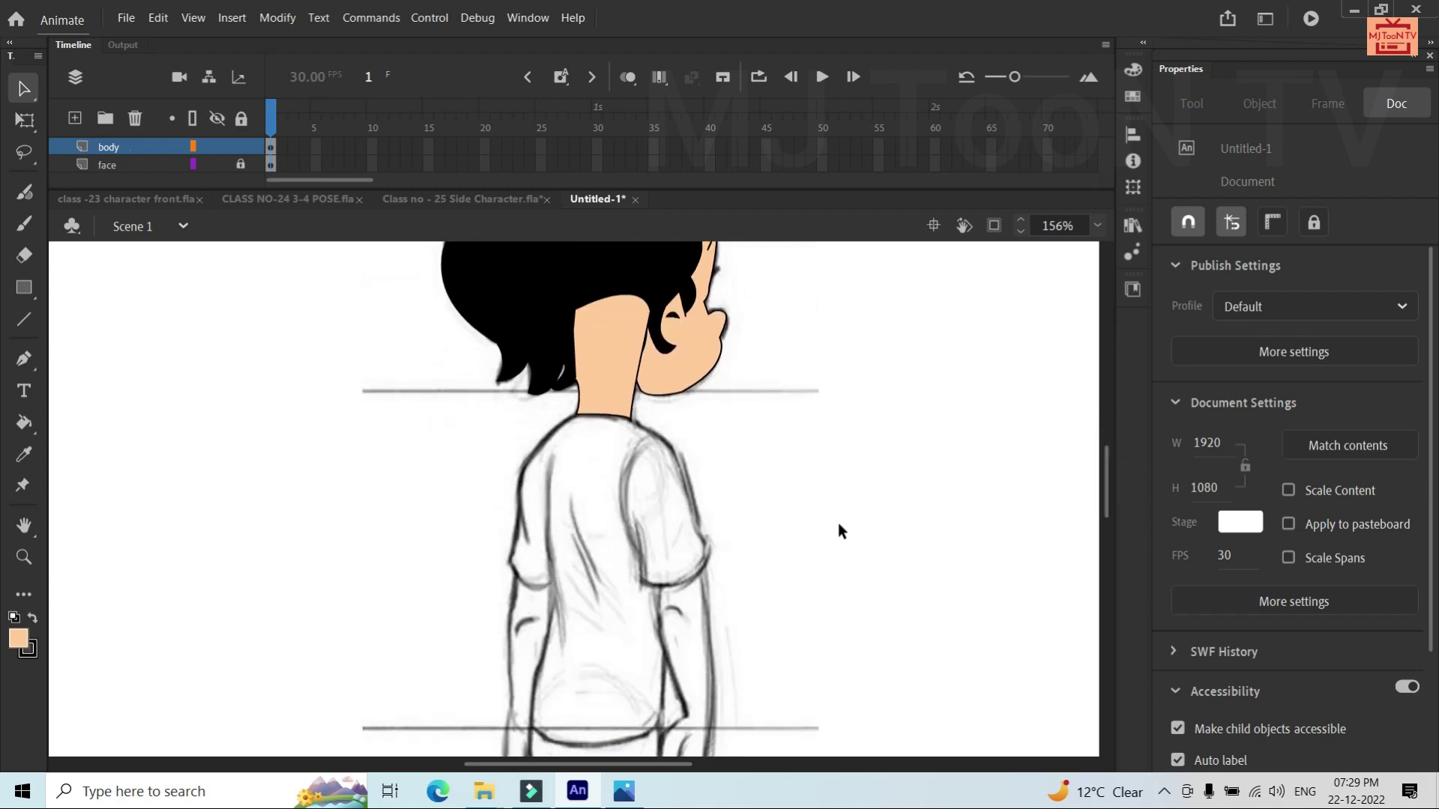
{"action": "key", "text": "p"}
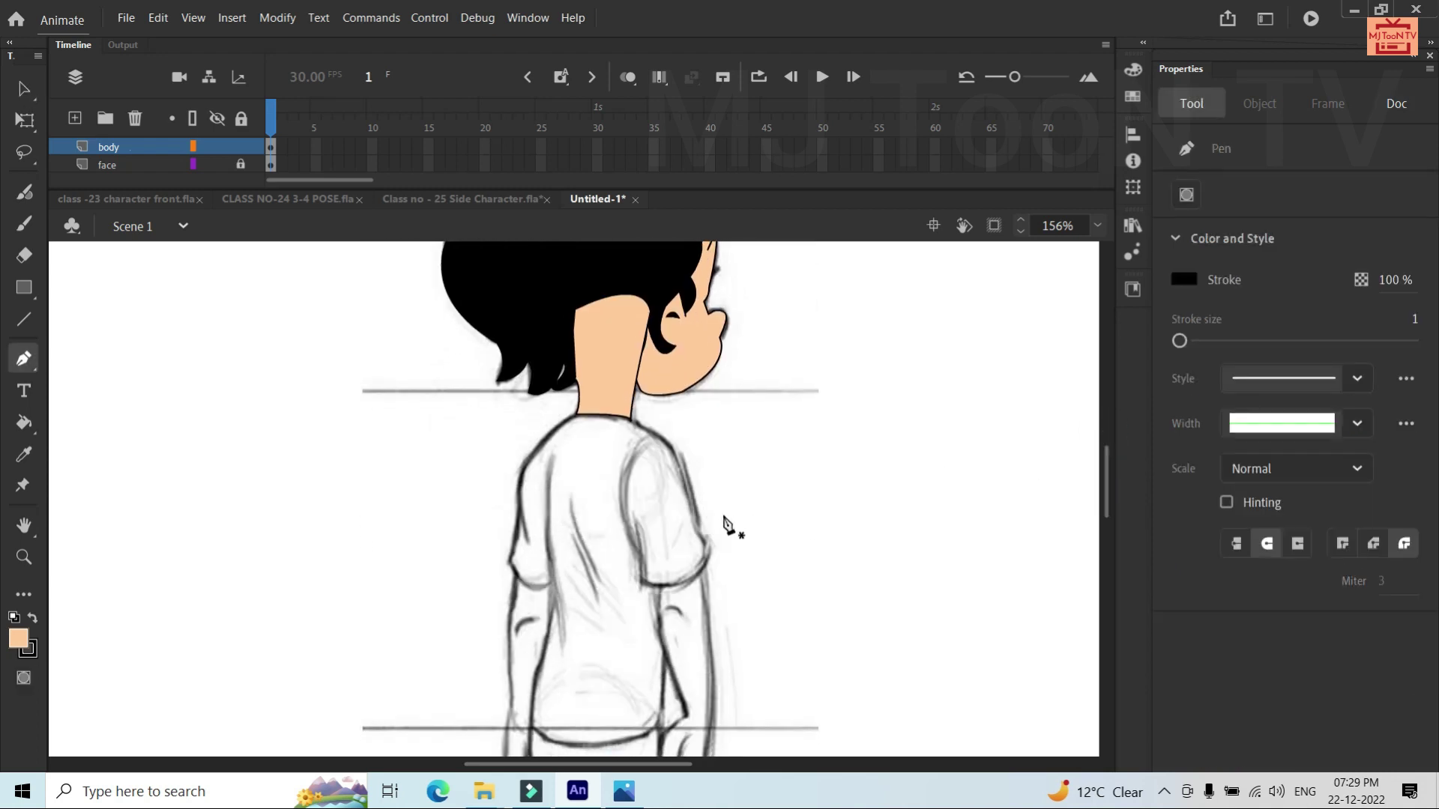
{"action": "left_click", "coordinate": [632, 422]}
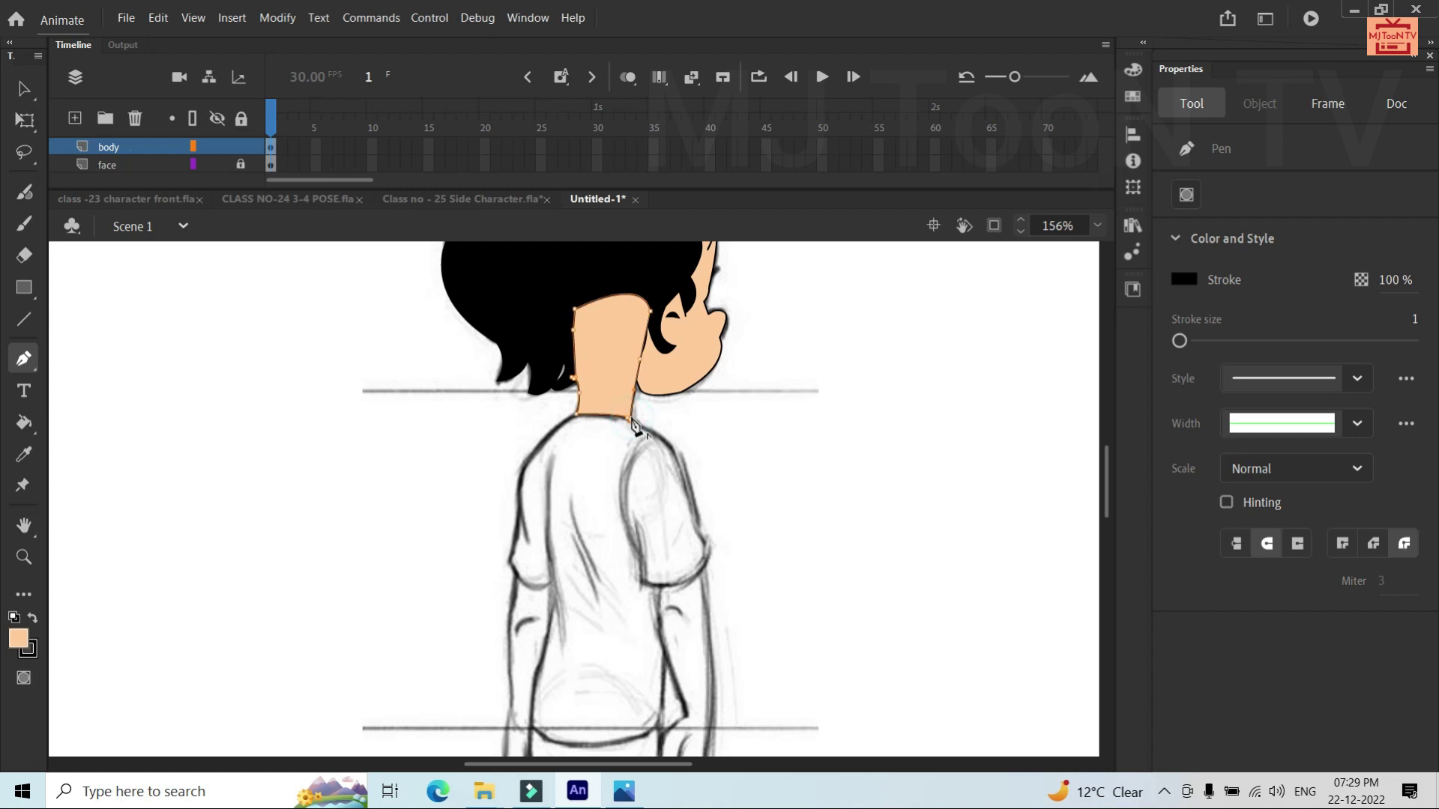
{"action": "left_click", "coordinate": [655, 423]}
{"action": "key", "text": "ctrl+z"}
{"action": "left_click_drag", "start_coordinate": [653, 437], "coordinate": [623, 423]}
{"action": "left_click", "coordinate": [621, 418], "text": "ctrl"}
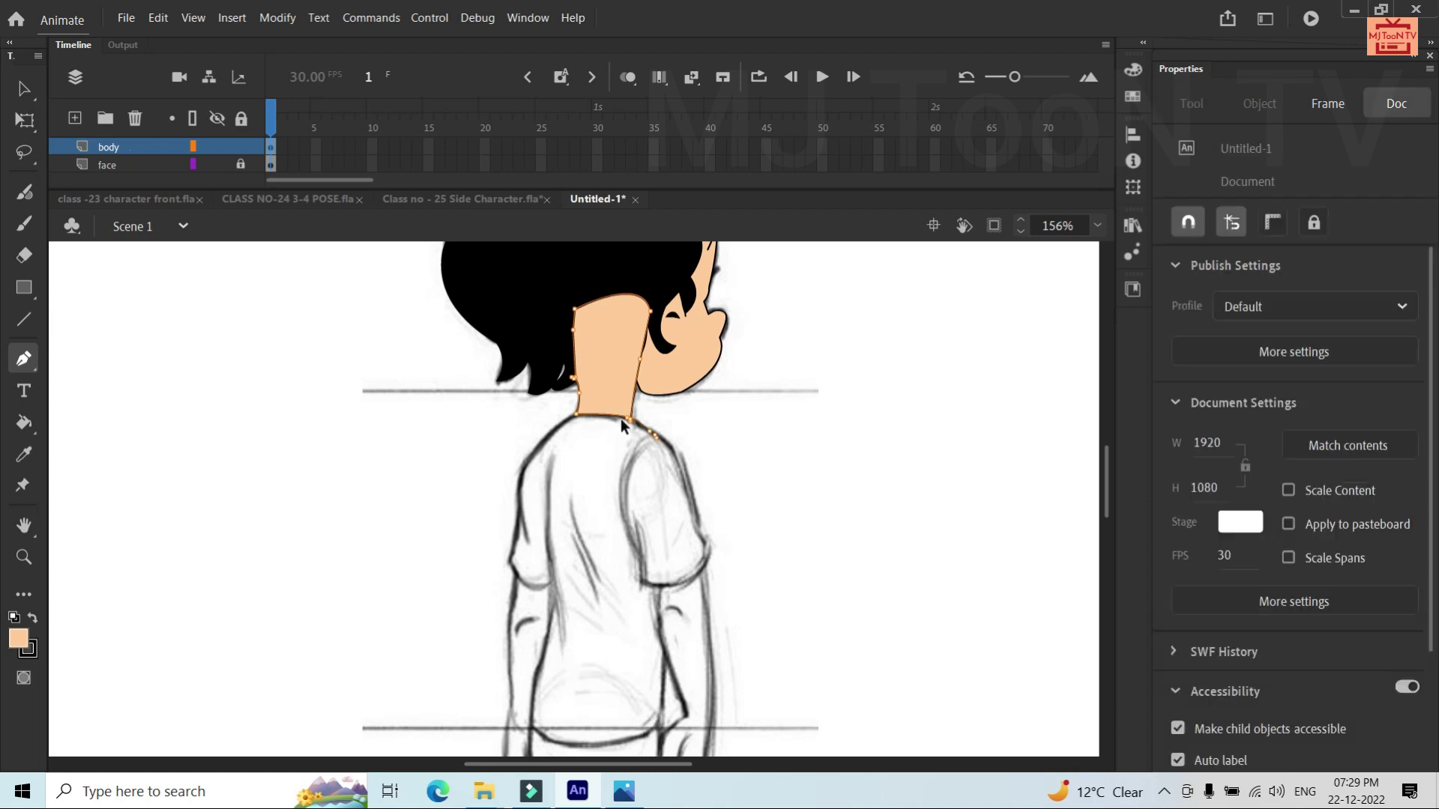
{"action": "left_click", "coordinate": [658, 443]}
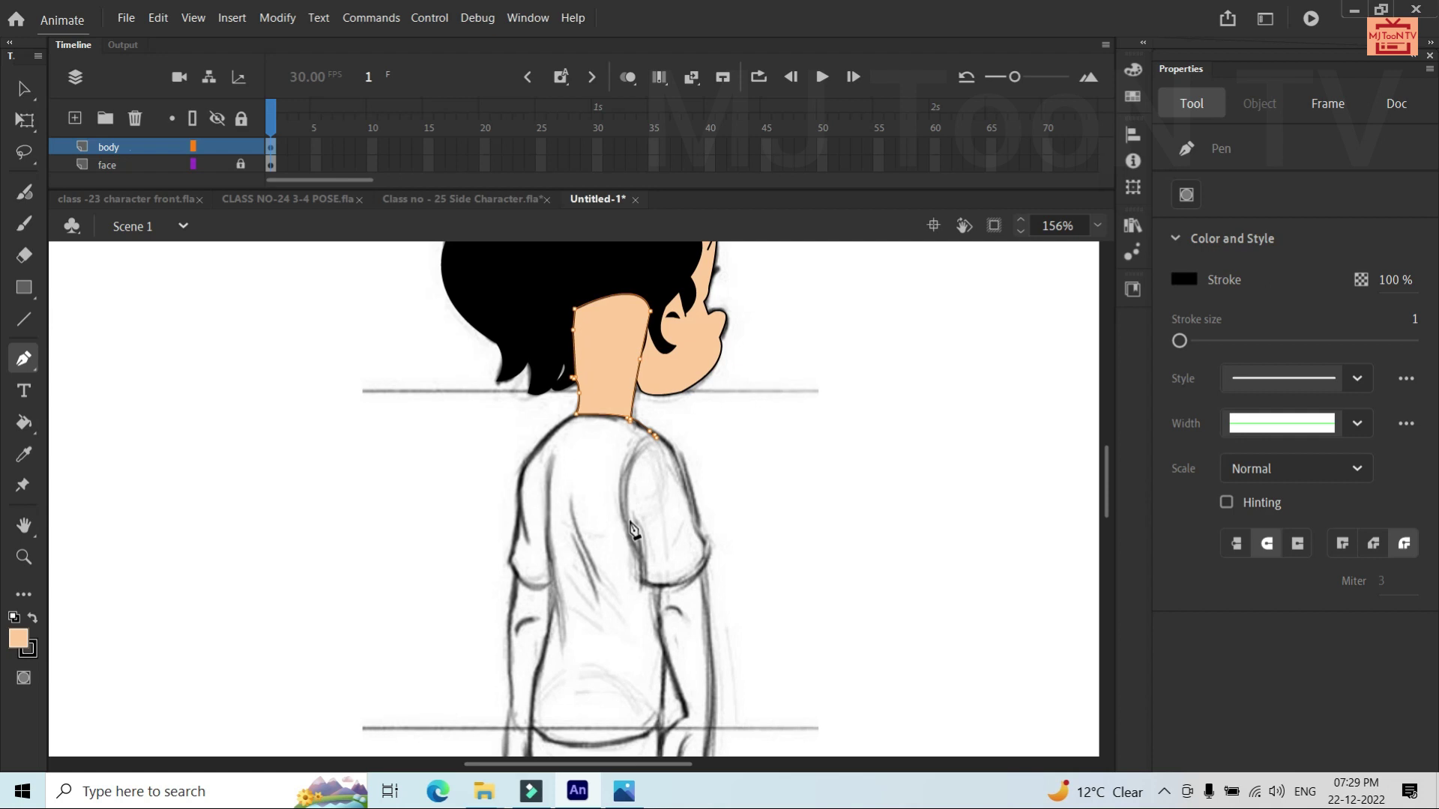
{"action": "left_click_drag", "start_coordinate": [638, 560], "coordinate": [676, 667]}
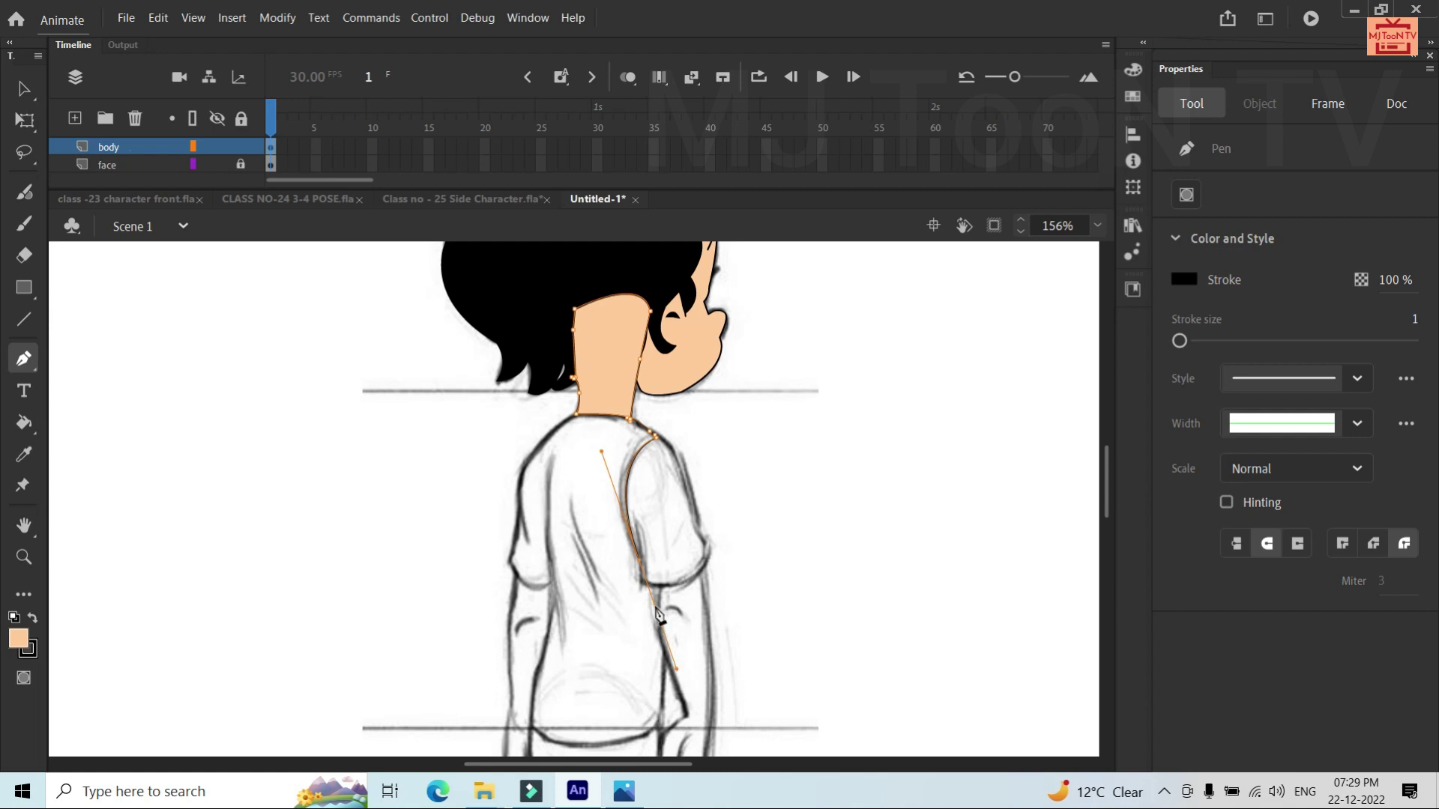
{"action": "left_click", "coordinate": [639, 562]}
{"action": "key", "text": "ctrl"}
{"action": "key", "text": "ctrl+z"}
Trace the shirt's front side down from the shoulder to the waist and continue along the curved hem to the back corner
{"action": "left_click_drag", "start_coordinate": [658, 556], "coordinate": [660, 633]}
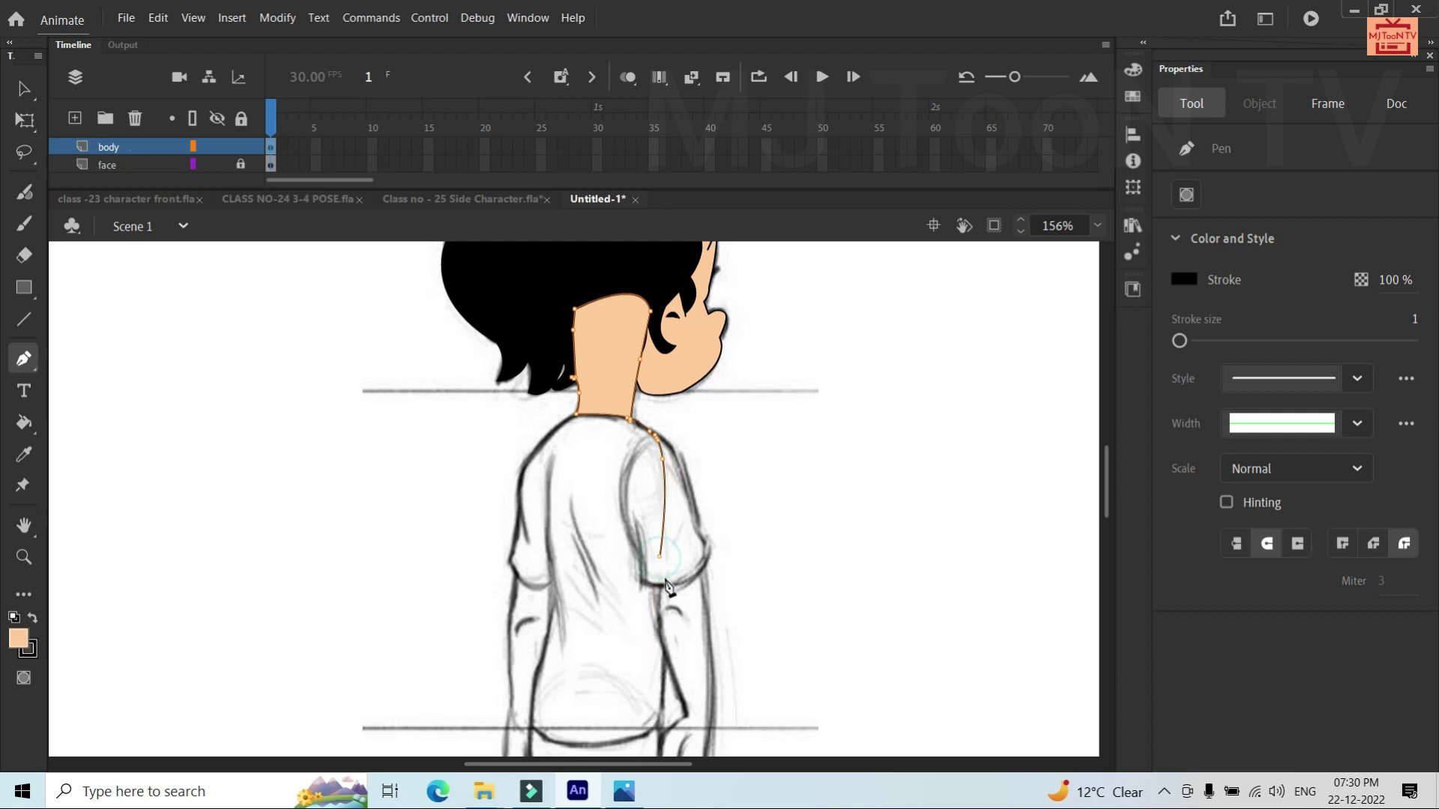
{"action": "left_click", "coordinate": [658, 664]}
{"action": "left_click", "coordinate": [660, 614]}
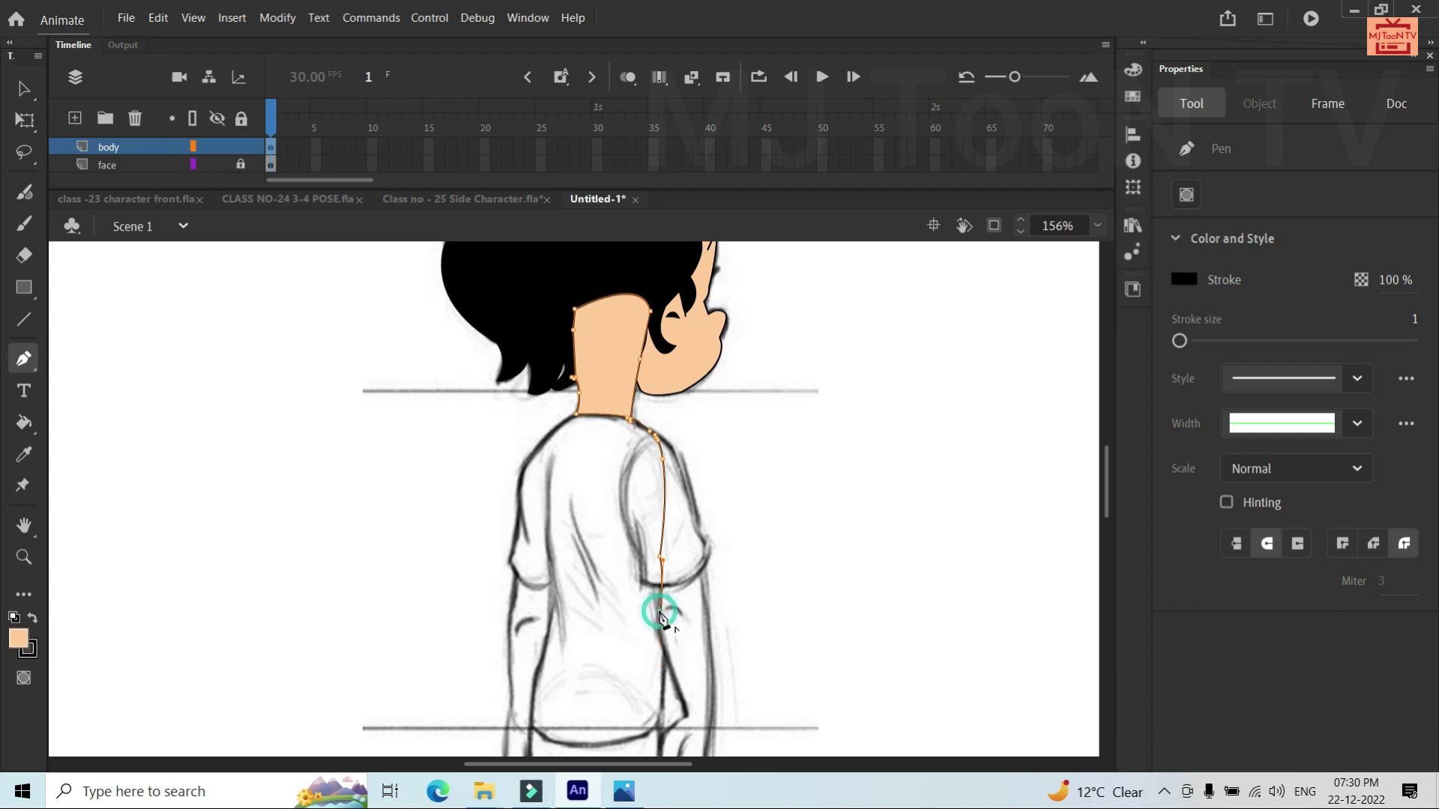
{"action": "left_click_drag", "start_coordinate": [659, 718], "coordinate": [656, 735]}
{"action": "left_click", "coordinate": [662, 721]}
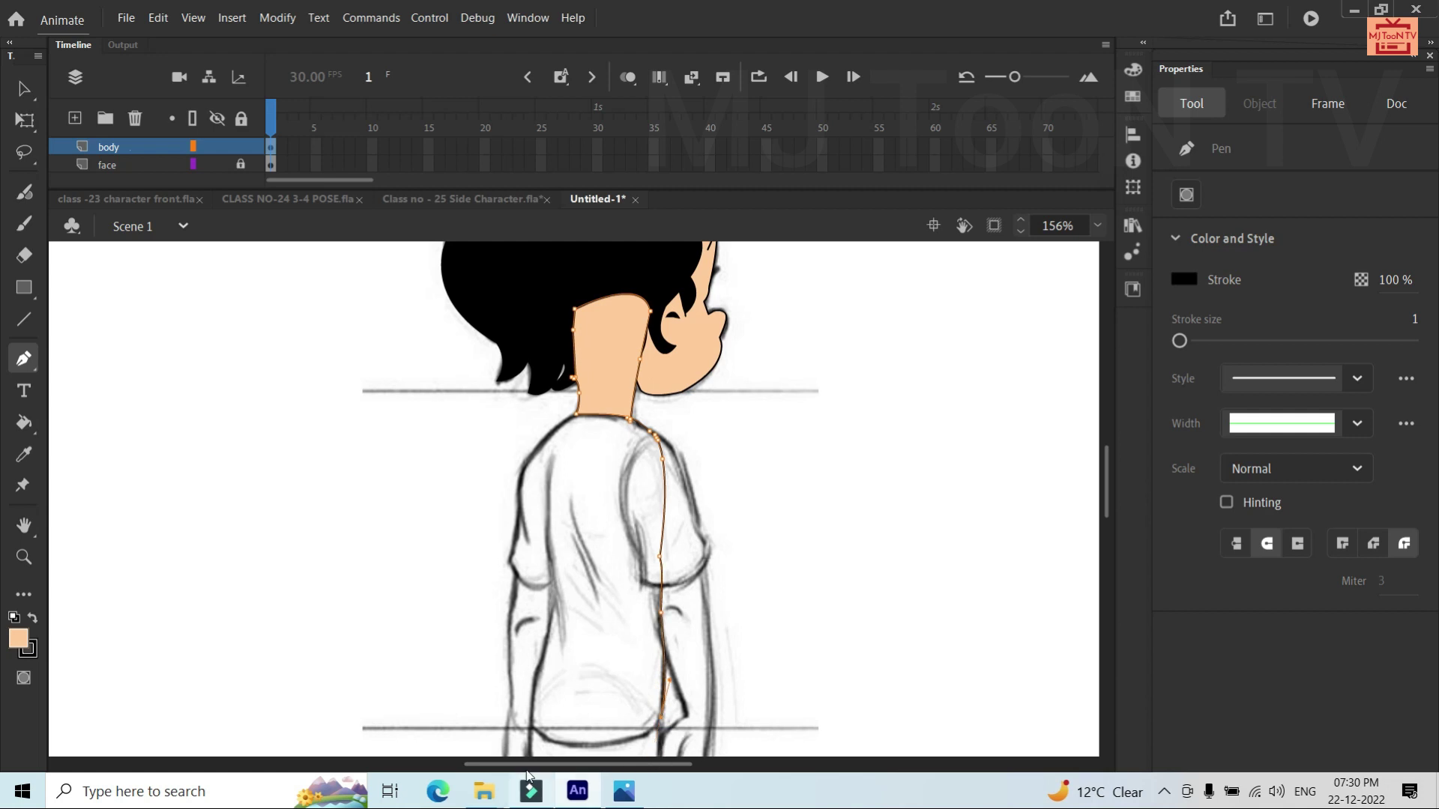
{"action": "left_click_drag", "start_coordinate": [531, 725], "coordinate": [445, 668]}
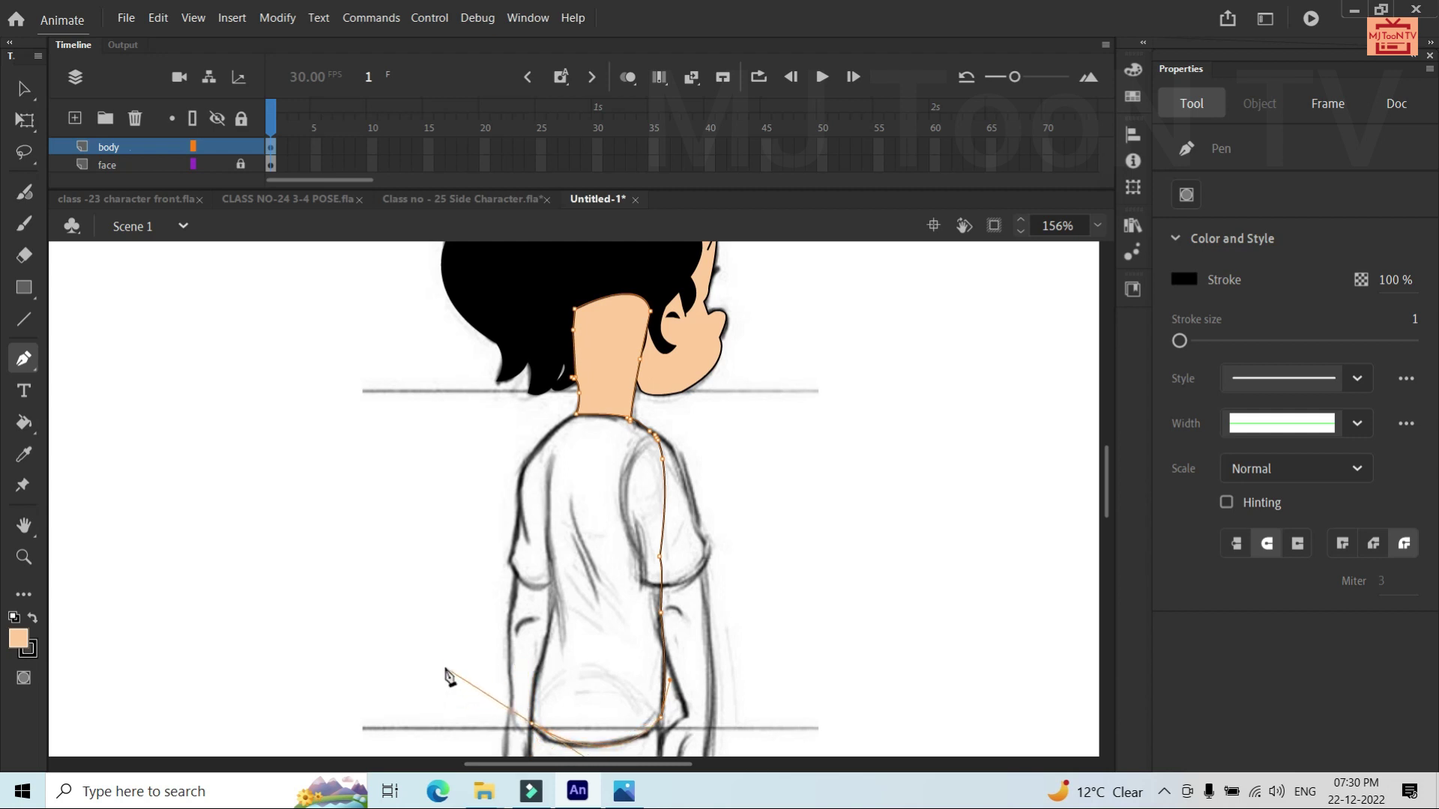
{"action": "left_click", "coordinate": [533, 730]}
{"action": "left_click", "coordinate": [536, 664]}
{"action": "left_click", "coordinate": [560, 604]}
{"action": "left_click", "coordinate": [551, 635]}
{"action": "left_click_drag", "start_coordinate": [550, 515], "coordinate": [531, 466]}
{"action": "key", "text": "ctrl+z"}
{"action": "key", "text": "ctrl+z"}
{"action": "mouse_move", "coordinate": [548, 539]}
{"action": "left_mouse_down"}
{"action": "mouse_move", "coordinate": [531, 511]}
{"action": "mouse_move", "coordinate": [549, 552]}
{"action": "mouse_move", "coordinate": [551, 540]}
{"action": "left_mouse_up"}
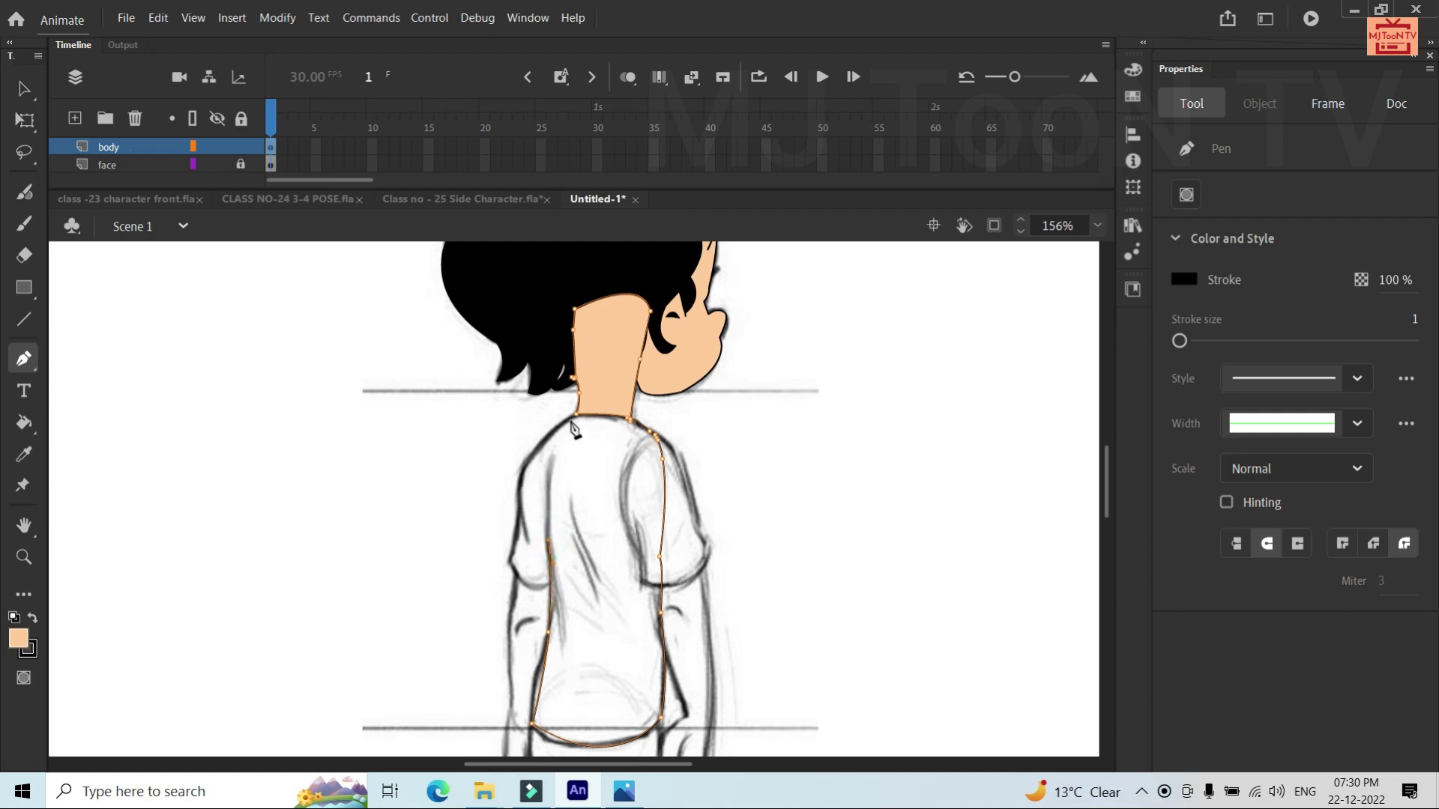
{"action": "left_click_drag", "start_coordinate": [577, 414], "coordinate": [616, 421]}
{"action": "left_click", "coordinate": [569, 579], "text": "ctrl"}
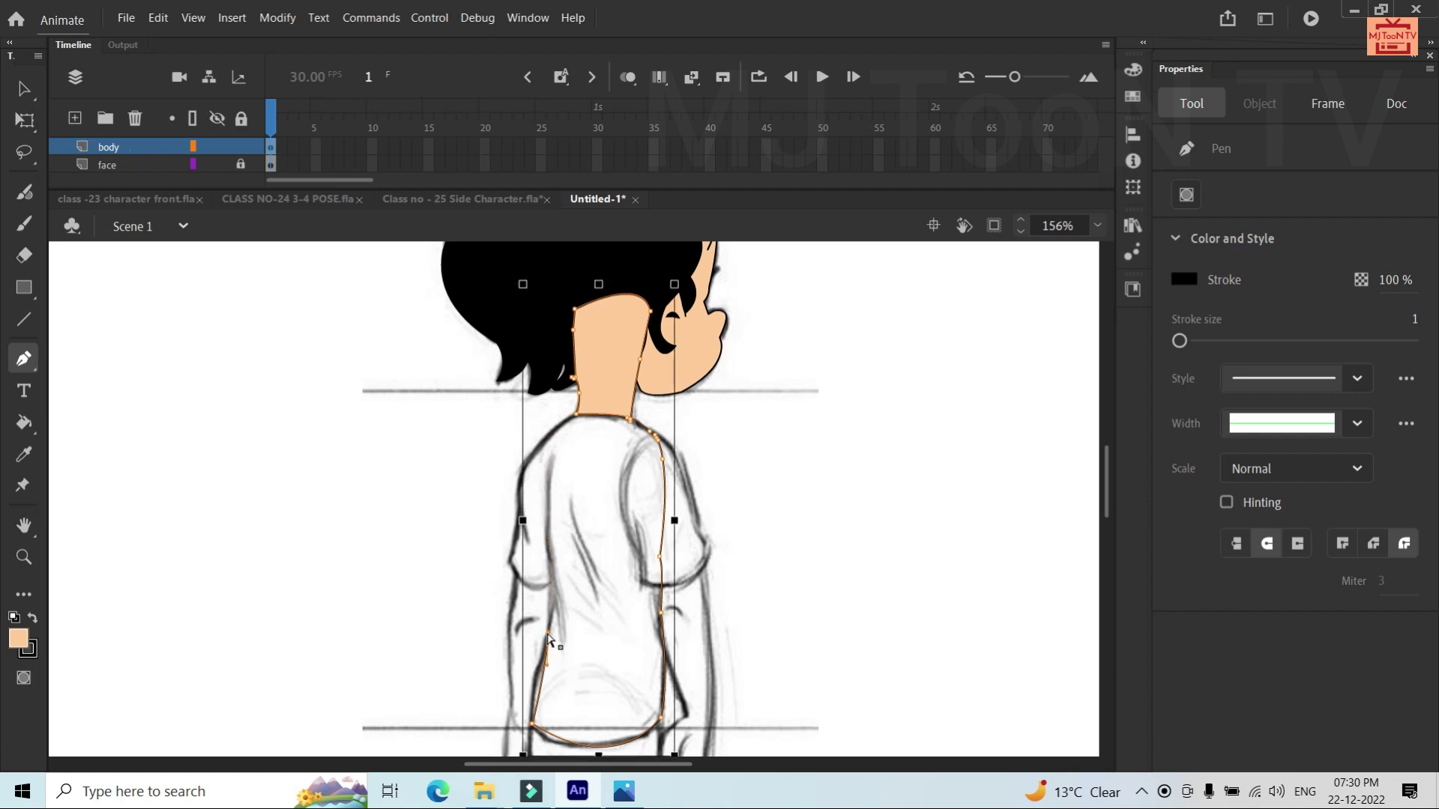
{"action": "left_click_drag", "start_coordinate": [547, 632], "coordinate": [537, 662]}
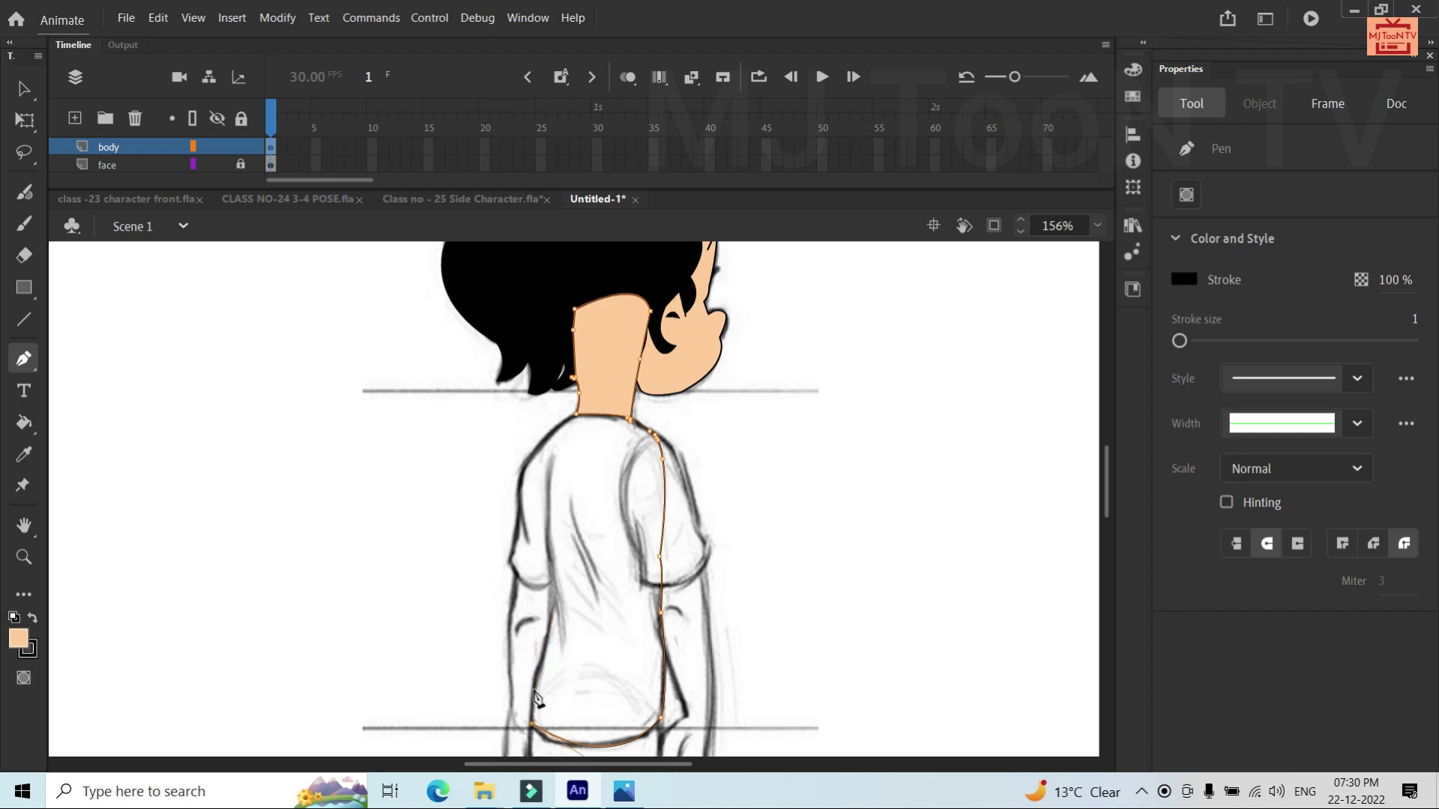
Trace the lower back edge of the shirt from the hem corner up to the sleeve's lower edge
{"action": "key", "text": "Escape"}
{"action": "left_click", "coordinate": [533, 646]}
{"action": "left_click", "coordinate": [540, 619]}
{"action": "left_click", "coordinate": [541, 586]}
{"action": "left_click_drag", "start_coordinate": [544, 557], "coordinate": [555, 555]}
{"action": "left_click", "coordinate": [541, 586]}
{"action": "left_click", "coordinate": [540, 472]}
{"action": "left_click", "coordinate": [553, 466], "text": "ctrl"}
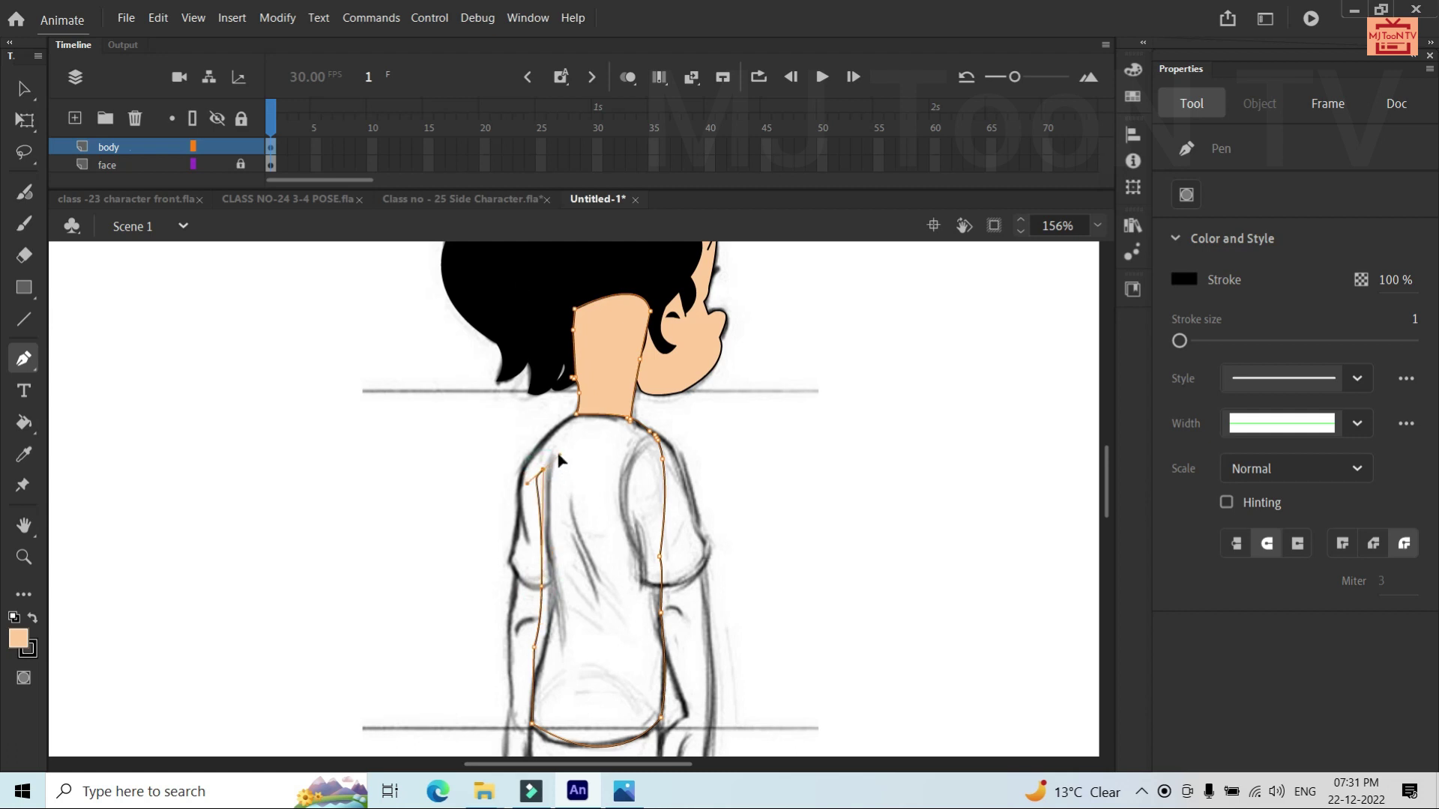
{"action": "left_click", "coordinate": [541, 588]}
{"action": "left_click_drag", "start_coordinate": [550, 454], "coordinate": [567, 445]}
{"action": "key", "text": "ctrl+z"}
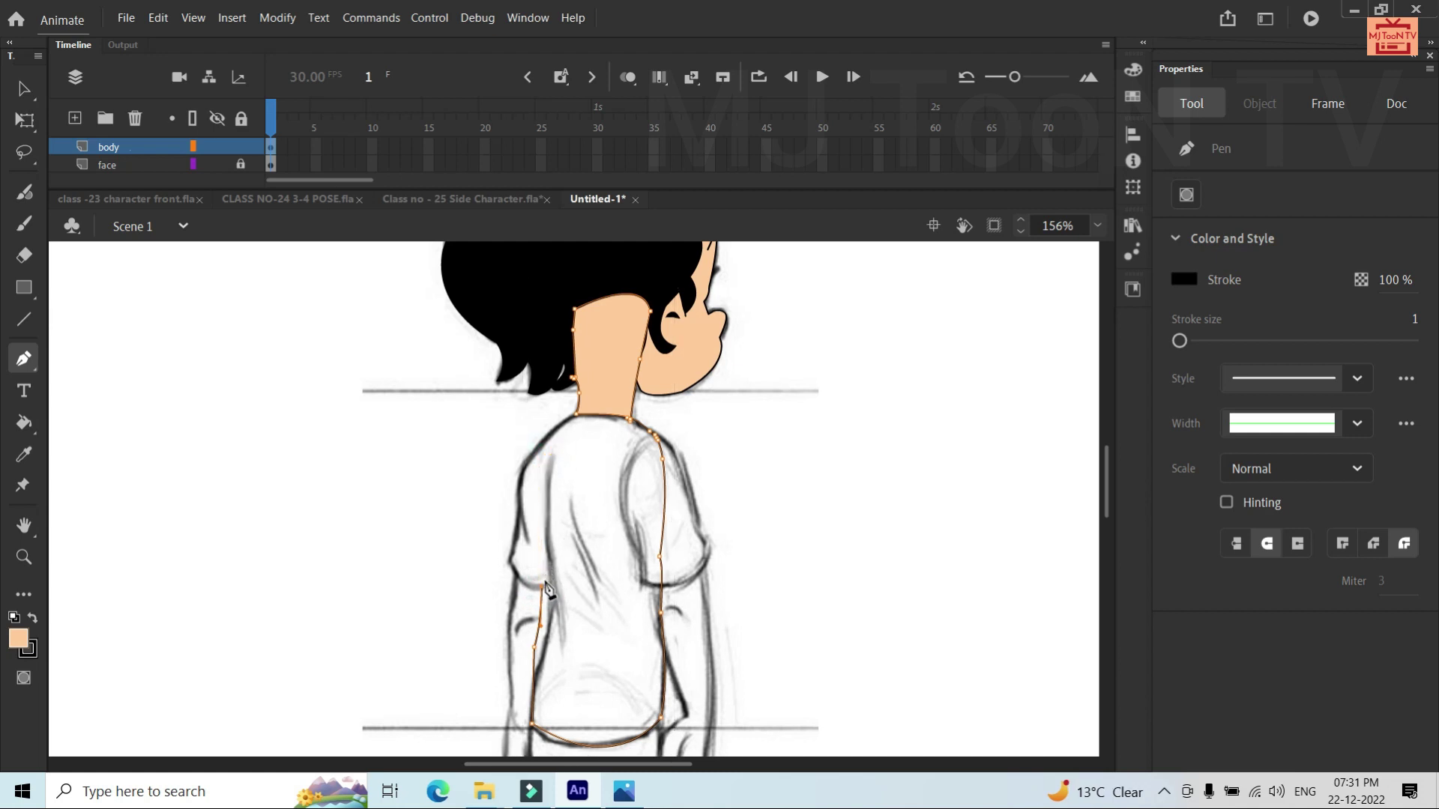
Close the shirt outline from the sleeve's lower edge up over the back shoulder to the neck, and smooth the shoulder corner
{"action": "left_click", "coordinate": [542, 587]}
{"action": "left_click_drag", "start_coordinate": [544, 466], "coordinate": [552, 407]}
{"action": "left_click", "coordinate": [543, 458]}
{"action": "left_click_drag", "start_coordinate": [578, 416], "coordinate": [622, 388]}
{"action": "key", "text": "v"}
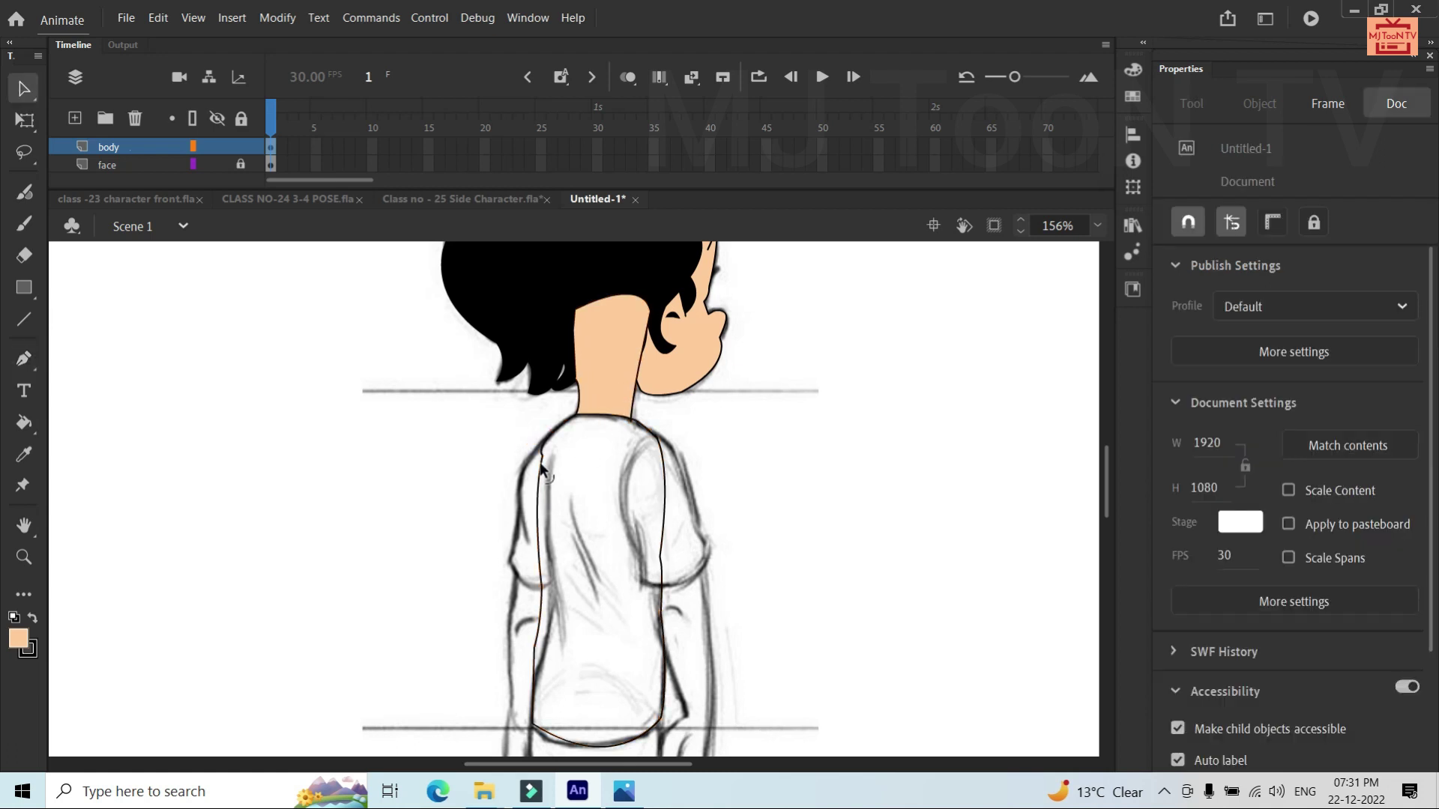
{"action": "left_click_drag", "start_coordinate": [544, 452], "coordinate": [541, 454]}
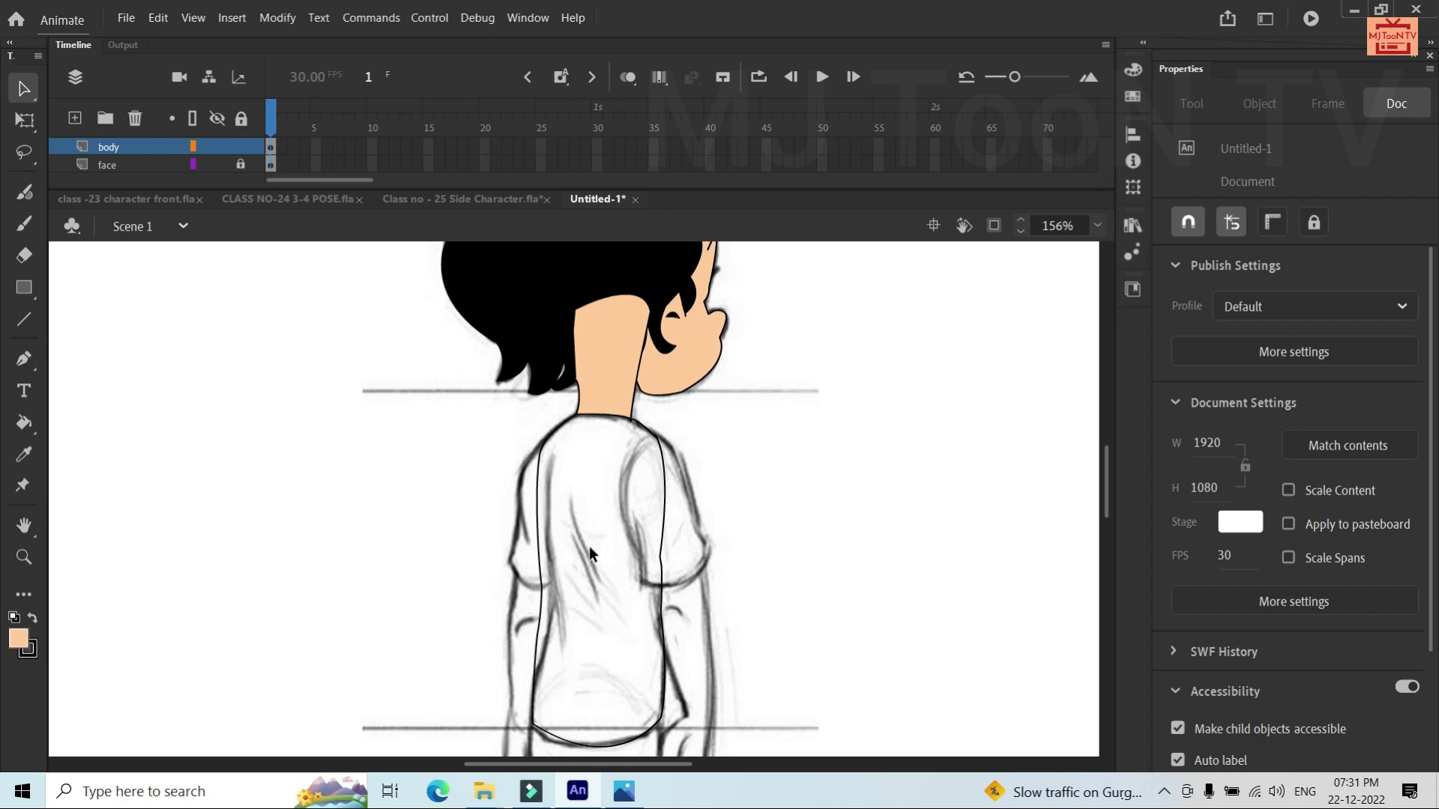
Draw a nearly horizontal Pen line across the shirt at chest height, joining its back and front edges
{"action": "key", "text": "p"}
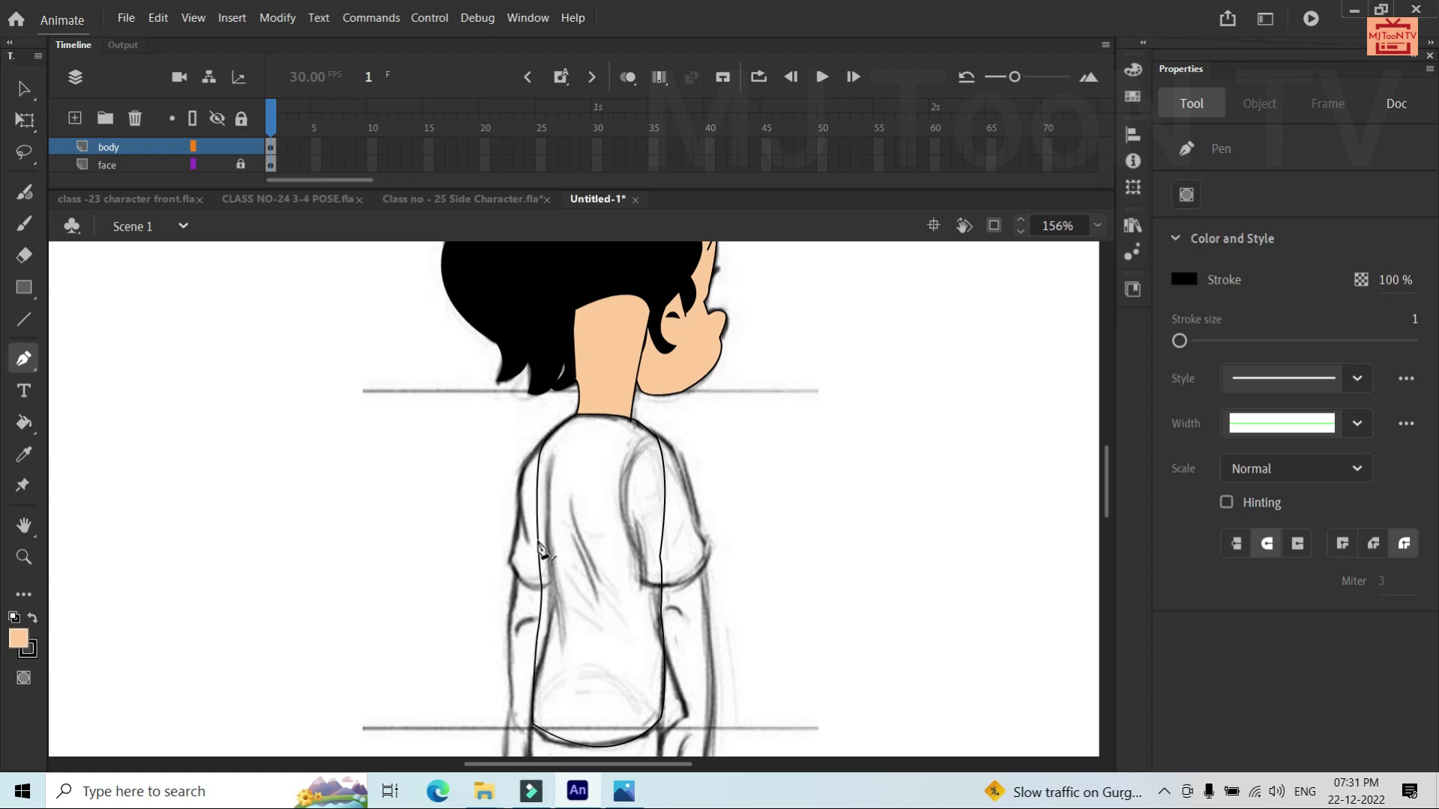
{"action": "left_click", "coordinate": [541, 549]}
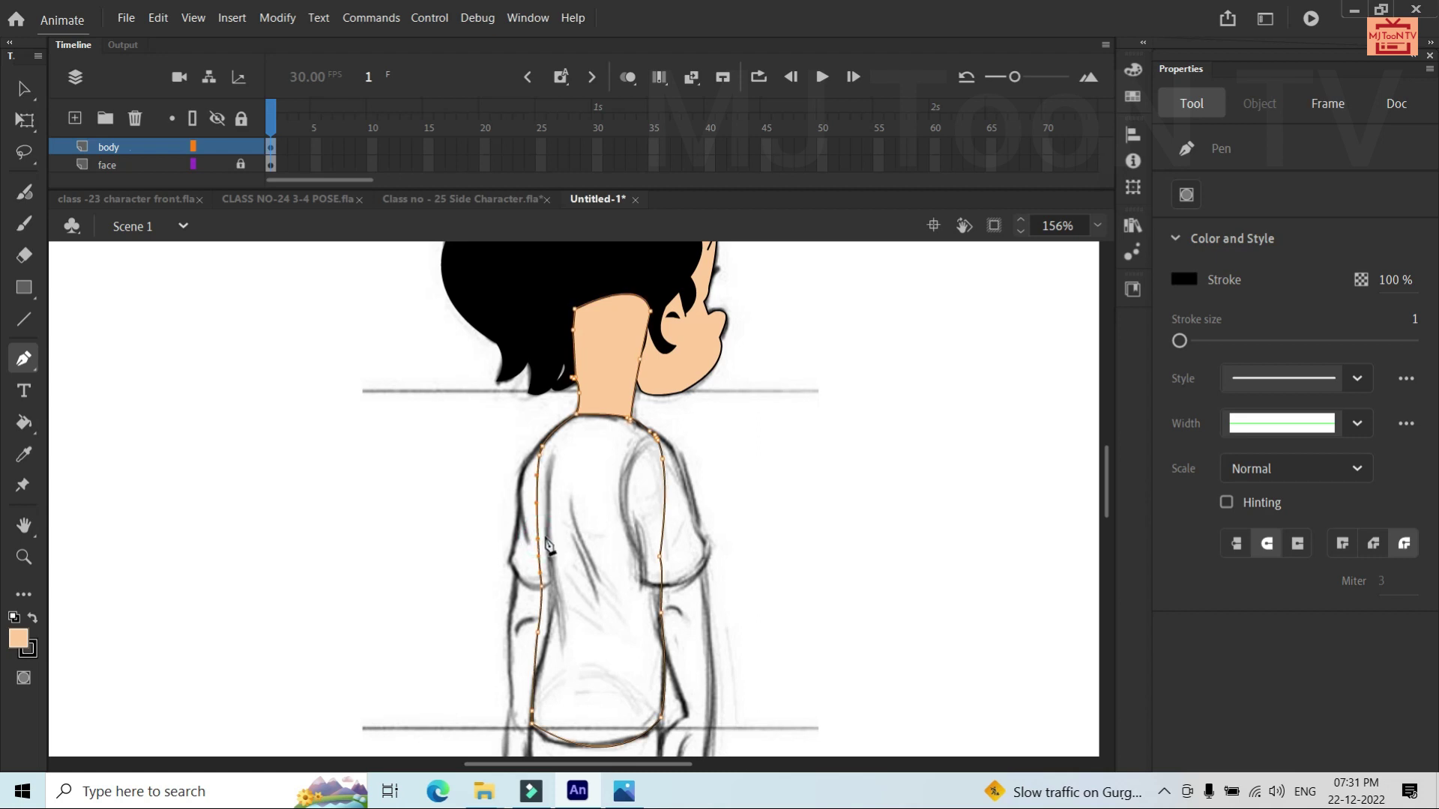
{"action": "left_click", "coordinate": [663, 532]}
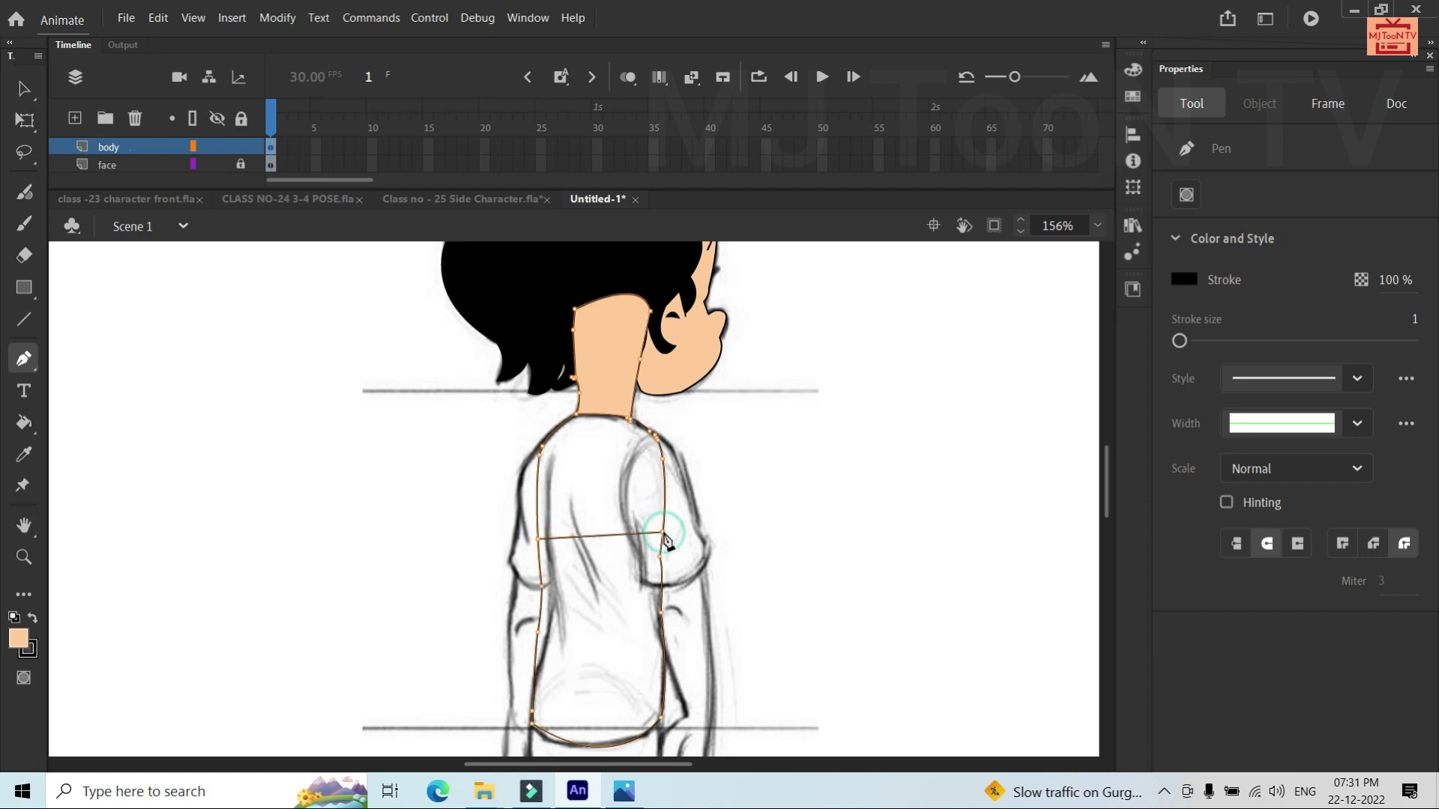
{"action": "key", "text": "v"}
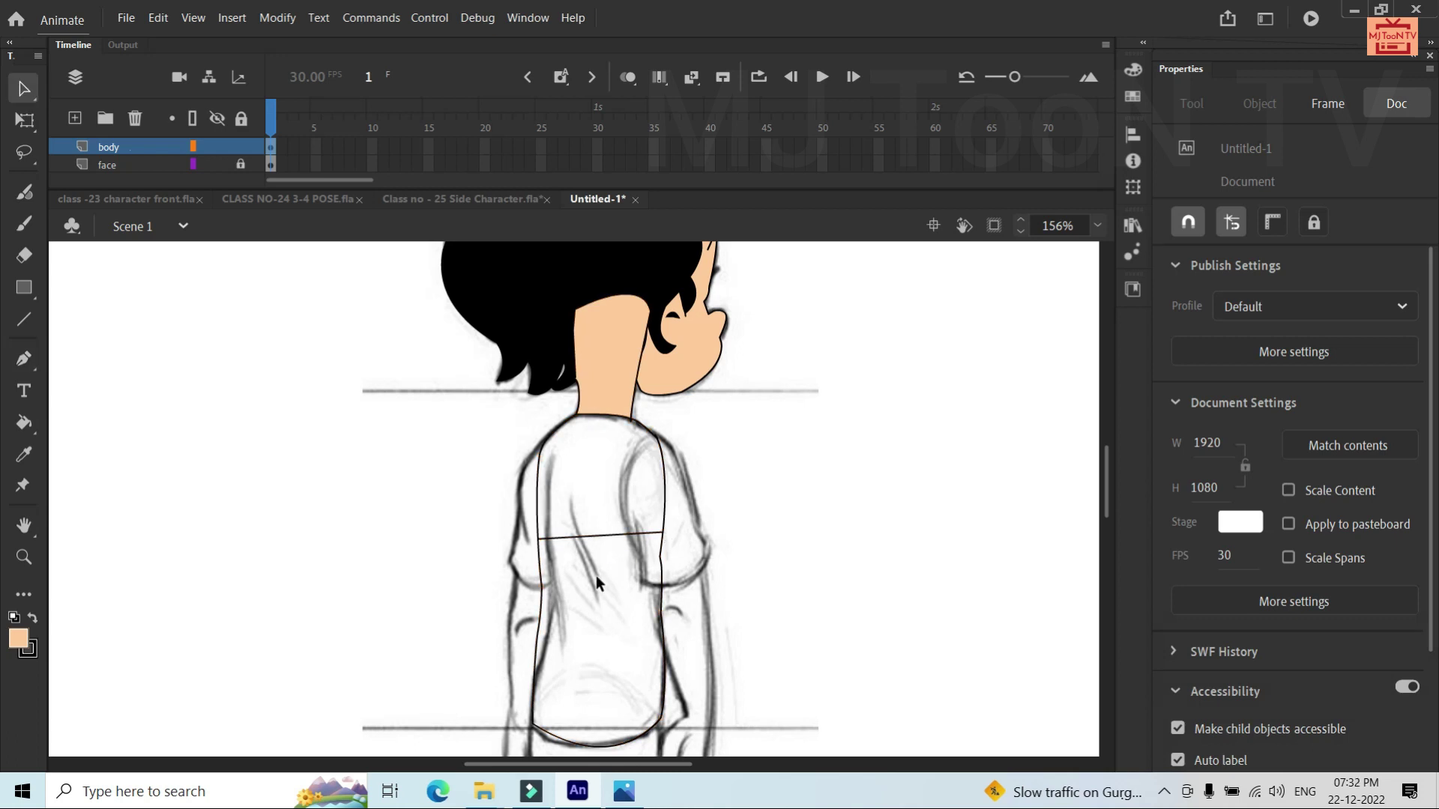
Draw a second nearly horizontal Pen line across the shirt at waist height, joining its back and front edges
{"action": "key", "text": "p"}
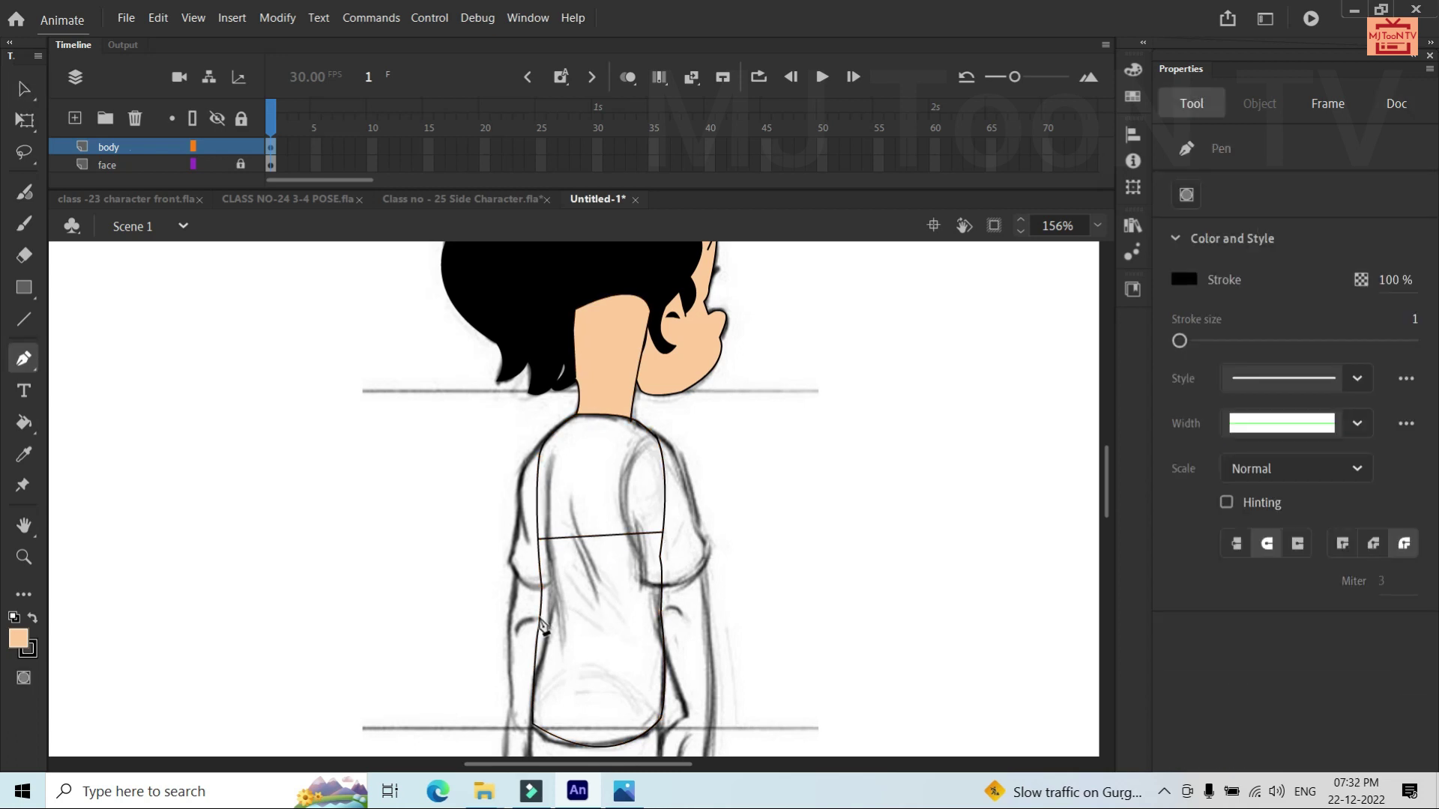
{"action": "left_click", "coordinate": [541, 627]}
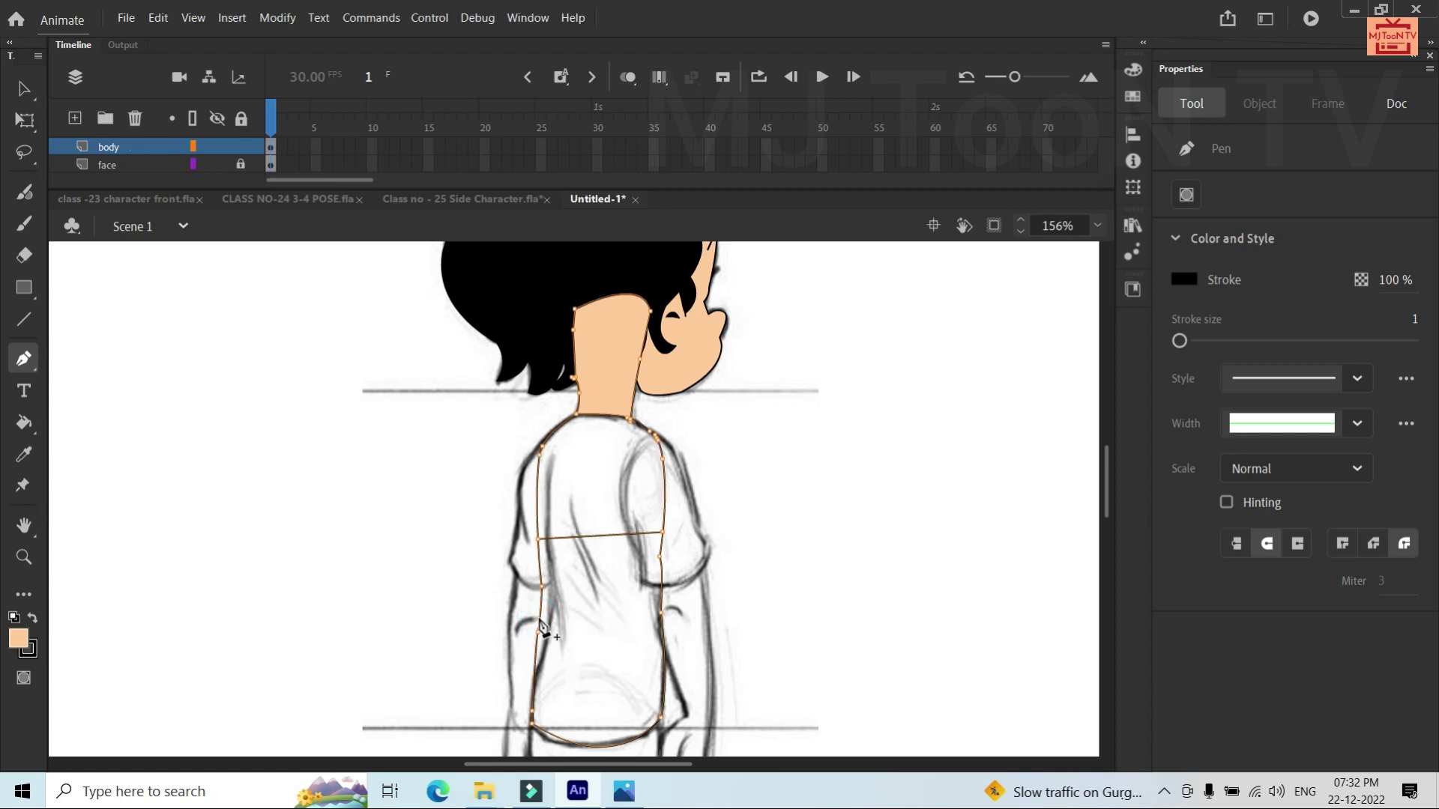
{"action": "left_click", "coordinate": [538, 619]}
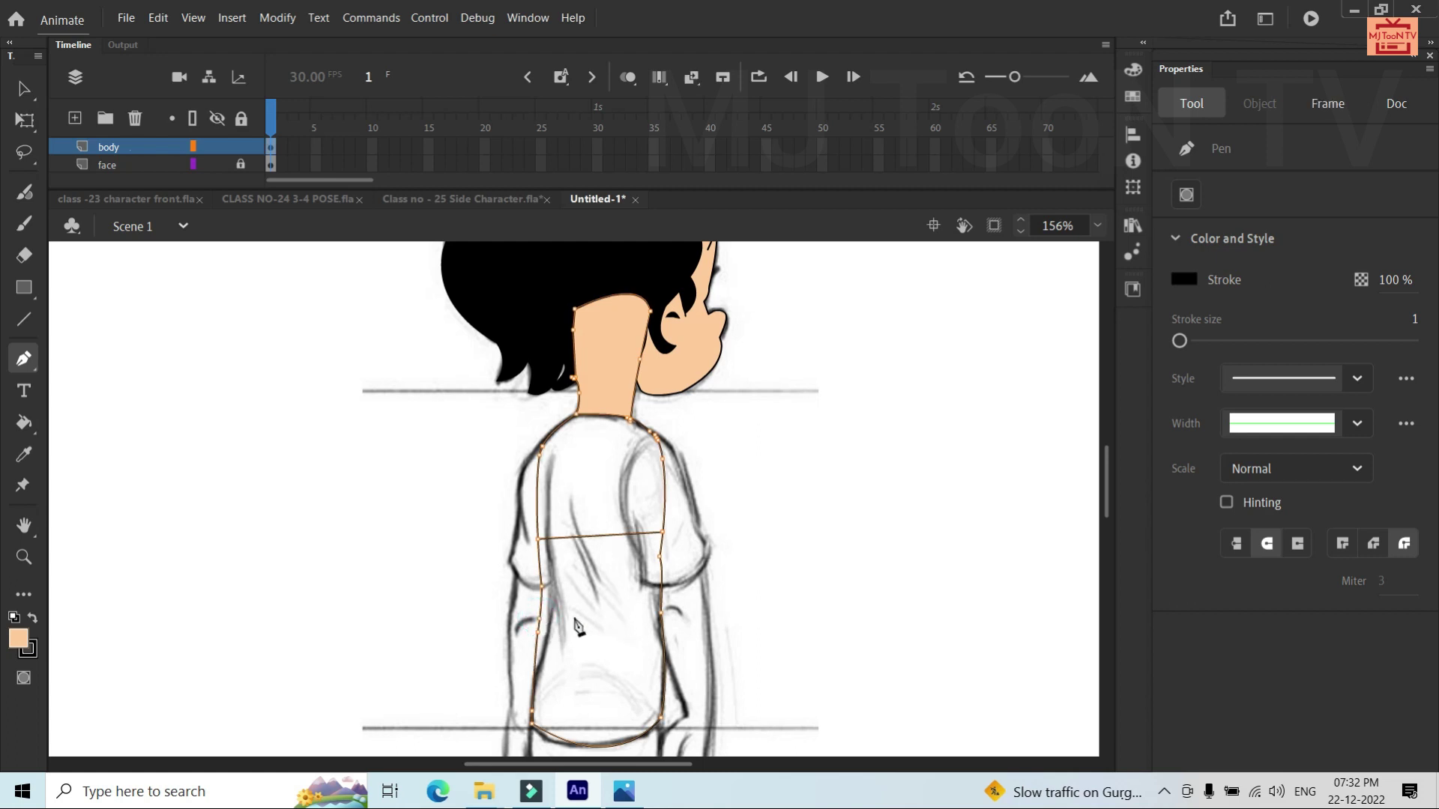
{"action": "left_click", "coordinate": [661, 613]}
{"action": "key", "text": "v"}
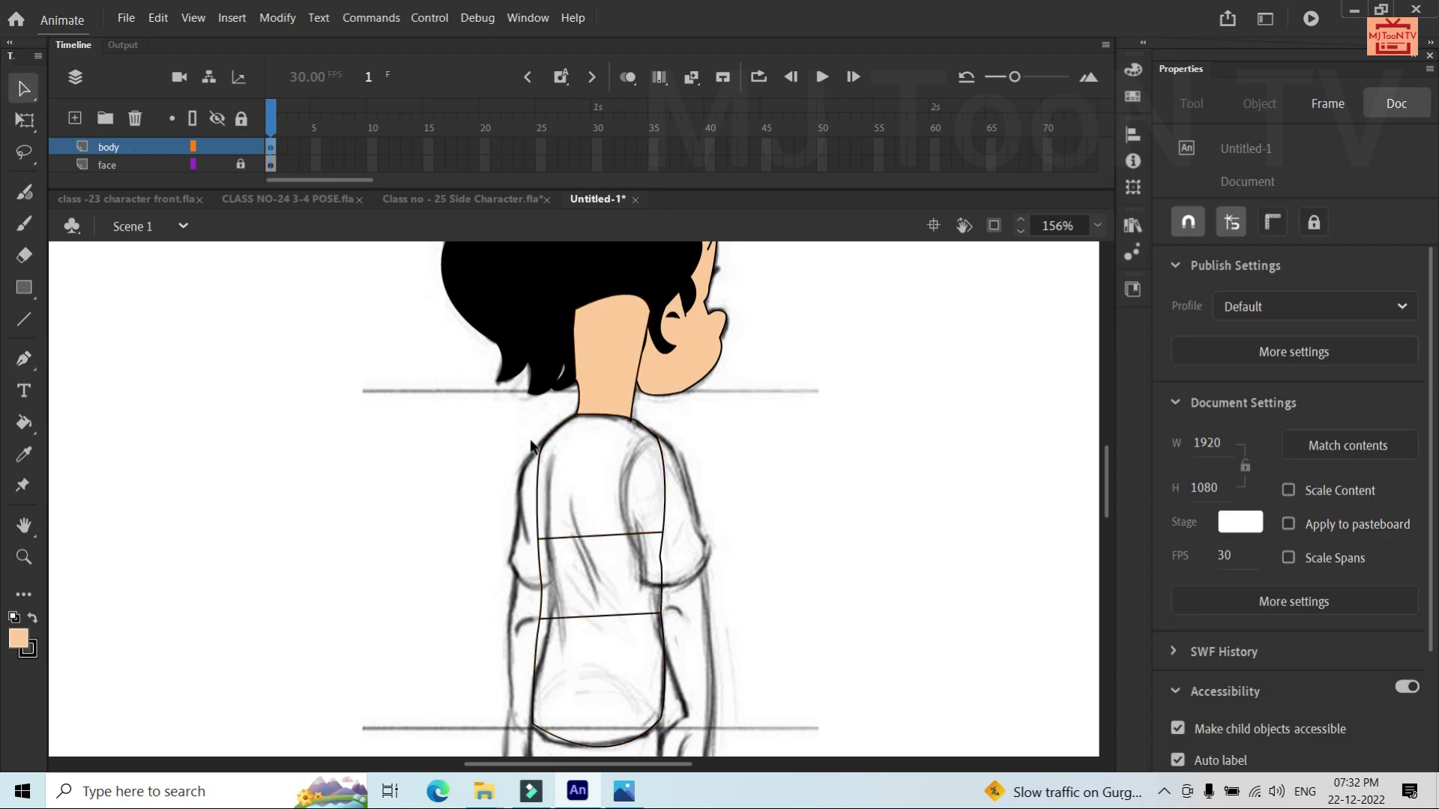
Sample the orange shirt color from CLASS NO-24 3-4 POSE.fla and fill the upper shirt band in Untitled-1 with it
{"action": "left_click", "coordinate": [307, 206]}
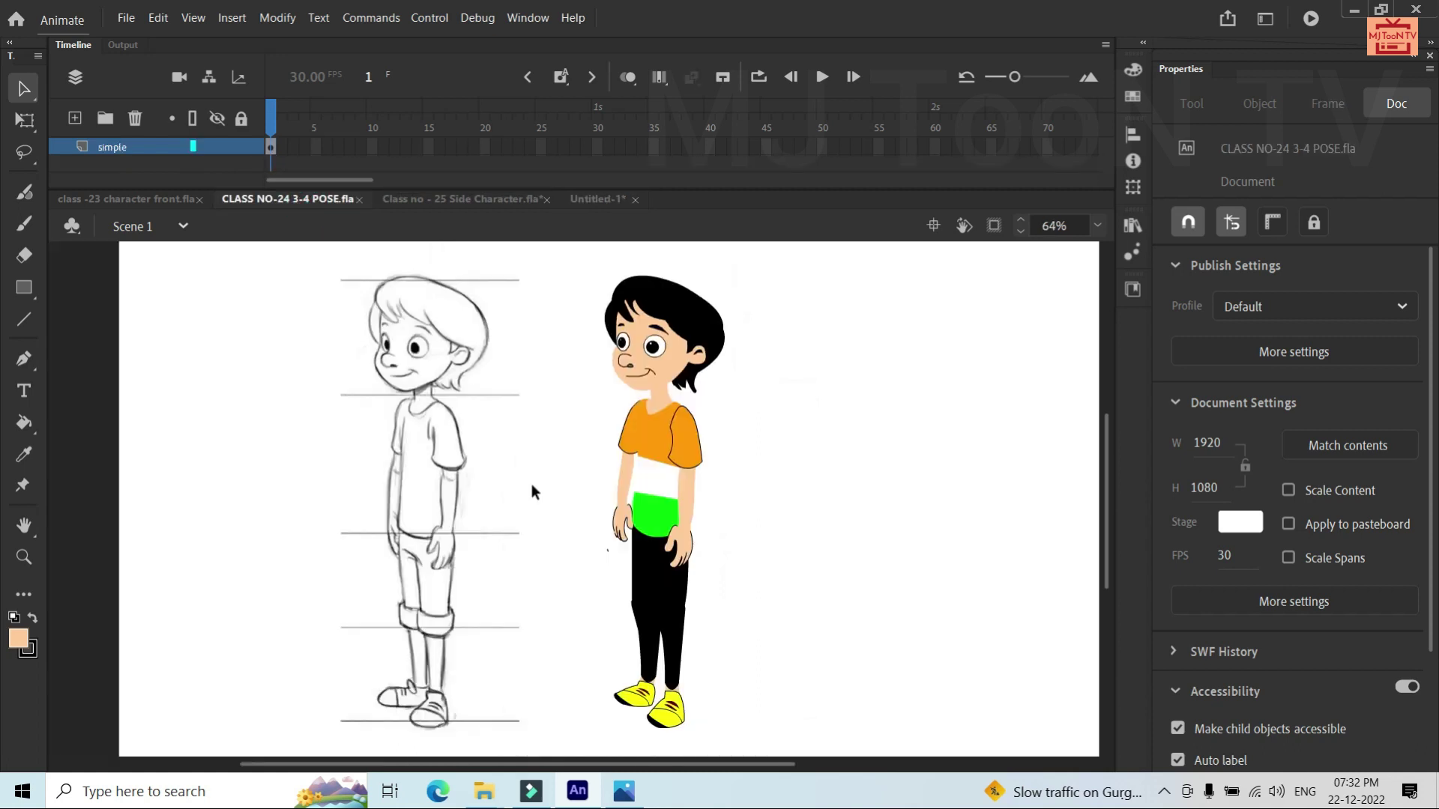
{"action": "key", "text": "i"}
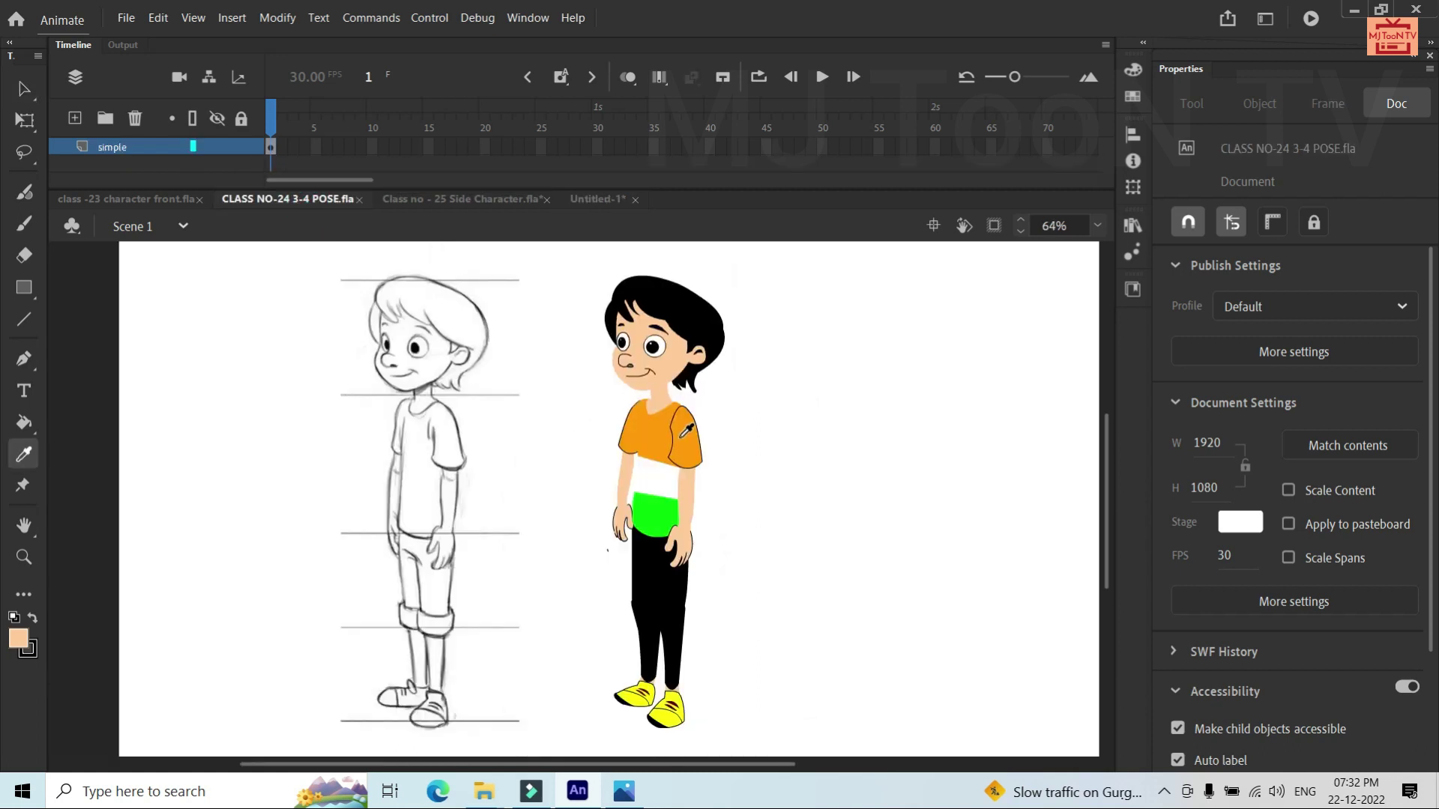
{"action": "left_click", "coordinate": [689, 427]}
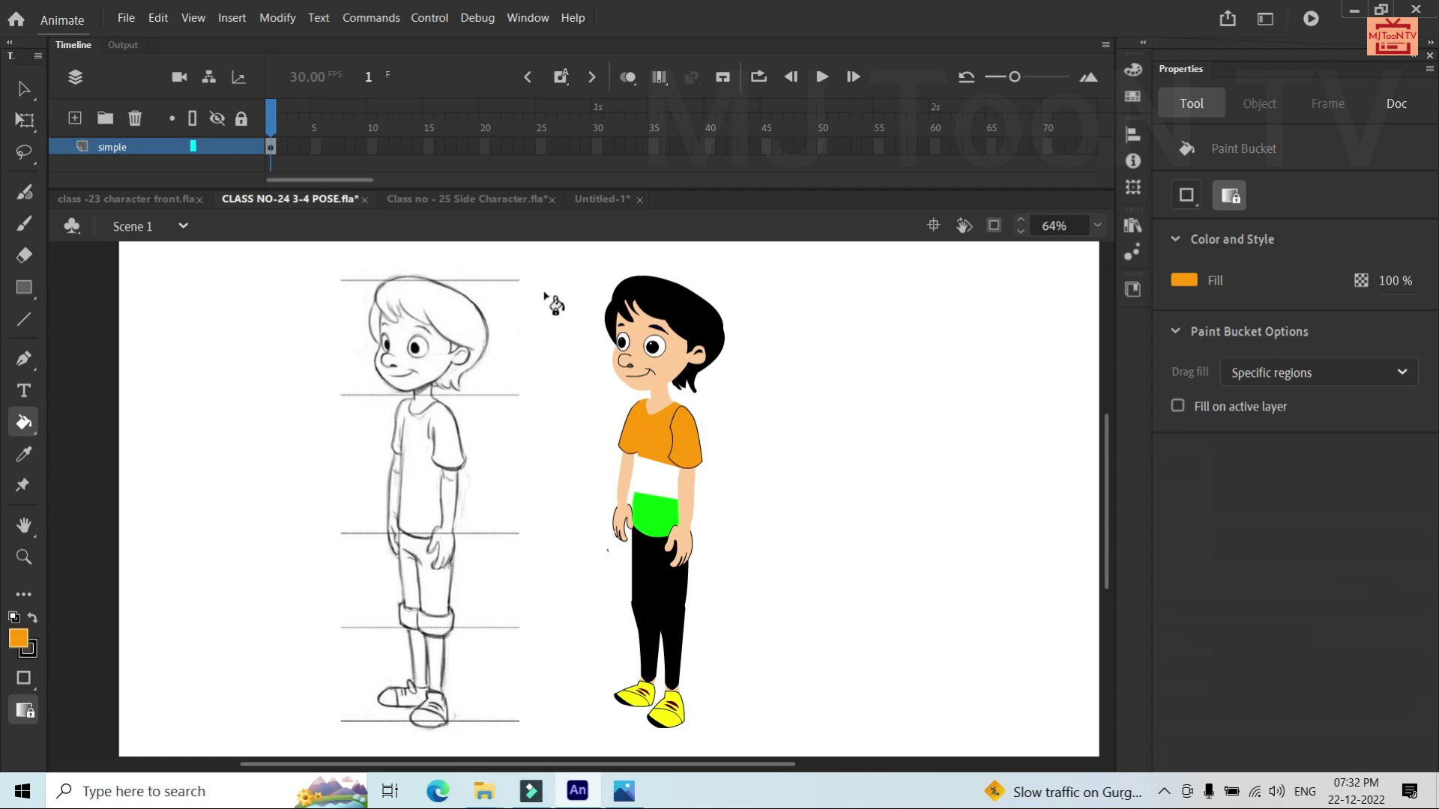
{"action": "left_click", "coordinate": [597, 197]}
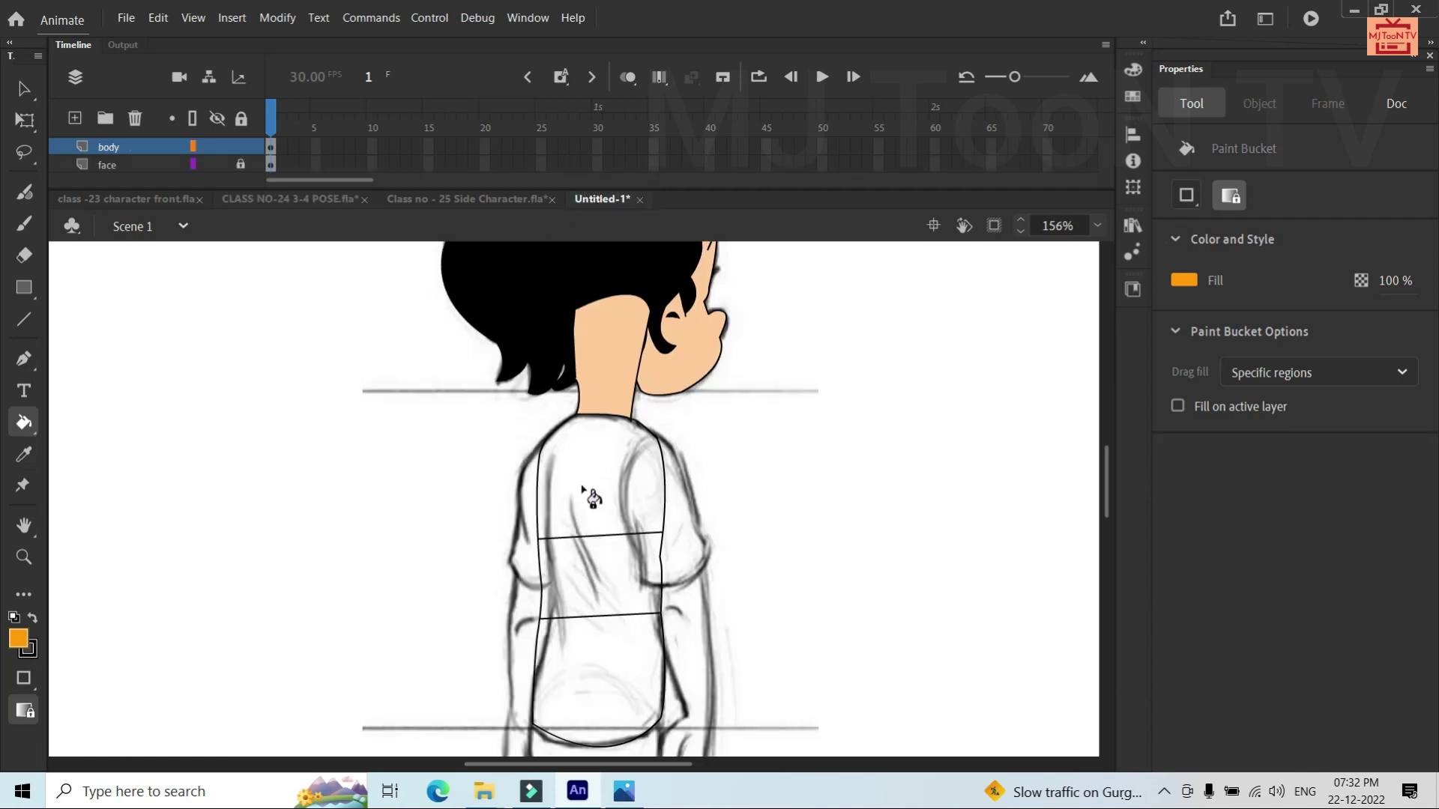
{"action": "left_click", "coordinate": [589, 500]}
{"action": "key", "text": "v"}
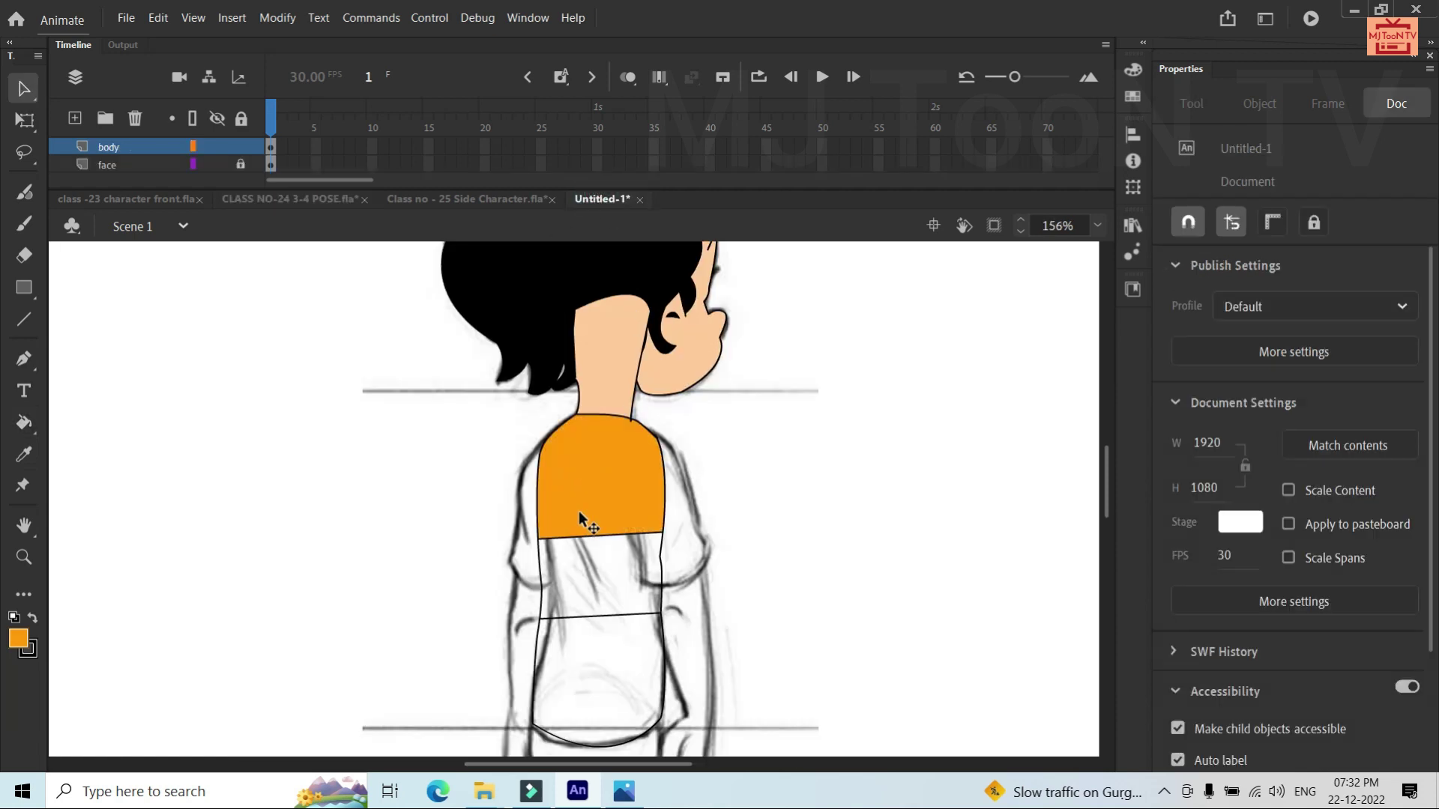
Sample the white of the stage and fill the middle shirt band with it
{"action": "key", "text": "i"}
{"action": "left_click", "coordinate": [808, 458]}
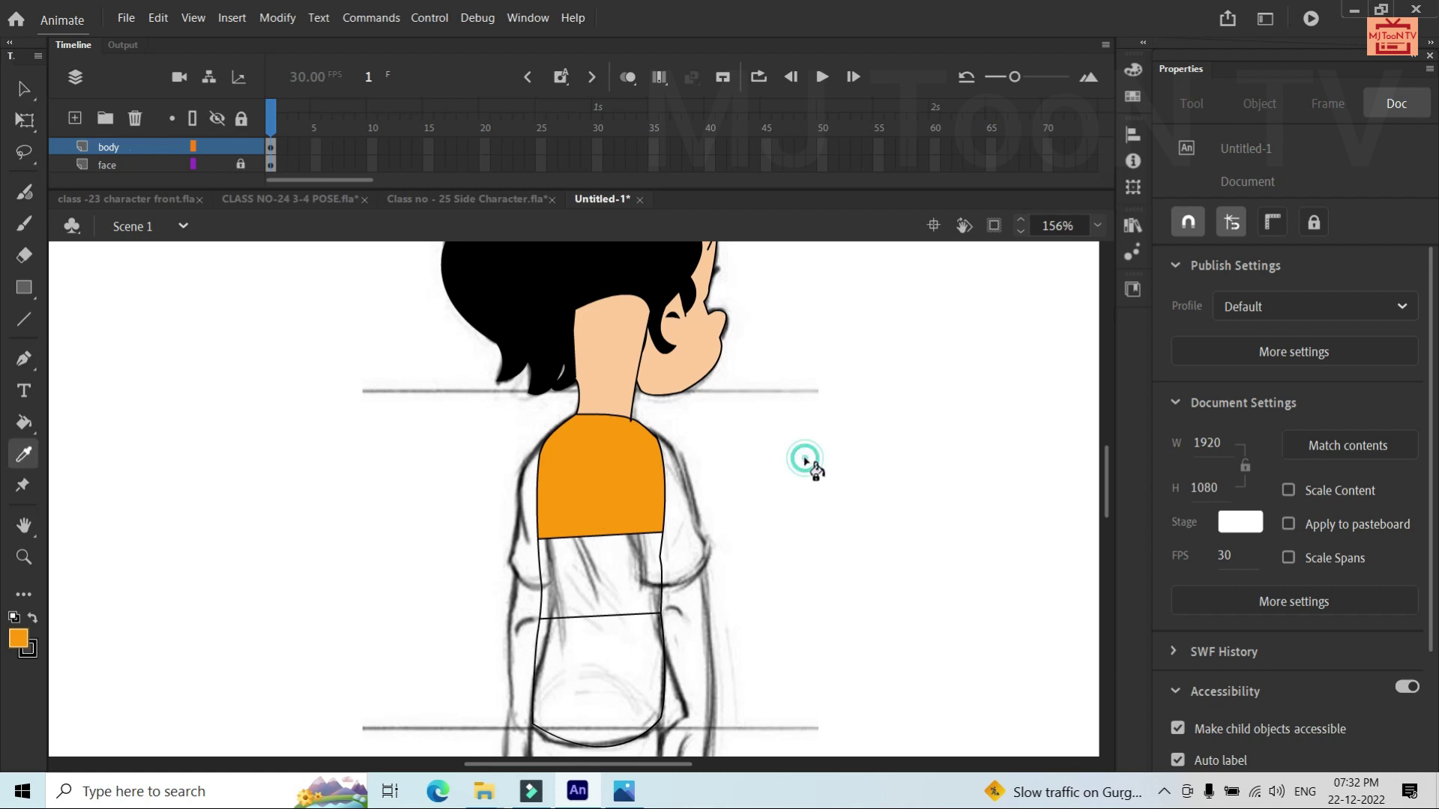
{"action": "left_click", "coordinate": [596, 577]}
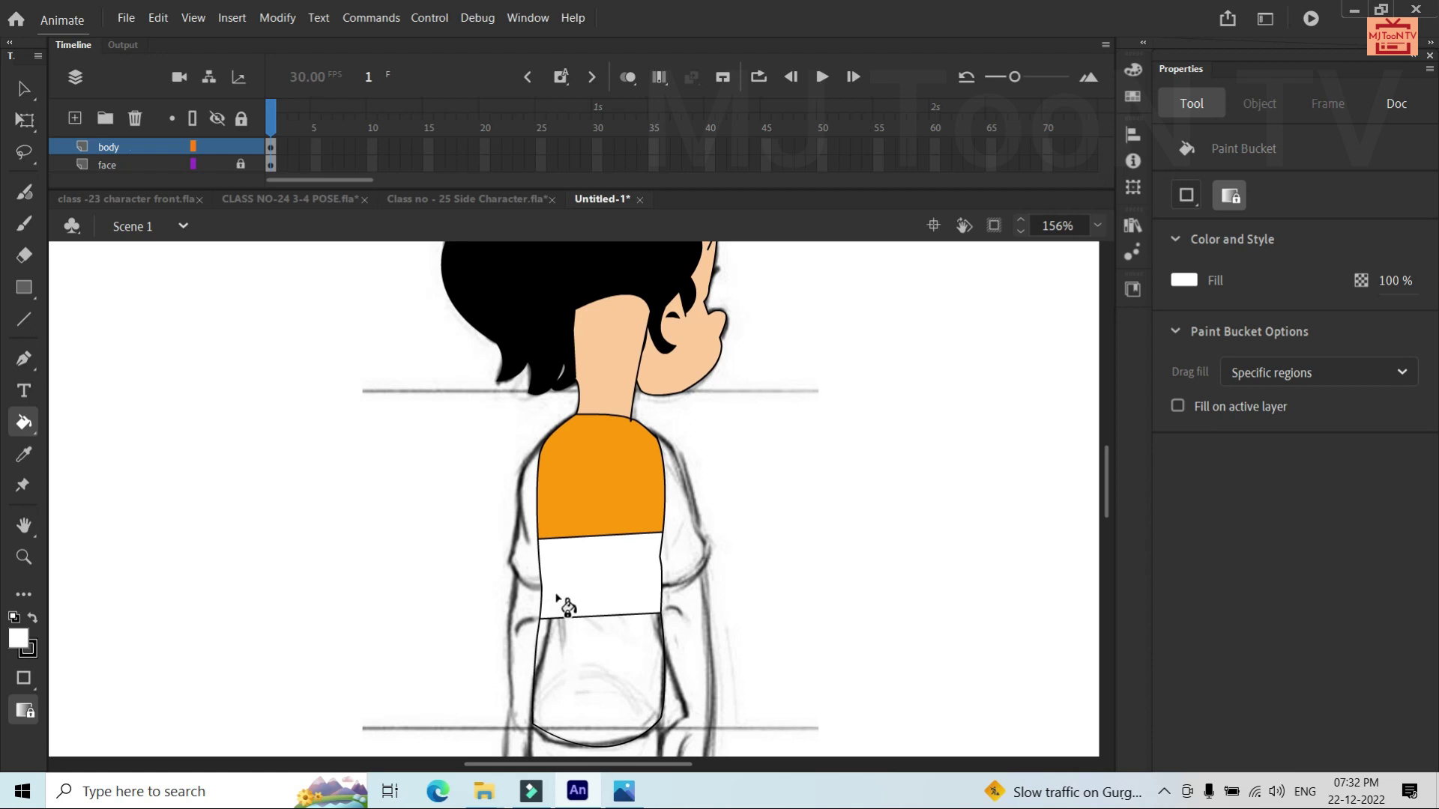
{"action": "key", "text": "v"}
Sample the green shirt color from Class no - 25 Side Character.fla and fill the lower shirt band in Untitled-1 with it
{"action": "left_click", "coordinate": [417, 200]}
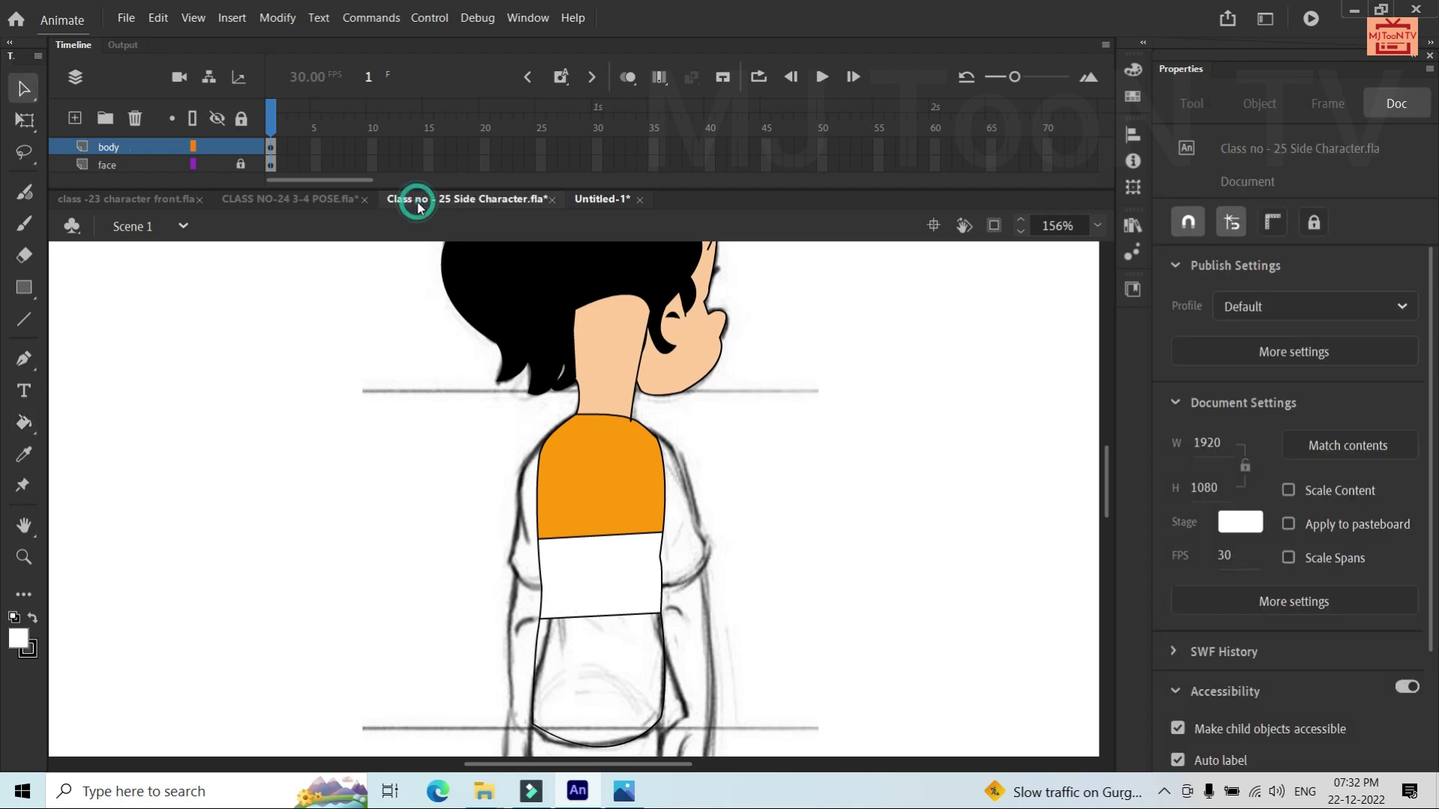
{"action": "key", "text": "i"}
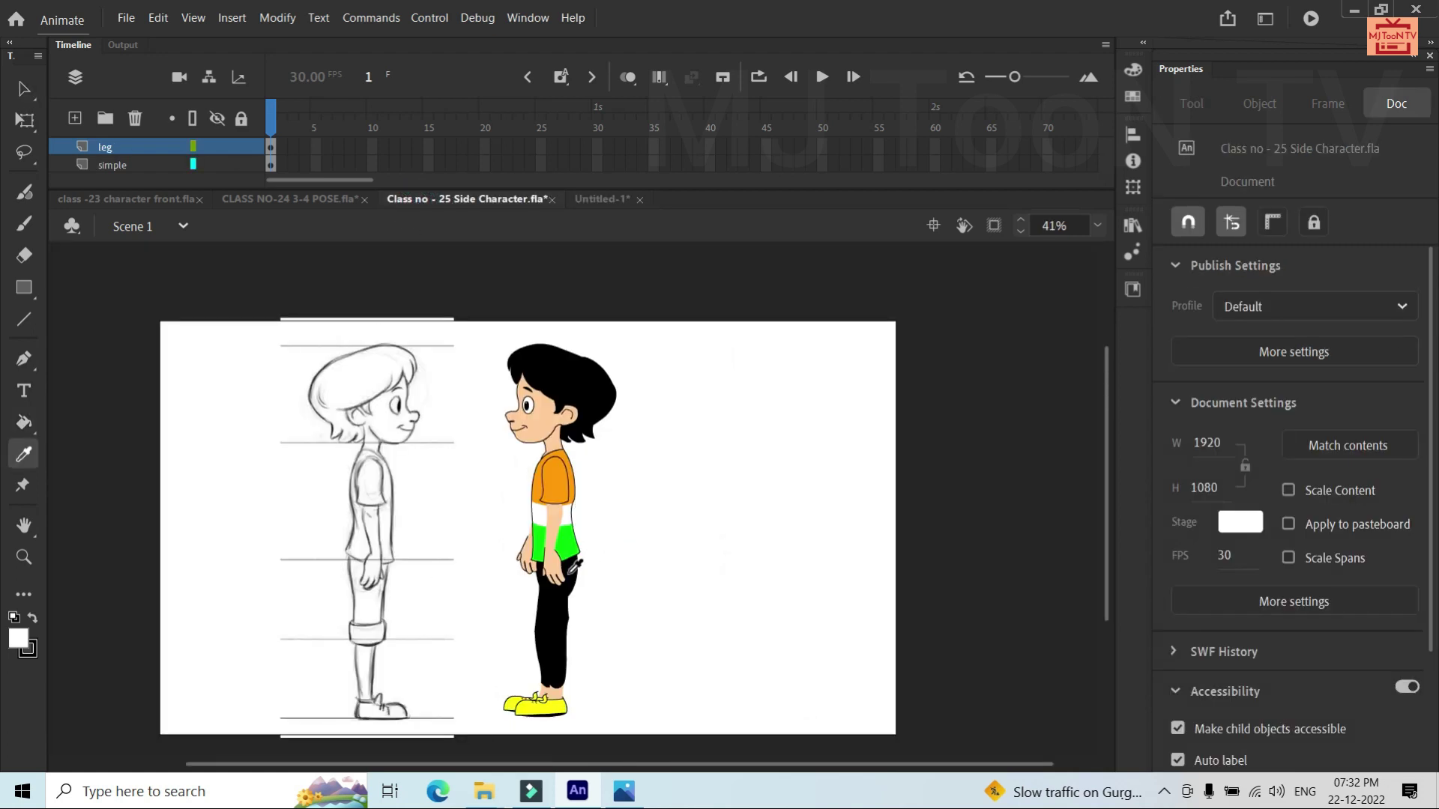
{"action": "left_click", "coordinate": [575, 544]}
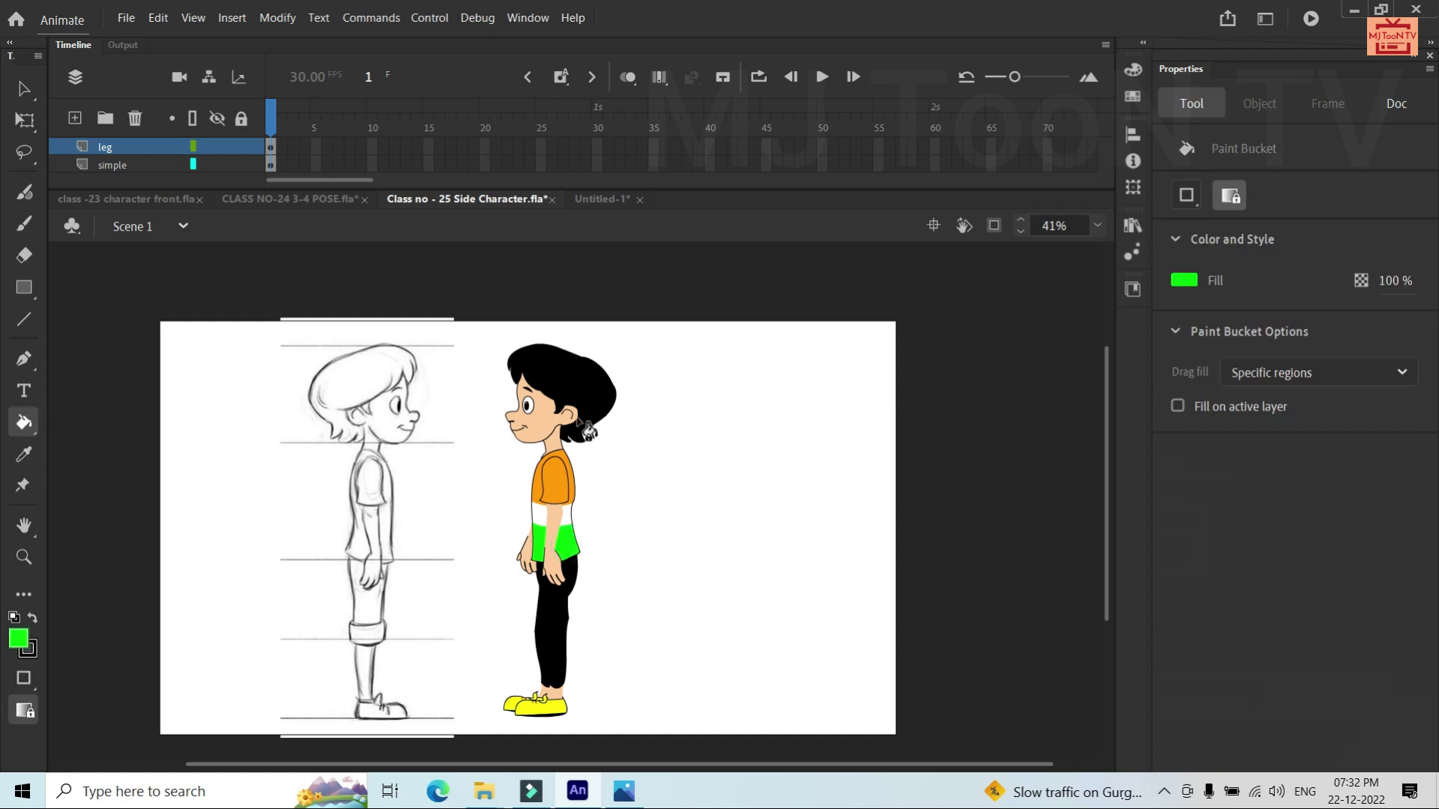
{"action": "left_click", "coordinate": [605, 204]}
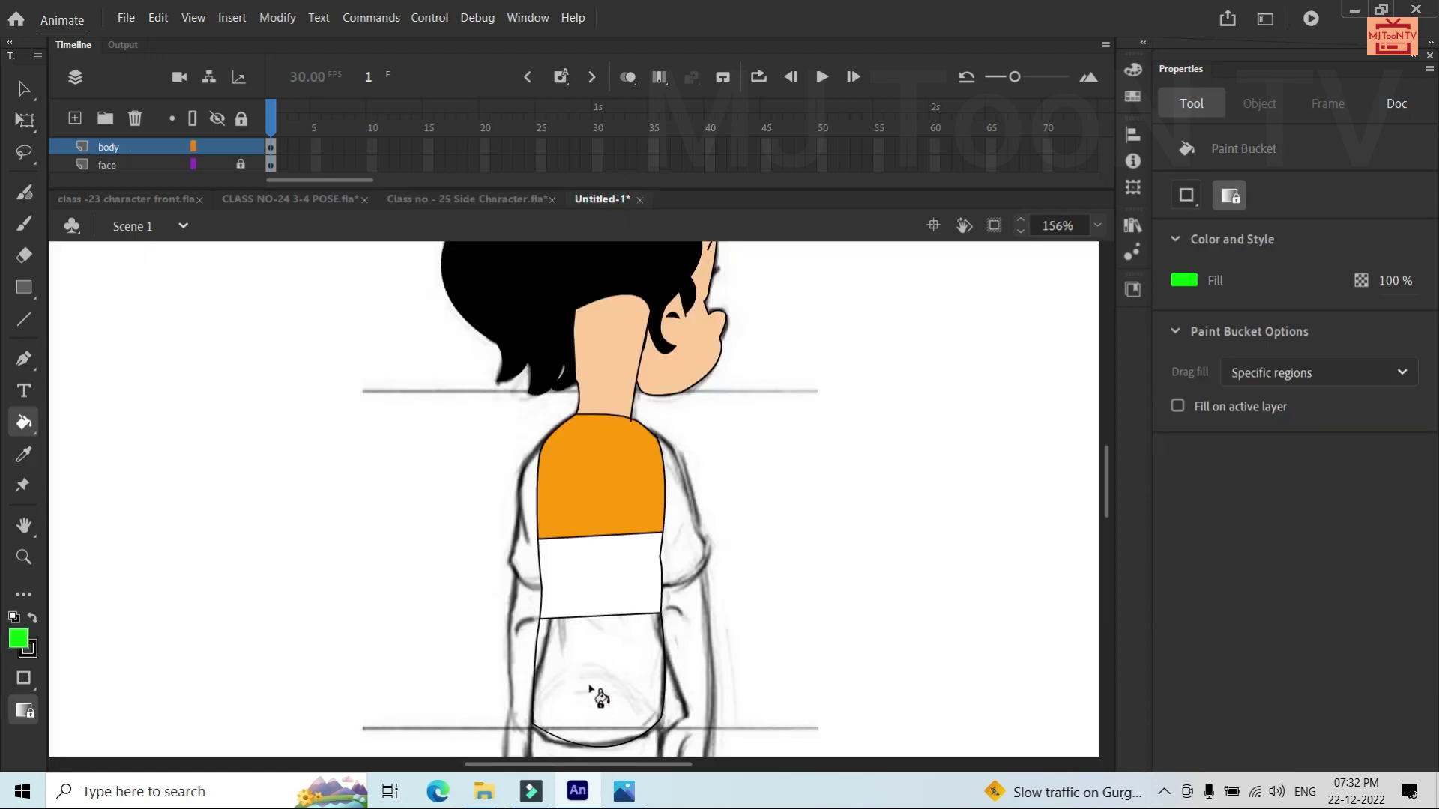
{"action": "left_click", "coordinate": [595, 706]}
{"action": "scroll", "coordinate": [594, 706], "scroll_direction": "down", "scroll_amount": 3}
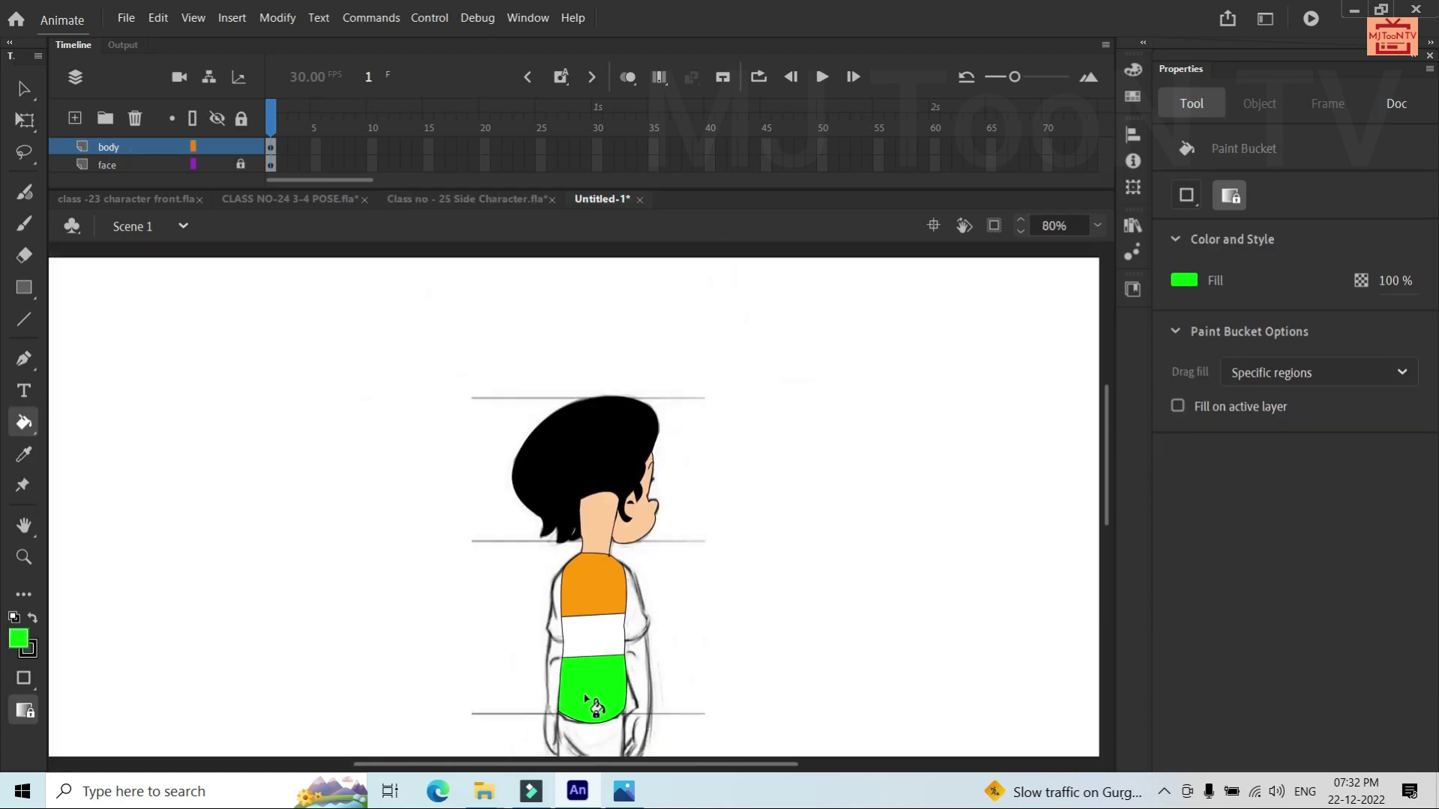
Delete the two black dividing lines between the orange, white and green shirt bands
{"action": "key", "text": "v"}
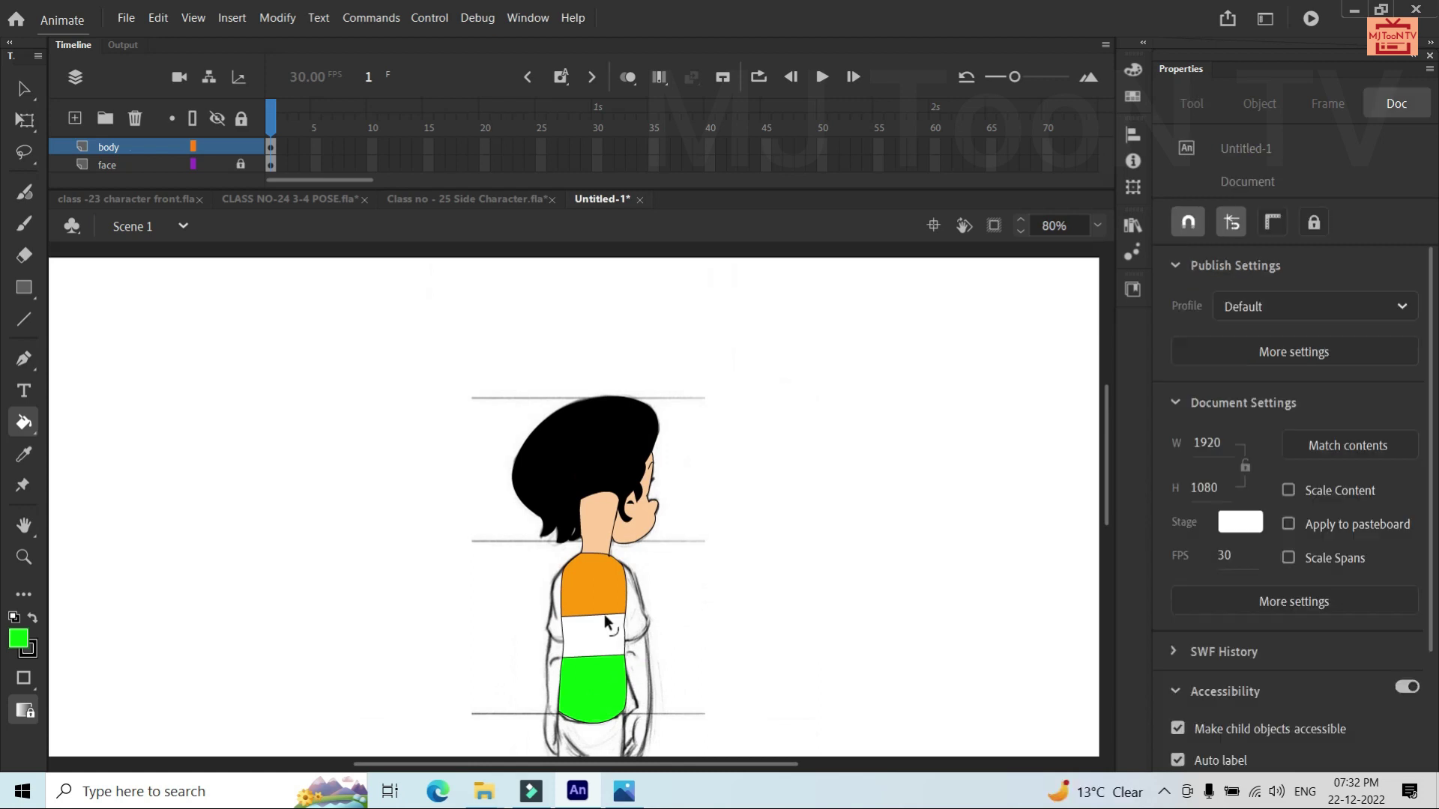
{"action": "left_click", "coordinate": [602, 615]}
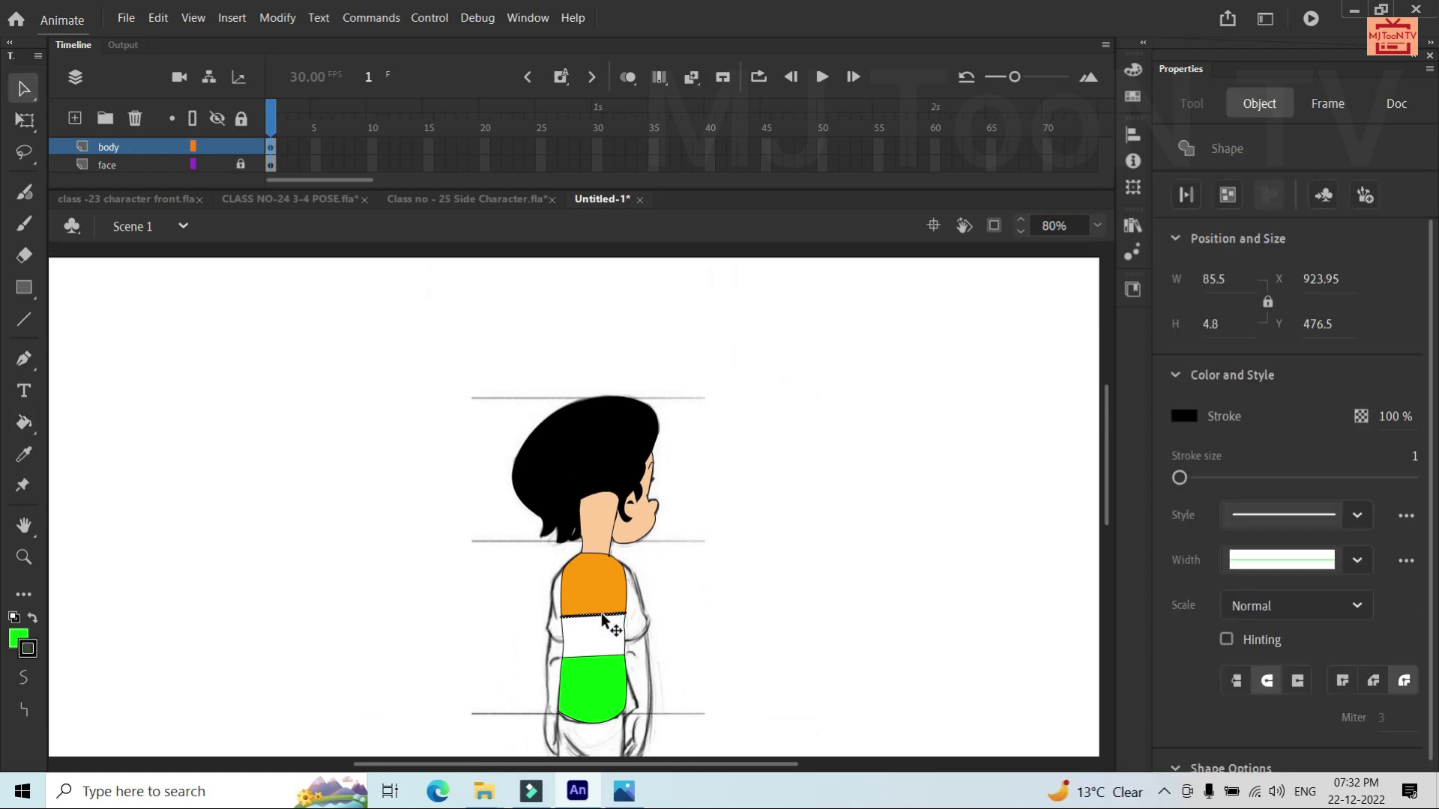
{"action": "key", "text": "Delete"}
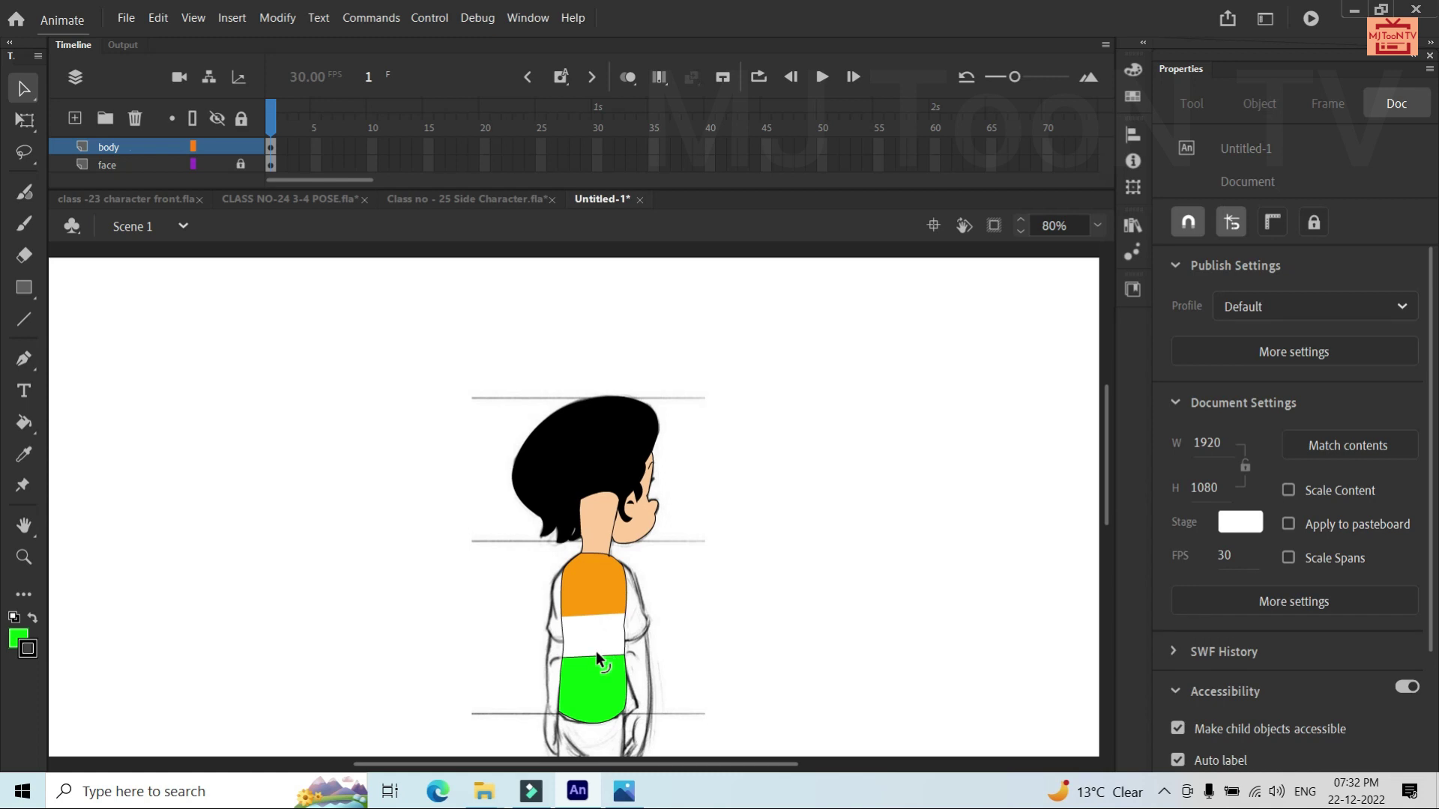
{"action": "left_click", "coordinate": [596, 650]}
{"action": "key", "text": "Delete"}
{"action": "left_click", "coordinate": [270, 147]}
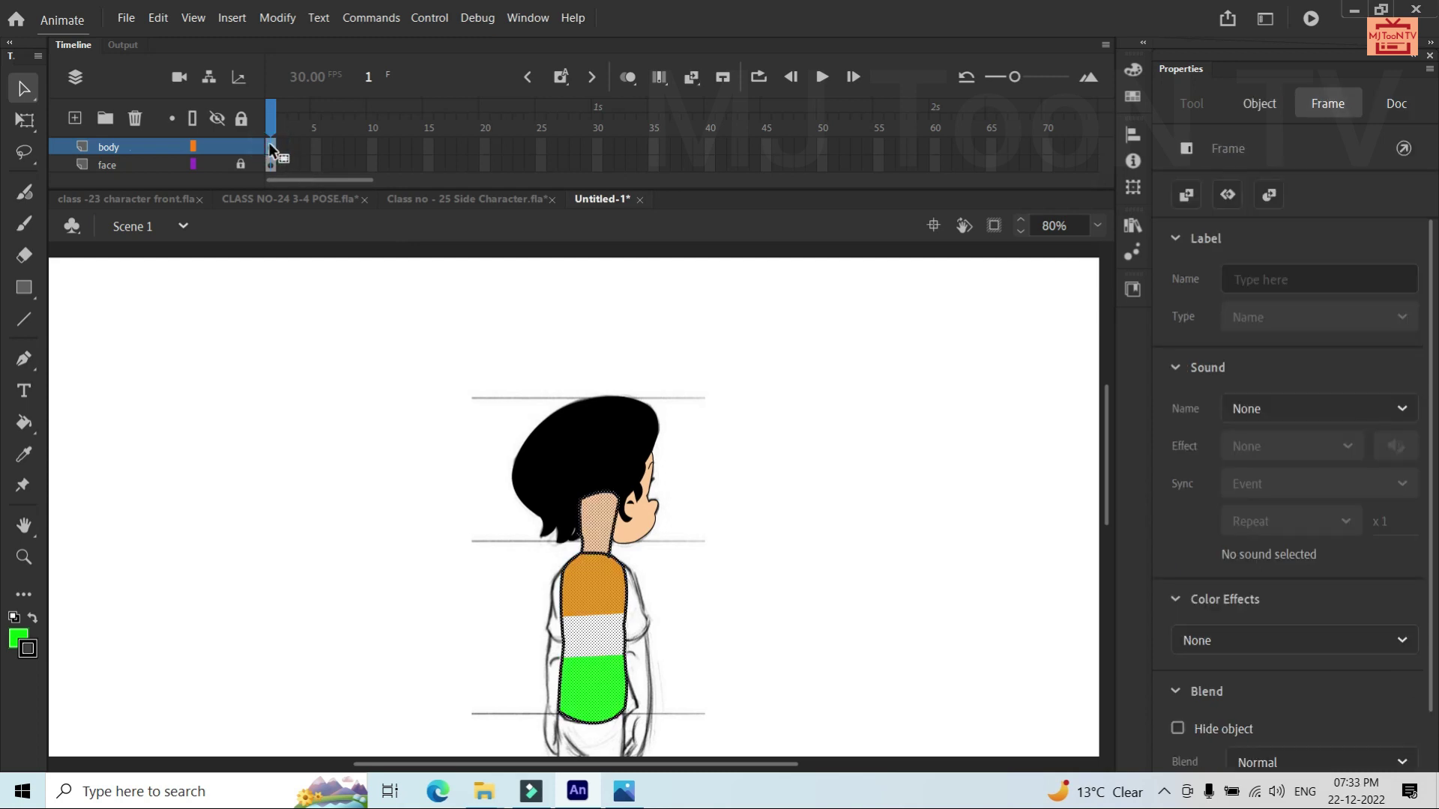
{"action": "key", "text": "F8"}
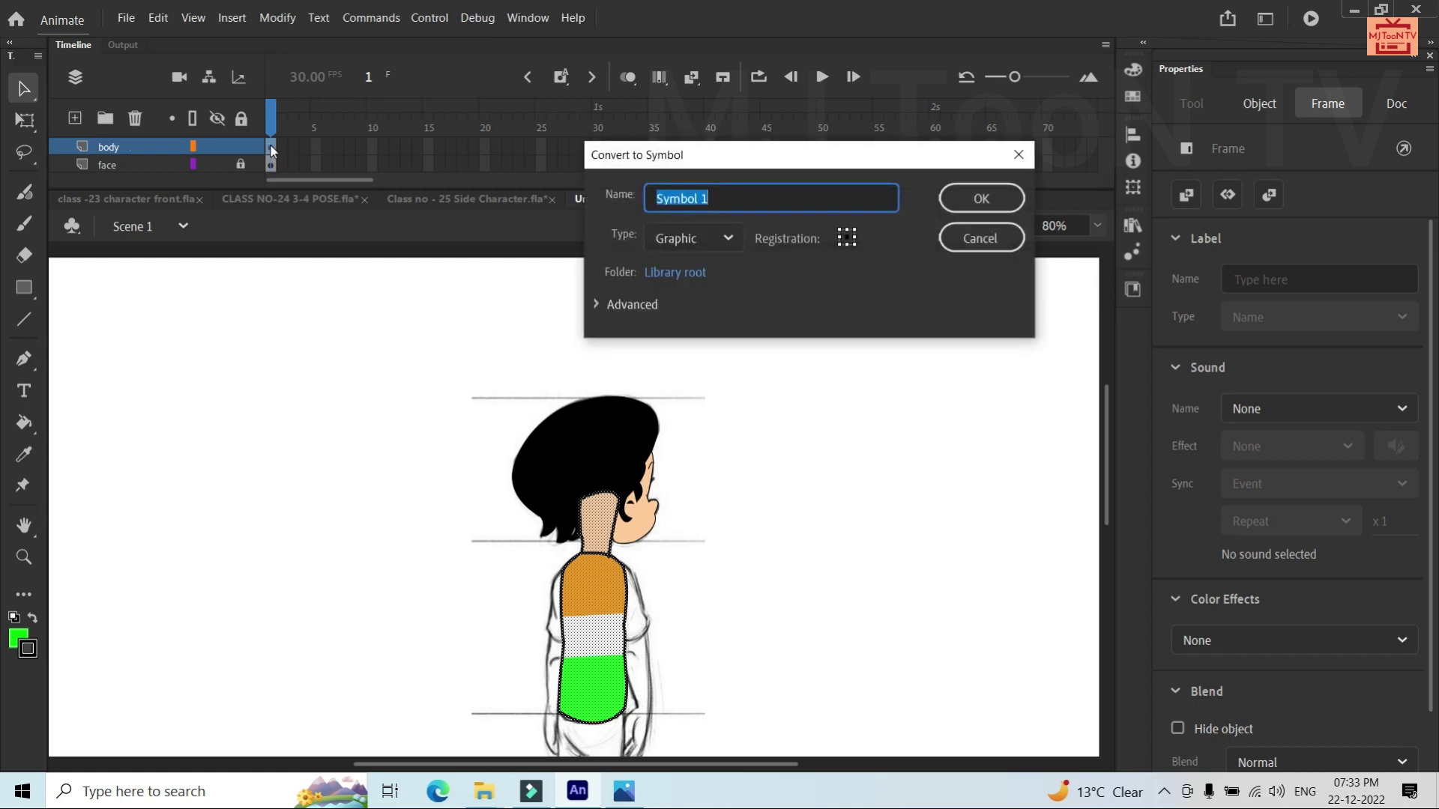
{"action": "left_click", "coordinate": [1018, 155]}
{"action": "left_click", "coordinate": [935, 451]}
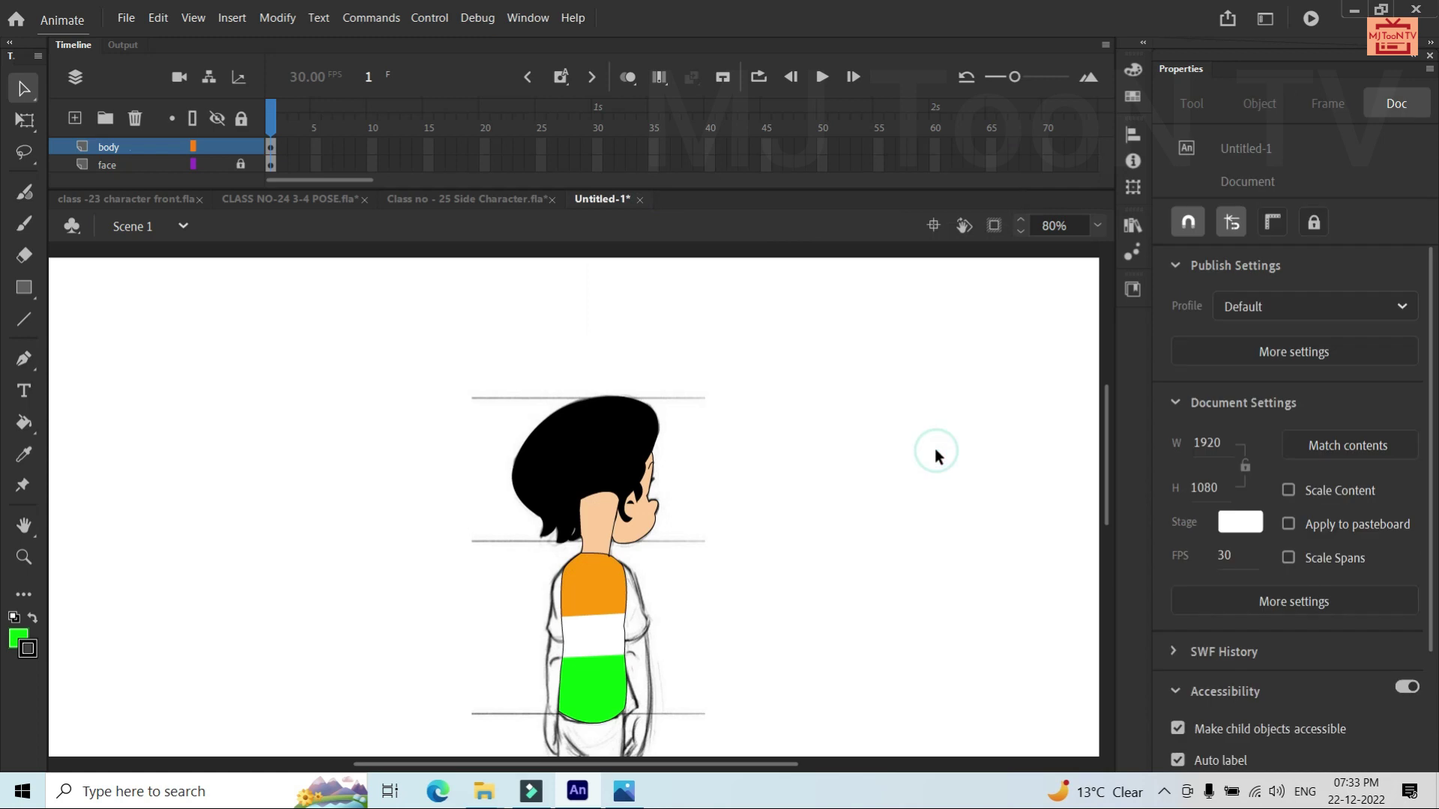
Add a new layer named hand above the body layer, lock the body layer, and make the hand layer's first frame active
{"action": "left_click", "coordinate": [75, 118]}
{"action": "double_click", "coordinate": [104, 145]}
{"action": "type", "text": "hand"}
{"action": "key", "text": "Return"}
{"action": "left_click", "coordinate": [241, 164]}
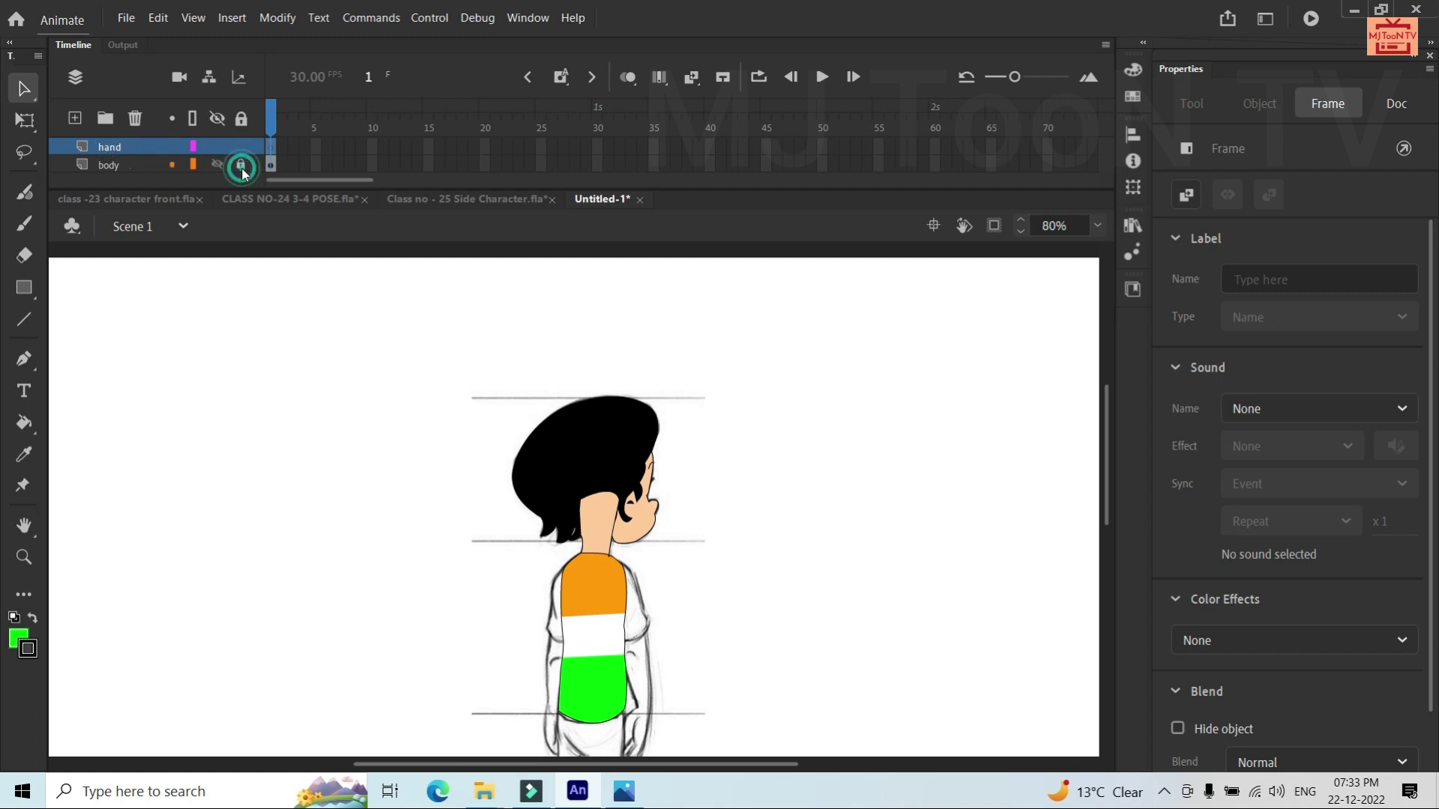
{"action": "left_click", "coordinate": [272, 147]}
Trace the near sleeve's outer edge with the Pen tool from the shoulder down to the sleeve's lower corner
{"action": "key", "text": "p"}
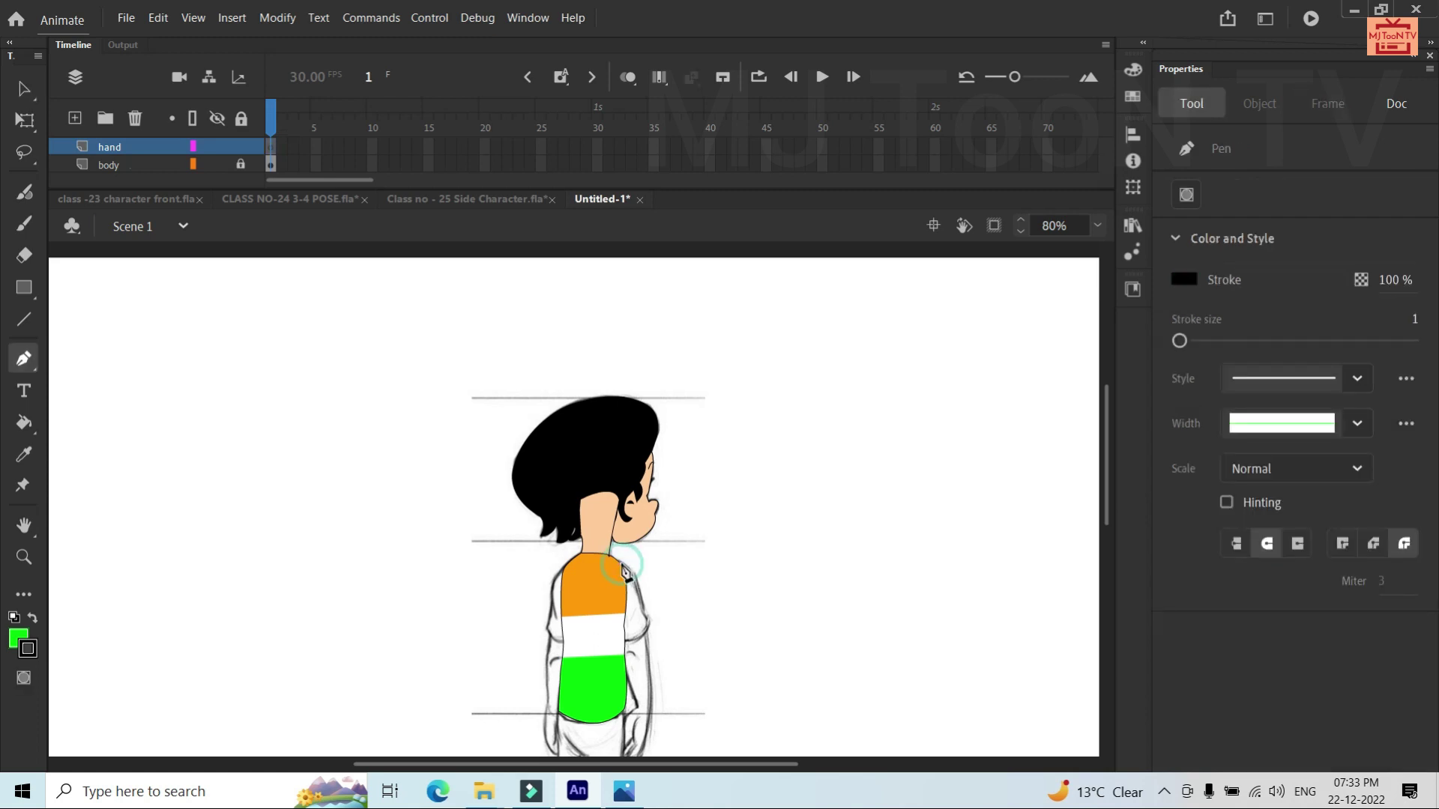
{"action": "left_click", "coordinate": [648, 625]}
{"action": "left_click_drag", "start_coordinate": [647, 626], "coordinate": [654, 673]}
{"action": "left_click", "coordinate": [648, 625]}
{"action": "left_click", "coordinate": [626, 644]}
{"action": "left_click_drag", "start_coordinate": [625, 634], "coordinate": [599, 636]}
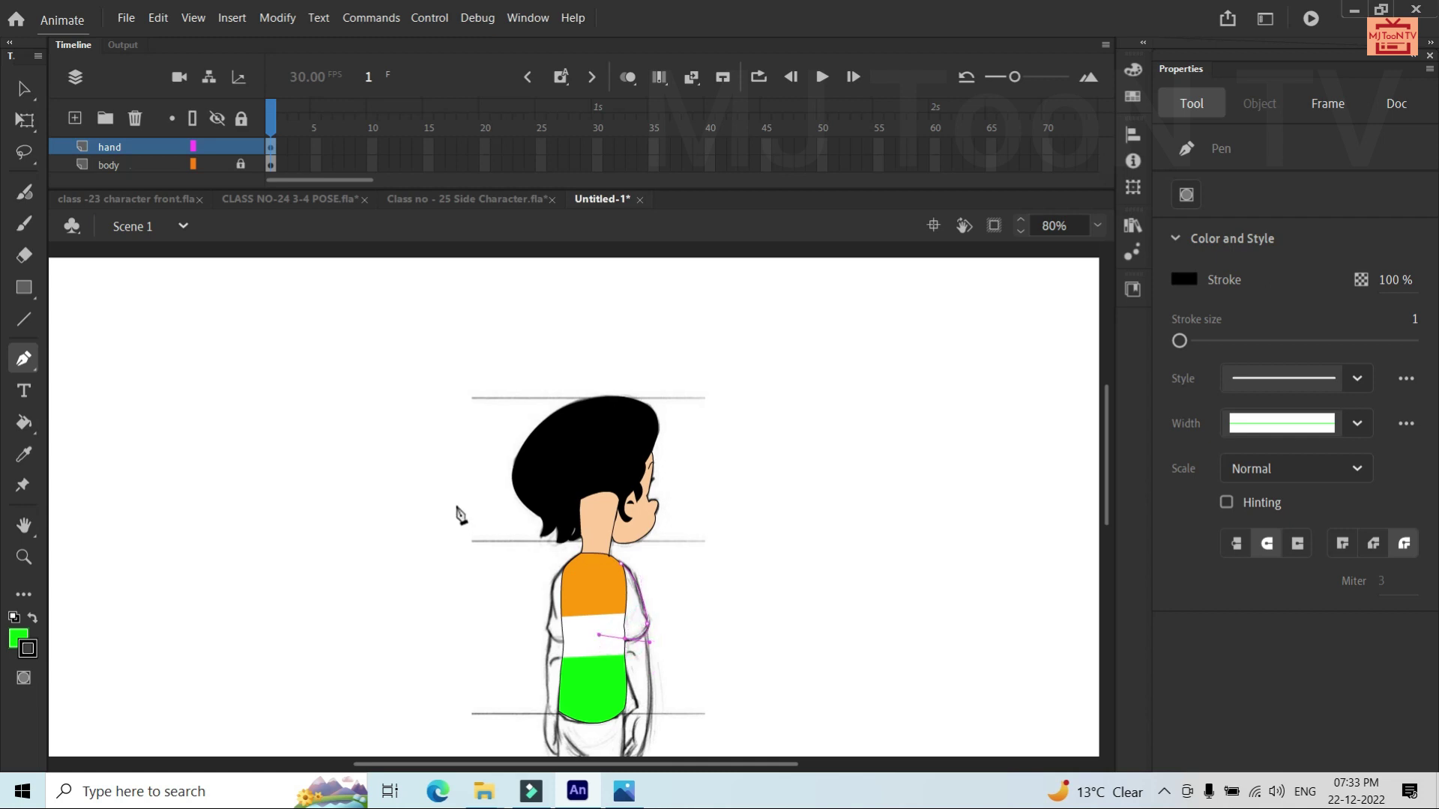
Hide the body layer and finish the sleeve outline along its hem and up the inner curve to the shoulder
{"action": "left_click", "coordinate": [217, 164]}
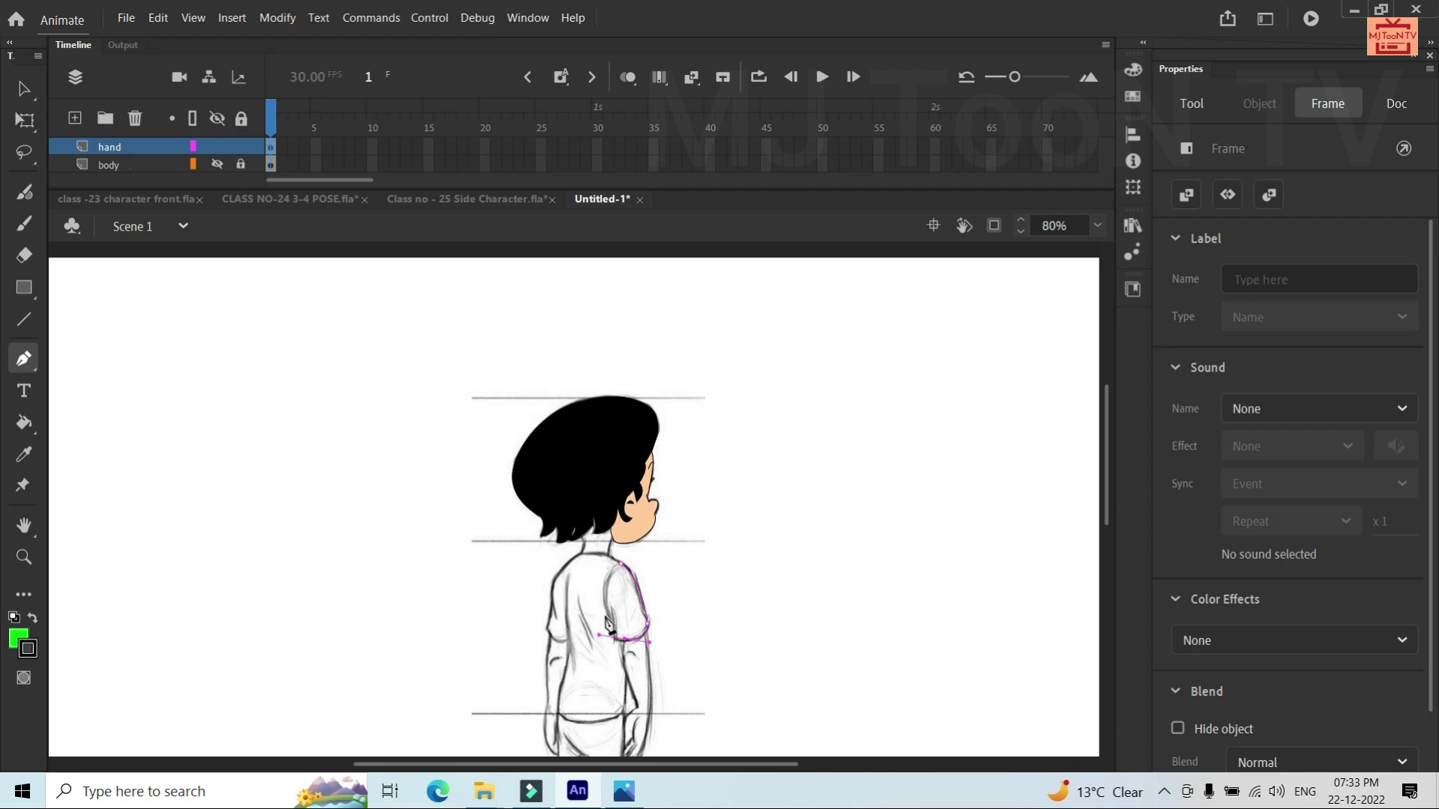
{"action": "left_click", "coordinate": [614, 642]}
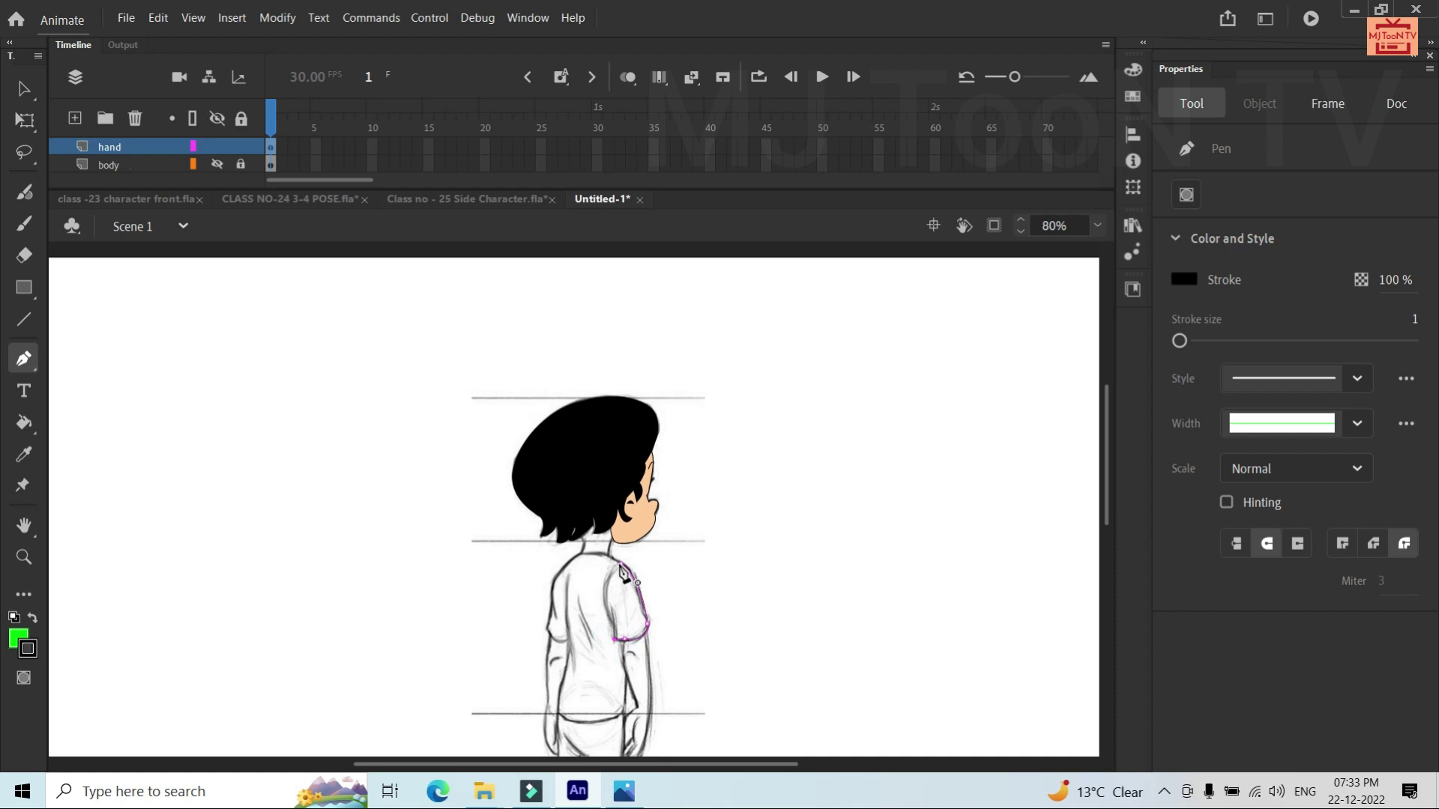
{"action": "left_click", "coordinate": [621, 566]}
{"action": "left_click", "coordinate": [578, 572]}
{"action": "left_click_drag", "start_coordinate": [665, 560], "coordinate": [656, 560]}
{"action": "key", "text": "v"}
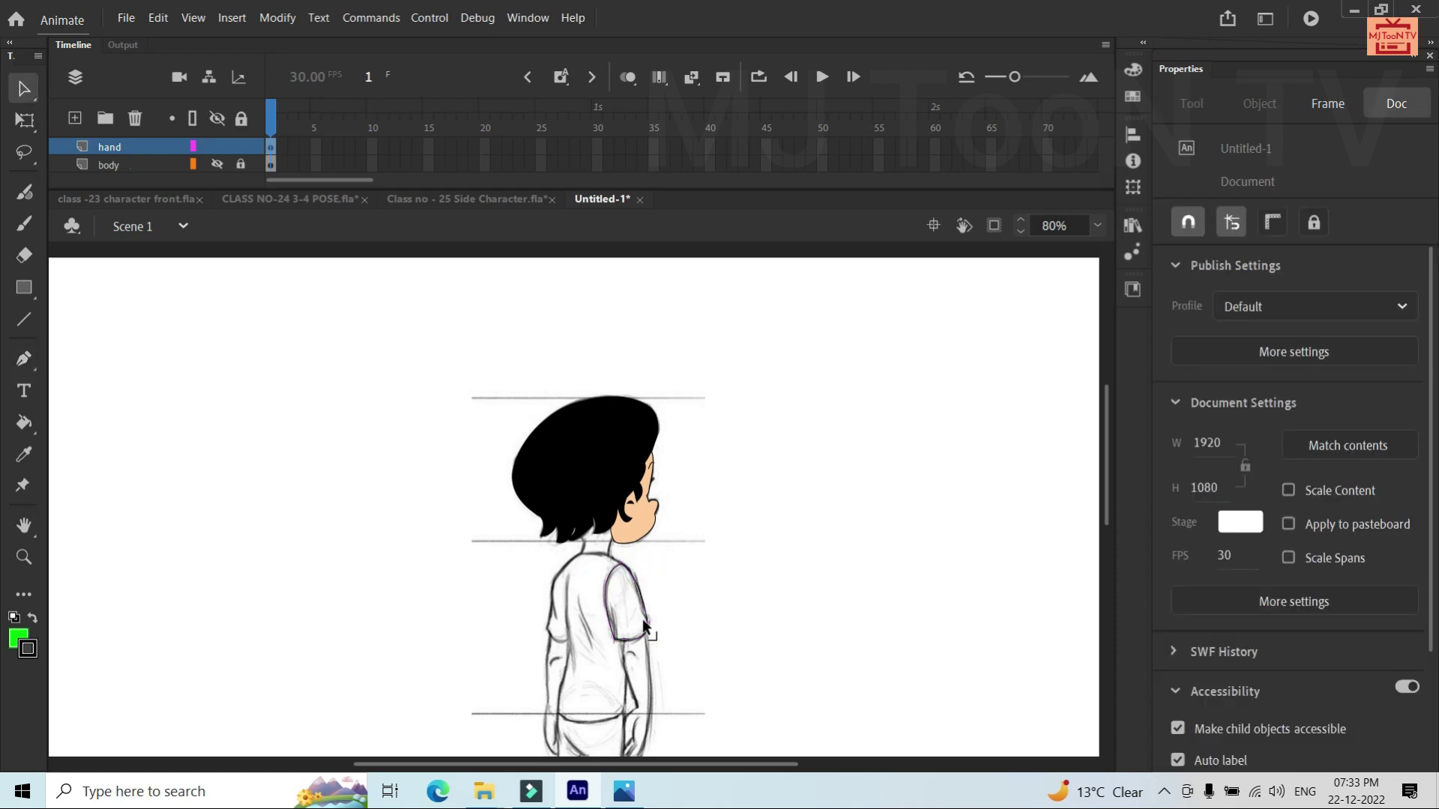
Trace a short arm section with a rounded lower end below the sleeve's hem using the Pen tool
{"action": "scroll", "coordinate": [641, 618], "scroll_direction": "up", "scroll_amount": 2}
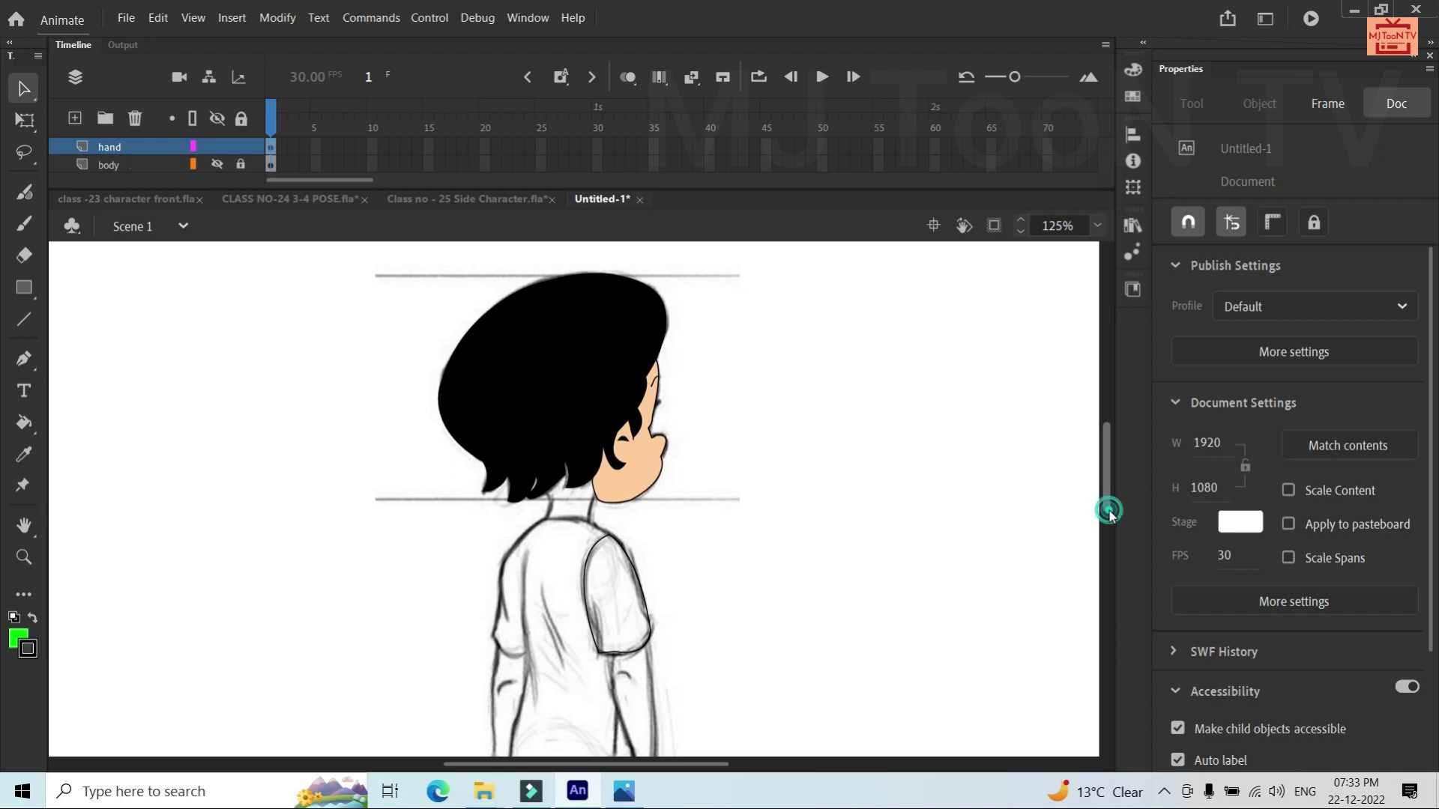
{"action": "left_click_drag", "start_coordinate": [1106, 510], "coordinate": [1109, 523]}
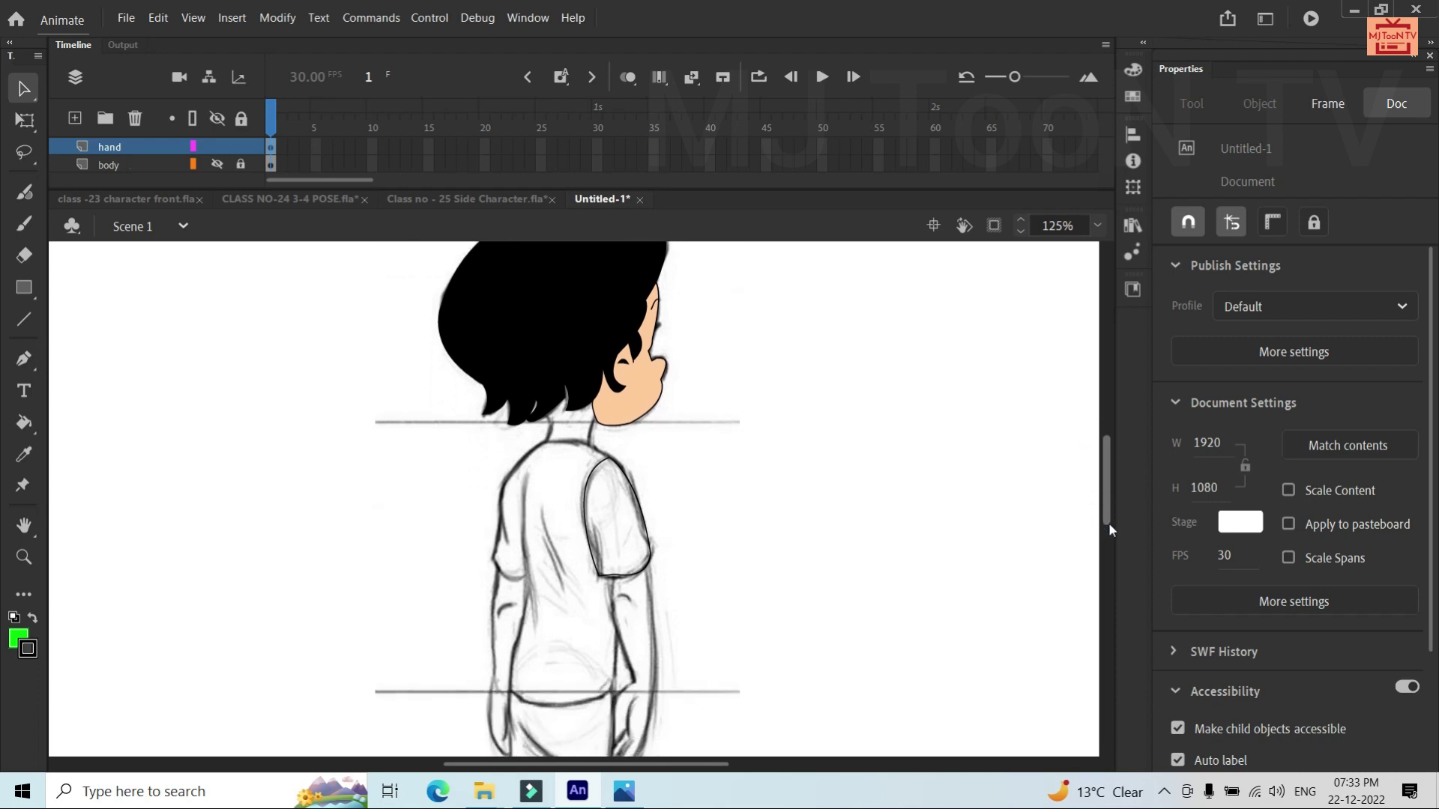
{"action": "left_click", "coordinate": [611, 578]}
{"action": "key", "text": "p"}
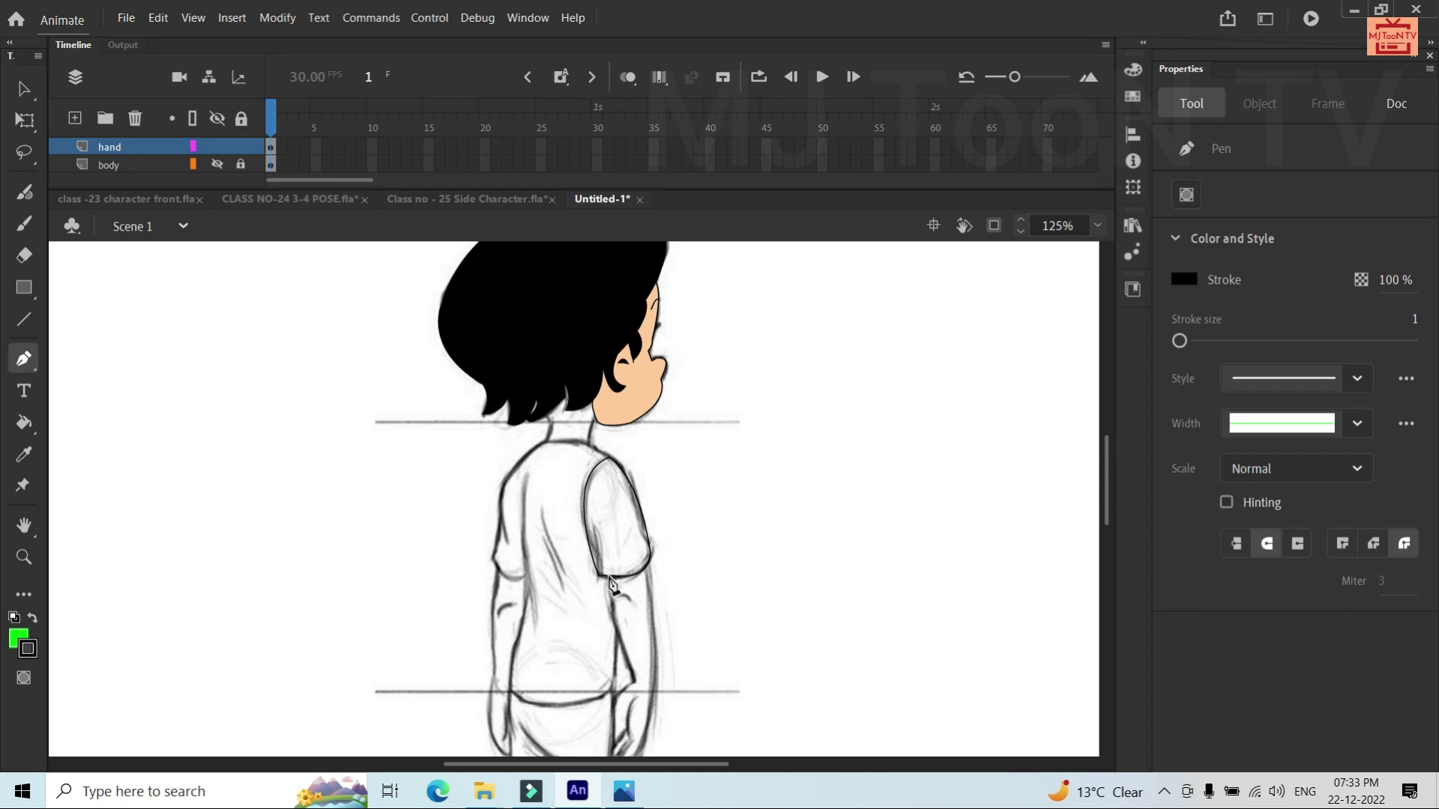
{"action": "left_click", "coordinate": [610, 579]}
{"action": "left_click", "coordinate": [611, 577]}
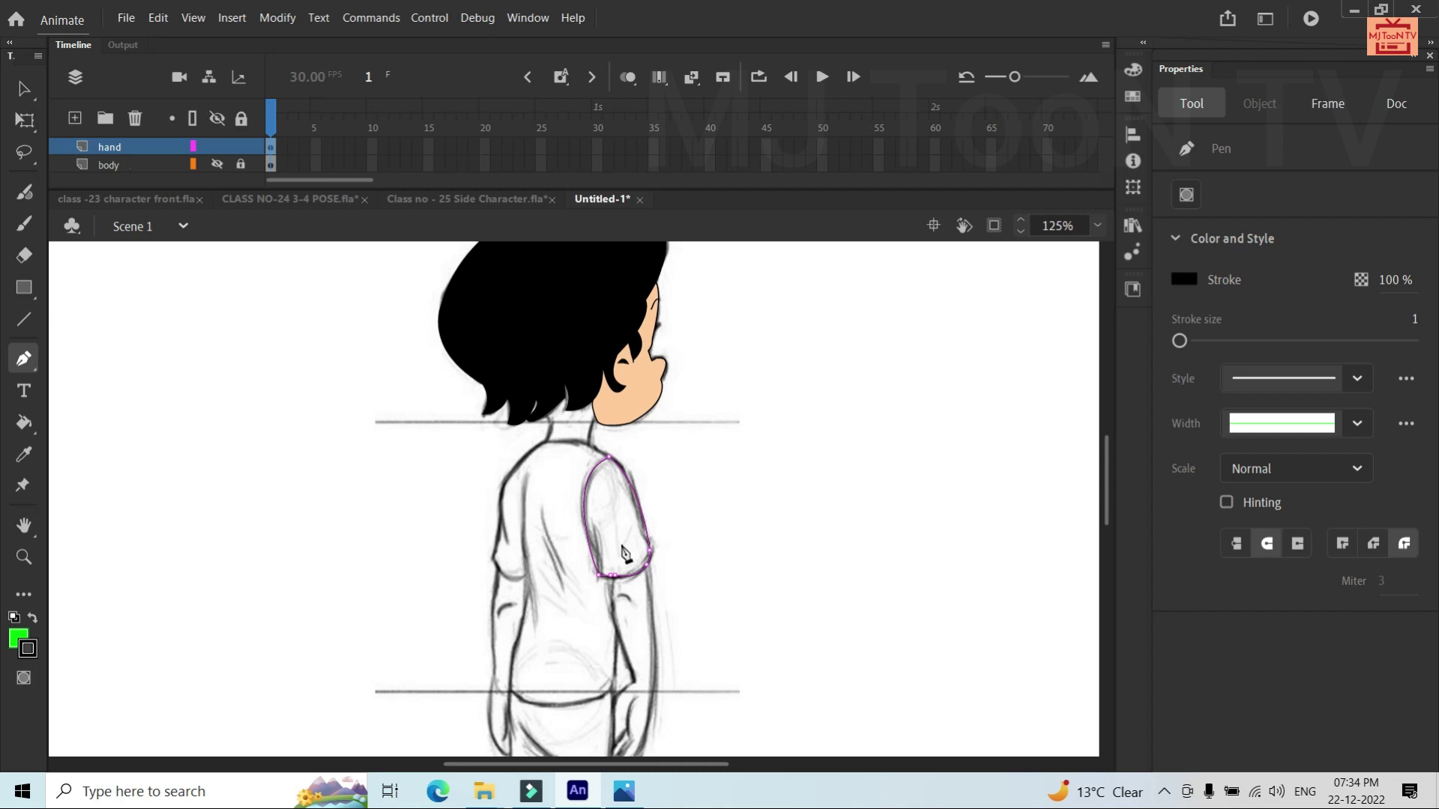
{"action": "left_click", "coordinate": [612, 604]}
{"action": "left_click_drag", "start_coordinate": [651, 599], "coordinate": [660, 567]}
{"action": "left_click", "coordinate": [652, 598]}
{"action": "left_click", "coordinate": [644, 566]}
{"action": "key", "text": "v"}
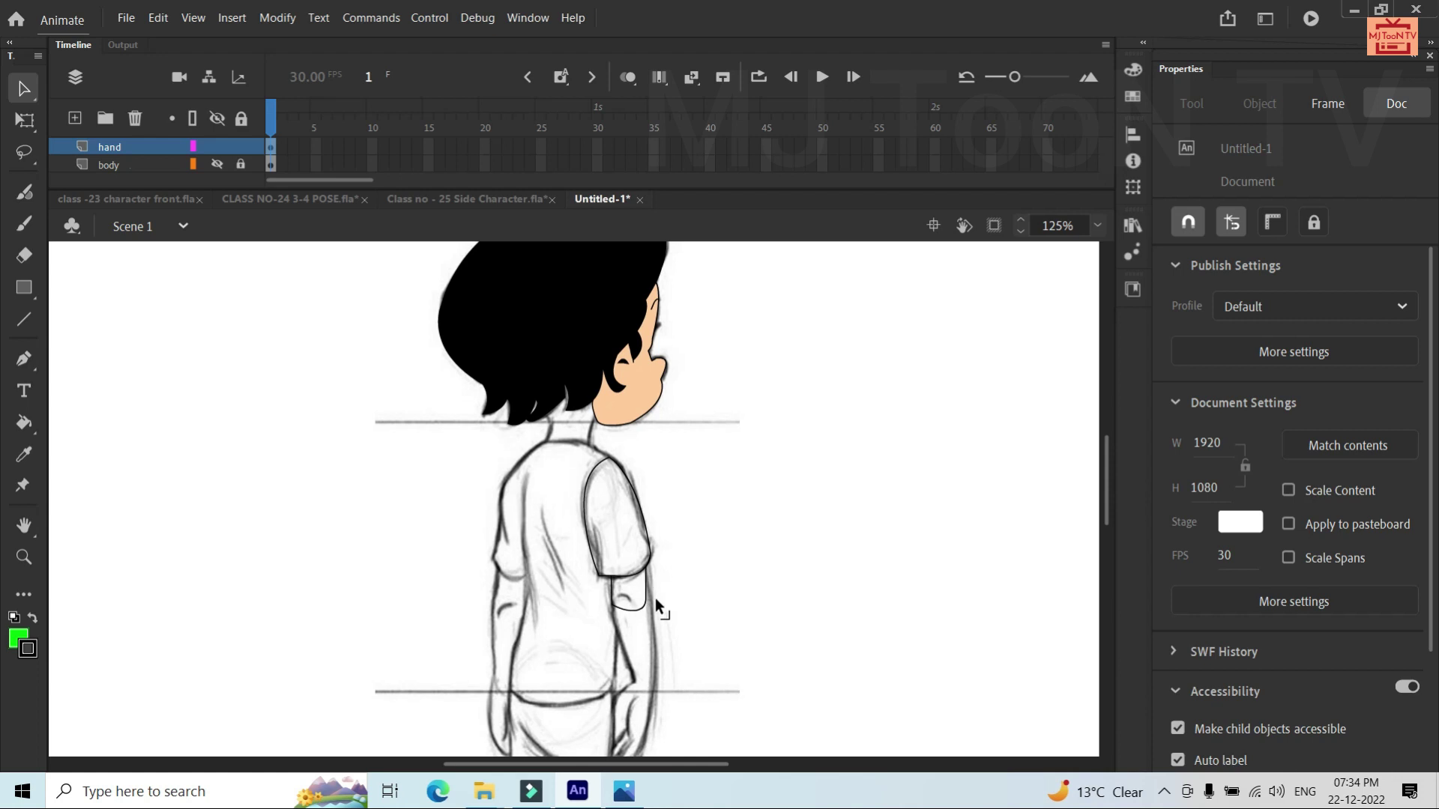
{"action": "left_click", "coordinate": [659, 598]}
Show the body layer and fill the near sleeve with the orange sampled from the shirt's upper band
{"action": "left_click", "coordinate": [217, 164]}
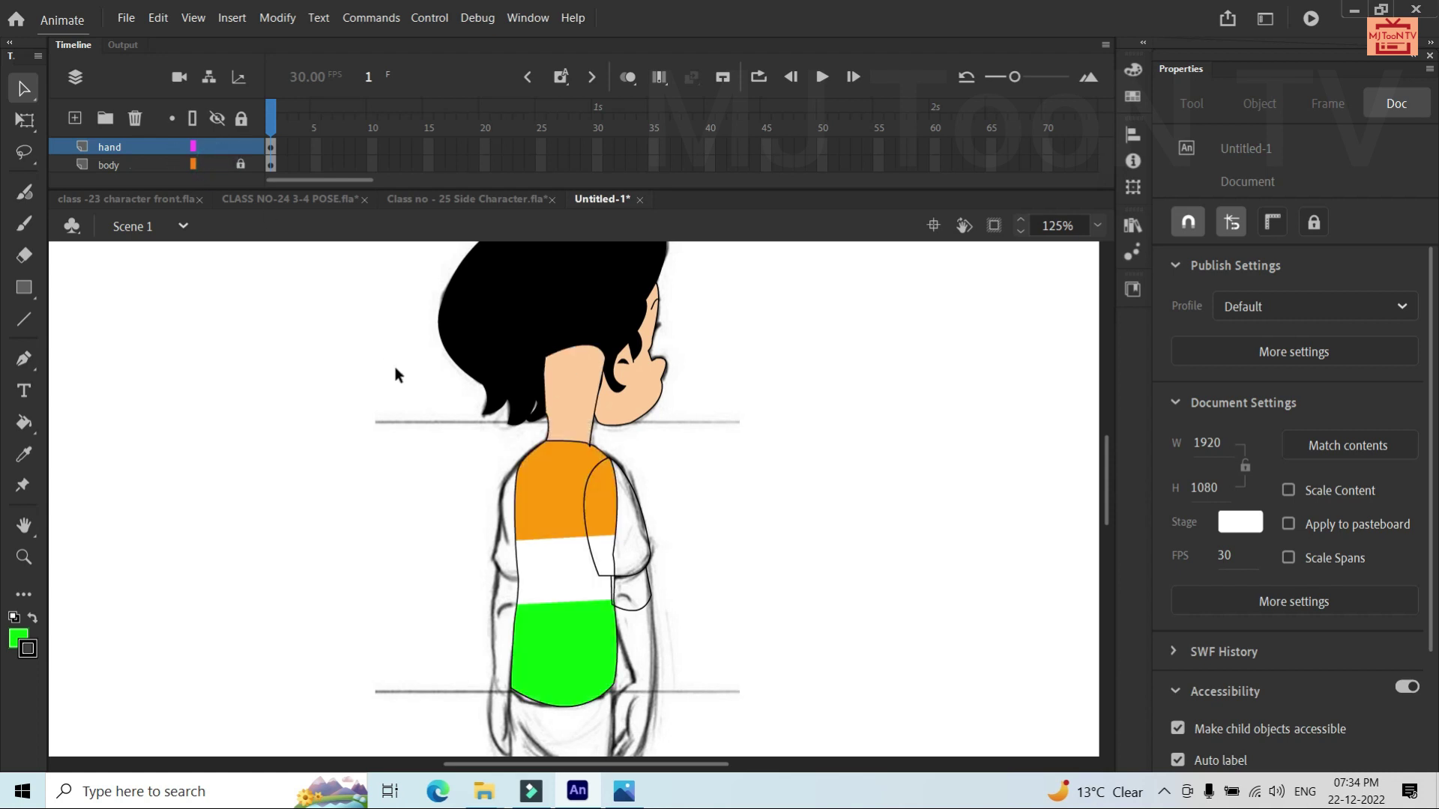
{"action": "key", "text": "i"}
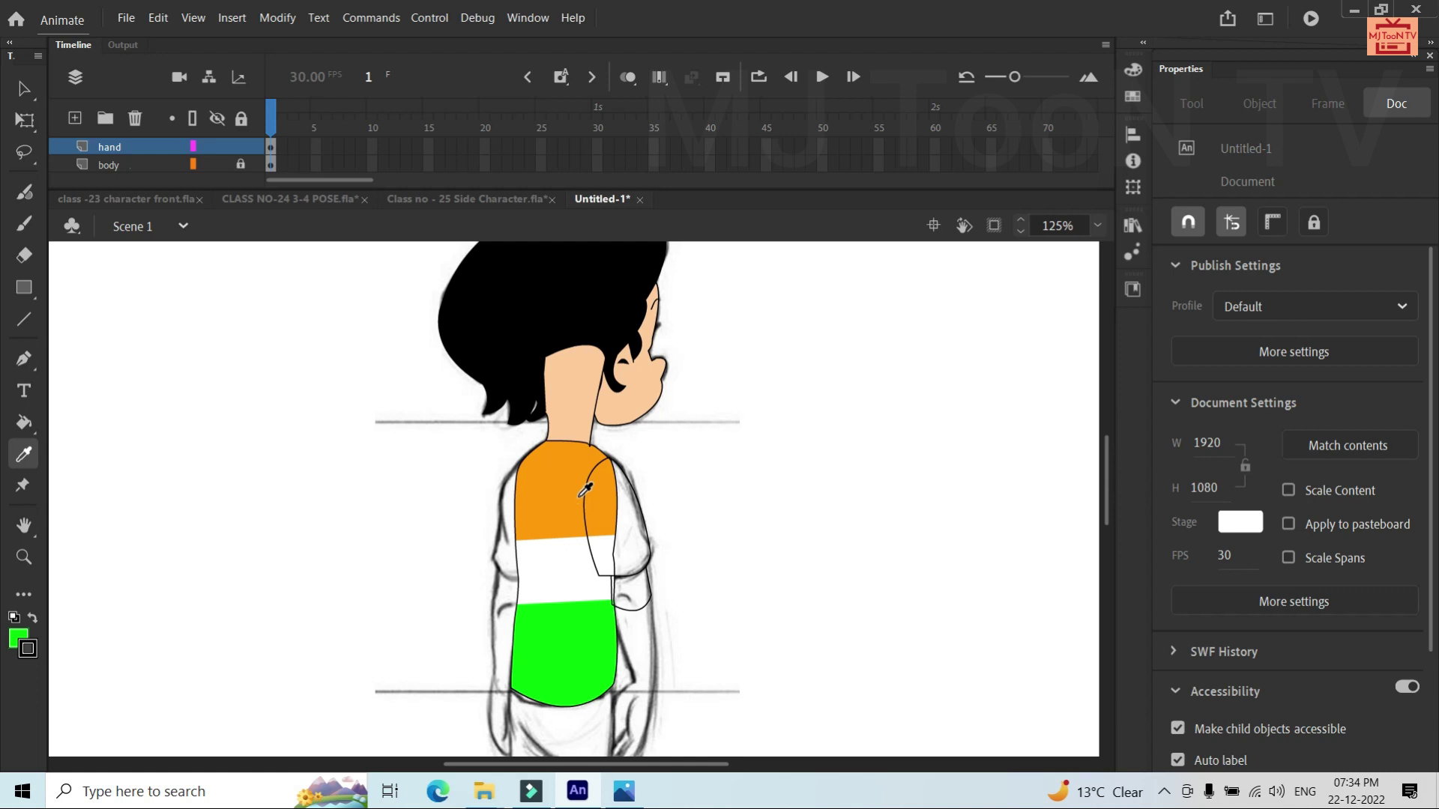
{"action": "left_click", "coordinate": [559, 486]}
{"action": "left_click", "coordinate": [637, 500]}
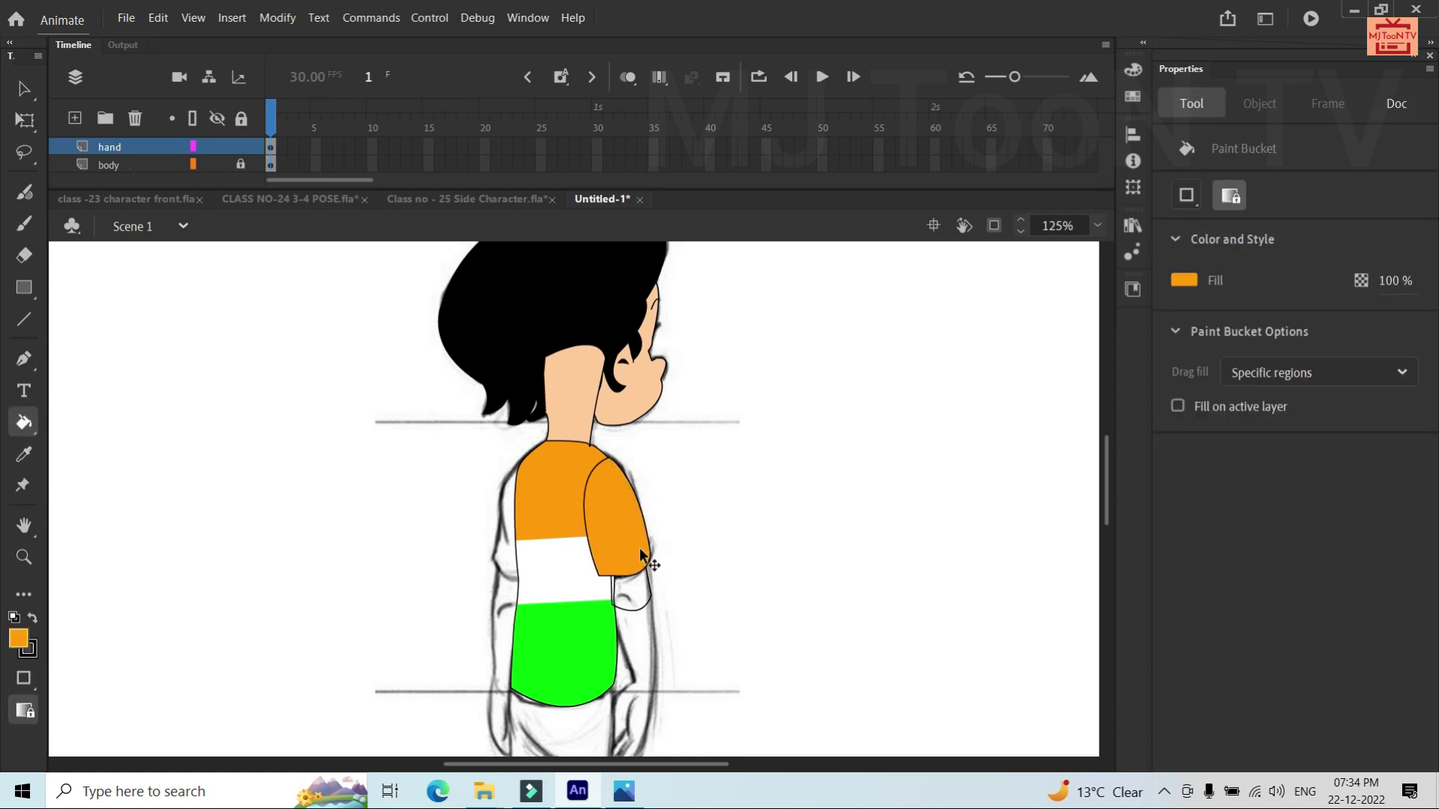
{"action": "key", "text": "v"}
Fill the arm section below the near sleeve with the skin tone sampled from the neck
{"action": "key", "text": "i"}
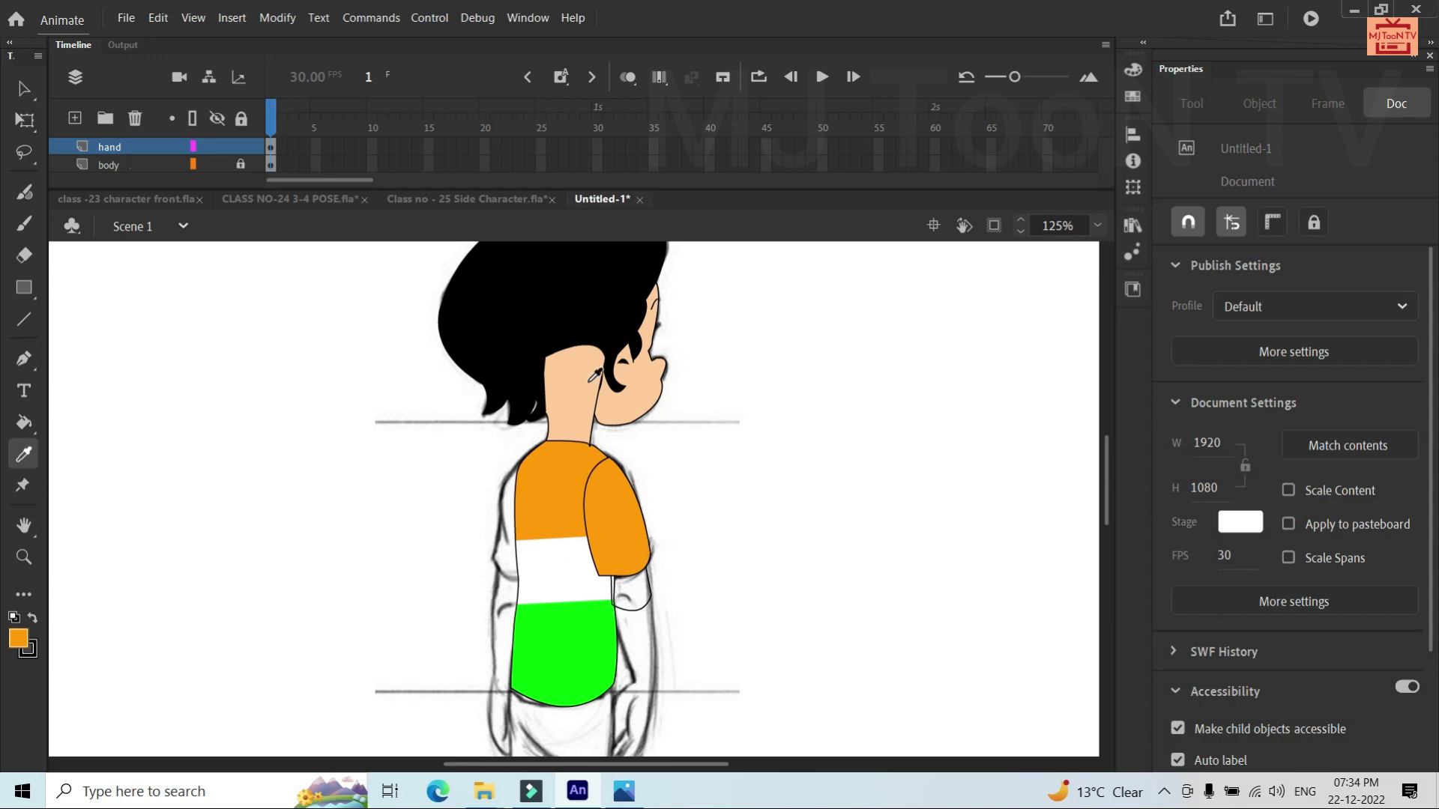
{"action": "left_click", "coordinate": [590, 380]}
{"action": "left_click", "coordinate": [641, 598]}
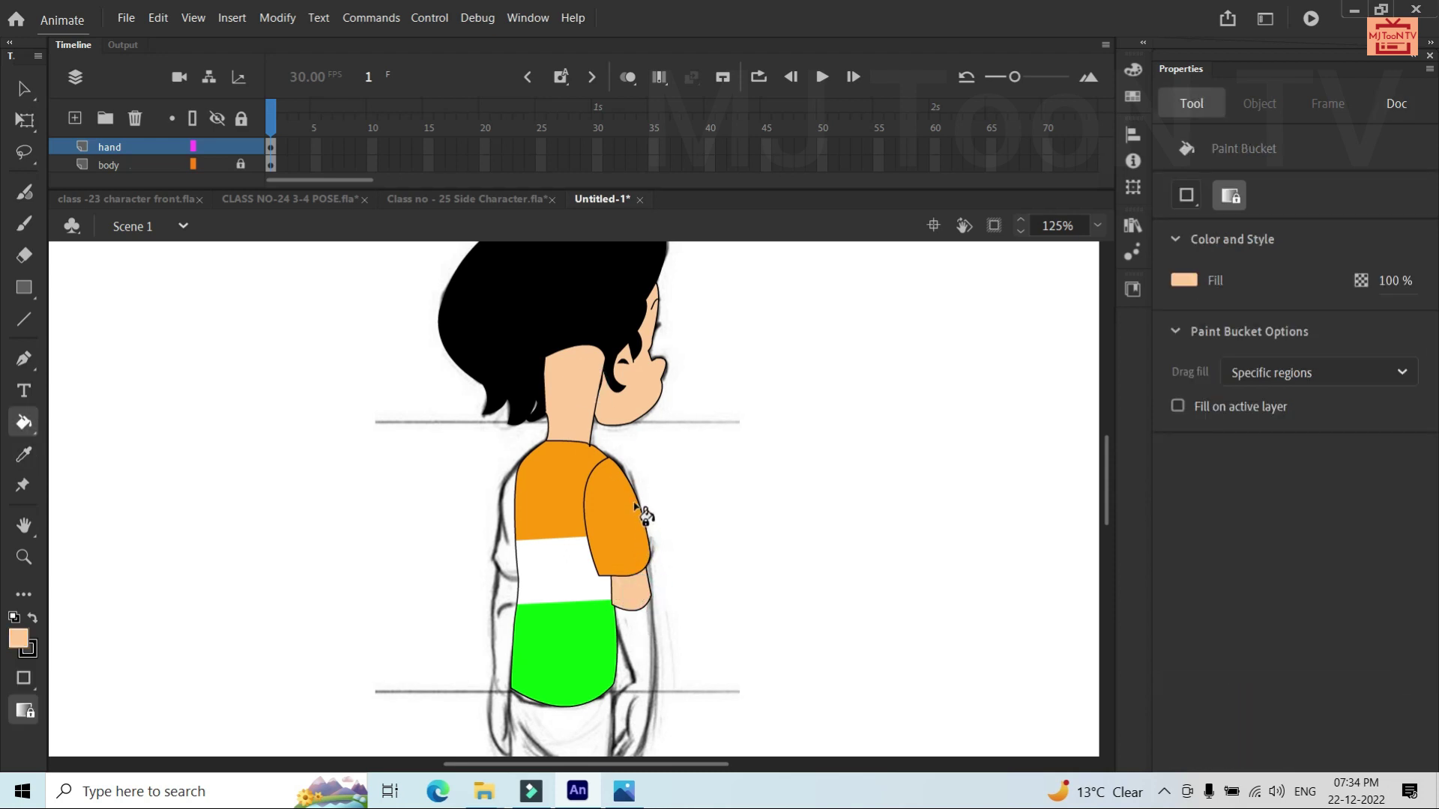
Try stacking the body layer beneath the face layer, directly above sample, and return it above the face layer
{"action": "mouse_move", "coordinate": [108, 155]}
{"action": "key", "text": "v"}
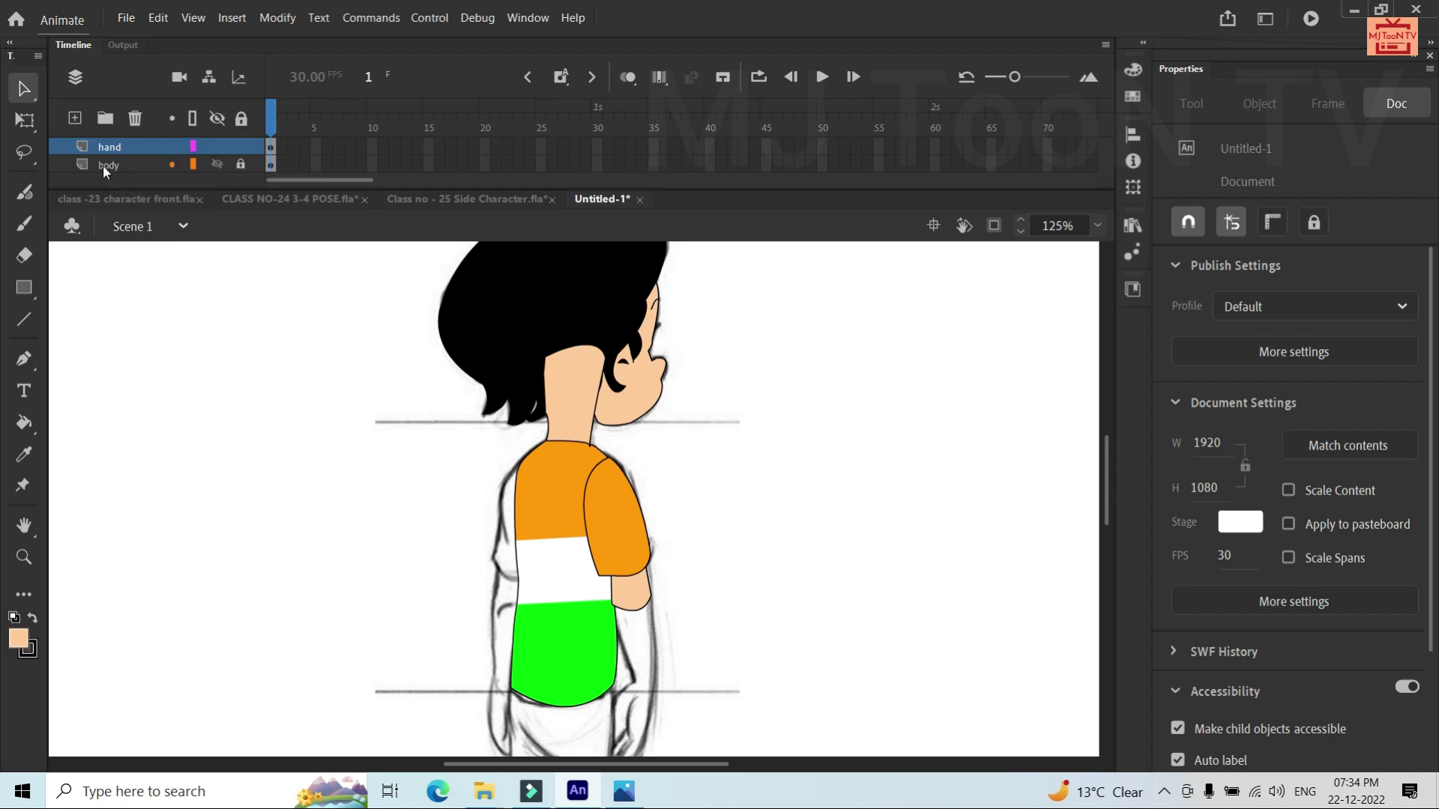
{"action": "left_click_drag", "start_coordinate": [102, 165], "coordinate": [120, 142]}
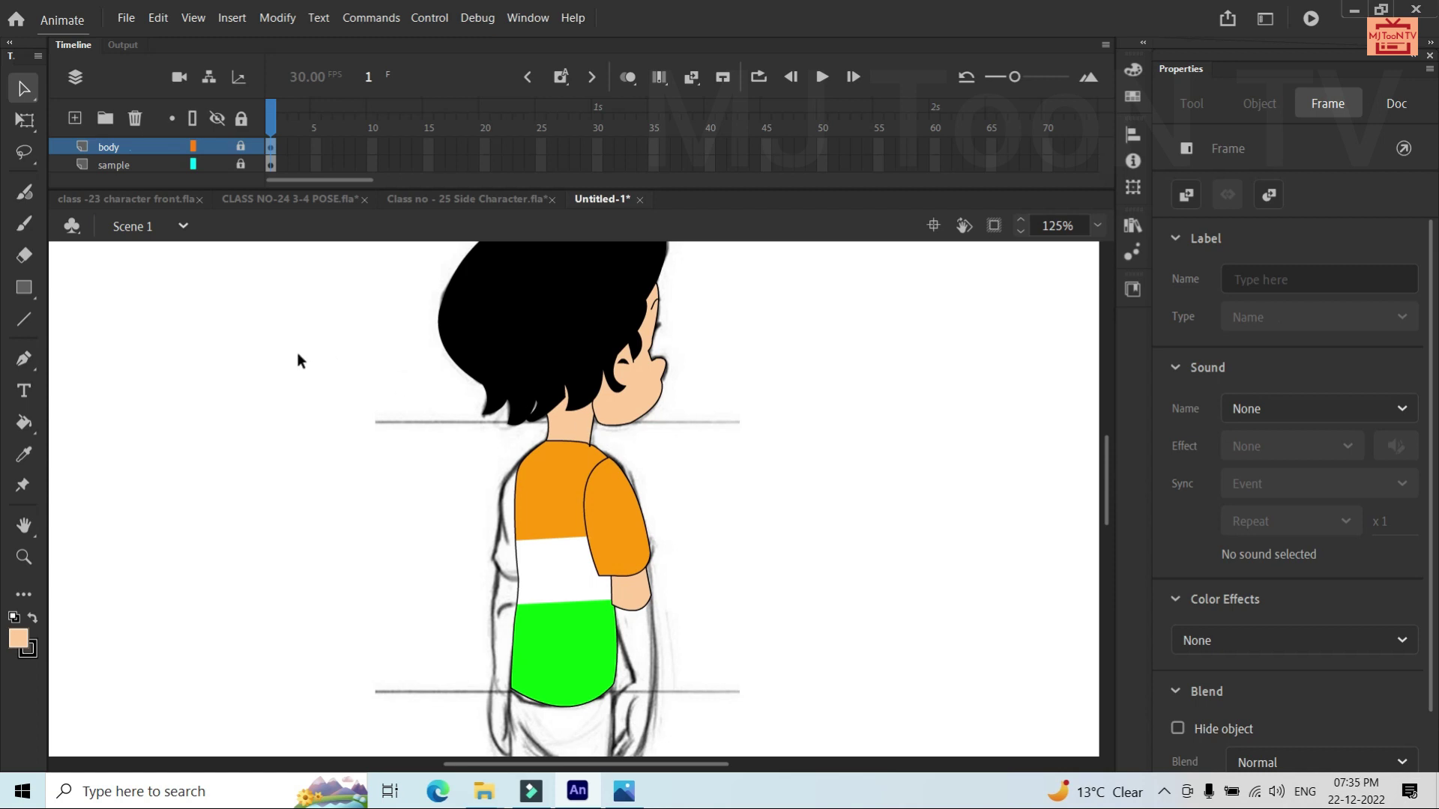
{"action": "mouse_move", "coordinate": [118, 147]}
{"action": "left_mouse_down"}
{"action": "mouse_move", "coordinate": [118, 133]}
{"action": "mouse_move", "coordinate": [119, 151]}
{"action": "left_mouse_up"}
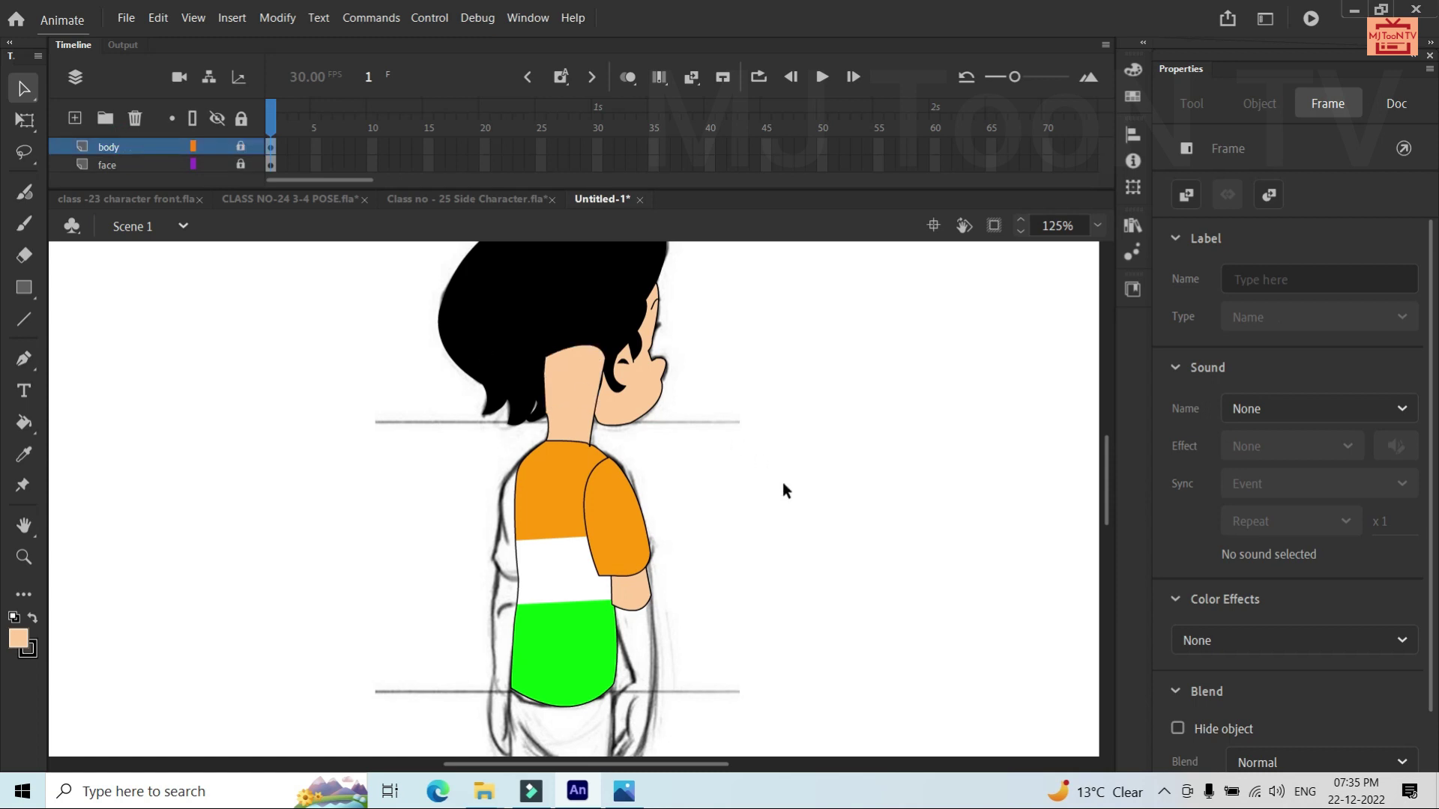
{"action": "left_click", "coordinate": [724, 595]}
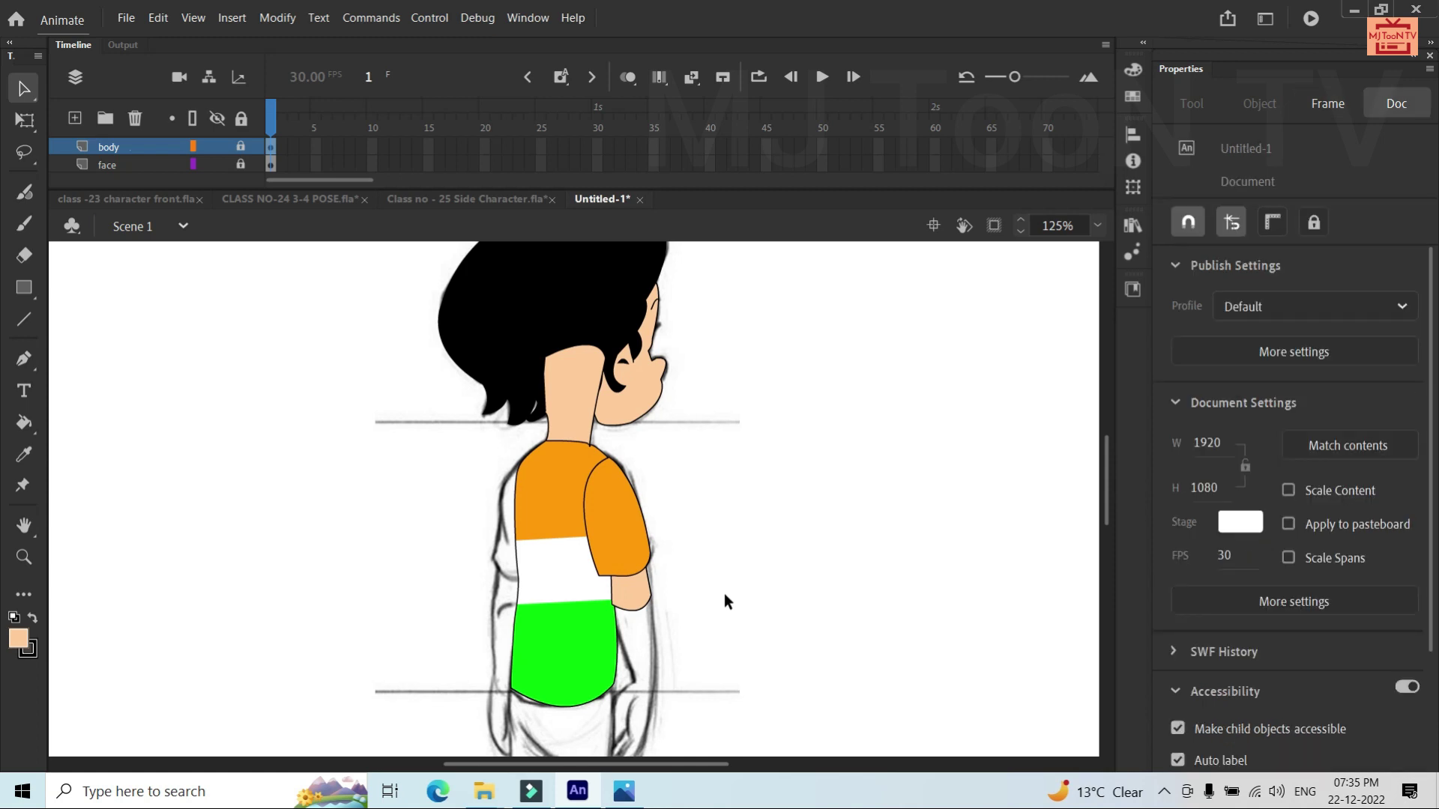
Remove the black outline strokes around the skin-coloured arm section below the near sleeve, including the small leftover pieces
{"action": "left_click", "coordinate": [643, 611]}
{"action": "left_click", "coordinate": [649, 588]}
{"action": "left_click", "coordinate": [609, 583]}
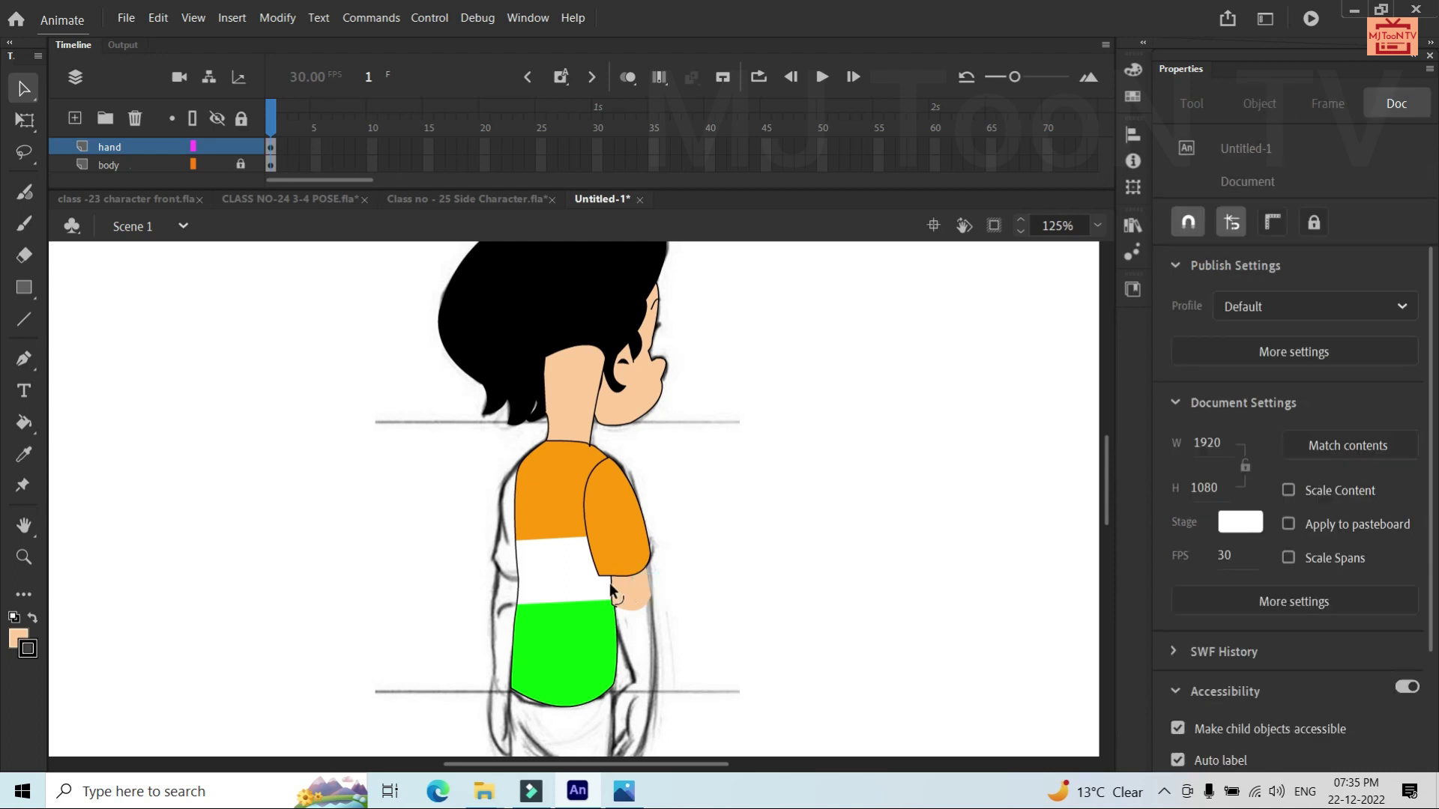
{"action": "left_click", "coordinate": [627, 592]}
{"action": "left_click", "coordinate": [610, 585]}
{"action": "left_click", "coordinate": [613, 608]}
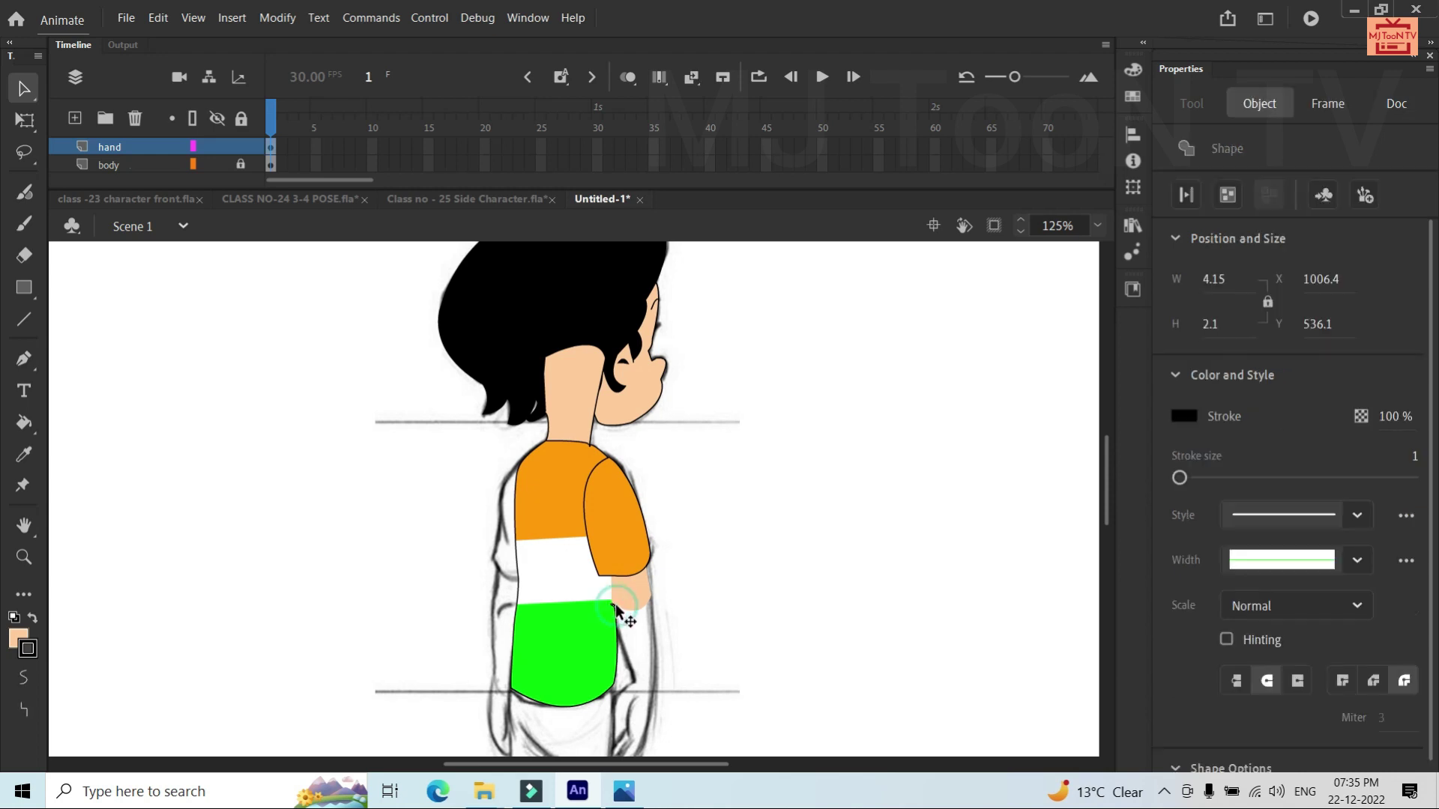
{"action": "left_click", "coordinate": [614, 604]}
Convert the near sleeve and its arm section together into a graphic symbol named hand 11
{"action": "left_click", "coordinate": [628, 598]}
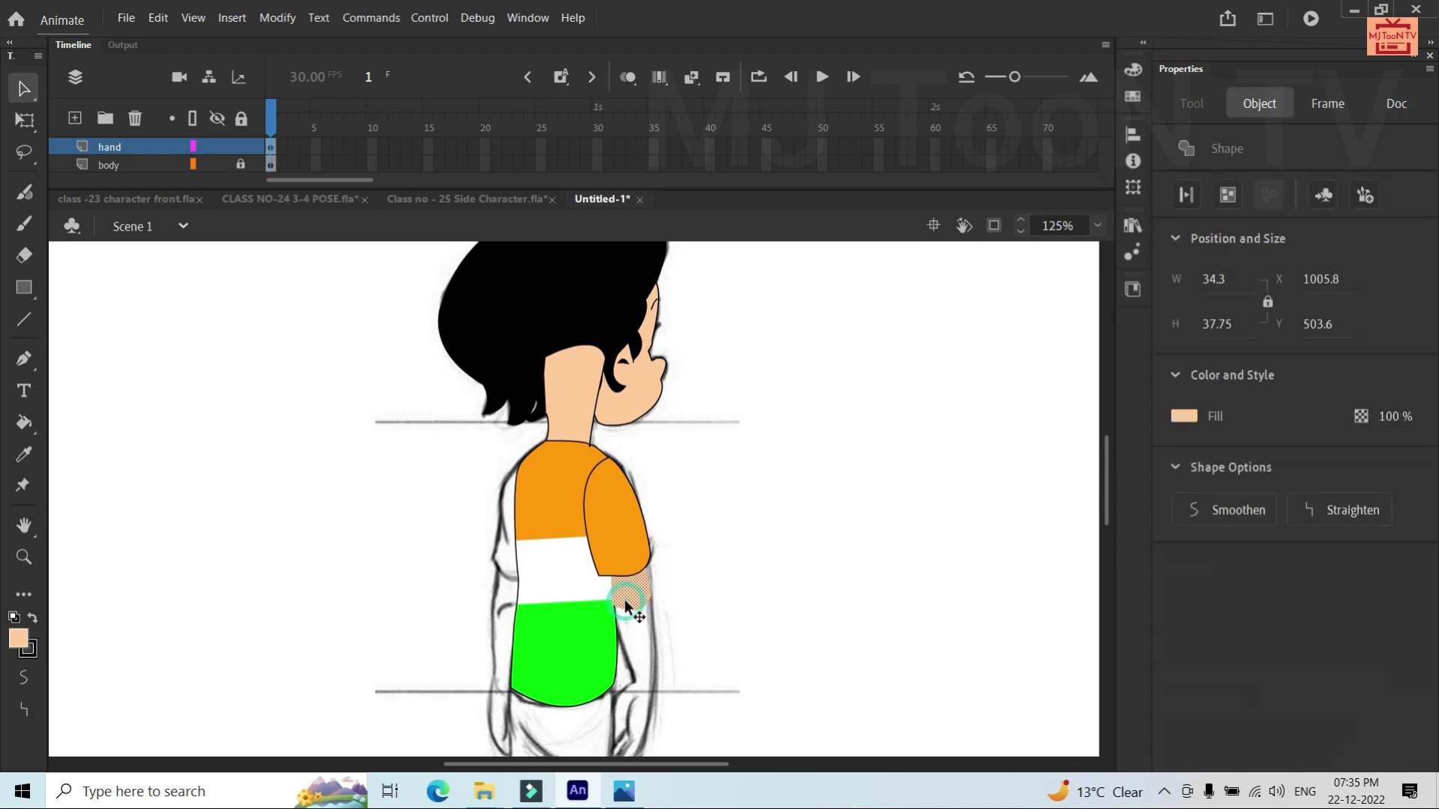
{"action": "double_click", "coordinate": [620, 538], "text": "shift"}
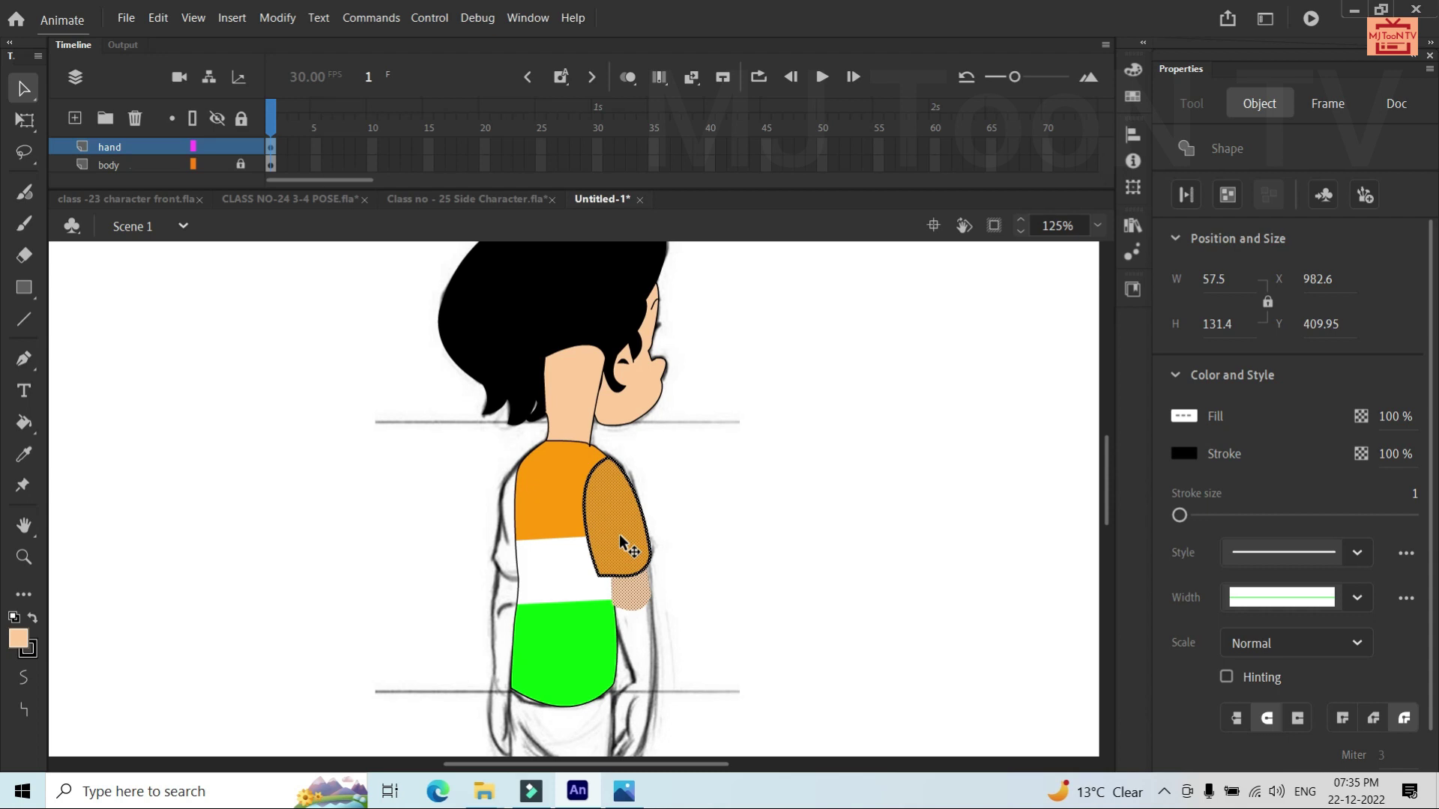
{"action": "key", "text": "F8"}
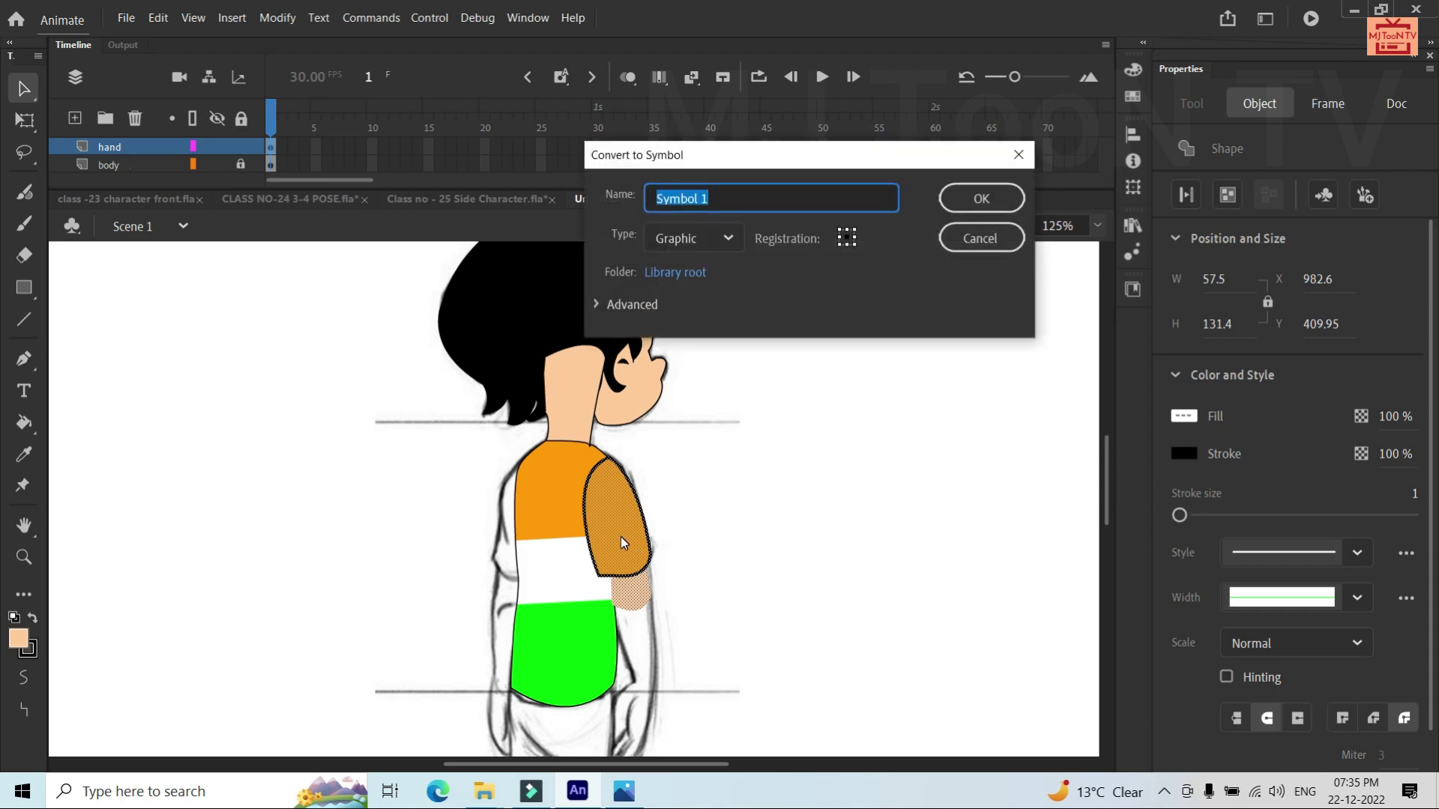
{"action": "key", "text": "BackSpace"}
{"action": "type", "text": "hand 1"}
{"action": "key", "text": "Return"}
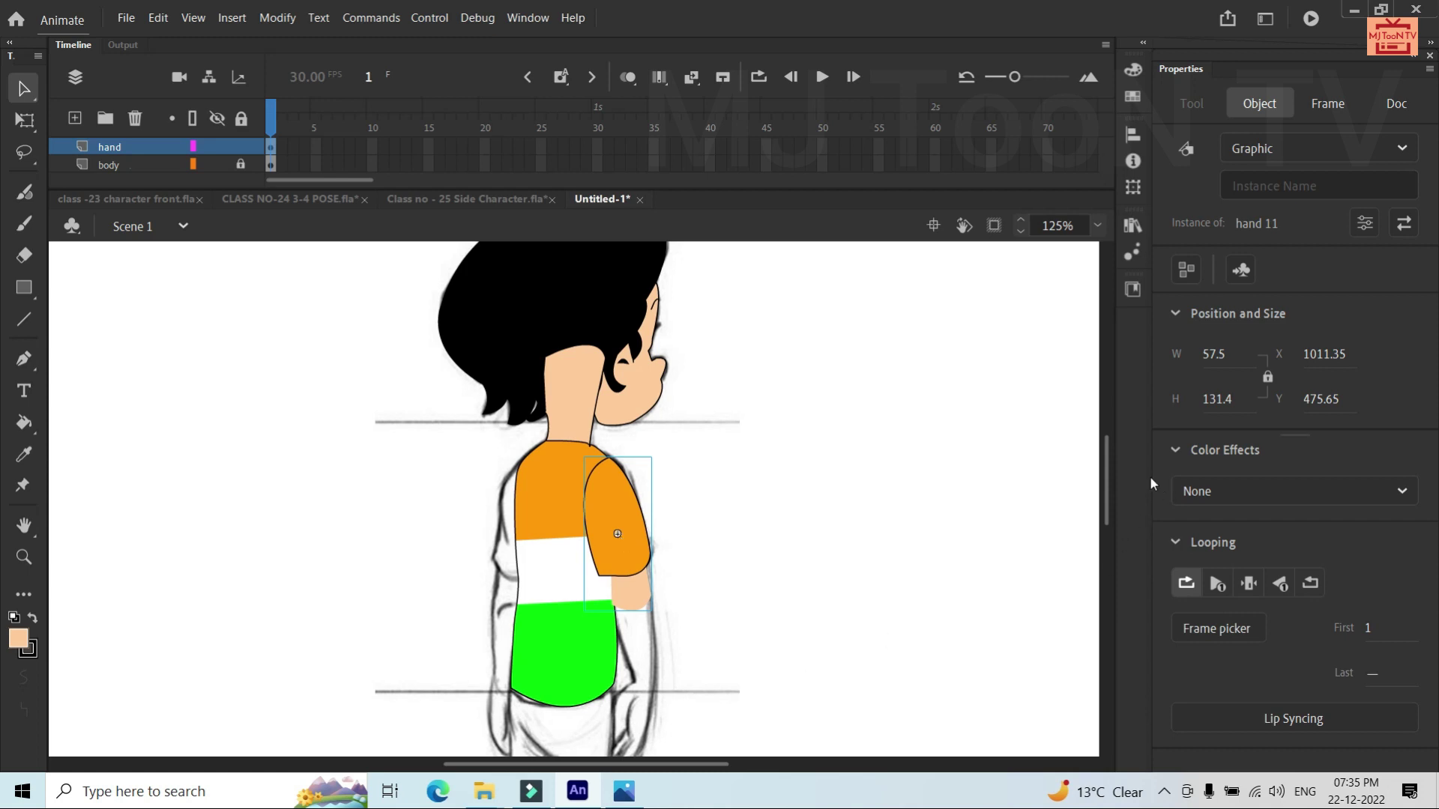
Trace the near forearm with the Pen tool as a closed shape with a rounded lower end and an arched top overlapping the upper arm
{"action": "scroll", "coordinate": [1105, 484], "scroll_direction": "down", "scroll_amount": 3}
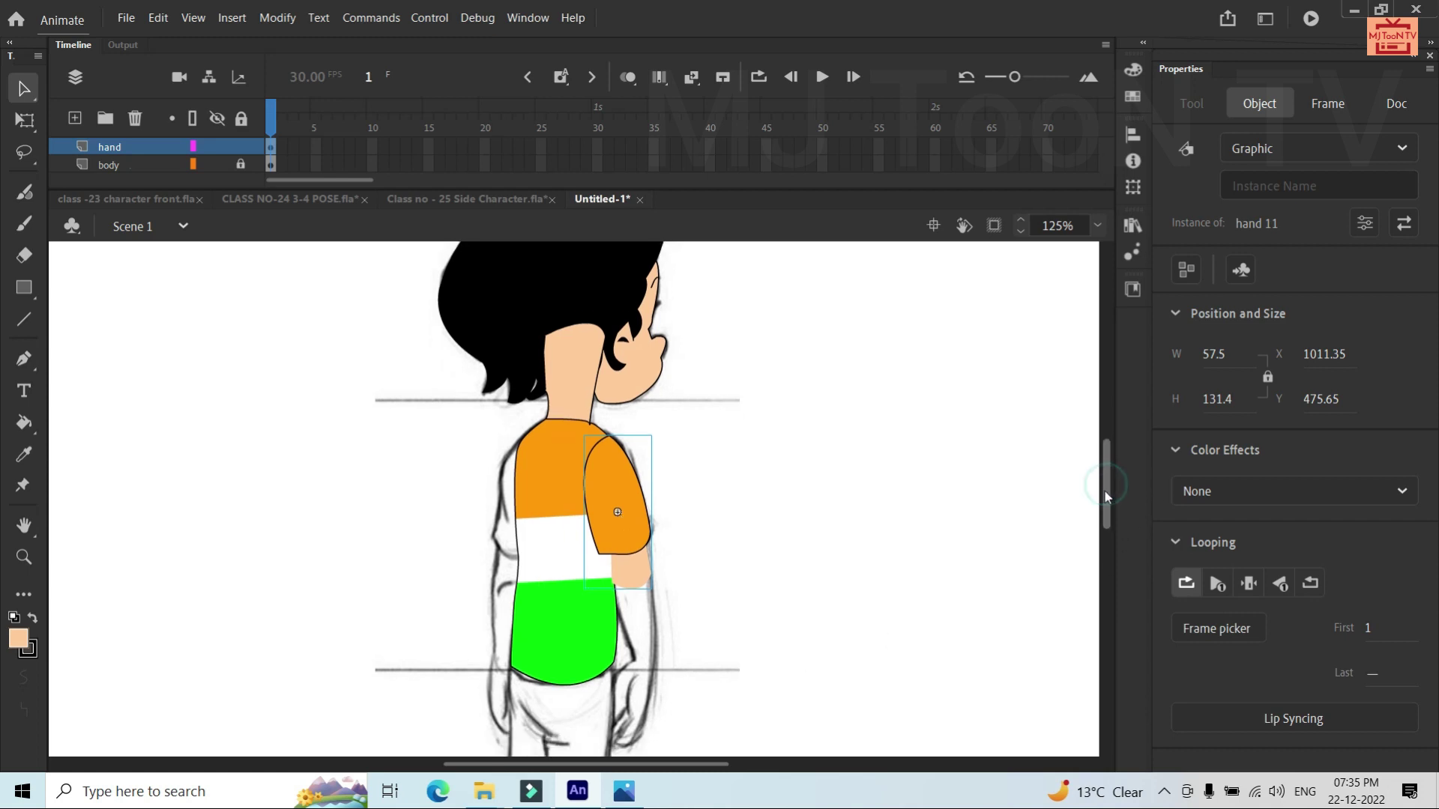
{"action": "left_click", "coordinate": [680, 517]}
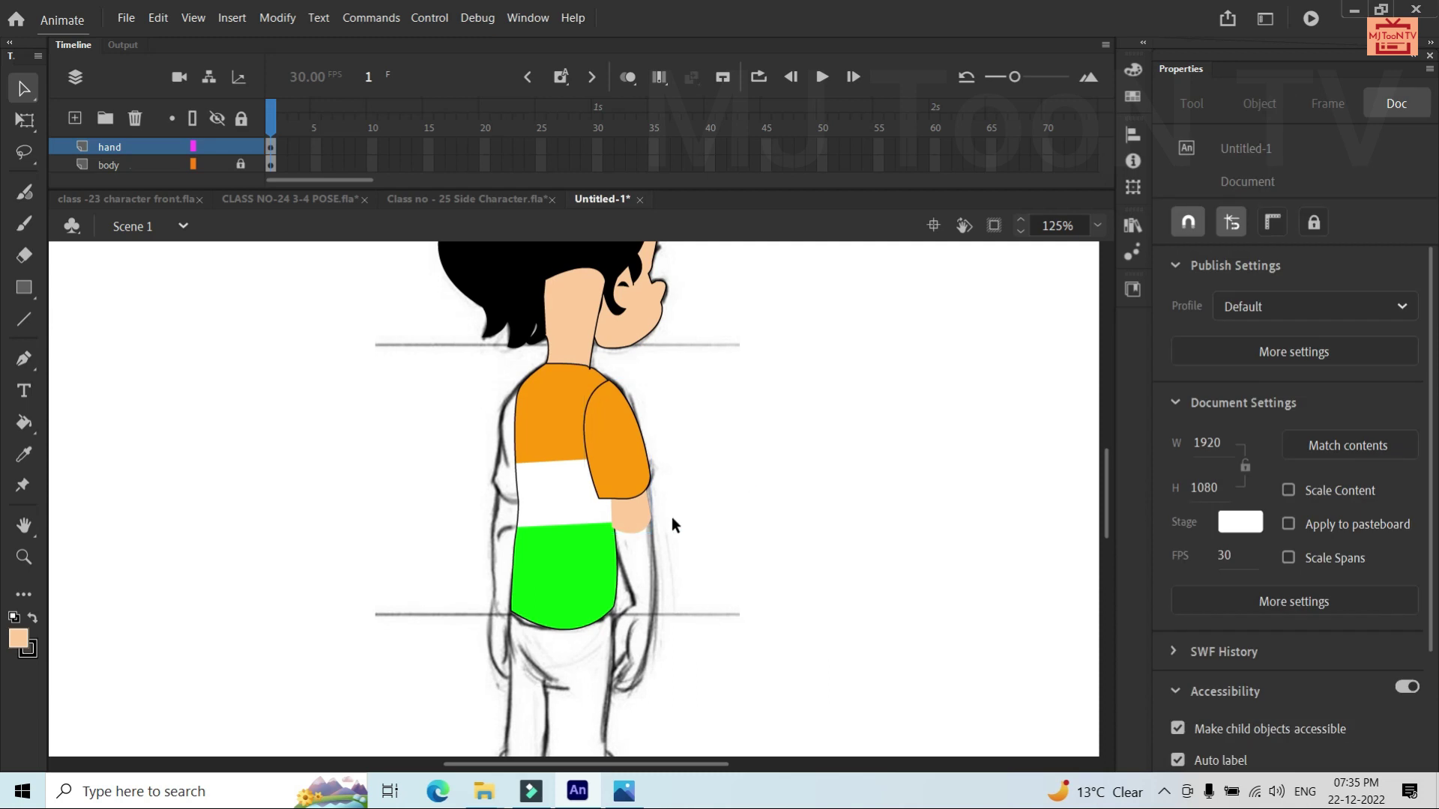
{"action": "key", "text": "p"}
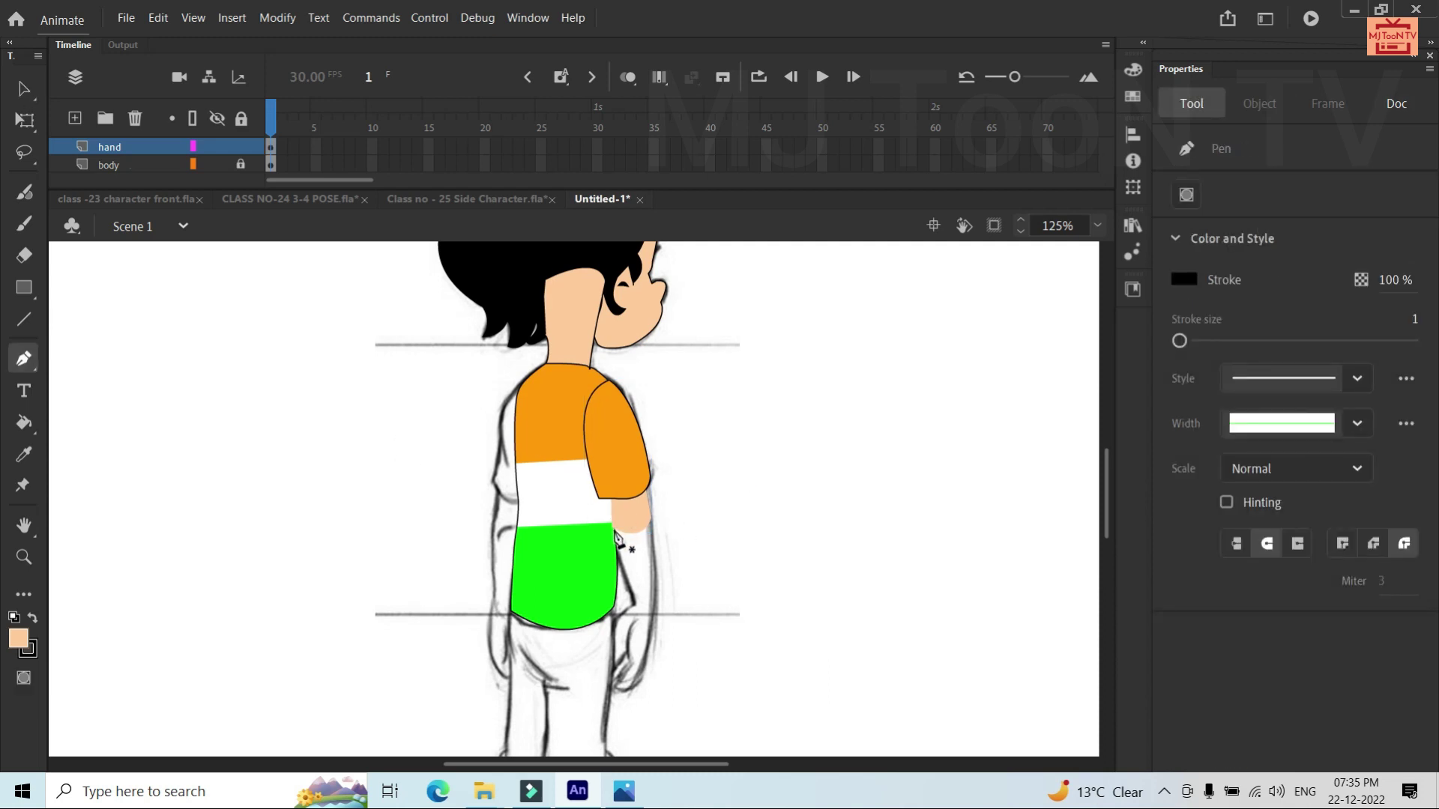
{"action": "left_click", "coordinate": [616, 538]}
{"action": "left_click", "coordinate": [636, 598]}
{"action": "mouse_move", "coordinate": [656, 593]}
{"action": "left_mouse_down"}
{"action": "mouse_move", "coordinate": [673, 581]}
{"action": "mouse_move", "coordinate": [669, 592]}
{"action": "left_mouse_up"}
{"action": "left_click", "coordinate": [656, 592]}
{"action": "left_click", "coordinate": [653, 517]}
{"action": "left_click_drag", "start_coordinate": [616, 529], "coordinate": [615, 588]}
{"action": "key", "text": "v"}
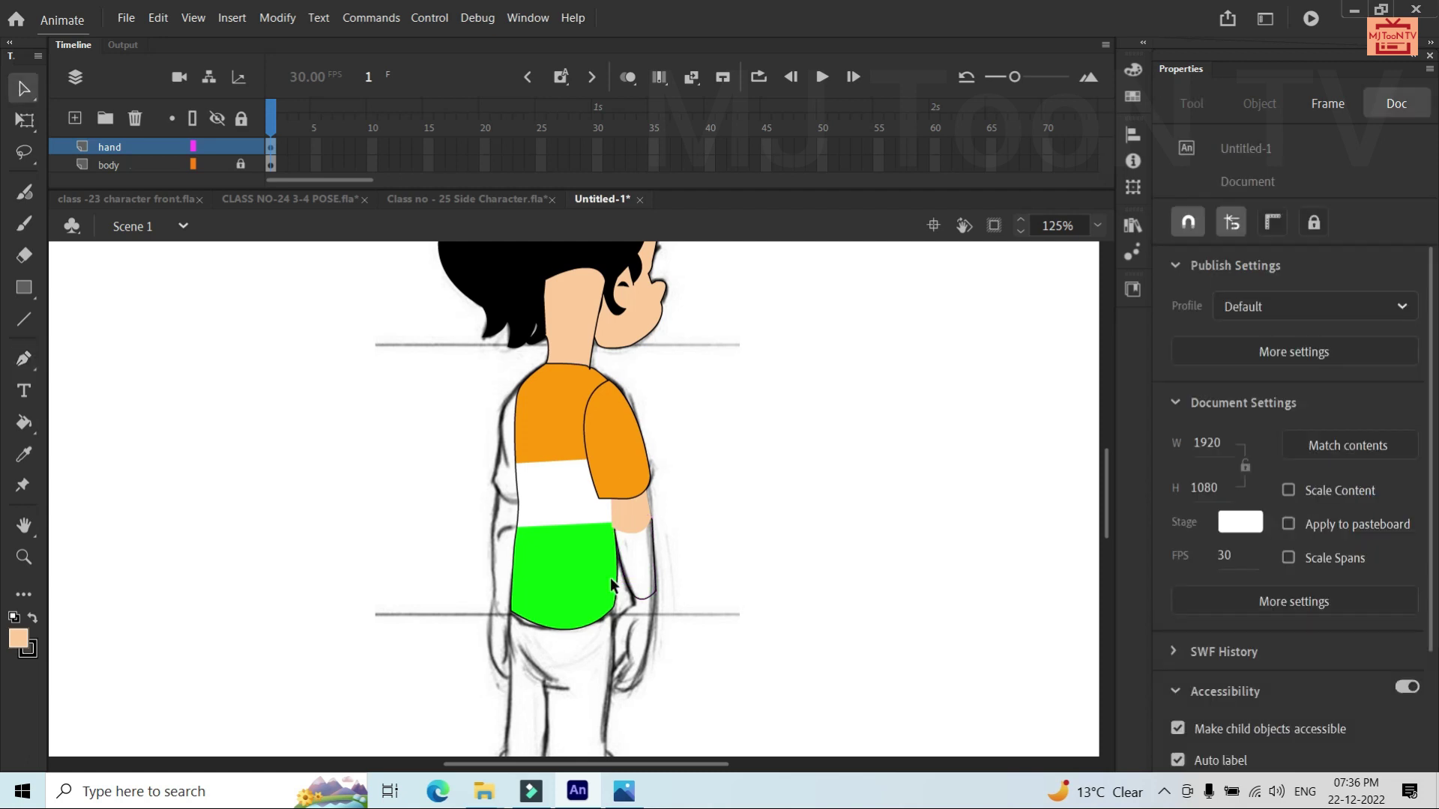
Fill the traced forearm with the current skin tone
{"action": "key", "text": "k"}
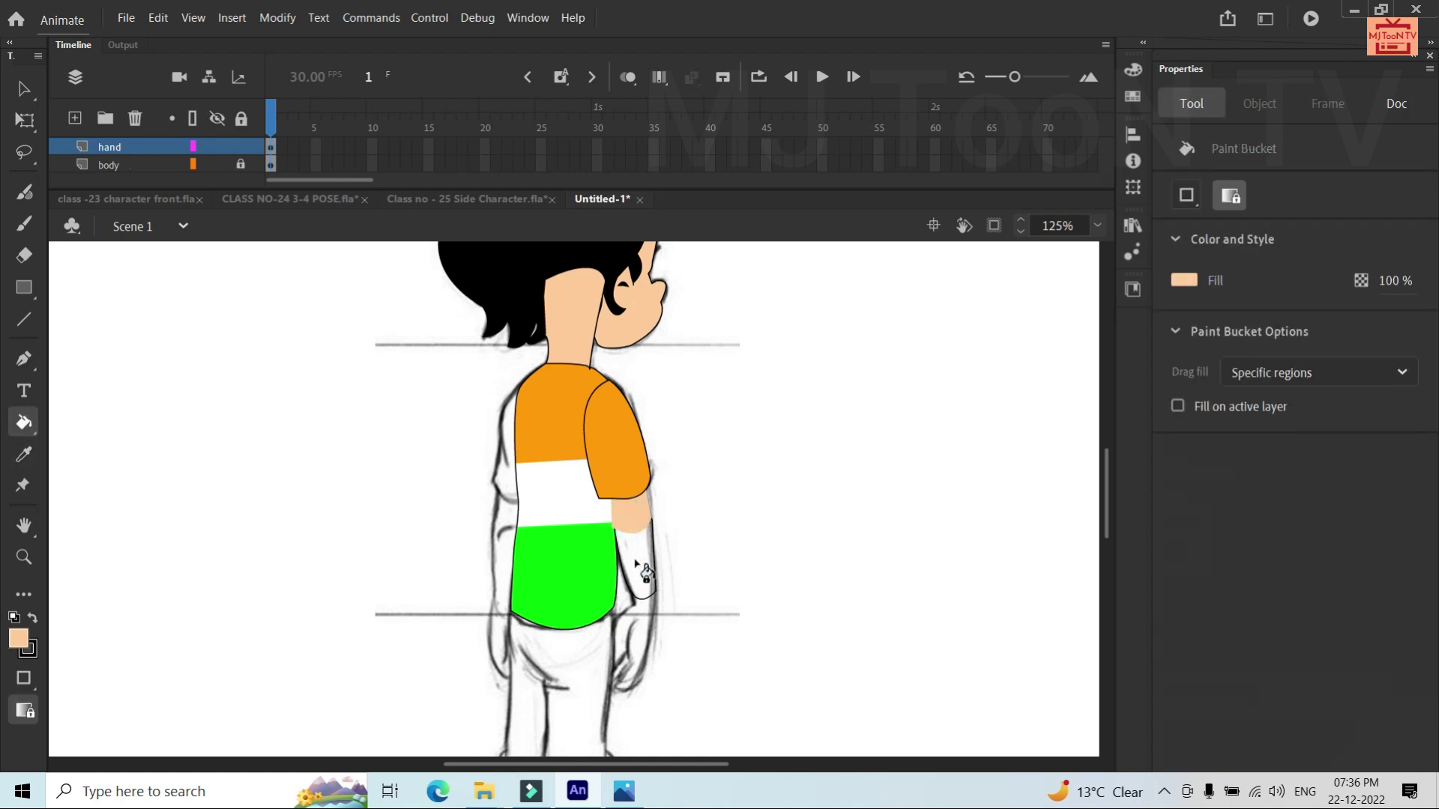
{"action": "left_click", "coordinate": [637, 564]}
{"action": "key", "text": "v"}
Convert the forearm's fill and outline into a graphic symbol named hand 2
{"action": "scroll", "coordinate": [634, 559], "scroll_direction": "up", "scroll_amount": 3}
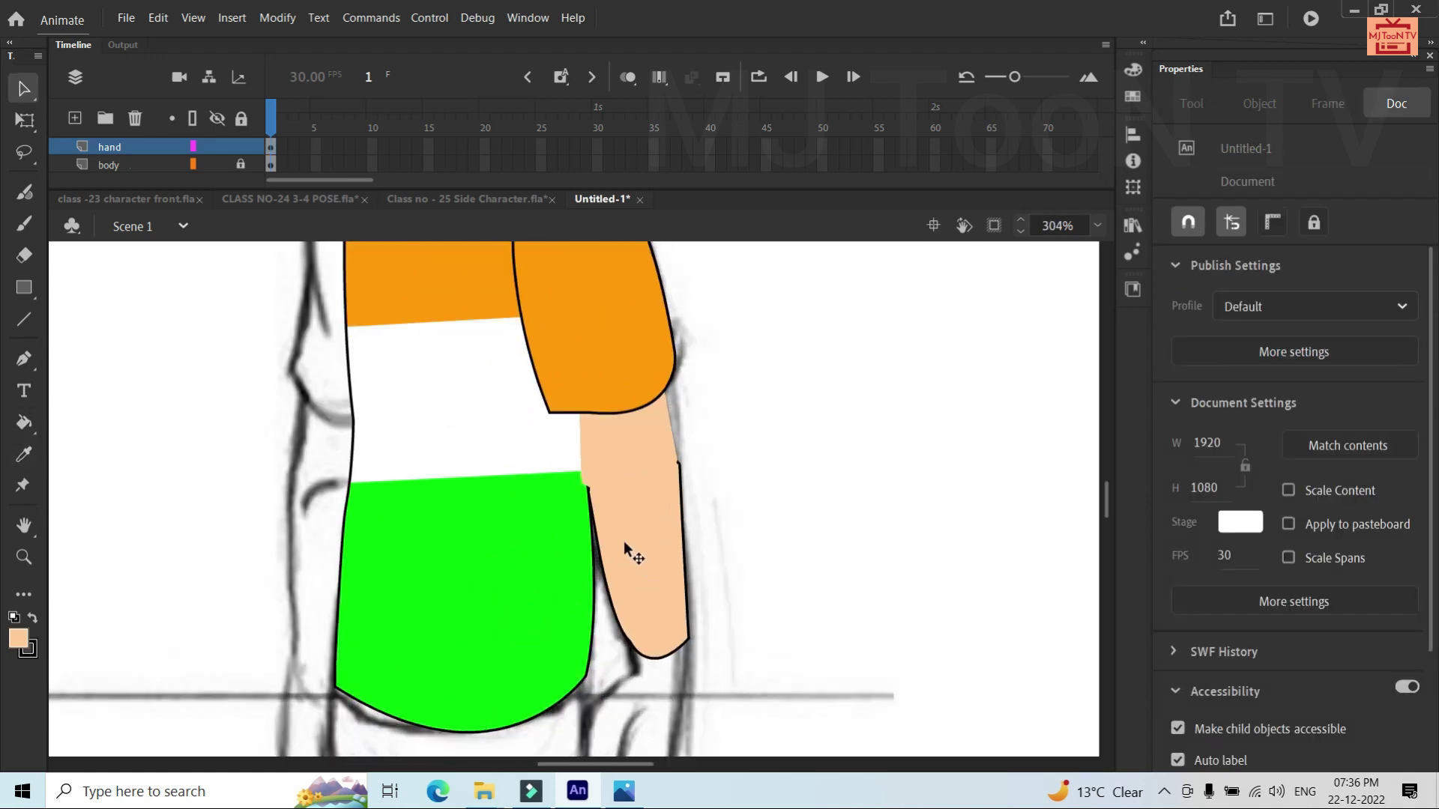
{"action": "left_click", "coordinate": [626, 544]}
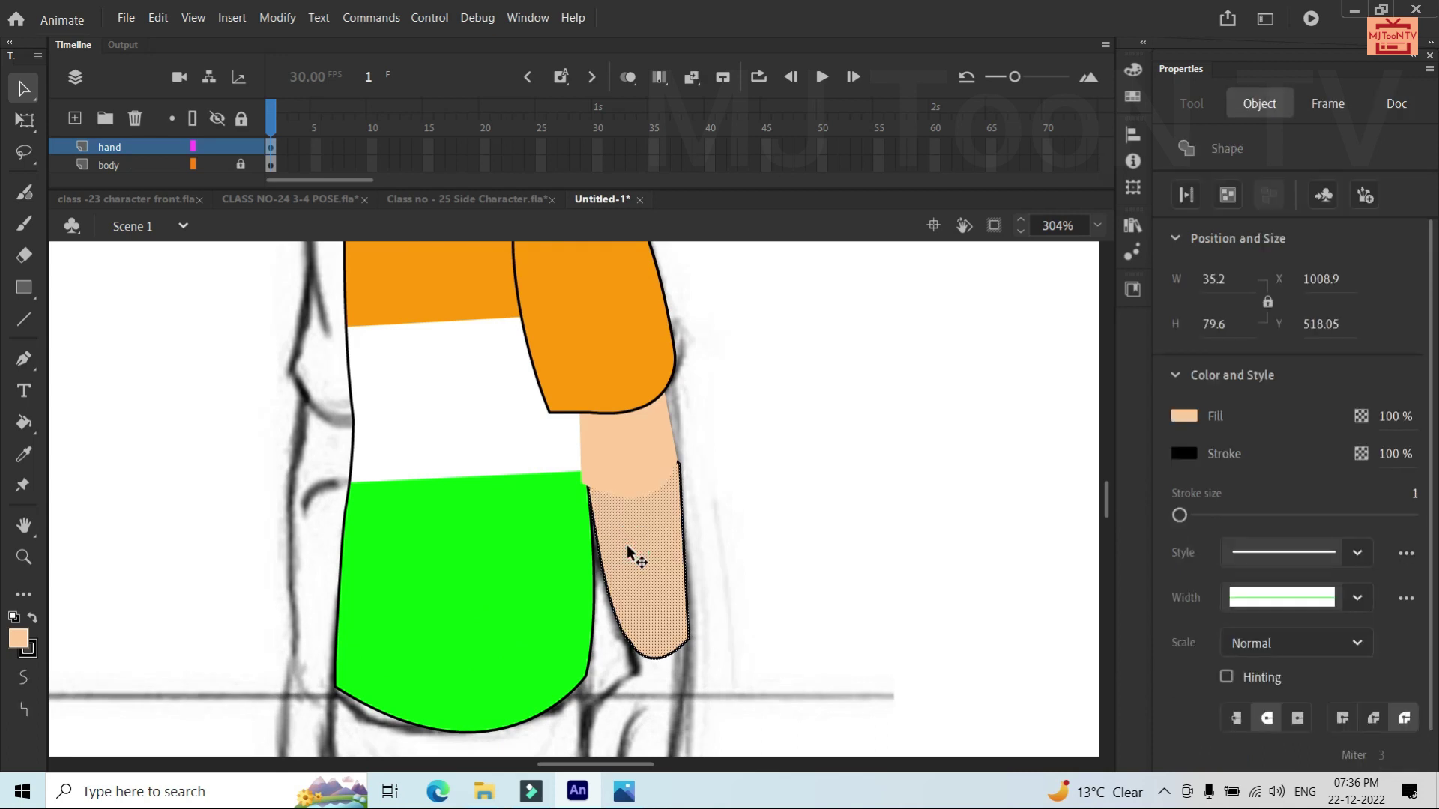
{"action": "left_click", "coordinate": [628, 554]}
{"action": "key", "text": "F8"}
{"action": "key", "text": "BackSpace"}
{"action": "type", "text": "le"}
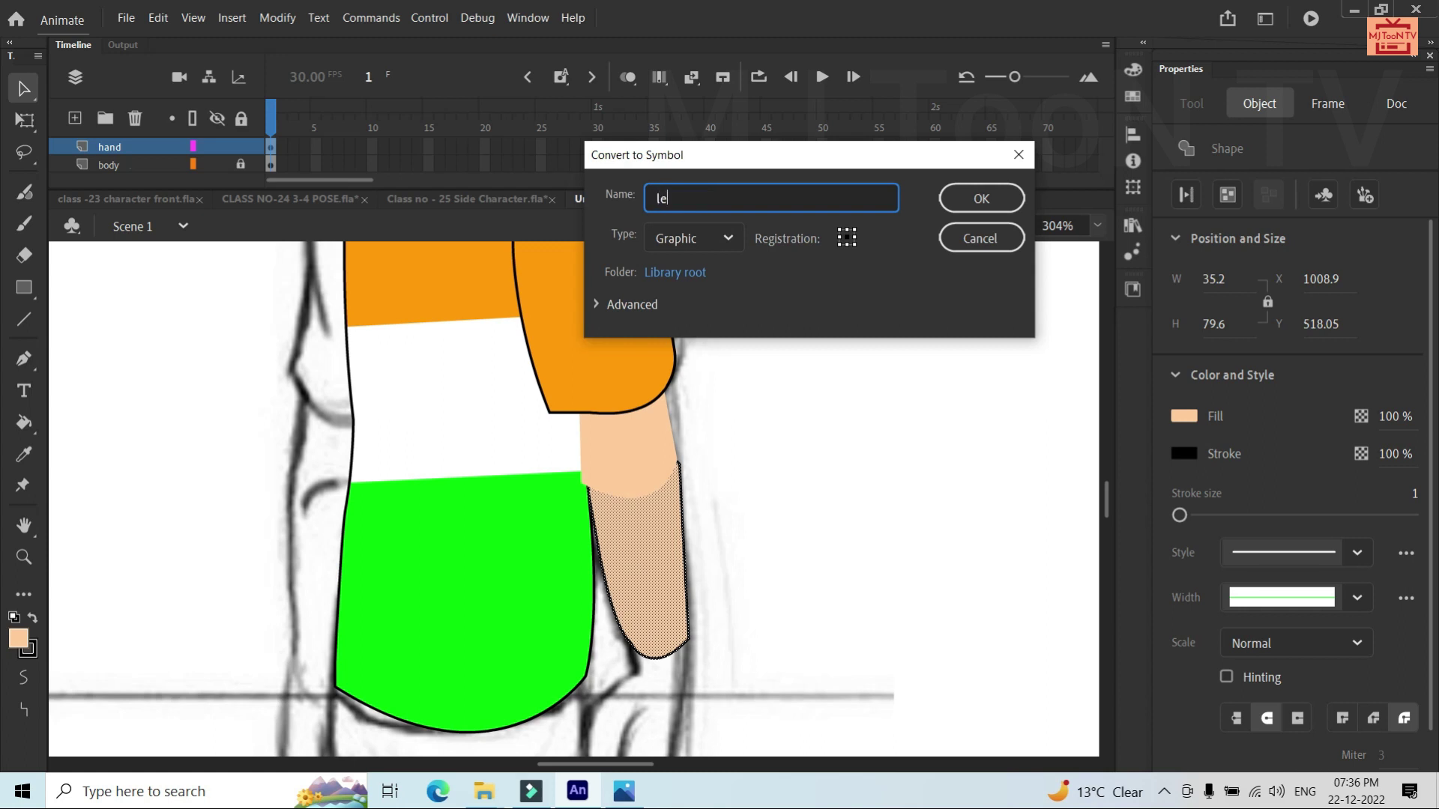
{"action": "type", "text": "g 2"}
{"action": "key", "text": "BackSpace"}
{"action": "key", "text": "BackSpace"}
{"action": "key", "text": "BackSpace"}
{"action": "key", "text": "BackSpace"}
{"action": "key", "text": "BackSpace"}
{"action": "type", "text": "hand 2"}
{"action": "key", "text": "Return"}
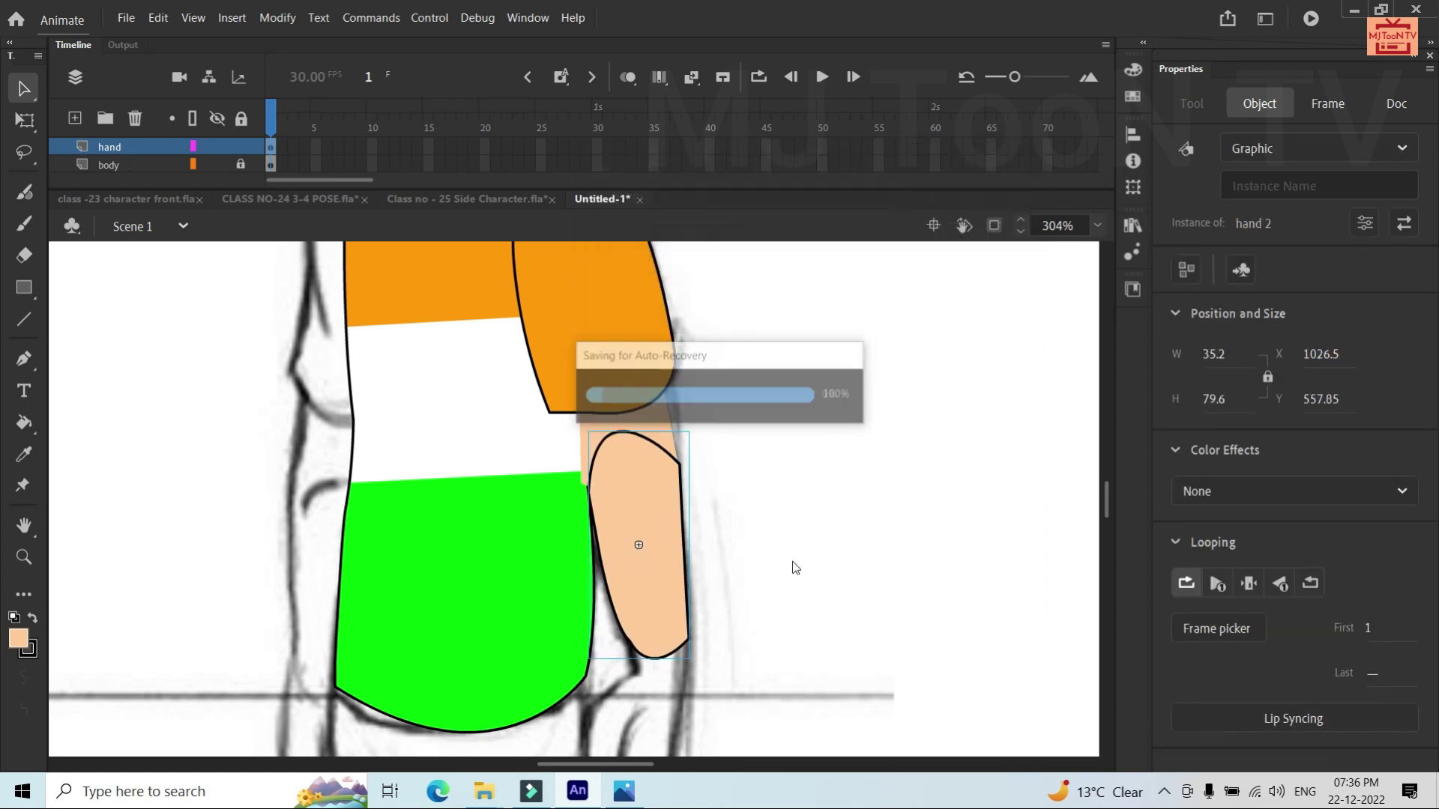
Delete the whole black outline inside the hand 2 symbol and return to the main scene
{"action": "double_click", "coordinate": [646, 505]}
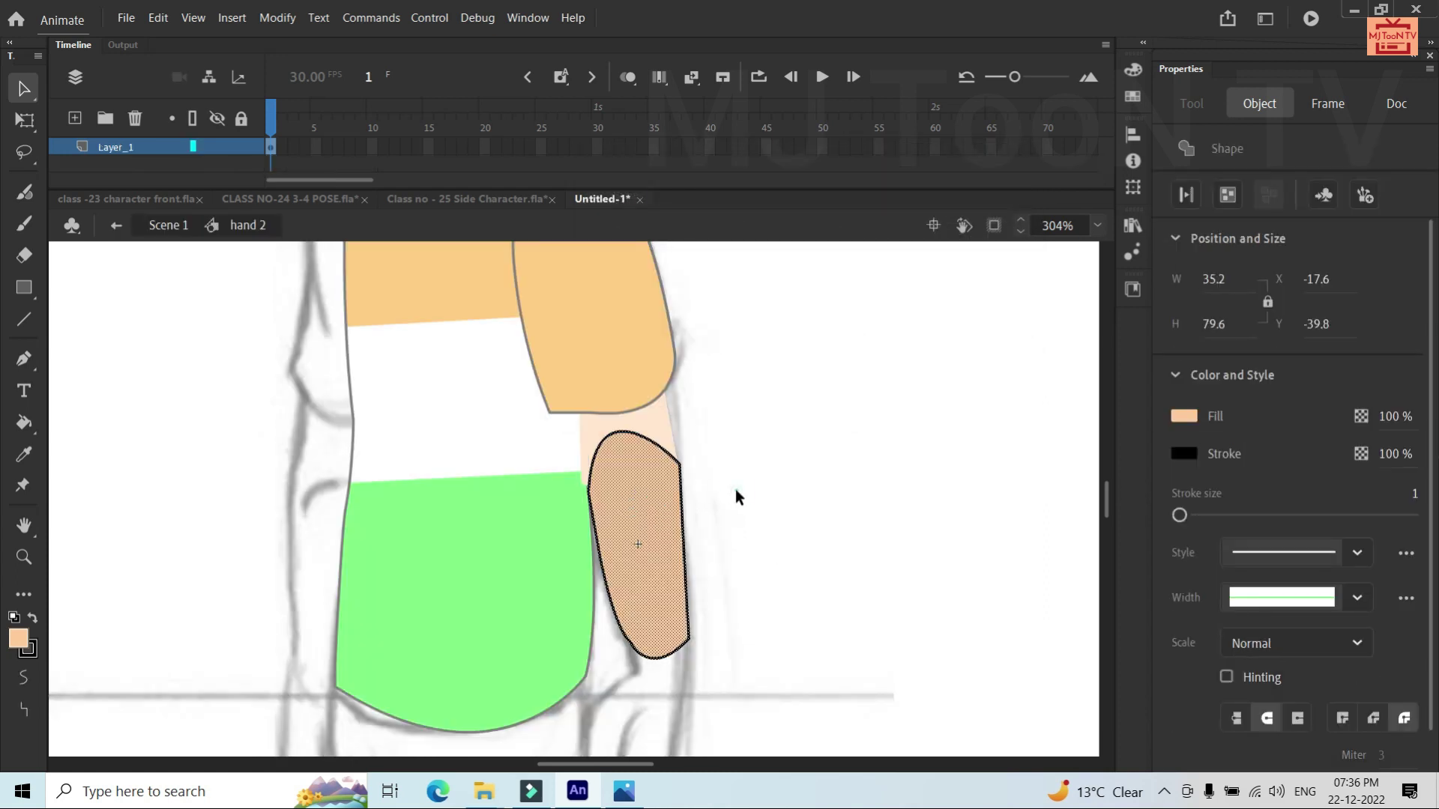
{"action": "left_click", "coordinate": [697, 487]}
{"action": "double_click", "coordinate": [682, 486]}
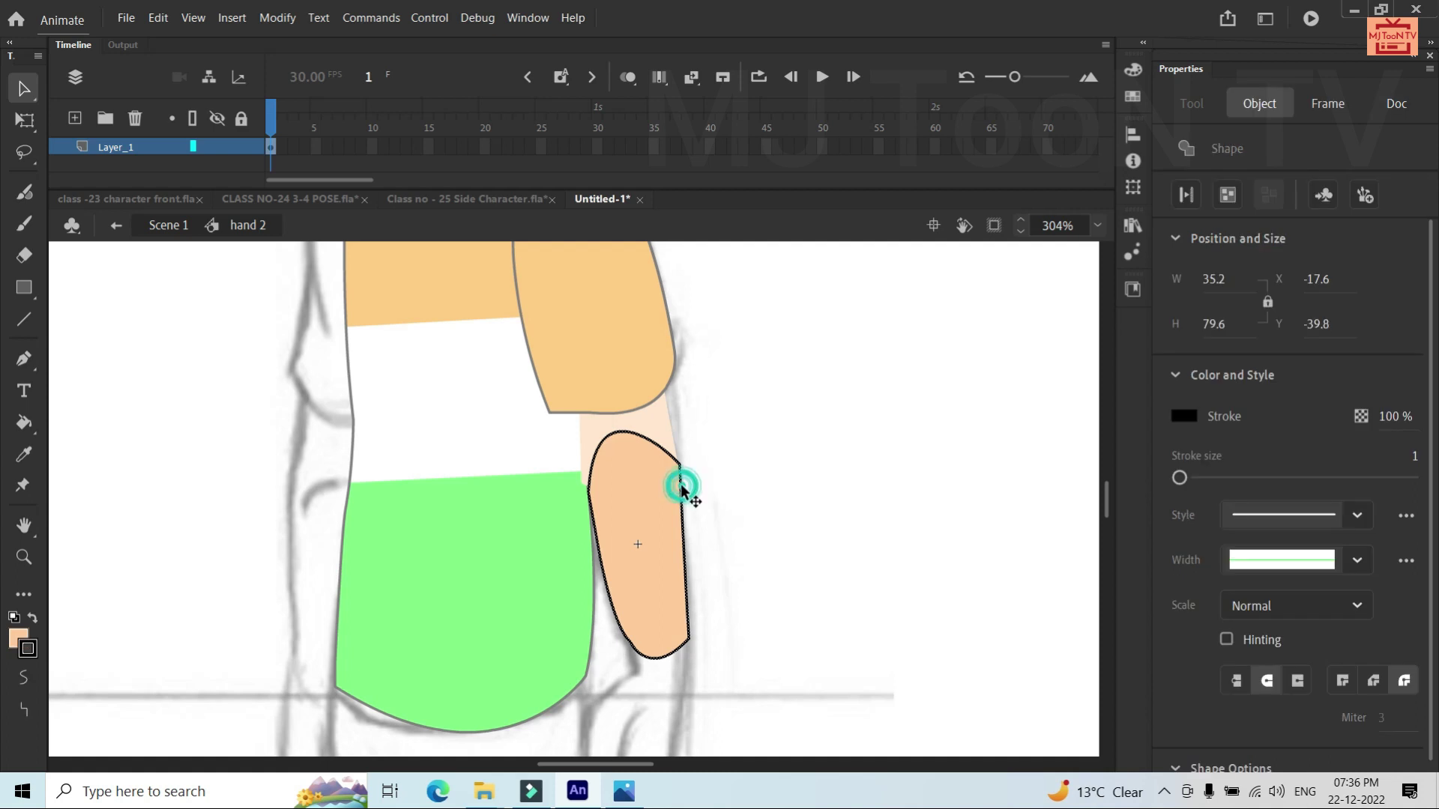
{"action": "key", "text": "Delete"}
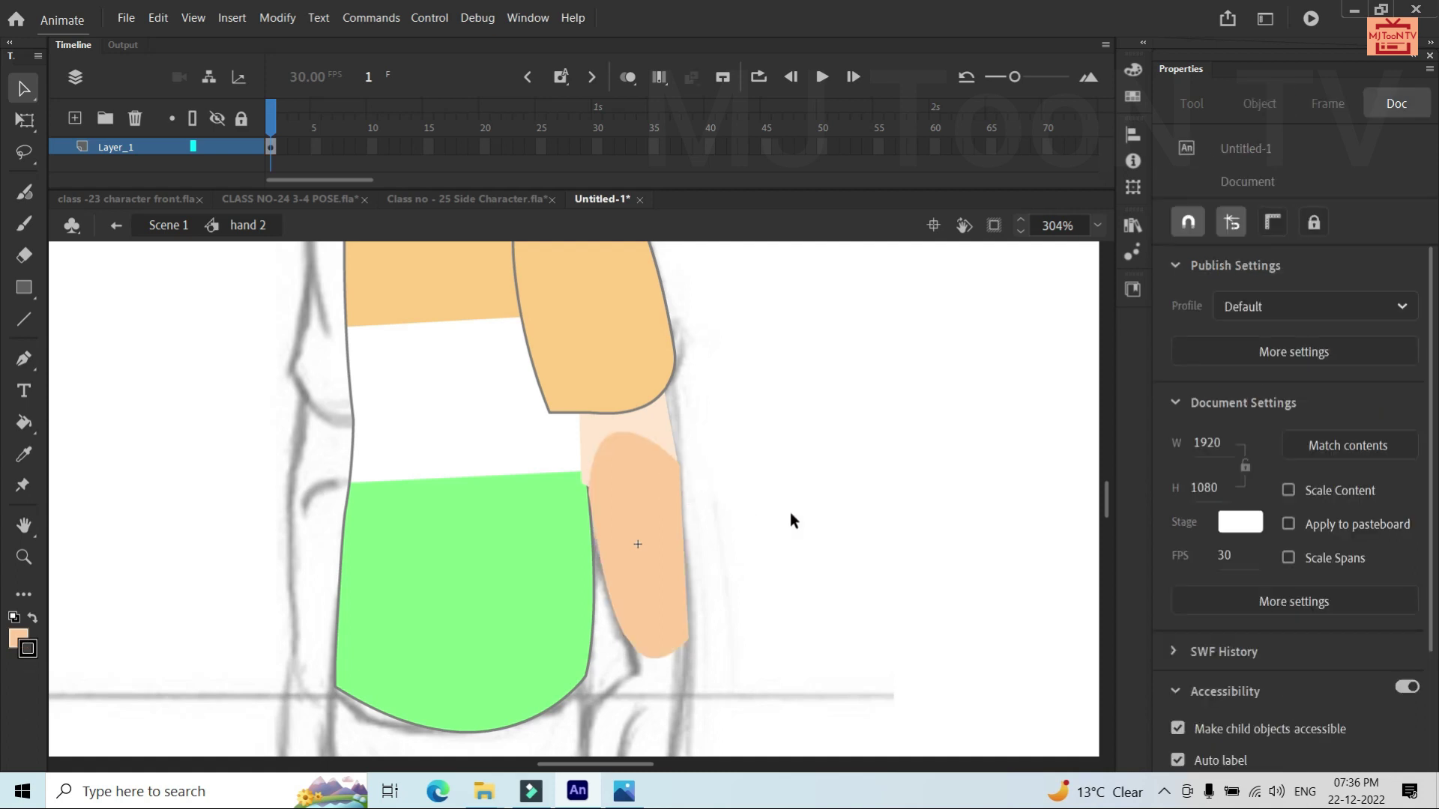
{"action": "double_click", "coordinate": [790, 514]}
Nudge the hand 2 forearm slightly left and up to X 1025.8, Y 556.8 so it lines up with the upper arm
{"action": "key", "text": "Left"}
{"action": "key", "text": "Up"}
{"action": "key", "text": "Up"}
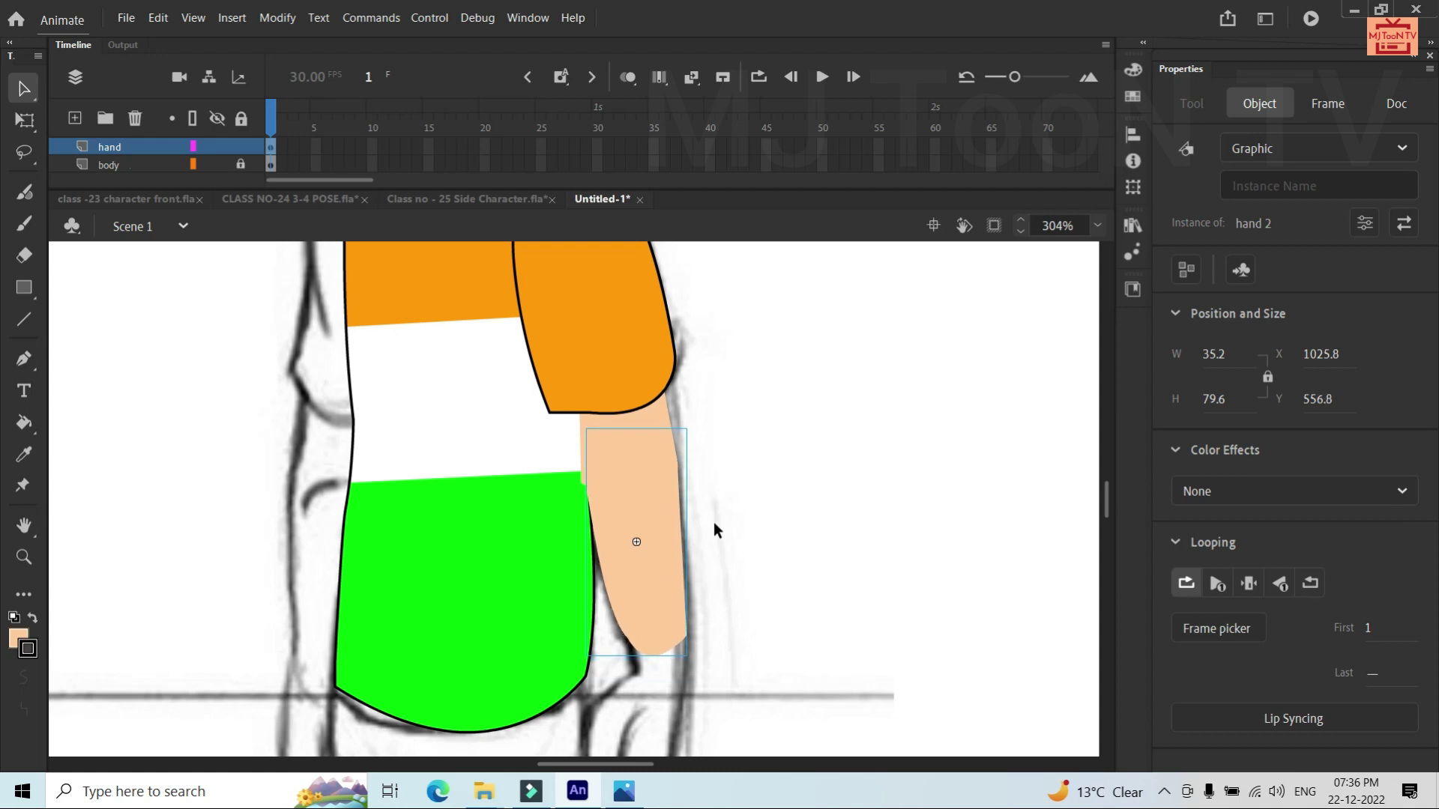
Inside the hand 11 symbol, cut away a strip of fill about 2 px wide and 15 px high from the upper arm's lower inner edge
{"action": "double_click", "coordinate": [657, 416]}
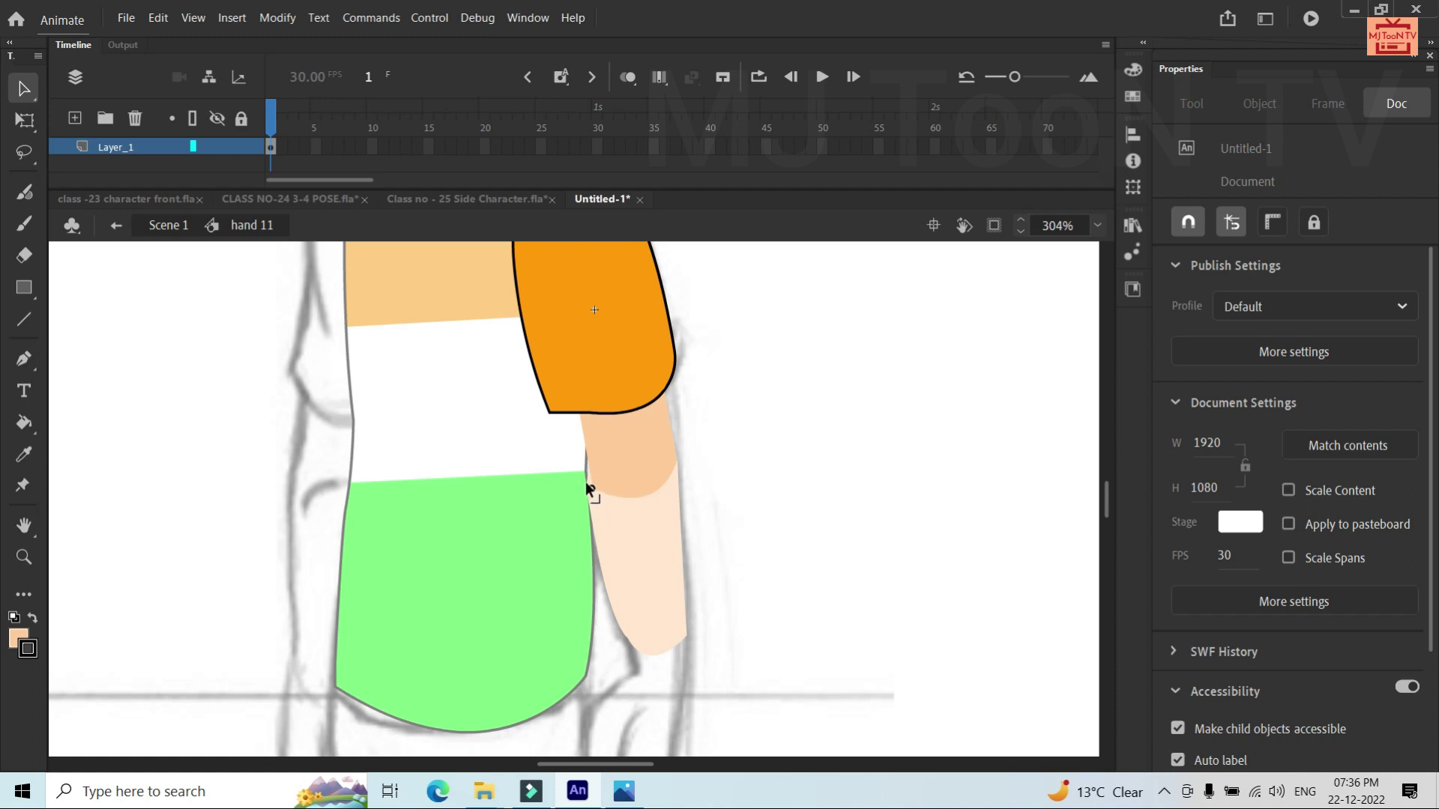
{"action": "mouse_move", "coordinate": [604, 480]}
{"action": "left_mouse_down"}
{"action": "mouse_move", "coordinate": [577, 484]}
{"action": "mouse_move", "coordinate": [591, 493]}
{"action": "left_mouse_up"}
{"action": "key", "text": "ctrl+z"}
{"action": "left_click_drag", "start_coordinate": [582, 506], "coordinate": [582, 506]}
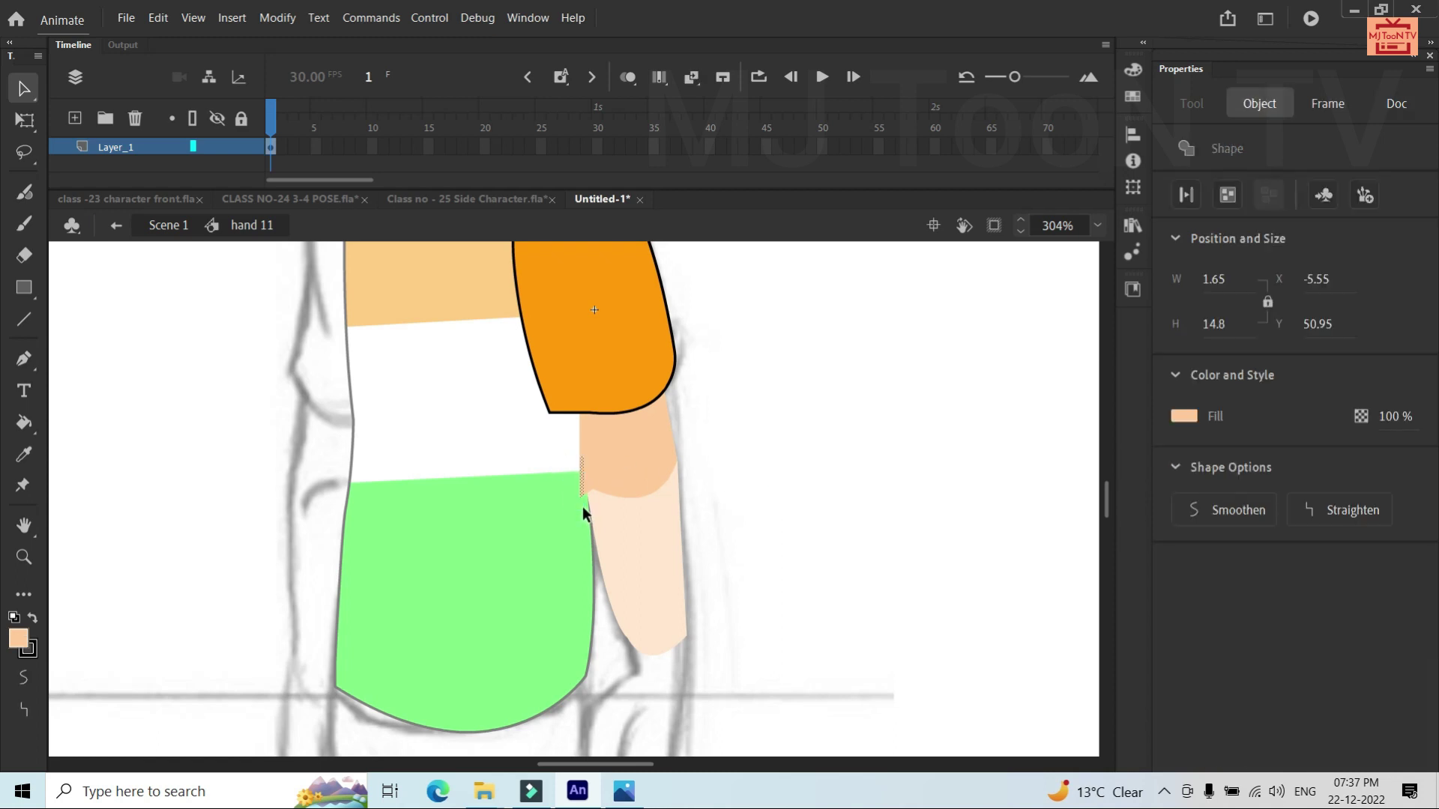
{"action": "key", "text": "Delete"}
Trim the remaining thin strips of fill from the upper arm's inner edge up to the sleeve hem
{"action": "left_click", "coordinate": [568, 440]}
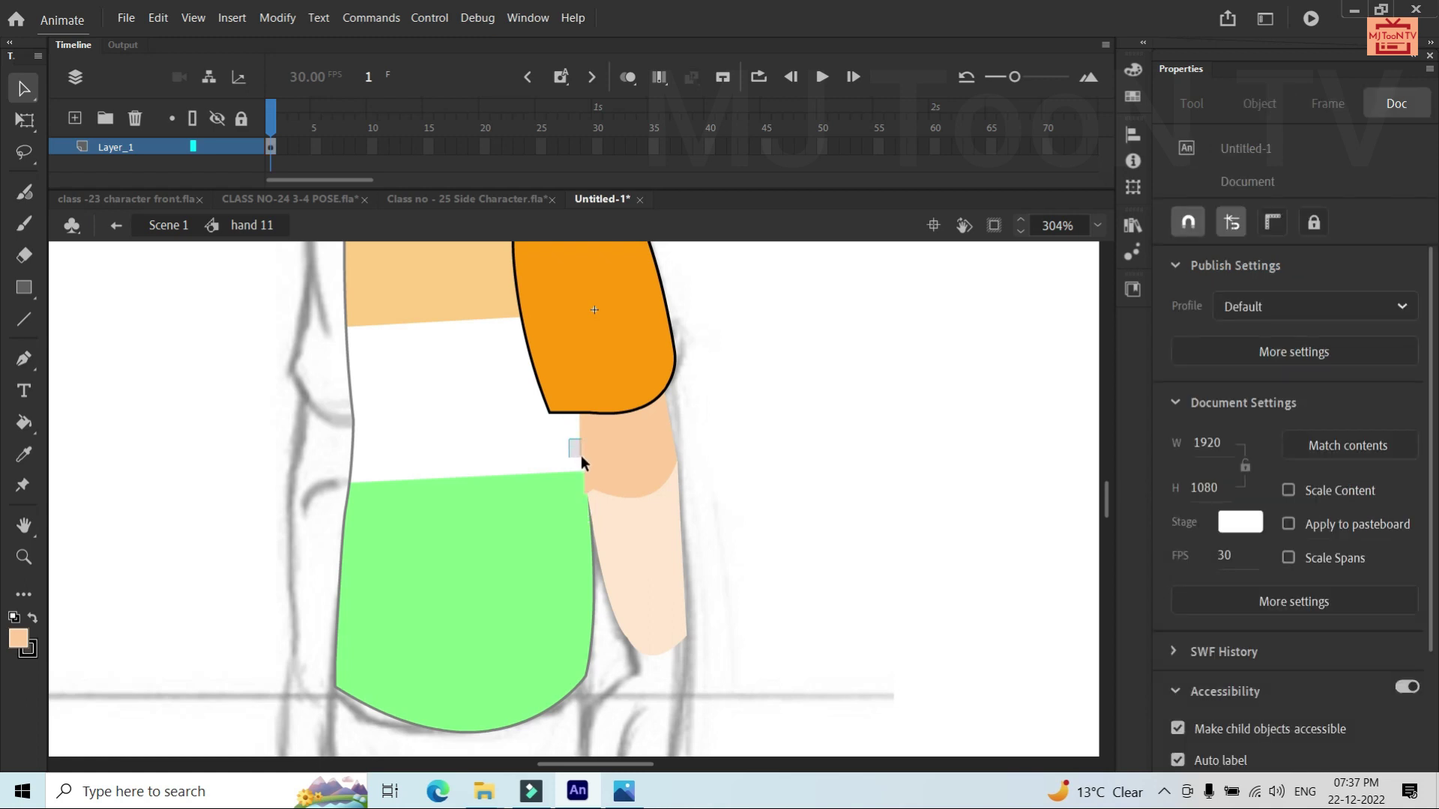
{"action": "left_click_drag", "start_coordinate": [582, 456], "coordinate": [582, 457]}
{"action": "key", "text": "Delete"}
{"action": "left_click", "coordinate": [582, 438]}
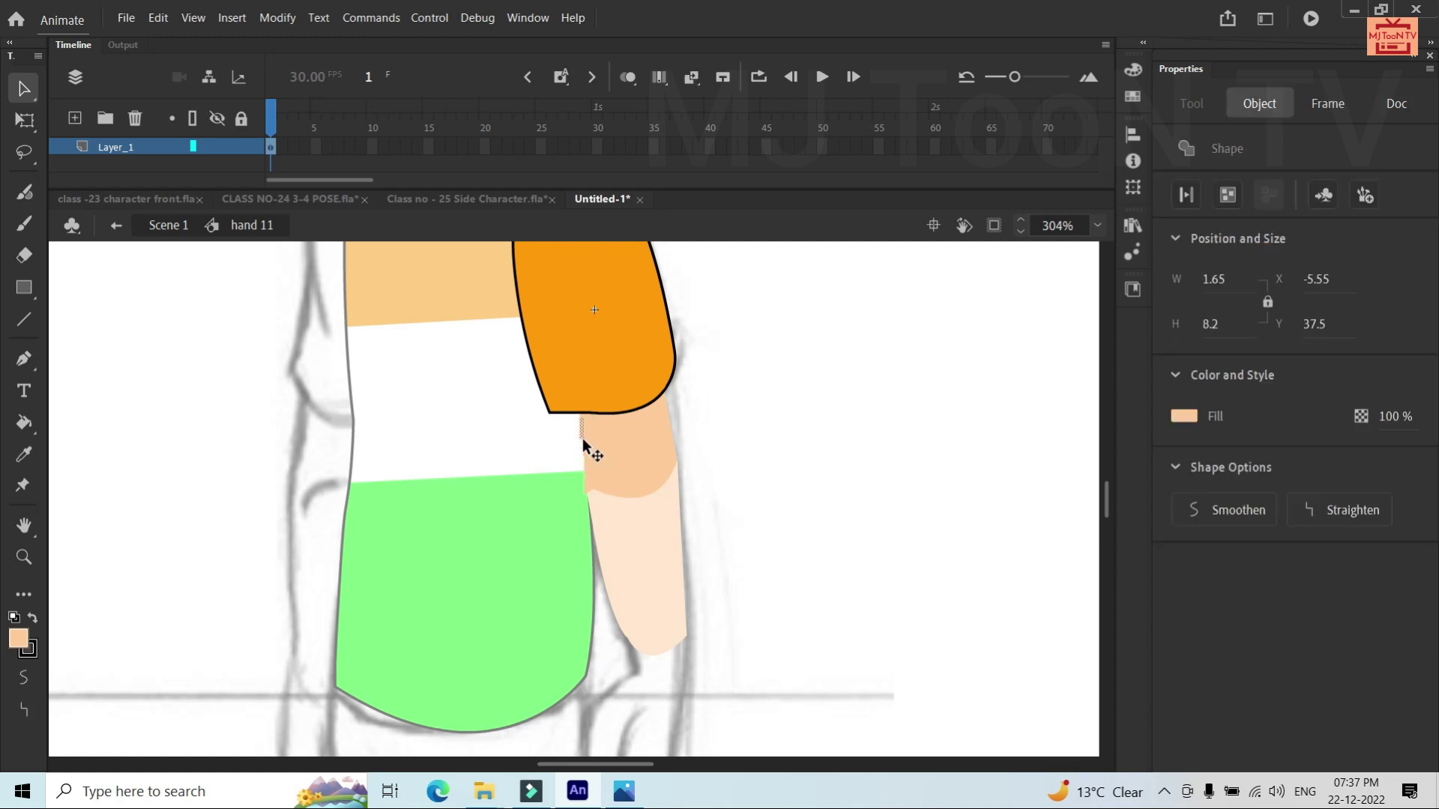
{"action": "key", "text": "Delete"}
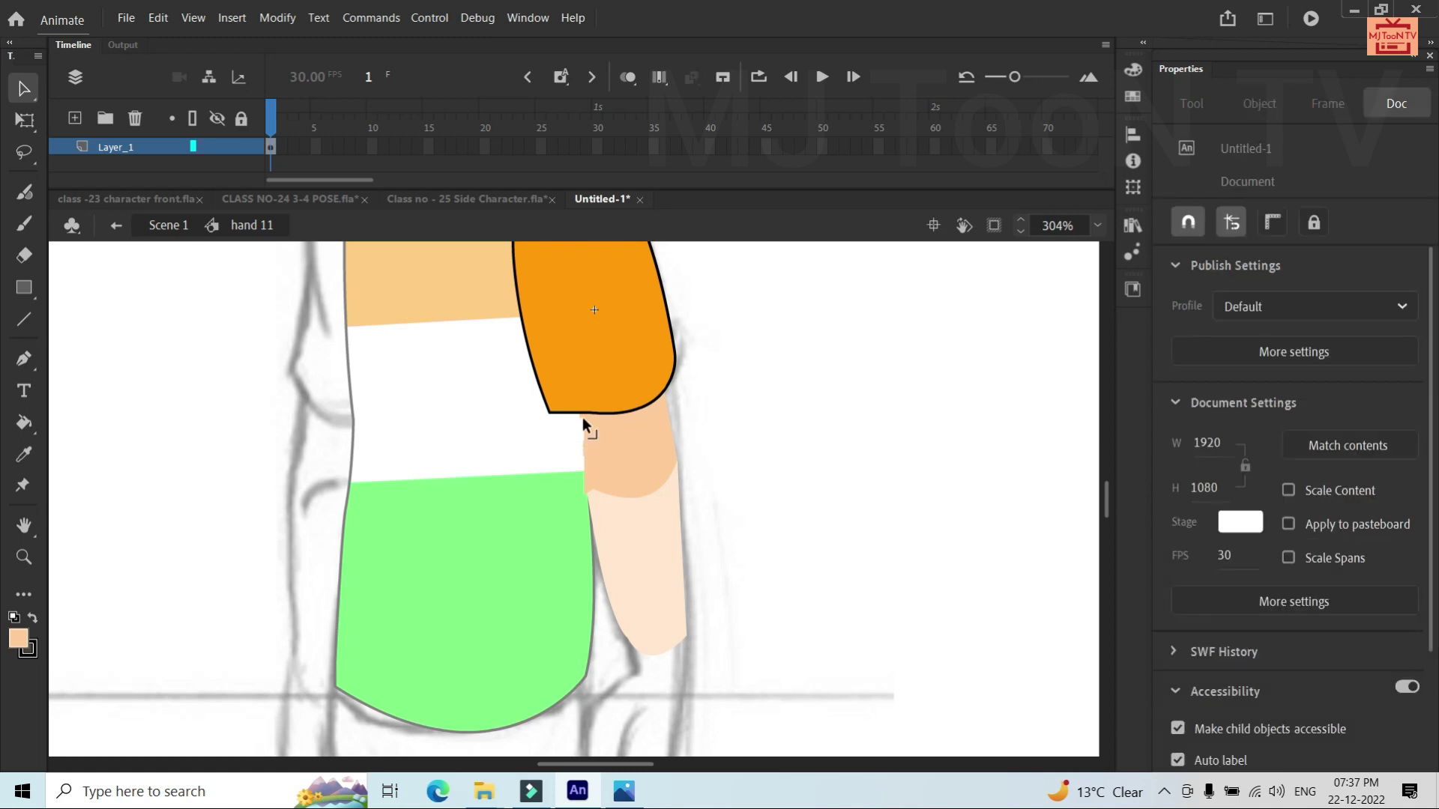
{"action": "left_click", "coordinate": [582, 414]}
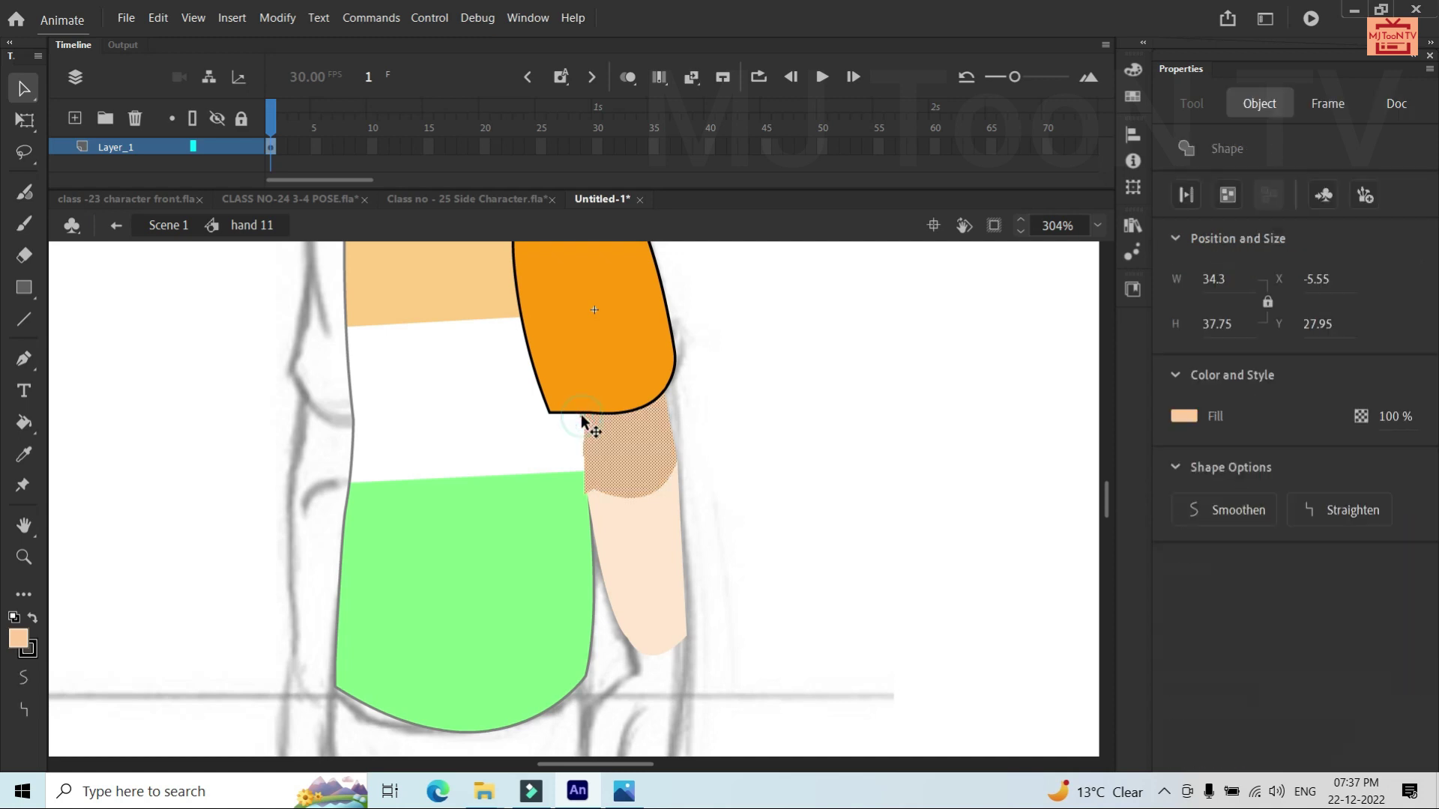
{"action": "left_click", "coordinate": [811, 433]}
{"action": "left_click_drag", "start_coordinate": [574, 414], "coordinate": [582, 416]}
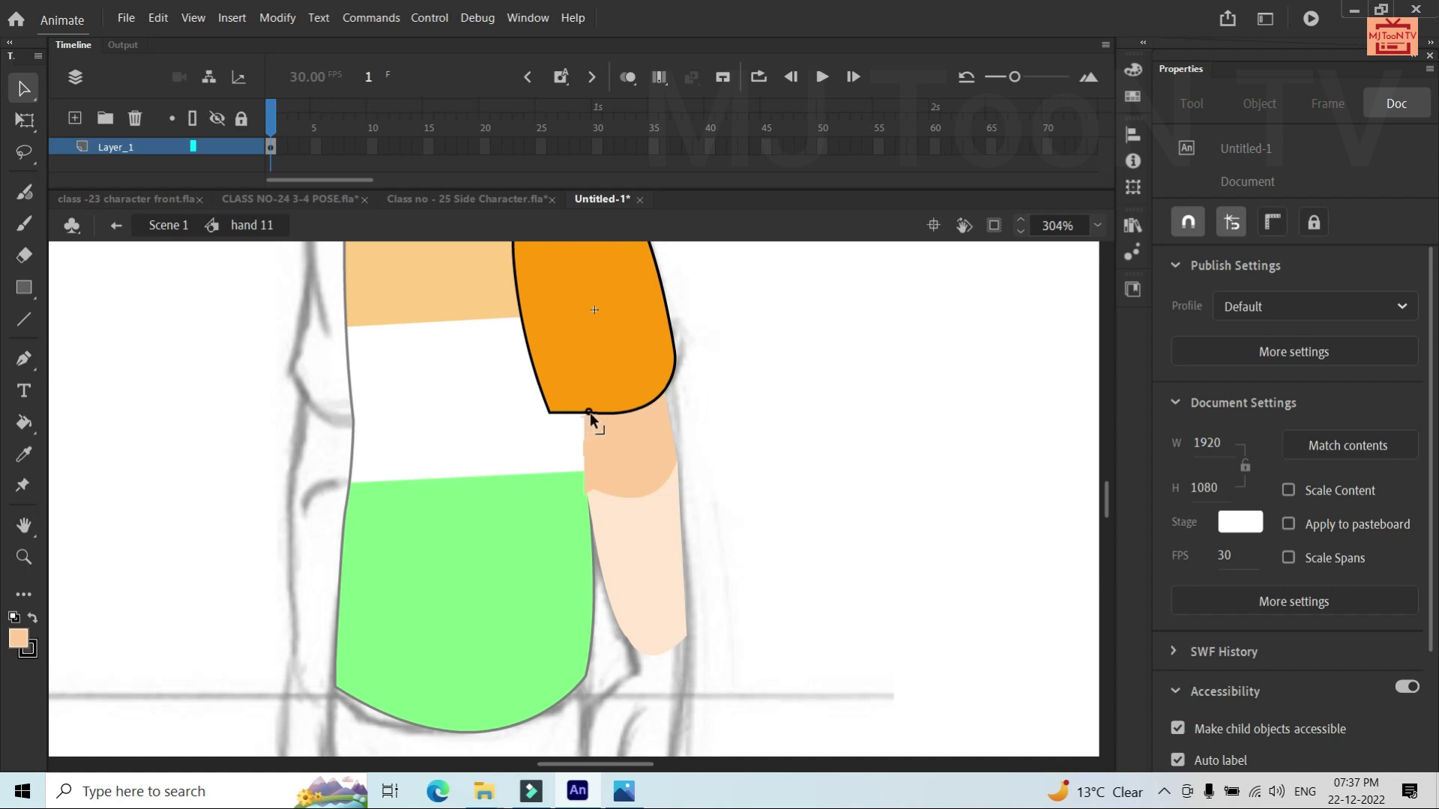
Examine where the upper arm and forearm meet inside the hand 2 and hand 11 symbols, and return to the main scene
{"action": "double_click", "coordinate": [852, 437]}
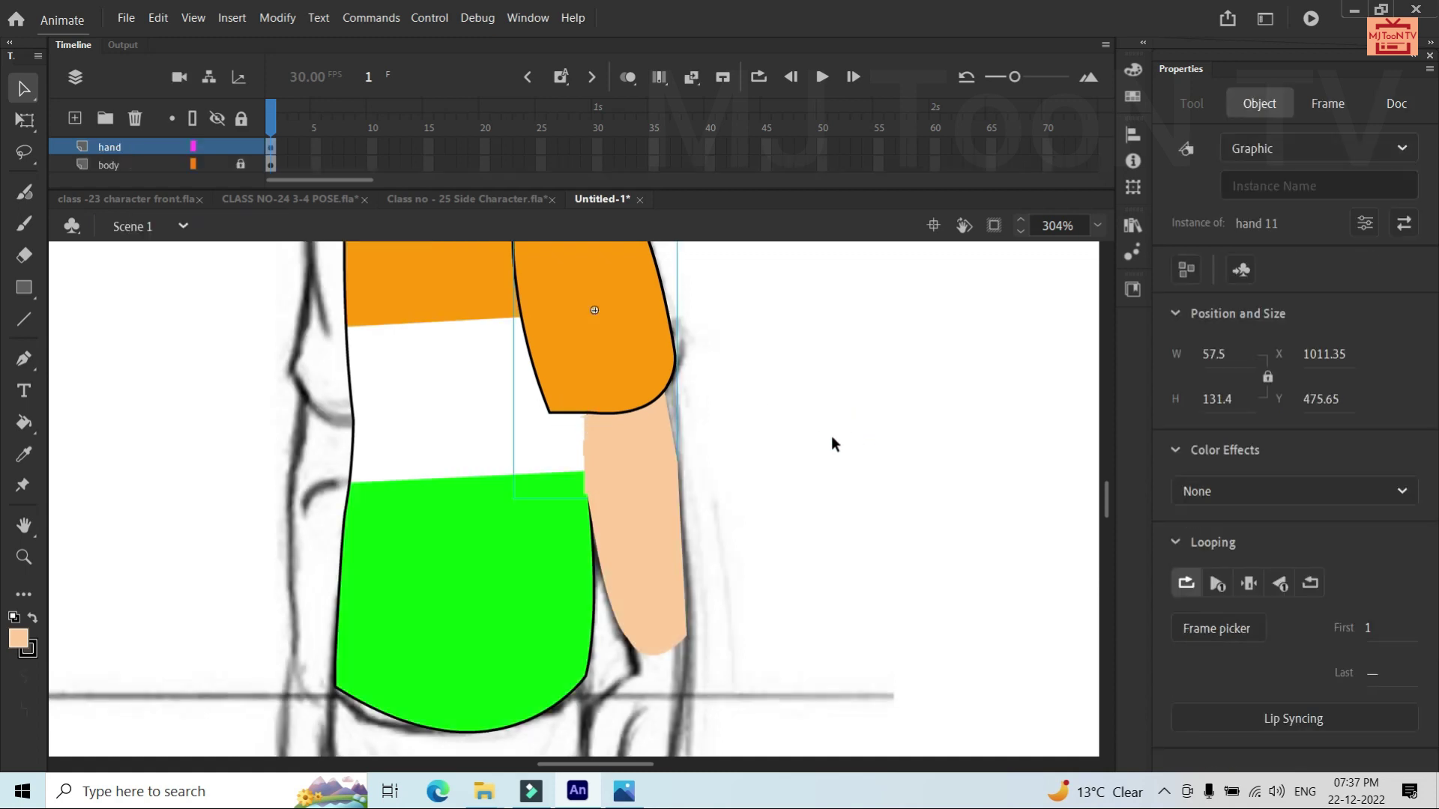
{"action": "double_click", "coordinate": [595, 480]}
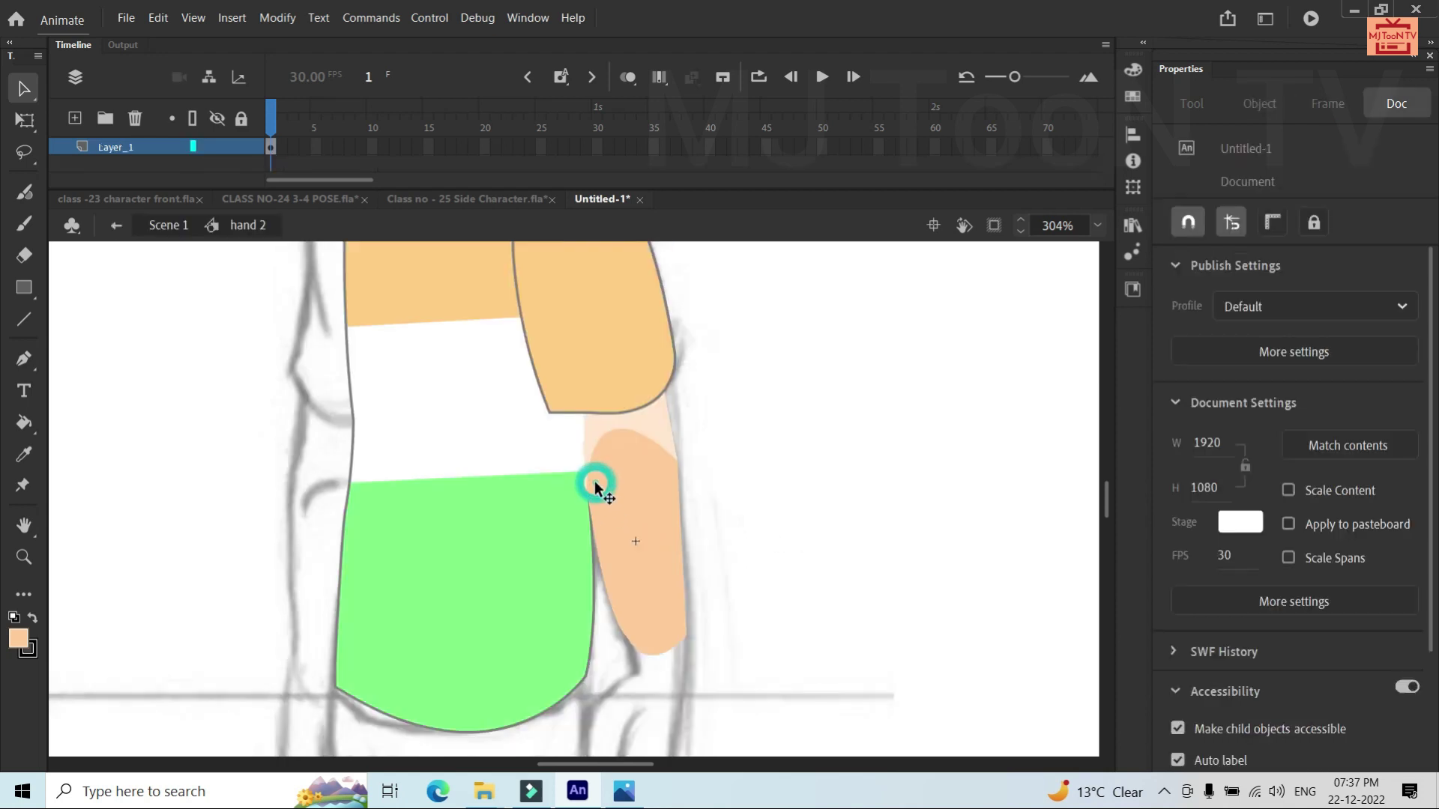
{"action": "double_click", "coordinate": [652, 412]}
{"action": "left_click_drag", "start_coordinate": [652, 412], "coordinate": [646, 413]}
{"action": "double_click", "coordinate": [646, 412]}
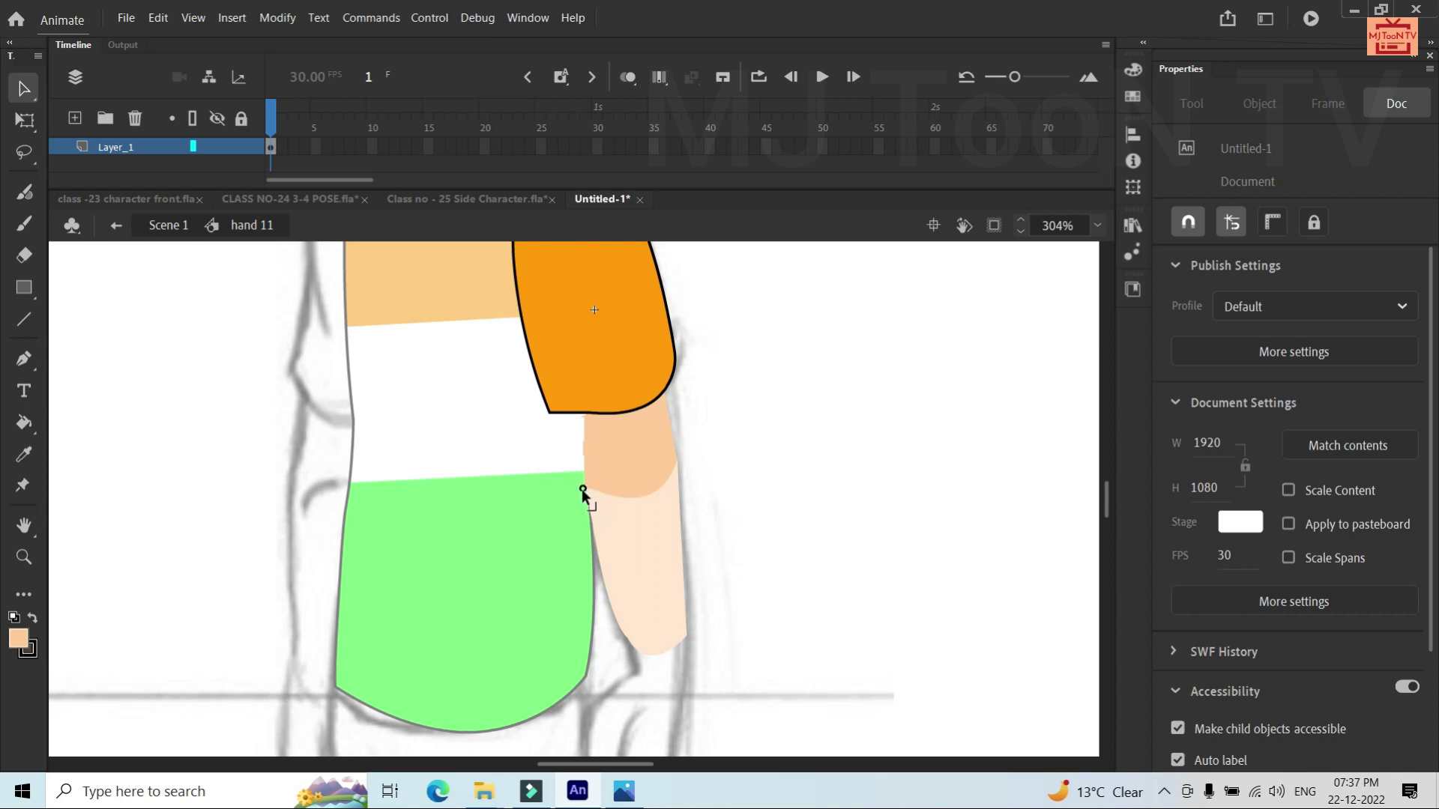
{"action": "double_click", "coordinate": [813, 496]}
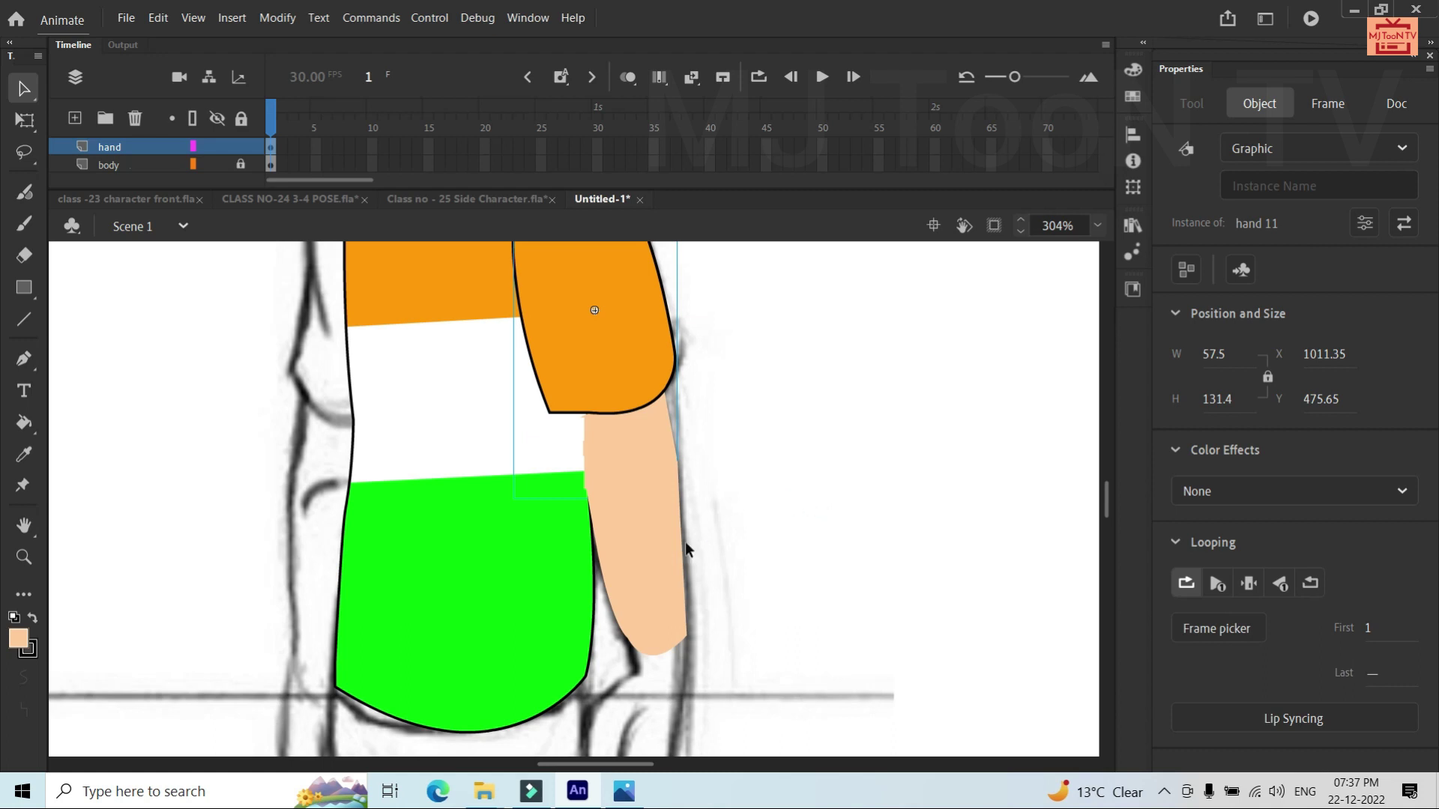
{"action": "scroll", "coordinate": [650, 592], "scroll_direction": "down", "scroll_amount": 1}
{"action": "scroll", "coordinate": [651, 592], "scroll_direction": "down", "scroll_amount": 1}
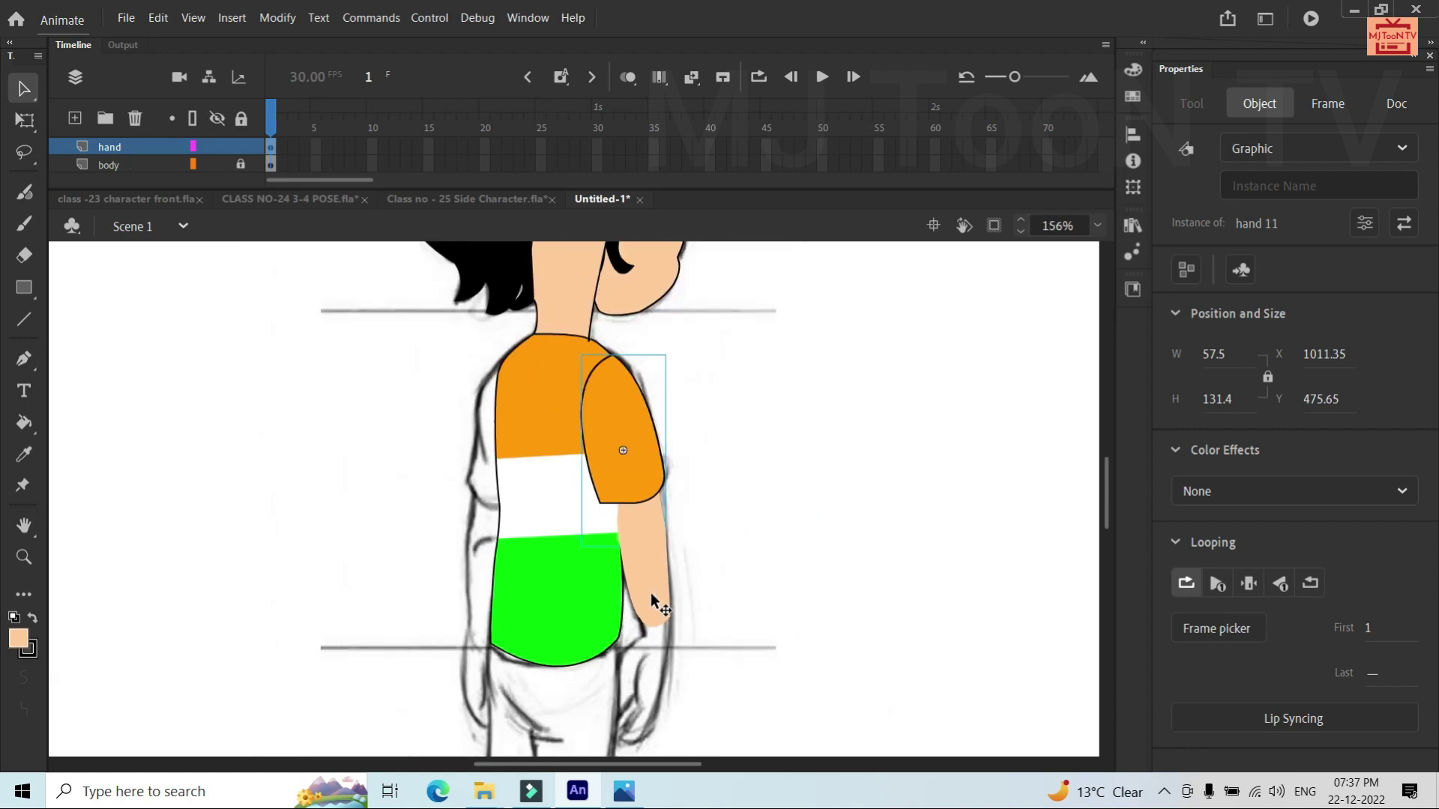
{"action": "left_click", "coordinate": [773, 587]}
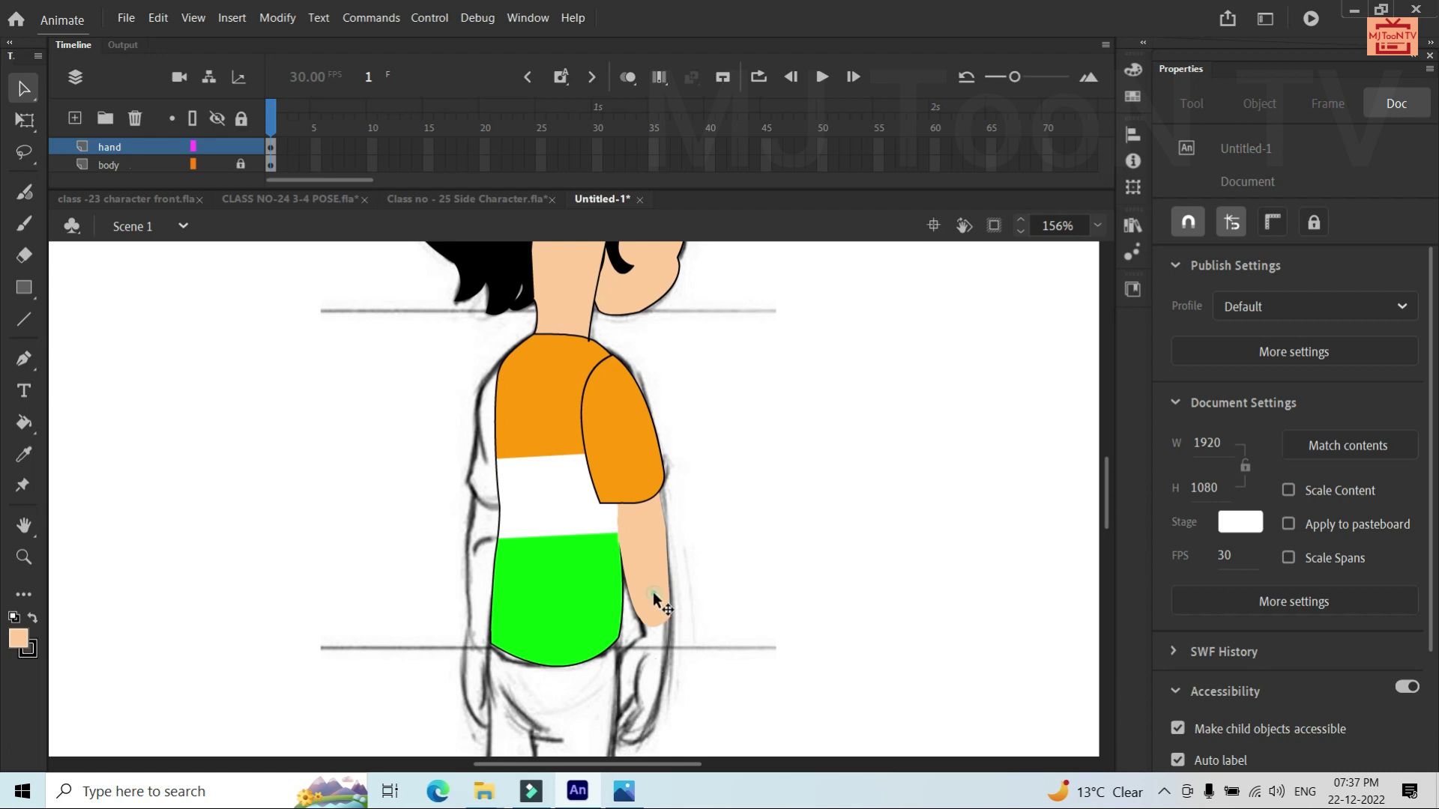
Trace the hand below the forearm with the Pen tool, from the wrist down its outer edge, around the fingertip and up the finger's inner line
{"action": "left_click", "coordinate": [653, 597]}
{"action": "left_click", "coordinate": [623, 469]}
{"action": "left_click", "coordinate": [653, 684]}
{"action": "key", "text": "p"}
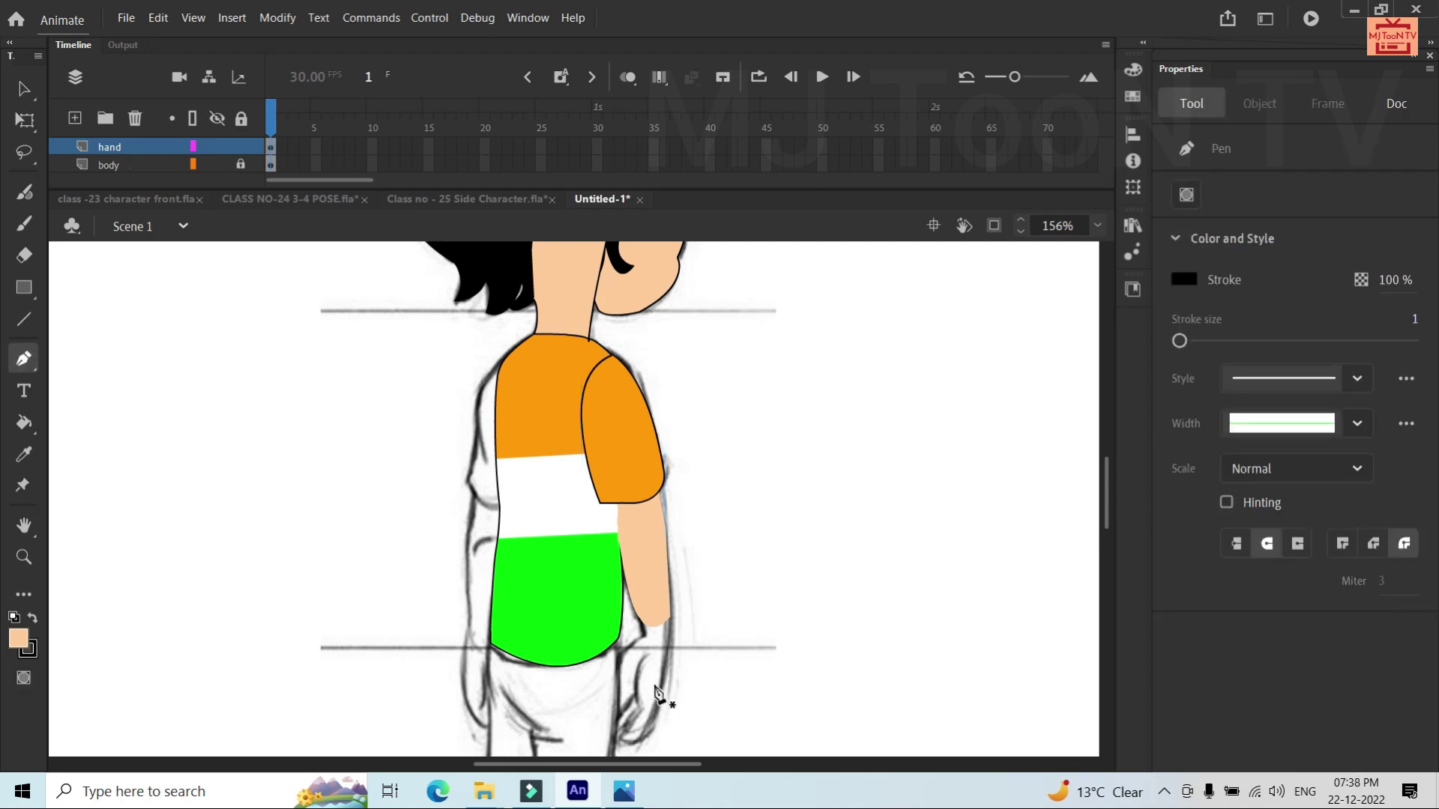
{"action": "left_click", "coordinate": [669, 617]}
{"action": "mouse_move", "coordinate": [645, 736]}
{"action": "left_mouse_down"}
{"action": "mouse_move", "coordinate": [622, 761]}
{"action": "mouse_move", "coordinate": [650, 743]}
{"action": "left_mouse_up"}
{"action": "left_click_drag", "start_coordinate": [622, 742], "coordinate": [626, 760]}
{"action": "left_click", "coordinate": [641, 711]}
{"action": "left_click", "coordinate": [645, 690]}
{"action": "key", "text": "ctrl+z"}
{"action": "left_click_drag", "start_coordinate": [647, 656], "coordinate": [670, 659]}
{"action": "key", "text": "v"}
Trace the short second finger beside the first fingertip with the Pen tool and end the path
{"action": "key", "text": "p"}
{"action": "left_click", "coordinate": [637, 706]}
{"action": "left_click", "coordinate": [637, 699]}
{"action": "left_click", "coordinate": [613, 717]}
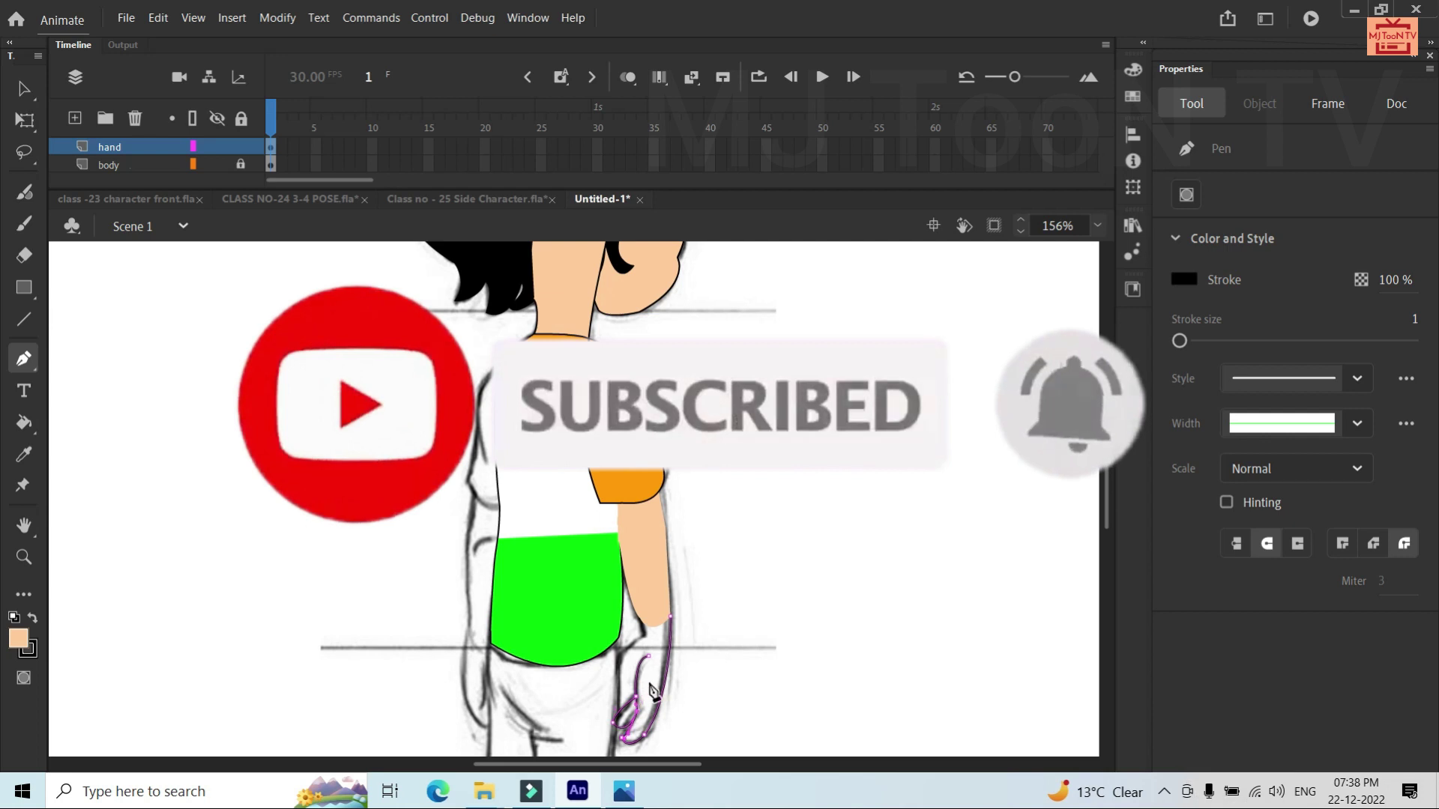
{"action": "key", "text": "v"}
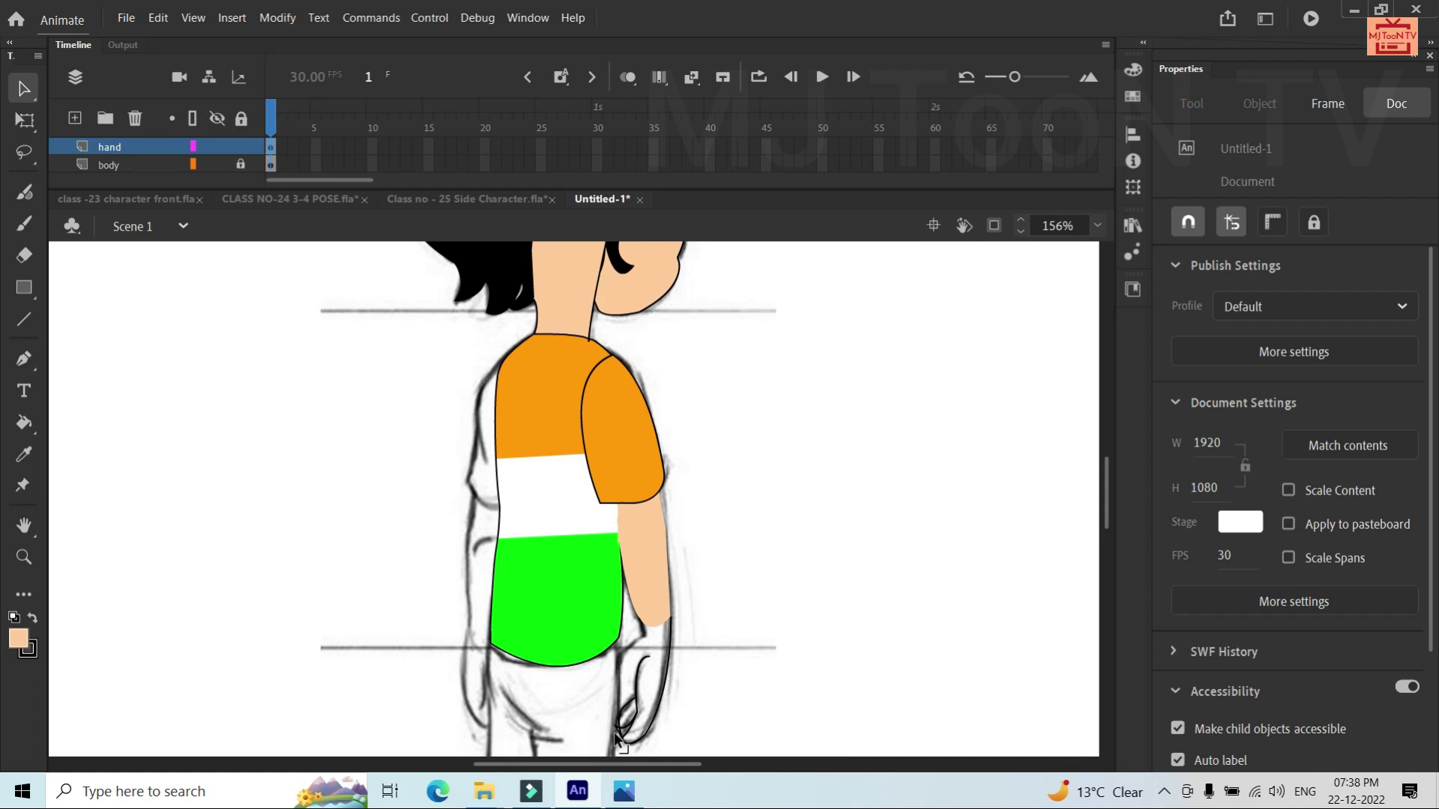
{"action": "left_click", "coordinate": [618, 736]}
Trace the thumb's outer edge with the Pen tool from its side up to the wrist, undoing the misplaced segments
{"action": "key", "text": "p"}
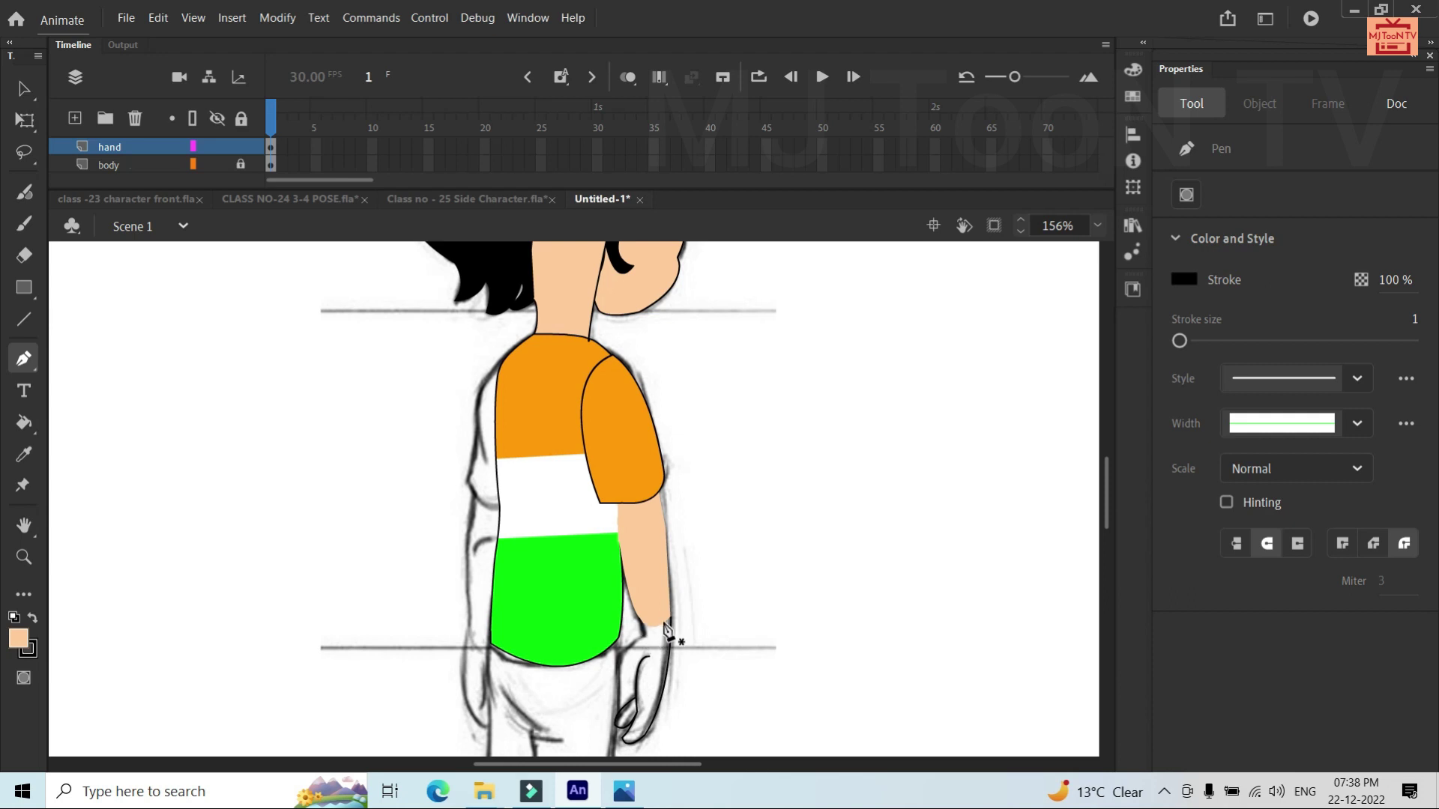
{"action": "left_click", "coordinate": [614, 693]}
{"action": "left_click", "coordinate": [612, 661]}
{"action": "left_click_drag", "start_coordinate": [622, 669], "coordinate": [623, 643]}
{"action": "left_click", "coordinate": [645, 633]}
{"action": "left_click", "coordinate": [654, 626]}
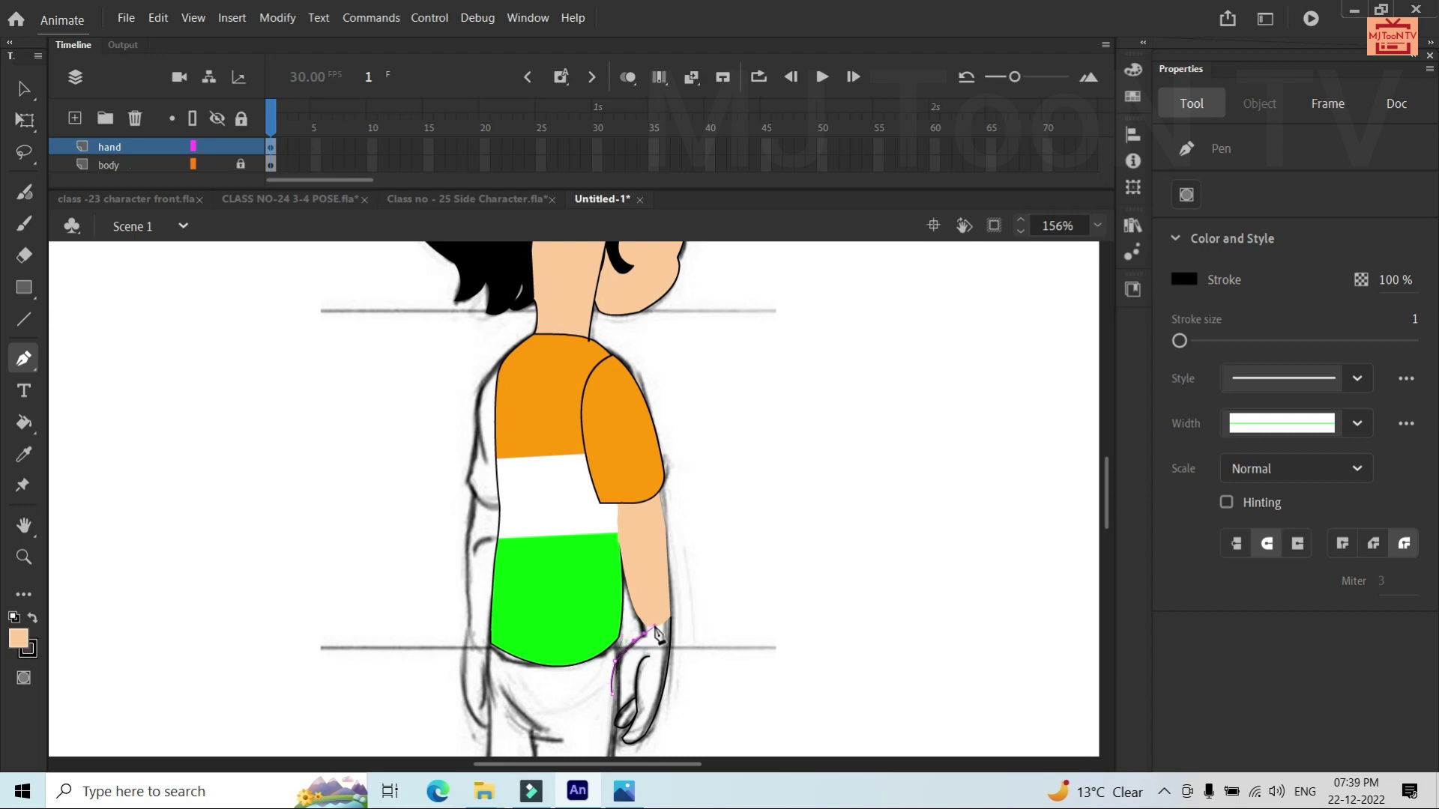
{"action": "left_click", "coordinate": [613, 695]}
{"action": "left_click", "coordinate": [614, 702]}
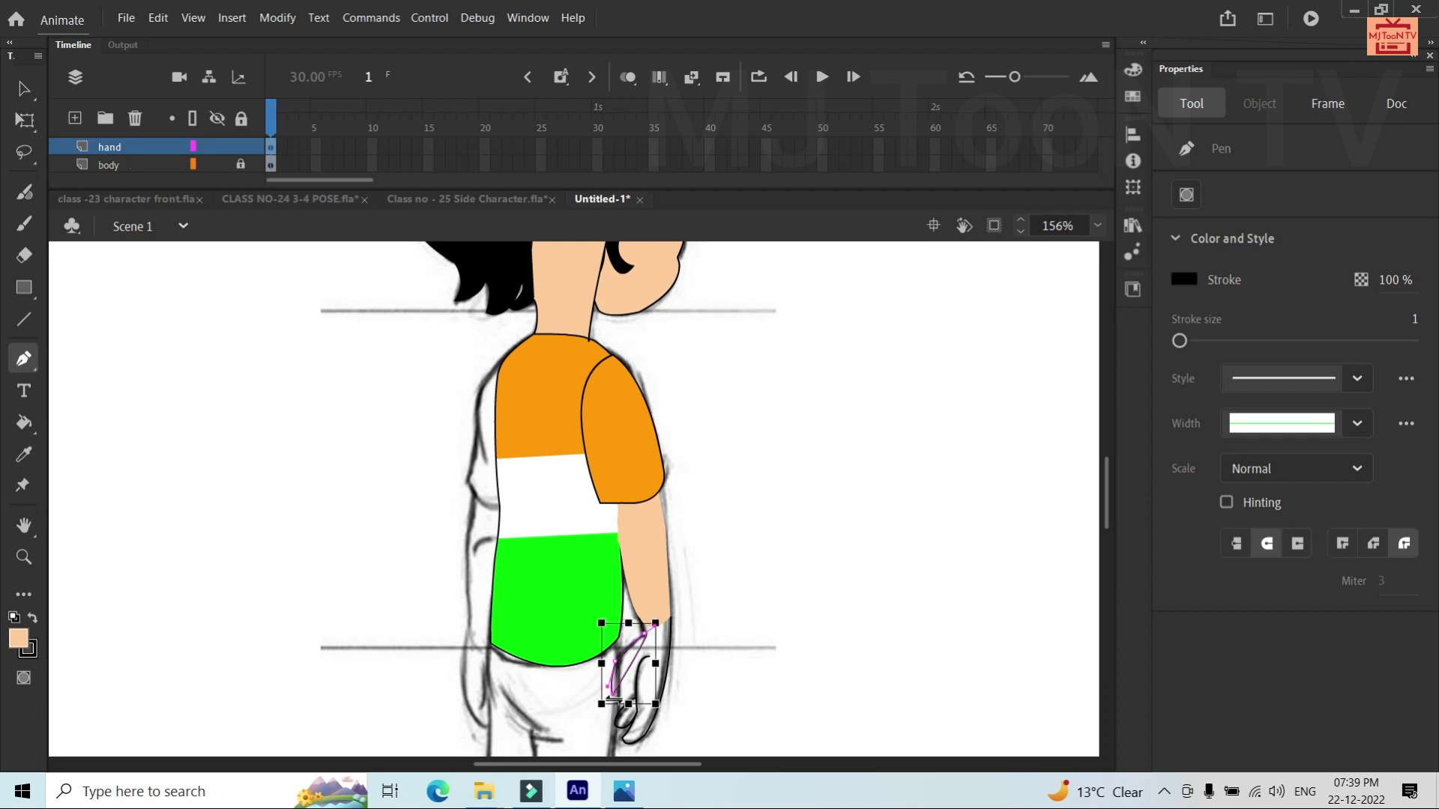
{"action": "key", "text": "ctrl+z"}
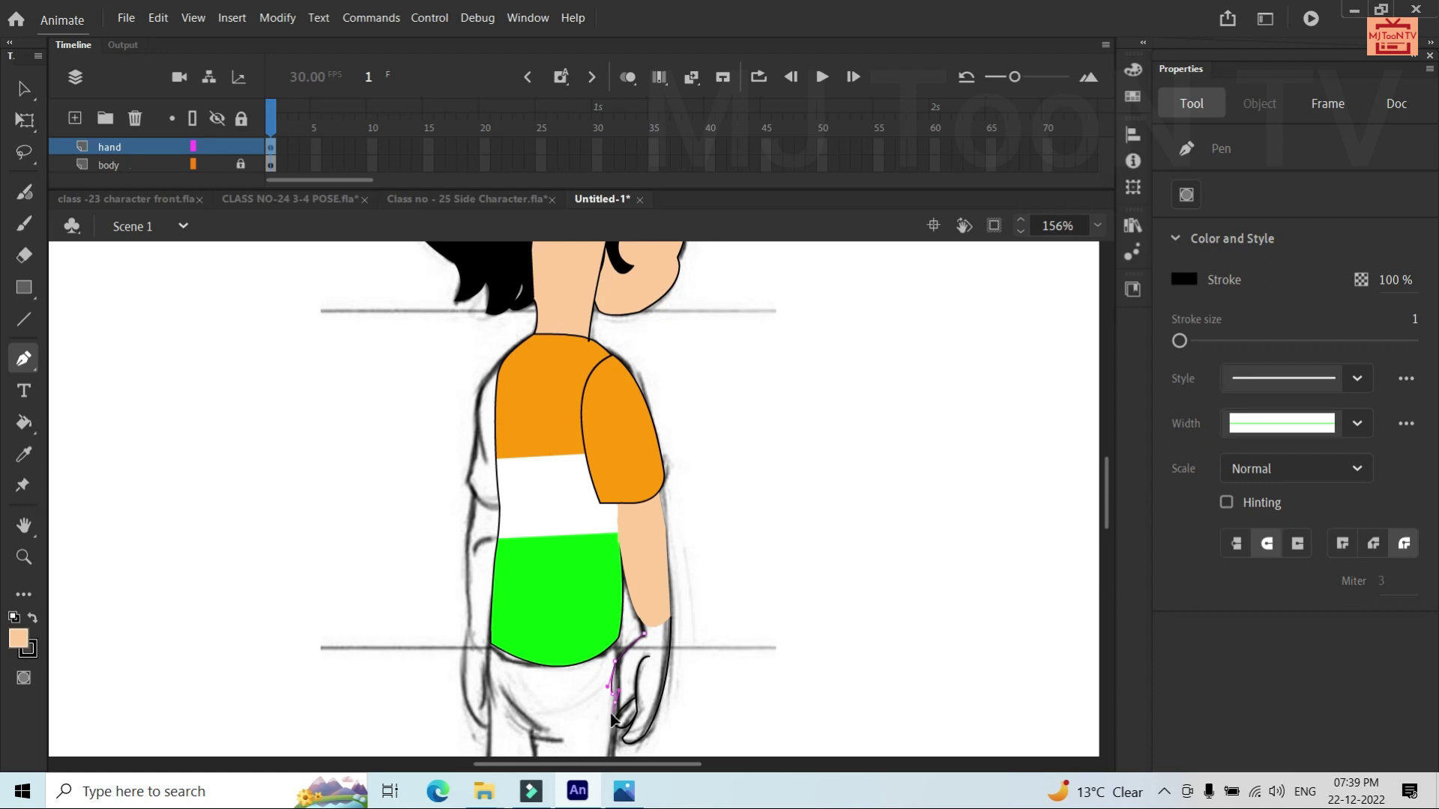
{"action": "key", "text": "Escape"}
{"action": "key", "text": "ctrl+z"}
Continue the thumb outline around its tip and back up its inner side, and end the path
{"action": "left_click_drag", "start_coordinate": [614, 712], "coordinate": [607, 726]}
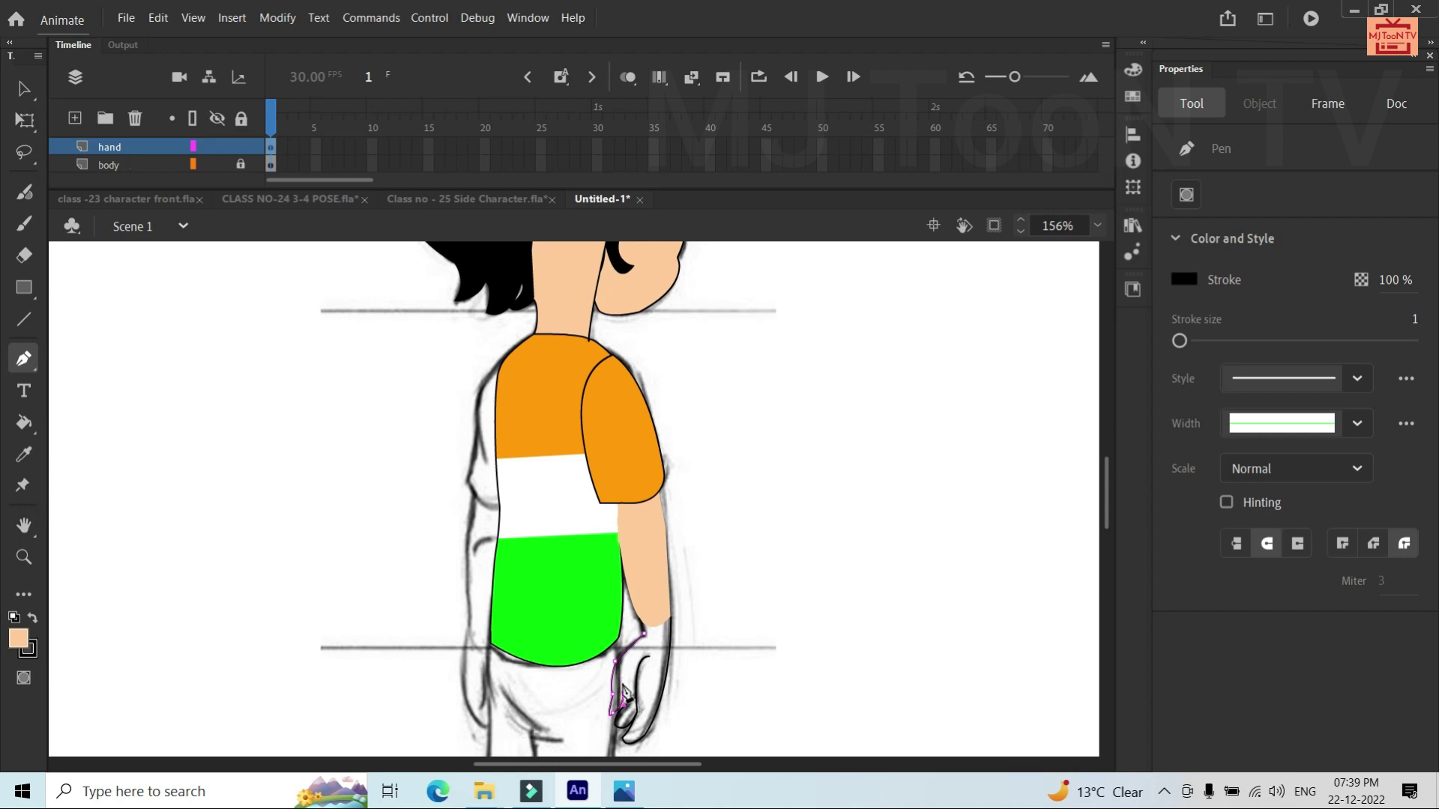
{"action": "left_click", "coordinate": [628, 660]}
{"action": "key", "text": "v"}
Straighten the thumb's wavy inner line and delete the small leftover stroke beside it
{"action": "scroll", "coordinate": [628, 646], "scroll_direction": "up", "scroll_amount": 5}
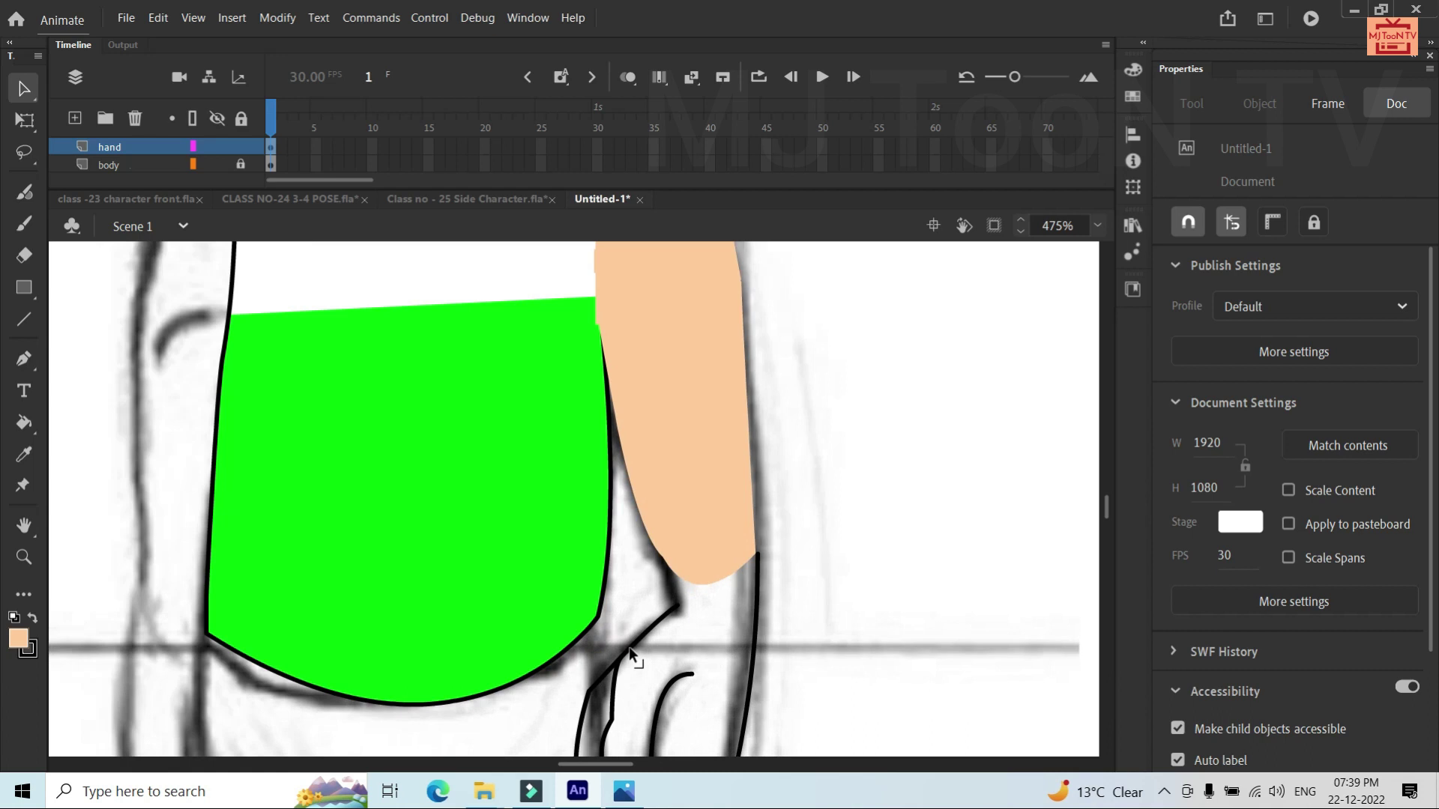
{"action": "scroll", "coordinate": [750, 525], "scroll_direction": "up", "scroll_amount": 3}
{"action": "left_click_drag", "start_coordinate": [1107, 501], "coordinate": [1110, 513]}
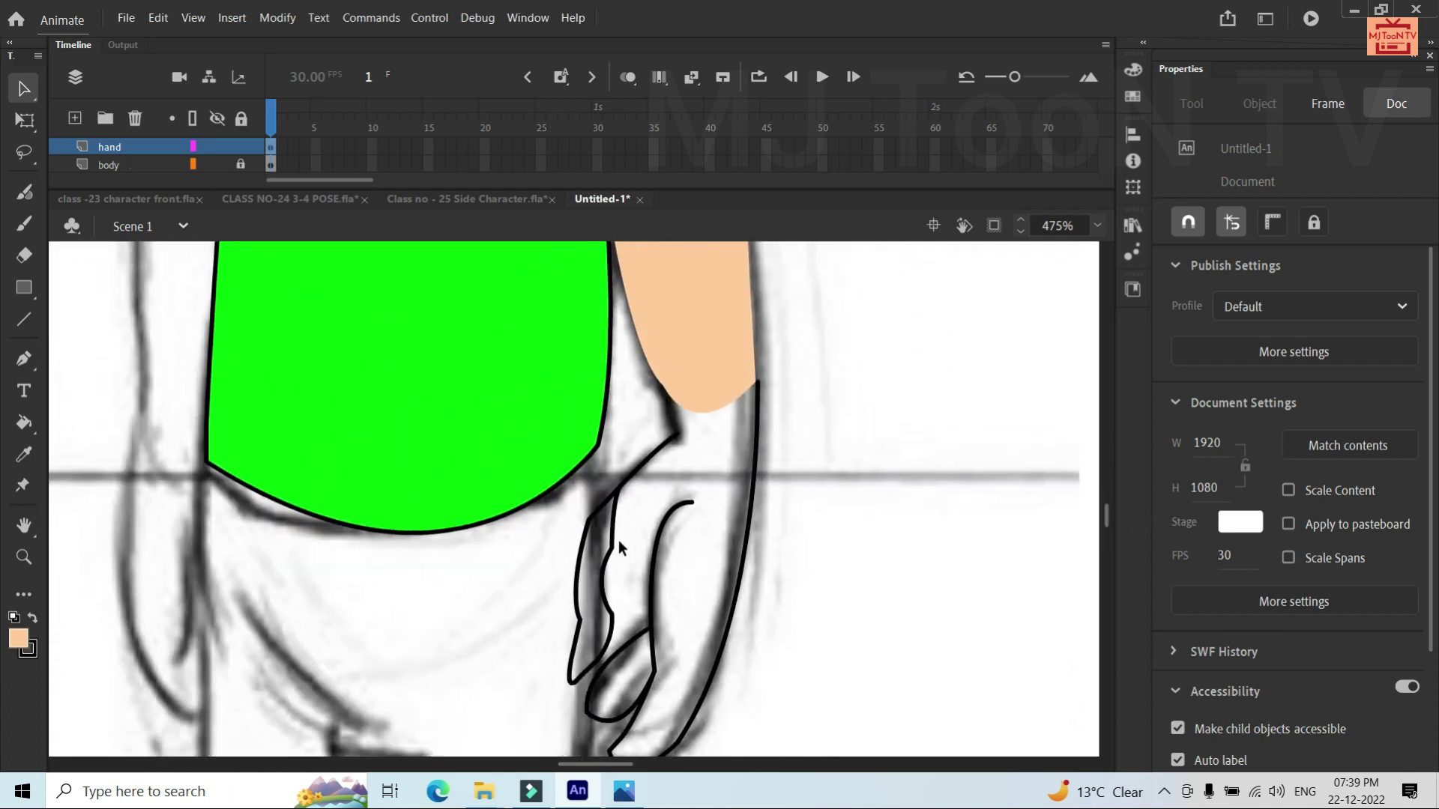
{"action": "left_click_drag", "start_coordinate": [610, 554], "coordinate": [609, 619]}
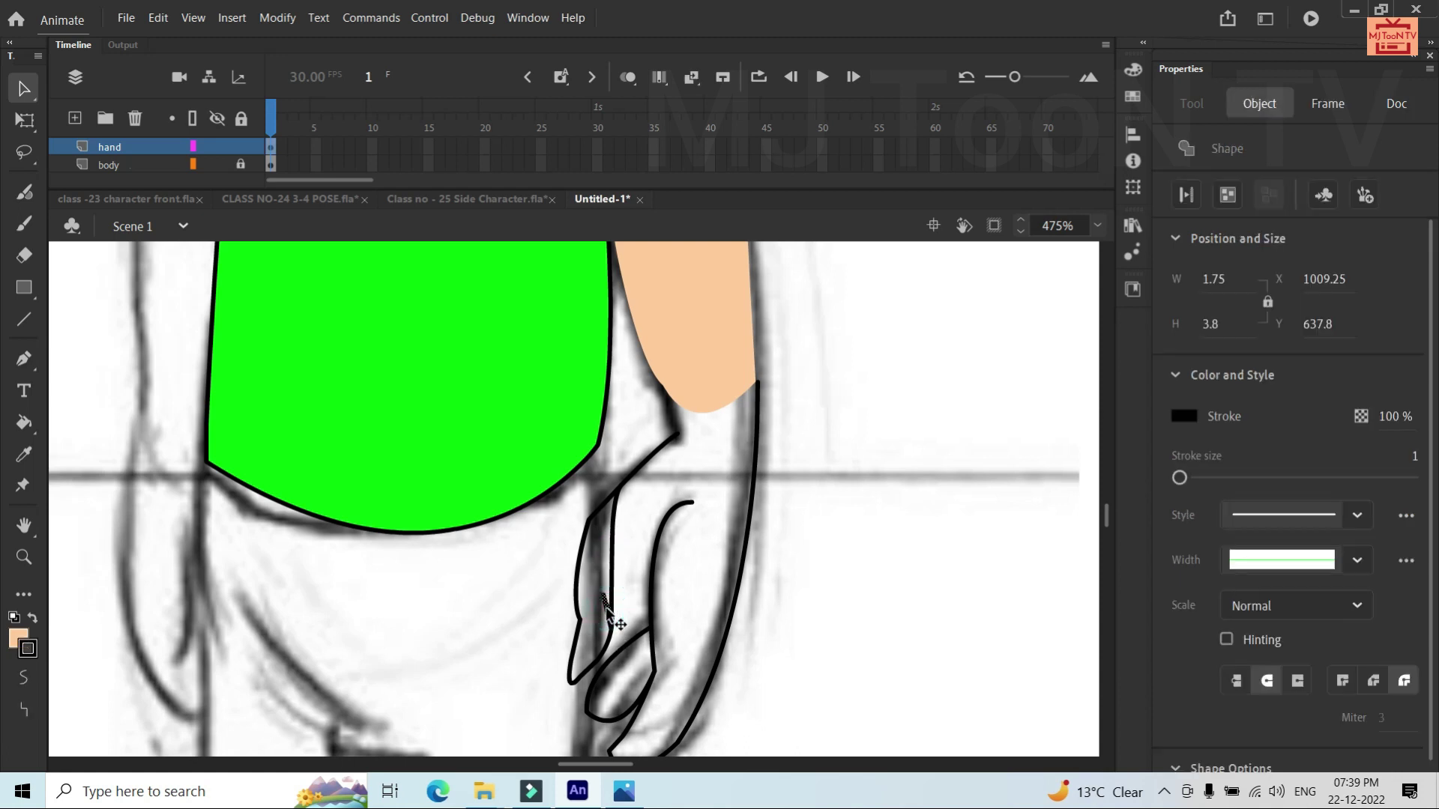
{"action": "left_click", "coordinate": [605, 605]}
{"action": "key", "text": "Delete"}
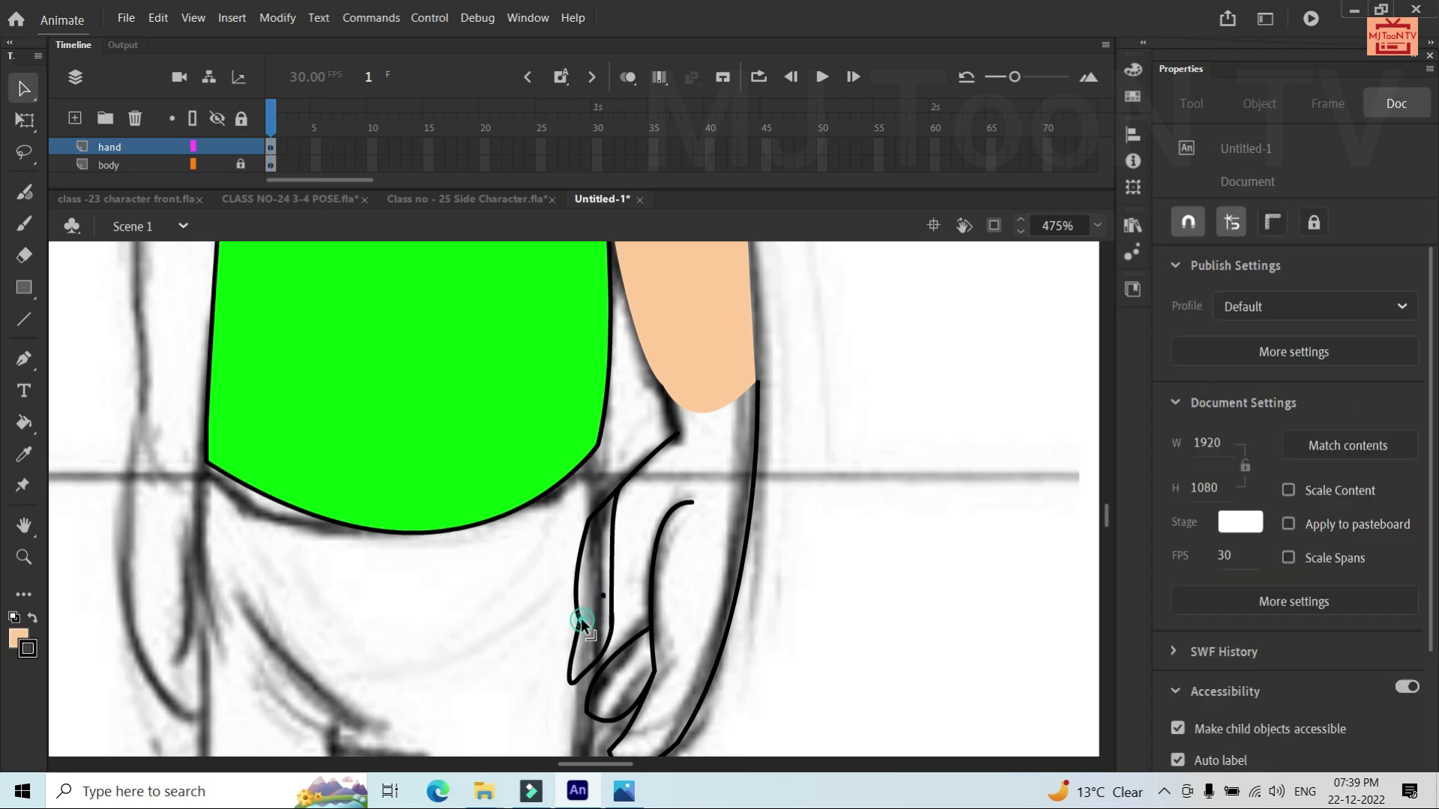
Reshape the thumb's outer edge into one outward curve, round its tip and remove the stray stroke fragments
{"action": "mouse_move", "coordinate": [572, 620]}
{"action": "left_mouse_down"}
{"action": "mouse_move", "coordinate": [570, 524]}
{"action": "mouse_move", "coordinate": [585, 525]}
{"action": "left_mouse_up"}
{"action": "left_click", "coordinate": [606, 593]}
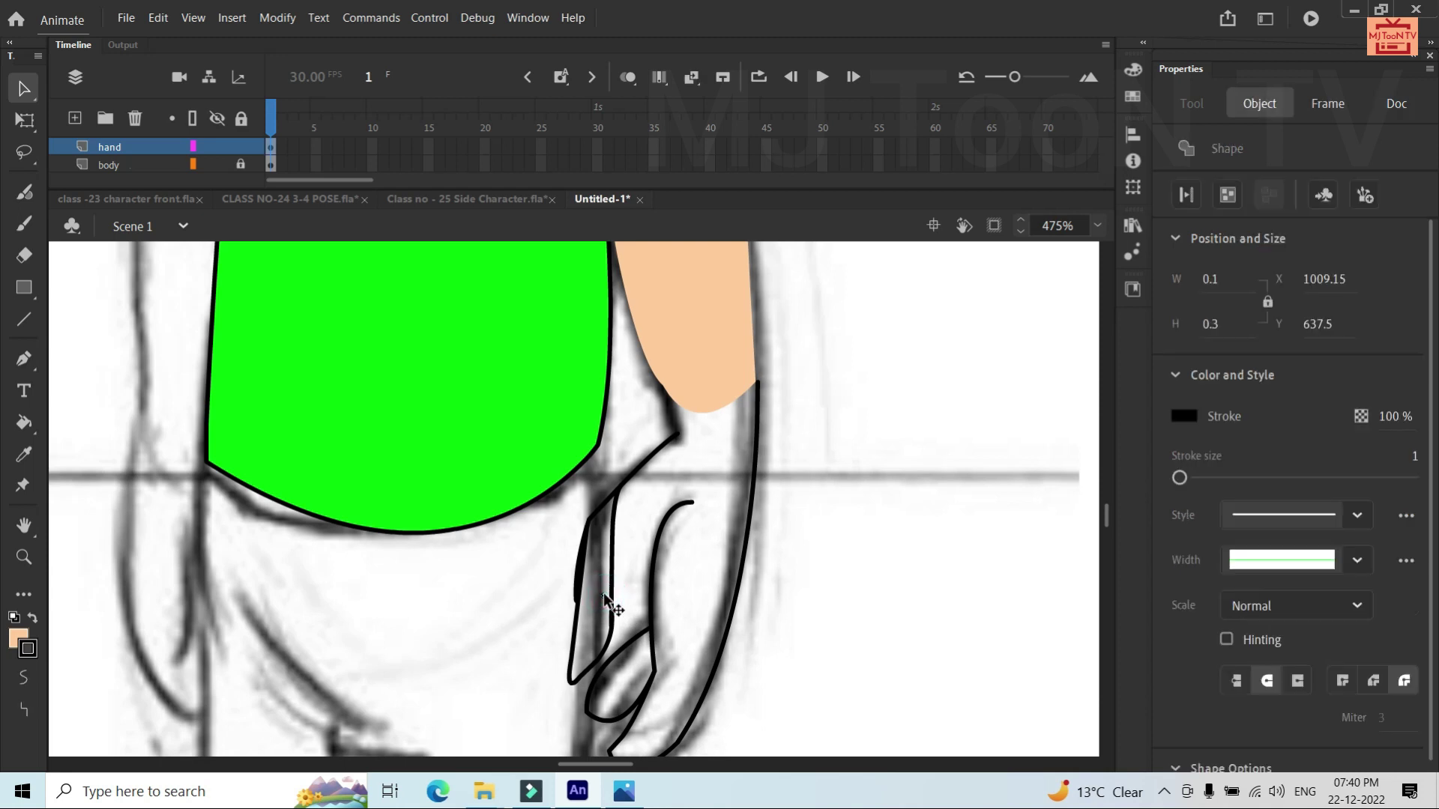
{"action": "left_click", "coordinate": [596, 601]}
{"action": "left_click", "coordinate": [578, 588]}
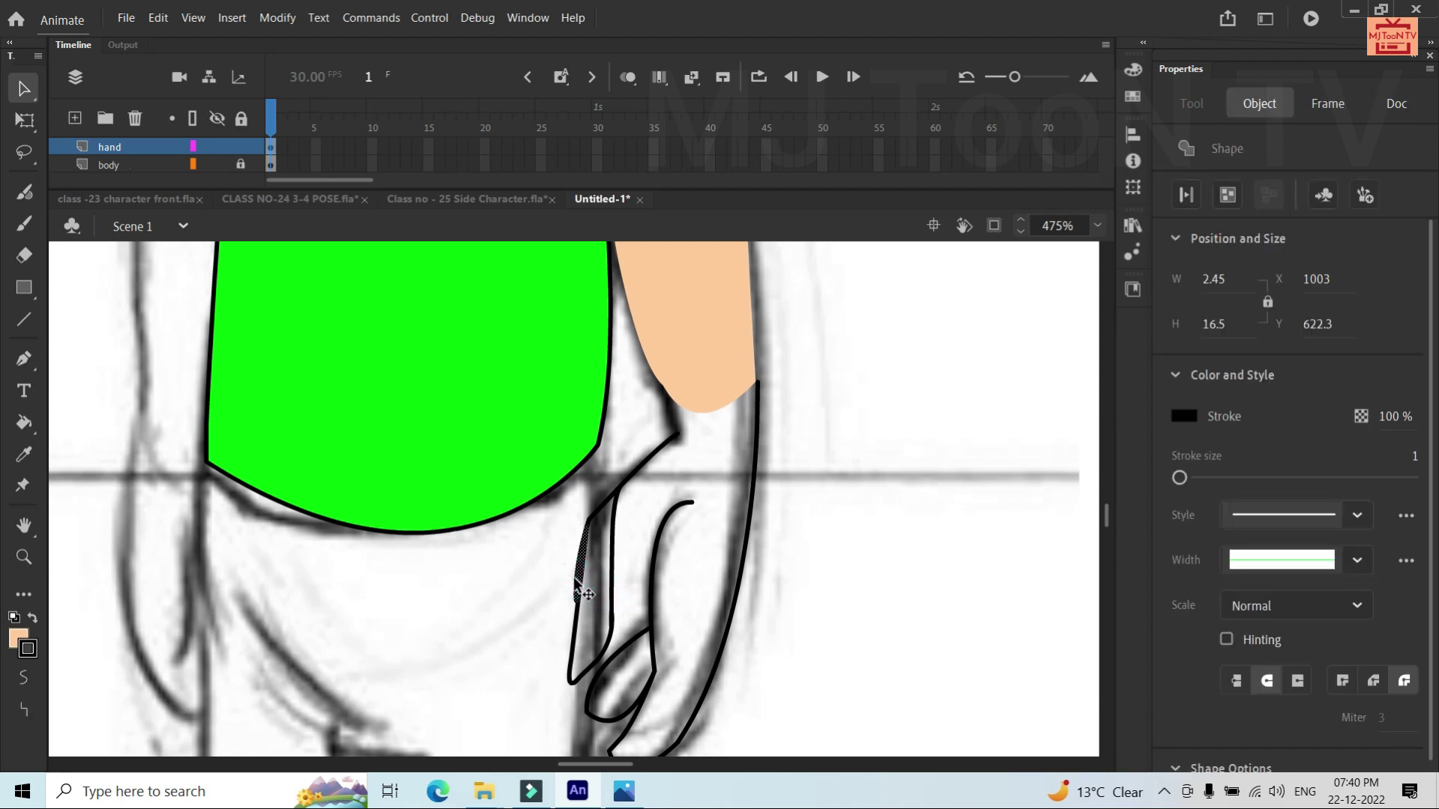
{"action": "left_click", "coordinate": [575, 585]}
{"action": "left_click_drag", "start_coordinate": [581, 571], "coordinate": [564, 590]}
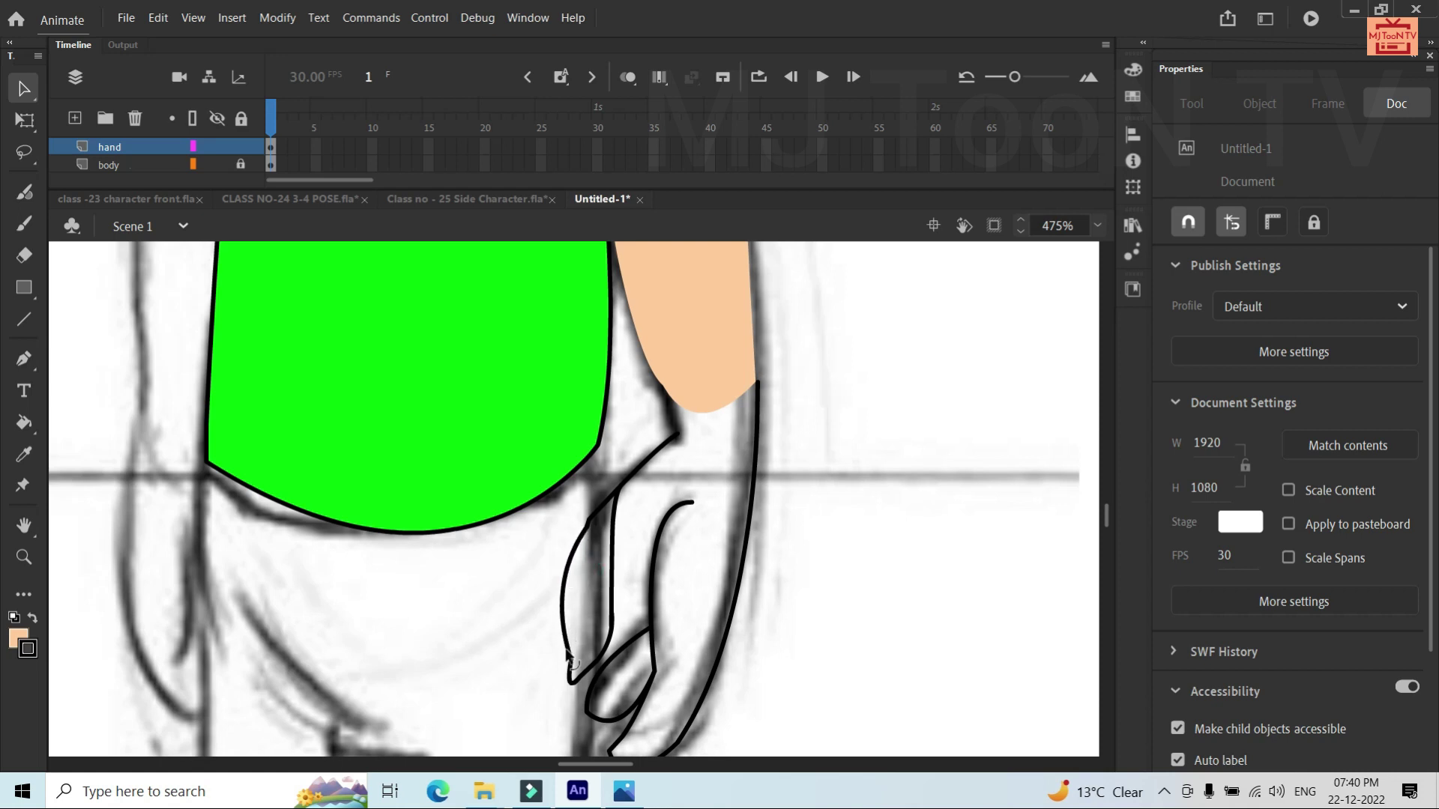
{"action": "left_click_drag", "start_coordinate": [570, 660], "coordinate": [568, 684]}
{"action": "mouse_move", "coordinate": [590, 667]}
{"action": "left_mouse_down"}
{"action": "mouse_move", "coordinate": [605, 634]}
{"action": "mouse_move", "coordinate": [567, 675]}
{"action": "left_mouse_up"}
Delete the thumb's inner line and the short strokes remaining at its lower end near the second finger
{"action": "scroll", "coordinate": [662, 576], "scroll_direction": "down", "scroll_amount": 5}
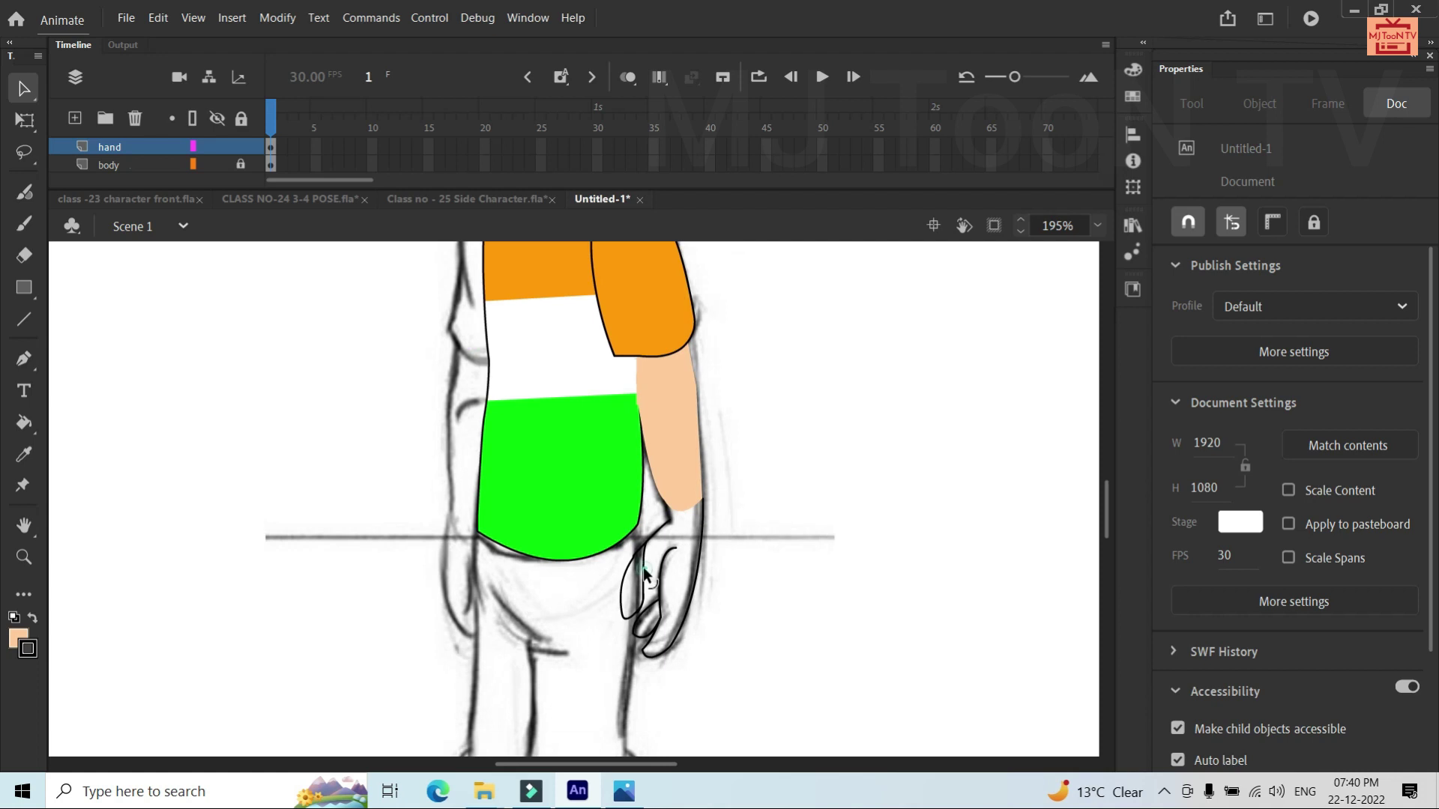
{"action": "left_click", "coordinate": [645, 572]}
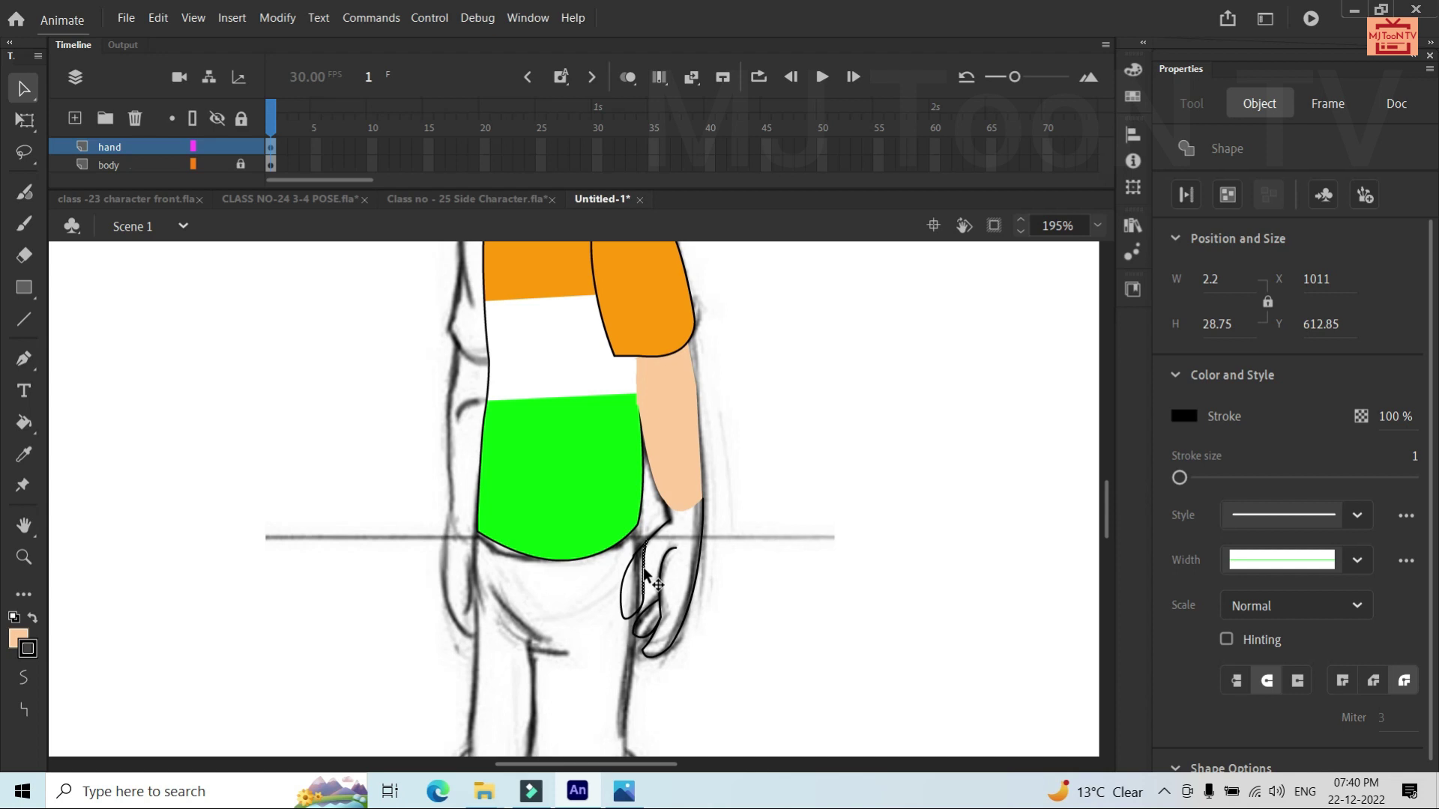
{"action": "left_click", "coordinate": [652, 583]}
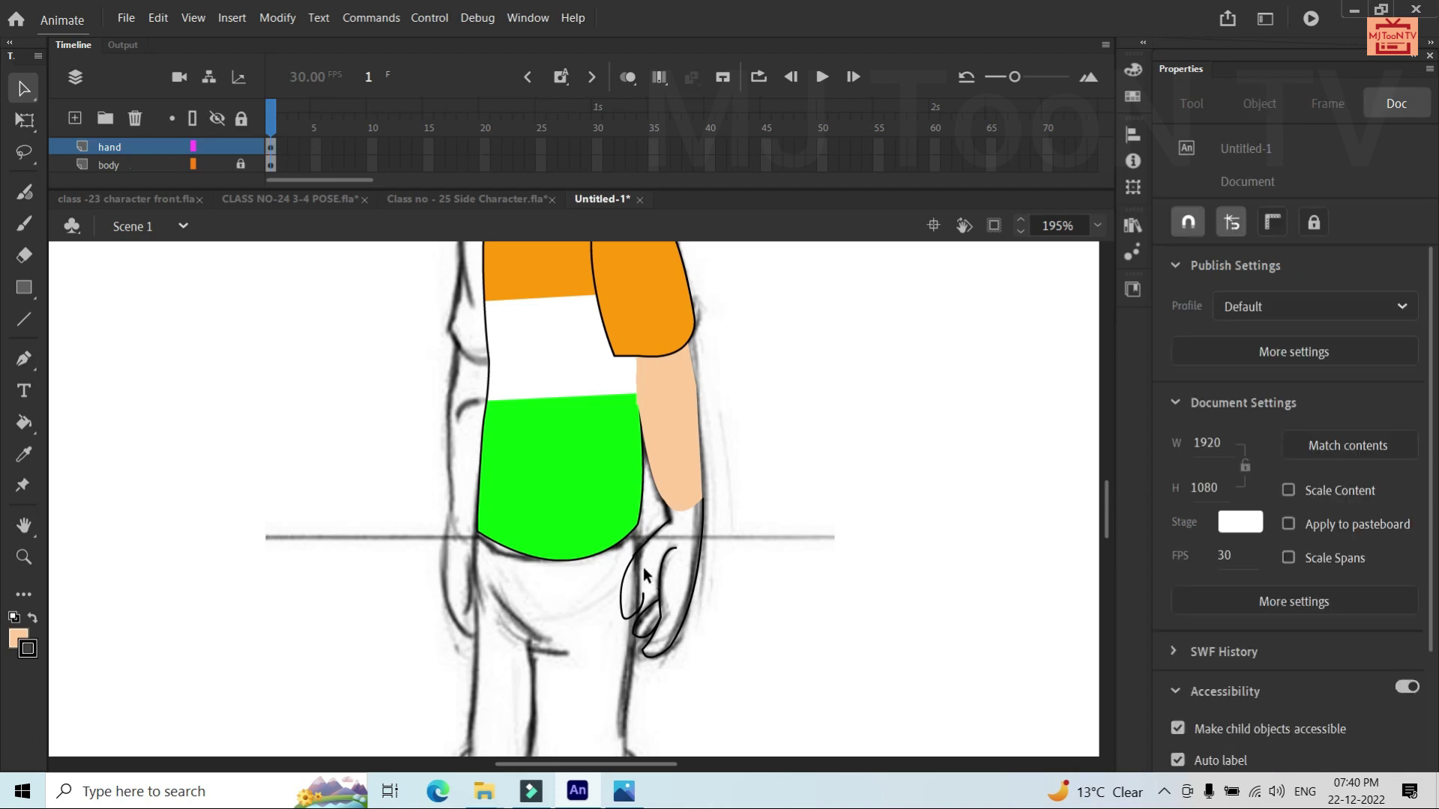
{"action": "left_click", "coordinate": [641, 611]}
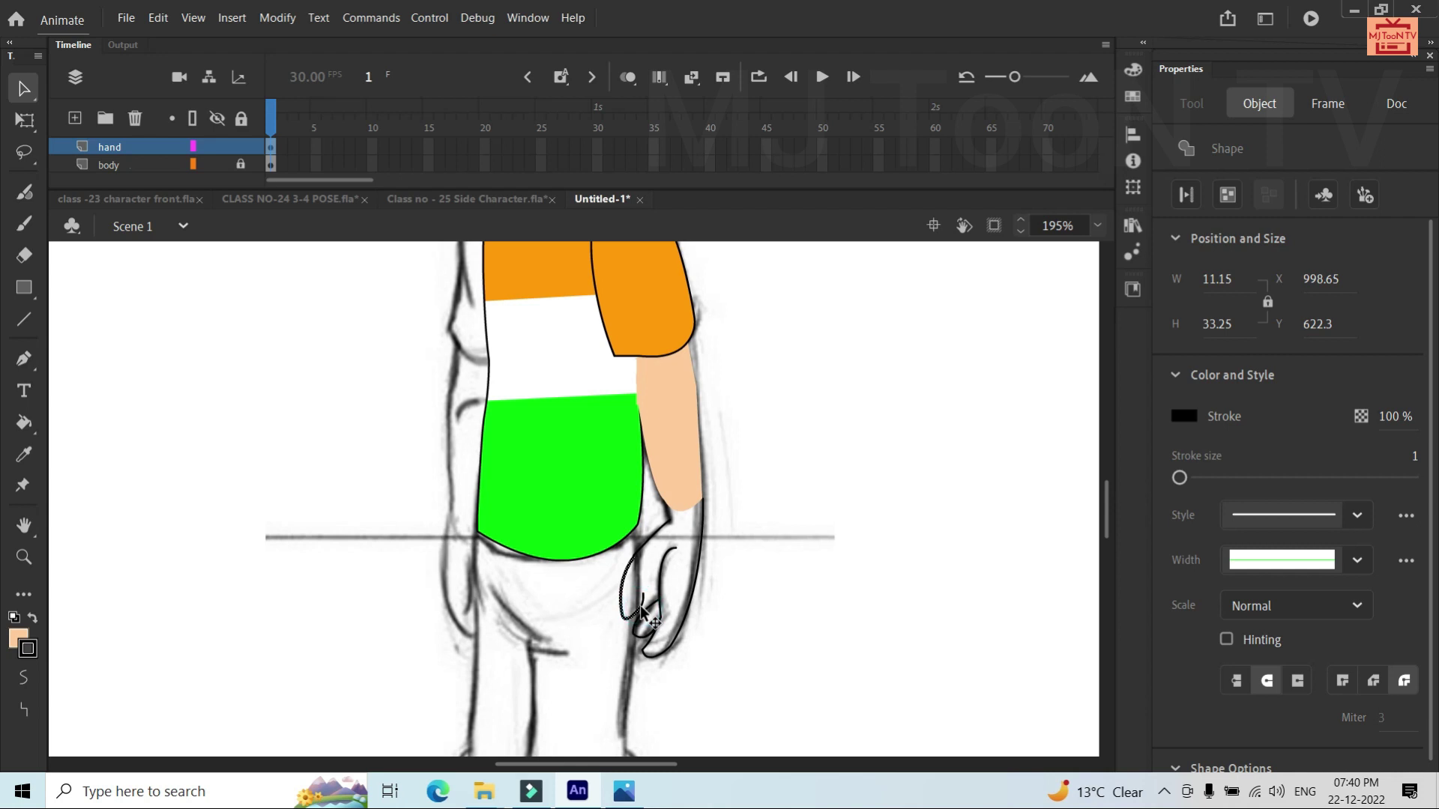
{"action": "left_click", "coordinate": [642, 598]}
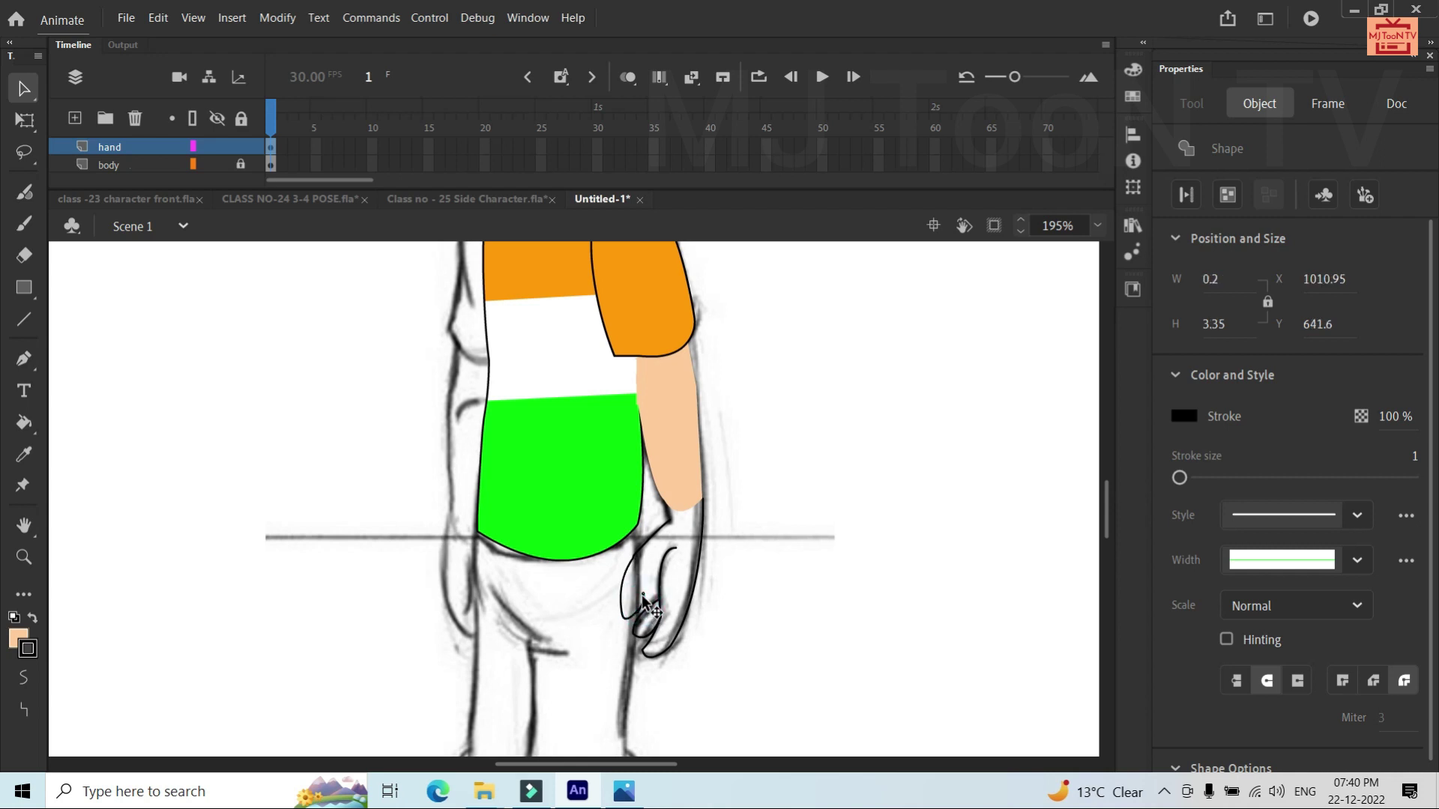
{"action": "left_click", "coordinate": [643, 599]}
{"action": "left_click", "coordinate": [637, 614]}
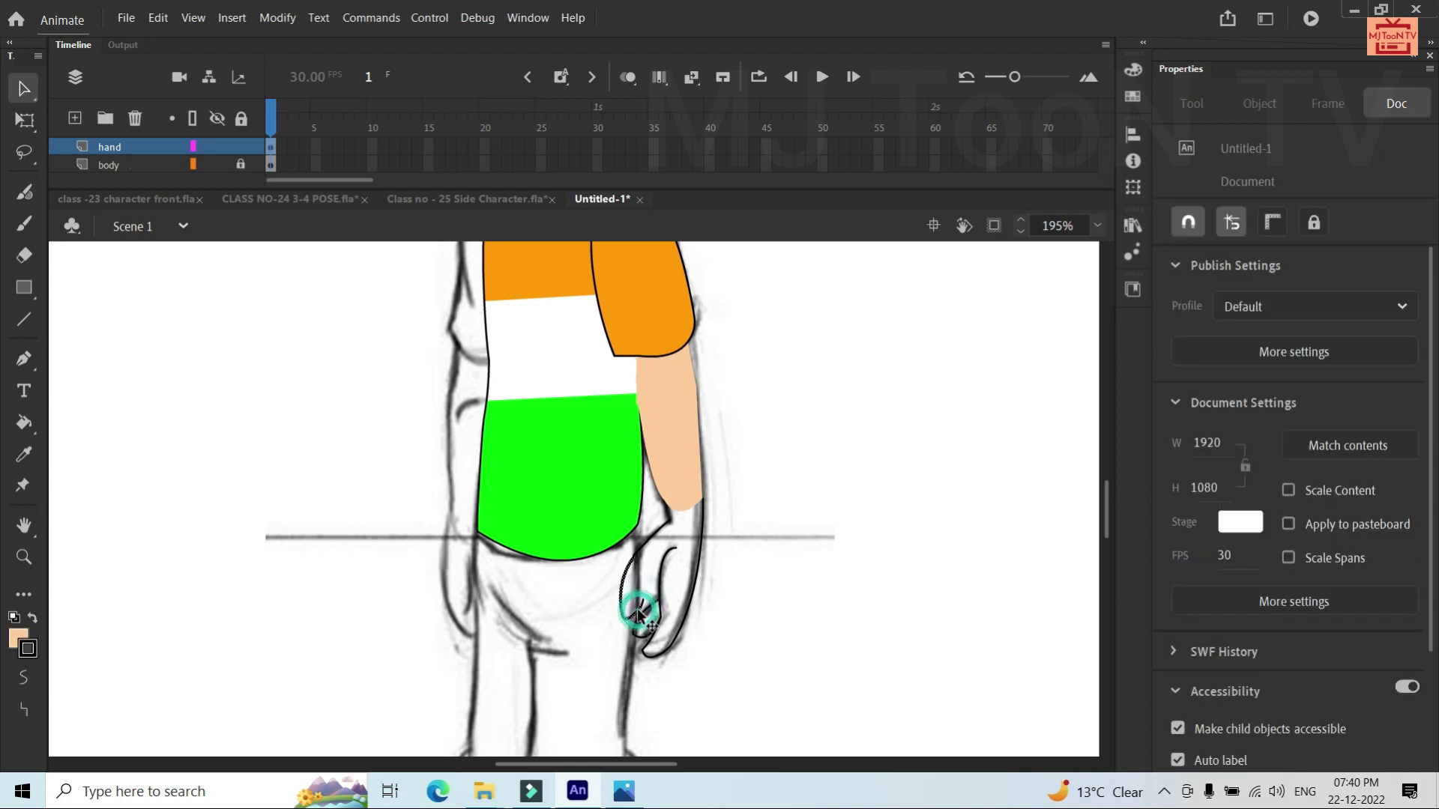
{"action": "left_click", "coordinate": [642, 602]}
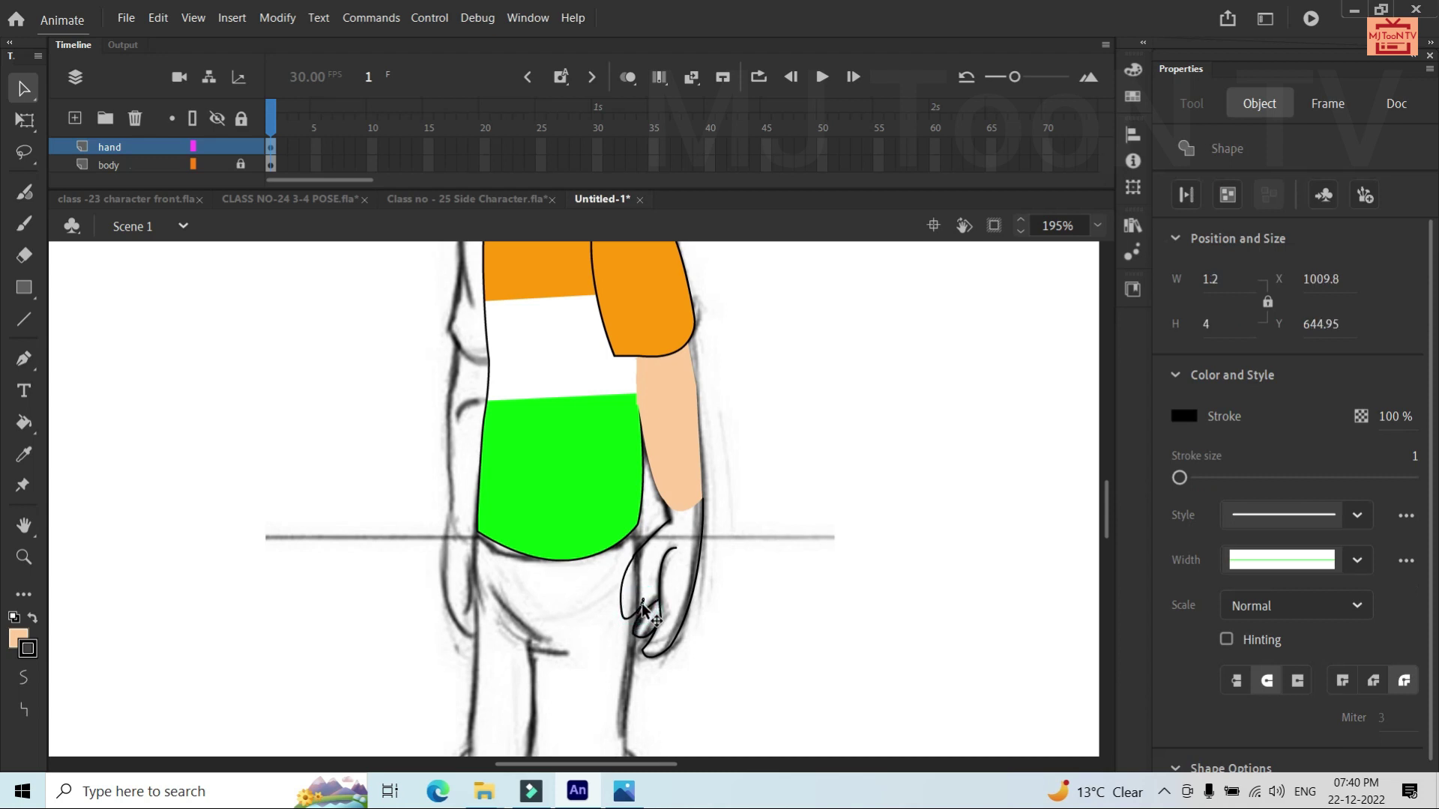
{"action": "left_click", "coordinate": [643, 609]}
{"action": "scroll", "coordinate": [643, 609], "scroll_direction": "up", "scroll_amount": 2}
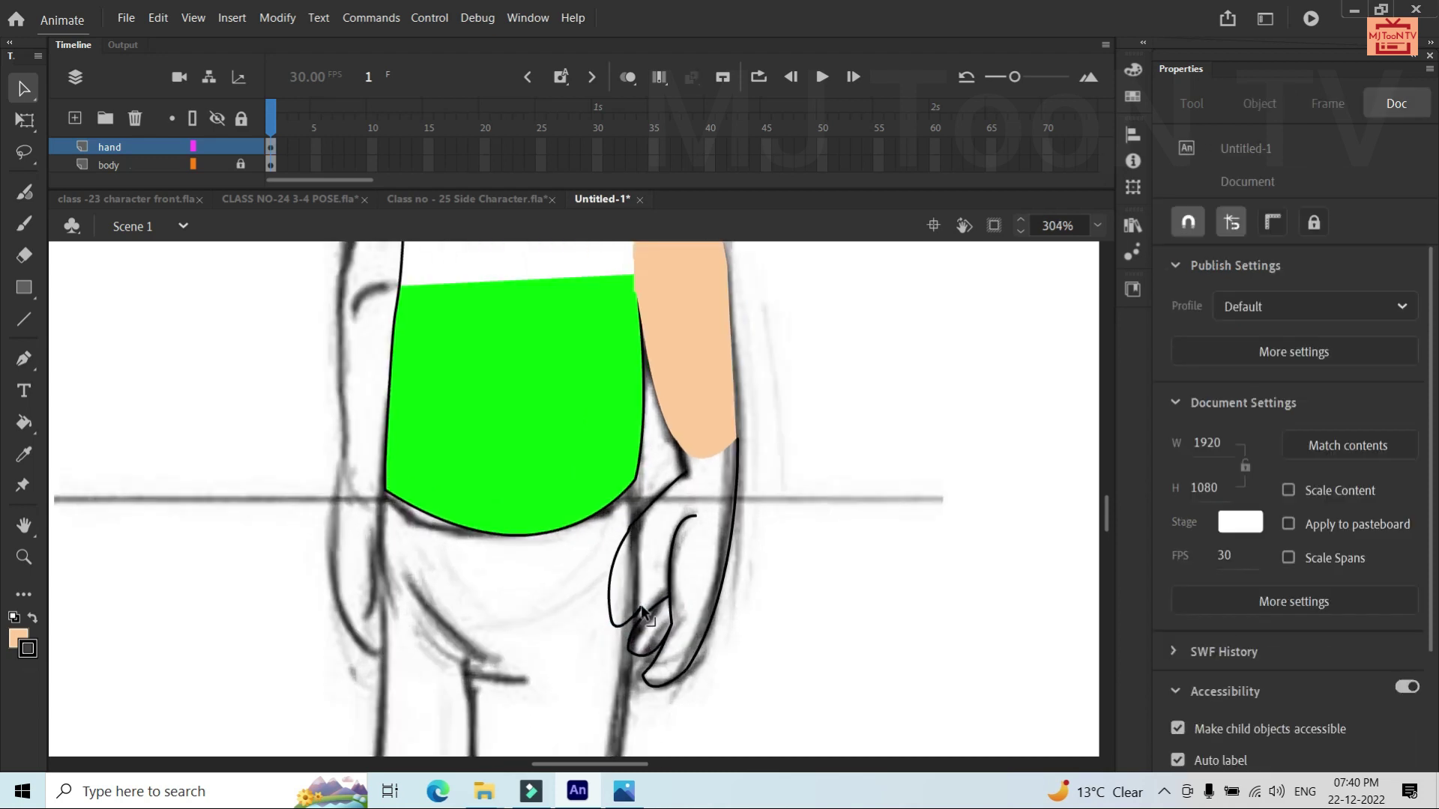
Delete the tiny stroke segments that extend past the thumb tip toward the second finger
{"action": "left_click", "coordinate": [639, 609]}
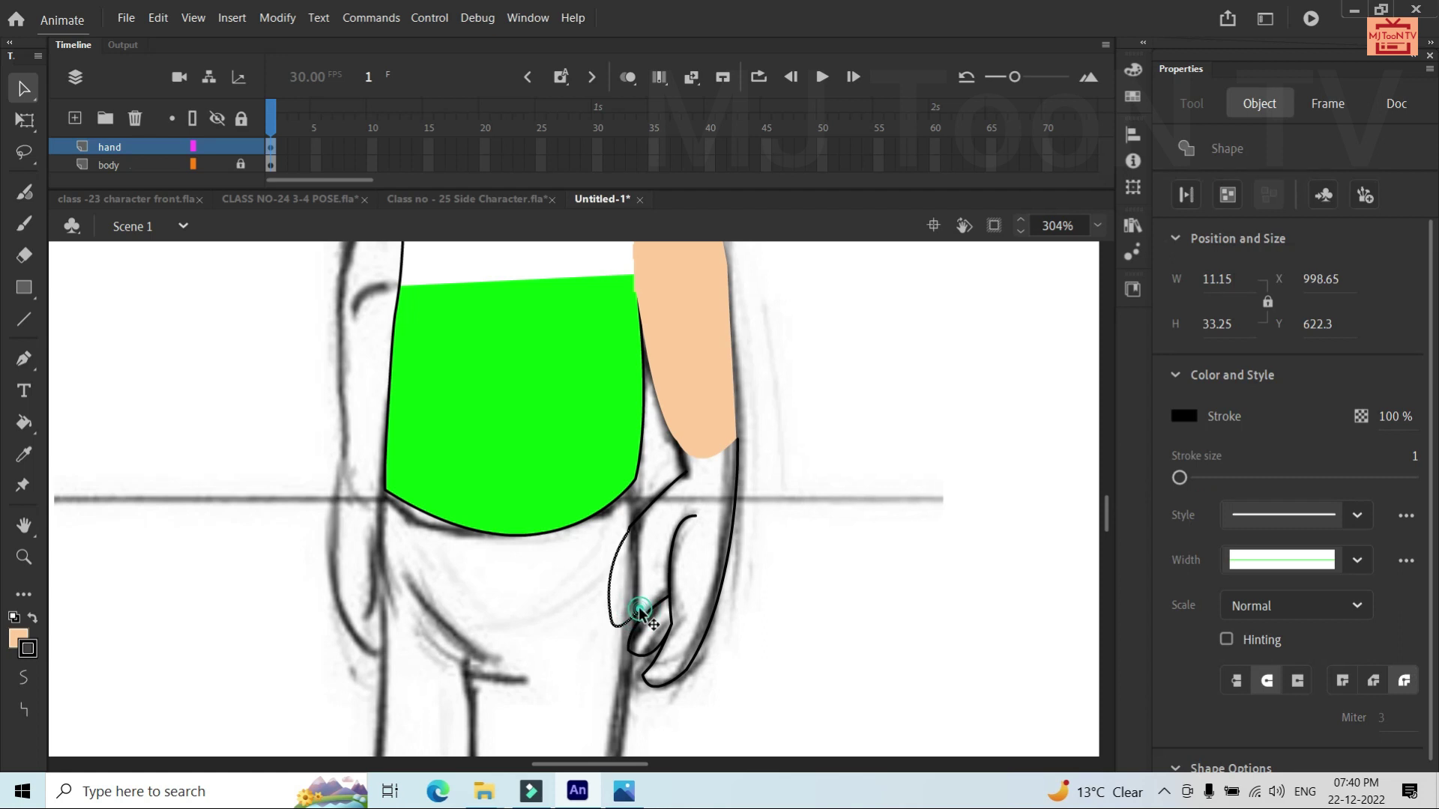
{"action": "left_click", "coordinate": [639, 610], "text": "shift"}
{"action": "left_click", "coordinate": [778, 600]}
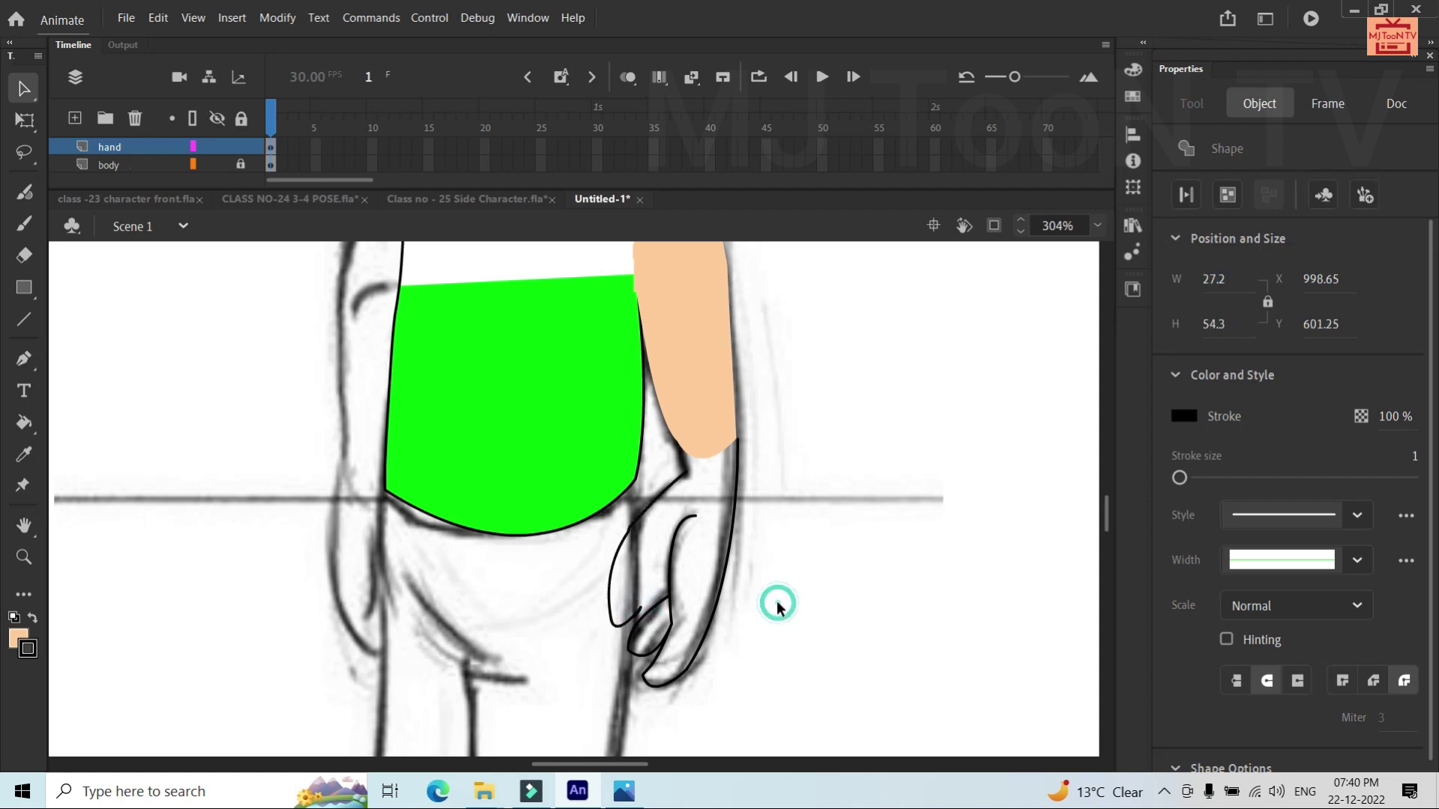
{"action": "left_click", "coordinate": [633, 616]}
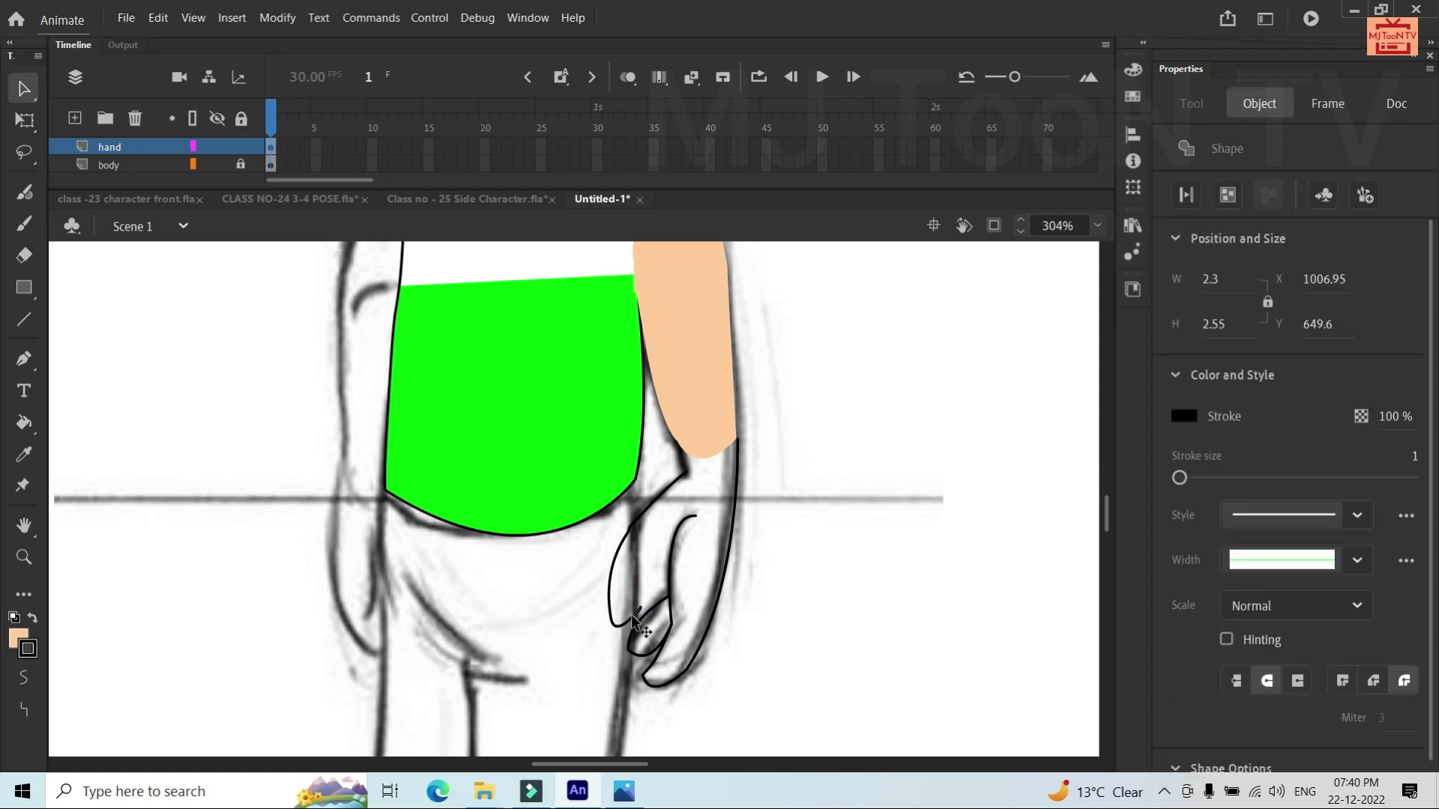
{"action": "key", "text": "Delete"}
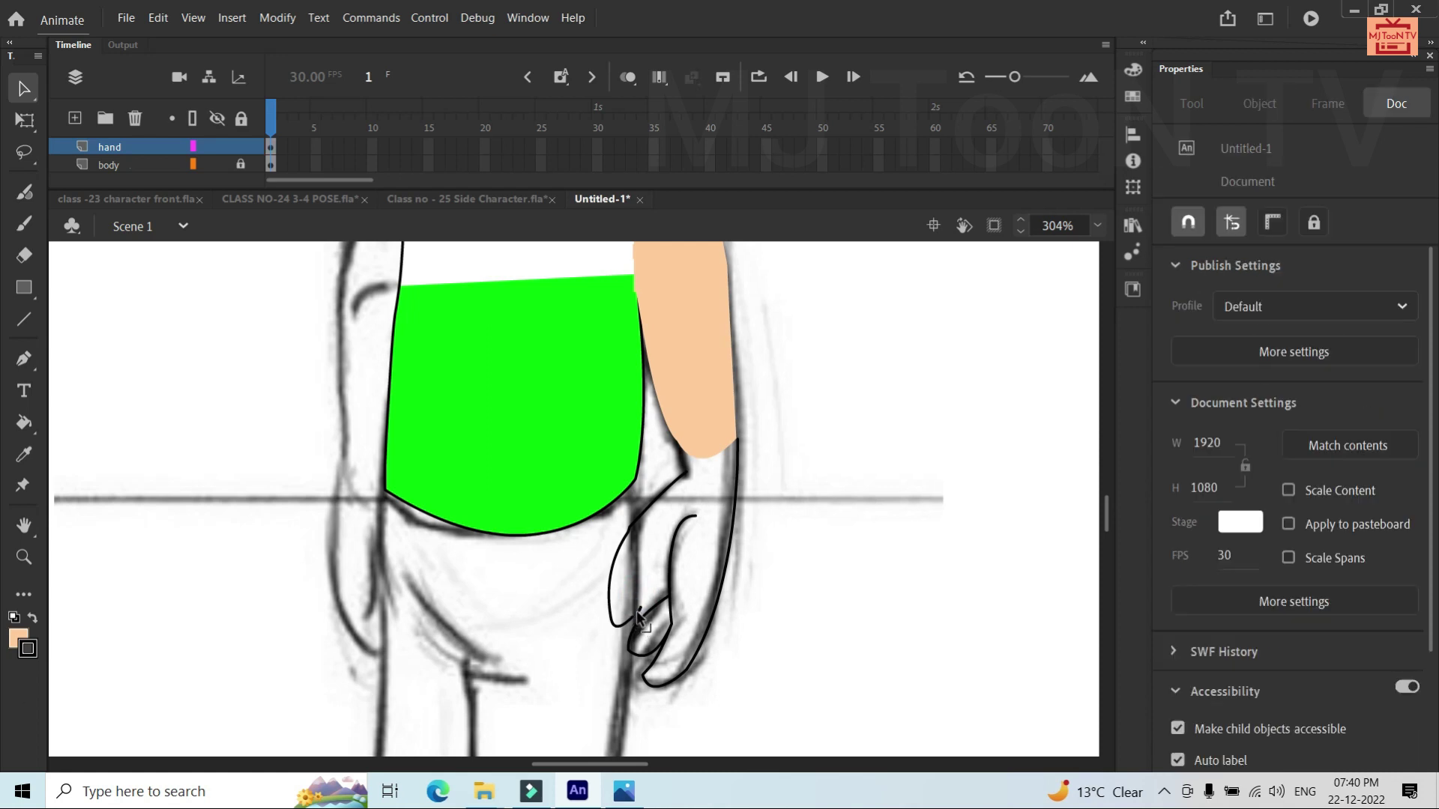
{"action": "left_click", "coordinate": [637, 609]}
{"action": "key", "text": "Delete"}
{"action": "left_click", "coordinate": [639, 611]}
{"action": "key", "text": "Delete"}
{"action": "left_click", "coordinate": [640, 606]}
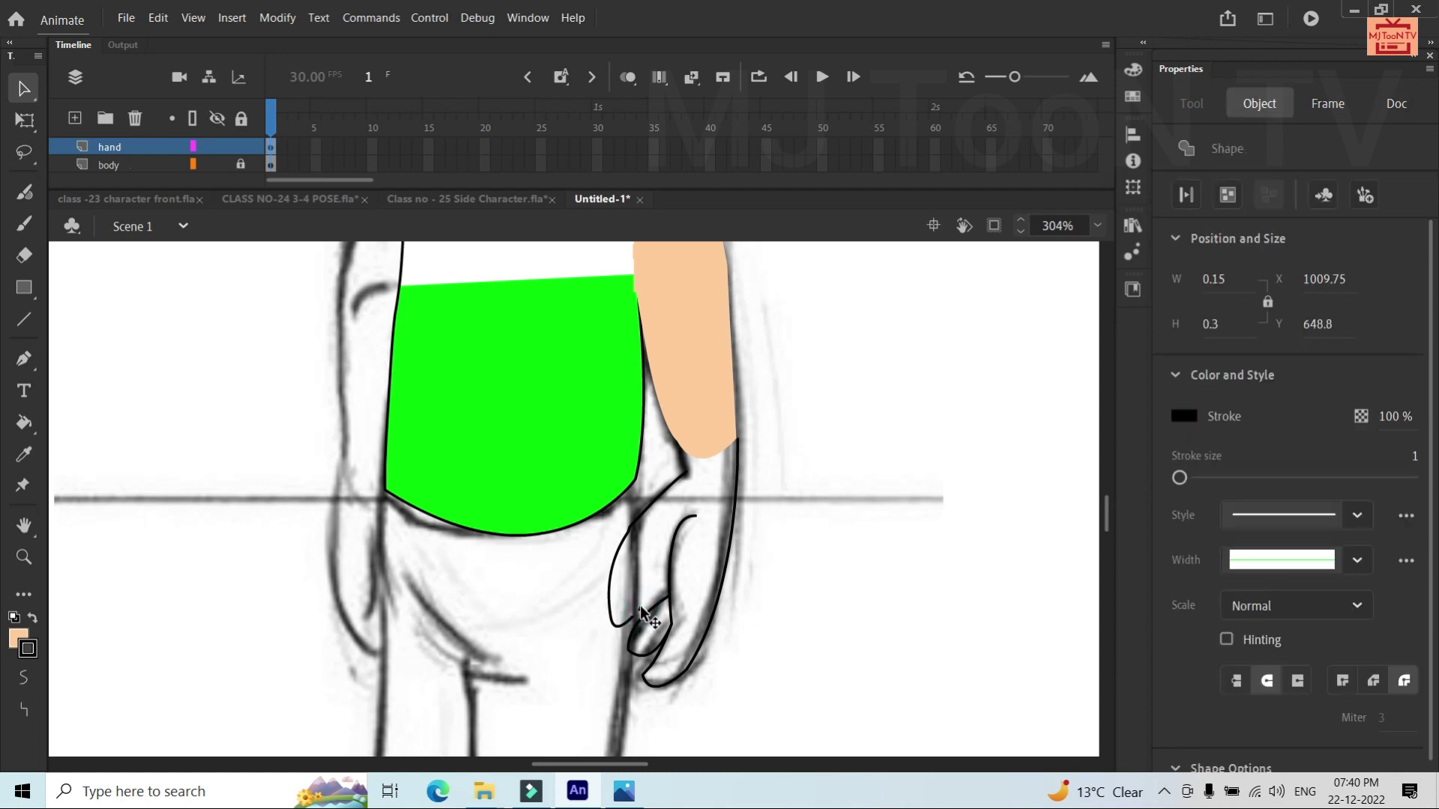
{"action": "key", "text": "Delete"}
{"action": "left_click", "coordinate": [640, 605]}
{"action": "key", "text": "Delete"}
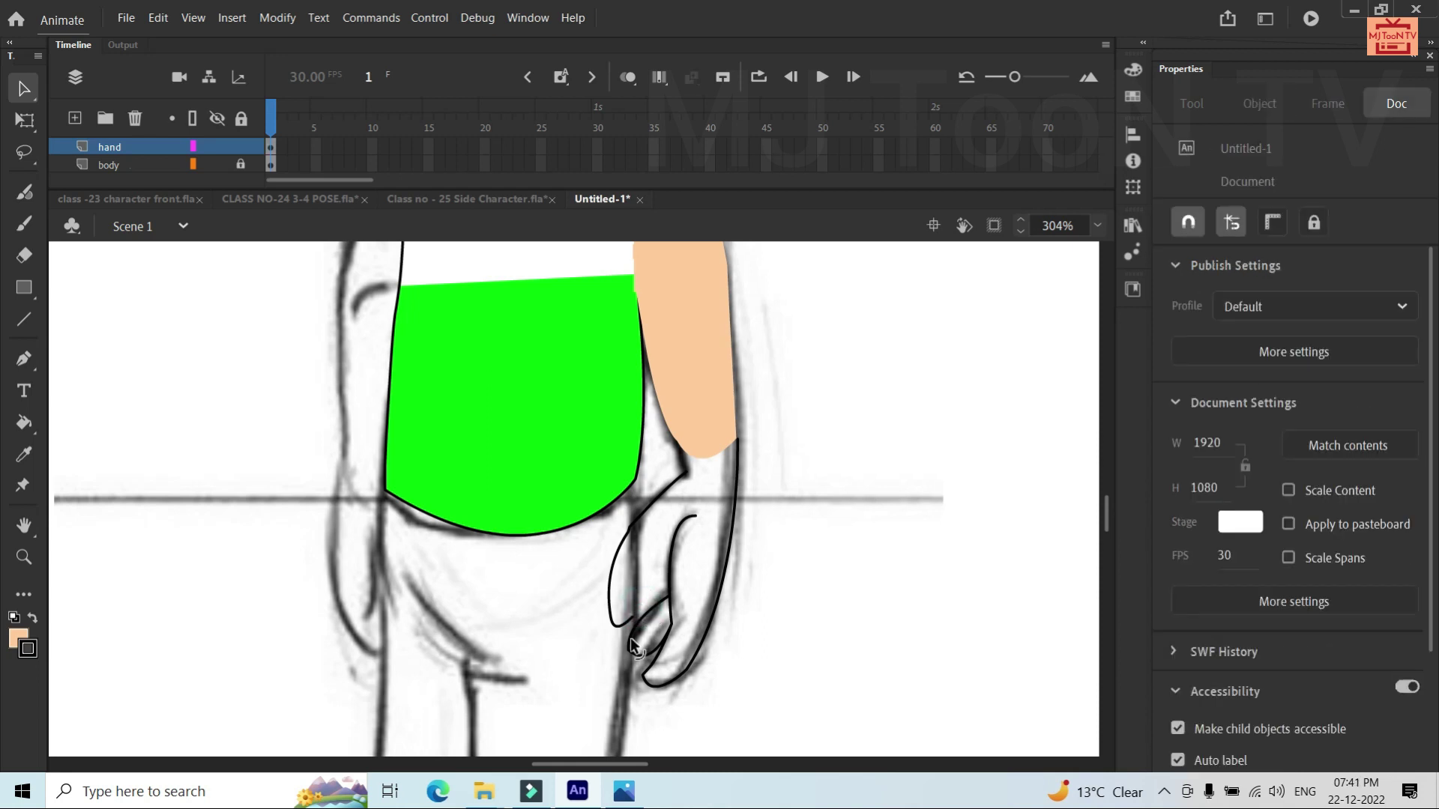
Close the thumb with a curved inner line from its tip up to the palm and pull the second finger's tip outward
{"action": "key", "text": "p"}
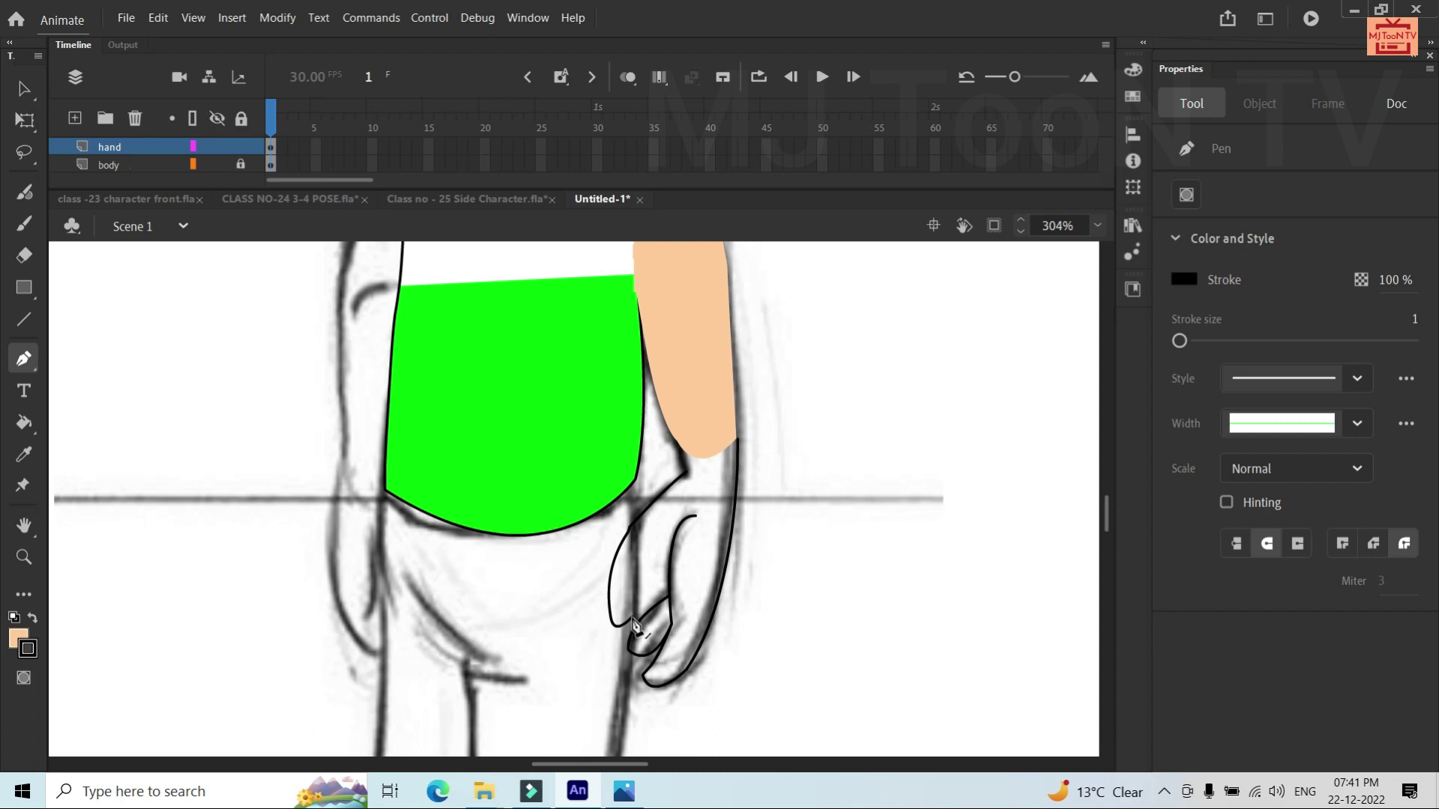
{"action": "left_click", "coordinate": [619, 619]}
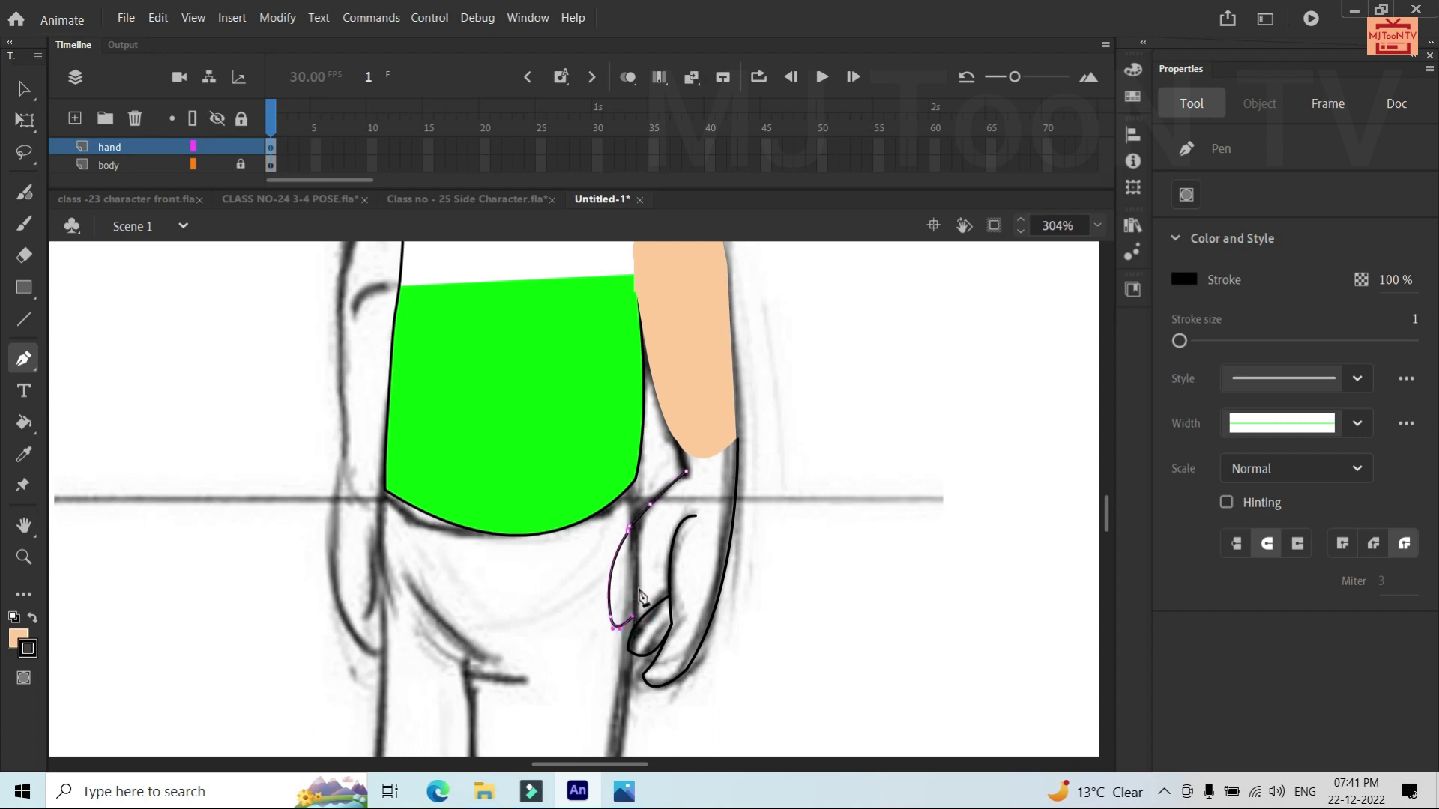
{"action": "left_click", "coordinate": [631, 529]}
{"action": "left_click_drag", "start_coordinate": [632, 530], "coordinate": [619, 517]}
{"action": "key", "text": "v"}
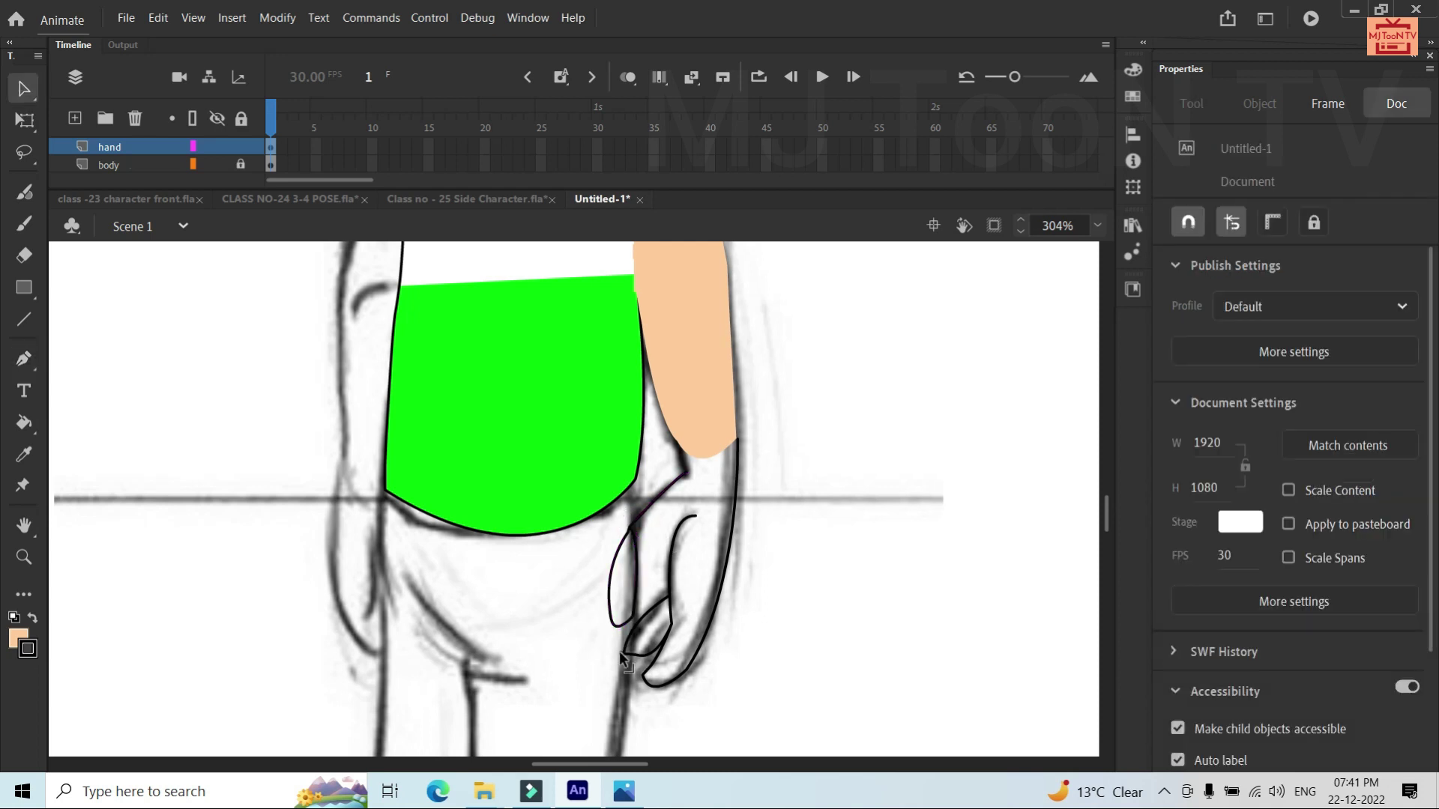
{"action": "mouse_move", "coordinate": [627, 653]}
{"action": "left_mouse_down"}
{"action": "mouse_move", "coordinate": [631, 670]}
{"action": "mouse_move", "coordinate": [673, 679]}
{"action": "left_mouse_up"}
Draw the inner wrist edge up to the forearm and close the hand with a curved Pen line across the wrist
{"action": "key", "text": "p"}
{"action": "left_click", "coordinate": [686, 475]}
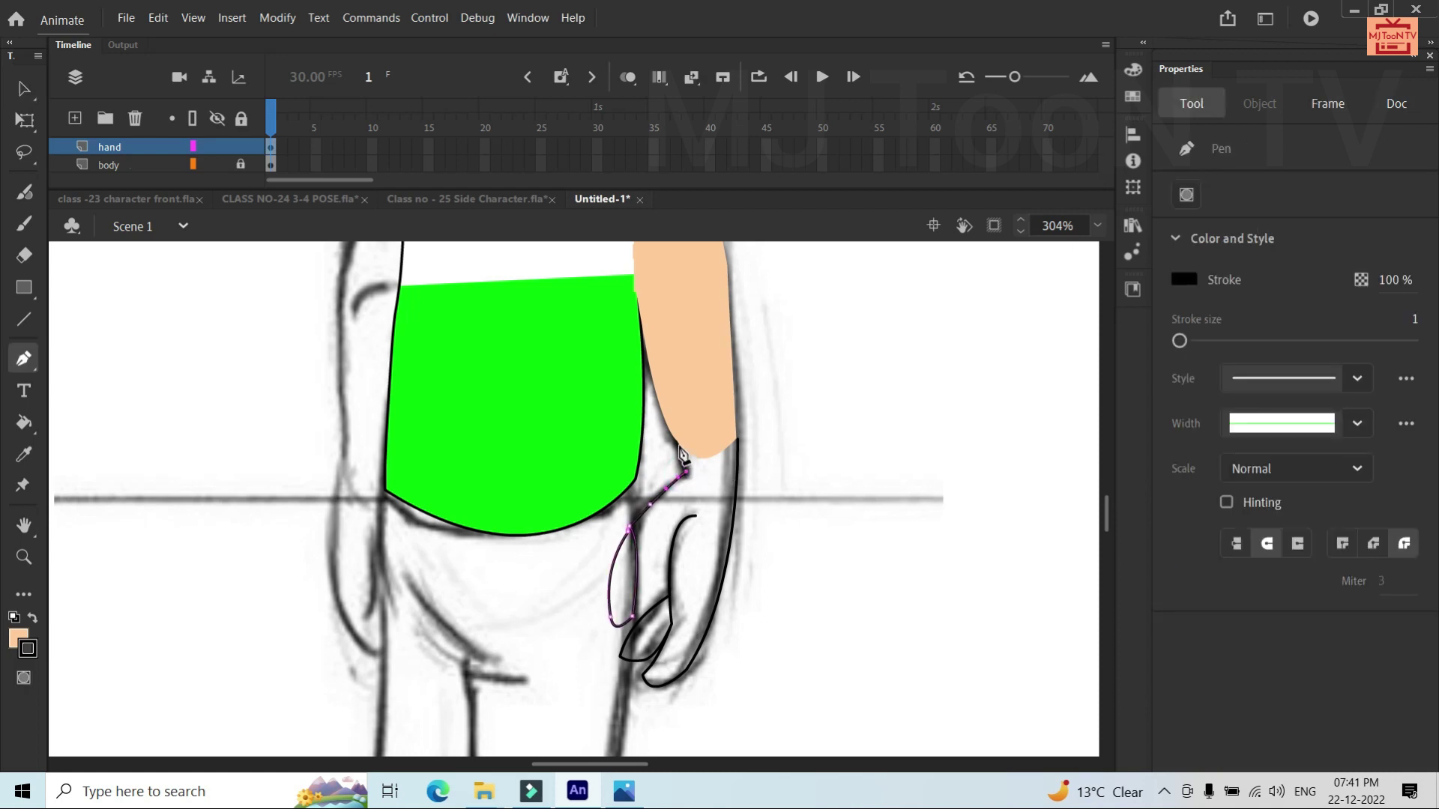
{"action": "left_click", "coordinate": [679, 446]}
{"action": "left_click_drag", "start_coordinate": [737, 441], "coordinate": [776, 508]}
{"action": "key", "text": "v"}
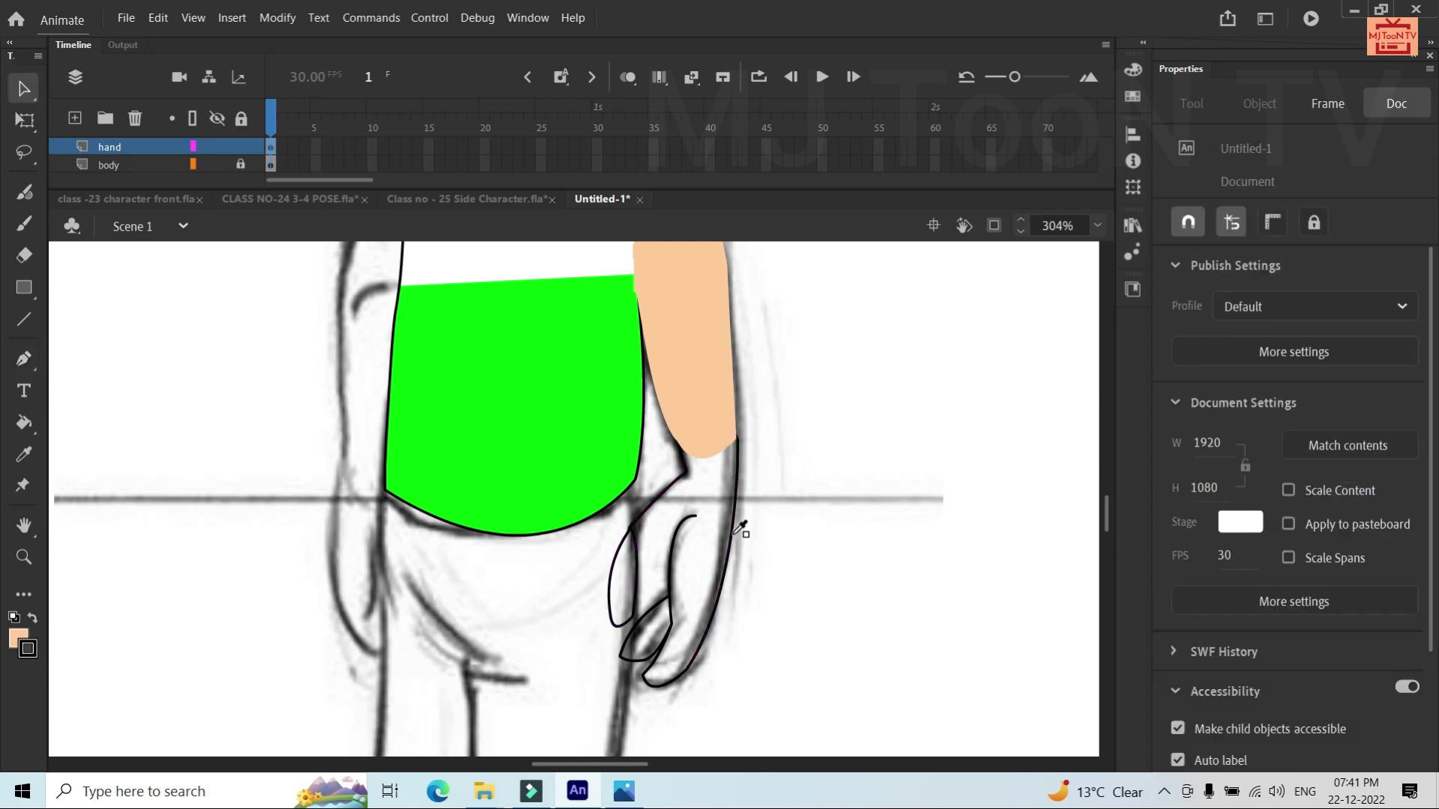
Fill the thumb and the second finger with the skin color sampled from the forearm
{"action": "key", "text": "k"}
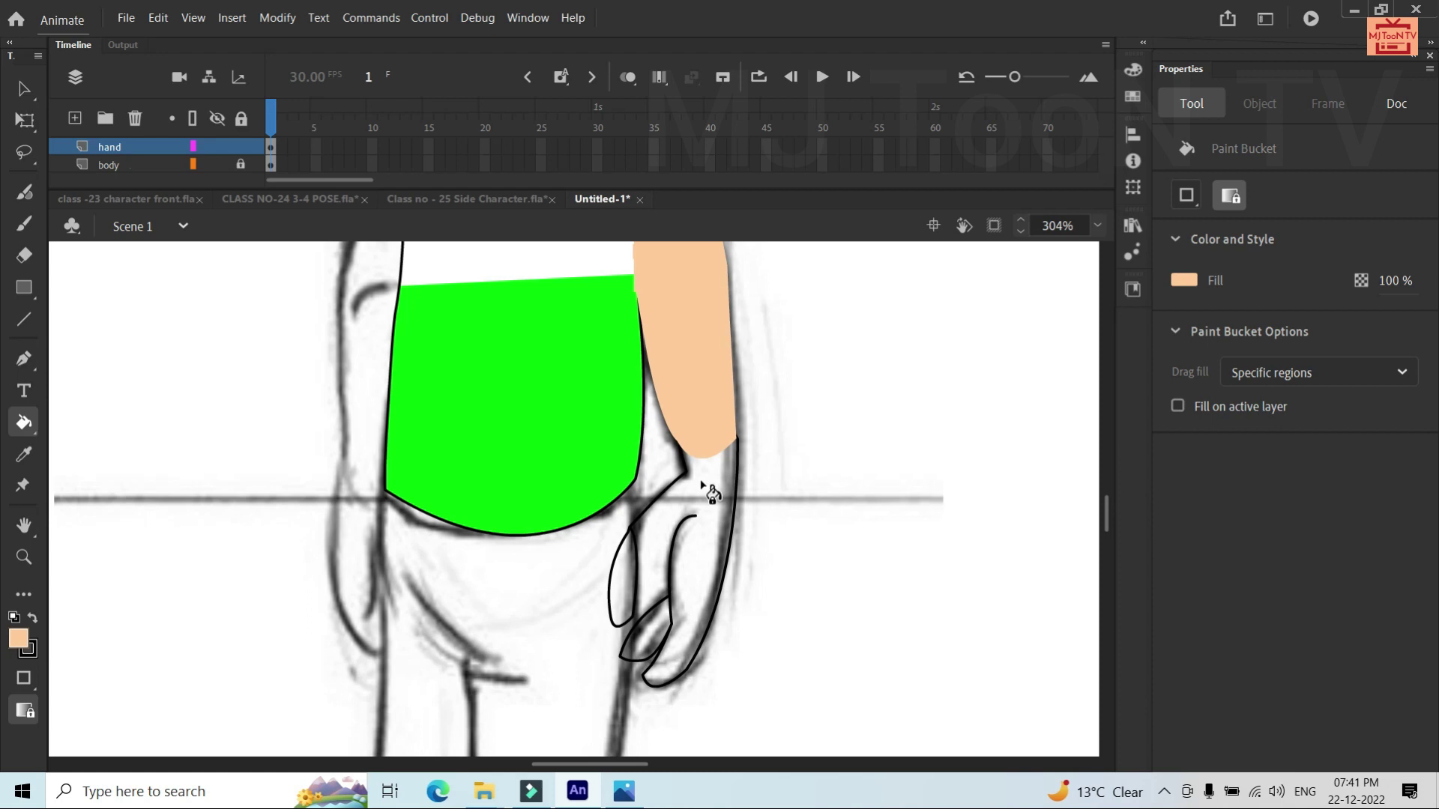
{"action": "key", "text": "ctrl"}
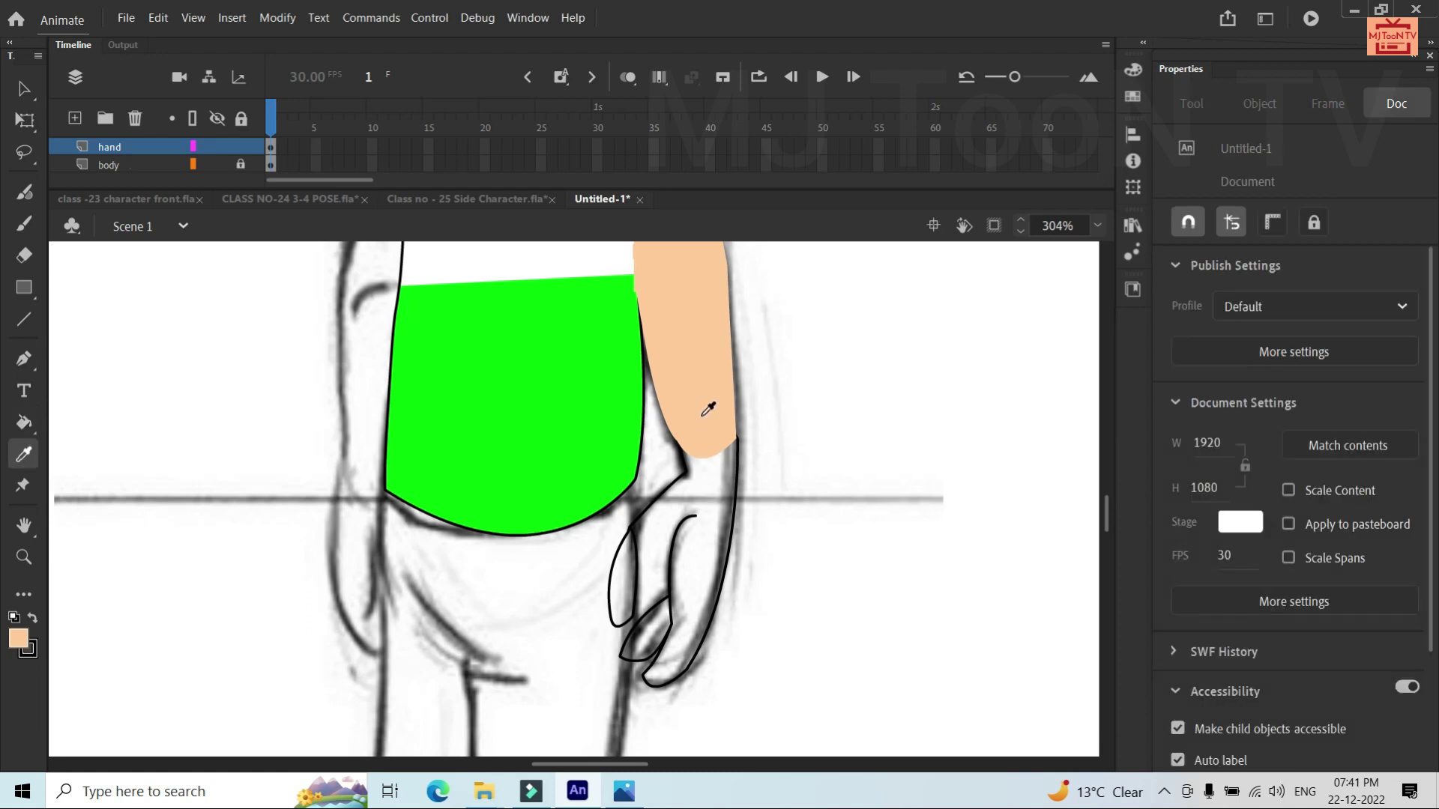
{"action": "left_click", "coordinate": [702, 417]}
{"action": "left_click", "coordinate": [714, 549]}
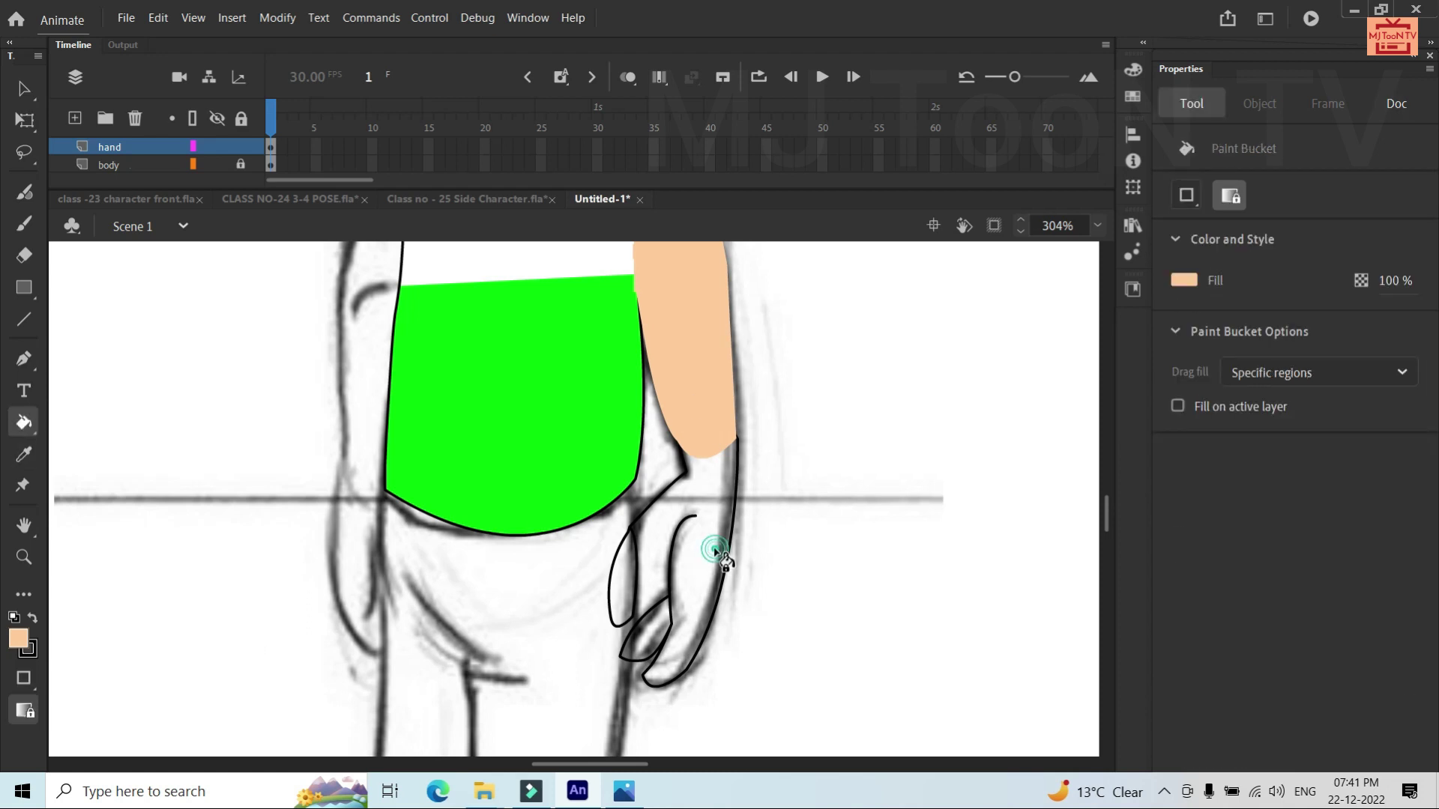
{"action": "left_click", "coordinate": [646, 622]}
{"action": "left_click", "coordinate": [628, 586]}
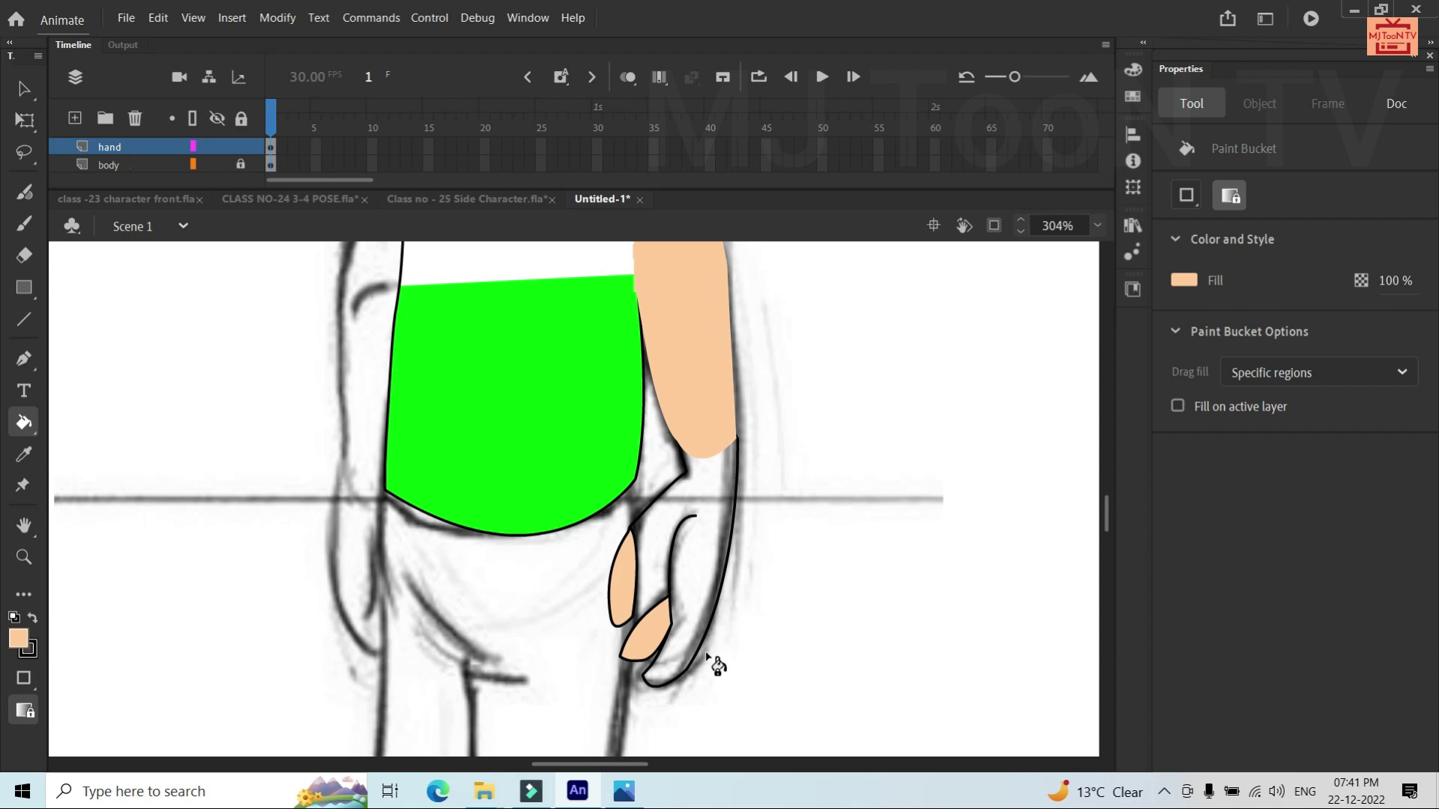
{"action": "key", "text": "v"}
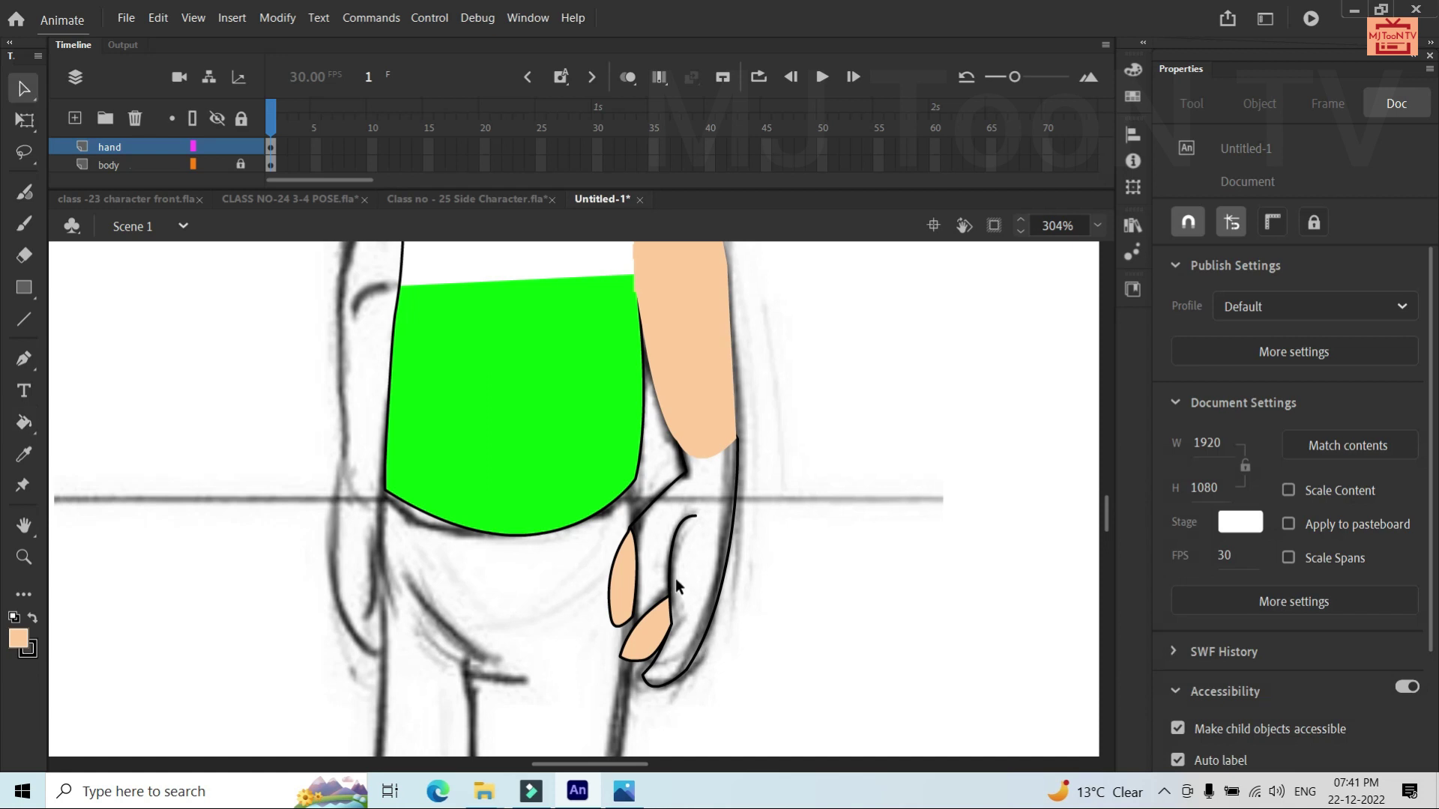
Check the hand outline for gaps at the wrist and thumb joints and nudge the corner points together
{"action": "scroll", "coordinate": [676, 578], "scroll_direction": "up", "scroll_amount": 3}
{"action": "scroll", "coordinate": [676, 586], "scroll_direction": "down", "scroll_amount": 2}
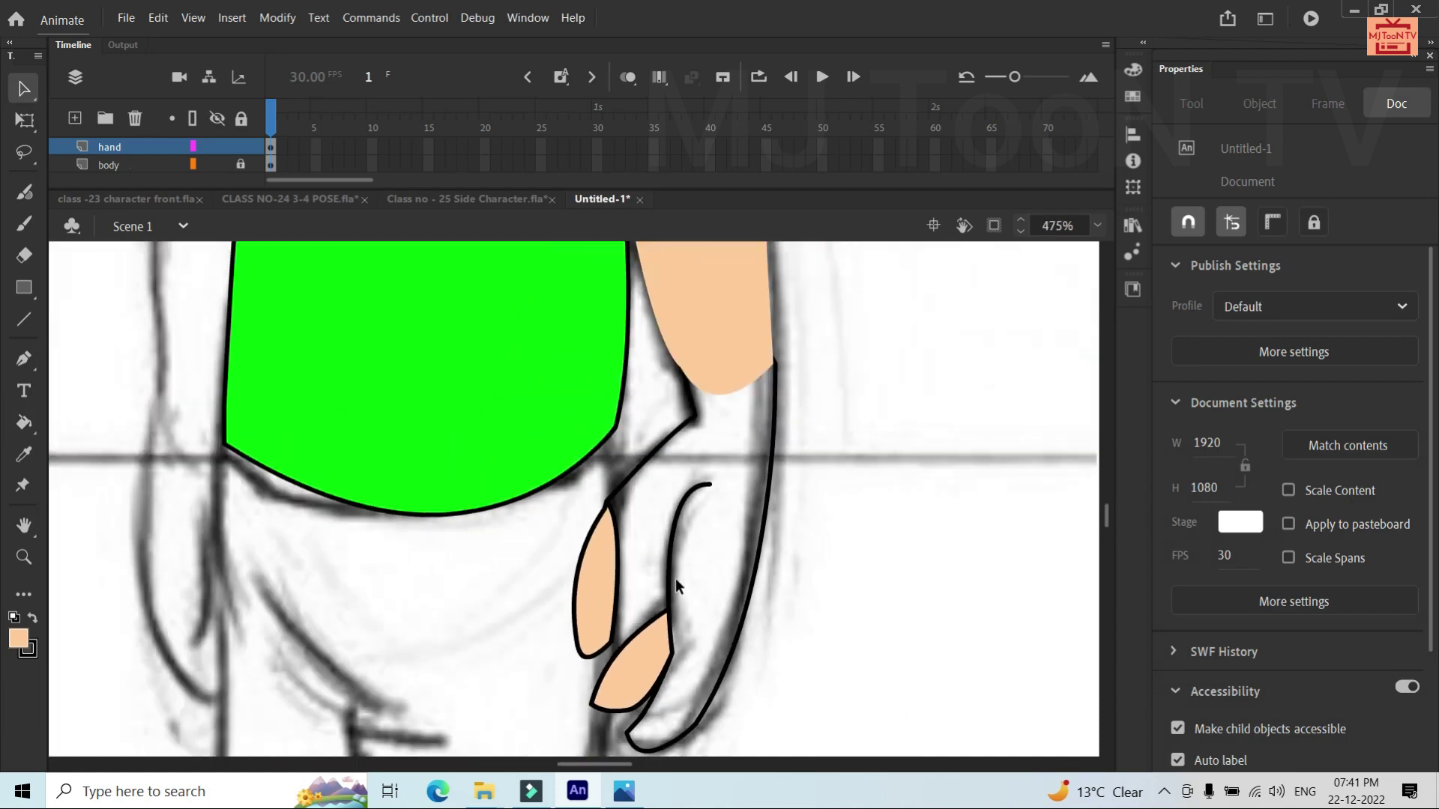
{"action": "left_click", "coordinate": [776, 365]}
{"action": "left_click", "coordinate": [608, 506]}
{"action": "left_click", "coordinate": [678, 506]}
{"action": "left_click_drag", "start_coordinate": [609, 504], "coordinate": [605, 513]}
{"action": "scroll", "coordinate": [694, 421], "scroll_direction": "up", "scroll_amount": 2}
{"action": "left_click", "coordinate": [691, 399]}
{"action": "double_click", "coordinate": [691, 399]}
{"action": "left_click_drag", "start_coordinate": [692, 408], "coordinate": [700, 414]}
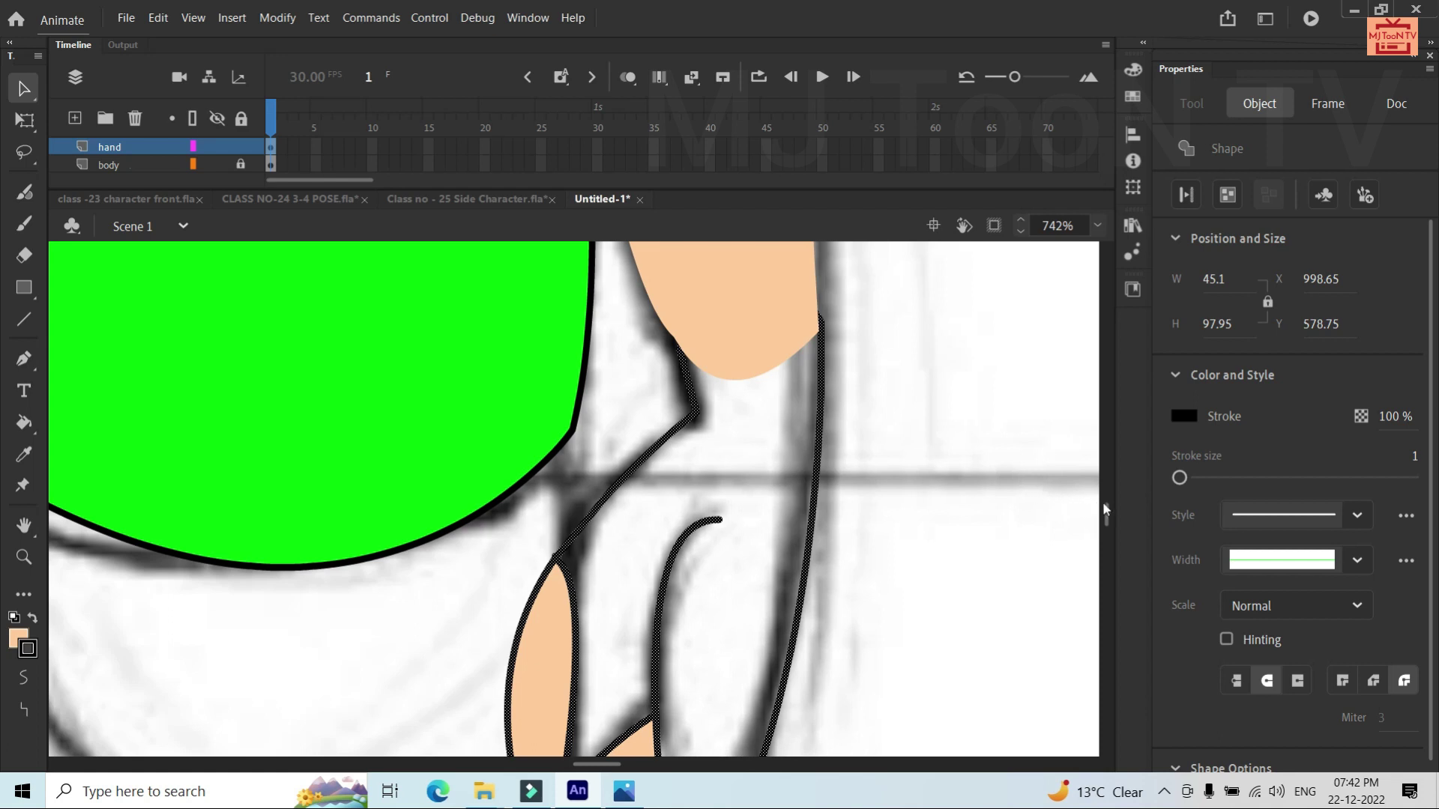
{"action": "mouse_move", "coordinate": [1107, 511]}
{"action": "left_mouse_down"}
{"action": "mouse_move", "coordinate": [1107, 534]}
{"action": "mouse_move", "coordinate": [1103, 519]}
{"action": "left_mouse_up"}
{"action": "left_click", "coordinate": [907, 524]}
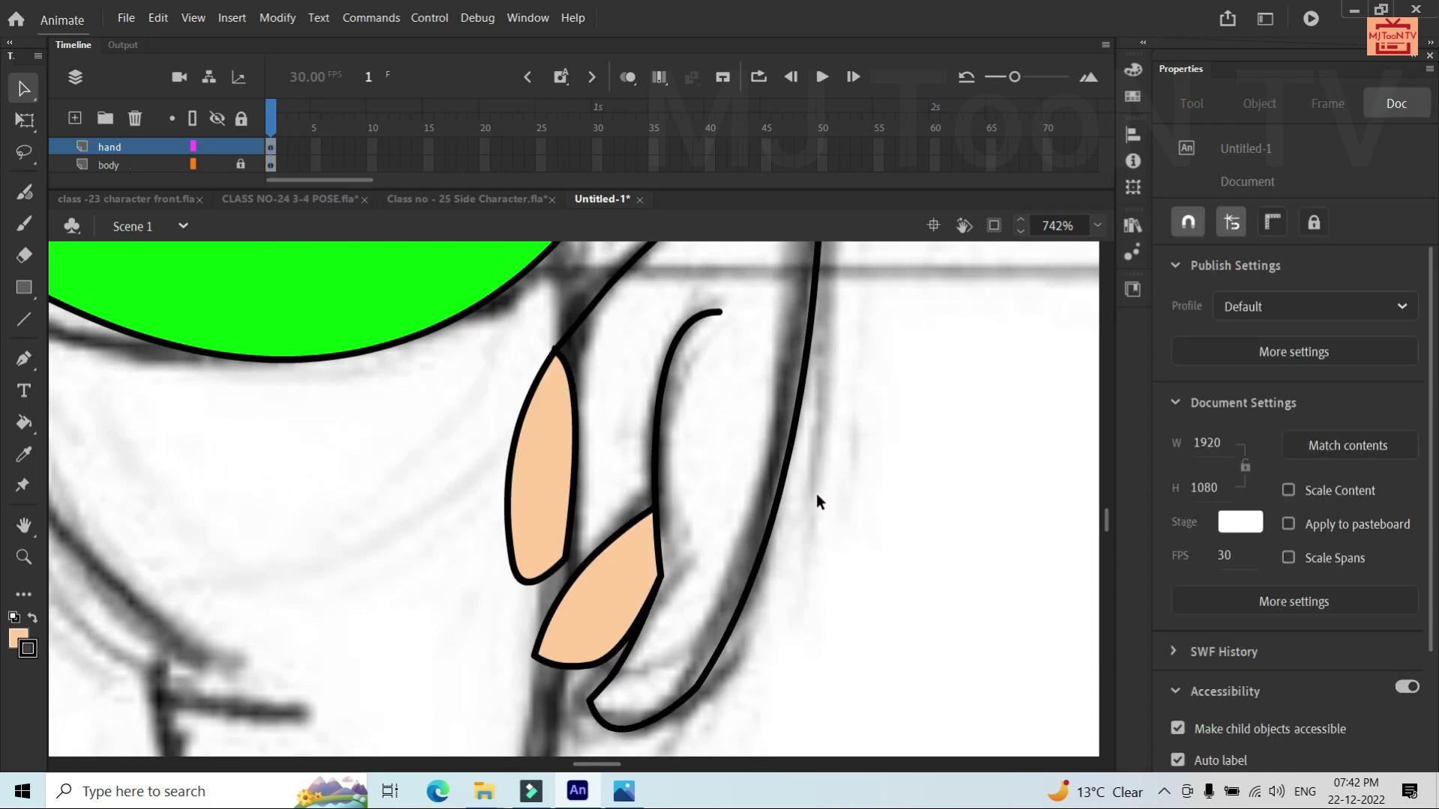
Try to fill the palm with the skin color at high magnification
{"action": "key", "text": "k"}
{"action": "left_click", "coordinate": [705, 455]}
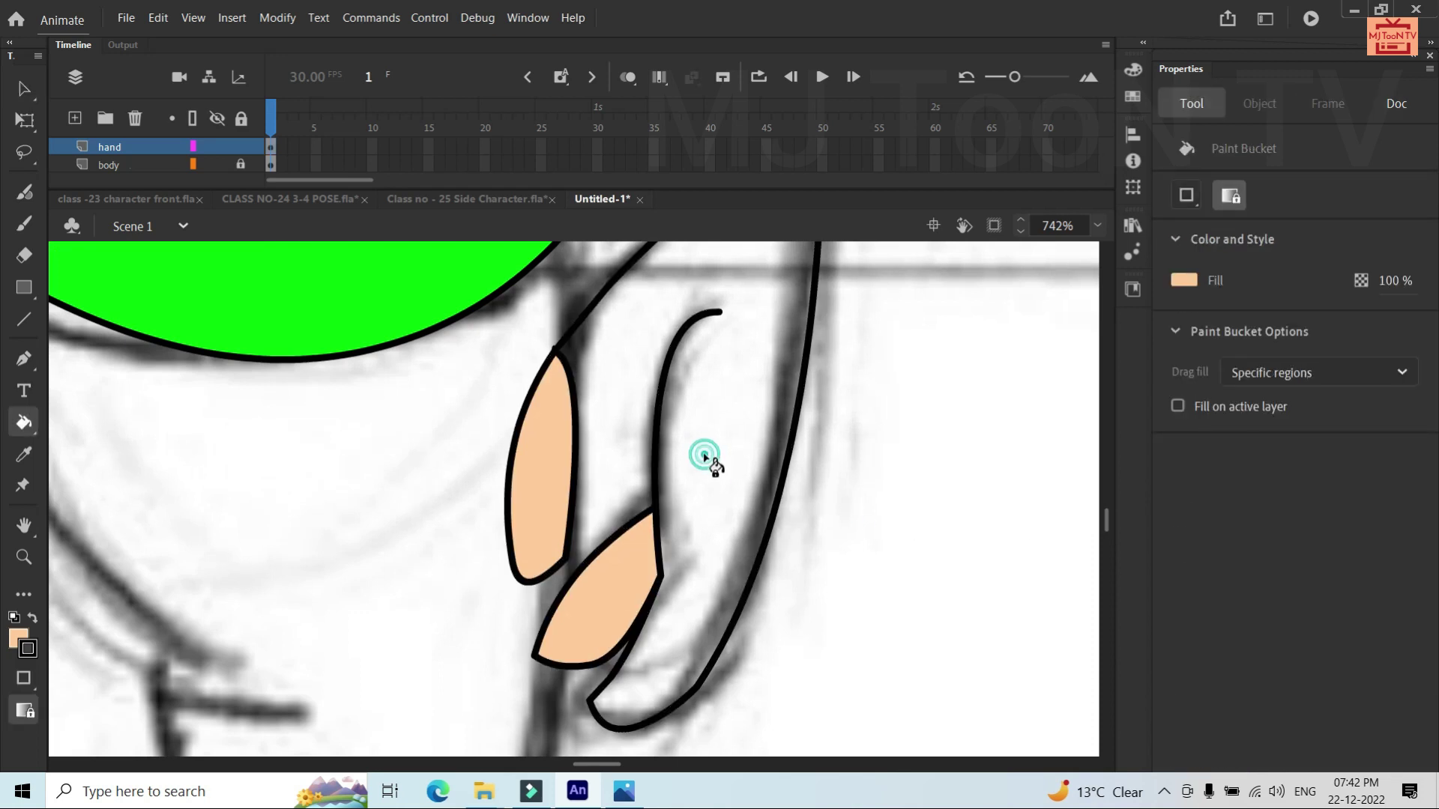
{"action": "left_click", "coordinate": [605, 425]}
{"action": "key", "text": "v"}
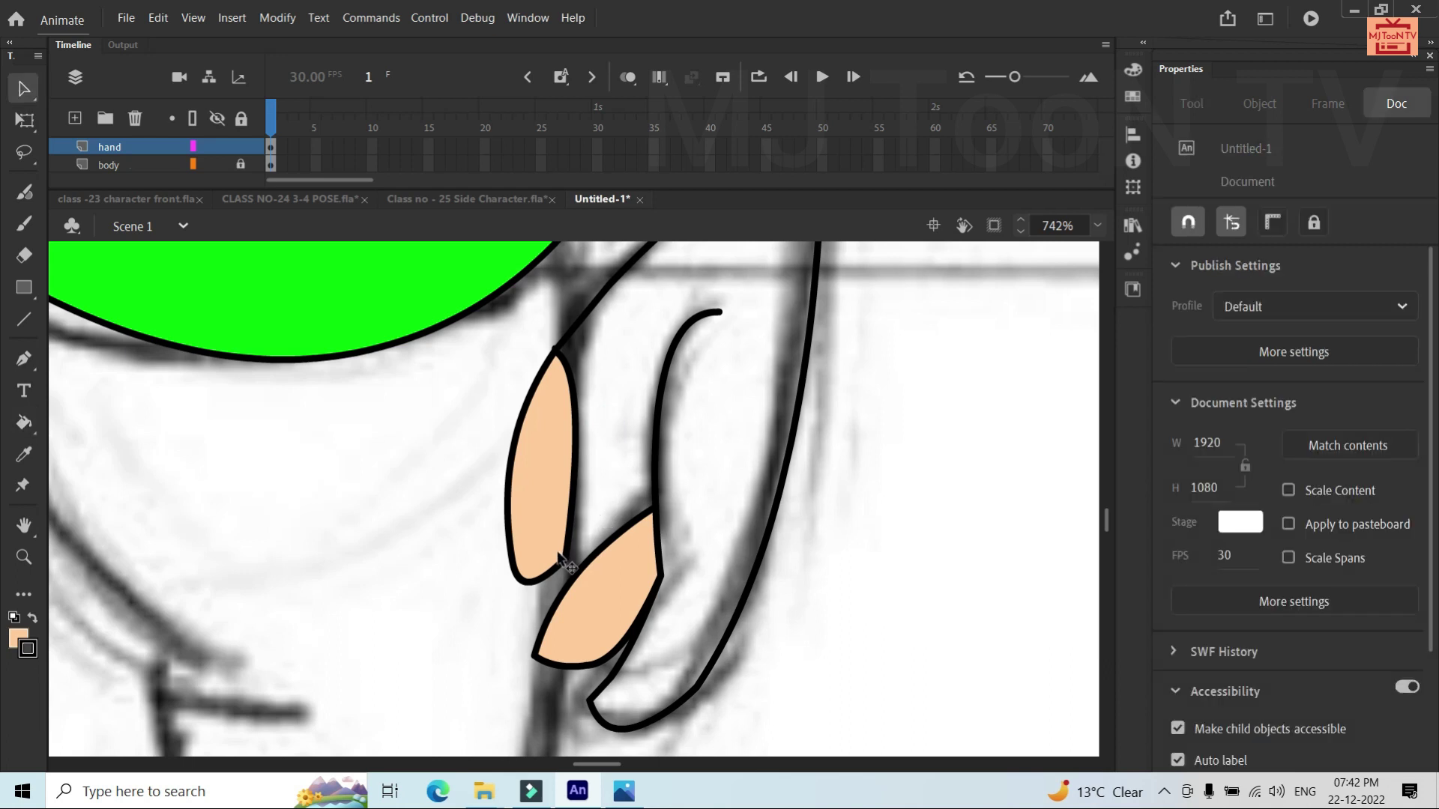
Extend the thumb's tip corner down to the second finger's edge, undoing the extra bend of its inner line
{"action": "left_click_drag", "start_coordinate": [563, 554], "coordinate": [551, 607]}
{"action": "left_click_drag", "start_coordinate": [568, 474], "coordinate": [581, 478]}
{"action": "key", "text": "ctrl+z"}
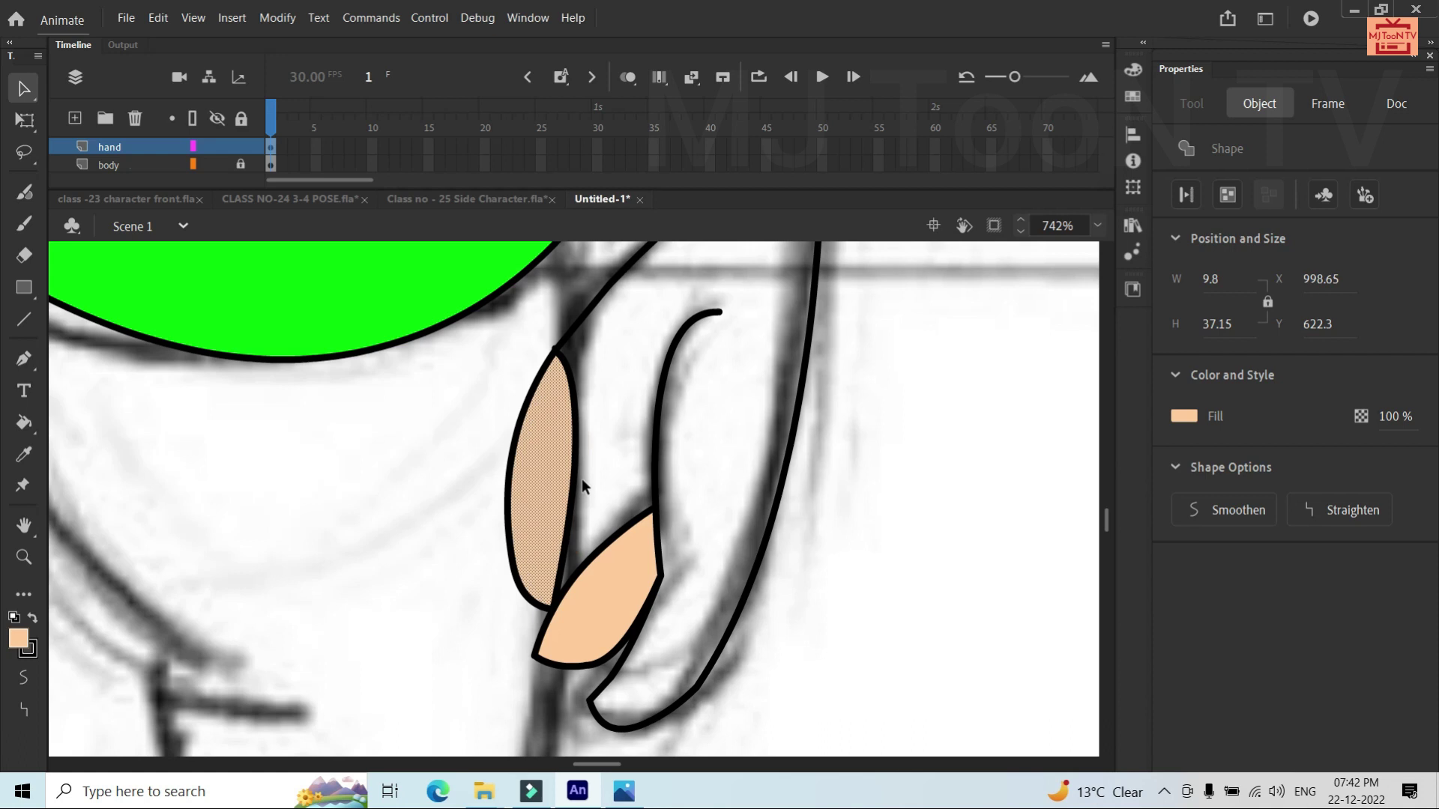
{"action": "left_click", "coordinate": [902, 520]}
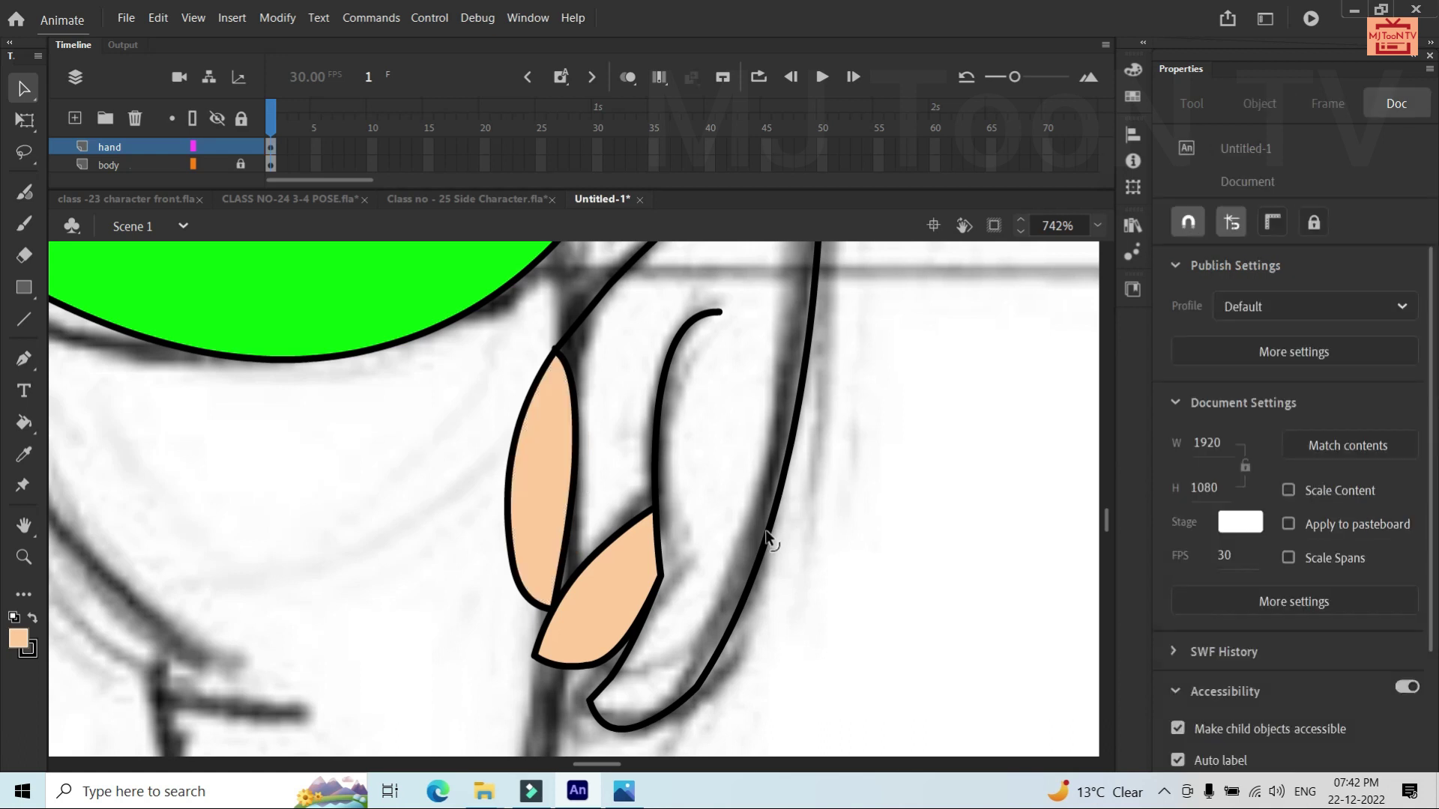
{"action": "scroll", "coordinate": [681, 494], "scroll_direction": "down", "scroll_amount": 5}
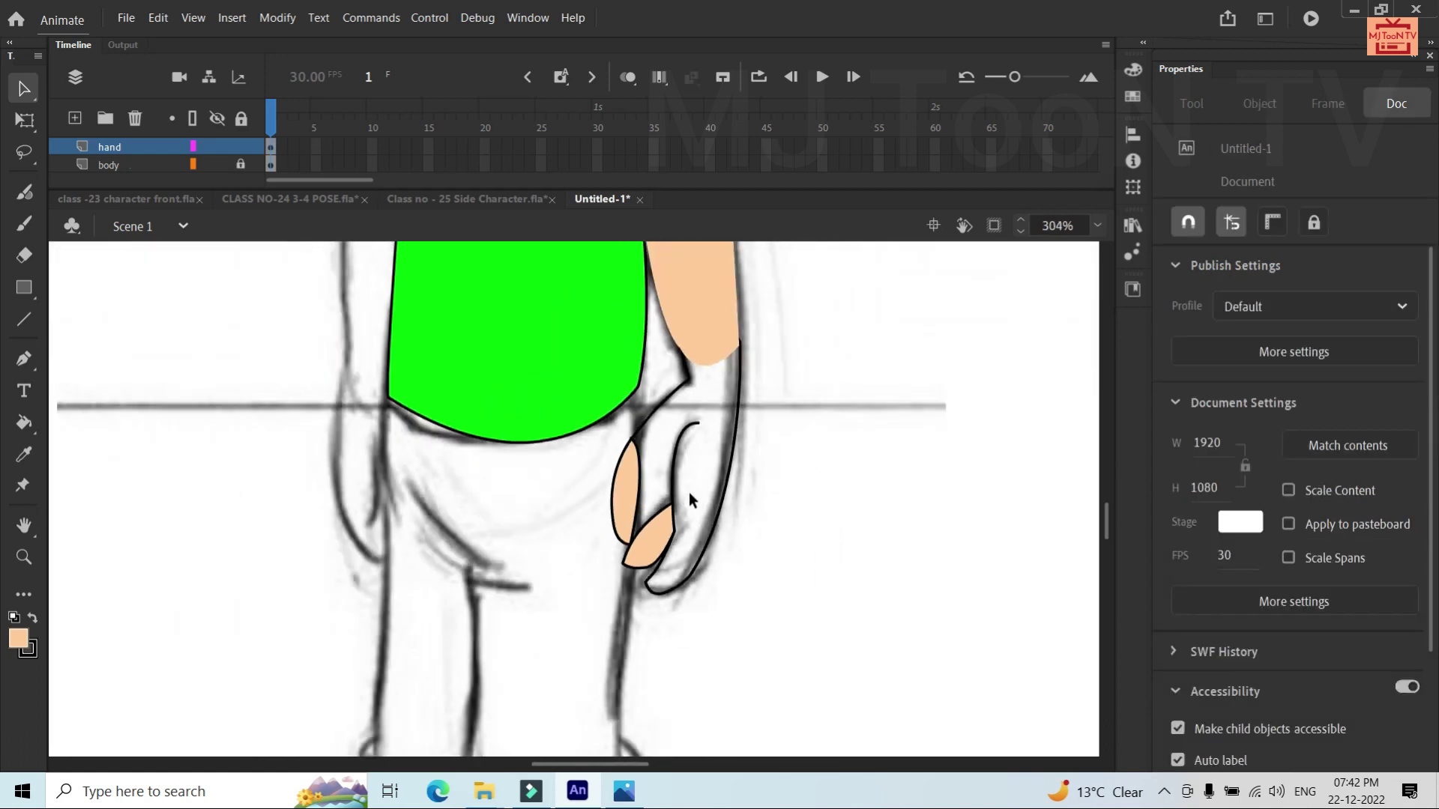
Fill the palm and the remaining finger with the skin color
{"action": "key", "text": "k"}
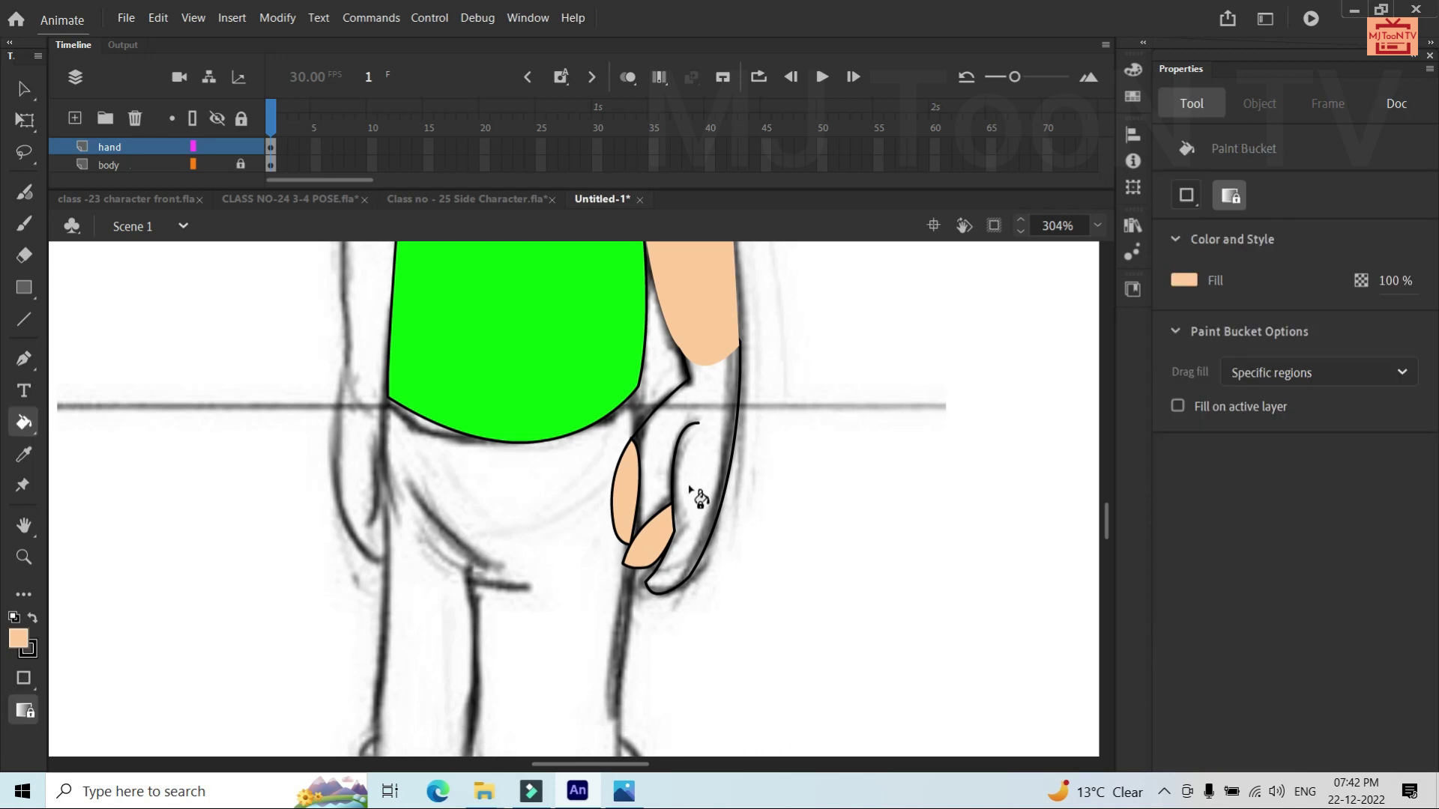
{"action": "left_click", "coordinate": [689, 484]}
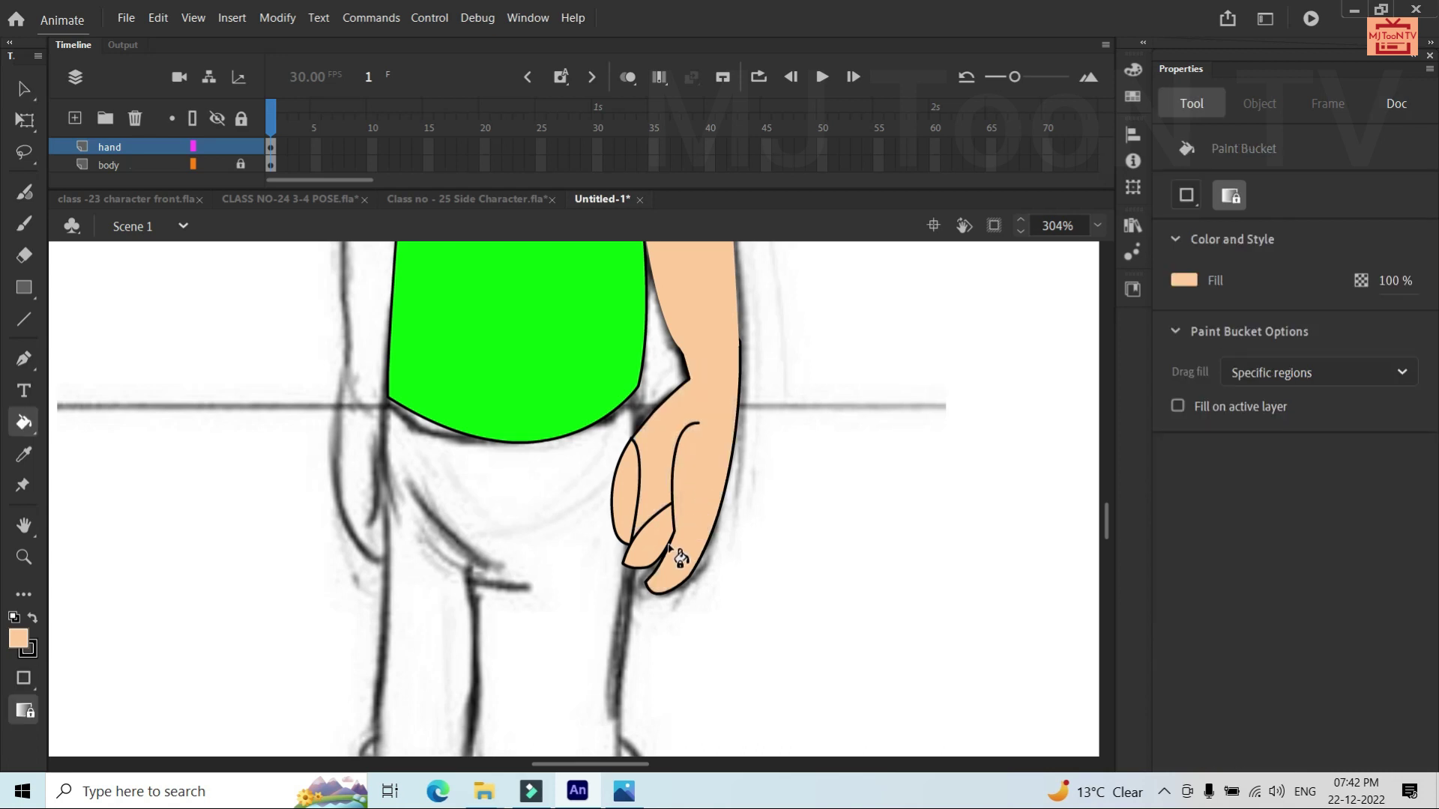
{"action": "key", "text": "v"}
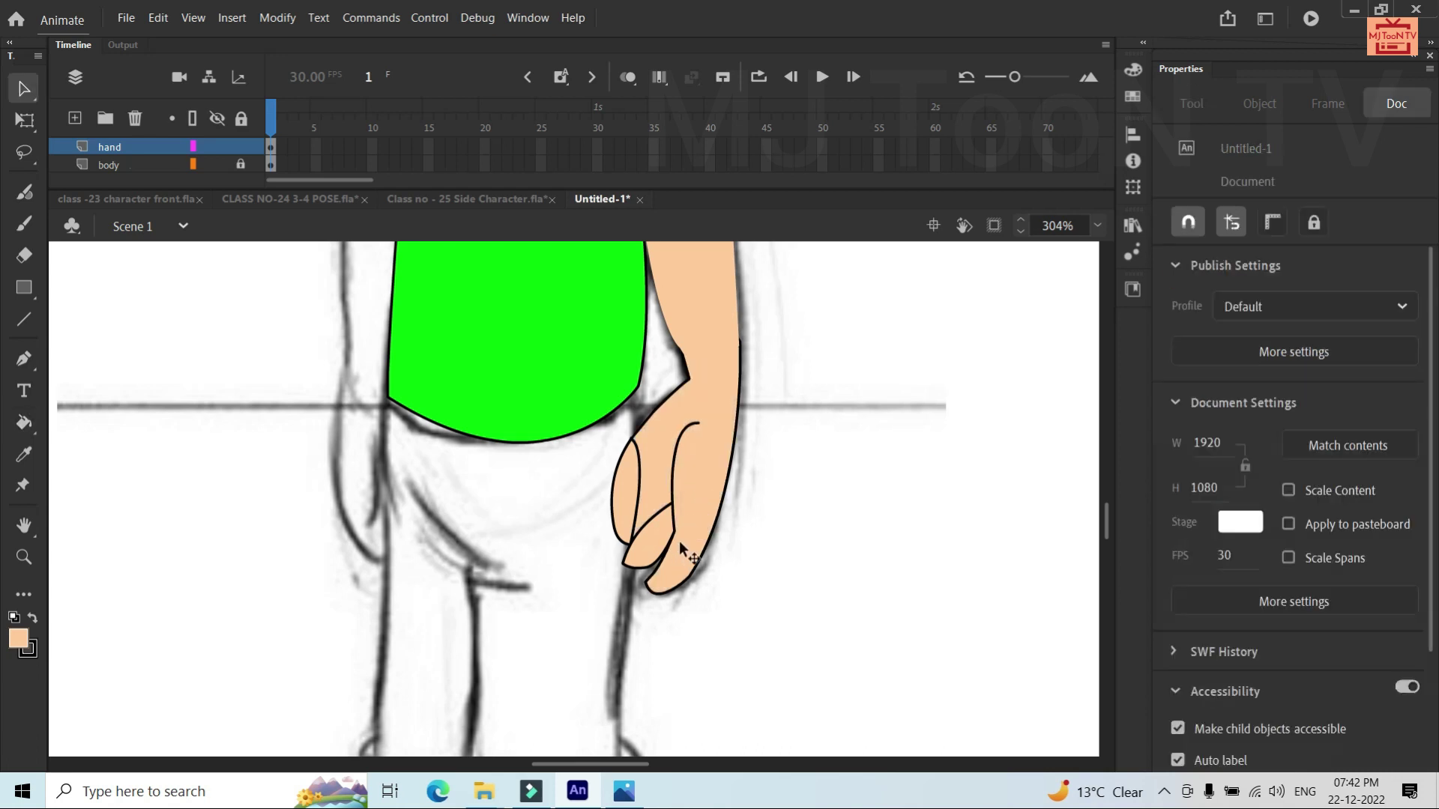
{"action": "scroll", "coordinate": [698, 448], "scroll_direction": "down", "scroll_amount": 3}
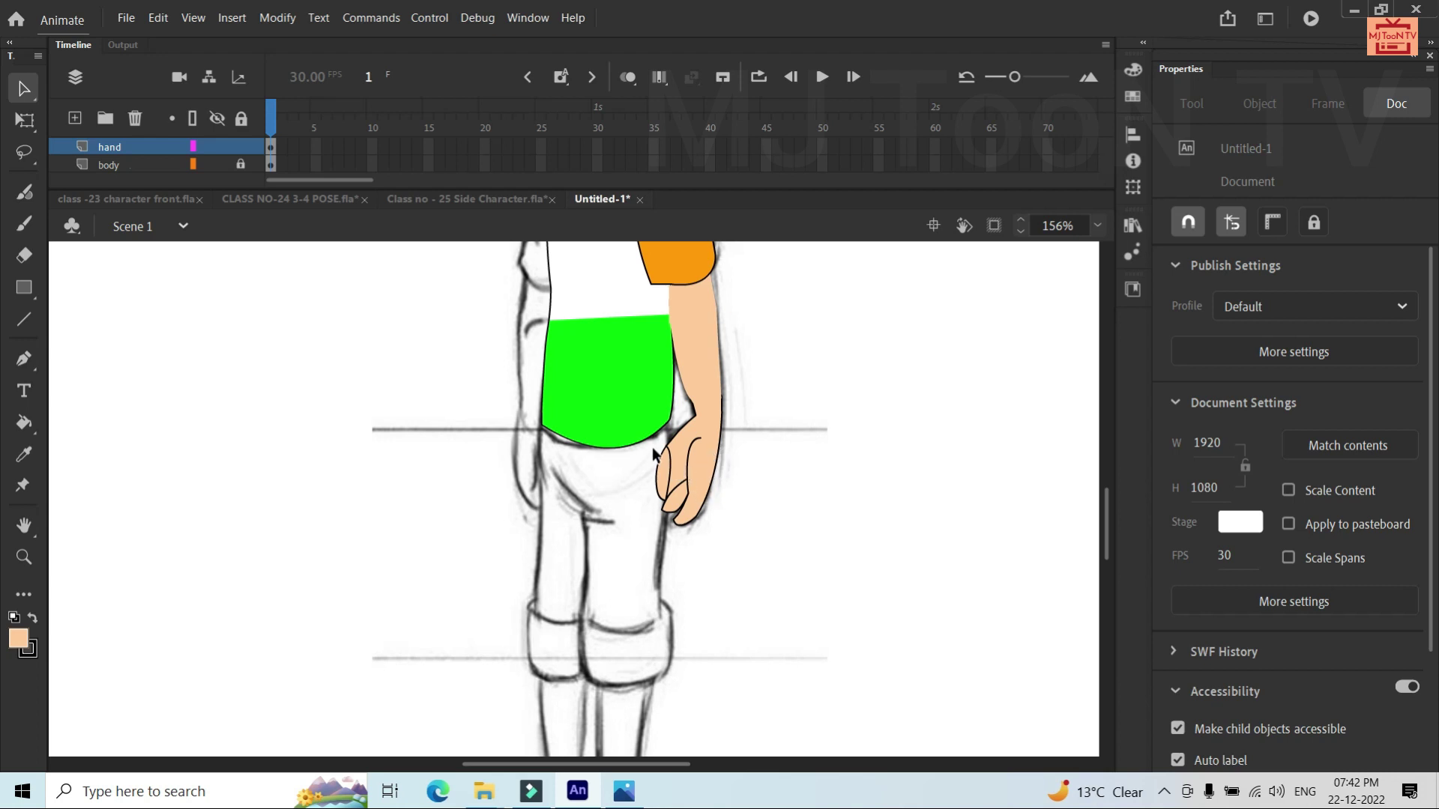
Select the palm, thumb and fingers with their outlines and convert them to a graphic symbol named "hand 3"
{"action": "left_click", "coordinate": [704, 436]}
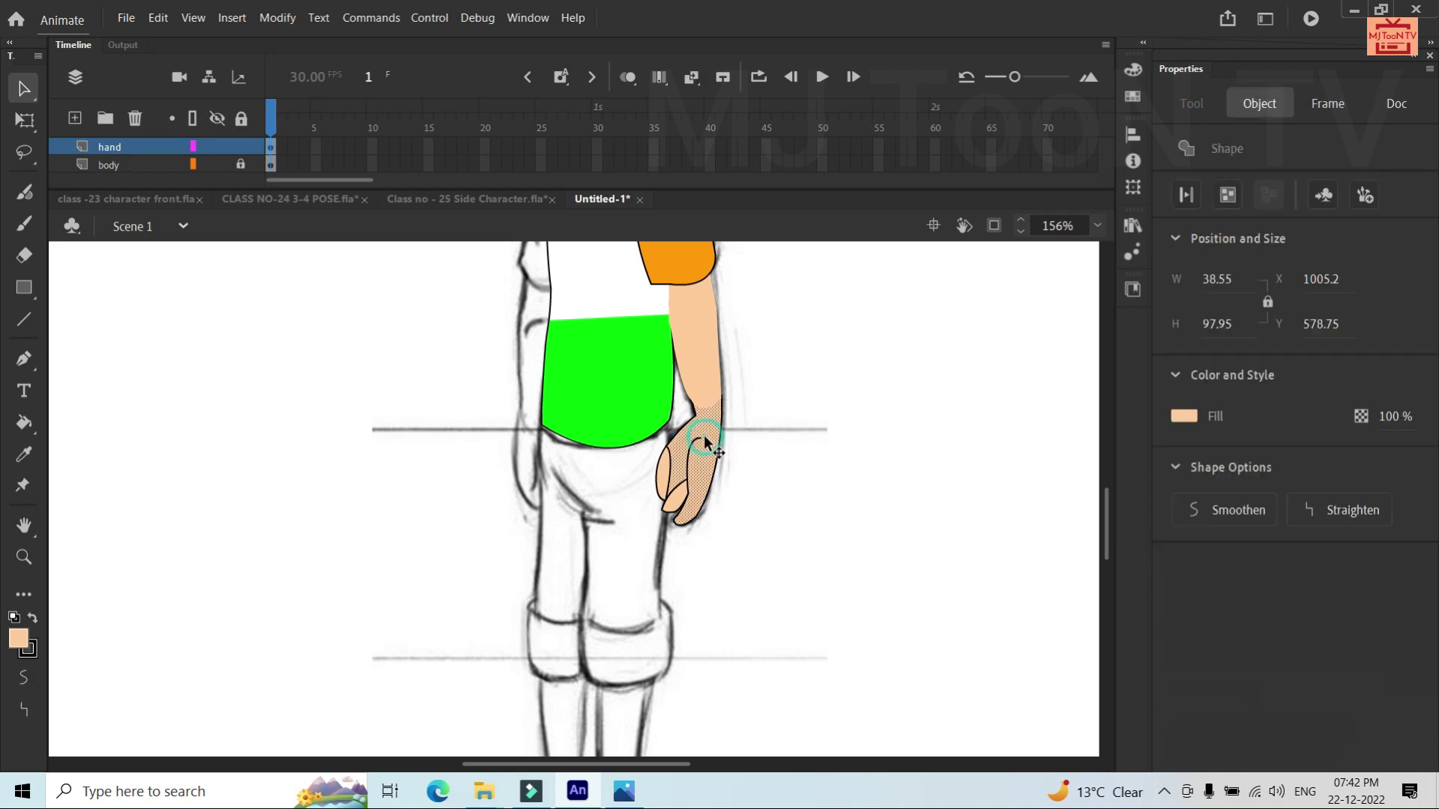
{"action": "double_click", "coordinate": [704, 436]}
{"action": "scroll", "coordinate": [704, 442], "scroll_direction": "up", "scroll_amount": 3}
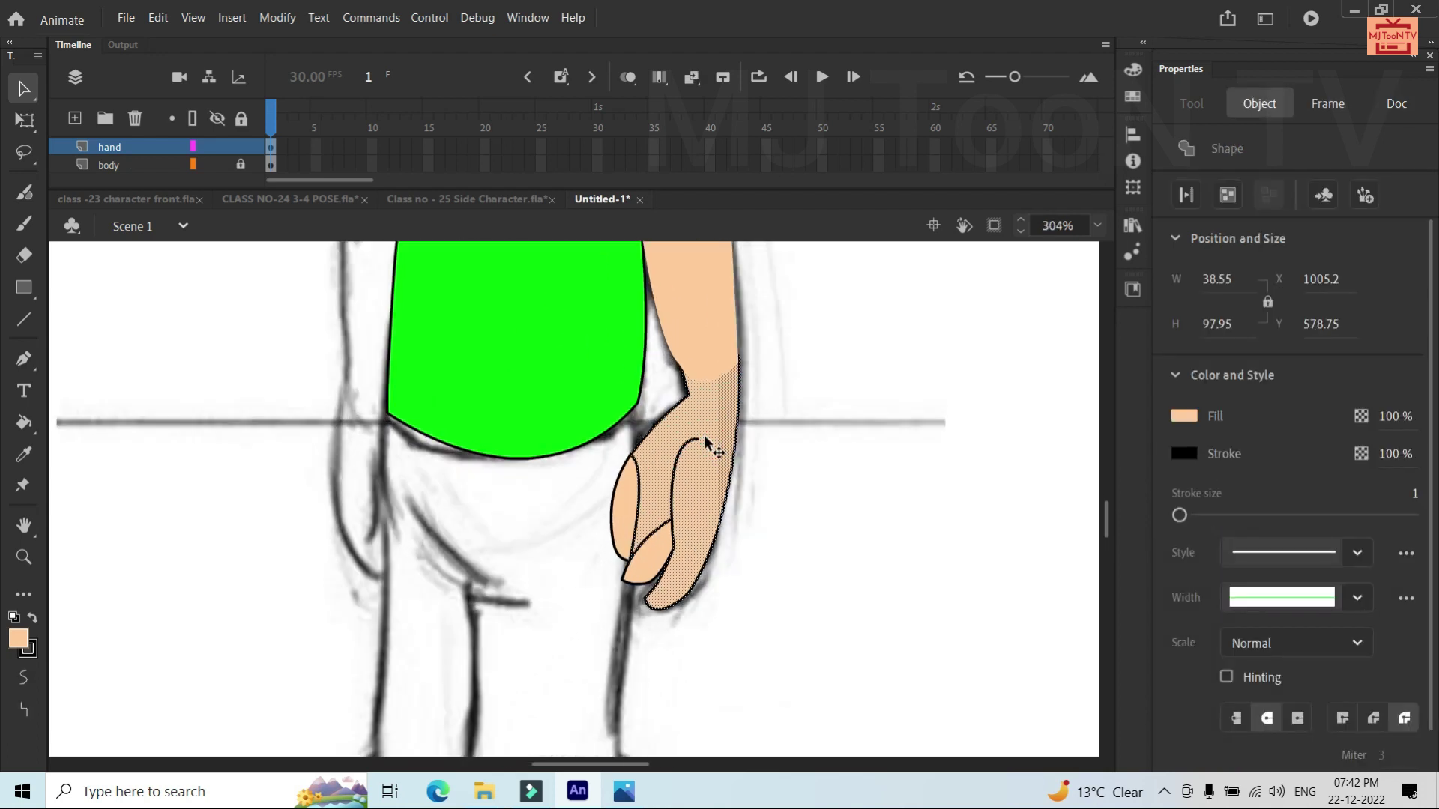
{"action": "left_click", "coordinate": [620, 498], "text": "shift"}
{"action": "left_click", "coordinate": [650, 554], "text": "shift"}
{"action": "left_click", "coordinate": [646, 559], "text": "shift"}
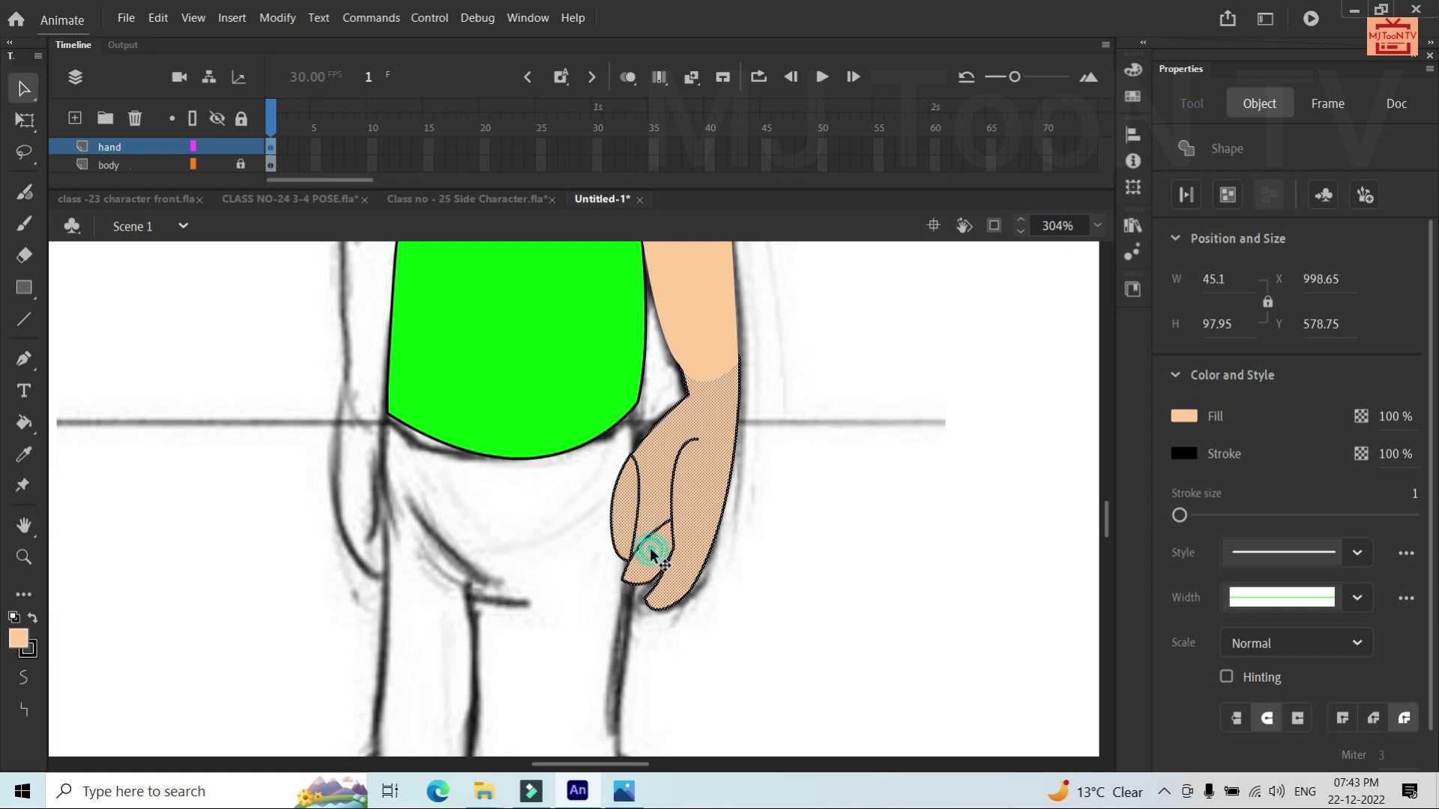
{"action": "left_click", "coordinate": [685, 502]}
{"action": "key", "text": "F8"}
{"action": "key", "text": "BackSpace"}
{"action": "type", "text": "hand 3"}
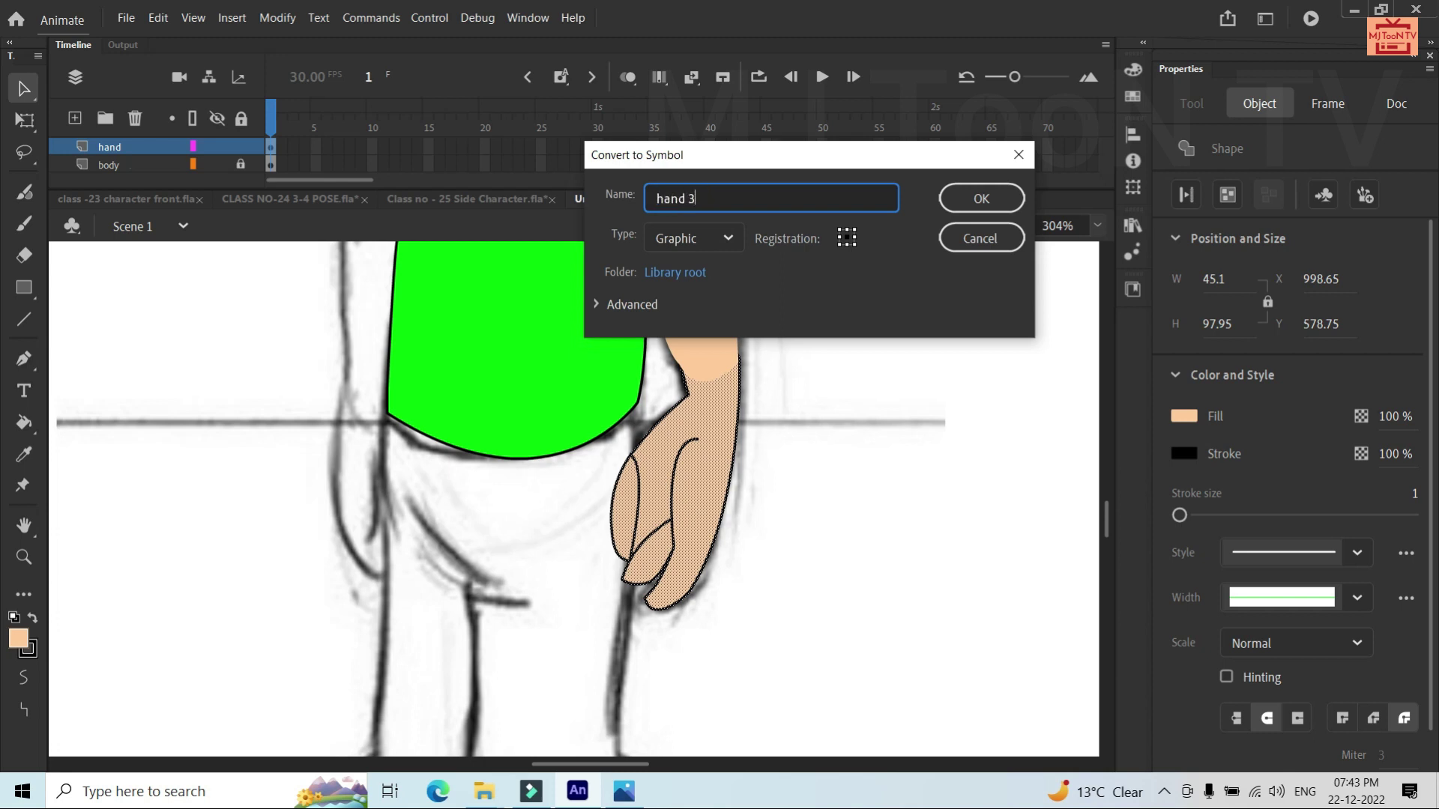
{"action": "key", "text": "Return"}
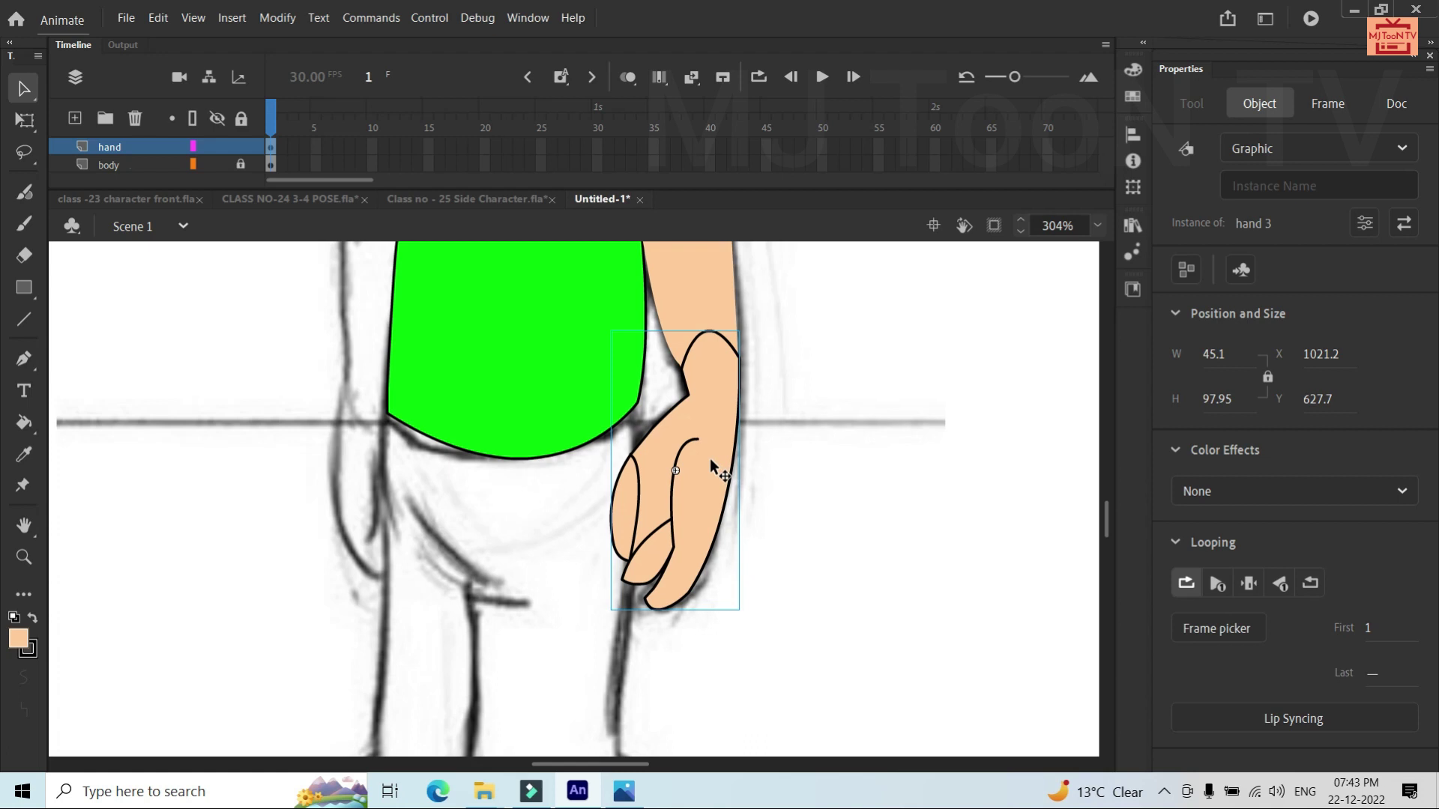
Open the hand 3 symbol for editing and try pulling the joint between thumb tip and second finger outward
{"action": "double_click", "coordinate": [709, 457]}
{"action": "left_click", "coordinate": [795, 507]}
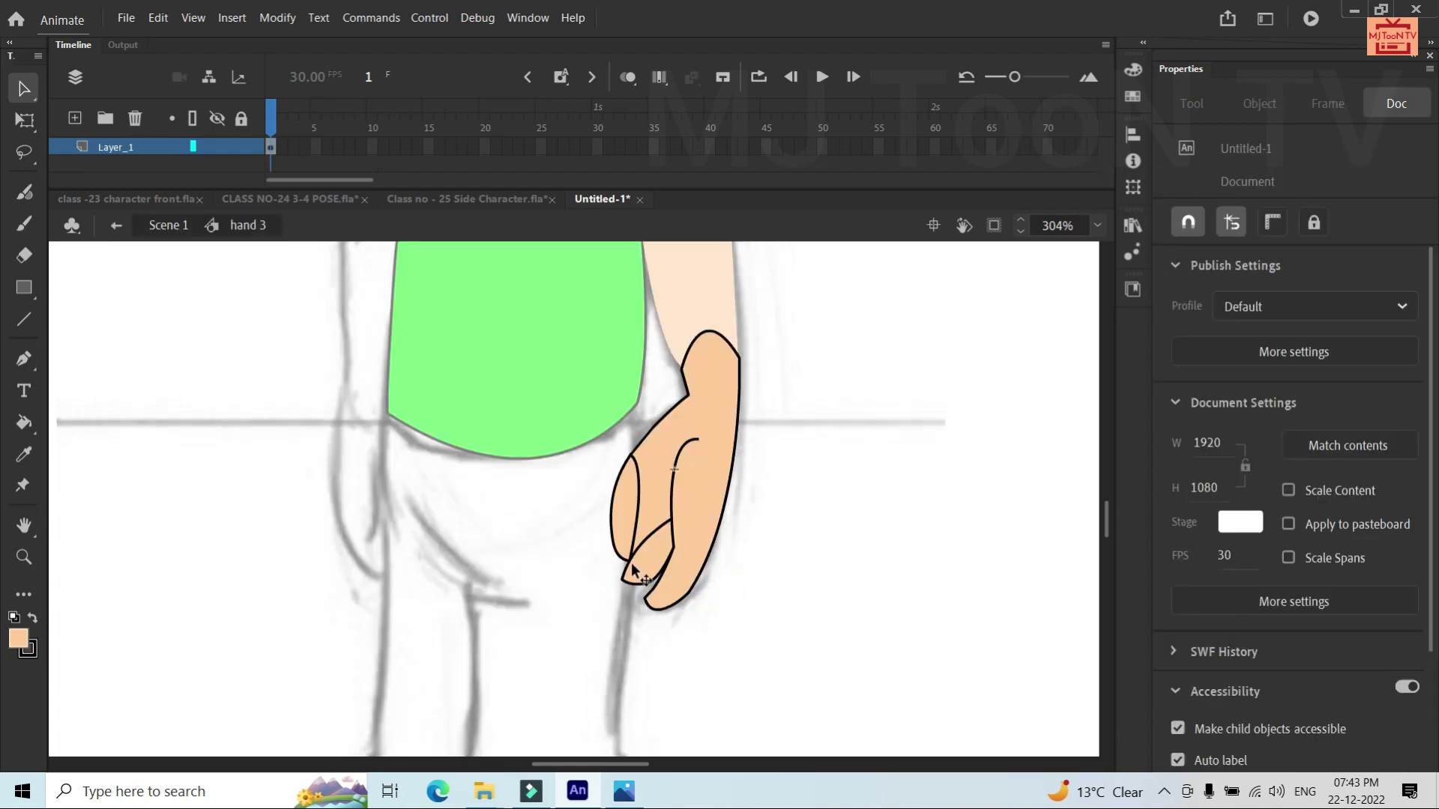
{"action": "mouse_move", "coordinate": [625, 579]}
{"action": "left_mouse_down"}
{"action": "mouse_move", "coordinate": [631, 558]}
{"action": "mouse_move", "coordinate": [619, 562]}
{"action": "left_mouse_up"}
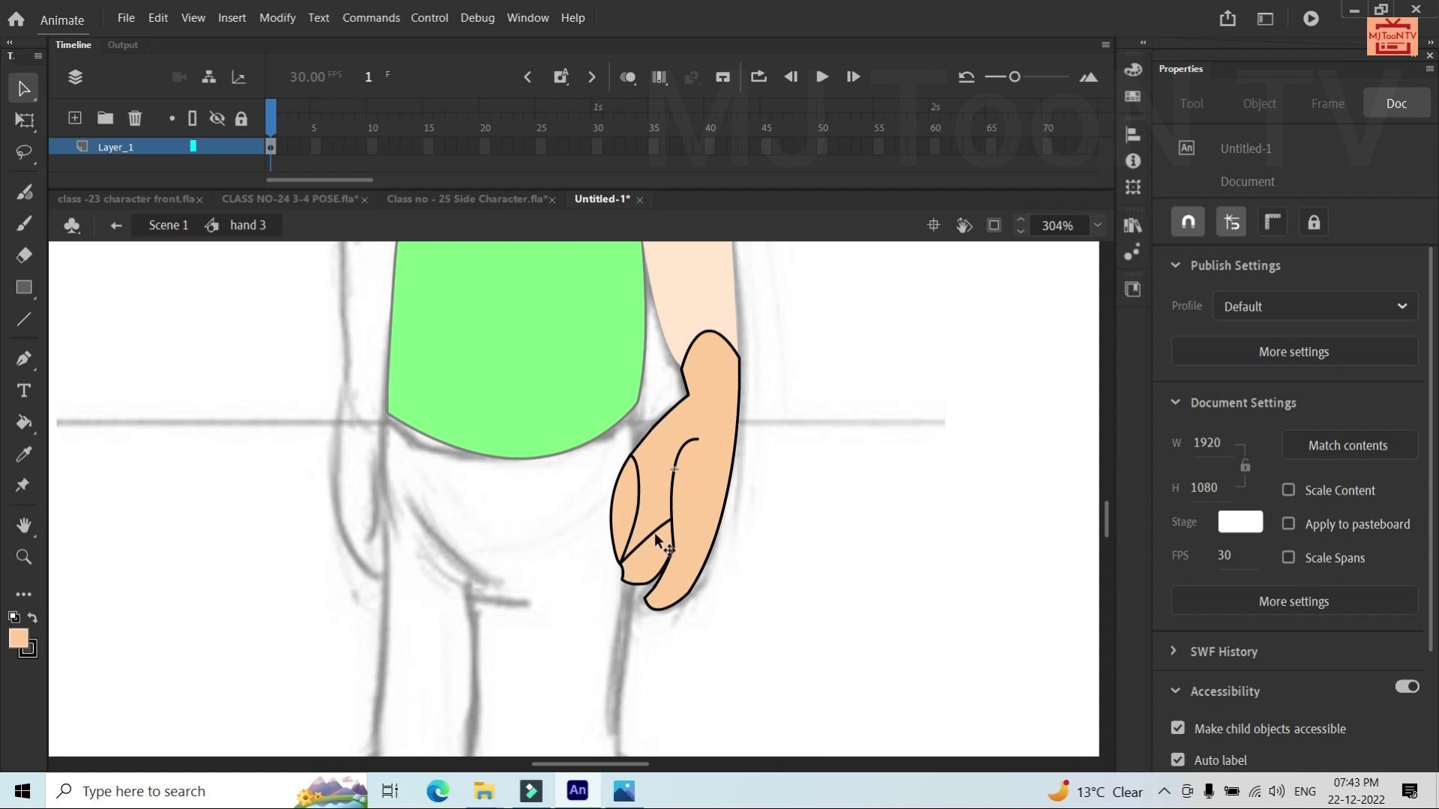
{"action": "key", "text": "ctrl+z"}
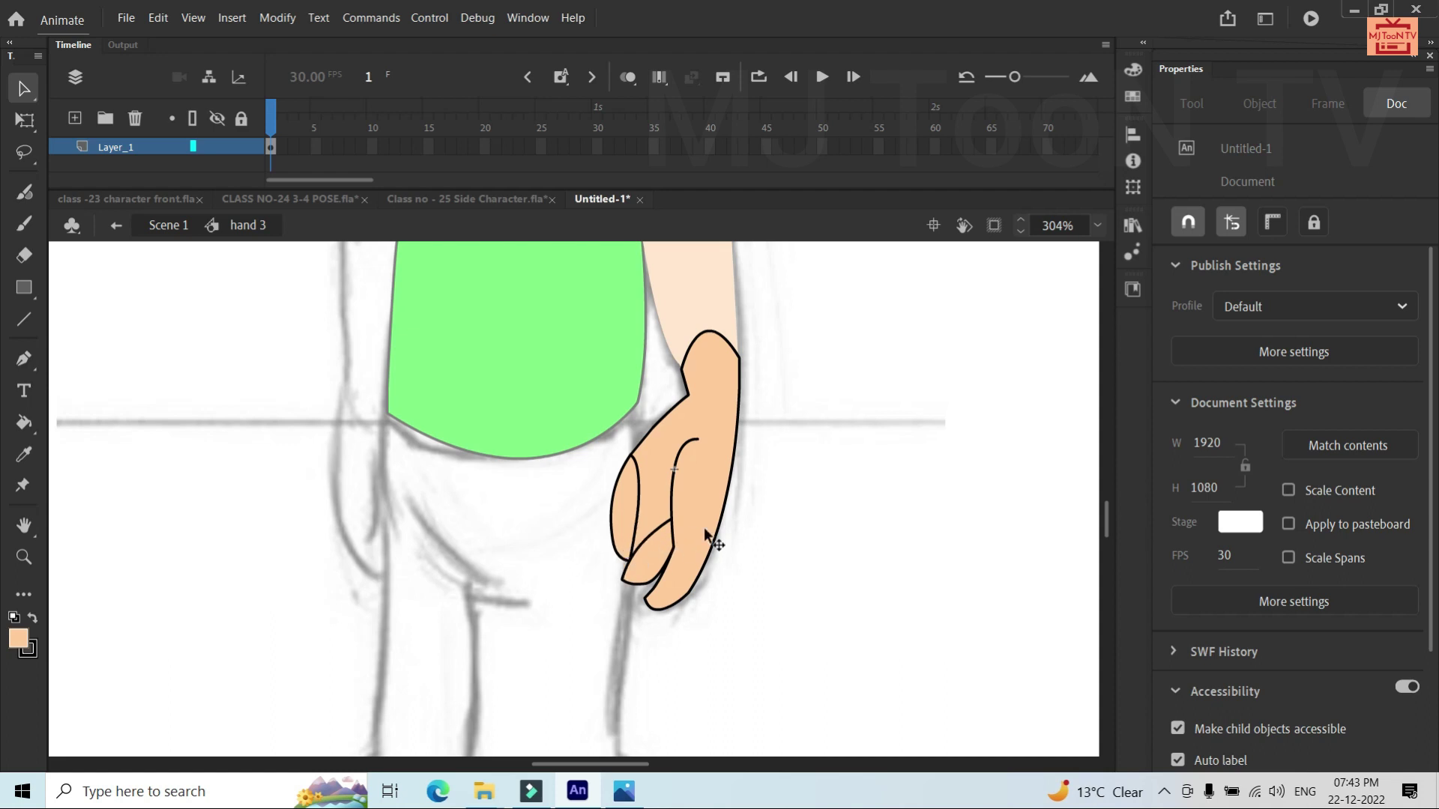
Delete the wrist's curved outline and the short strokes on both sides of the wrist, and return to the main scene
{"action": "left_click", "coordinate": [701, 335]}
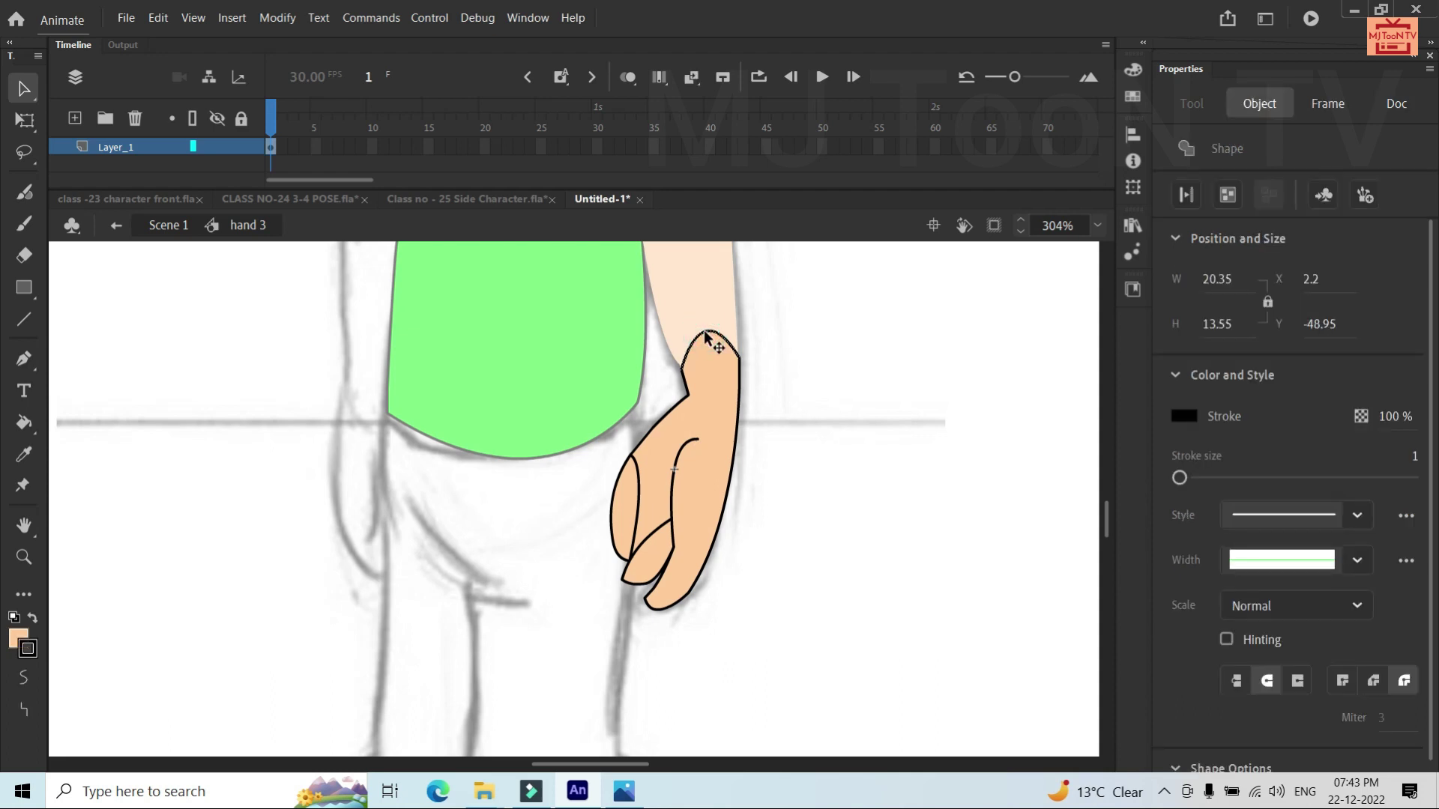
{"action": "key", "text": "Delete"}
{"action": "left_click", "coordinate": [738, 371]}
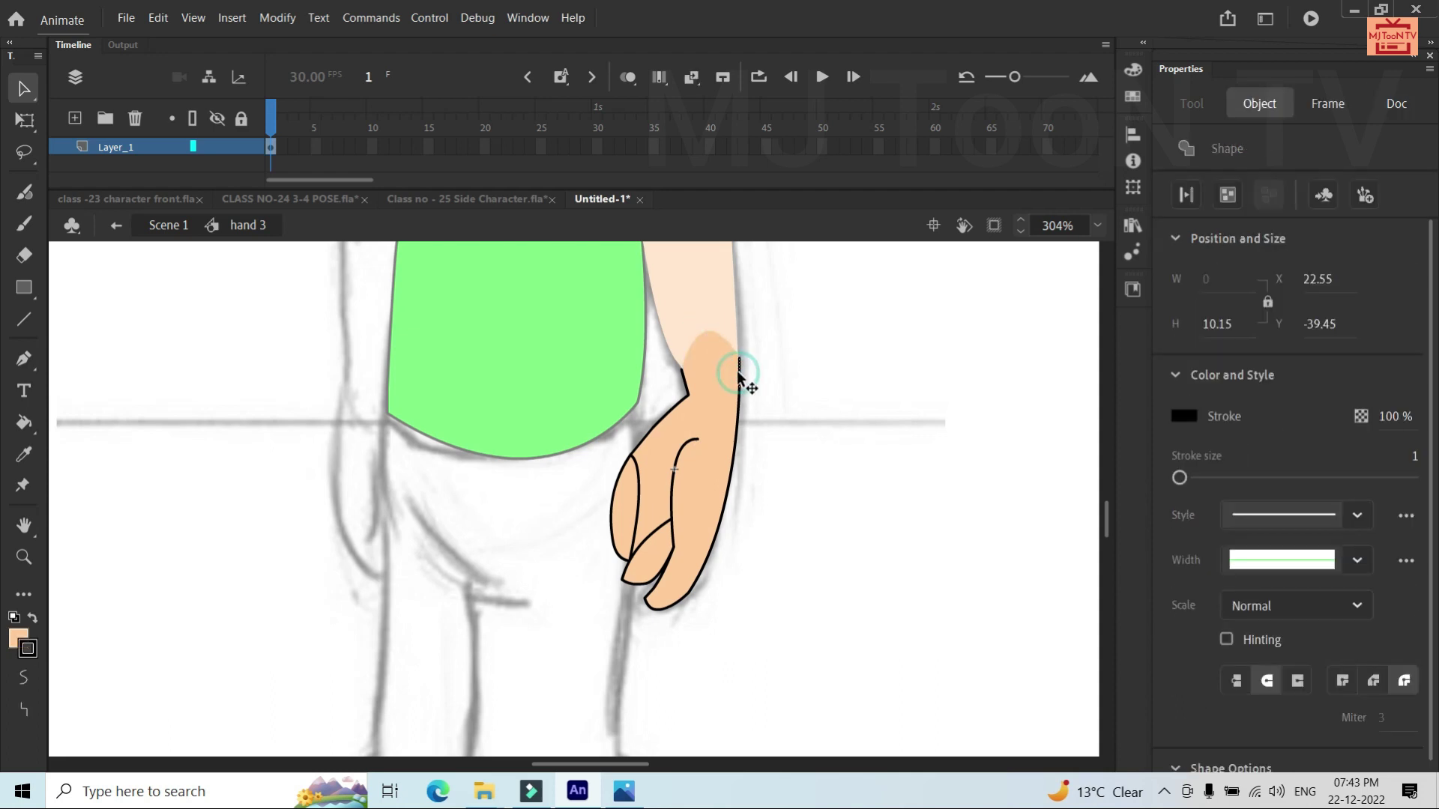
{"action": "key", "text": "Delete"}
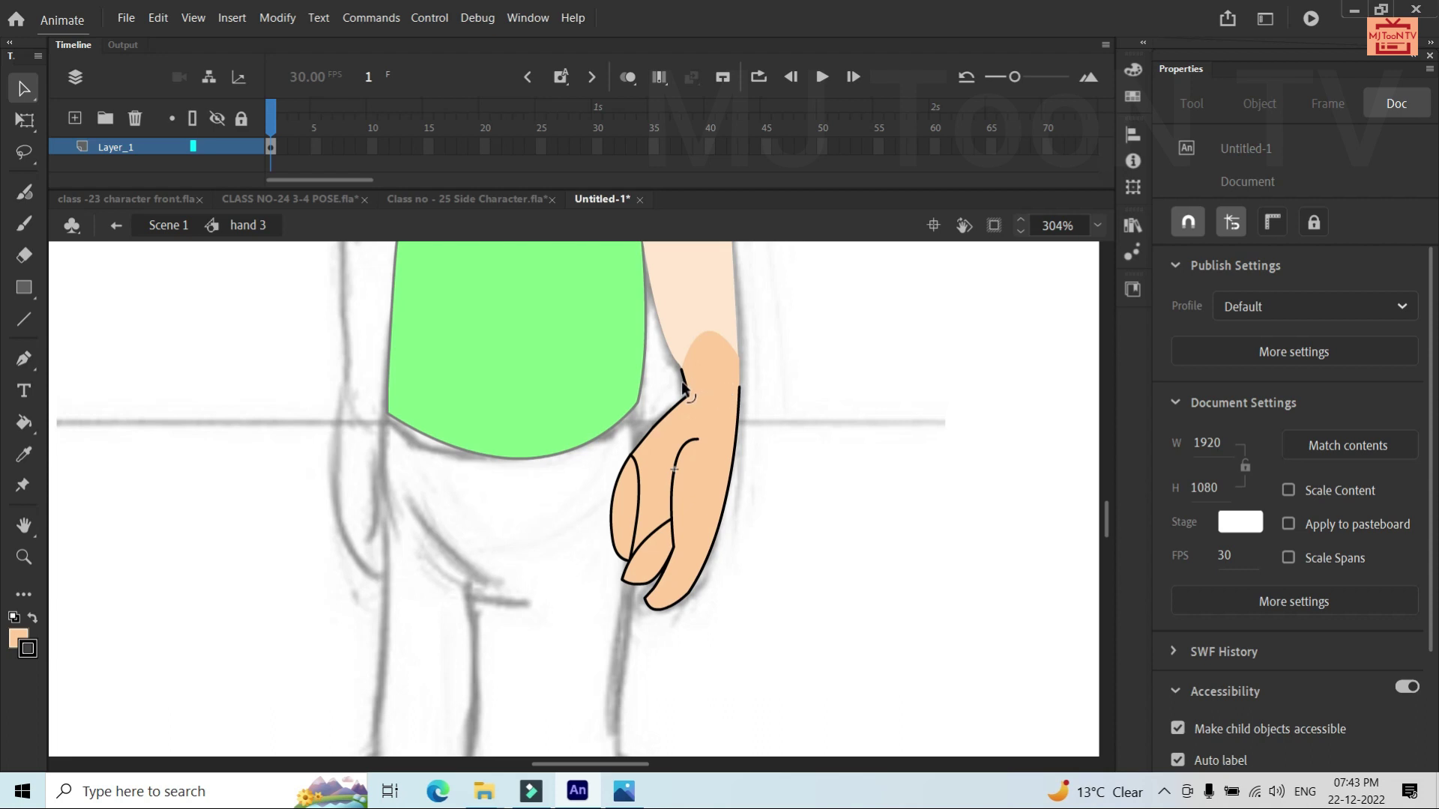
{"action": "left_click", "coordinate": [682, 382]}
{"action": "key", "text": "Delete"}
{"action": "double_click", "coordinate": [864, 488]}
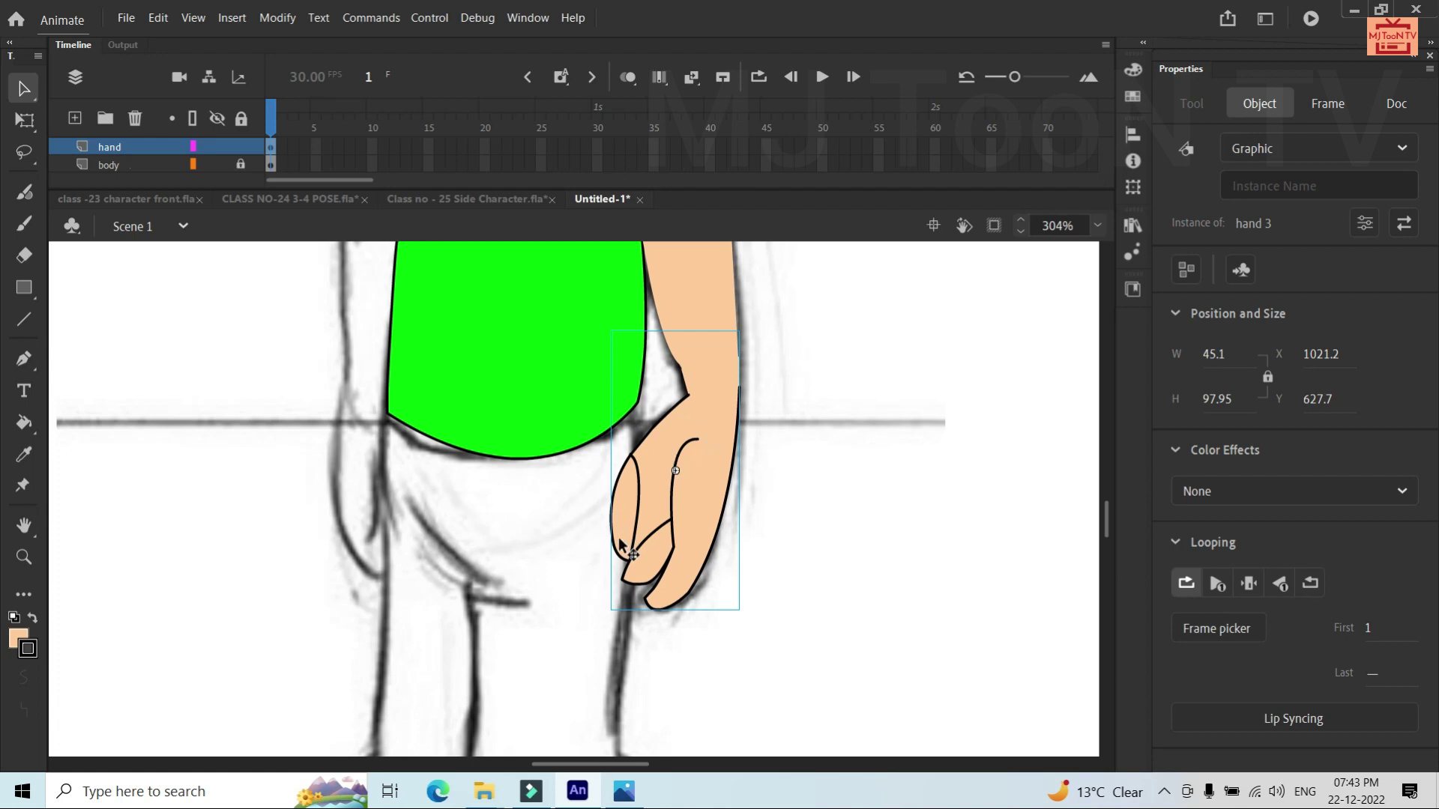
{"action": "scroll", "coordinate": [619, 538], "scroll_direction": "down", "scroll_amount": 5}
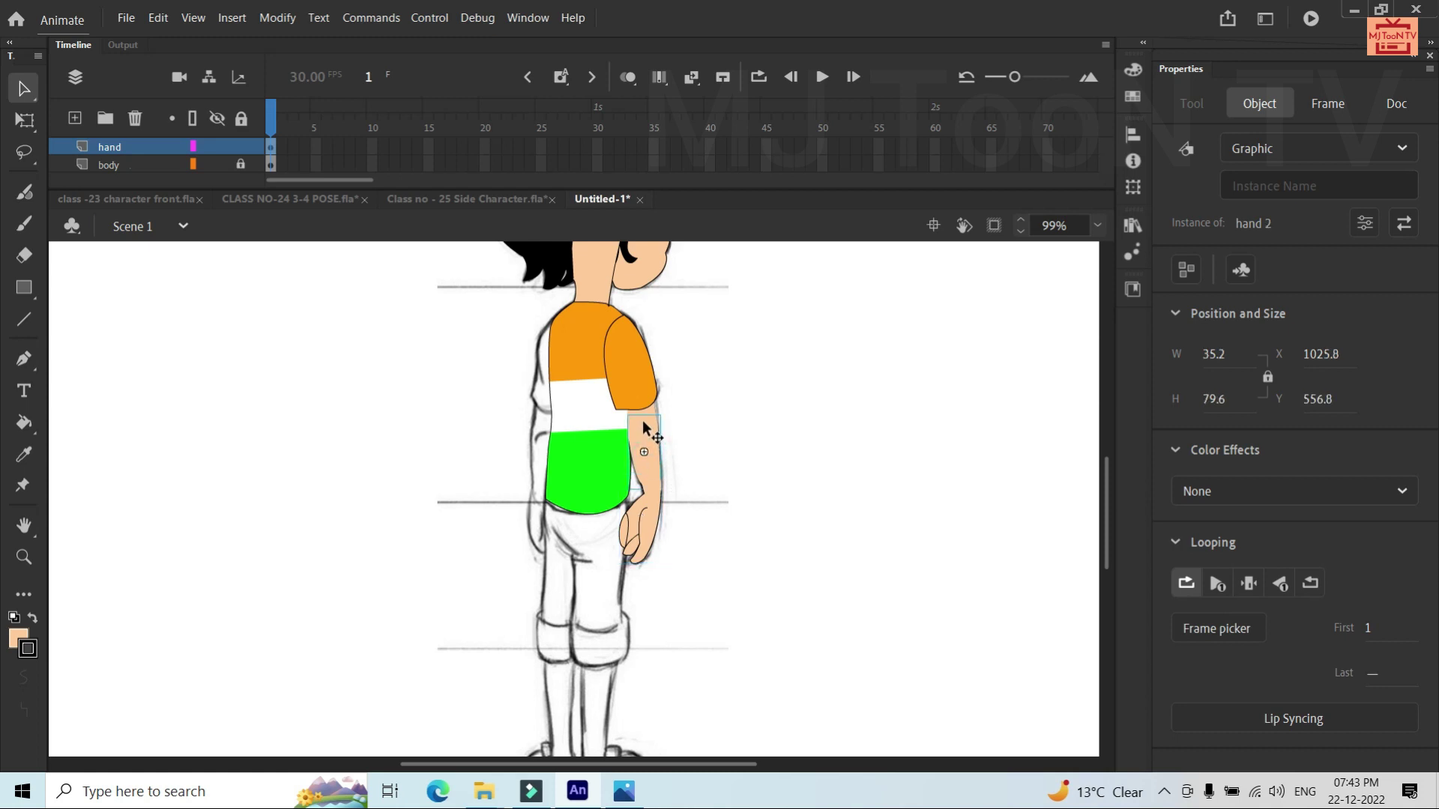
Duplicate the hand layer and move the copied arm off the body to the empty area beside the sketch's opposite arm
{"action": "left_click", "coordinate": [632, 378]}
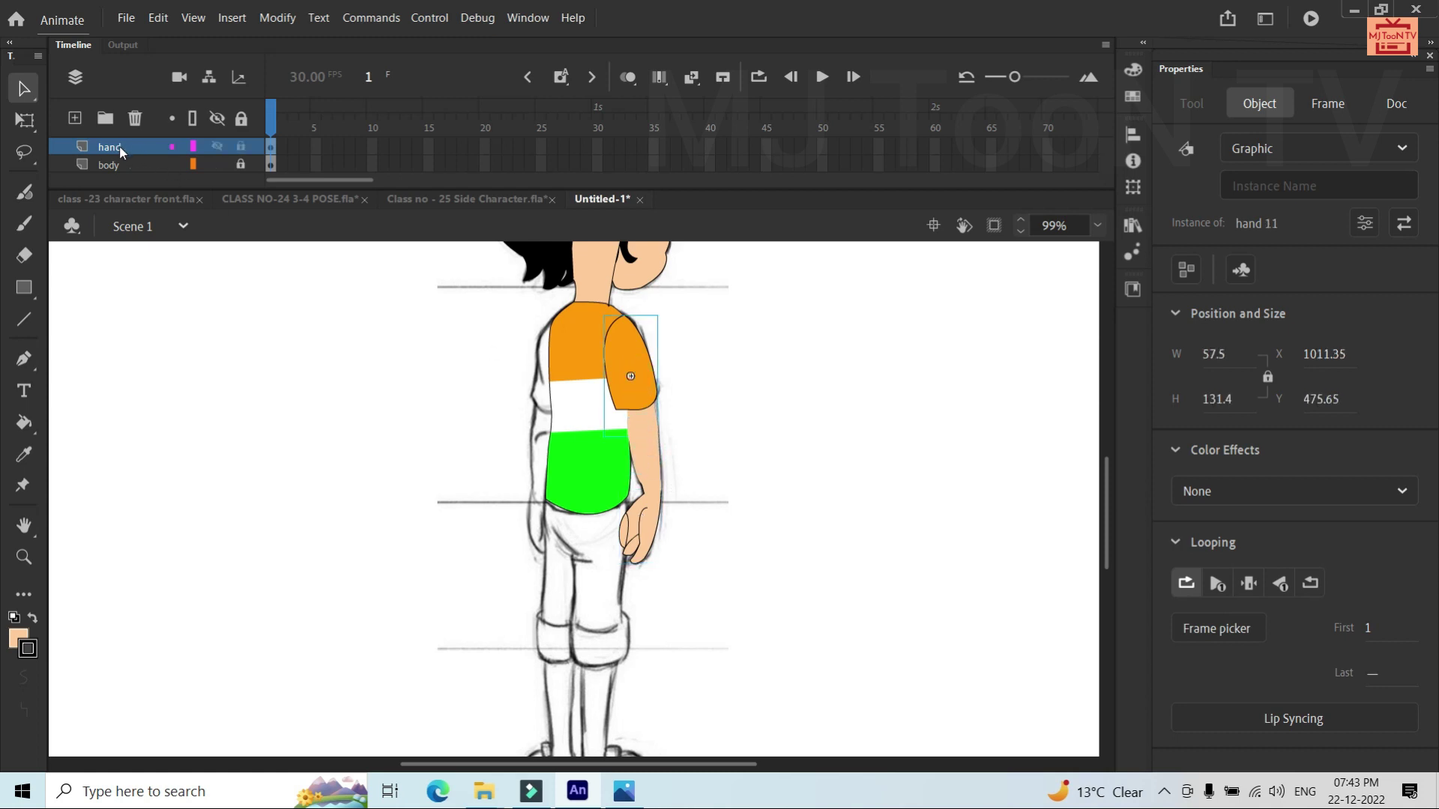
{"action": "left_click", "coordinate": [245, 152]}
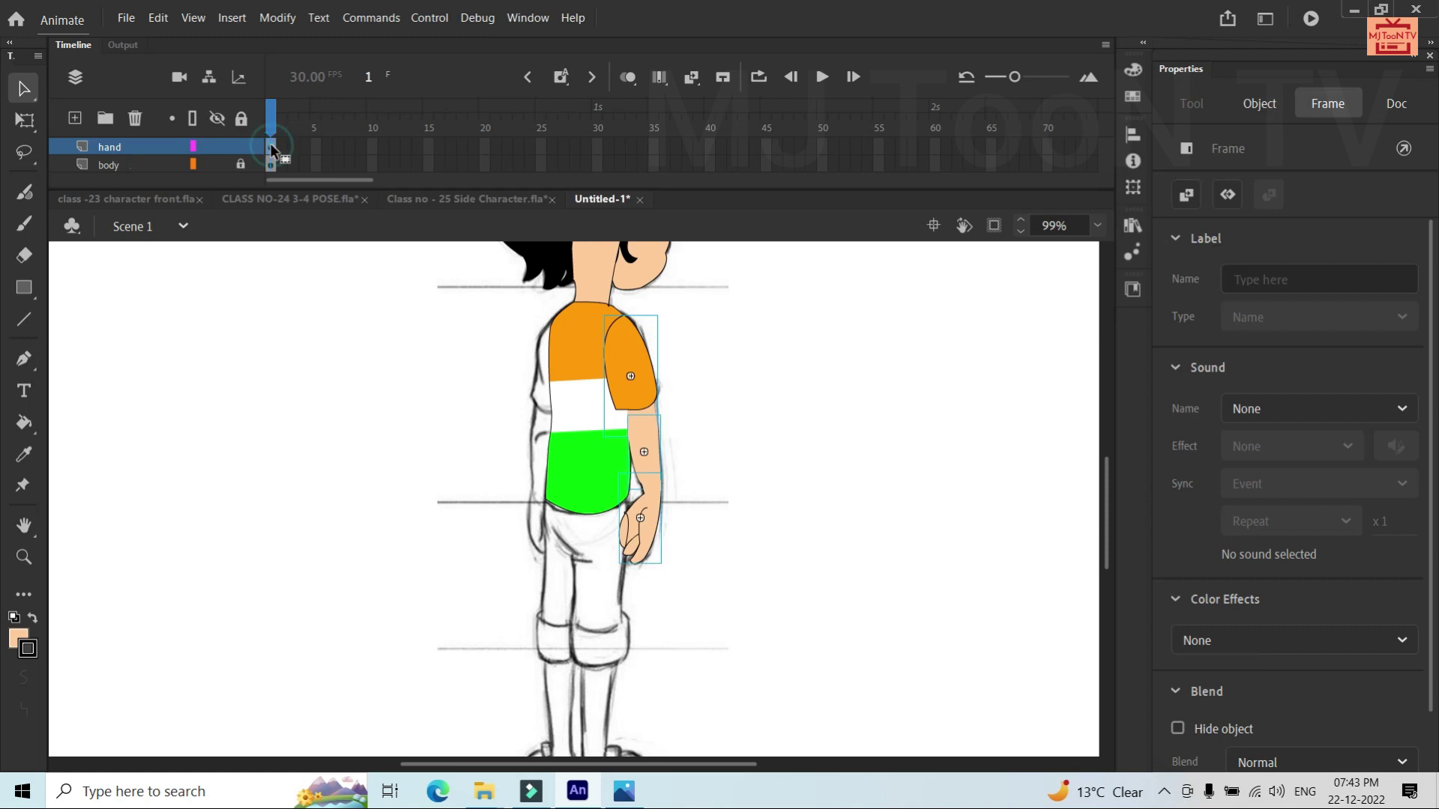
{"action": "right_click", "coordinate": [112, 146]}
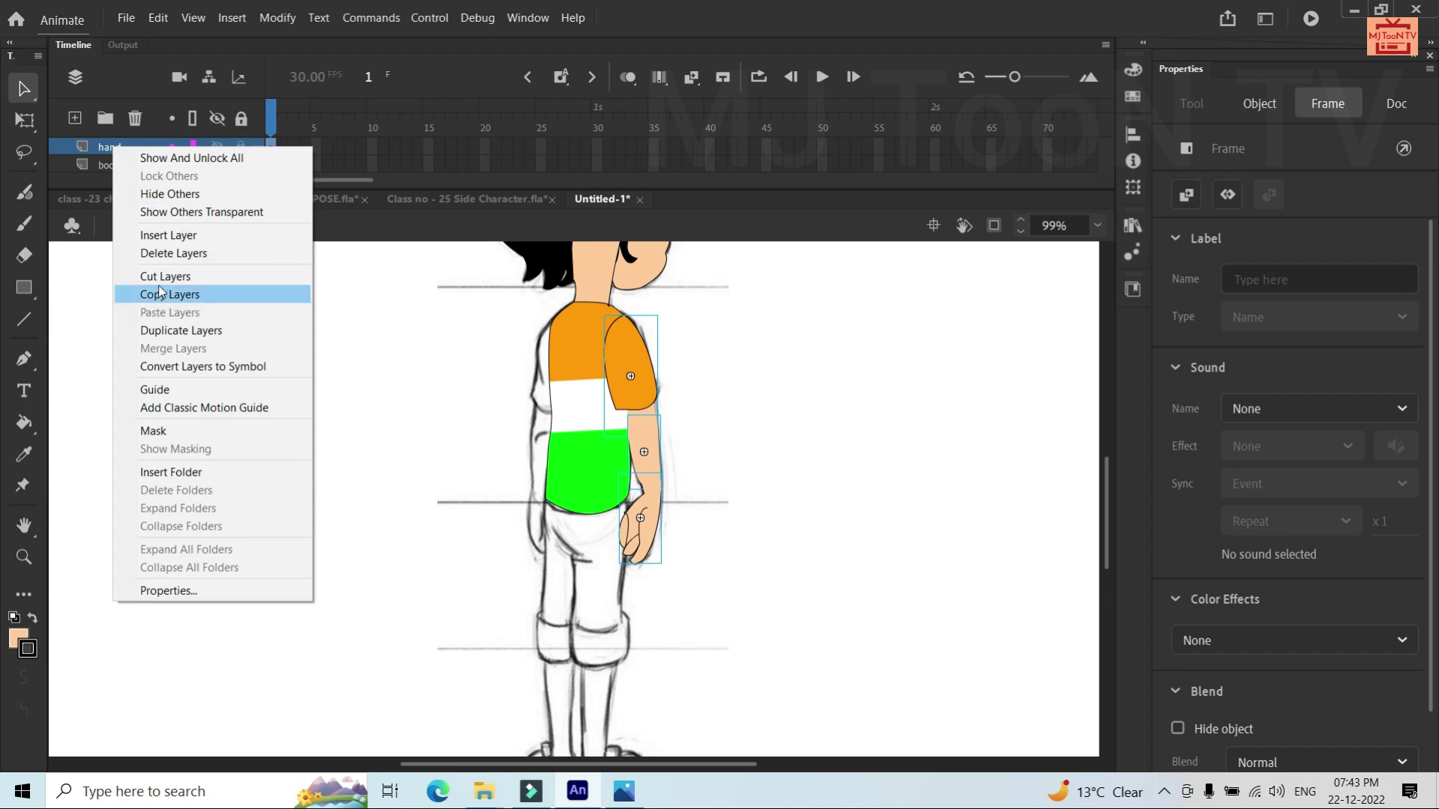
{"action": "left_click", "coordinate": [167, 332]}
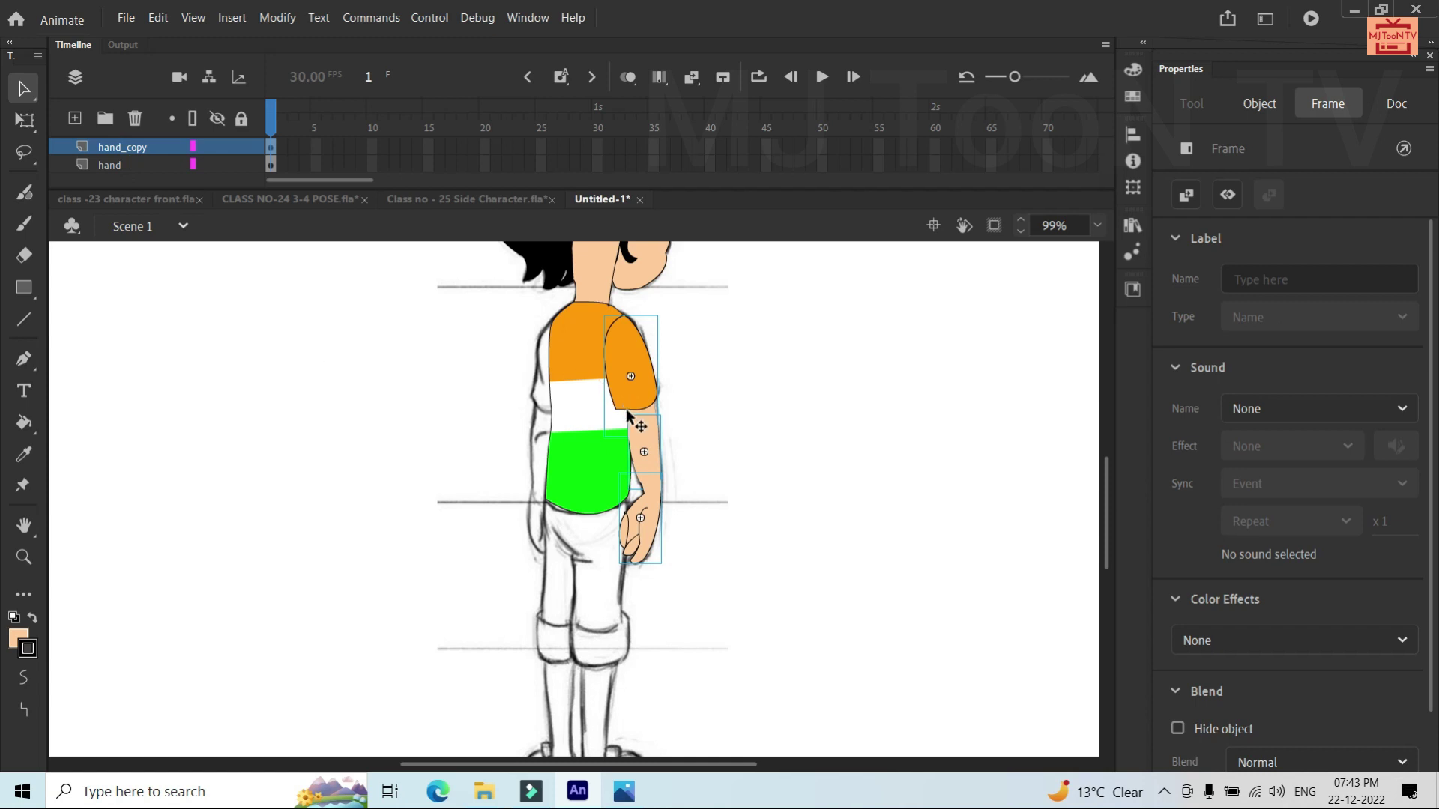
{"action": "left_click_drag", "start_coordinate": [628, 415], "coordinate": [471, 423]}
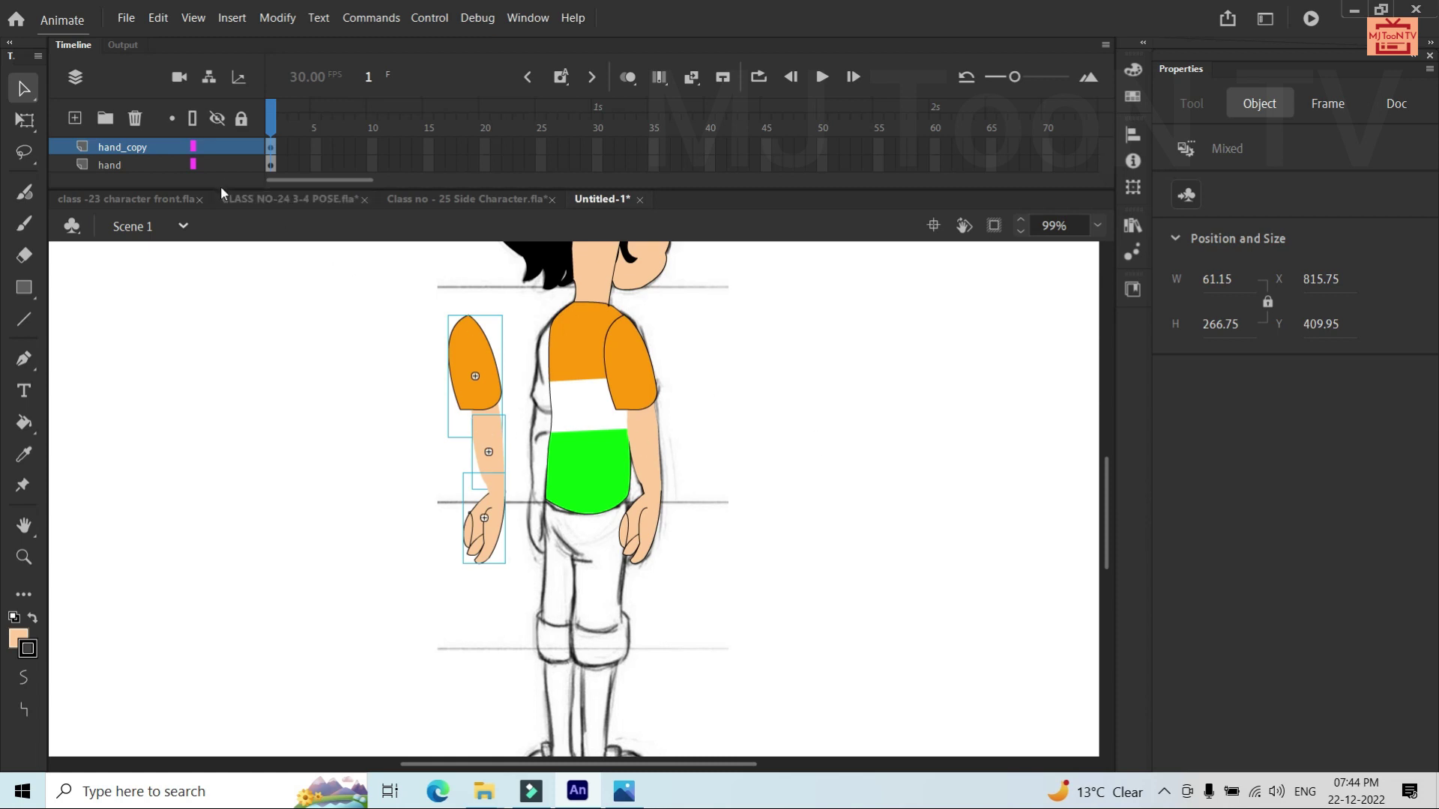
Rename the duplicated layer as hand_right and lock the original hand layer
{"action": "left_click_drag", "start_coordinate": [220, 186], "coordinate": [217, 234]}
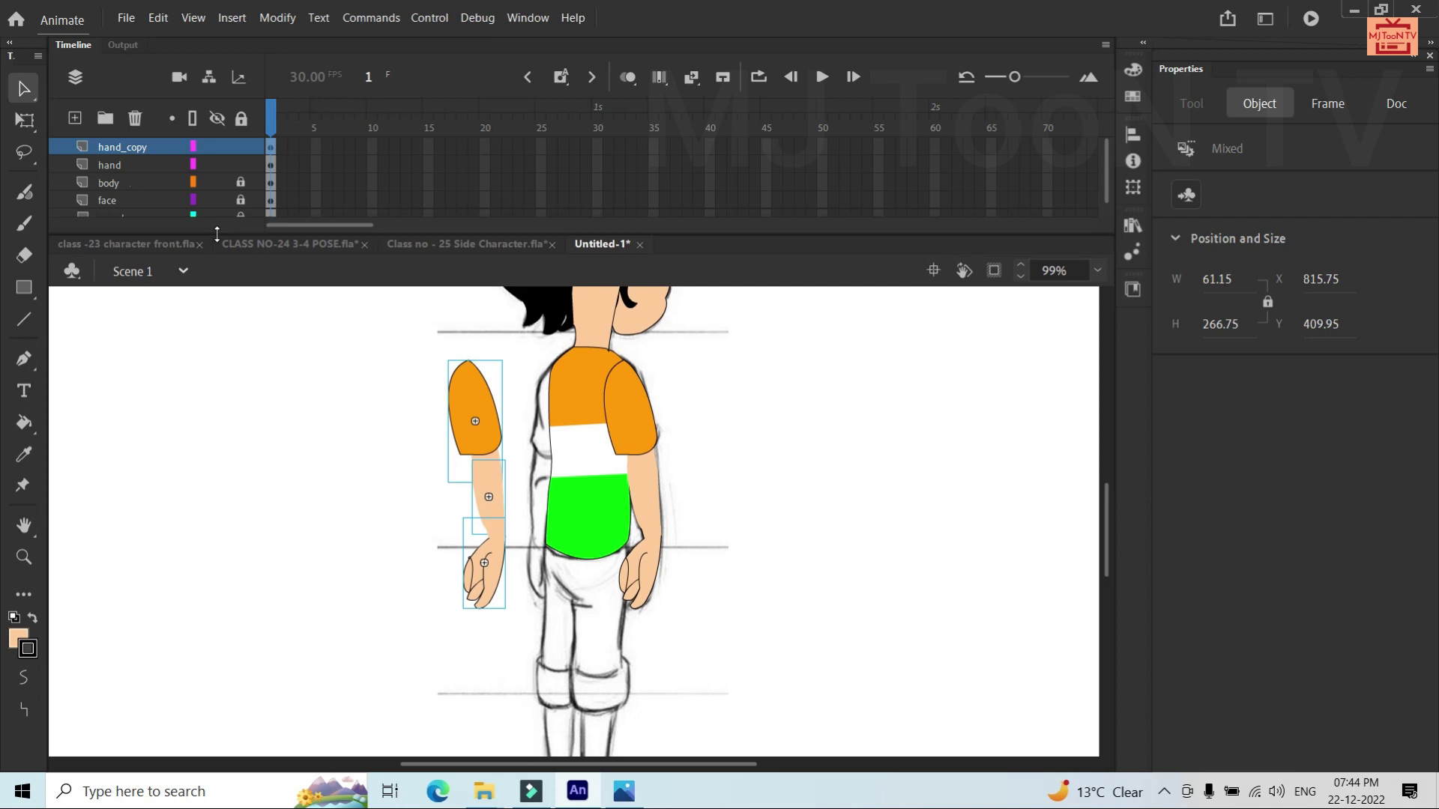
{"action": "double_click", "coordinate": [123, 146]}
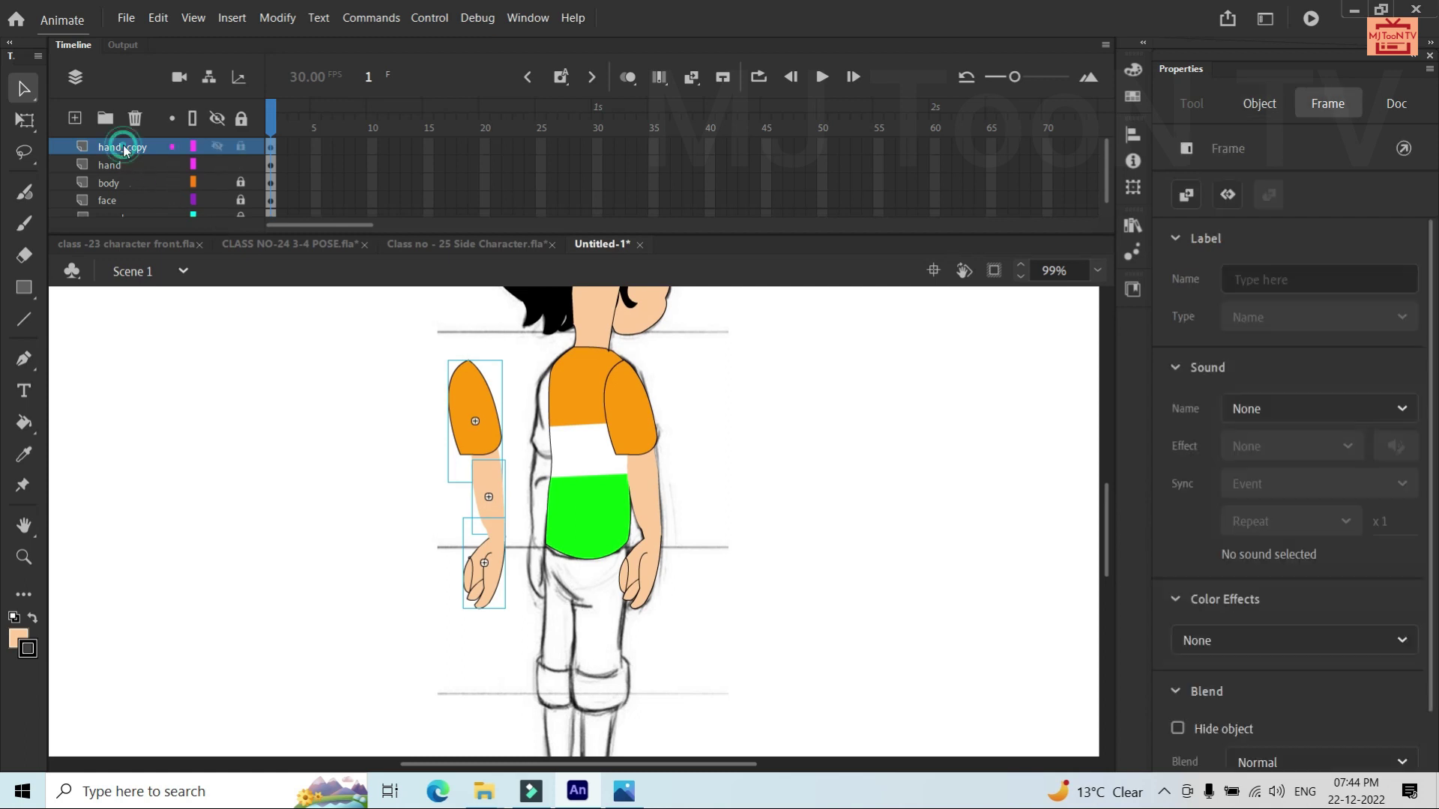
{"action": "type", "text": "lhand_right"}
{"action": "key", "text": "Return"}
{"action": "left_click", "coordinate": [240, 164]}
{"action": "left_click", "coordinate": [344, 494]}
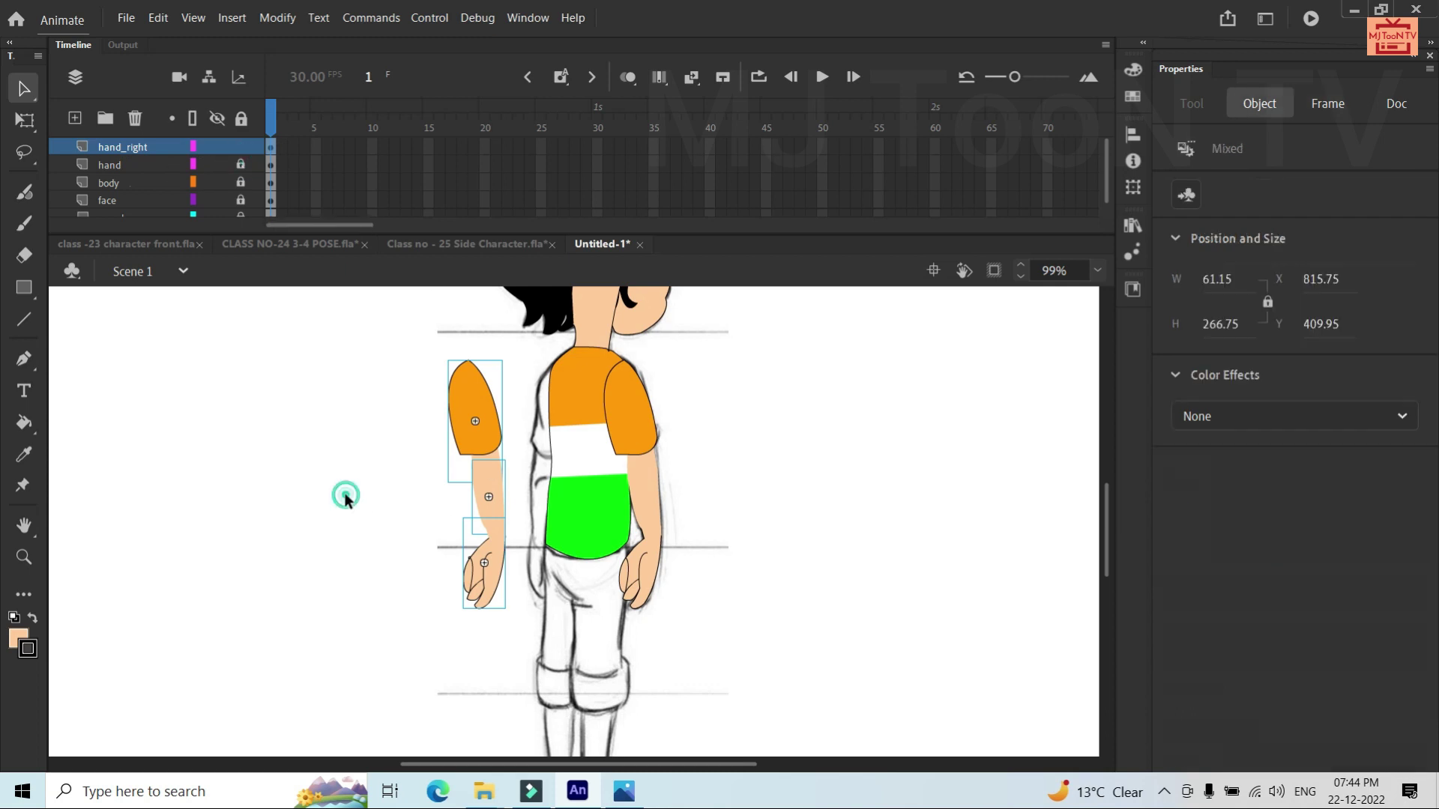
Duplicate the copied arm's palm, forearm and sleeve symbols as "hand 3 copy", "hand 2 copy" and "hand 11 copy"
{"action": "left_click", "coordinate": [488, 560]}
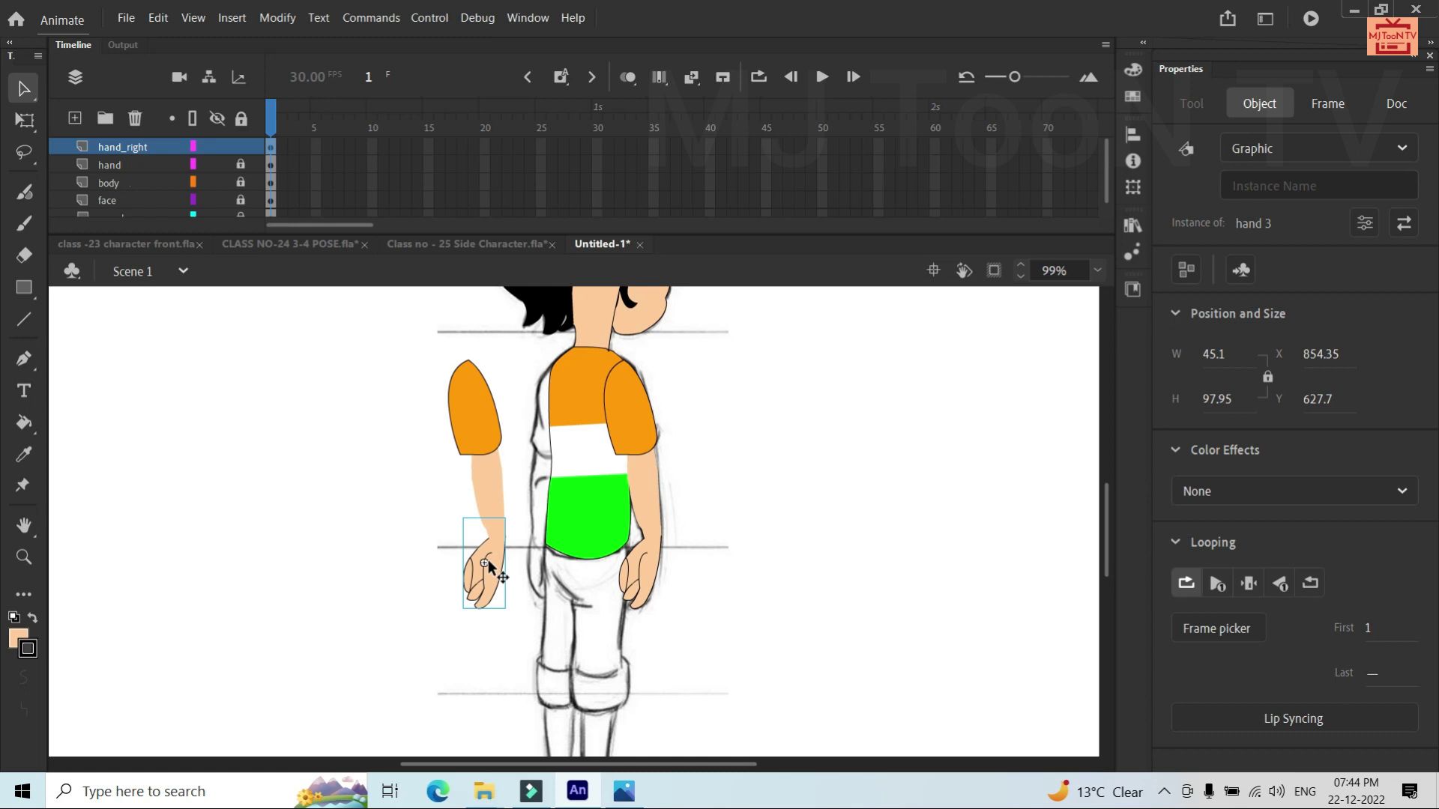
{"action": "right_click", "coordinate": [489, 562]}
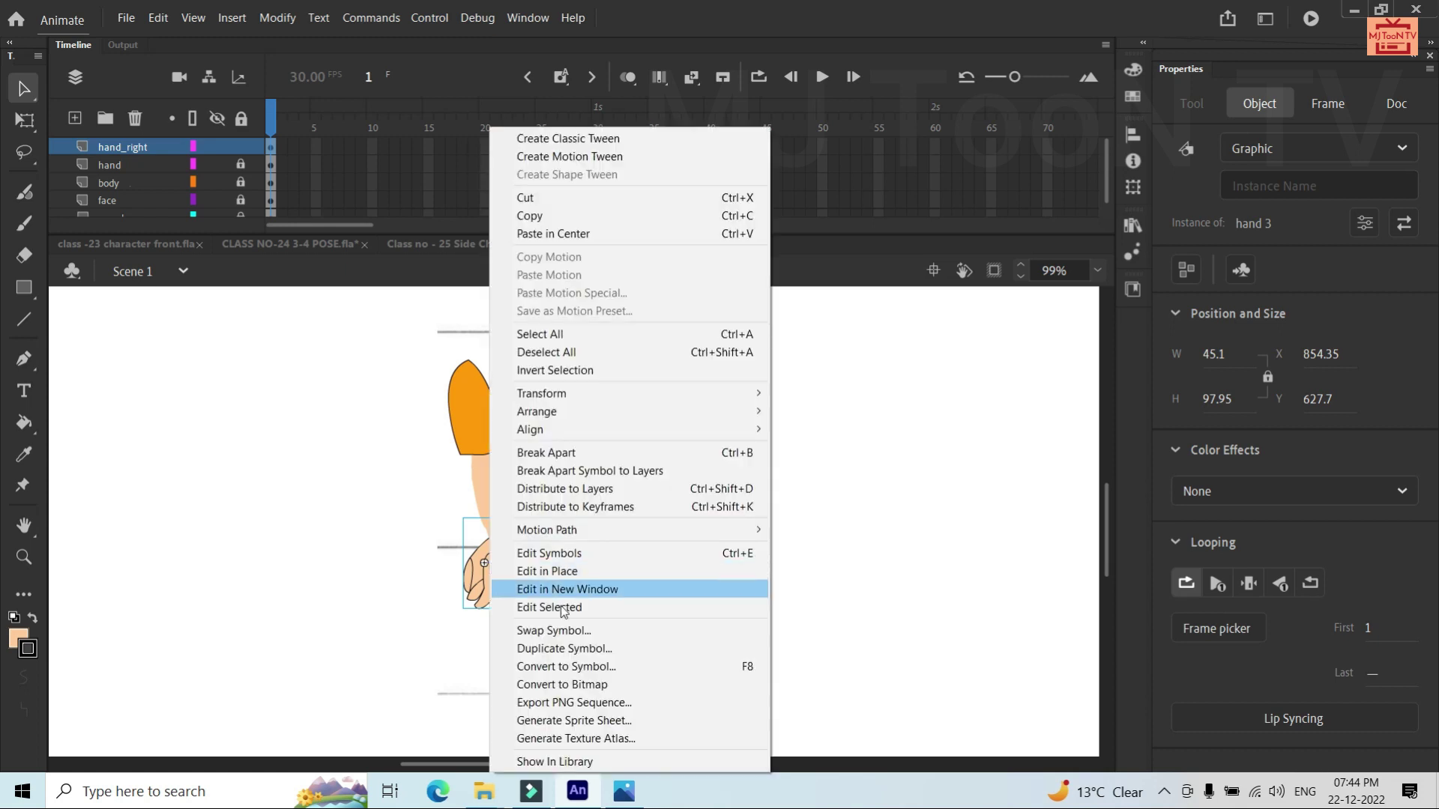
{"action": "left_click", "coordinate": [556, 648]}
{"action": "left_click", "coordinate": [885, 386]}
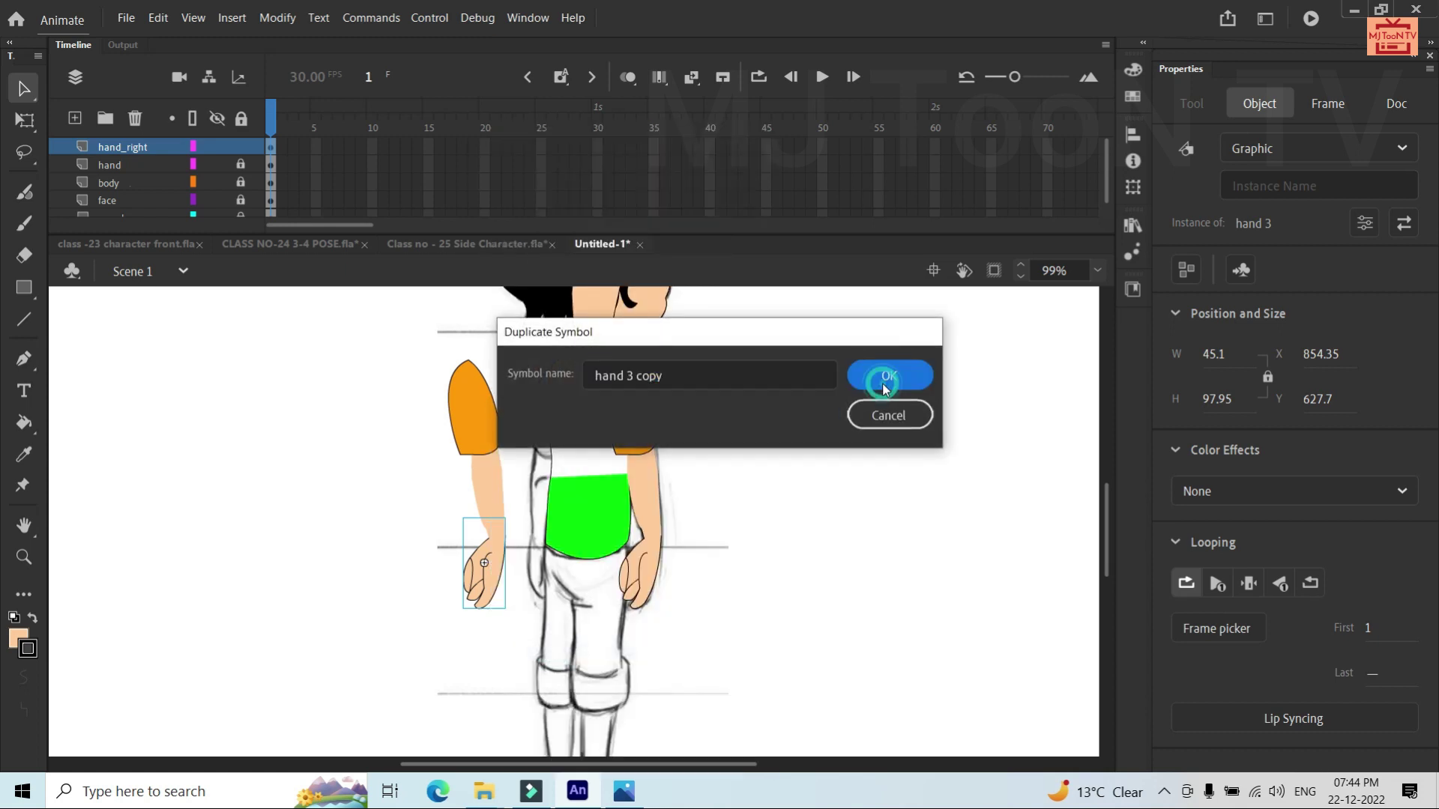
{"action": "left_click", "coordinate": [489, 487]}
{"action": "right_click", "coordinate": [491, 493]}
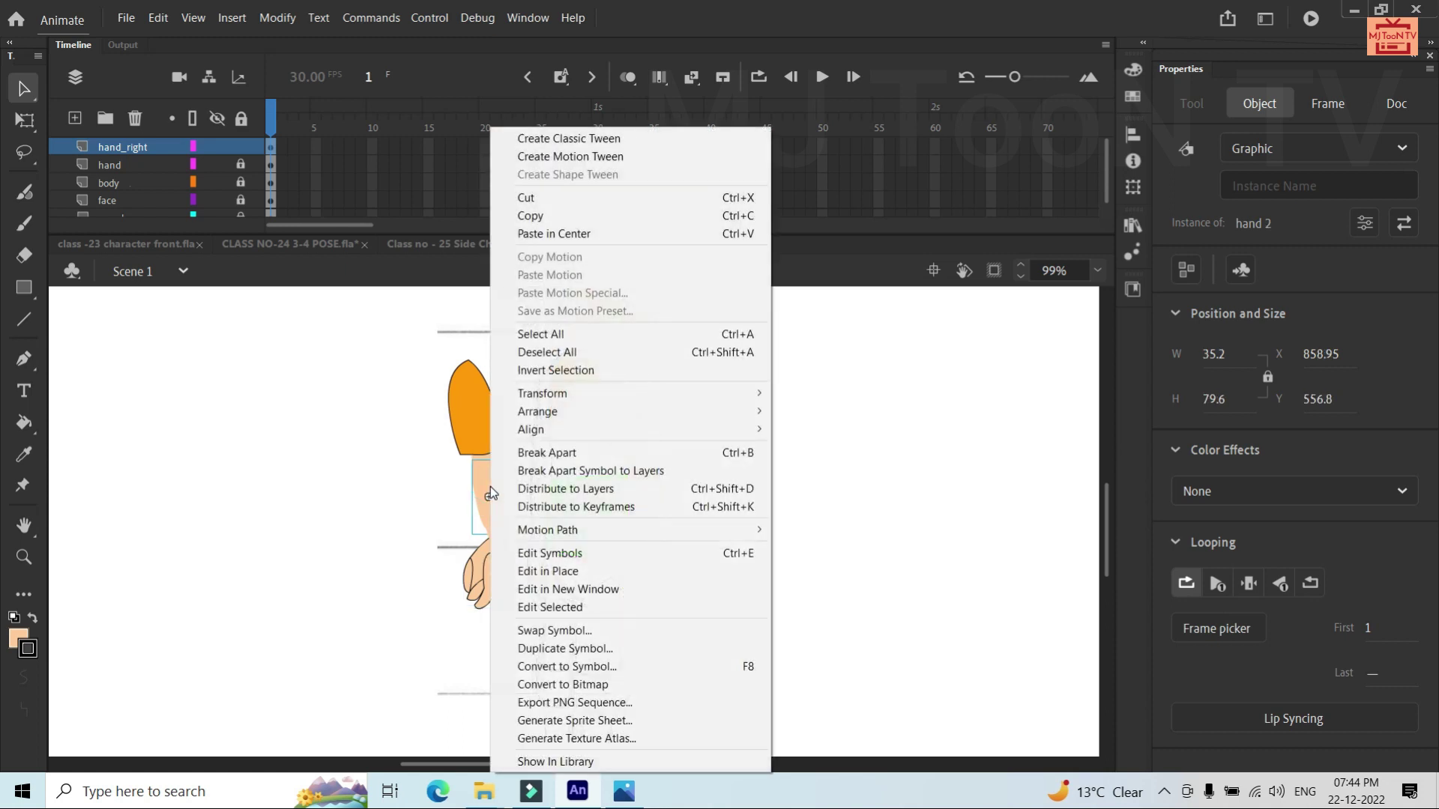
{"action": "left_click", "coordinate": [556, 649]}
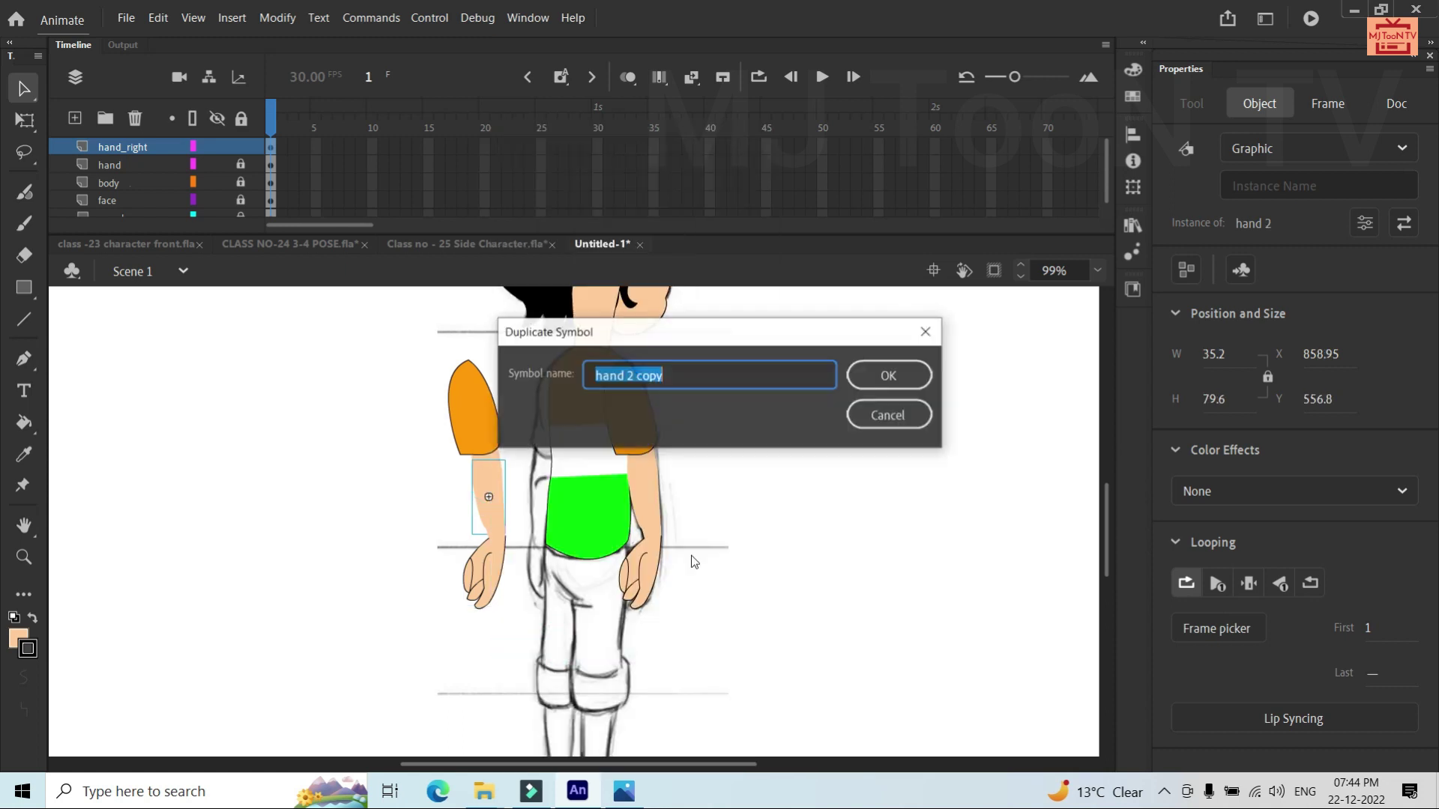
{"action": "left_click", "coordinate": [889, 374]}
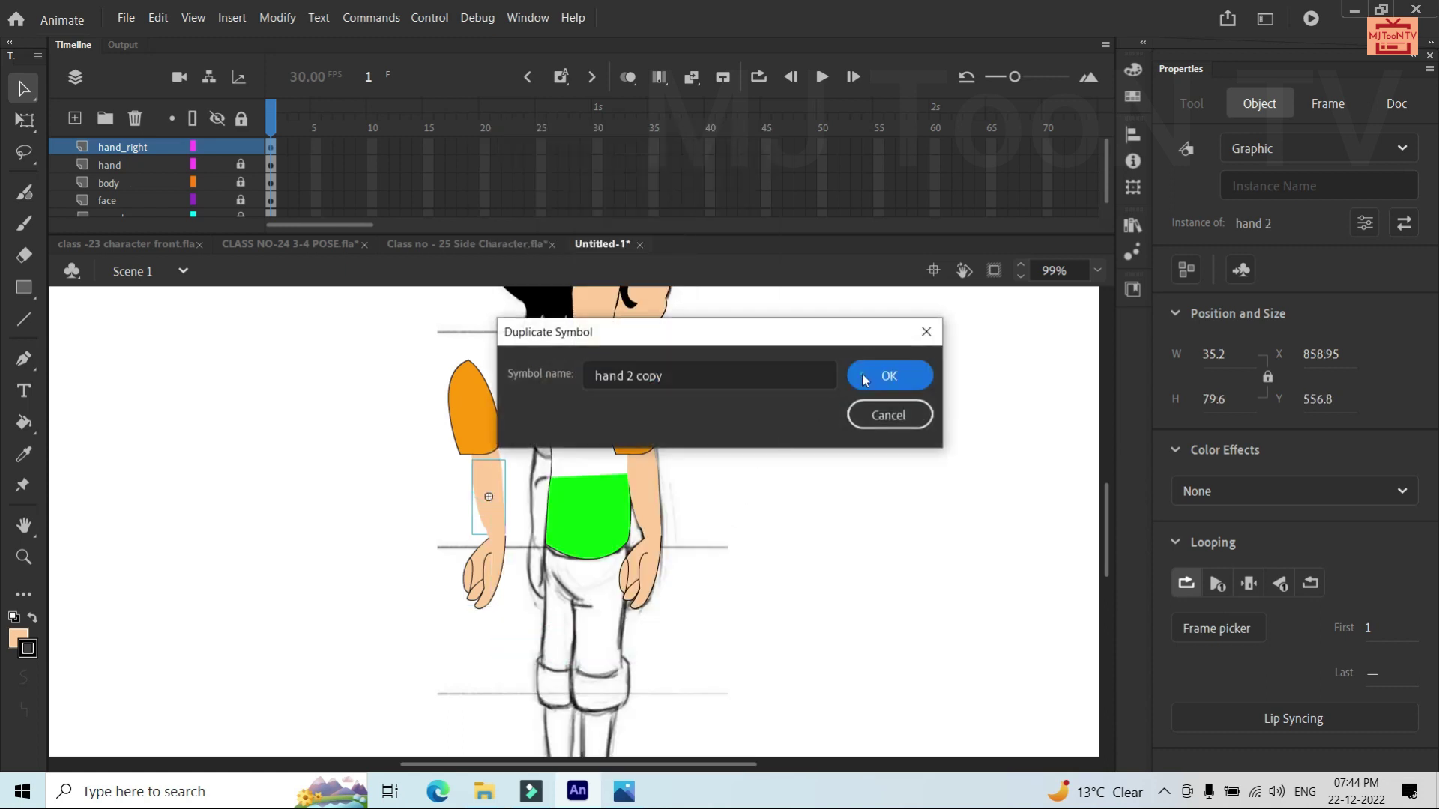
{"action": "left_click", "coordinate": [467, 426]}
{"action": "right_click", "coordinate": [470, 425]}
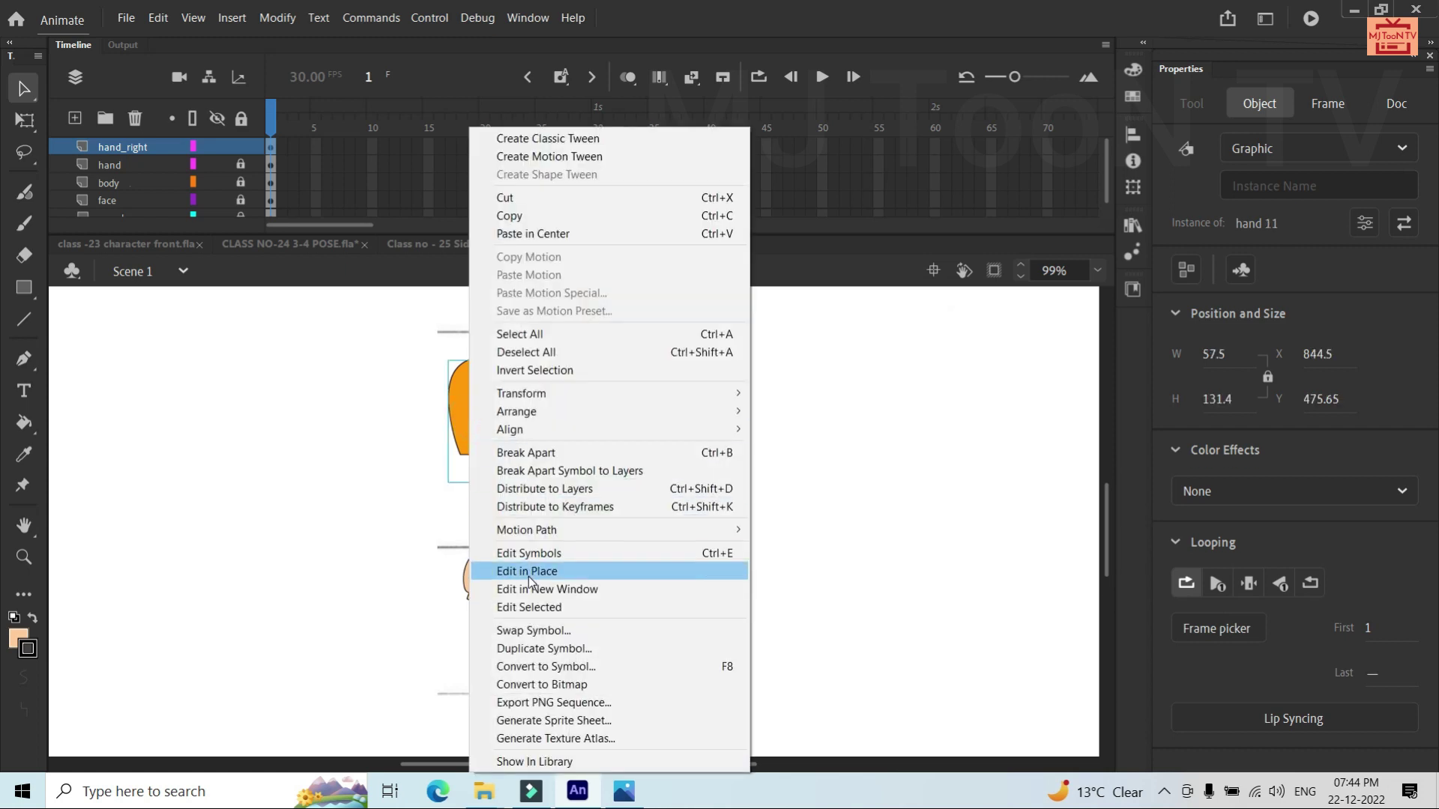
{"action": "left_click", "coordinate": [529, 649]}
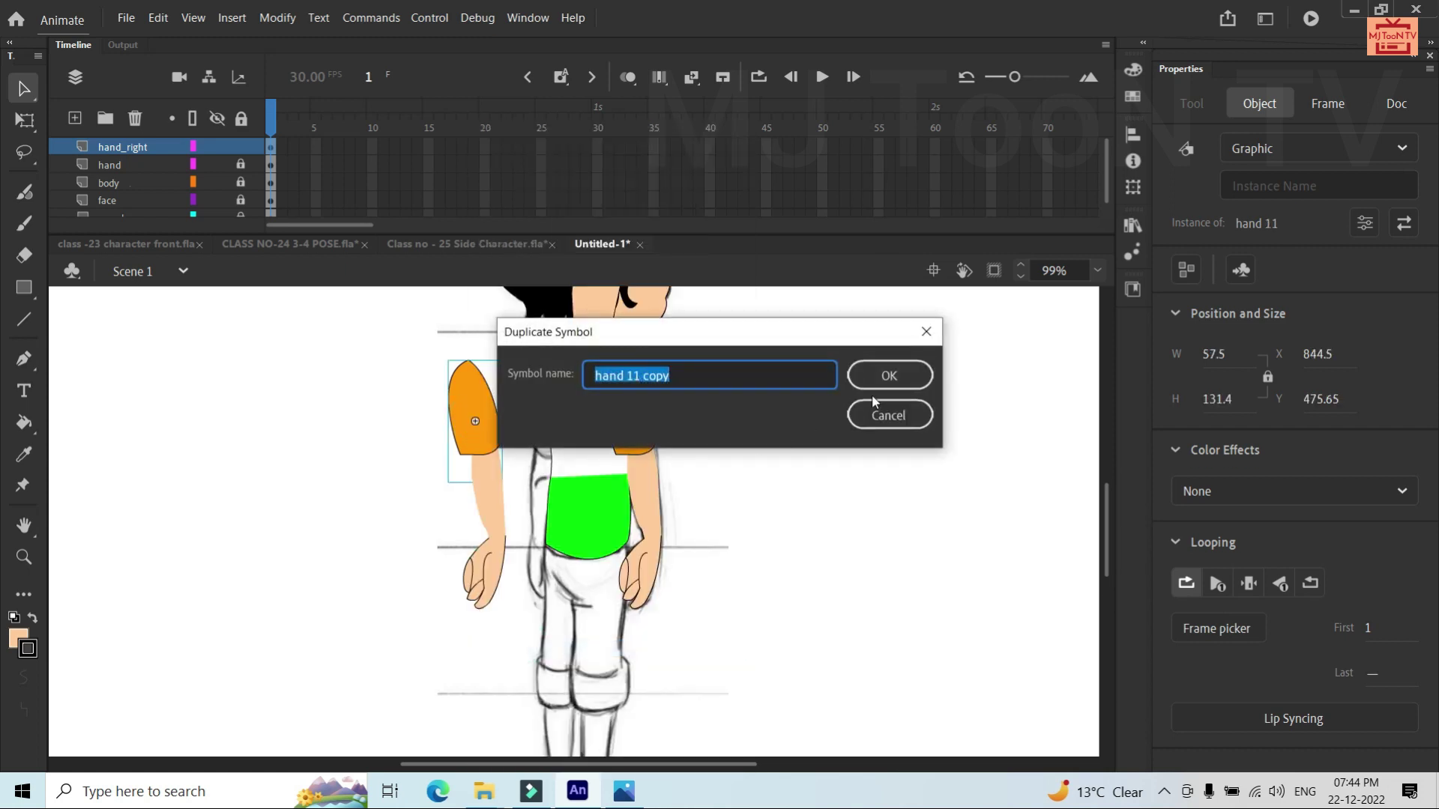
{"action": "left_click", "coordinate": [886, 376]}
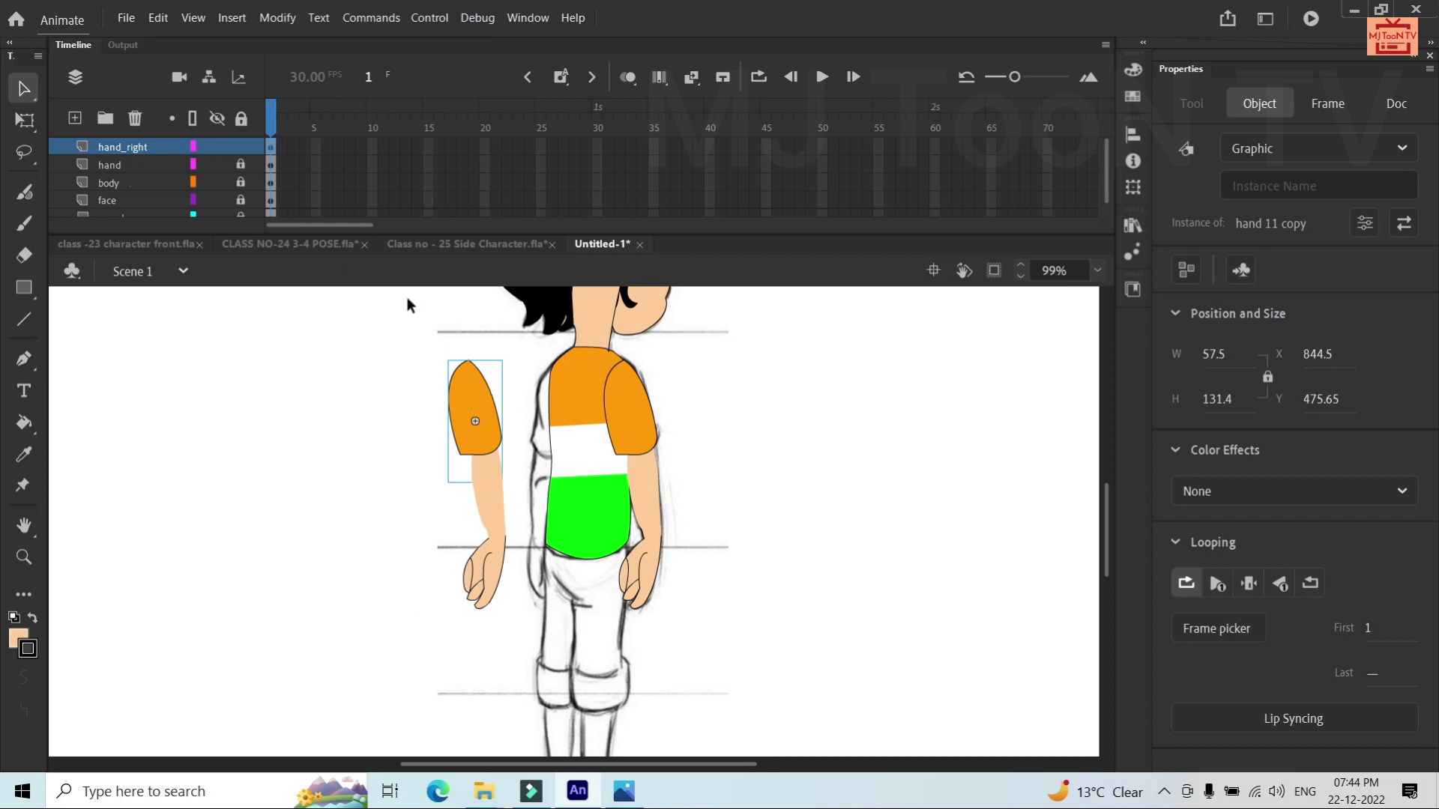
Flip the whole copied arm horizontally and place it over the sketched arm on the other side of the body
{"action": "left_click", "coordinate": [272, 152]}
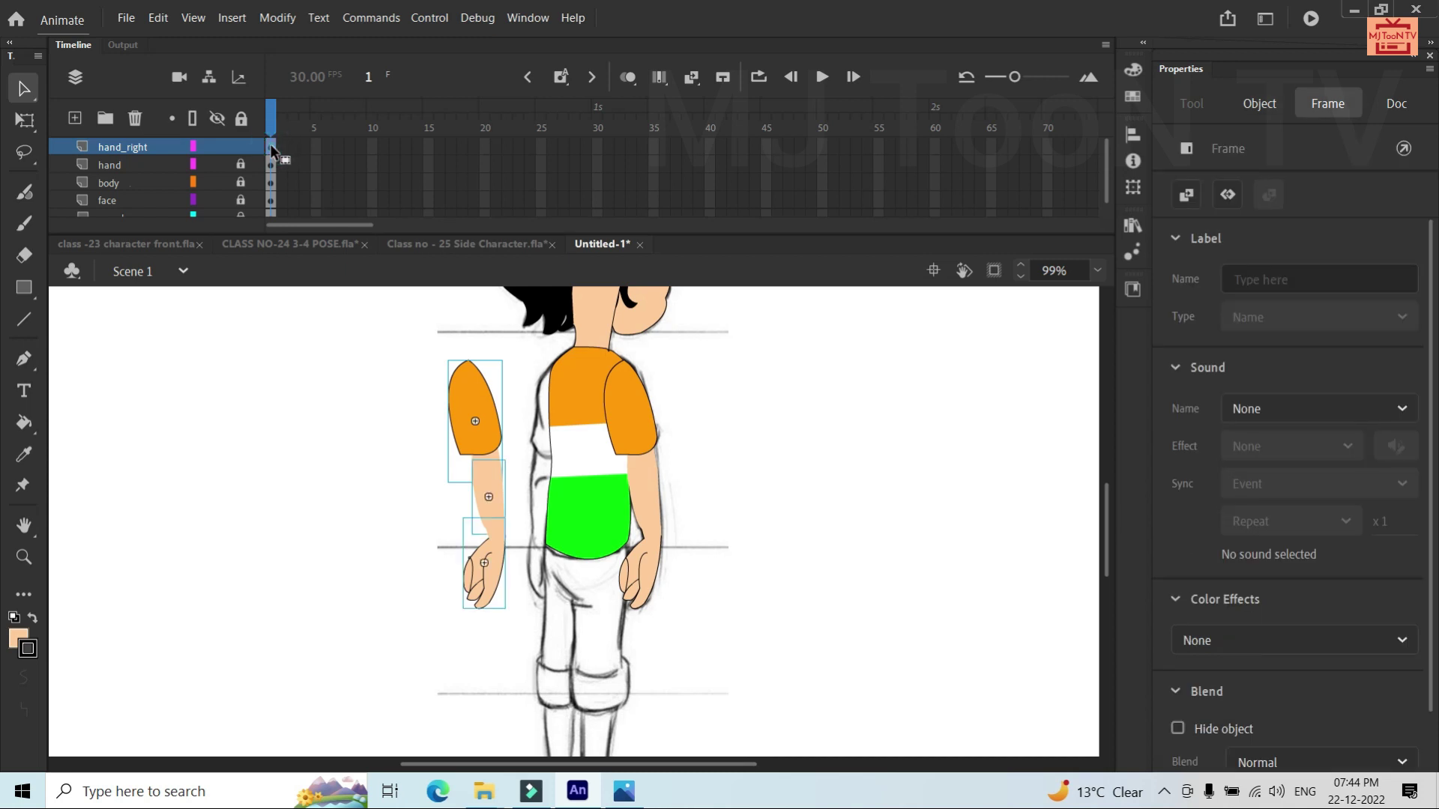
{"action": "left_click", "coordinate": [279, 18]}
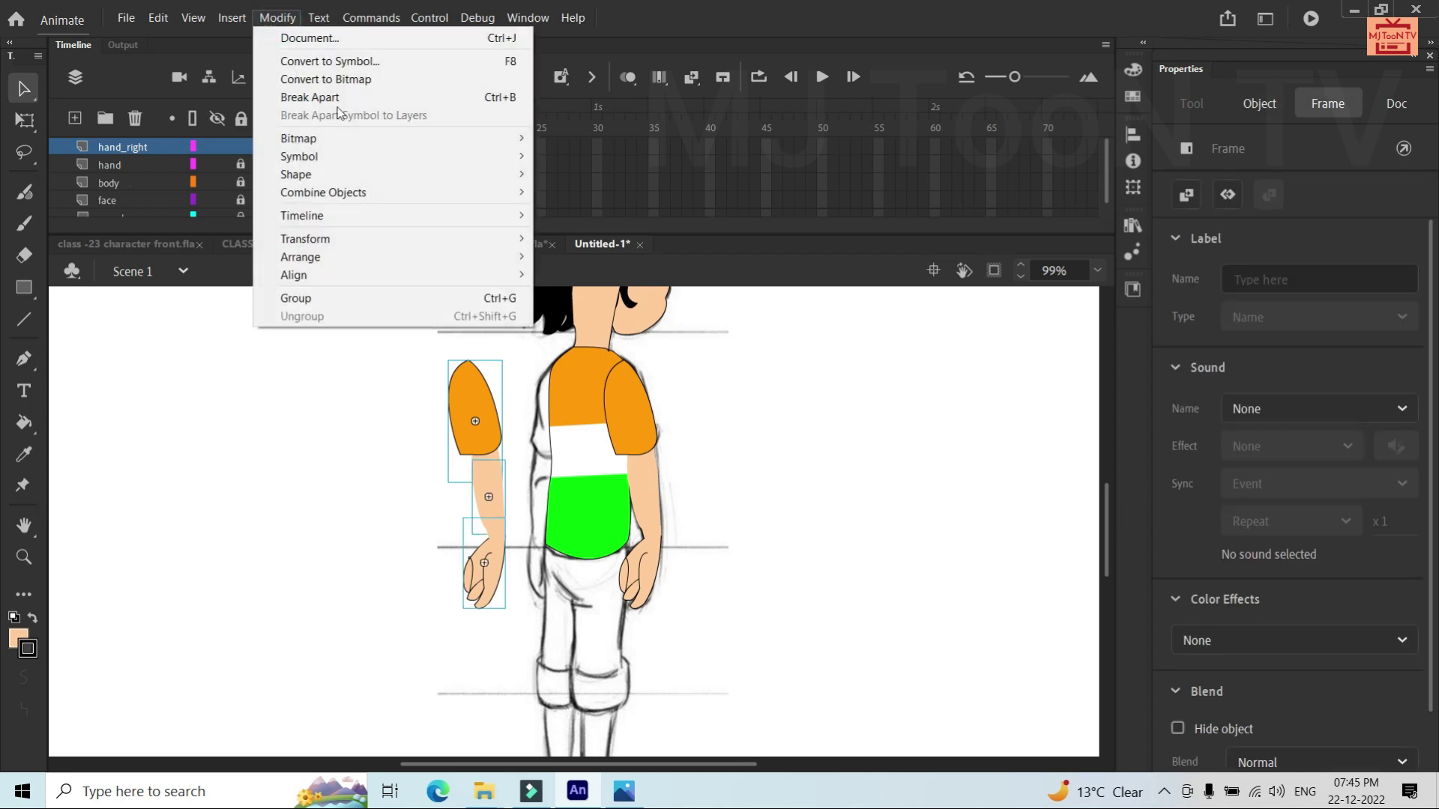
{"action": "mouse_move", "coordinate": [420, 239]}
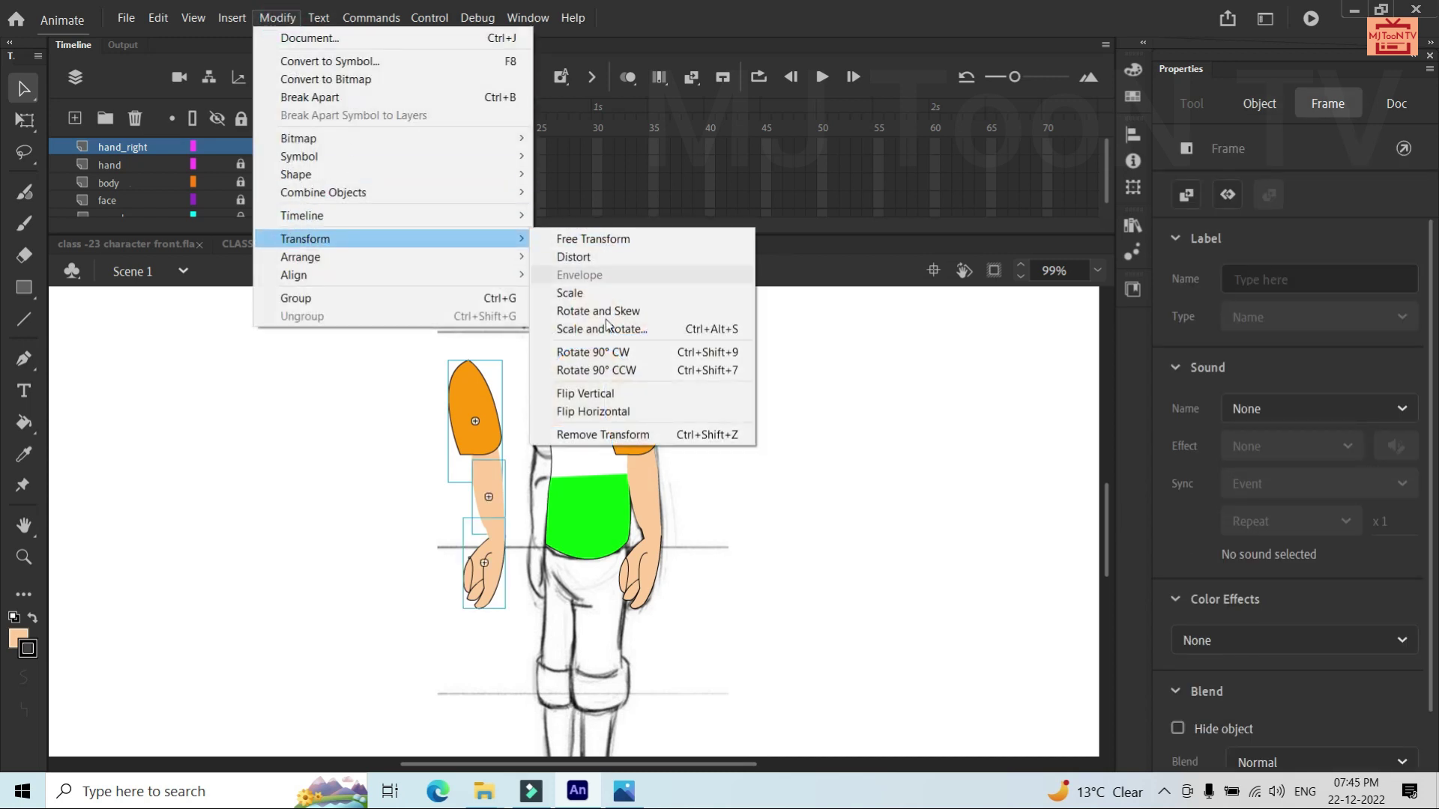
{"action": "left_click", "coordinate": [577, 412]}
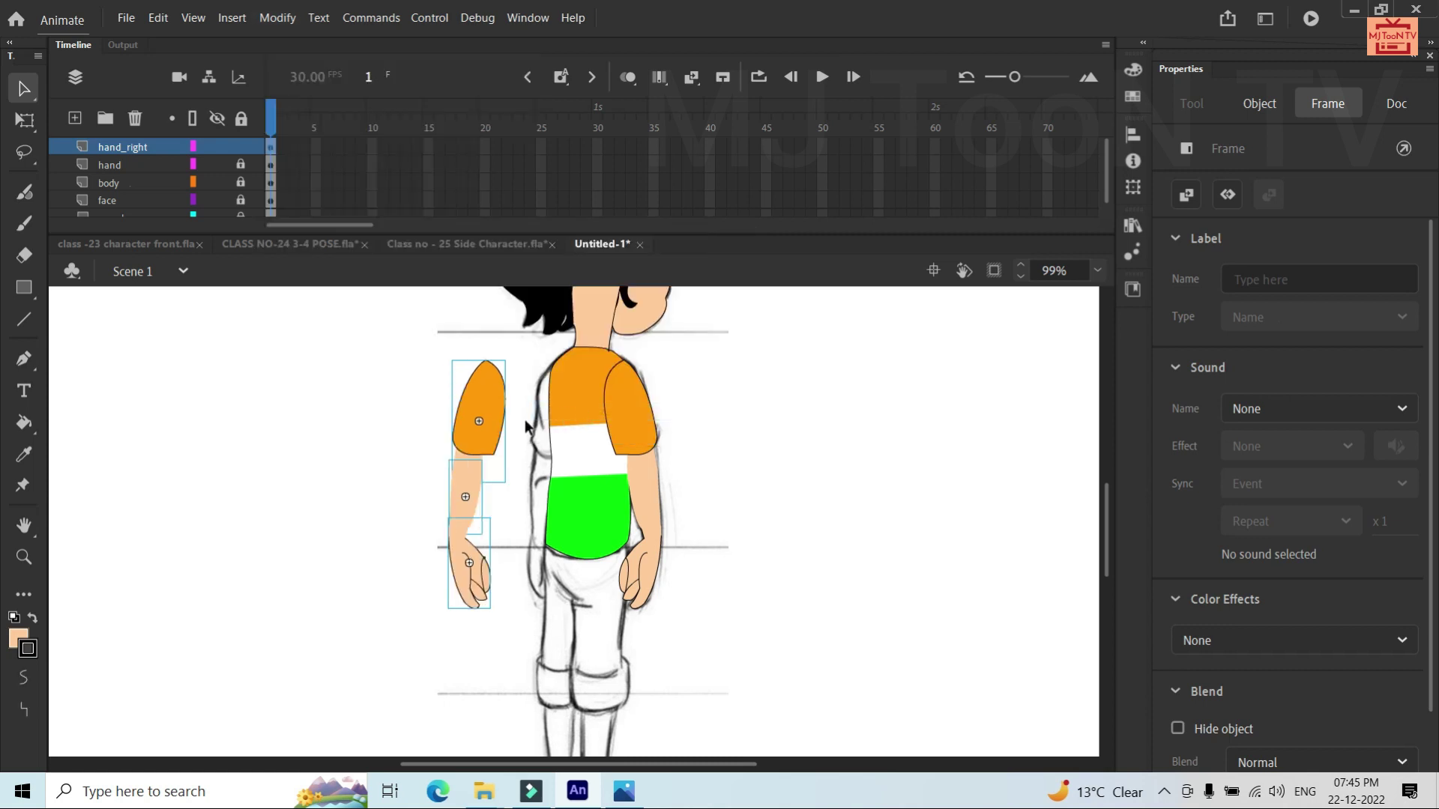
{"action": "left_click_drag", "start_coordinate": [480, 394], "coordinate": [551, 389]}
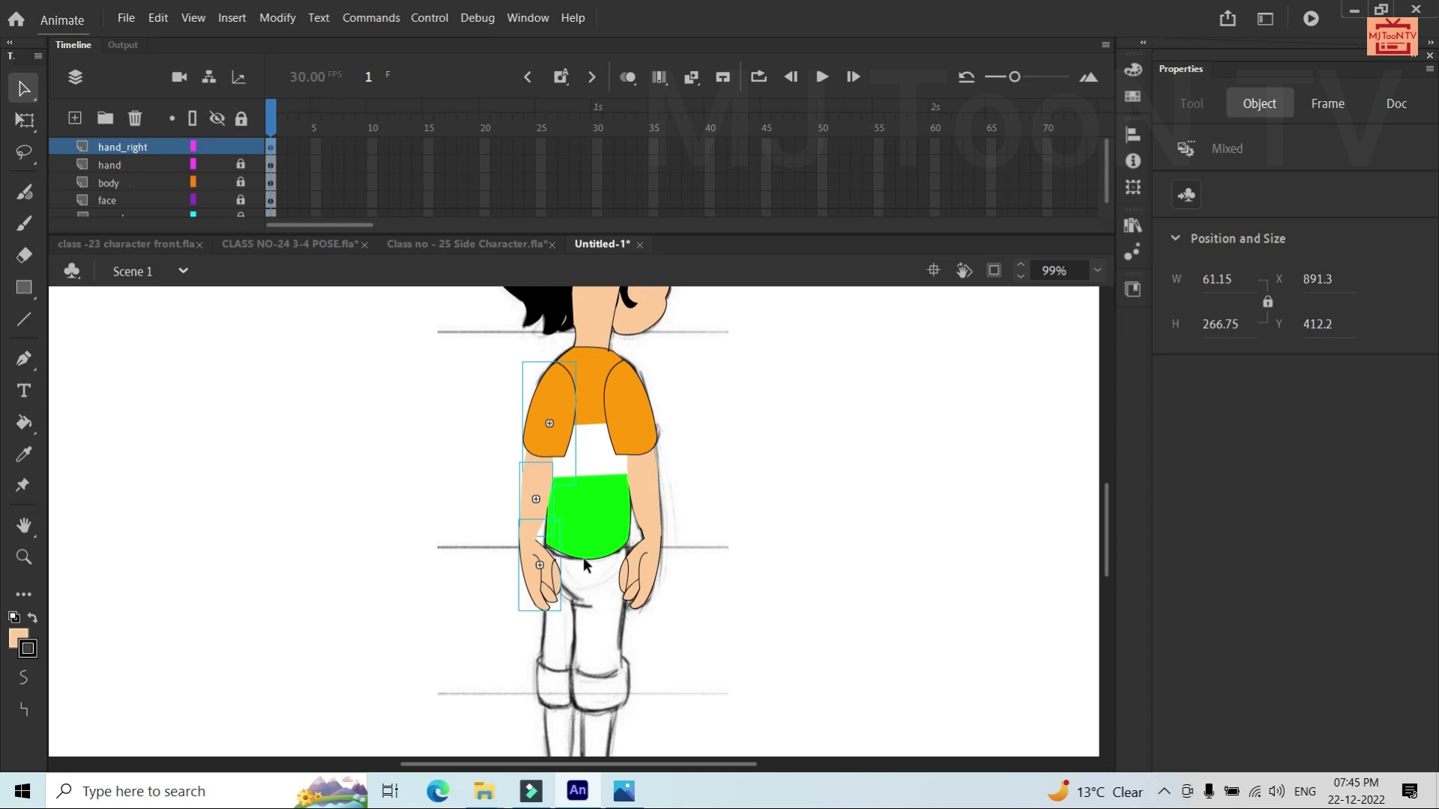
Shorten the flipped arm to a height of about 248.7 and nudge it up to line up with the shoulder
{"action": "key", "text": "q"}
{"action": "mouse_move", "coordinate": [576, 611]}
{"action": "left_mouse_down"}
{"action": "mouse_move", "coordinate": [566, 592]}
{"action": "mouse_move", "coordinate": [575, 604]}
{"action": "left_mouse_up"}
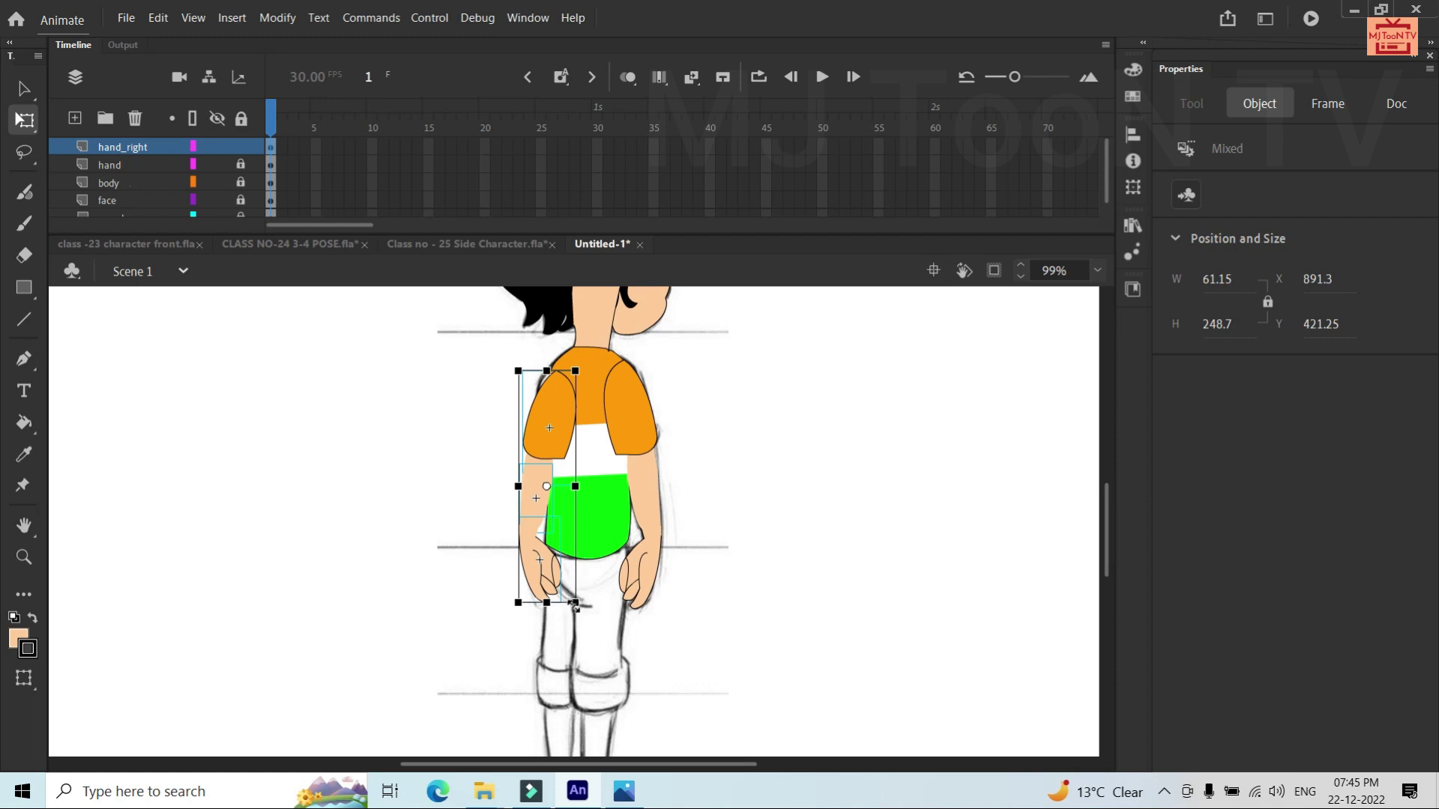
{"action": "key", "text": "Up"}
{"action": "key", "text": "Up"}
{"action": "key", "text": "Up"}
{"action": "key", "text": "Up"}
{"action": "key", "text": "Up"}
{"action": "key", "text": "Up"}
{"action": "key", "text": "Up"}
{"action": "key", "text": "Up"}
{"action": "key", "text": "Up"}
{"action": "key", "text": "Up"}
{"action": "key", "text": "Up"}
{"action": "key", "text": "Up"}
{"action": "key", "text": "Up"}
{"action": "key", "text": "Up"}
{"action": "key", "text": "Up"}
{"action": "key", "text": "Up"}
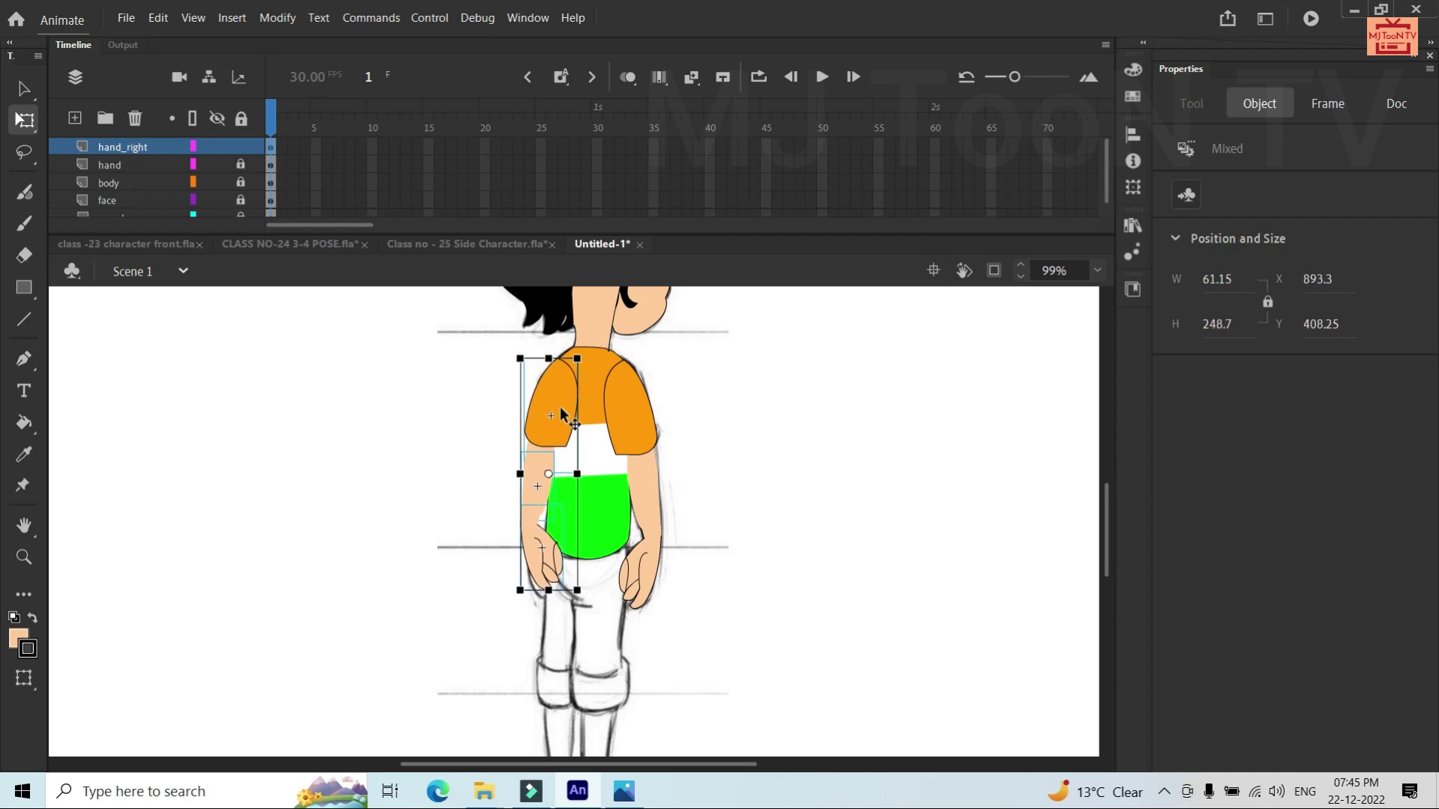
{"action": "left_click", "coordinate": [768, 422]}
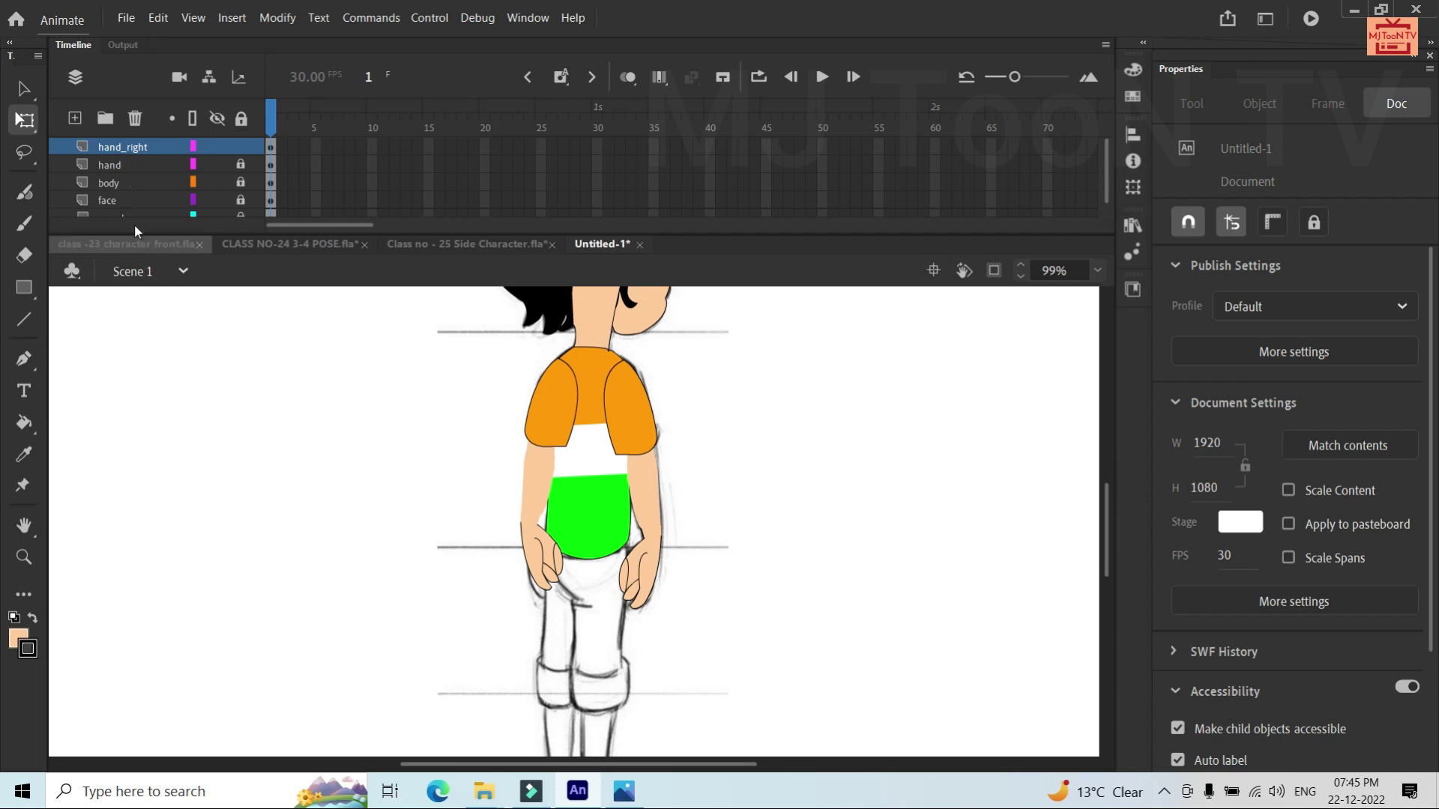
Try placing the hand_right layer beneath the body layer, and return it to the top of the layer stack
{"action": "left_click_drag", "start_coordinate": [115, 146], "coordinate": [118, 186]}
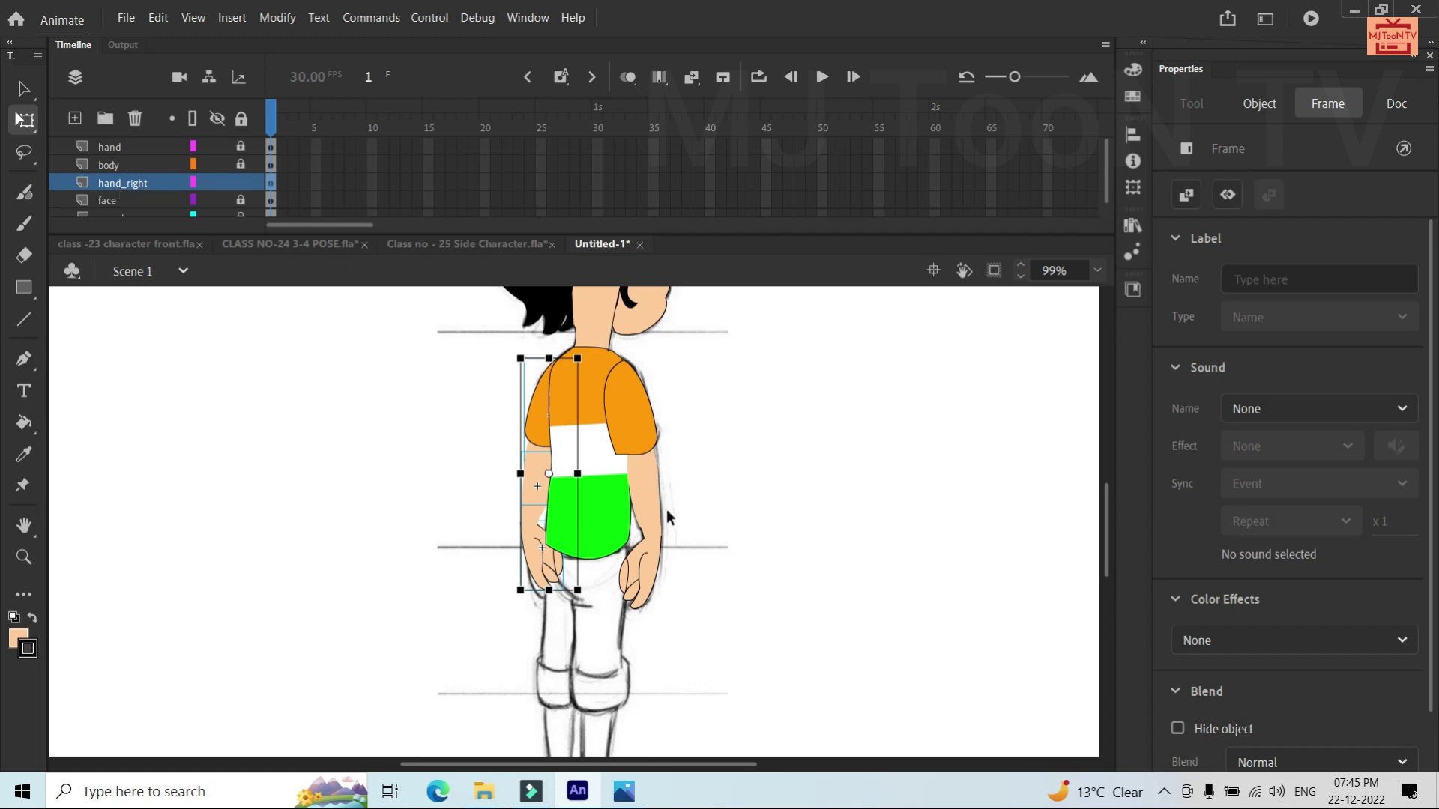
{"action": "left_click", "coordinate": [786, 524]}
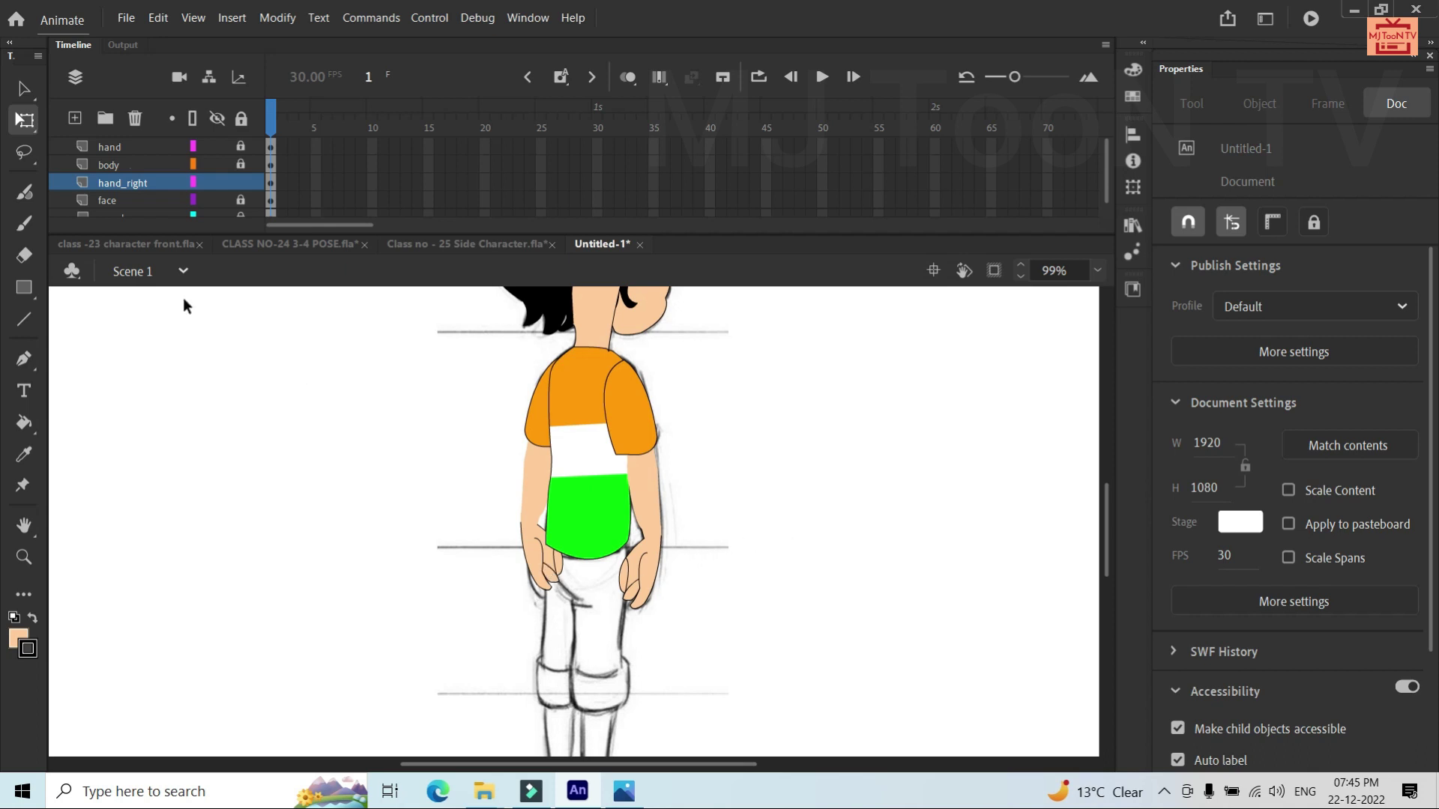
{"action": "left_click_drag", "start_coordinate": [127, 185], "coordinate": [124, 143]}
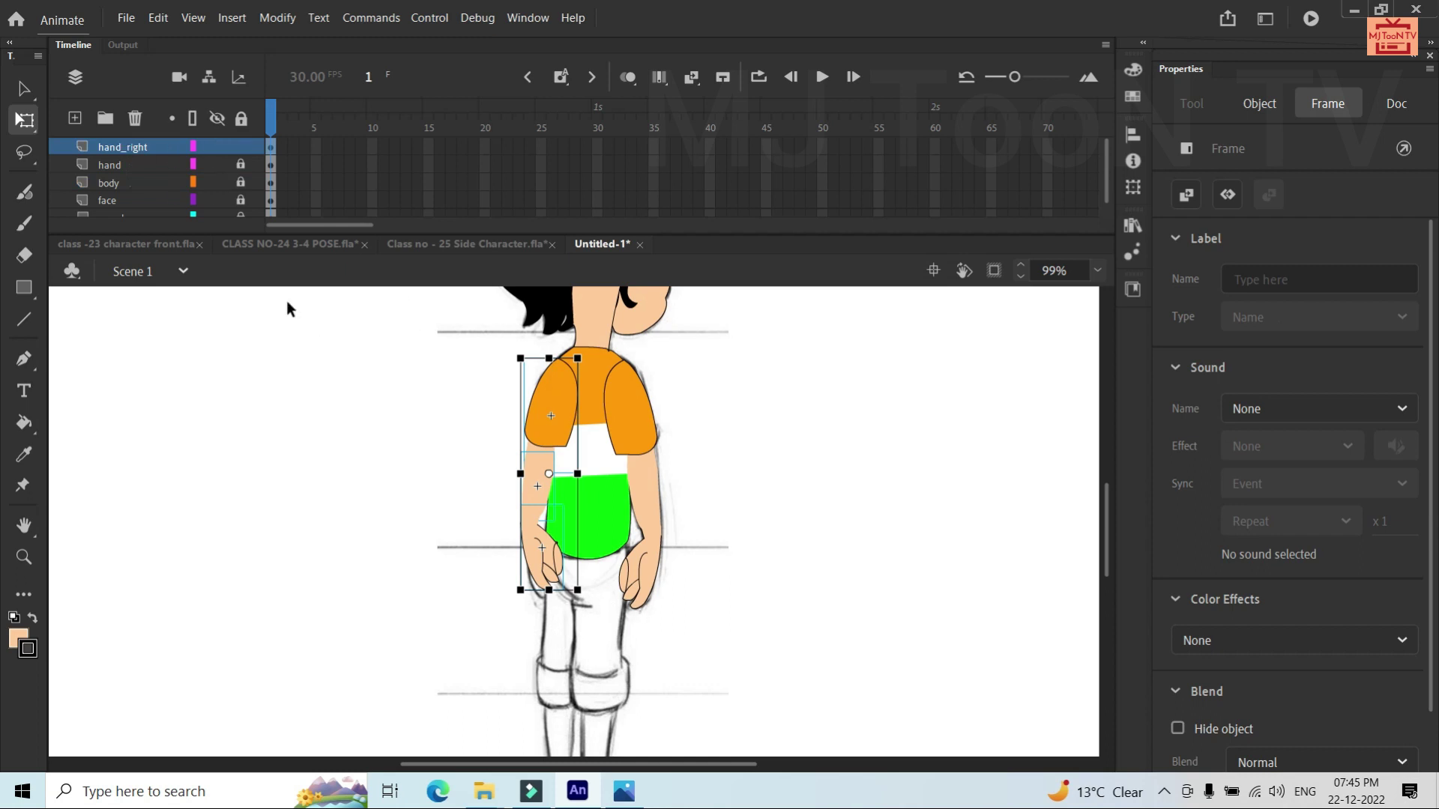
Hide the hand_right, hand and body layers to expose the sketch of the torso and trousers
{"action": "left_click", "coordinate": [217, 147]}
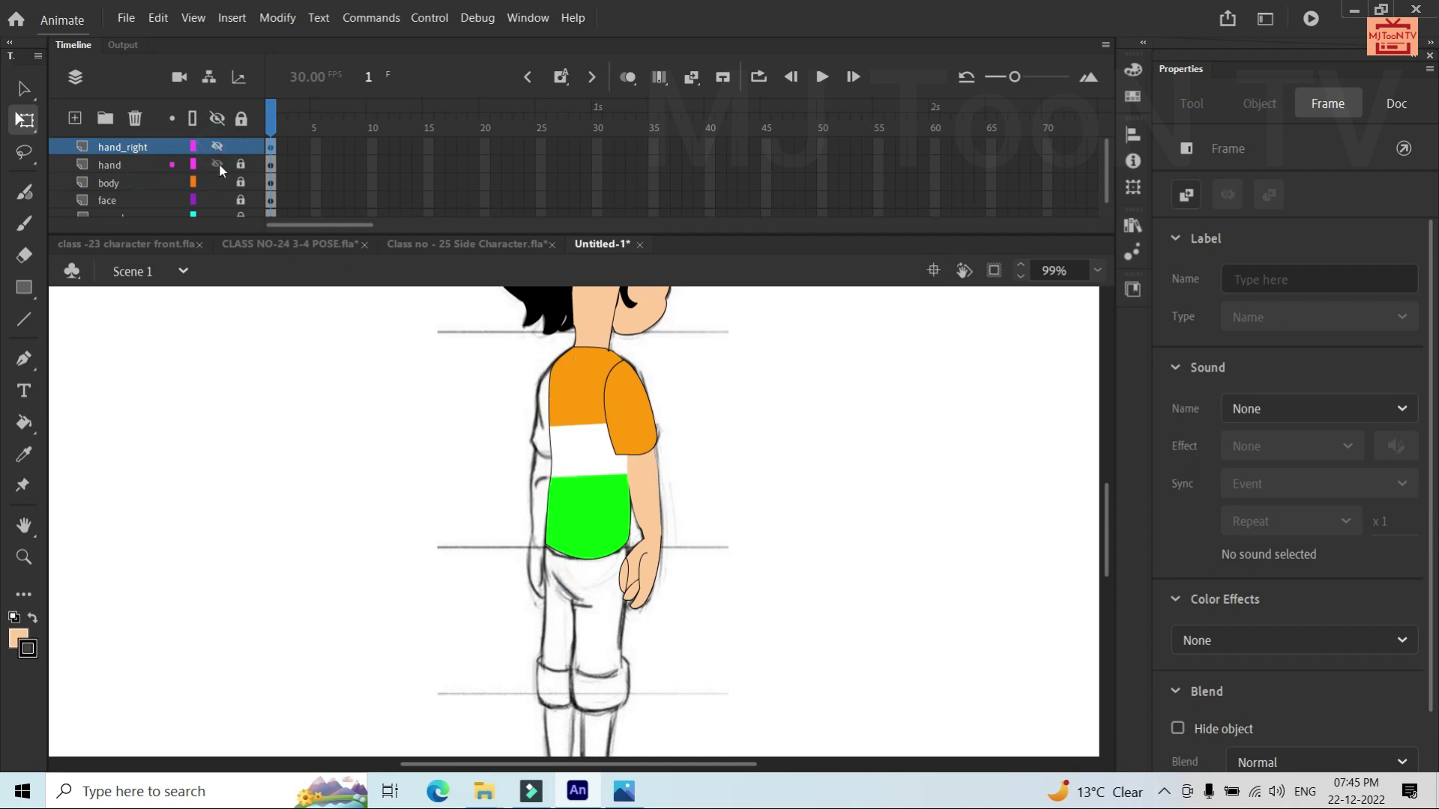
{"action": "left_click", "coordinate": [218, 164]}
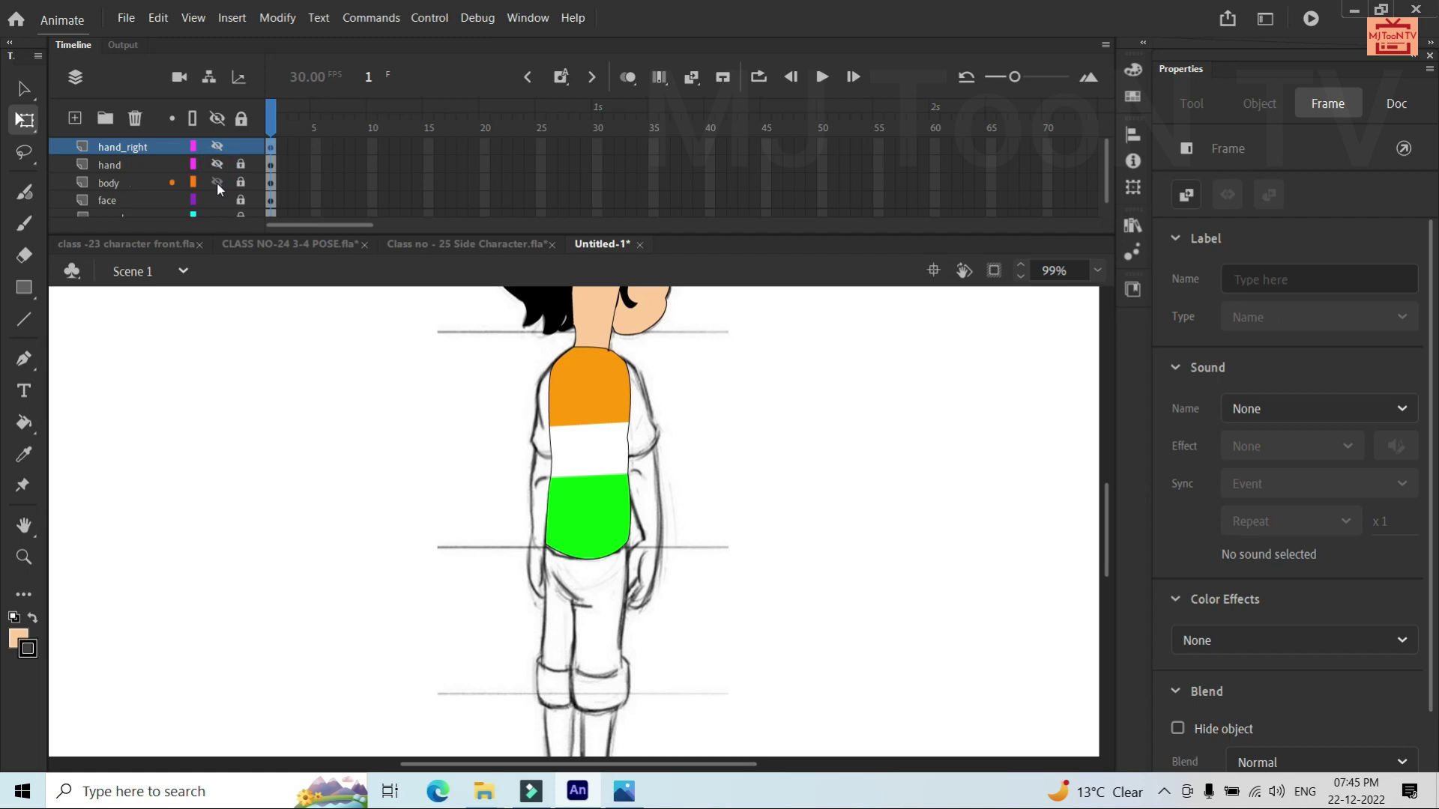
{"action": "left_click", "coordinate": [217, 182]}
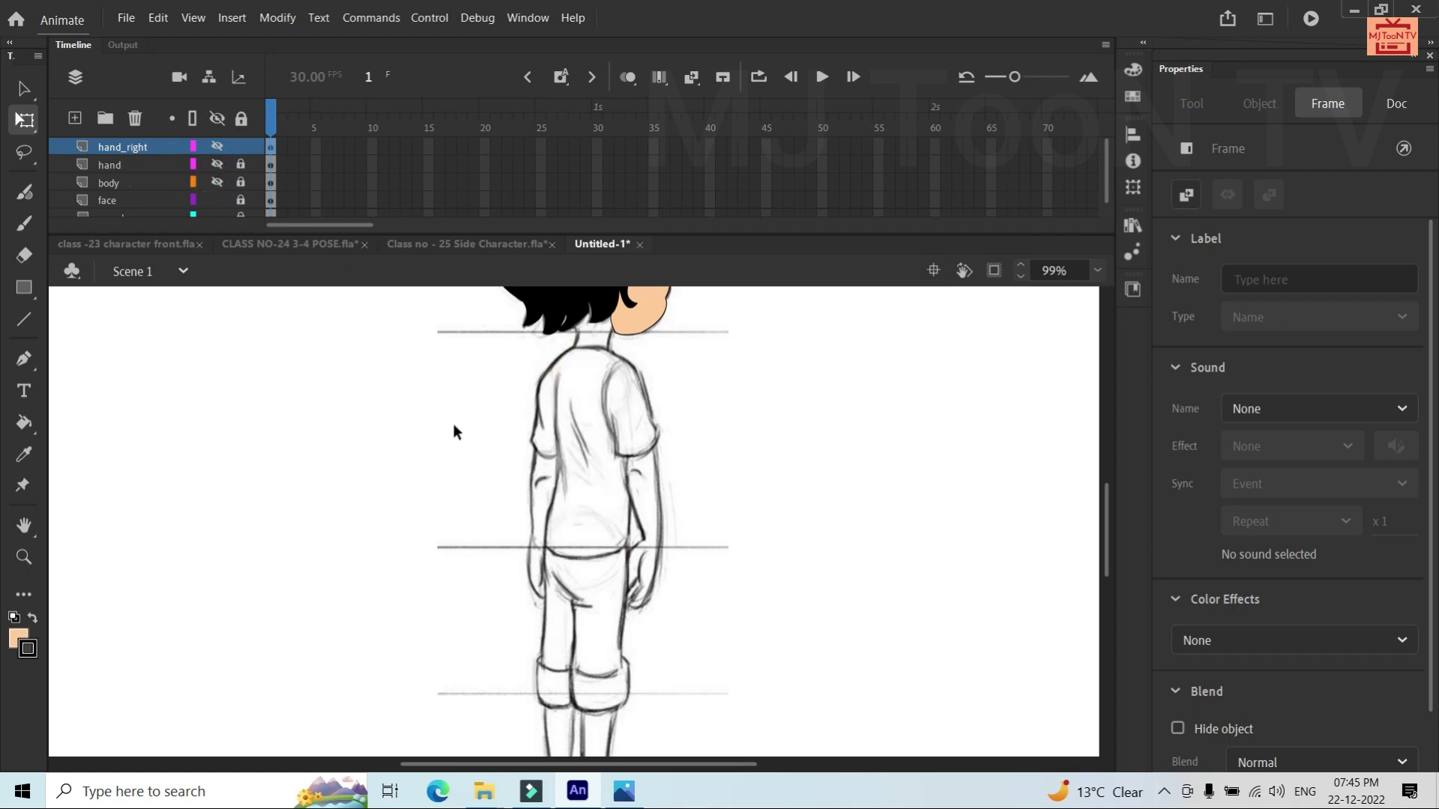
Add a new layer above hand_right and name it hip
{"action": "left_click", "coordinate": [76, 119]}
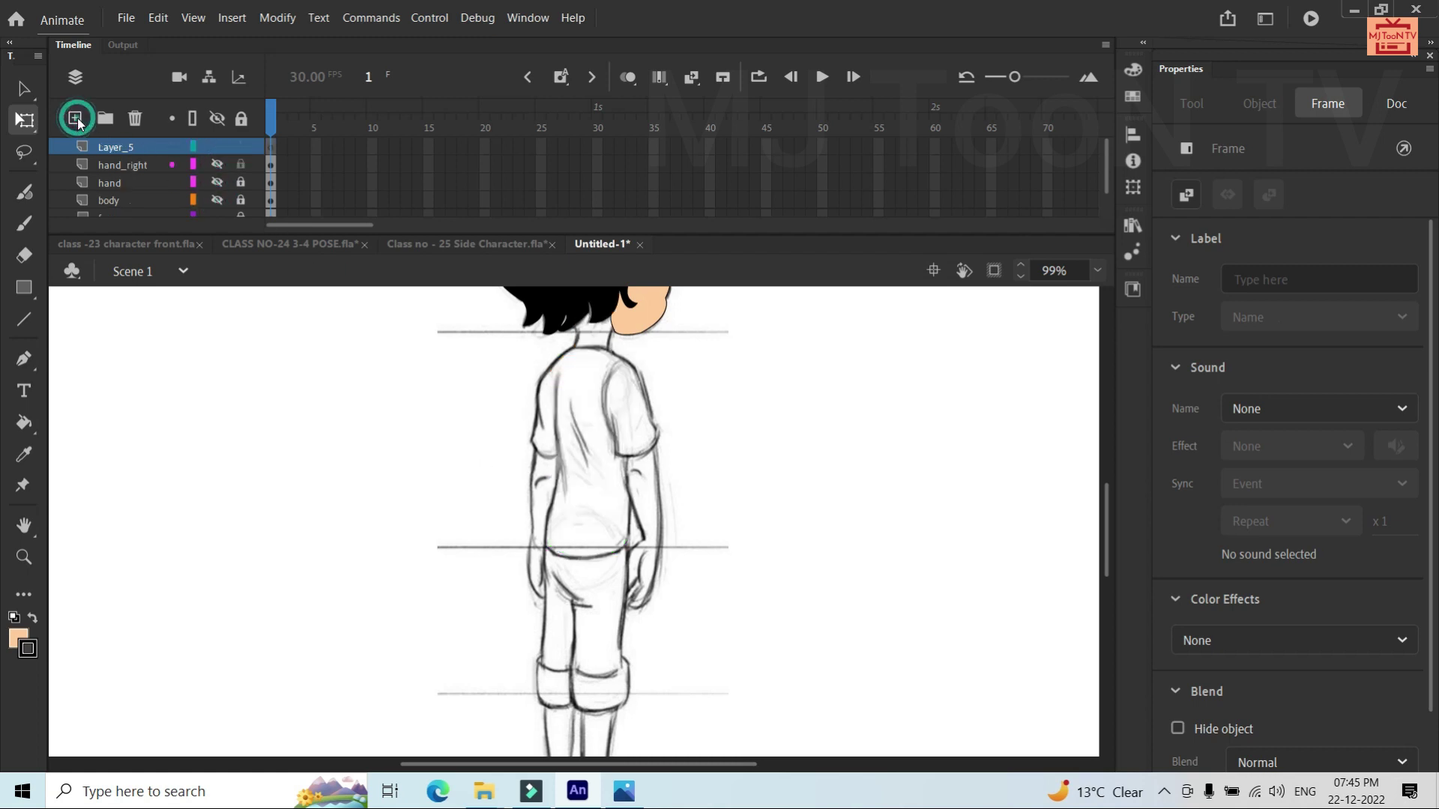
{"action": "double_click", "coordinate": [110, 148]}
{"action": "type", "text": "hip"}
{"action": "key", "text": "Return"}
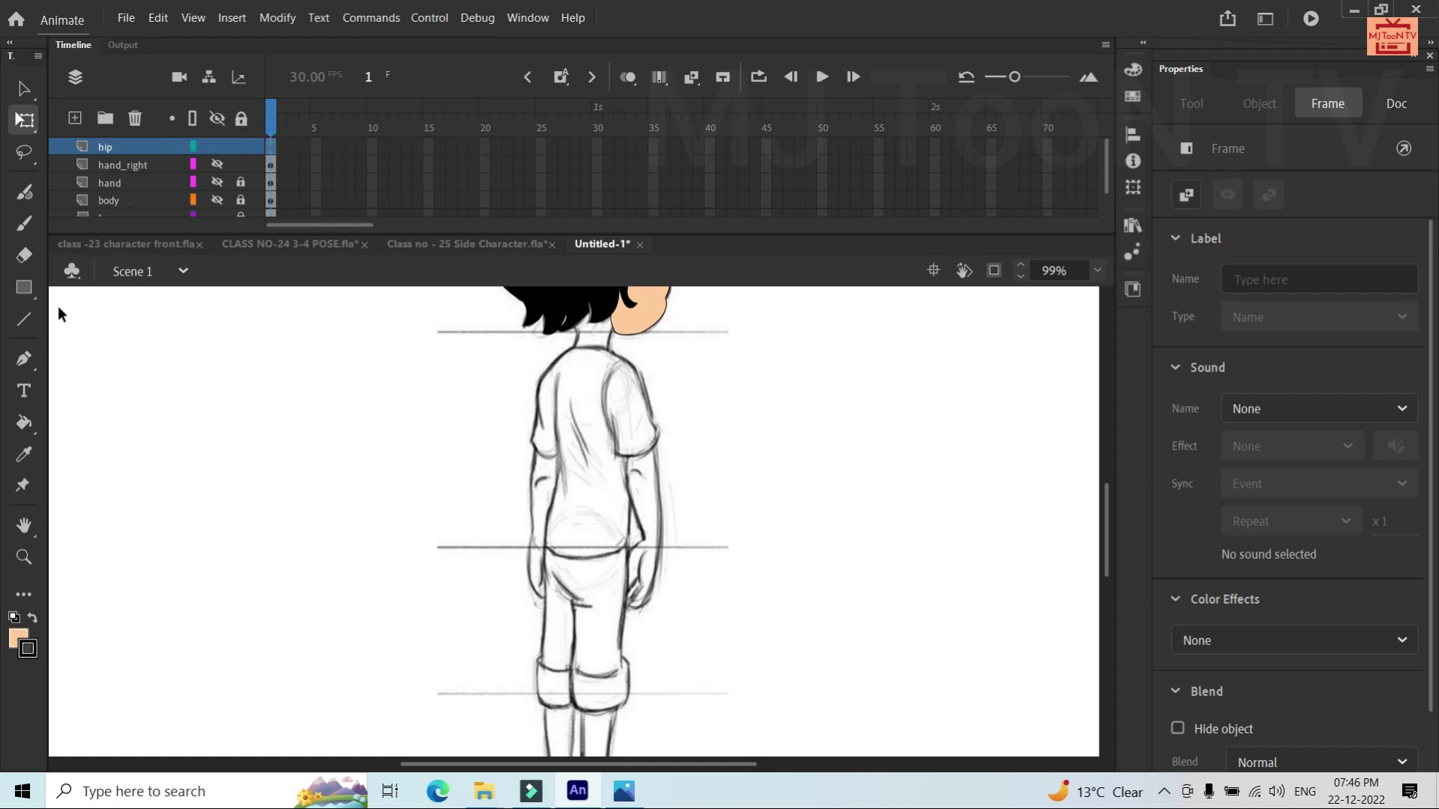
{"action": "left_click", "coordinate": [26, 291]}
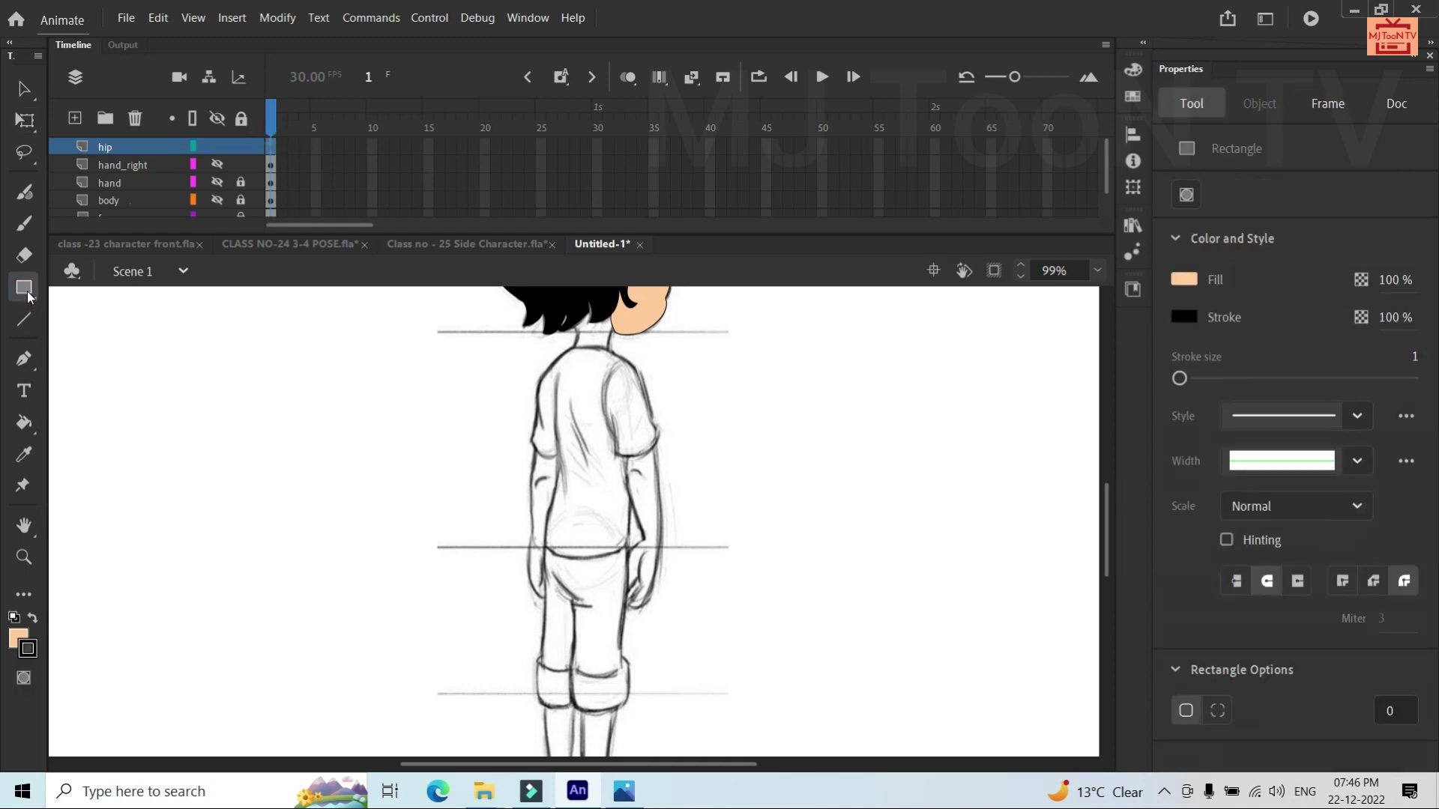
{"action": "left_click", "coordinate": [26, 293]}
{"action": "left_click", "coordinate": [114, 350]}
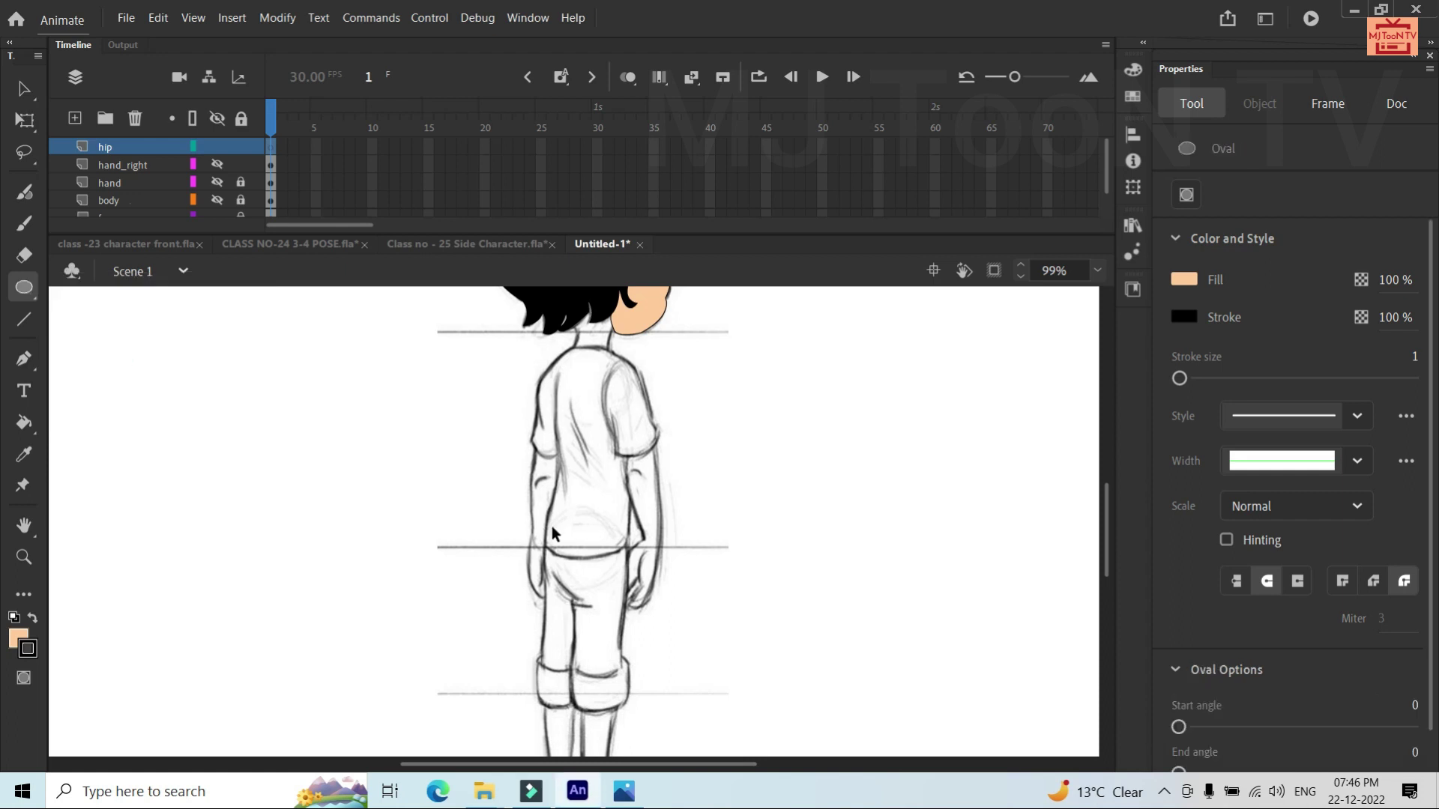
Trace the hip as a closed Pen outline over the sketch, from the shirt's lower part down to the top of the legs
{"action": "left_click", "coordinate": [24, 359]}
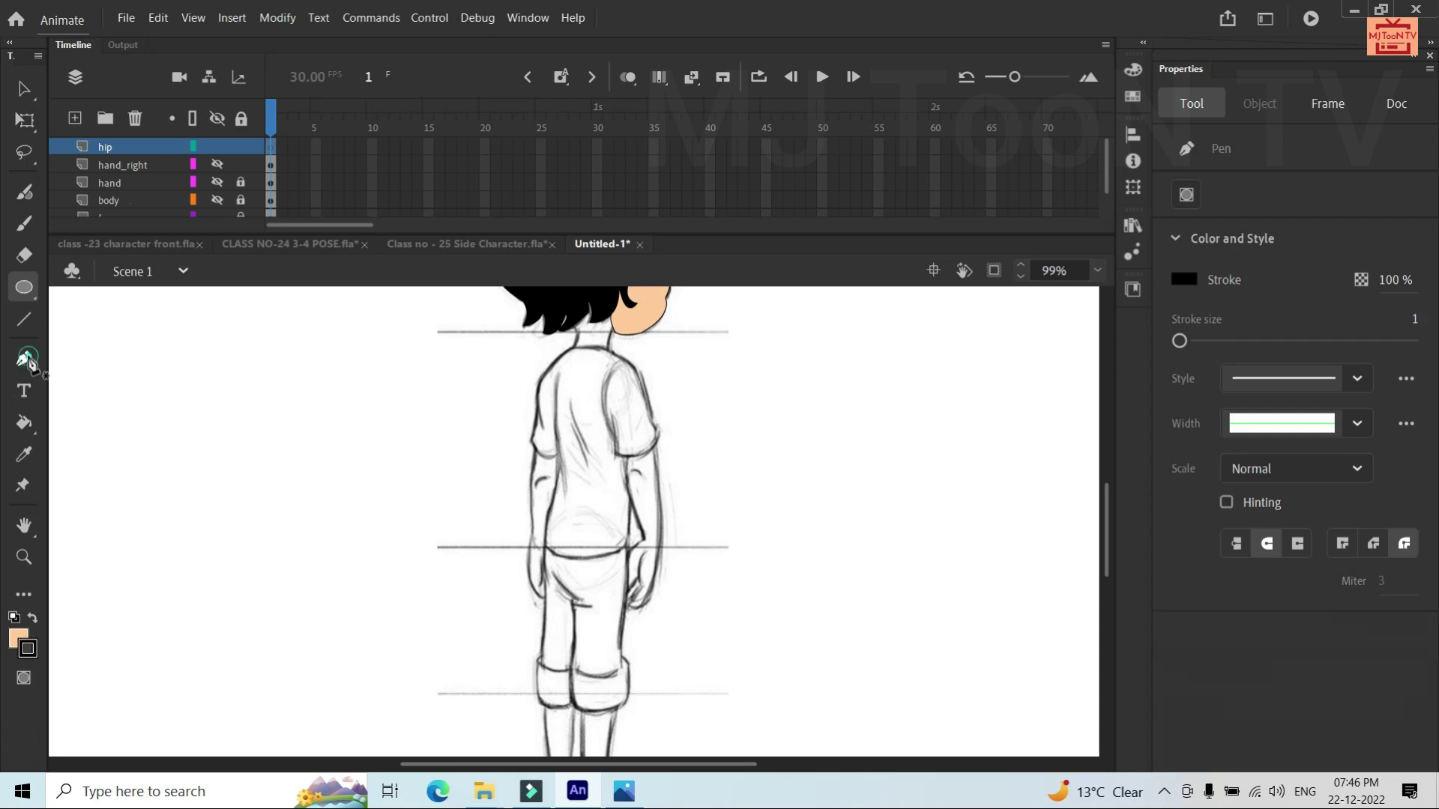
{"action": "left_click", "coordinate": [545, 524]}
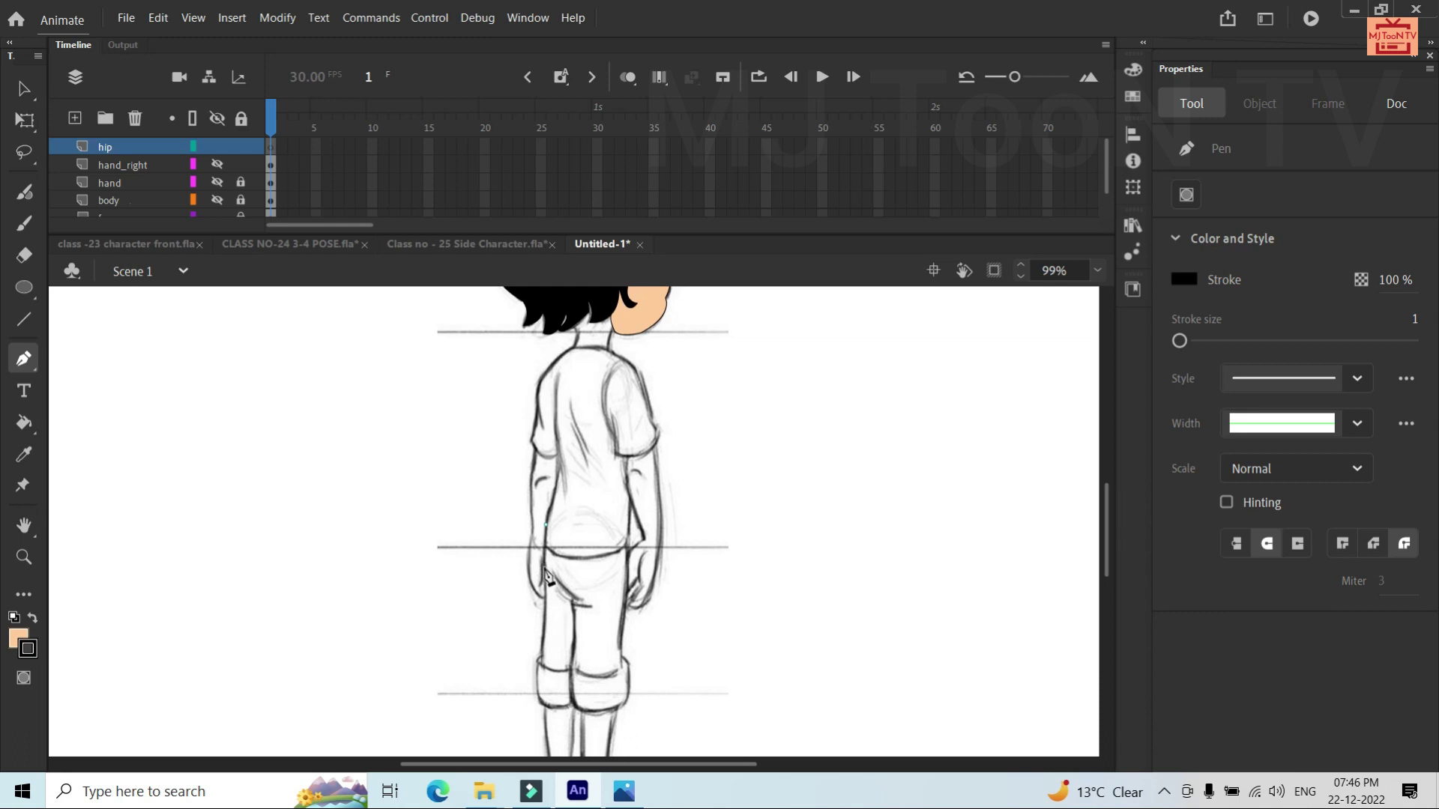
{"action": "left_click_drag", "start_coordinate": [572, 592], "coordinate": [611, 584]}
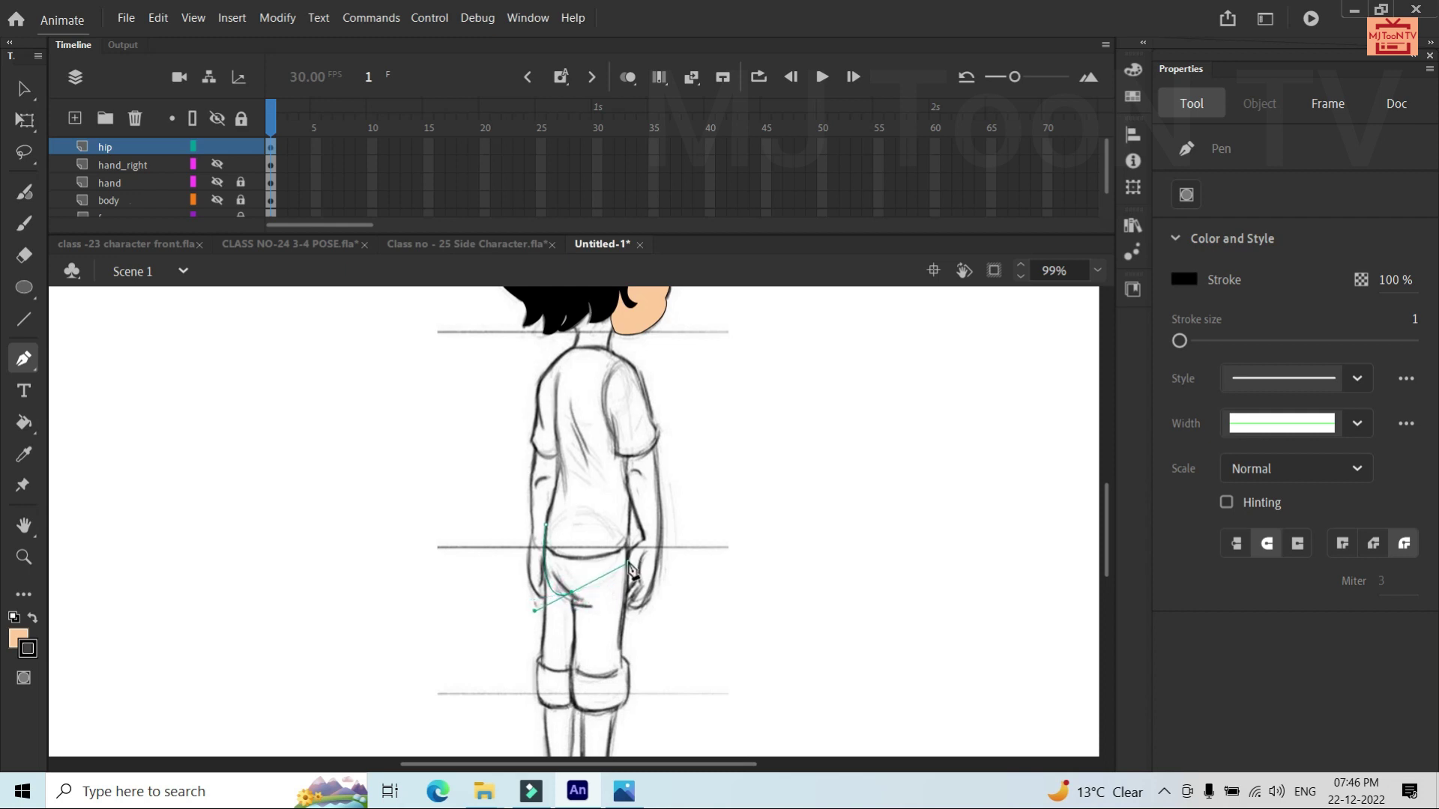
{"action": "left_click", "coordinate": [571, 596]}
{"action": "left_click_drag", "start_coordinate": [622, 600], "coordinate": [629, 568]}
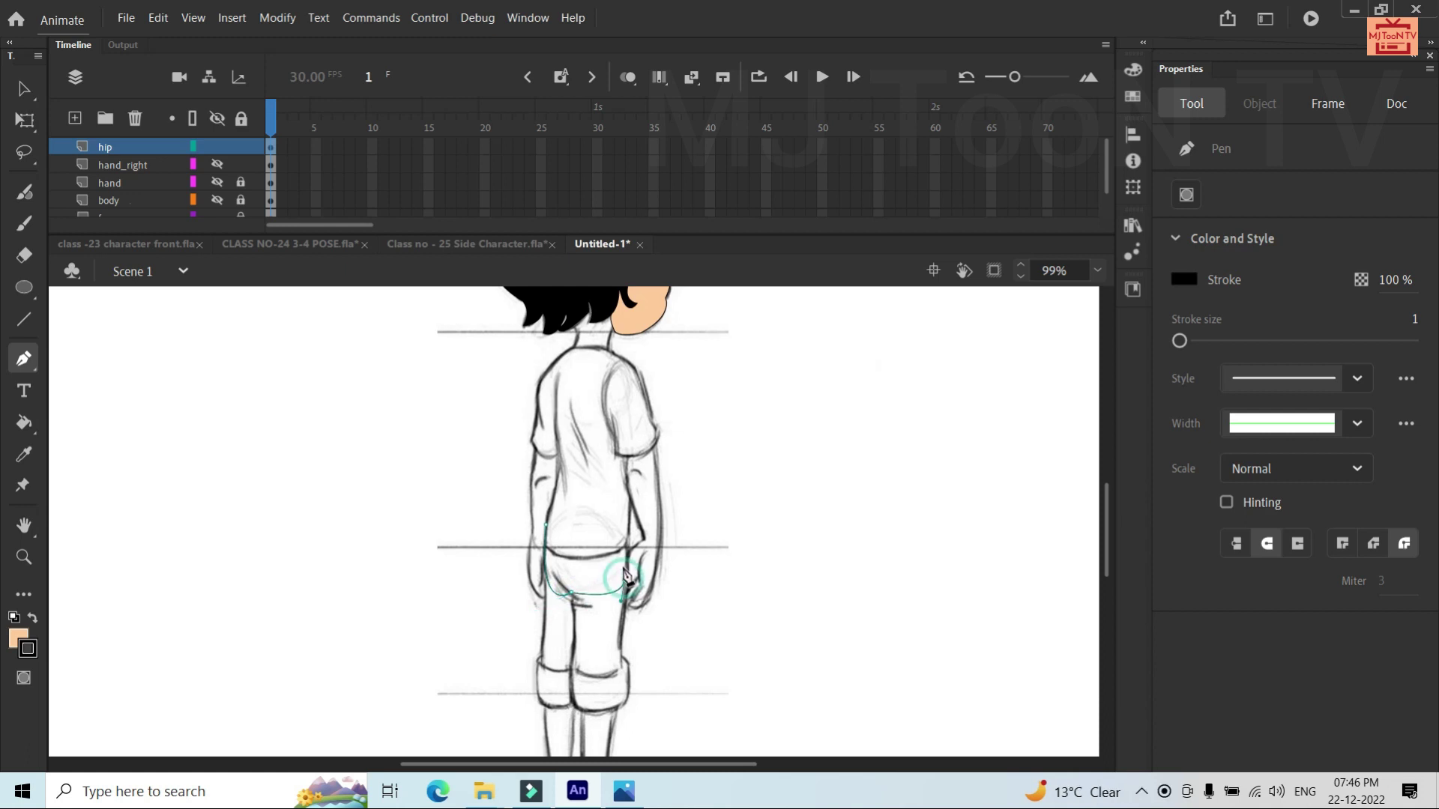
{"action": "left_click", "coordinate": [626, 539]}
{"action": "left_click_drag", "start_coordinate": [547, 526], "coordinate": [507, 563]}
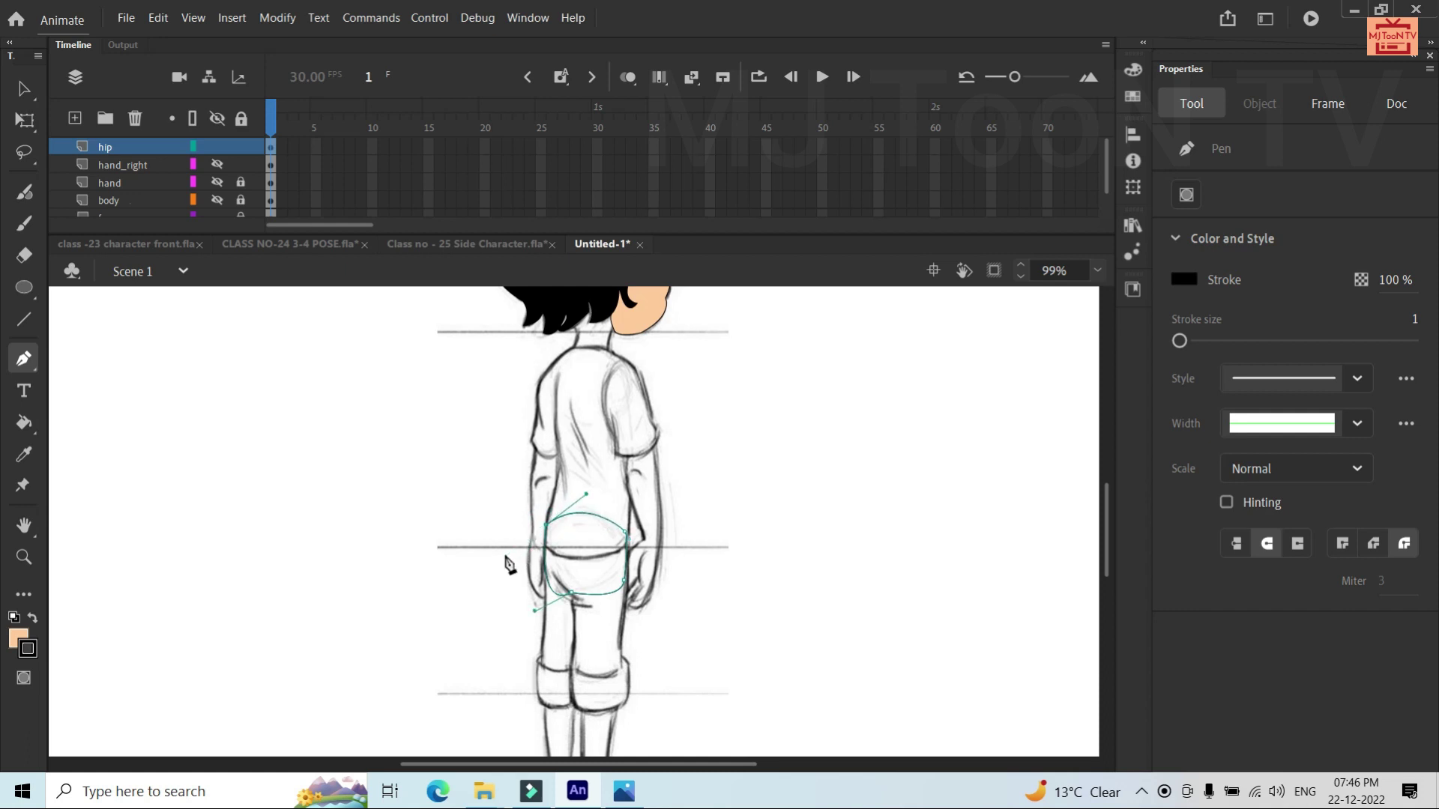
Reshape the lower edge of the hip outline into a smooth curve just above the legs, and leave it deselected
{"action": "key", "text": "v"}
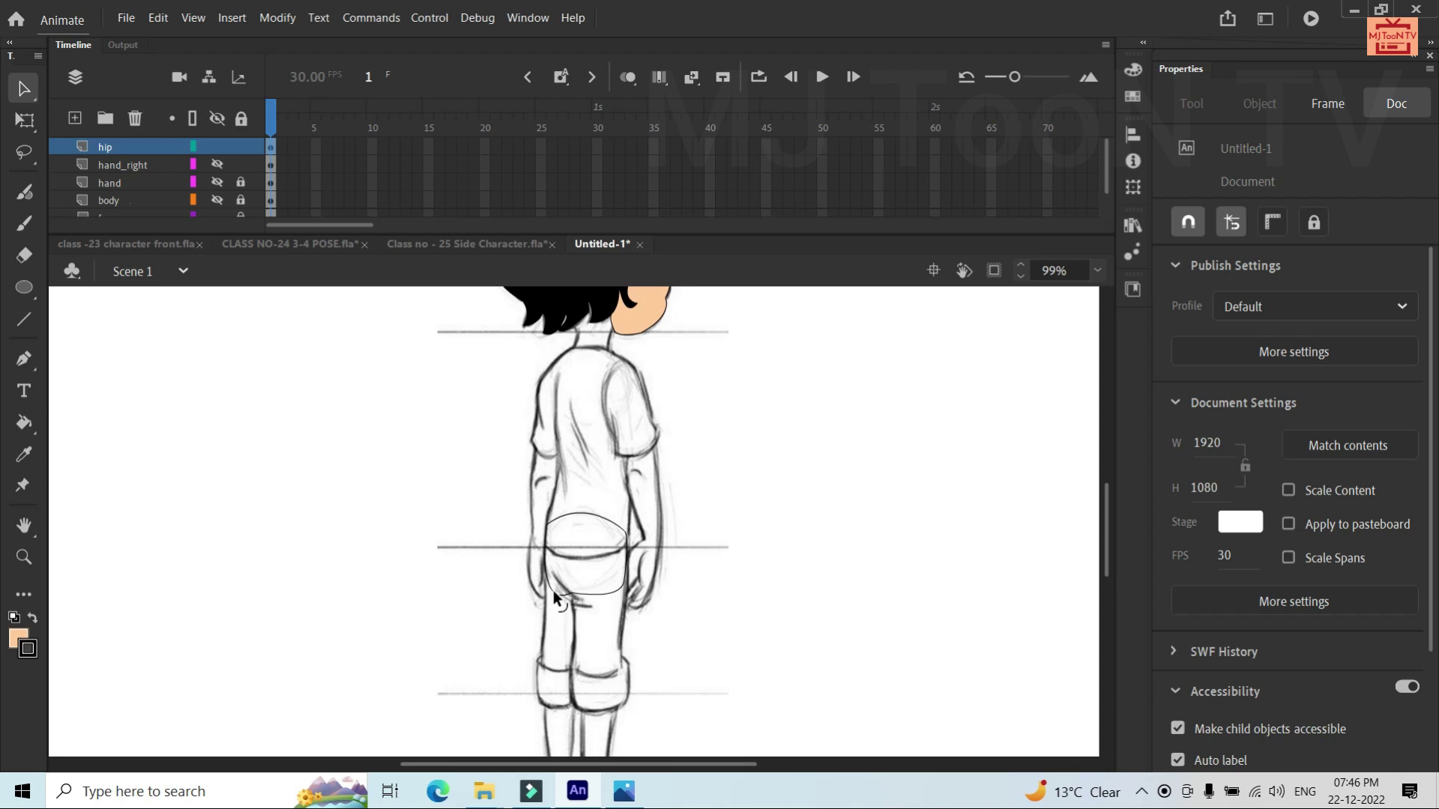
{"action": "left_click_drag", "start_coordinate": [572, 591], "coordinate": [577, 596]}
{"action": "left_click_drag", "start_coordinate": [612, 588], "coordinate": [611, 588]}
{"action": "left_click", "coordinate": [591, 595]}
{"action": "key", "text": "ctrl+shift+a"}
{"action": "left_click", "coordinate": [590, 592]}
{"action": "key", "text": "ctrl+shift+a"}
Fill the hip shape with the black sampled from the character's hair
{"action": "key", "text": "i"}
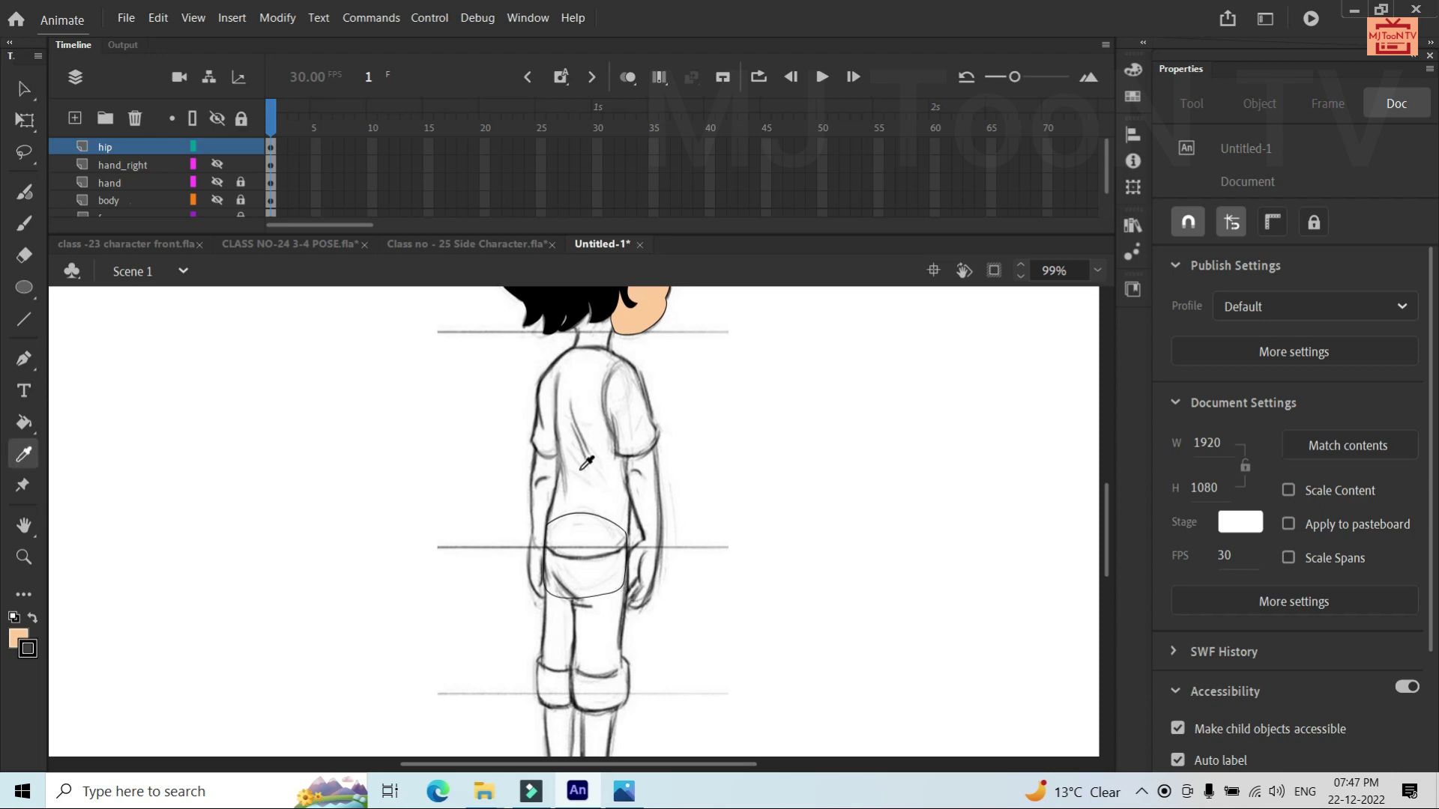
{"action": "left_click", "coordinate": [559, 315]}
{"action": "left_click", "coordinate": [571, 559]}
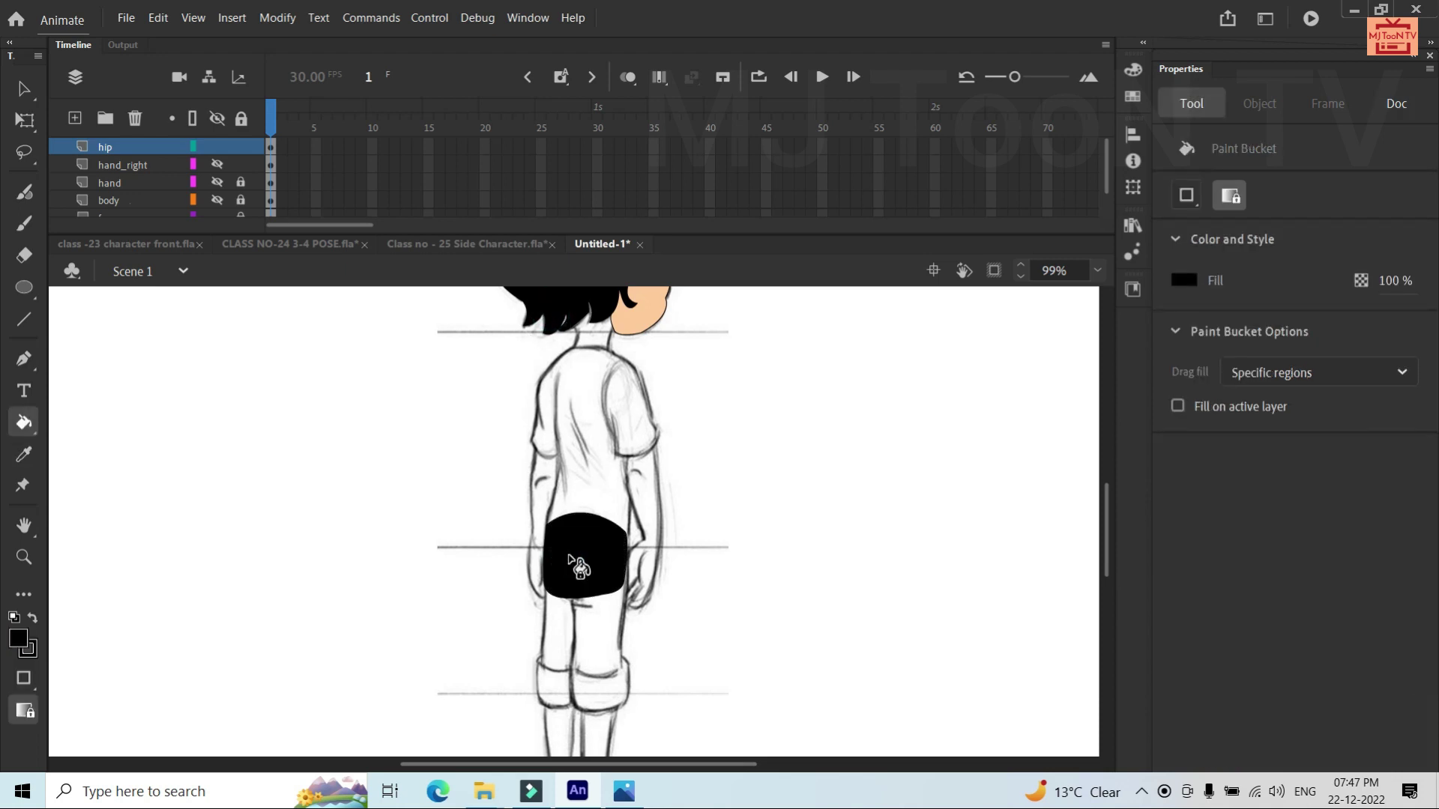
Examine the finished legs in the Class no - 25 Side Character file, and return to the Untitled-1 document
{"action": "key", "text": "v"}
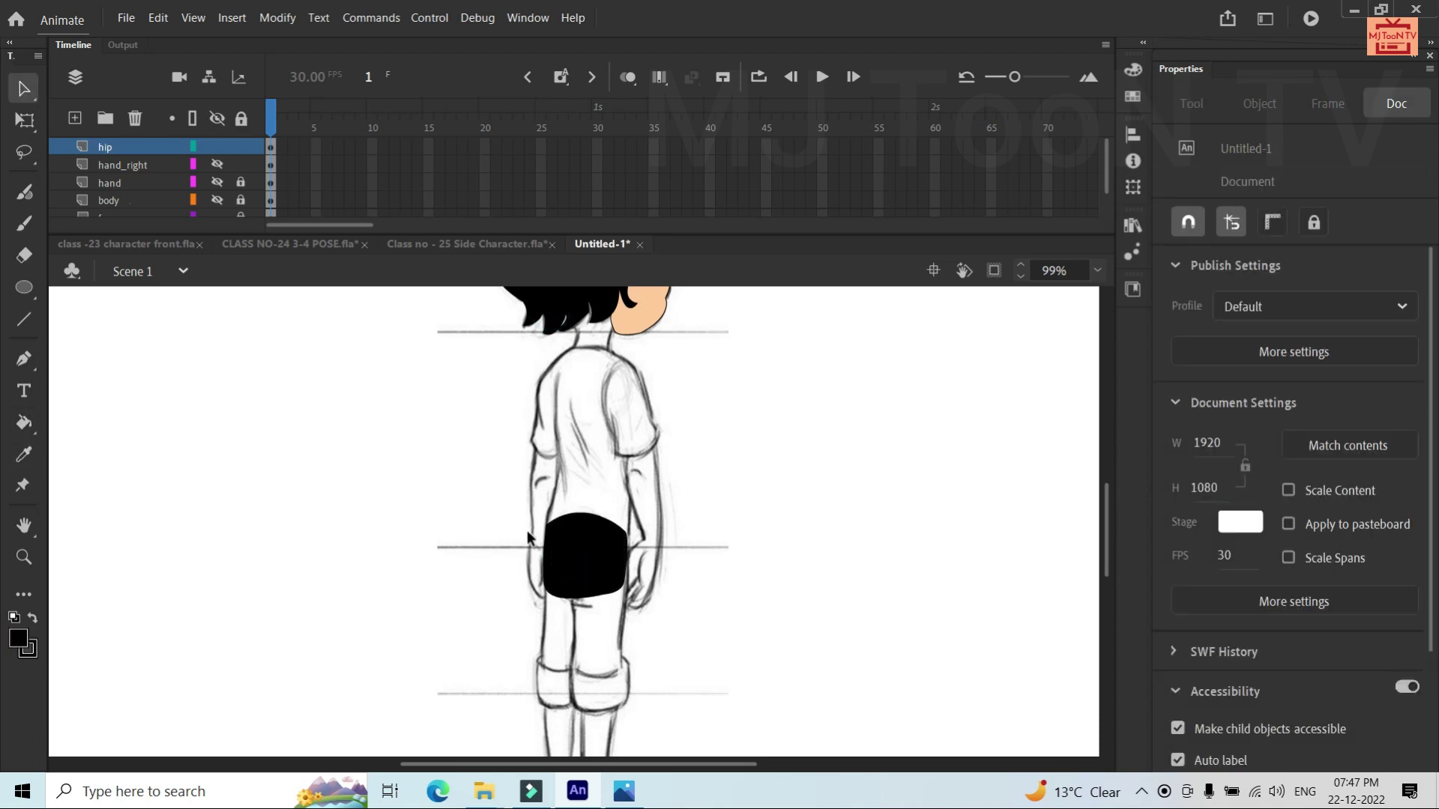
{"action": "left_click", "coordinate": [414, 247]}
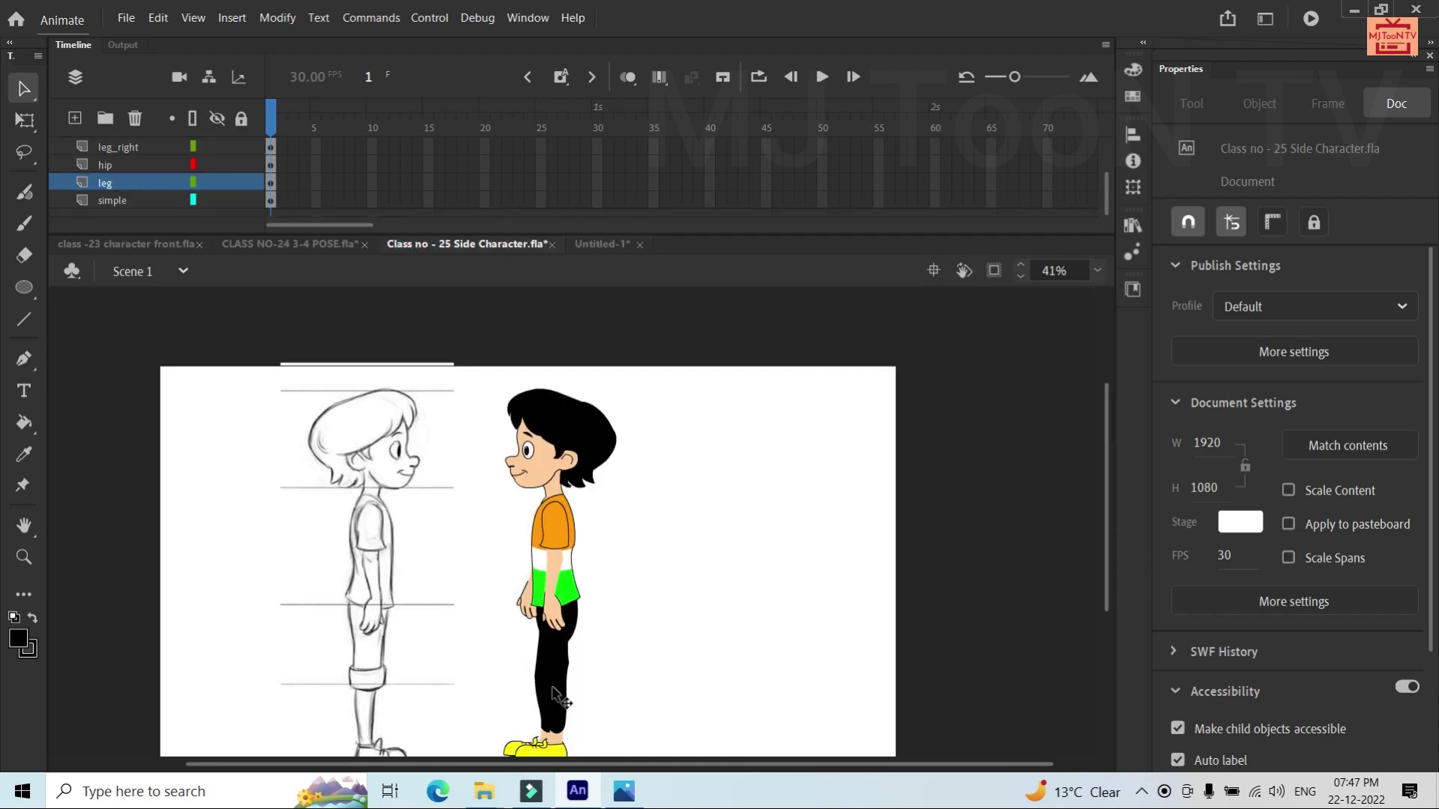
{"action": "left_click", "coordinate": [581, 249]}
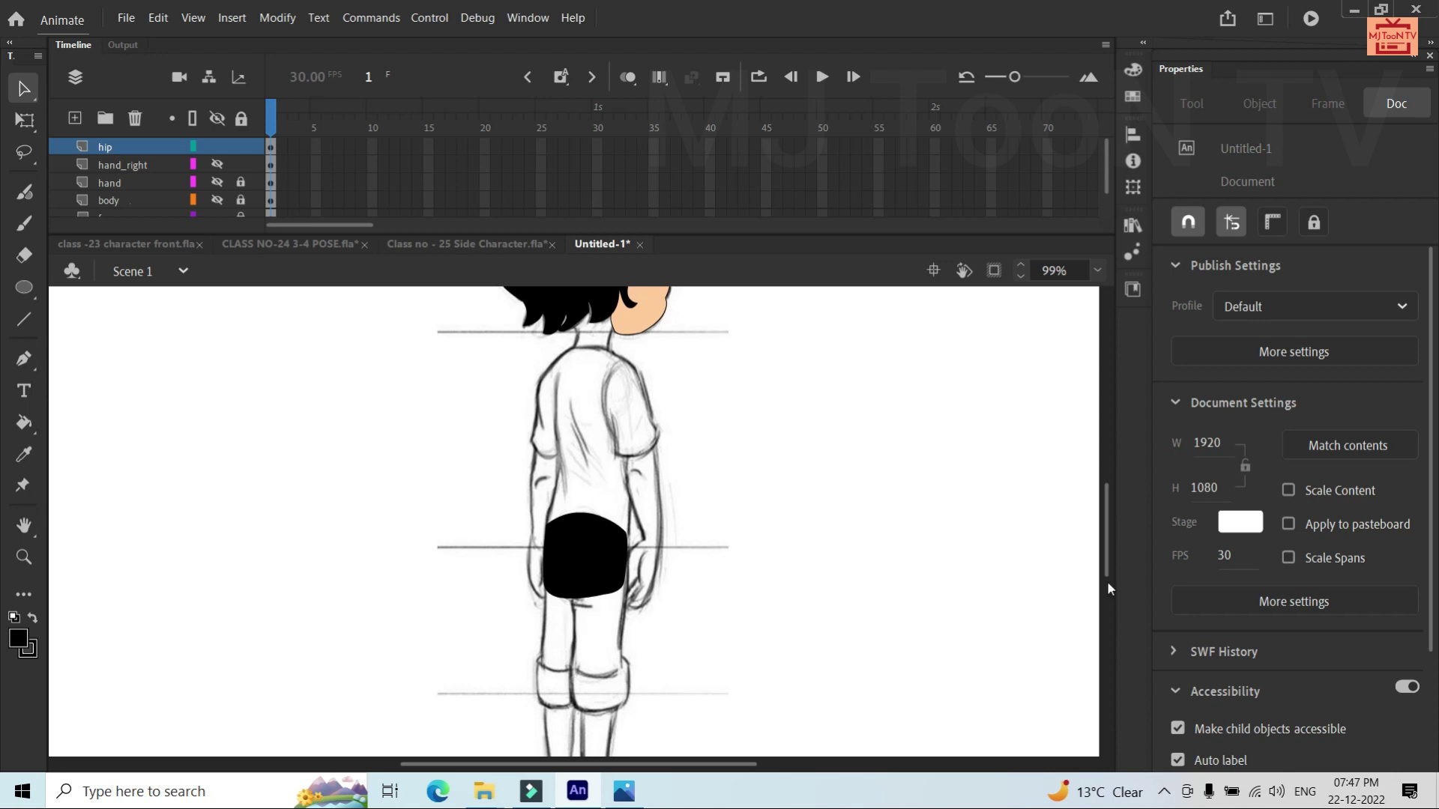
Reshape the lower edge and corner of the black hip shape to follow the sketch
{"action": "left_click_drag", "start_coordinate": [1107, 520], "coordinate": [1110, 547]}
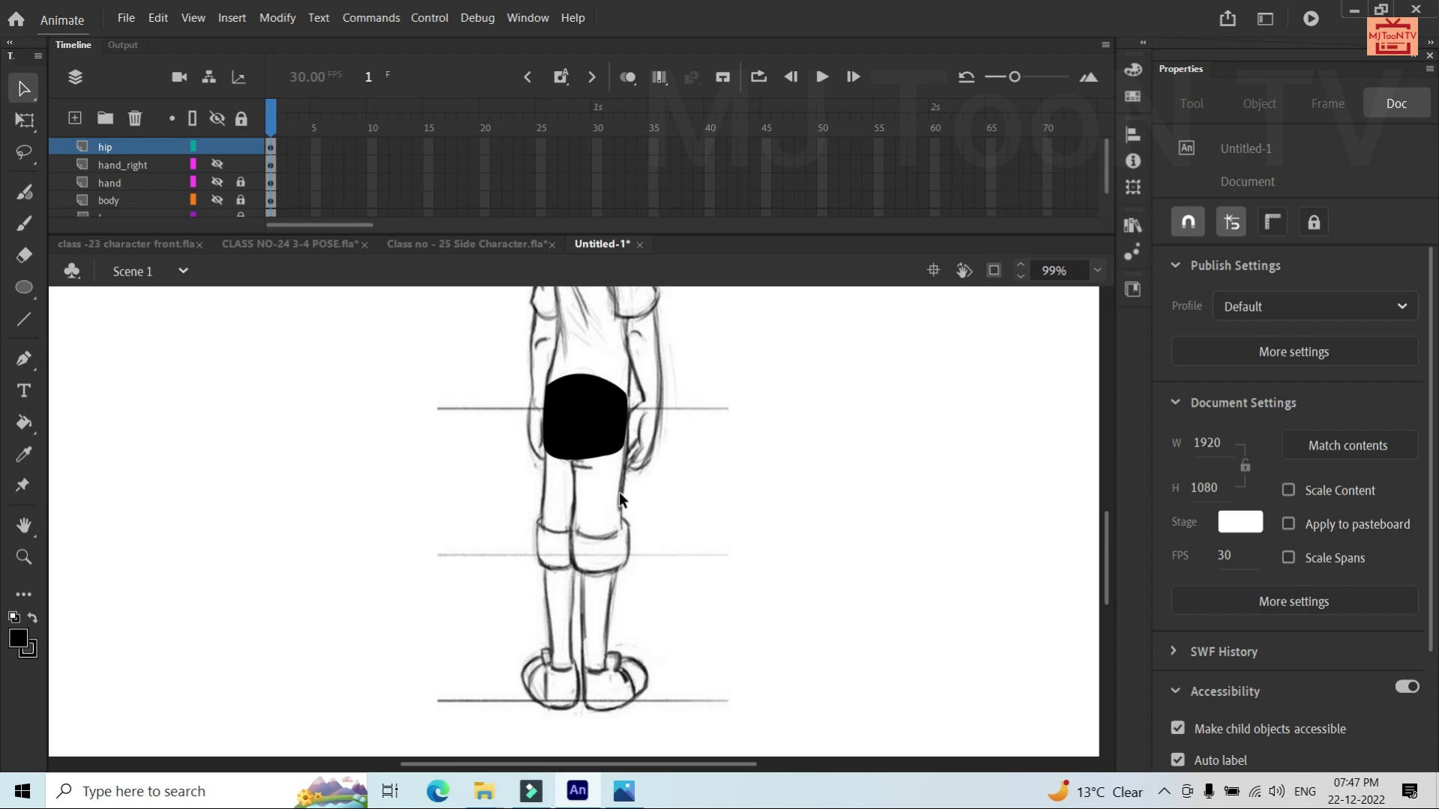
{"action": "left_click", "coordinate": [623, 443]}
{"action": "left_click_drag", "start_coordinate": [608, 458], "coordinate": [619, 454]}
{"action": "left_click", "coordinate": [590, 420]}
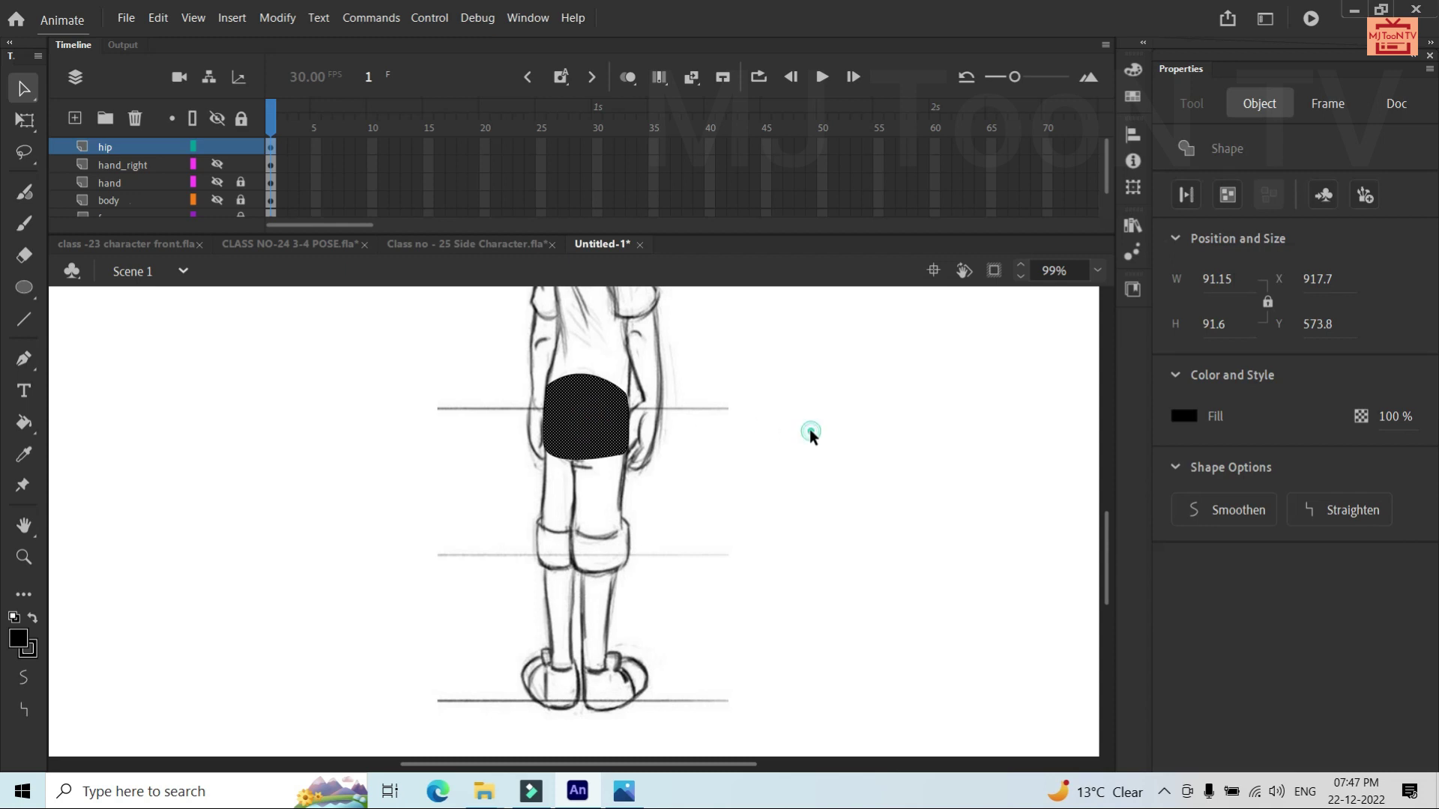
Convert the black hip fill together with its outline to a graphic symbol named hip
{"action": "left_click", "coordinate": [810, 431]}
{"action": "double_click", "coordinate": [592, 407]}
{"action": "key", "text": "F8"}
{"action": "type", "text": "hip"}
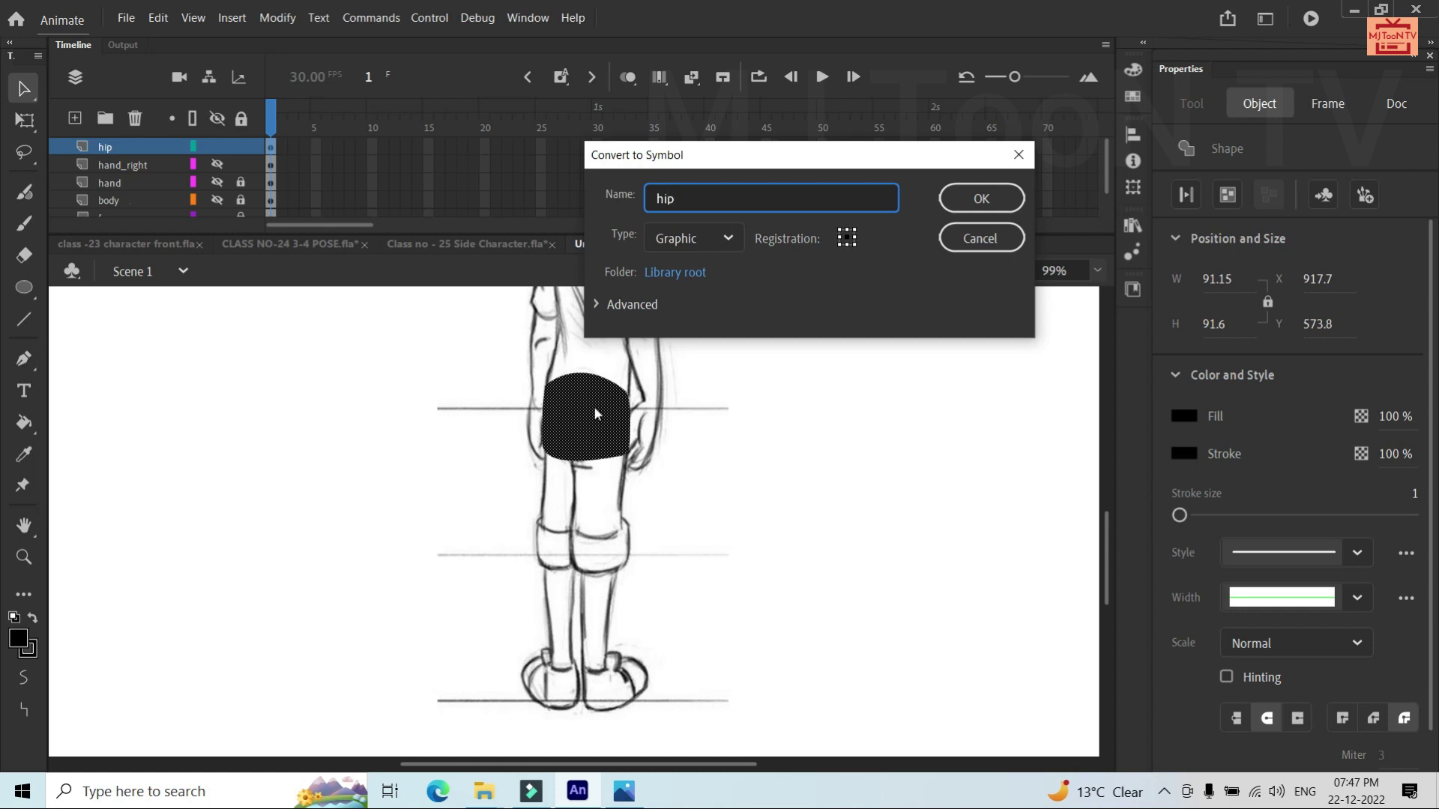
{"action": "key", "text": "Return"}
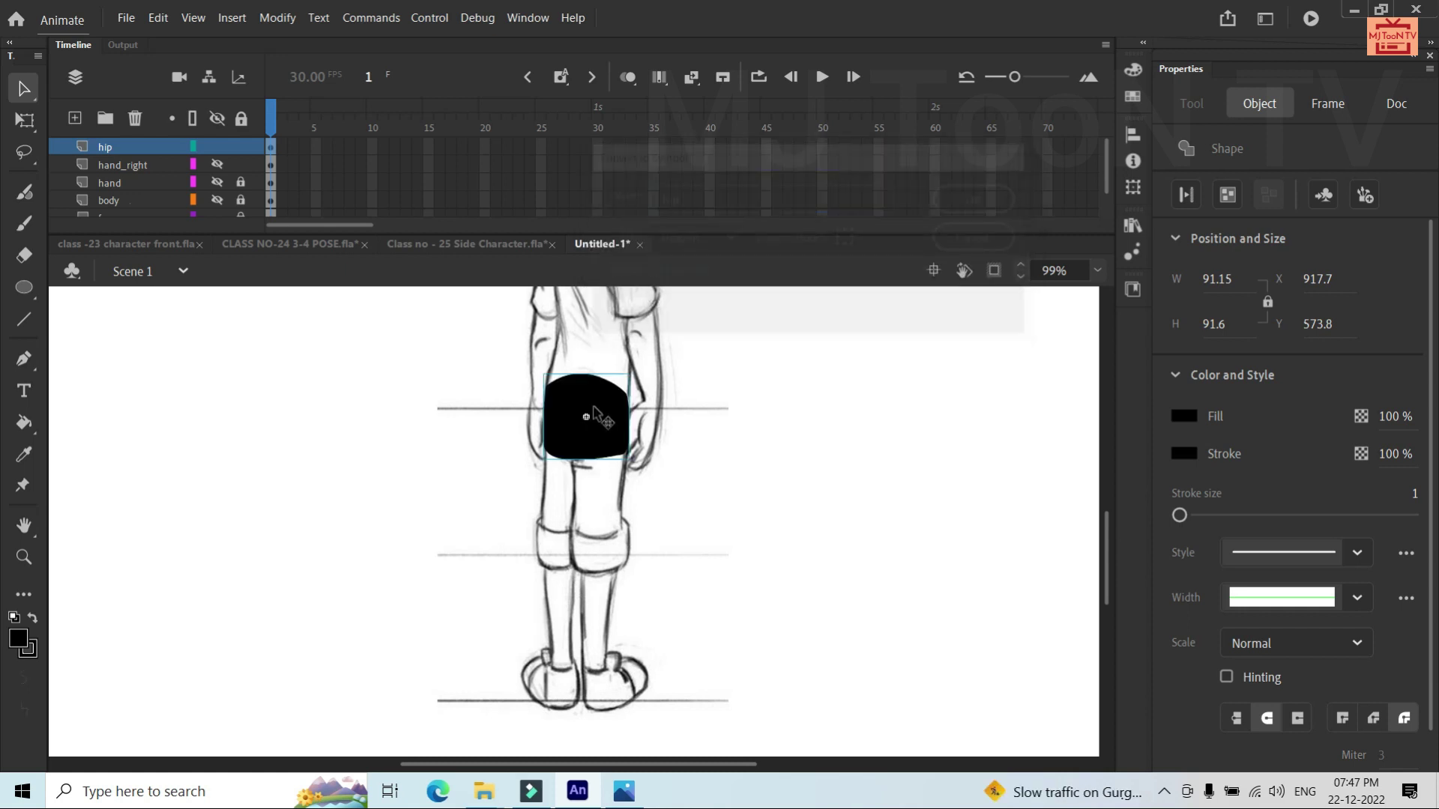
{"action": "left_click", "coordinate": [830, 536]}
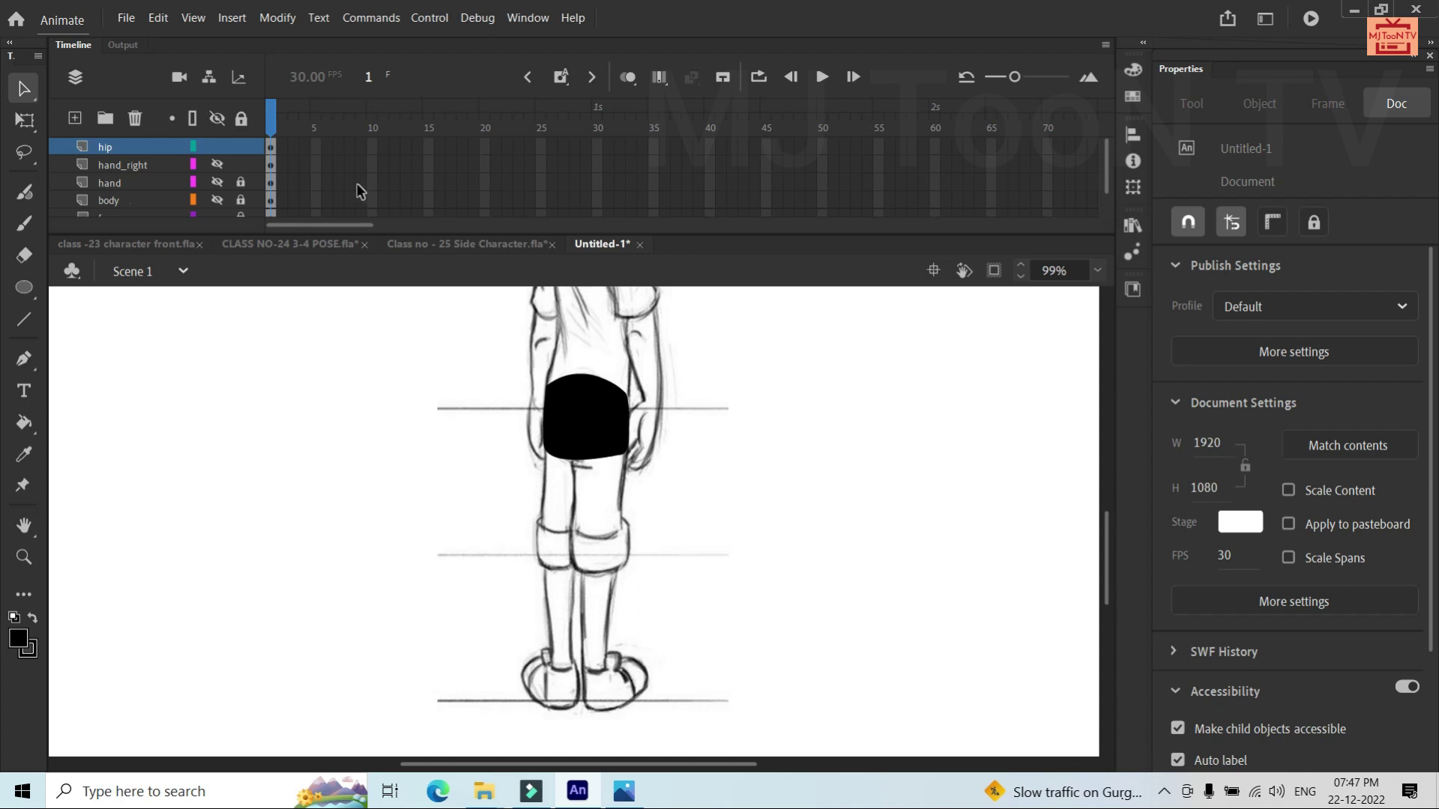
Add a new layer named leg above the hip layer, and lock the hip and hand_right layers
{"action": "left_click", "coordinate": [75, 118]}
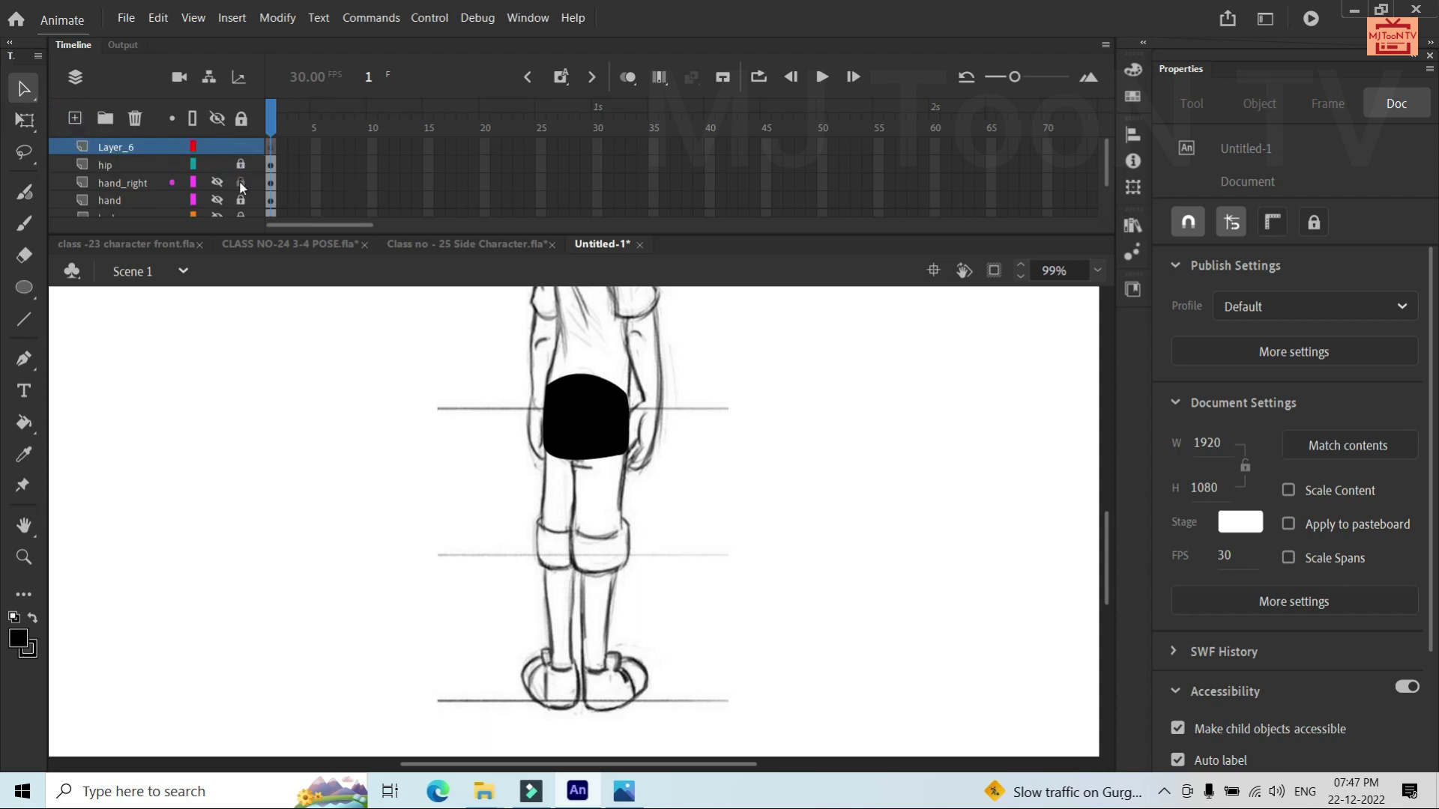
{"action": "left_click", "coordinate": [272, 147]}
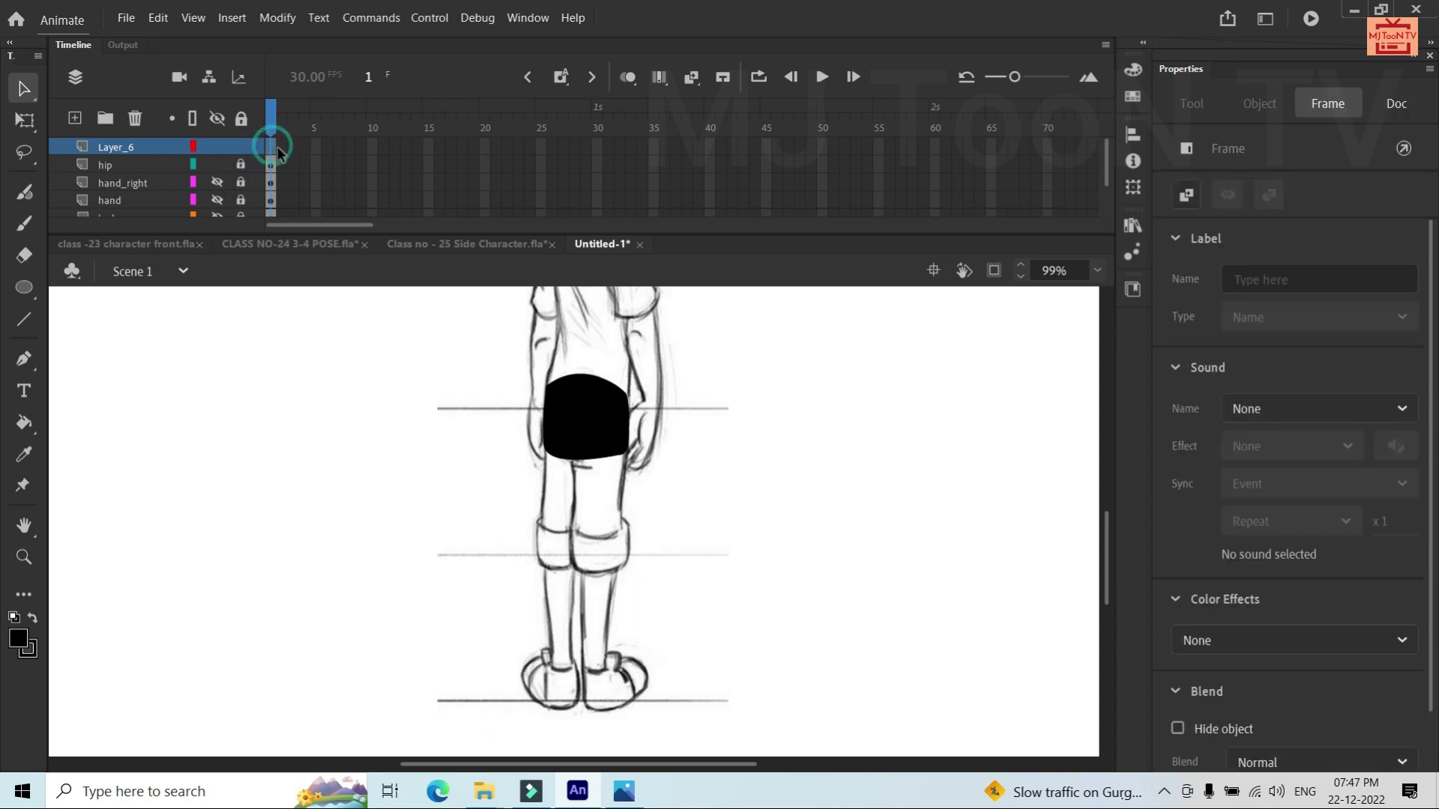
{"action": "key", "text": "p"}
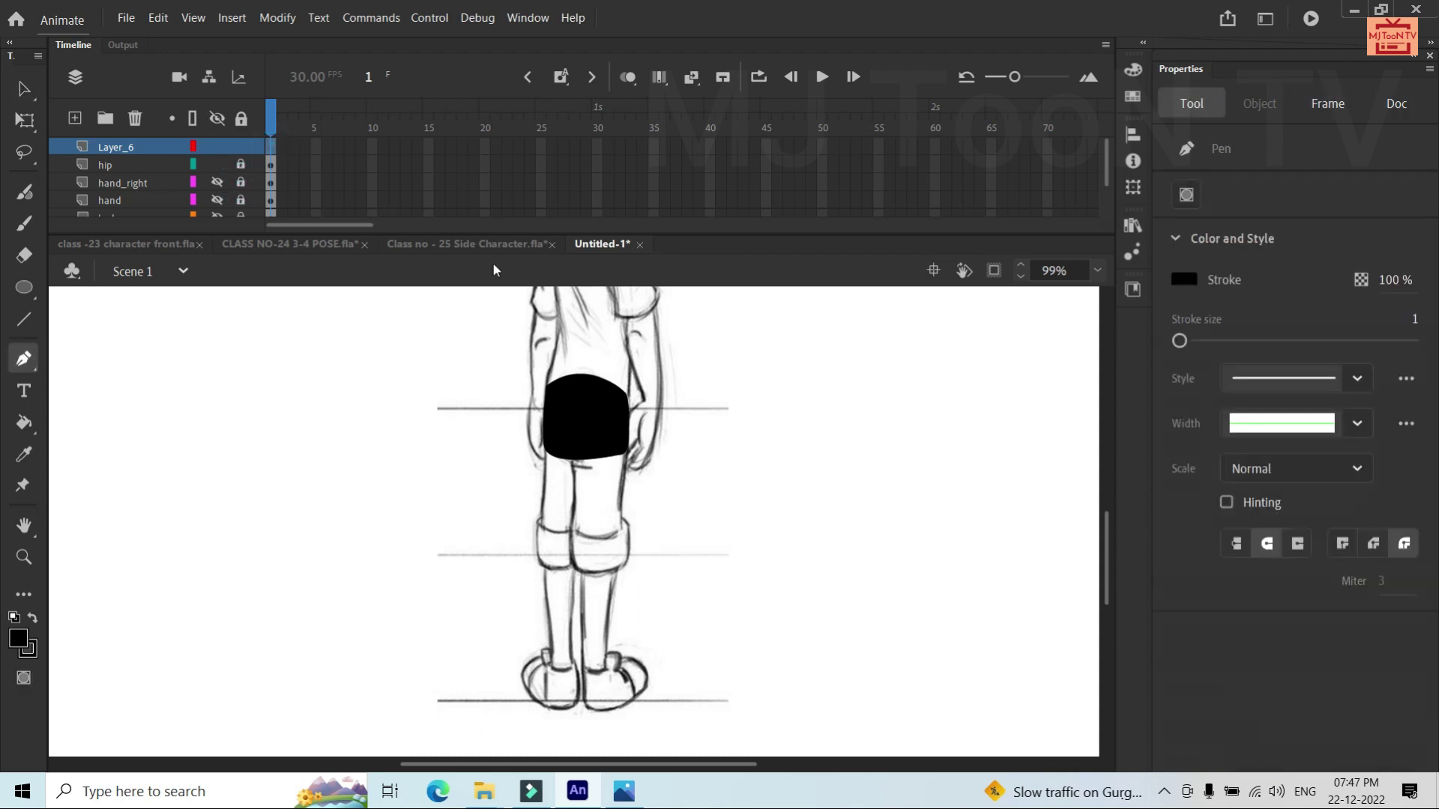
{"action": "double_click", "coordinate": [129, 142]}
{"action": "type", "text": "leg"}
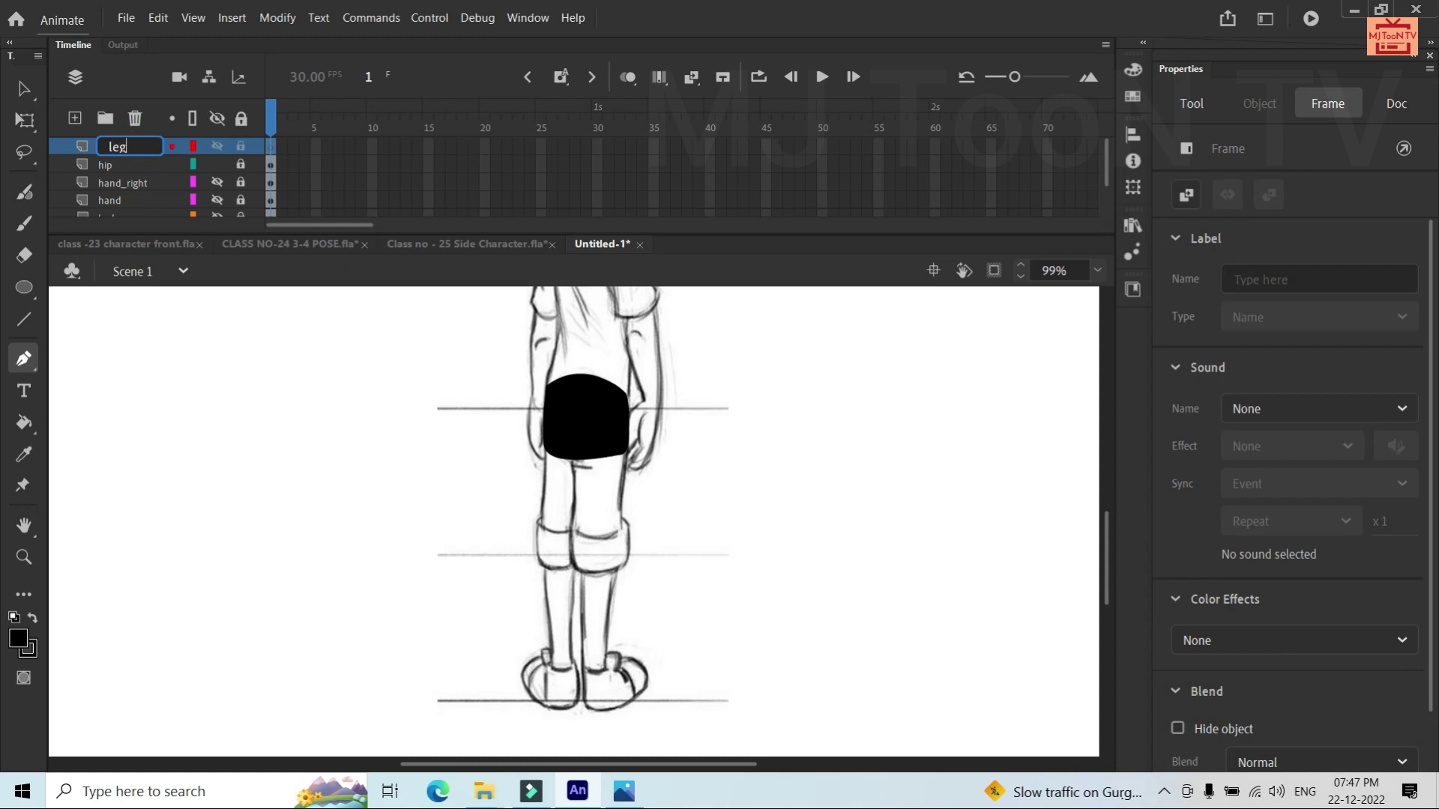
{"action": "key", "text": "Return"}
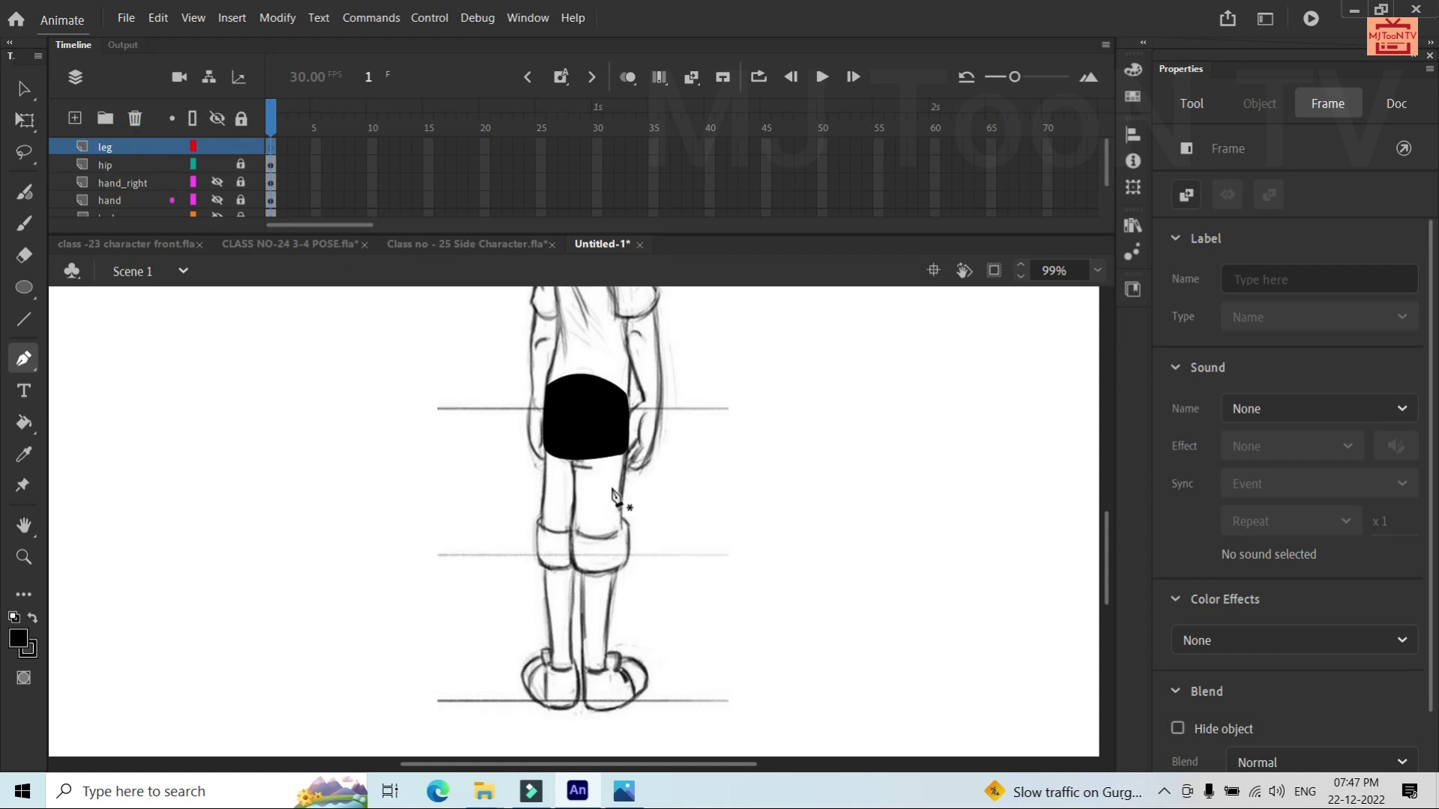
Draw the right-hand thigh's inner line from inside the hip to the knee with the Pen tool, plus a rounded knee edge
{"action": "left_click", "coordinate": [576, 413]}
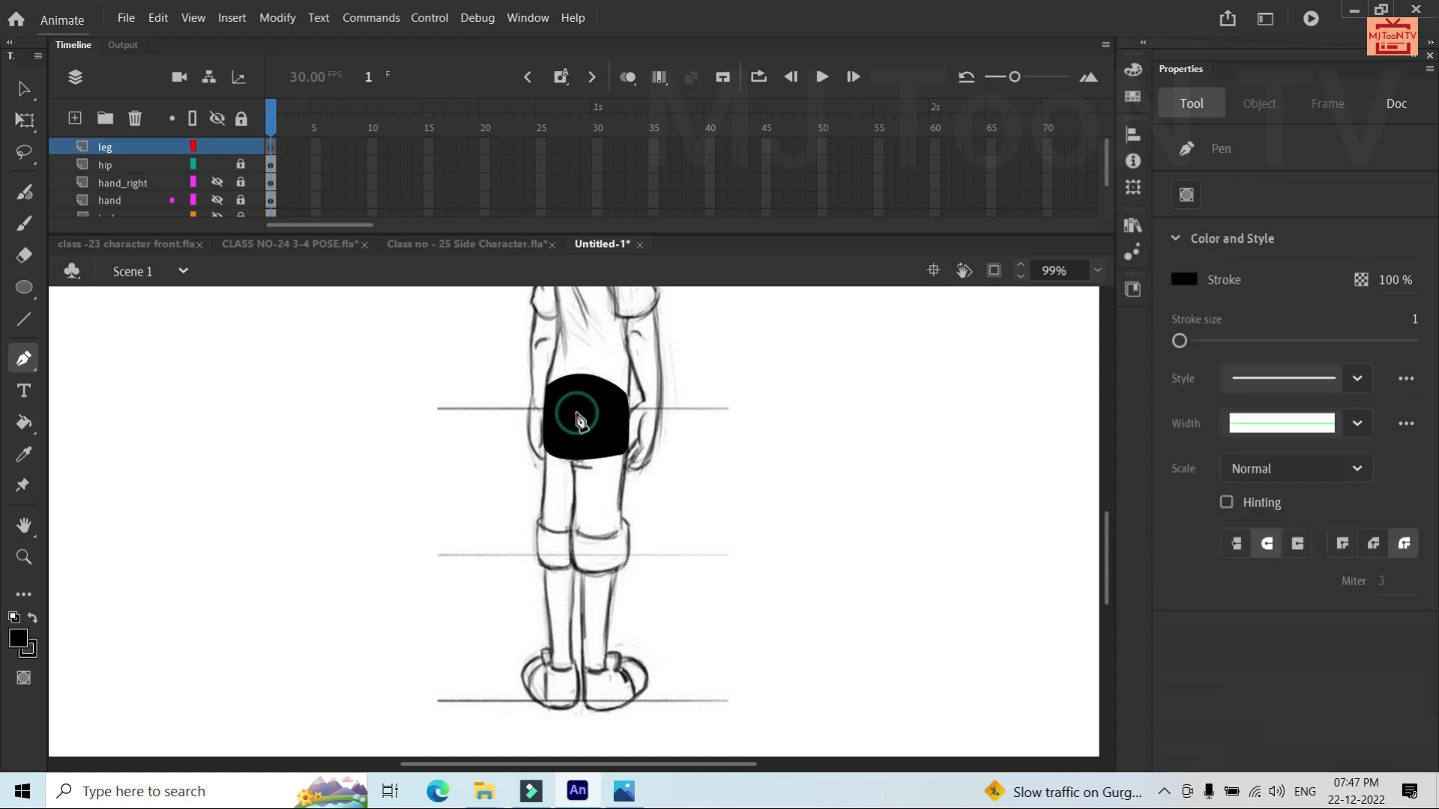
{"action": "mouse_move", "coordinate": [574, 533]}
{"action": "left_mouse_down"}
{"action": "mouse_move", "coordinate": [577, 546]}
{"action": "mouse_move", "coordinate": [587, 531]}
{"action": "left_mouse_up"}
{"action": "left_click", "coordinate": [571, 529]}
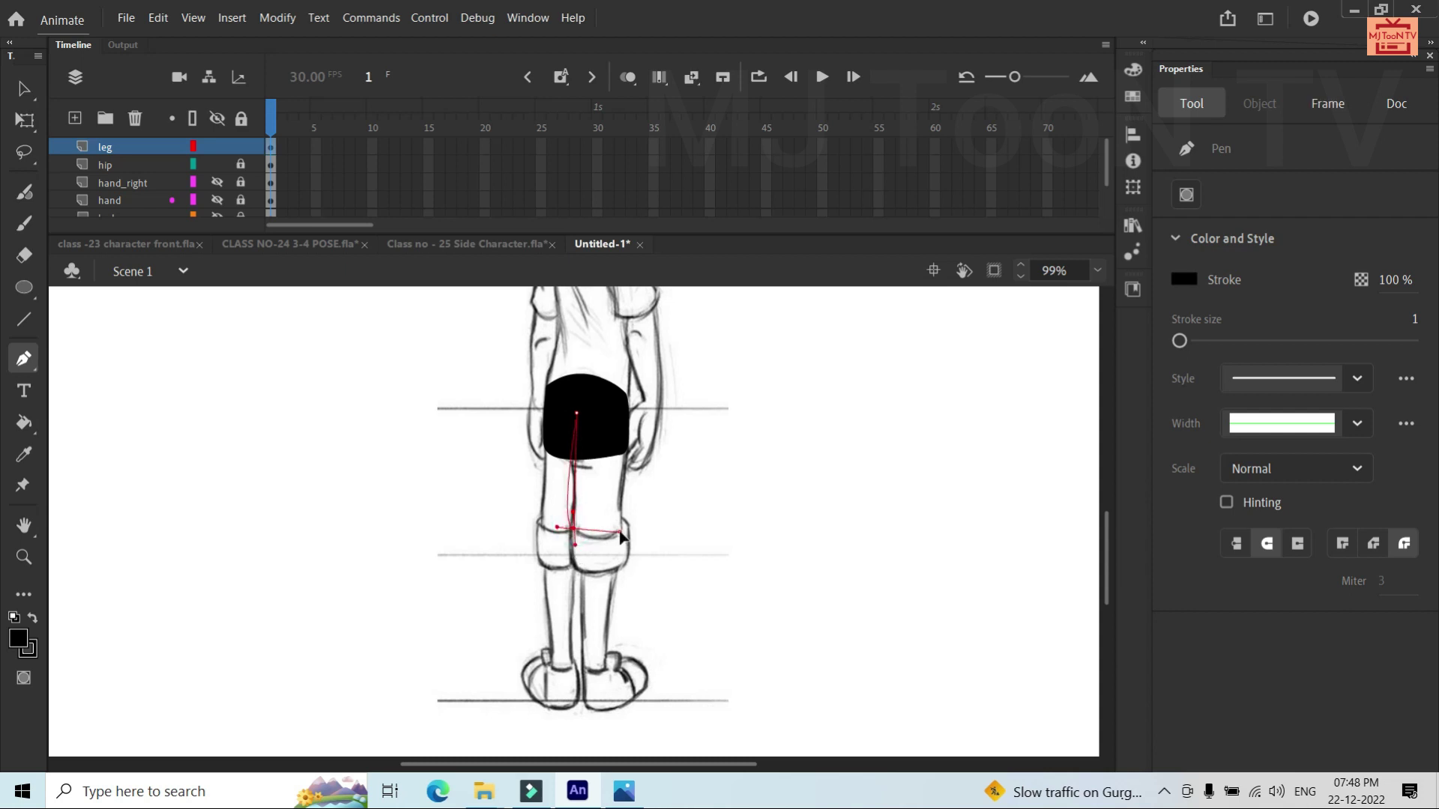
{"action": "left_click", "coordinate": [572, 530]}
{"action": "left_click_drag", "start_coordinate": [618, 530], "coordinate": [644, 491]}
{"action": "left_click", "coordinate": [618, 530]}
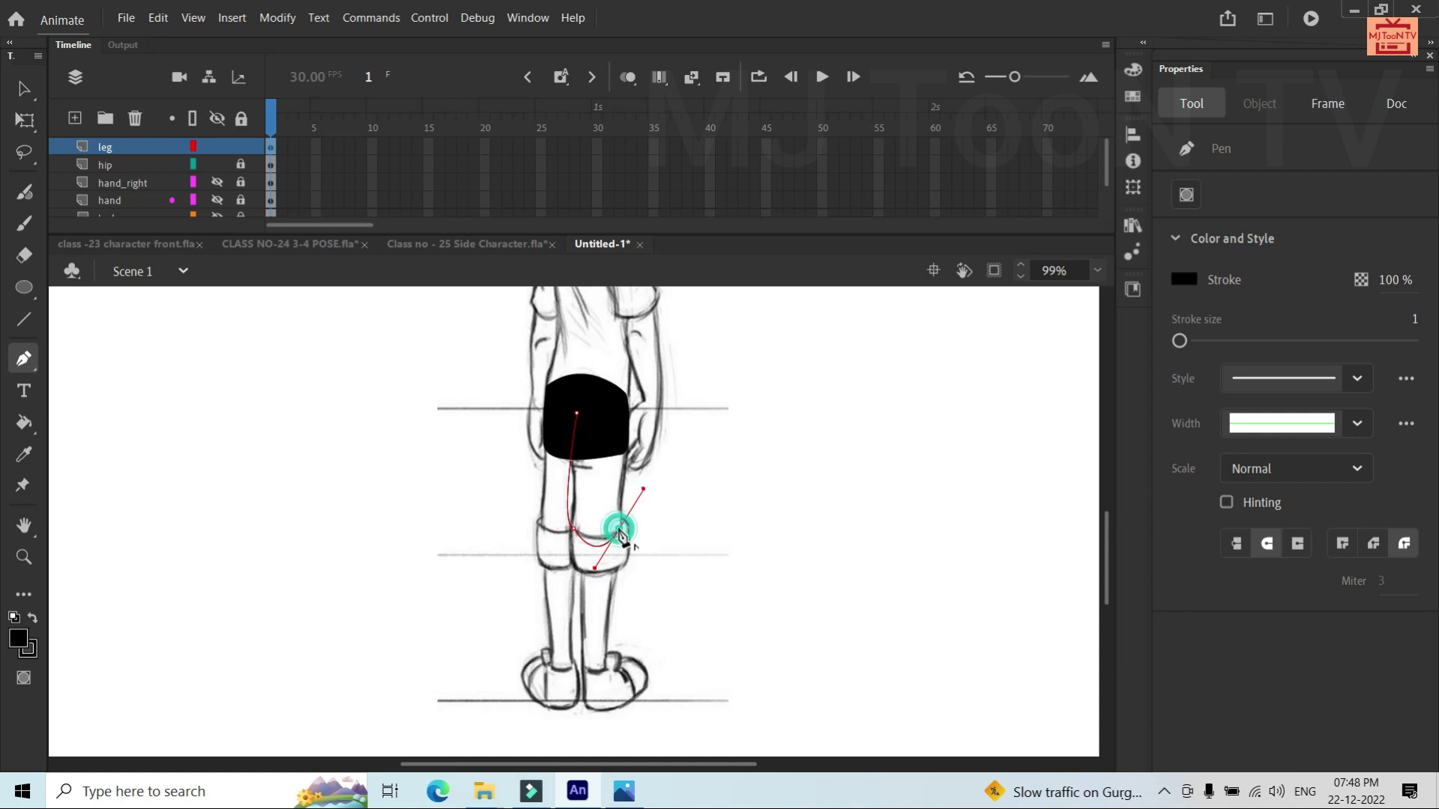
Continue the thigh outline up its outer side into the hip and close it with a rounded top, about 156 px tall
{"action": "left_click", "coordinate": [626, 454]}
{"action": "left_click_drag", "start_coordinate": [626, 455], "coordinate": [636, 448]}
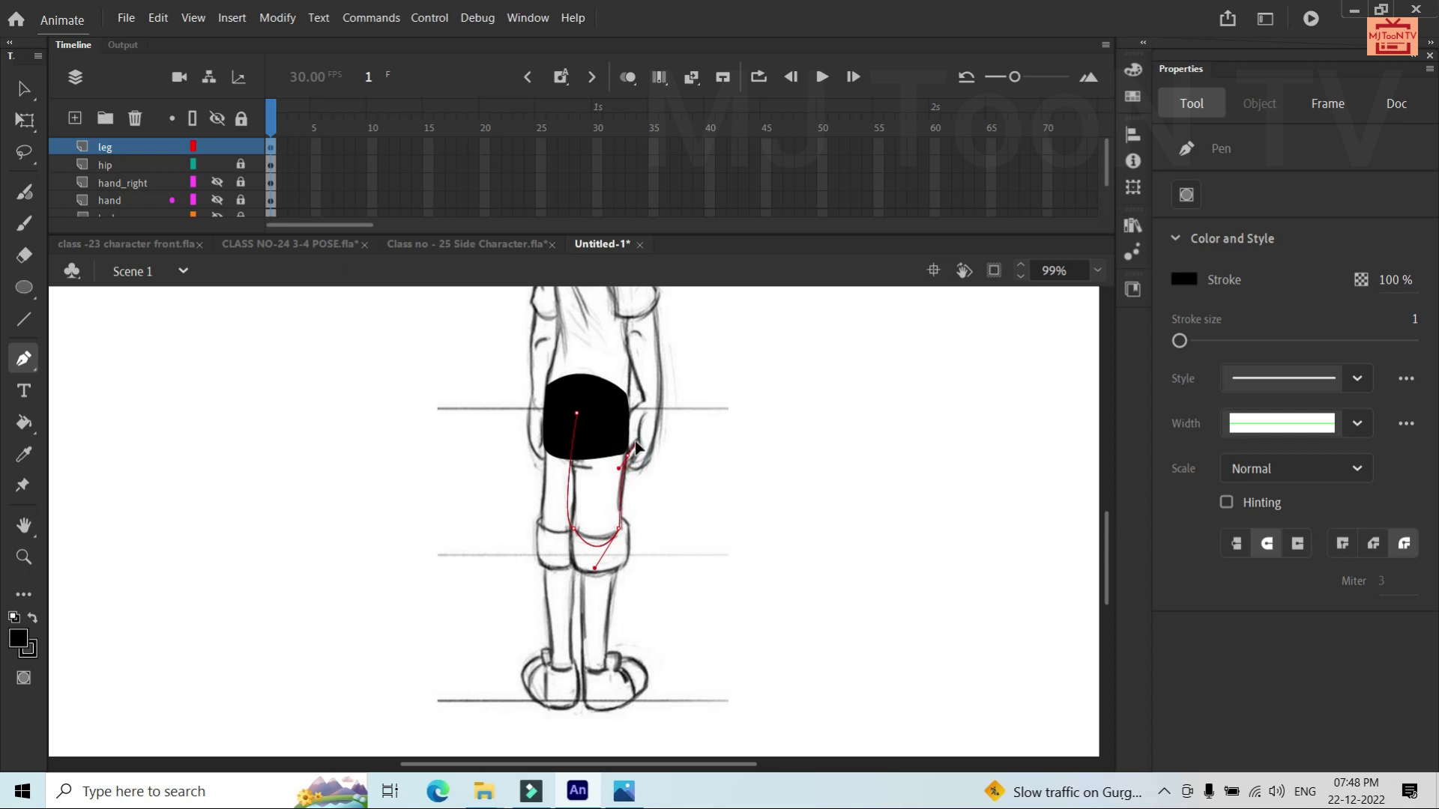
{"action": "left_click", "coordinate": [628, 453]}
{"action": "left_click", "coordinate": [624, 416]}
{"action": "left_click_drag", "start_coordinate": [578, 413], "coordinate": [550, 449]}
Bend the thigh outline's inner edge to match the sketch, and fill the shape with the hip's black
{"action": "key", "text": "v"}
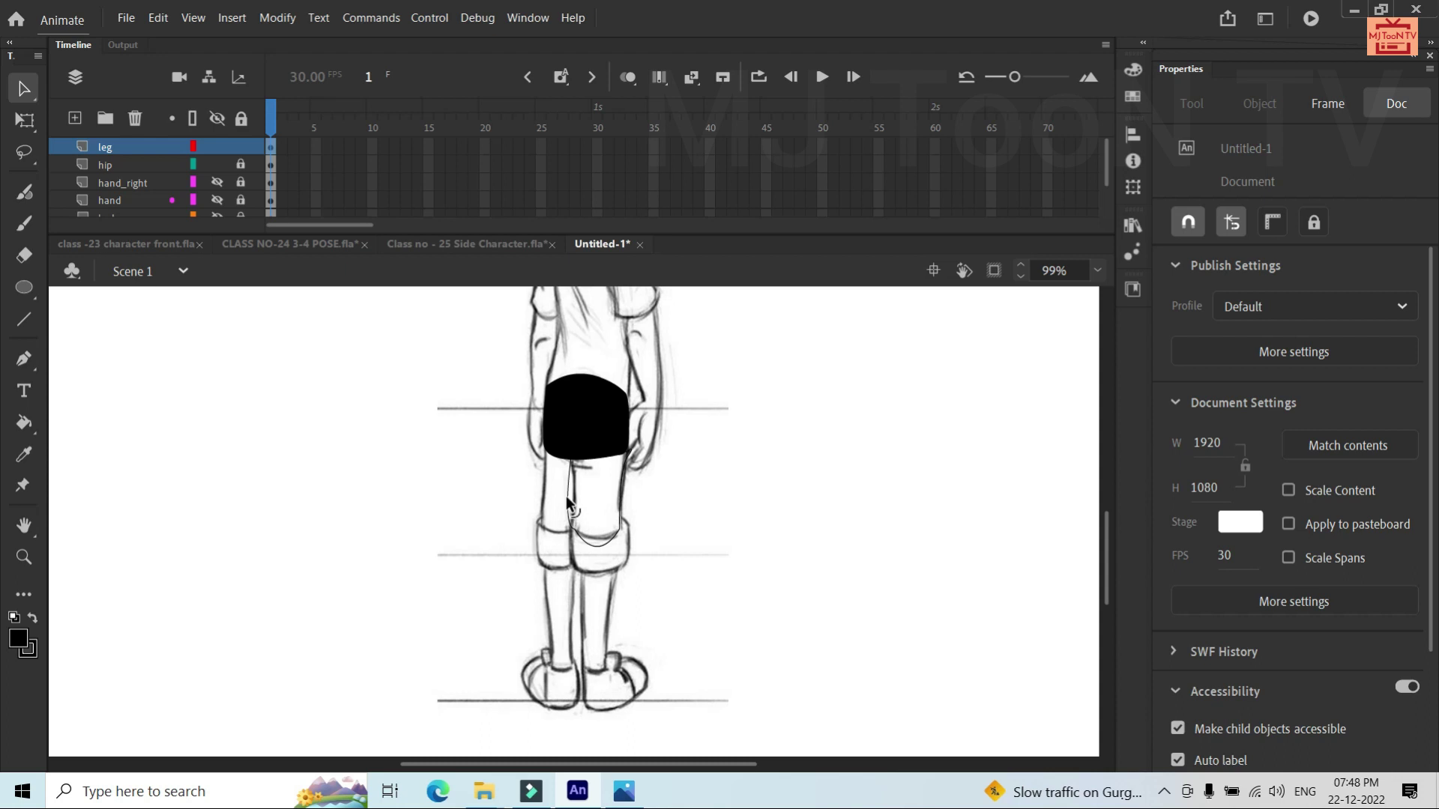
{"action": "left_click_drag", "start_coordinate": [566, 496], "coordinate": [574, 501]}
{"action": "left_click", "coordinate": [573, 527]}
{"action": "key", "text": "k"}
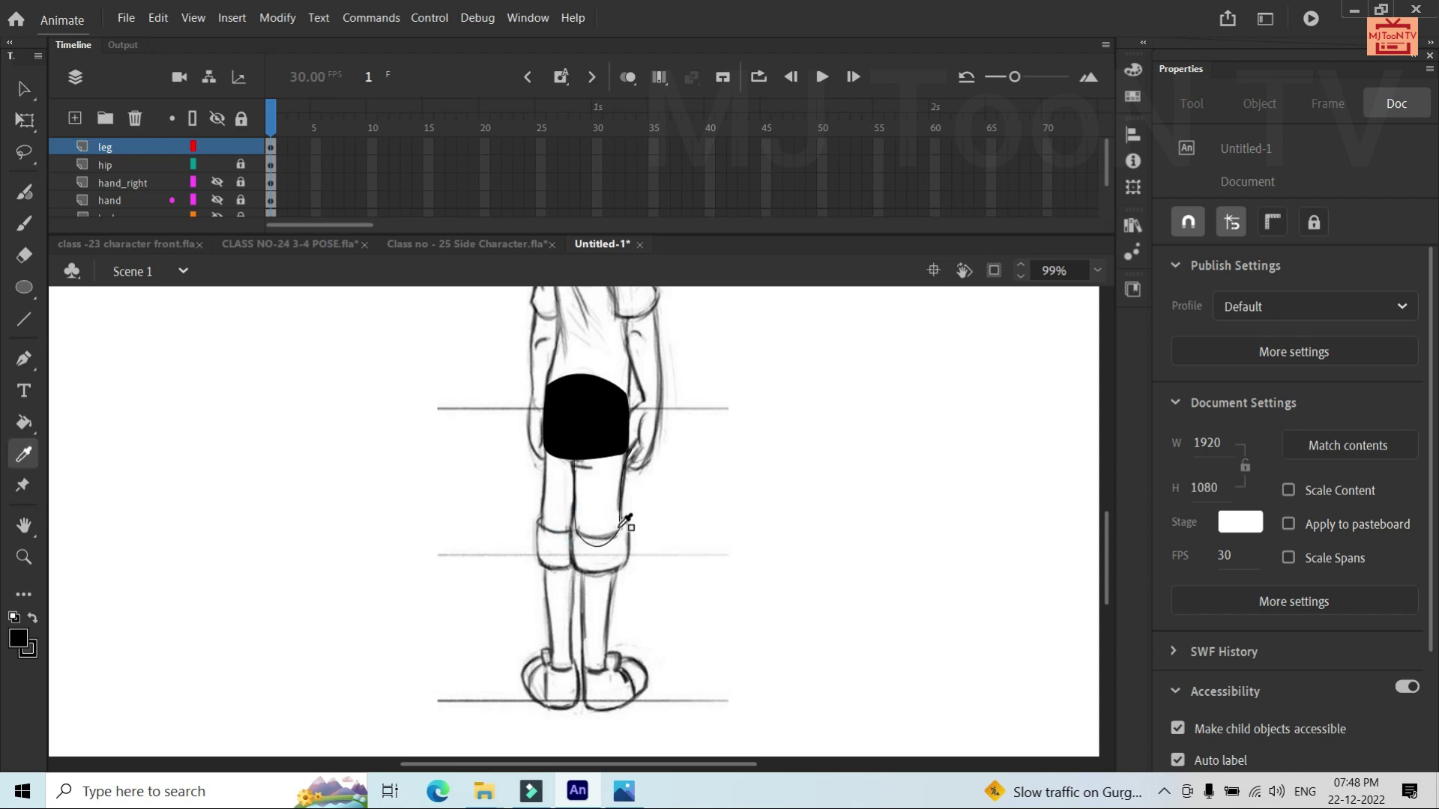
{"action": "left_click", "coordinate": [598, 443]}
{"action": "left_click", "coordinate": [604, 499]}
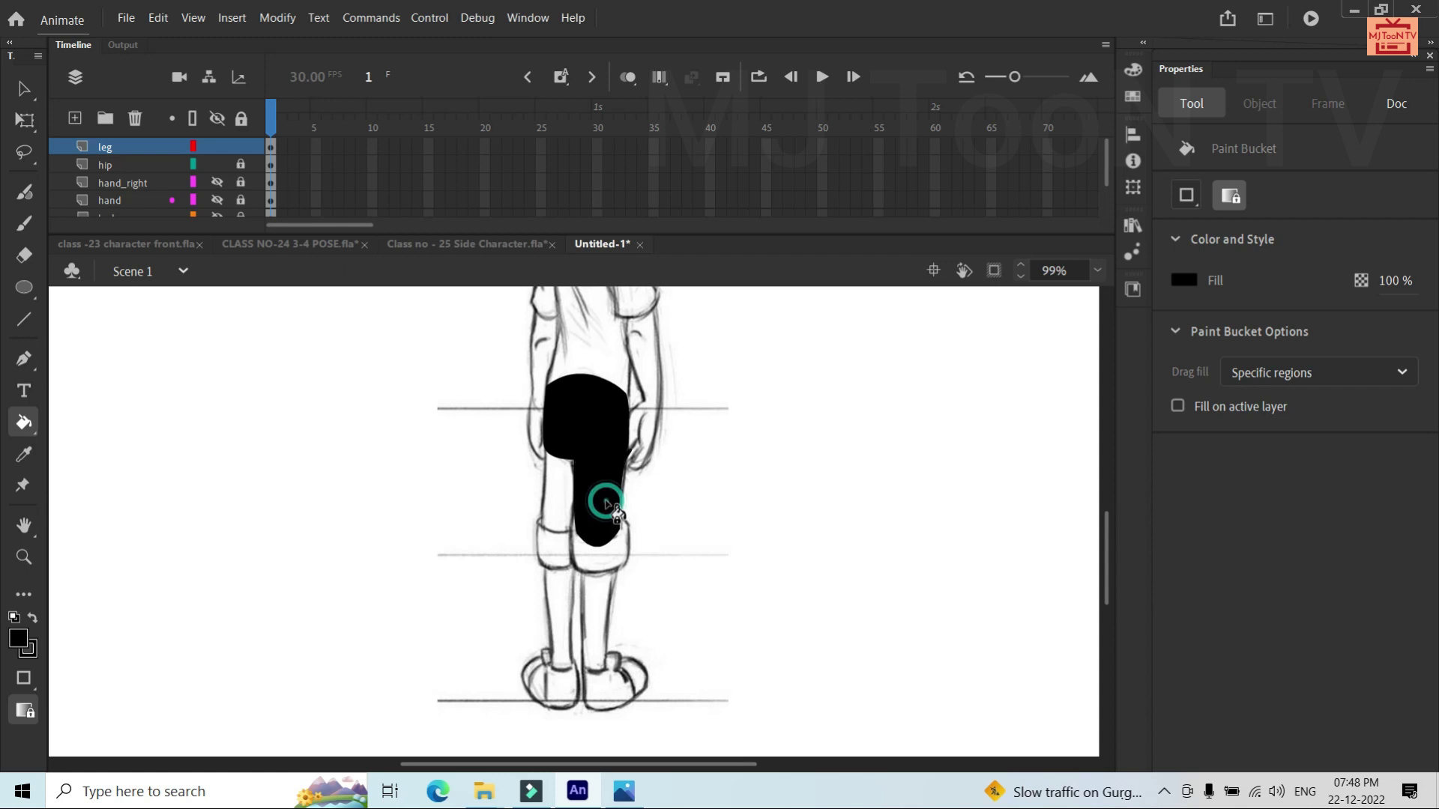
Convert the filled thigh shape with its outline to a graphic symbol named leg 1
{"action": "scroll", "coordinate": [605, 502], "scroll_direction": "up", "scroll_amount": 2}
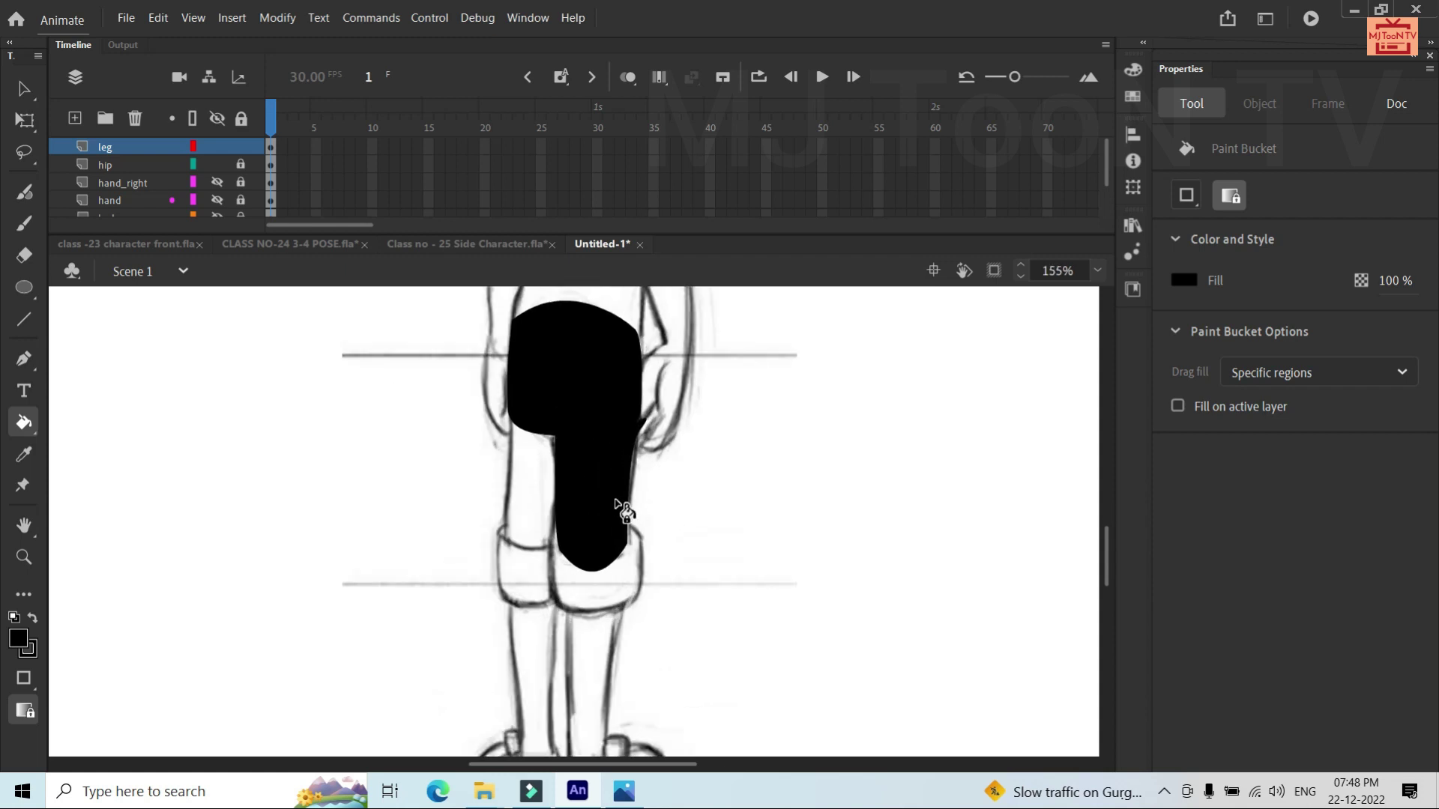
{"action": "key", "text": "v"}
{"action": "left_click", "coordinate": [604, 493]}
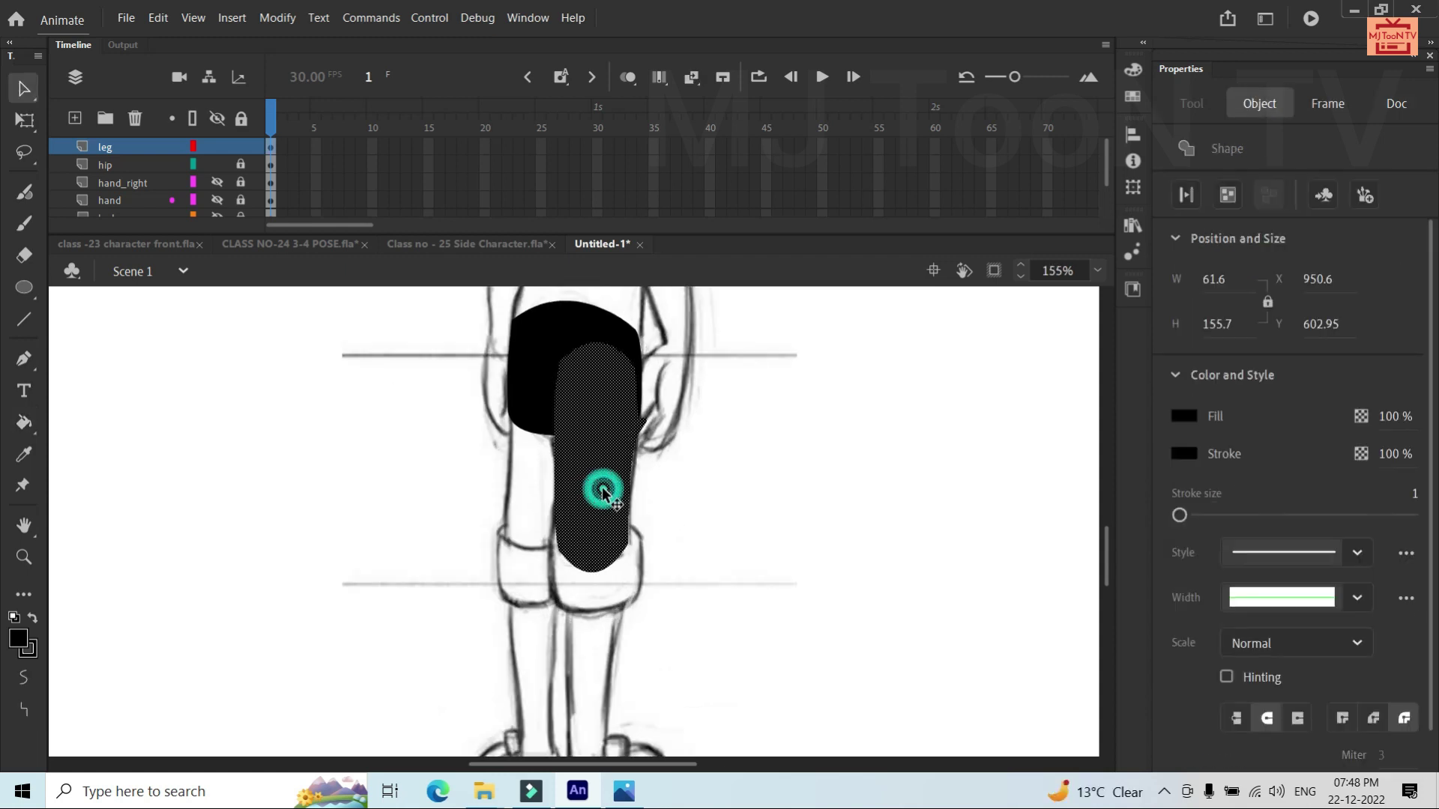
{"action": "key", "text": "F8"}
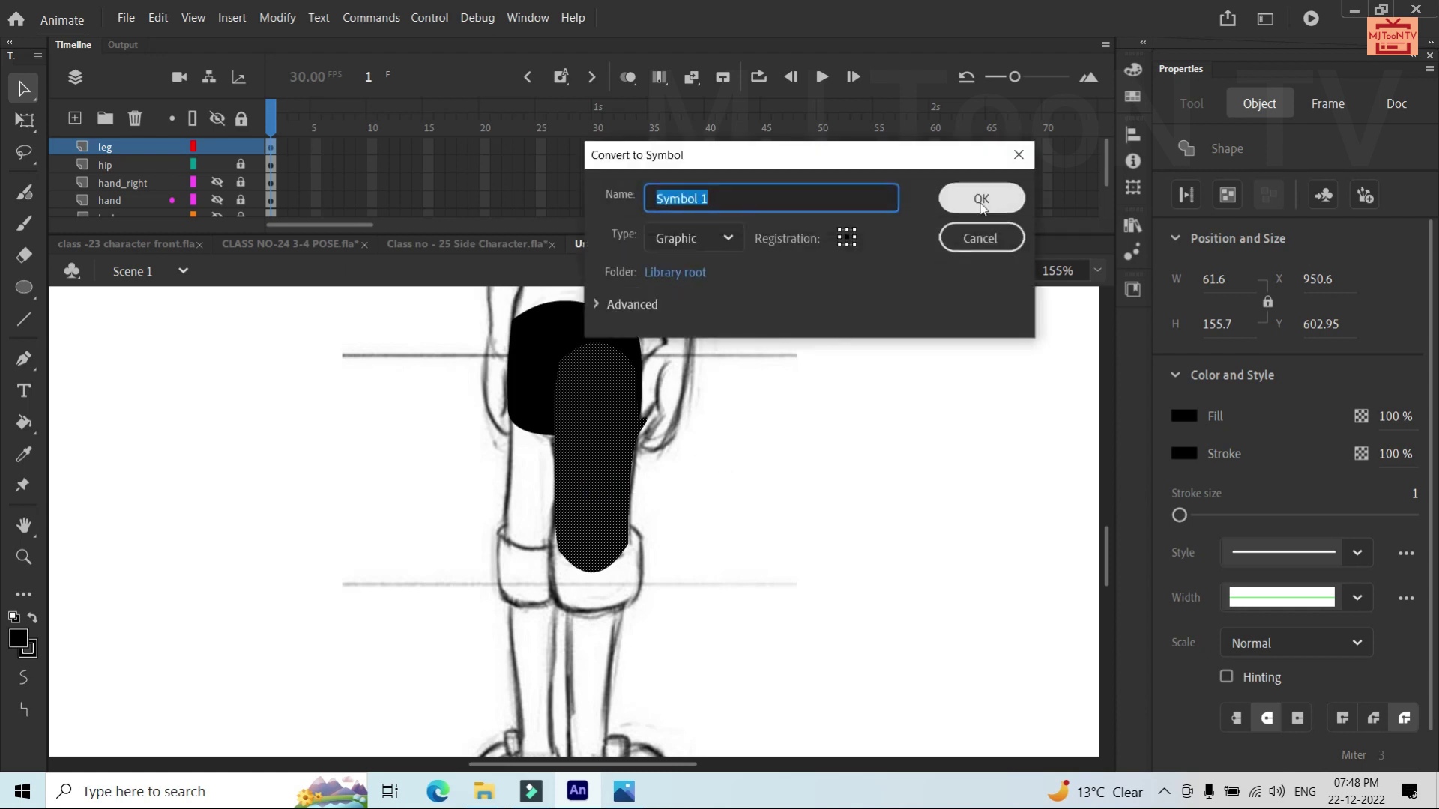
{"action": "key", "text": "BackSpace"}
{"action": "type", "text": "leg"}
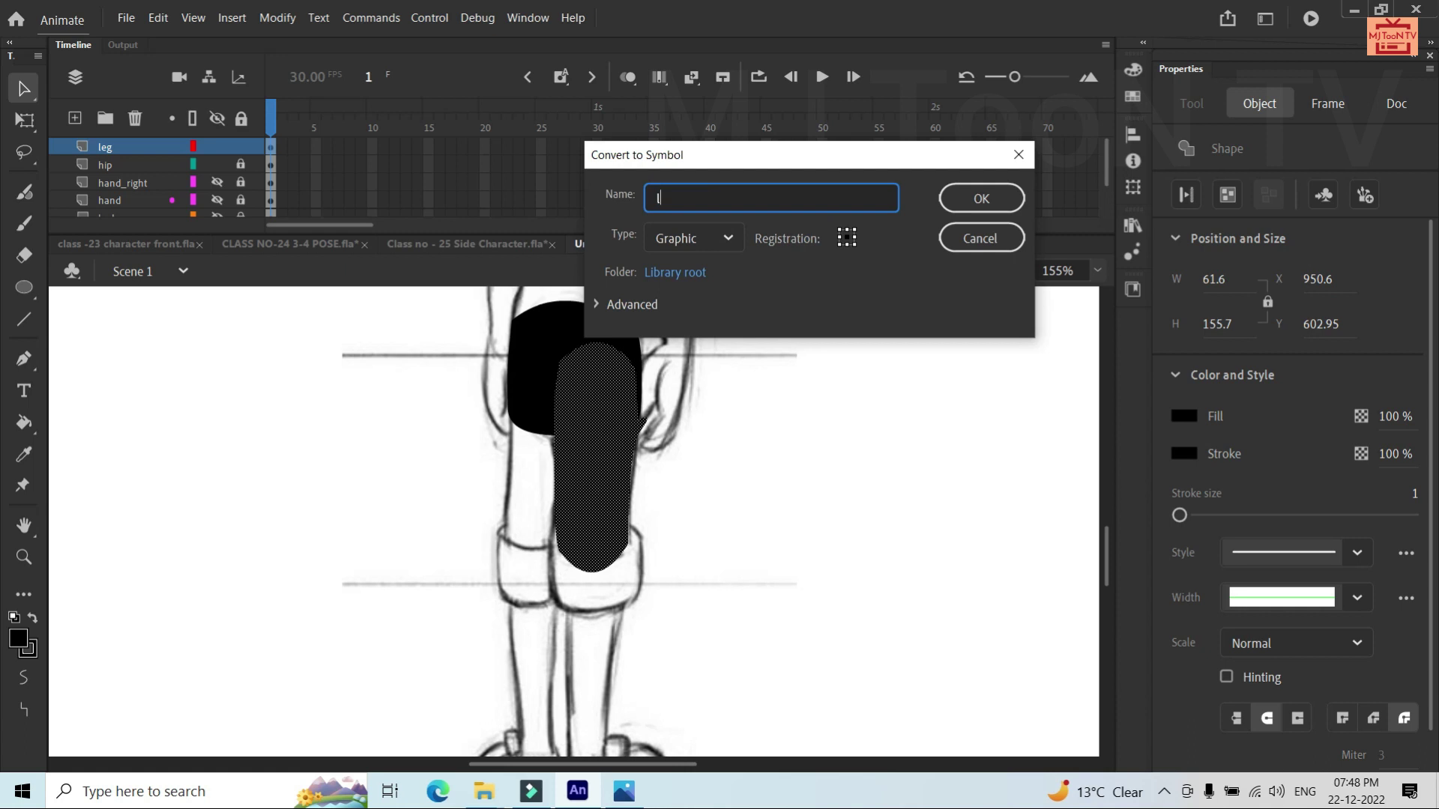
{"action": "key", "text": "Return"}
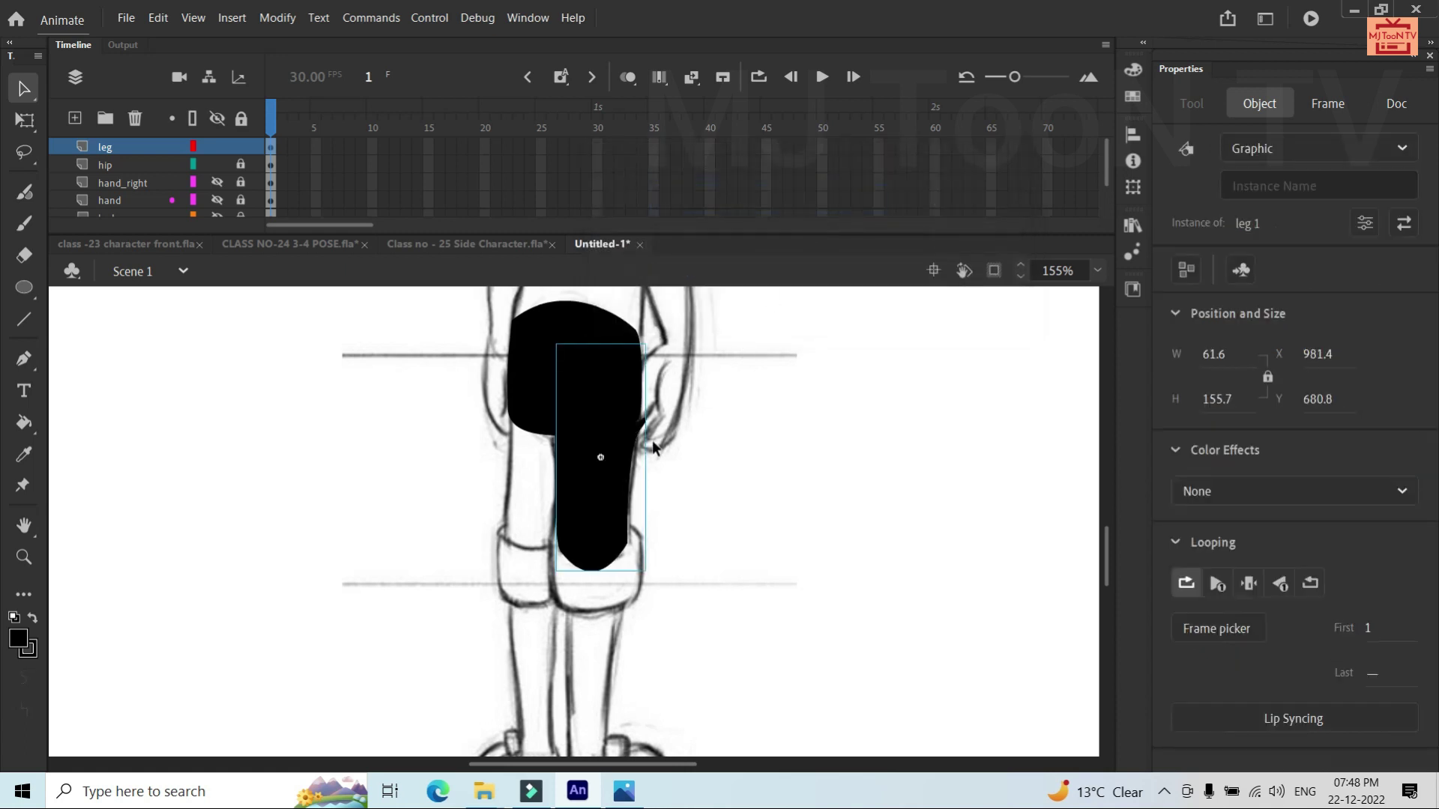
Delete the stray spike on the outer edge of the thigh inside the leg 1 symbol, and return to Scene 1
{"action": "double_click", "coordinate": [624, 438]}
{"action": "left_click", "coordinate": [706, 416]}
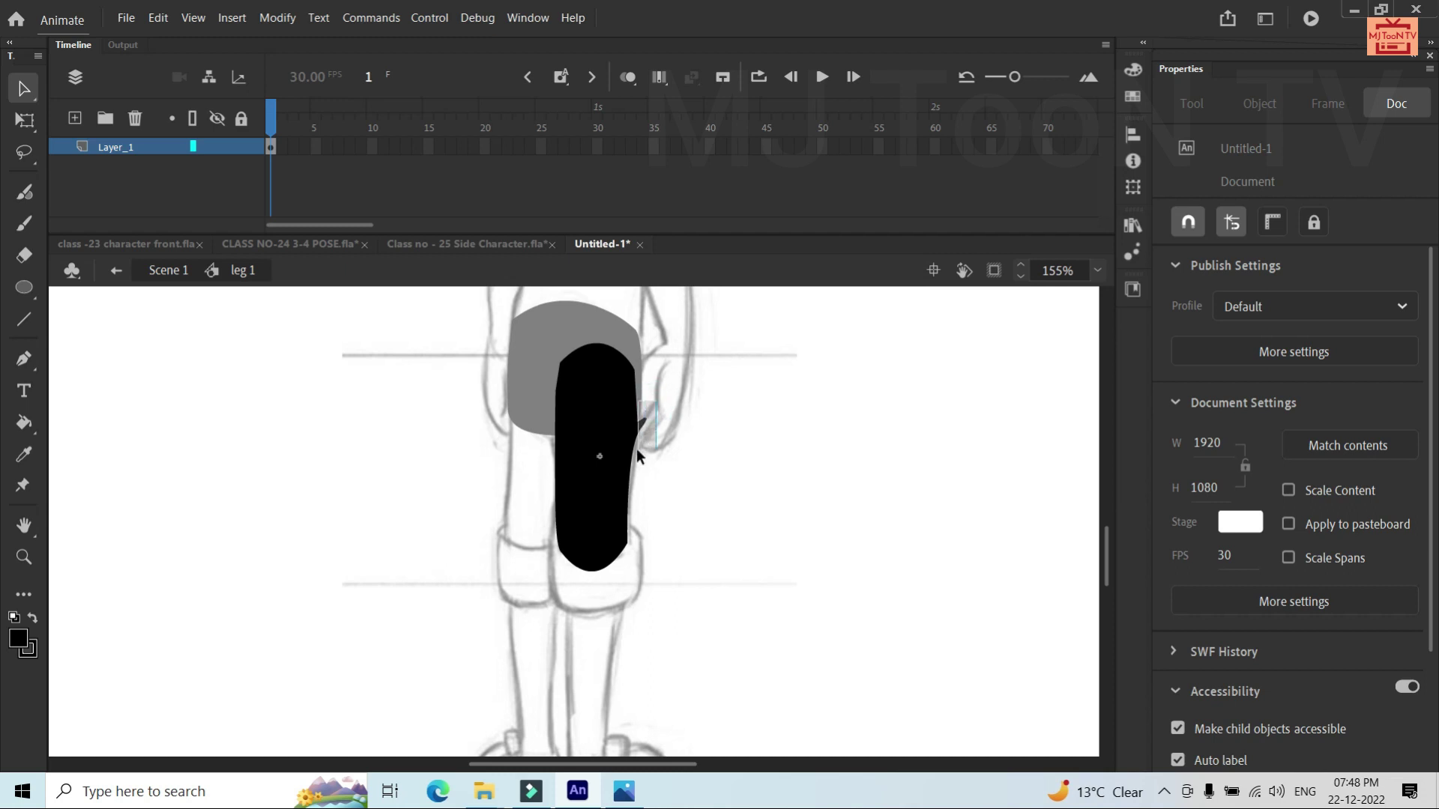
{"action": "left_click_drag", "start_coordinate": [636, 451], "coordinate": [636, 451]}
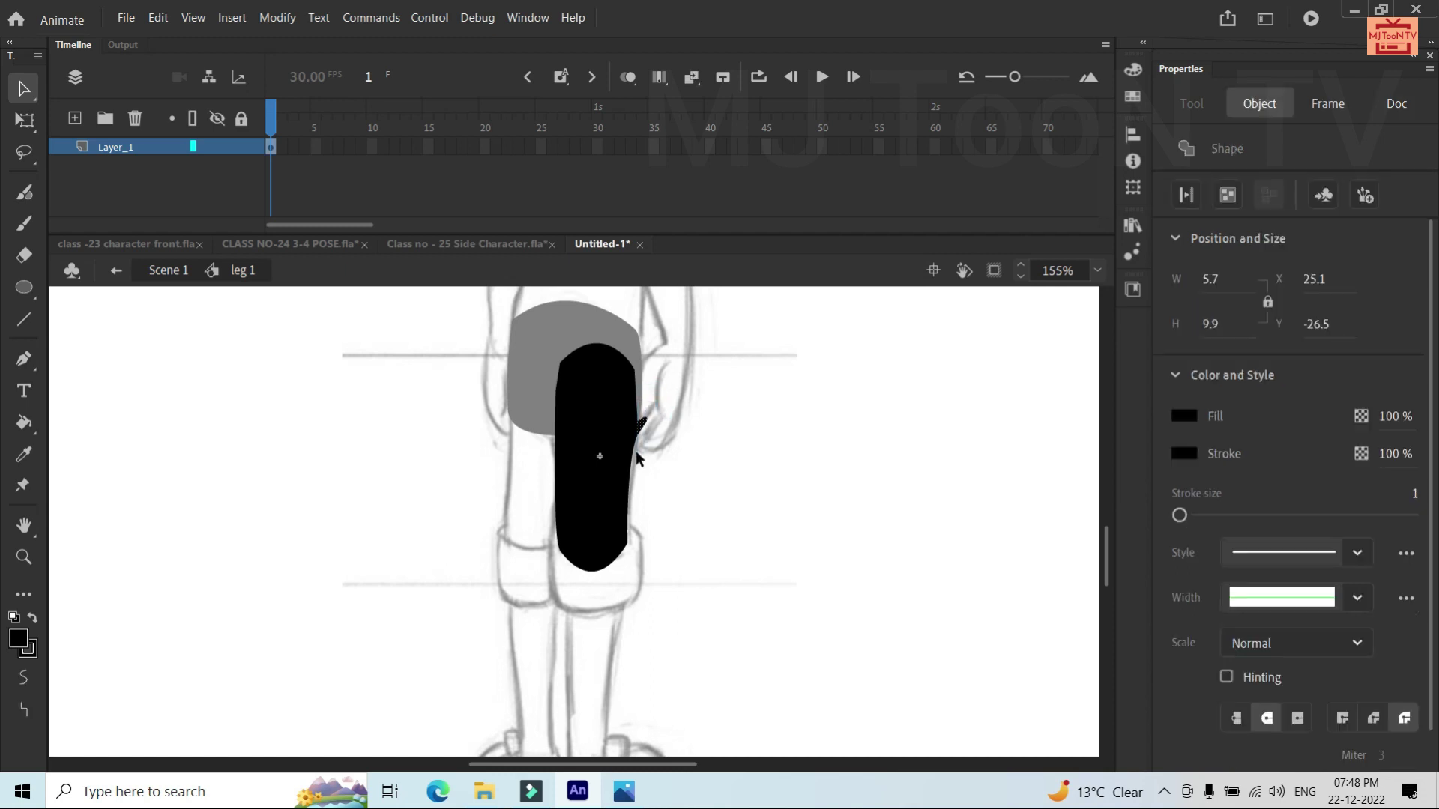
{"action": "key", "text": "Delete"}
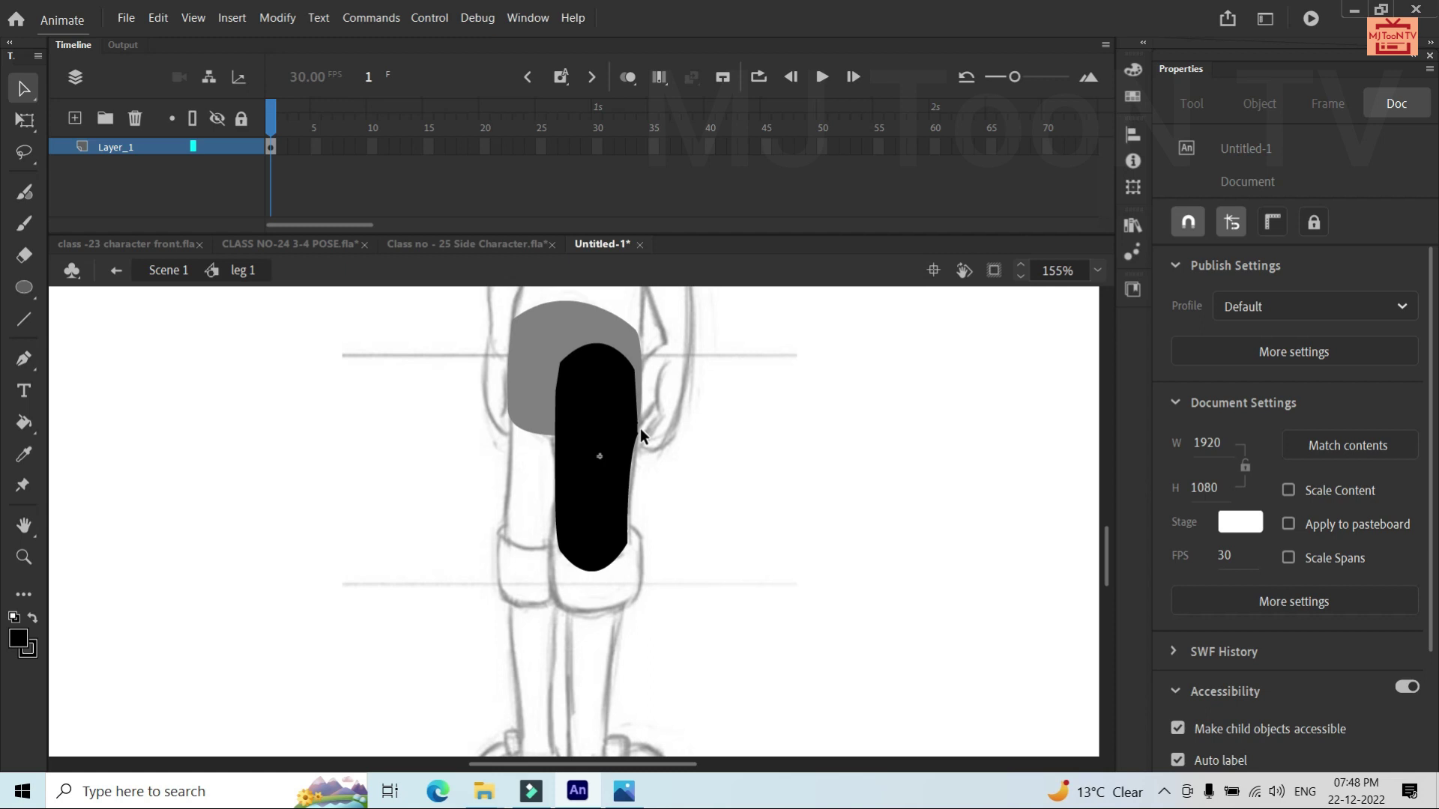
{"action": "left_click", "coordinate": [645, 423]}
{"action": "left_click", "coordinate": [635, 455]}
{"action": "left_click", "coordinate": [690, 448]}
{"action": "double_click", "coordinate": [691, 448]}
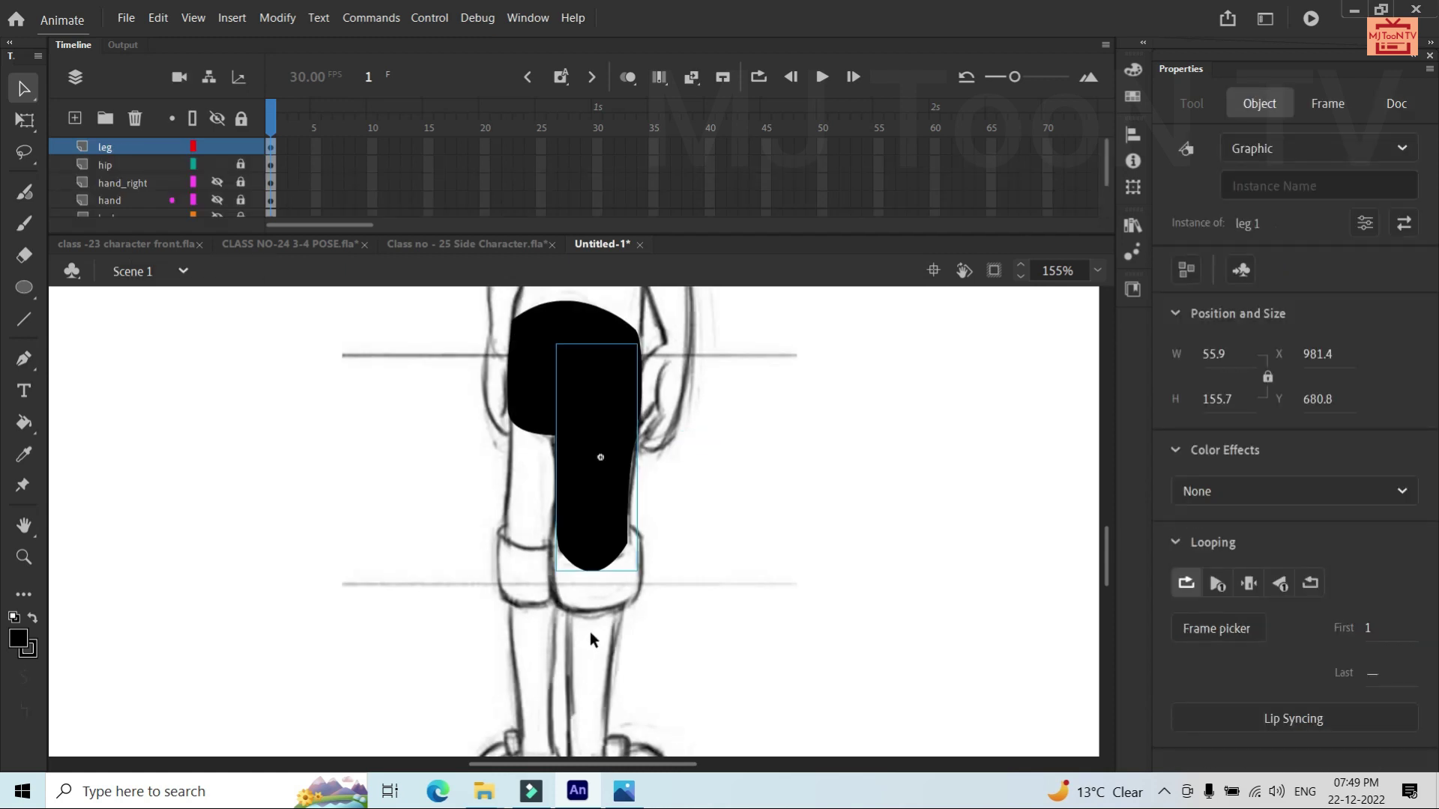
Draw the right-hand lower leg's outer line from the knee down to just above the shoe with the Pen tool
{"action": "key", "text": "p"}
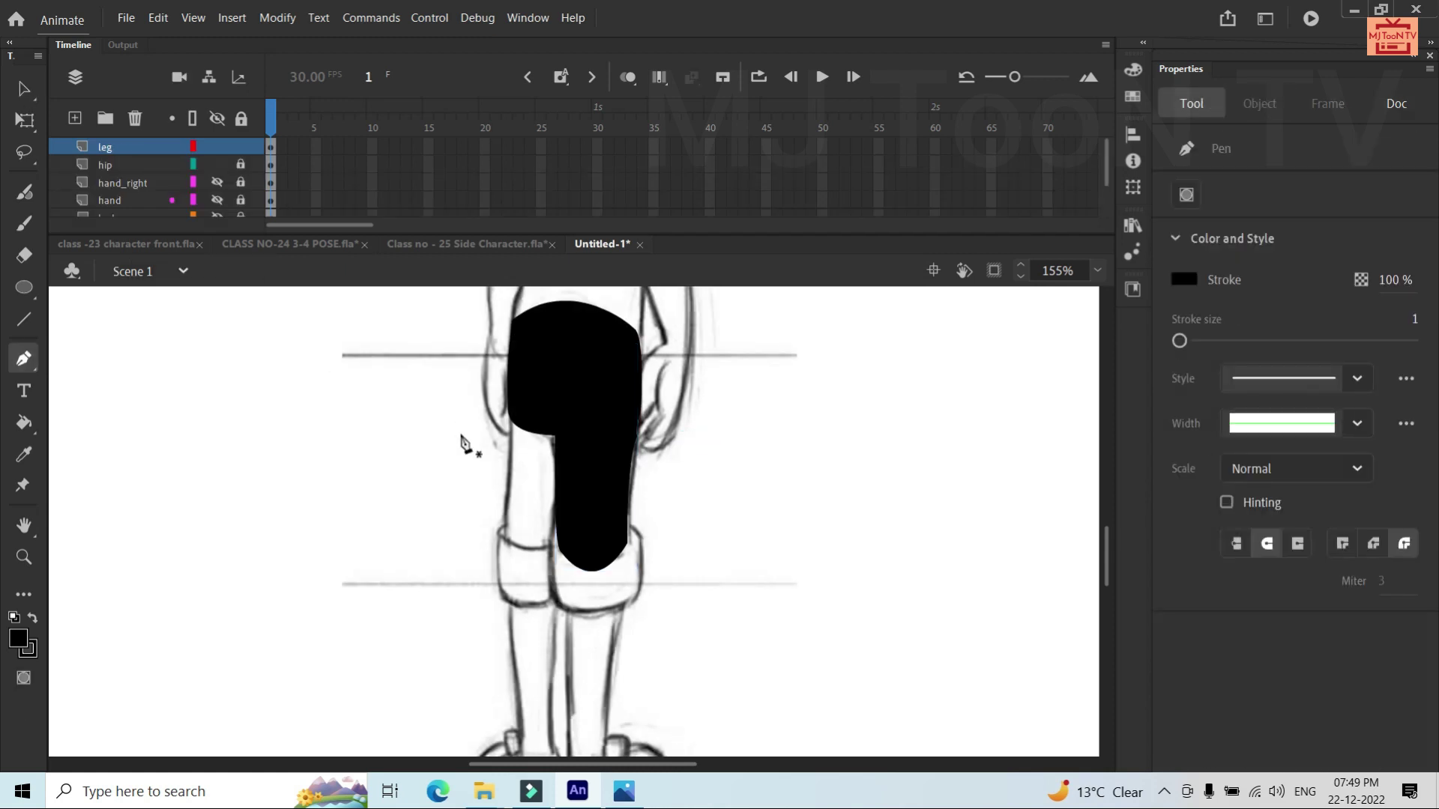
{"action": "left_click_drag", "start_coordinate": [1105, 535], "coordinate": [1106, 546]}
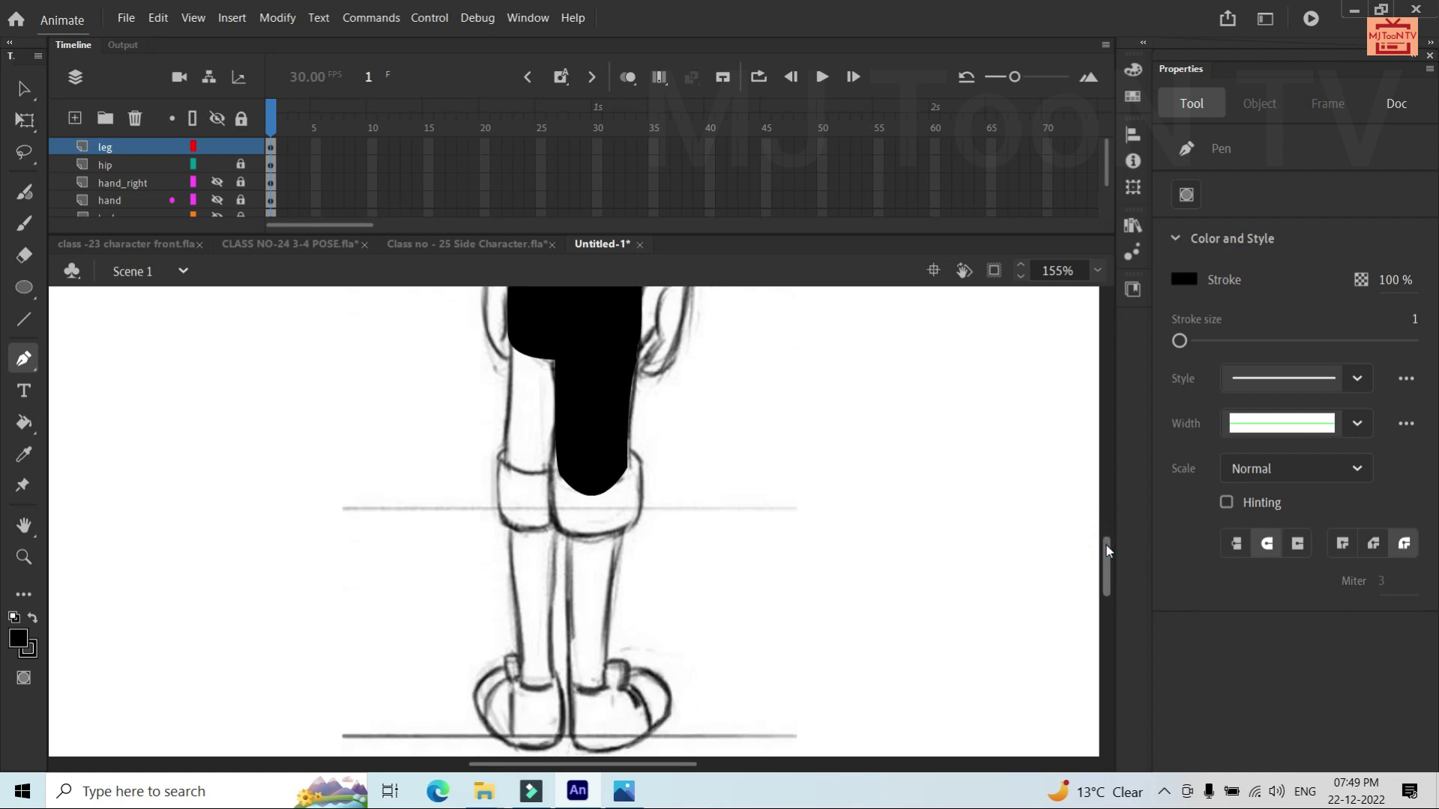
{"action": "left_click", "coordinate": [627, 470]}
{"action": "left_click", "coordinate": [625, 528]}
{"action": "left_click", "coordinate": [619, 578]}
{"action": "left_click", "coordinate": [614, 629]}
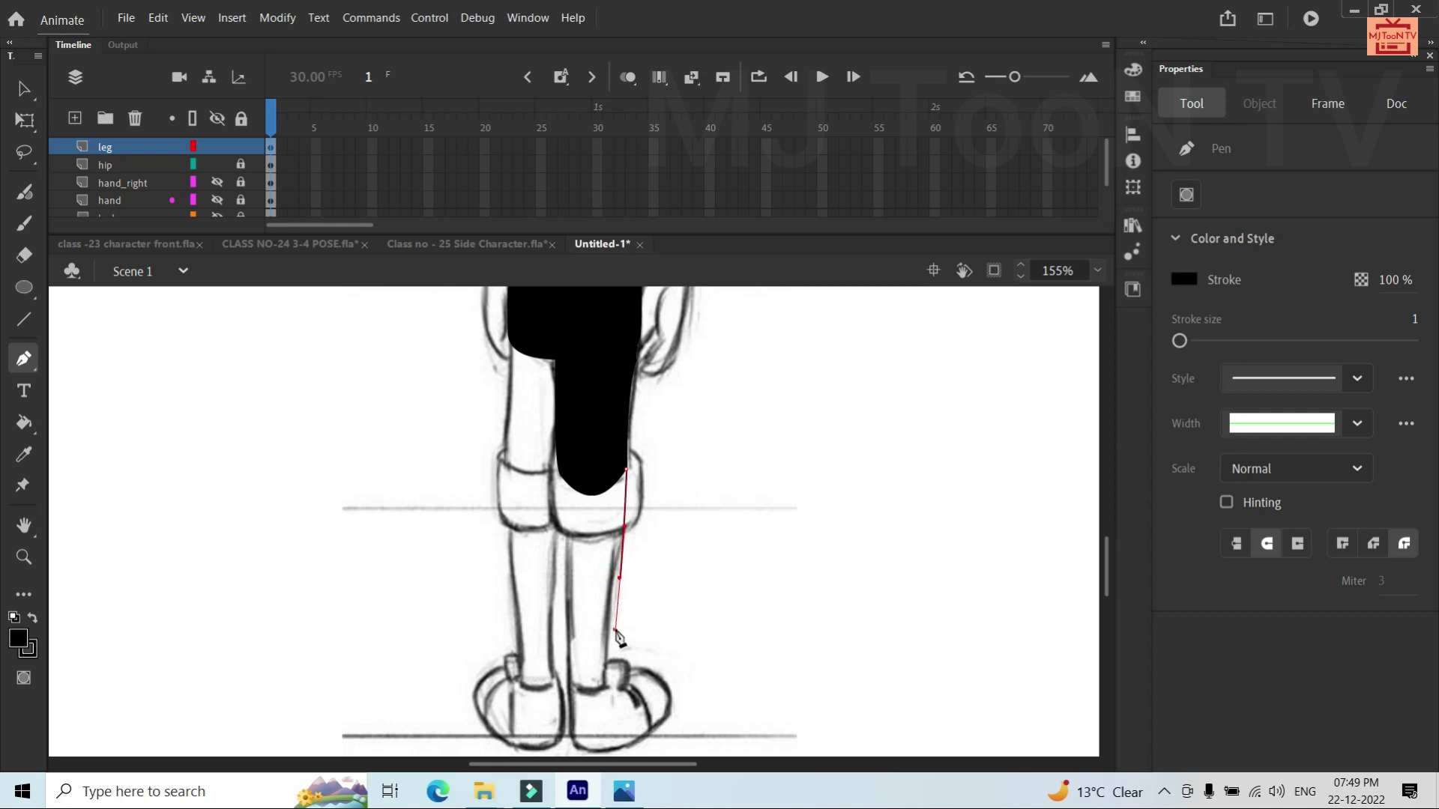
{"action": "left_click", "coordinate": [619, 579]}
{"action": "left_click", "coordinate": [615, 639]}
{"action": "left_click_drag", "start_coordinate": [615, 643], "coordinate": [608, 656]}
{"action": "left_click", "coordinate": [611, 642]}
Add the lower leg's curved ankle edge and inner side up to the knee, and close the outline with a curve
{"action": "mouse_move", "coordinate": [558, 657]}
{"action": "left_mouse_down"}
{"action": "mouse_move", "coordinate": [568, 613]}
{"action": "mouse_move", "coordinate": [562, 635]}
{"action": "left_mouse_up"}
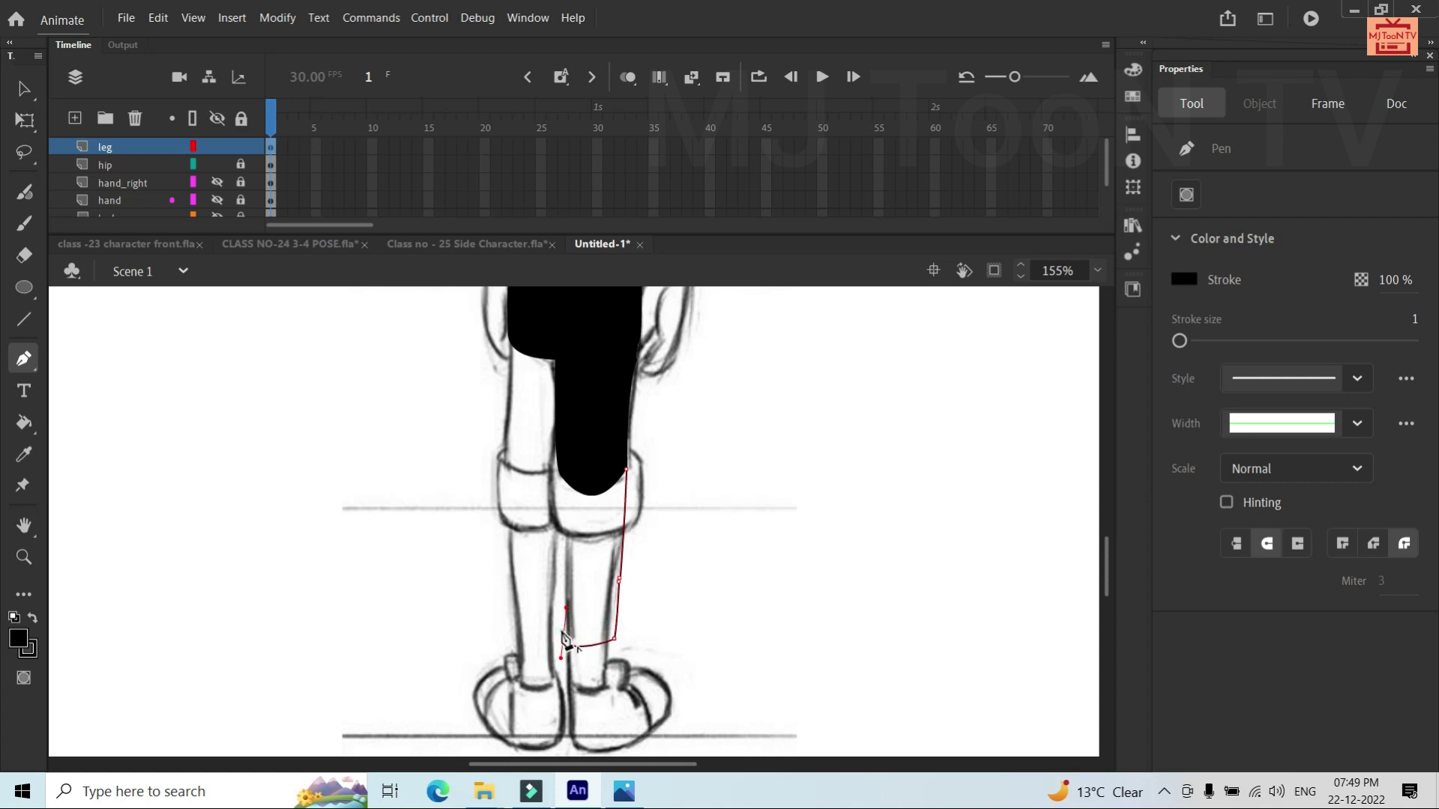
{"action": "left_click", "coordinate": [559, 531]}
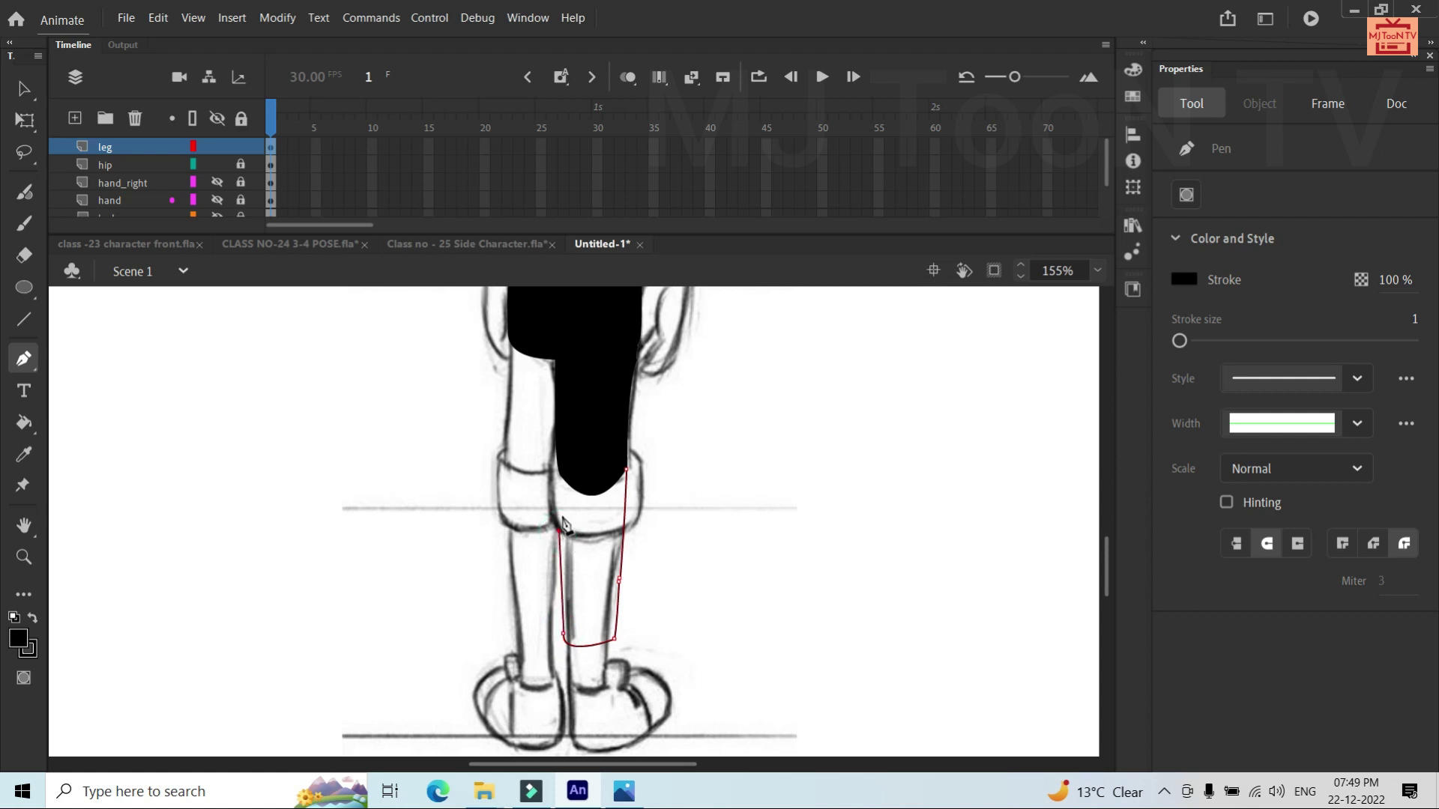
{"action": "left_click", "coordinate": [559, 478]}
{"action": "mouse_move", "coordinate": [627, 471]}
{"action": "left_mouse_down"}
{"action": "mouse_move", "coordinate": [663, 550]}
{"action": "mouse_move", "coordinate": [660, 539]}
{"action": "left_mouse_up"}
{"action": "key", "text": "v"}
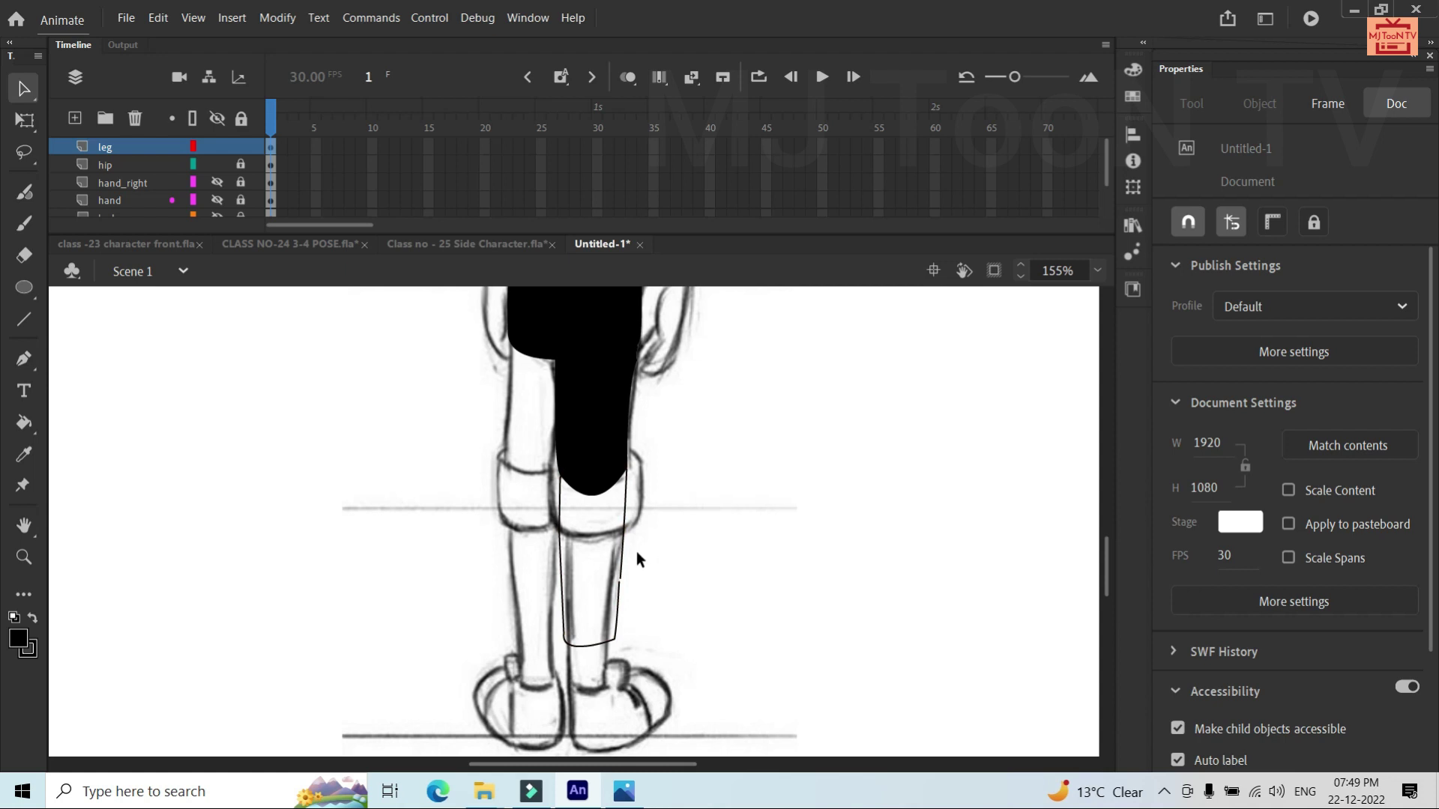
Close the gap in the lower leg's outer outline and fill the lower leg with the thigh's black
{"action": "key", "text": "i"}
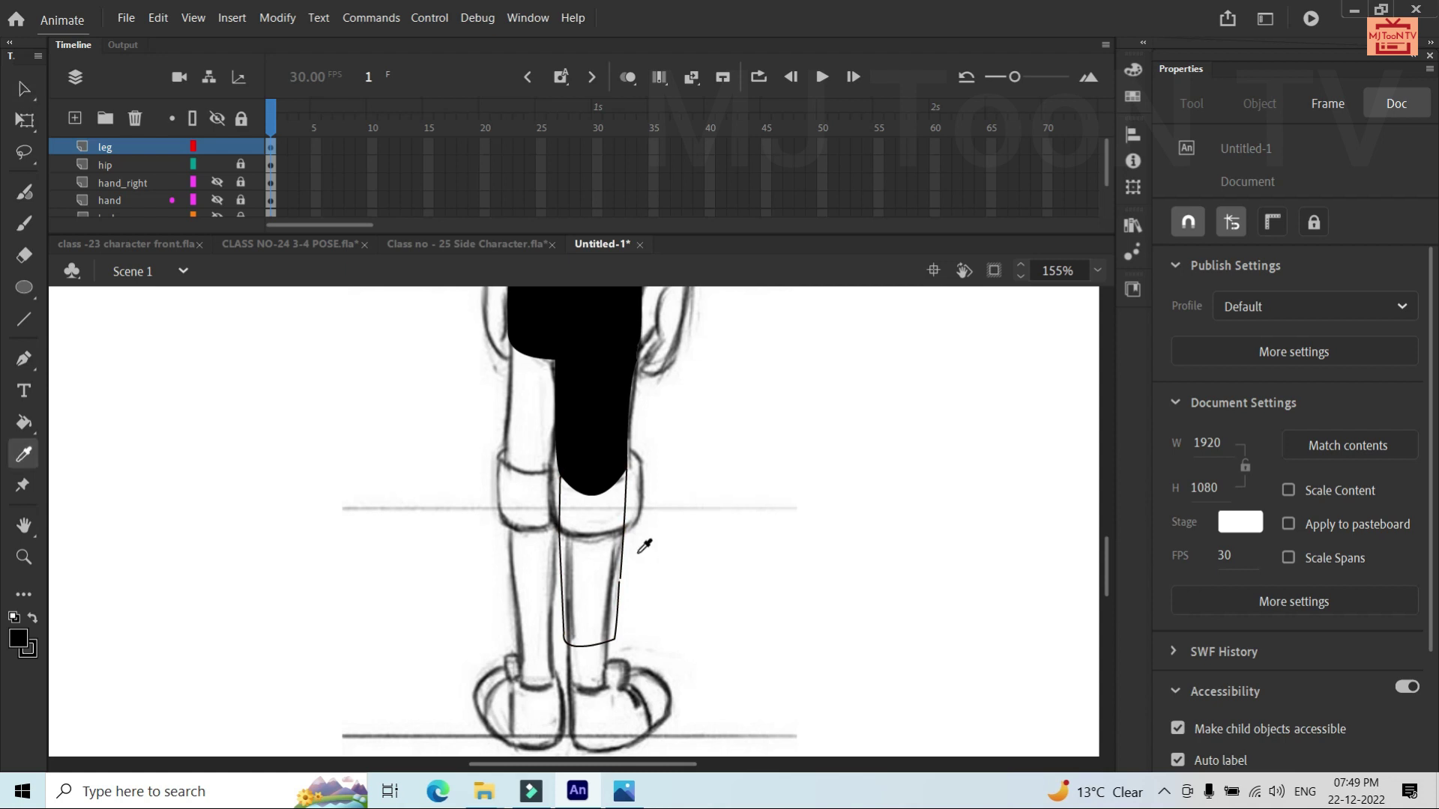
{"action": "left_click", "coordinate": [597, 414]}
{"action": "scroll", "coordinate": [586, 564], "scroll_direction": "up", "scroll_amount": 2}
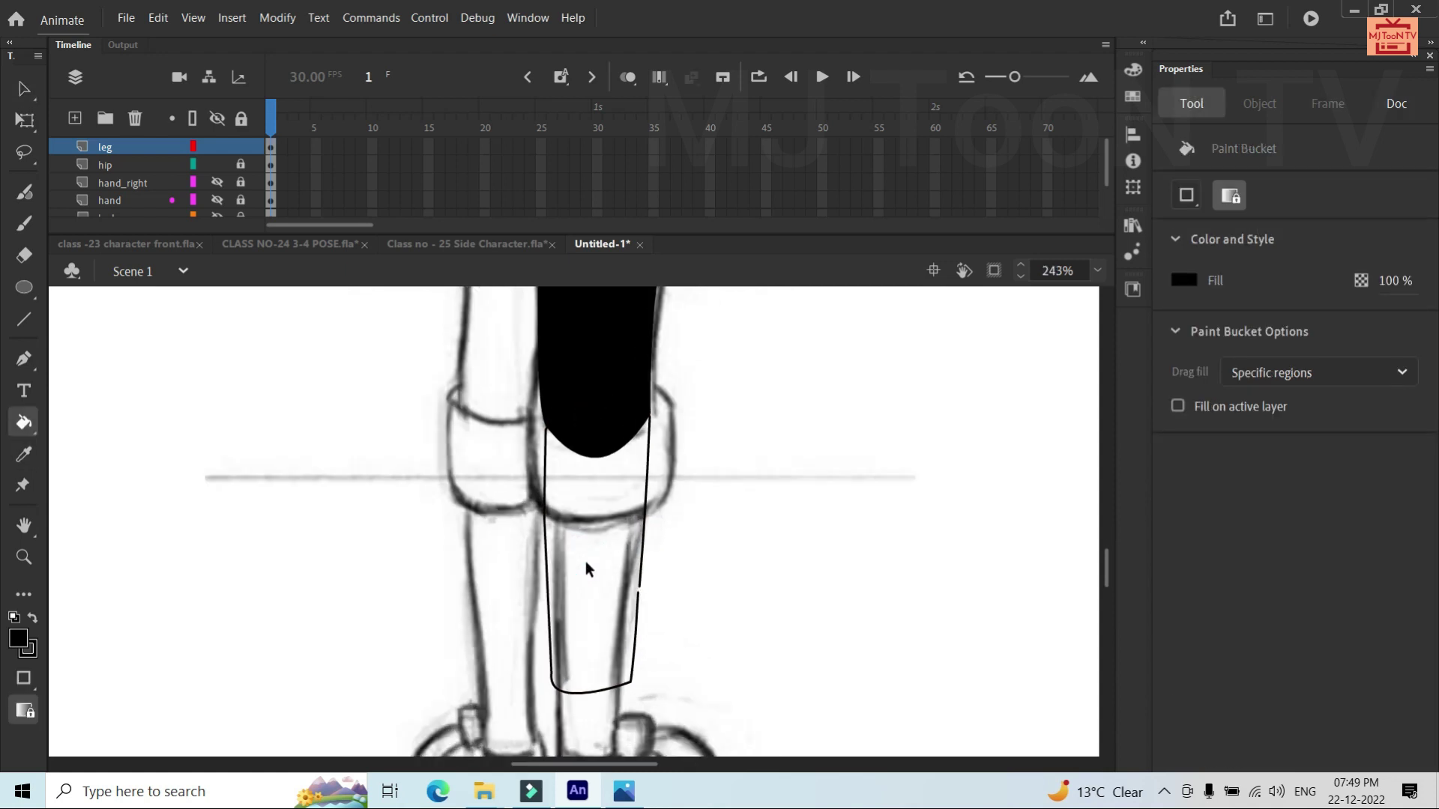
{"action": "key", "text": "v"}
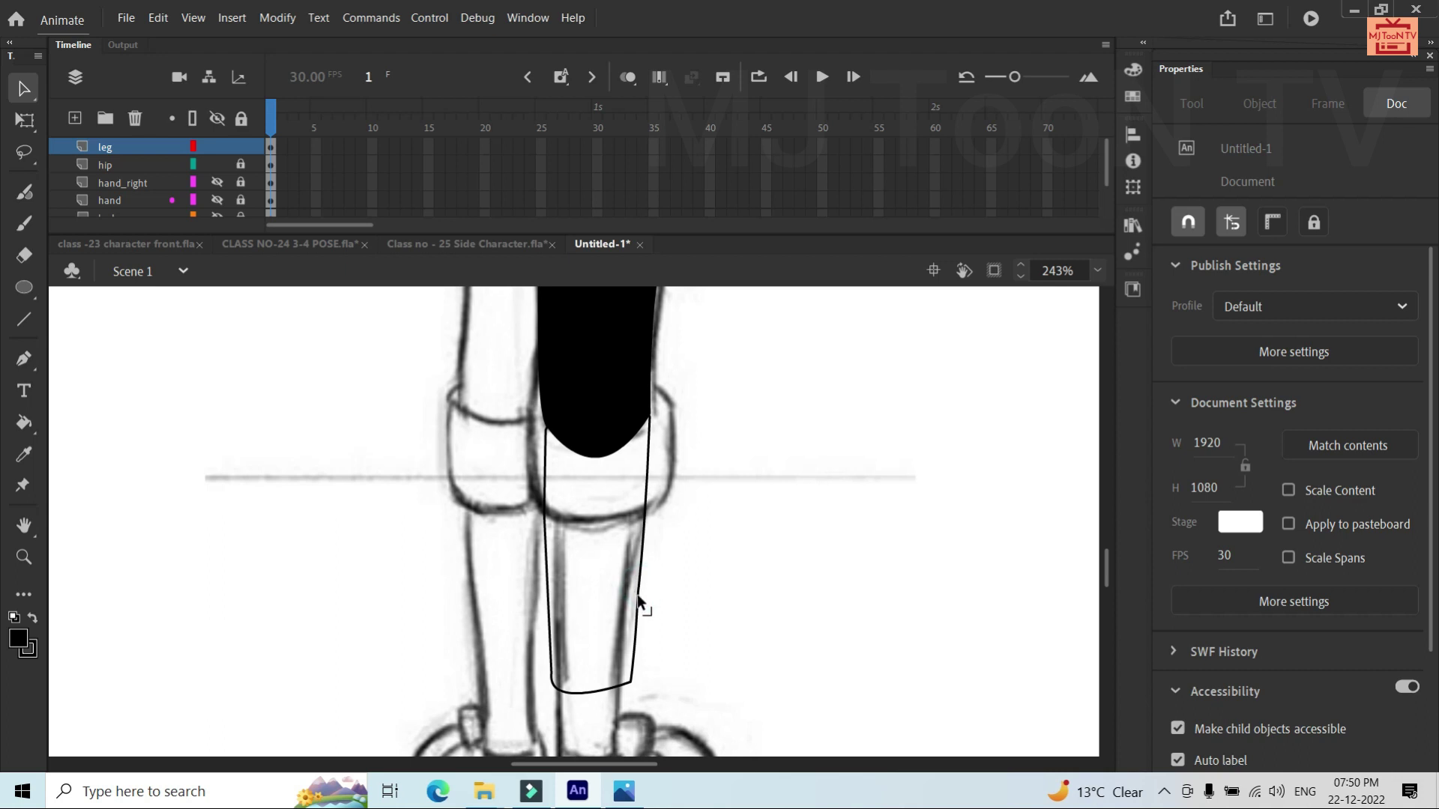
{"action": "key", "text": "k"}
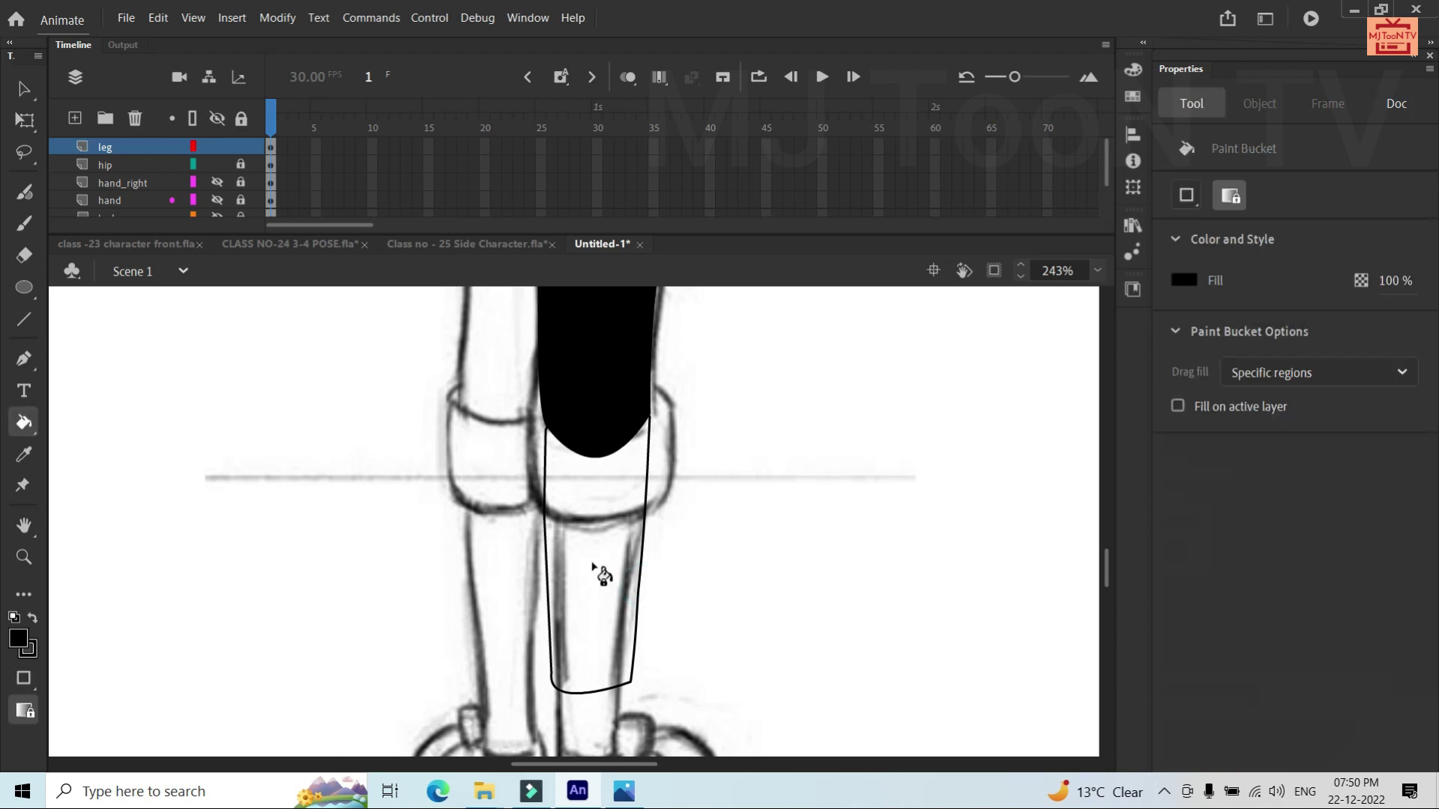
{"action": "left_click", "coordinate": [592, 565]}
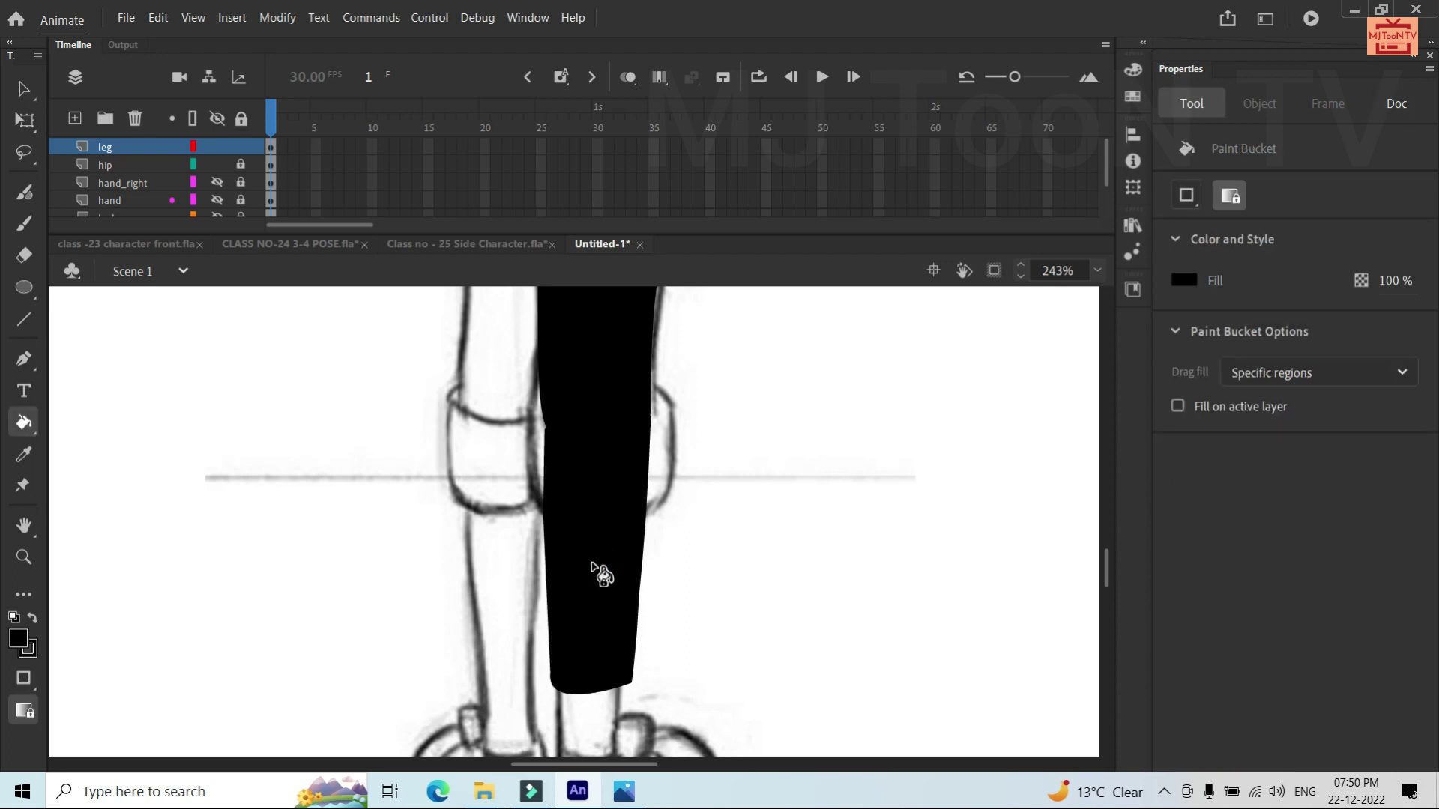
Convert the filled lower leg with its outline to a graphic symbol named leg 2
{"action": "key", "text": "v"}
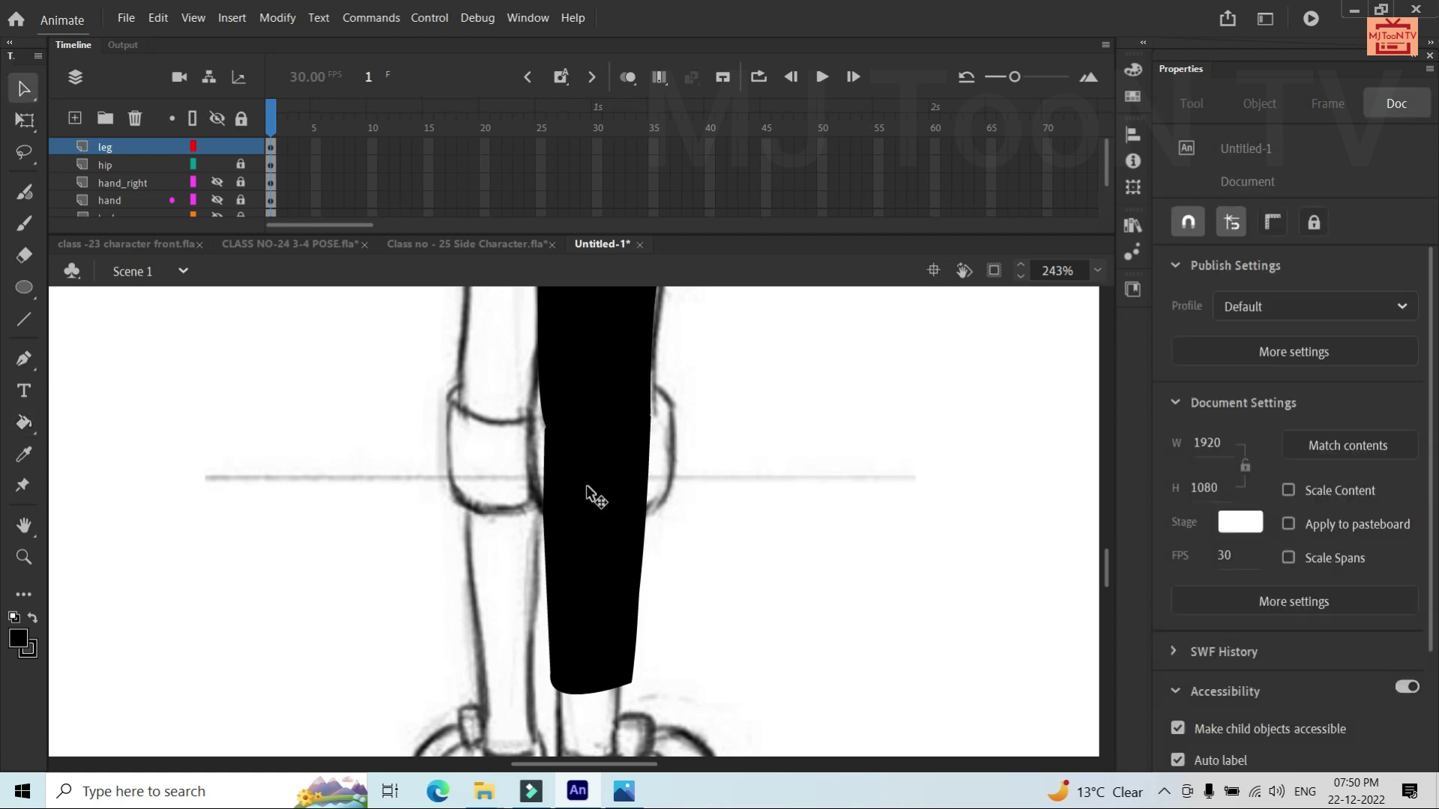
{"action": "left_click", "coordinate": [587, 486]}
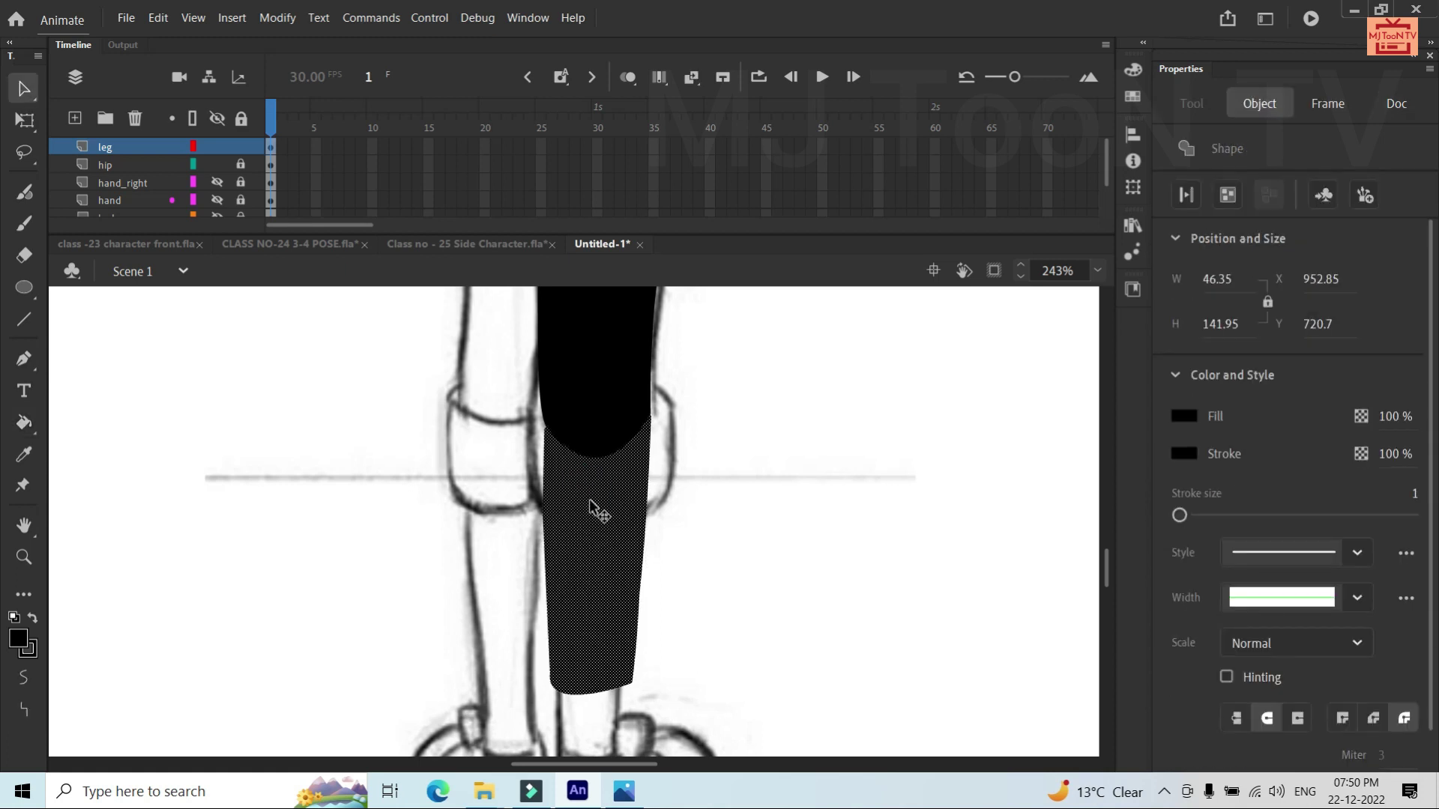
{"action": "key", "text": "F8"}
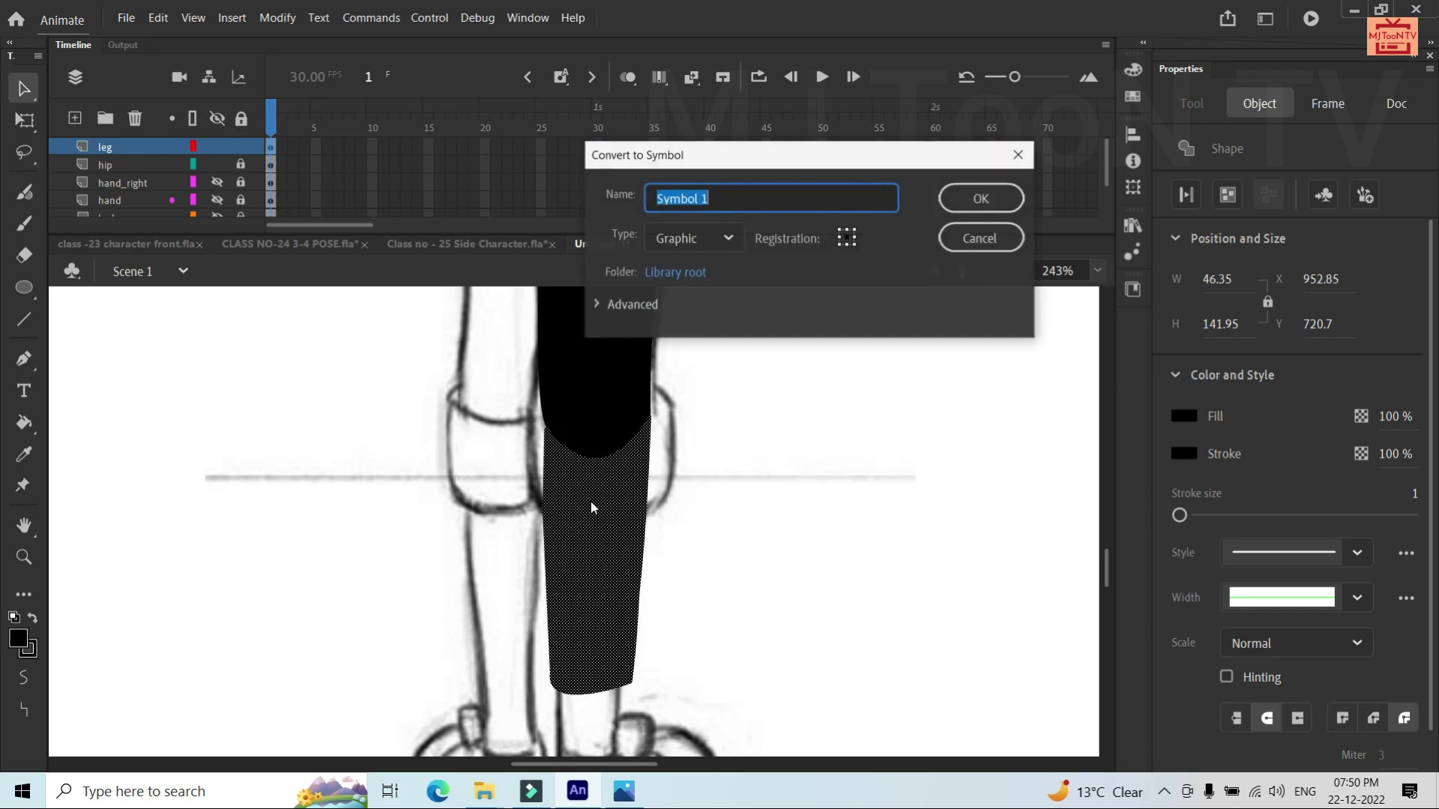
{"action": "key", "text": "BackSpace"}
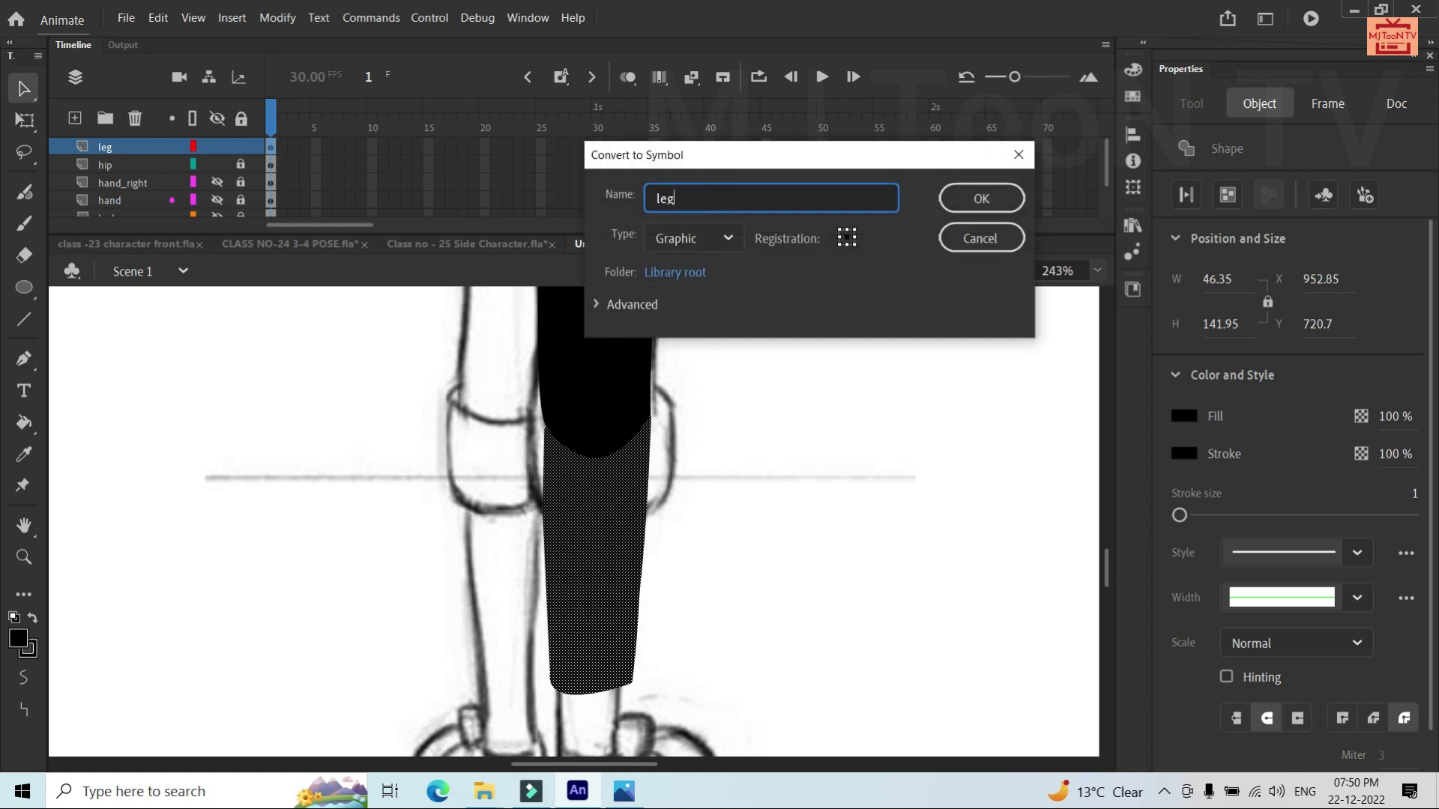
{"action": "key", "text": "Return"}
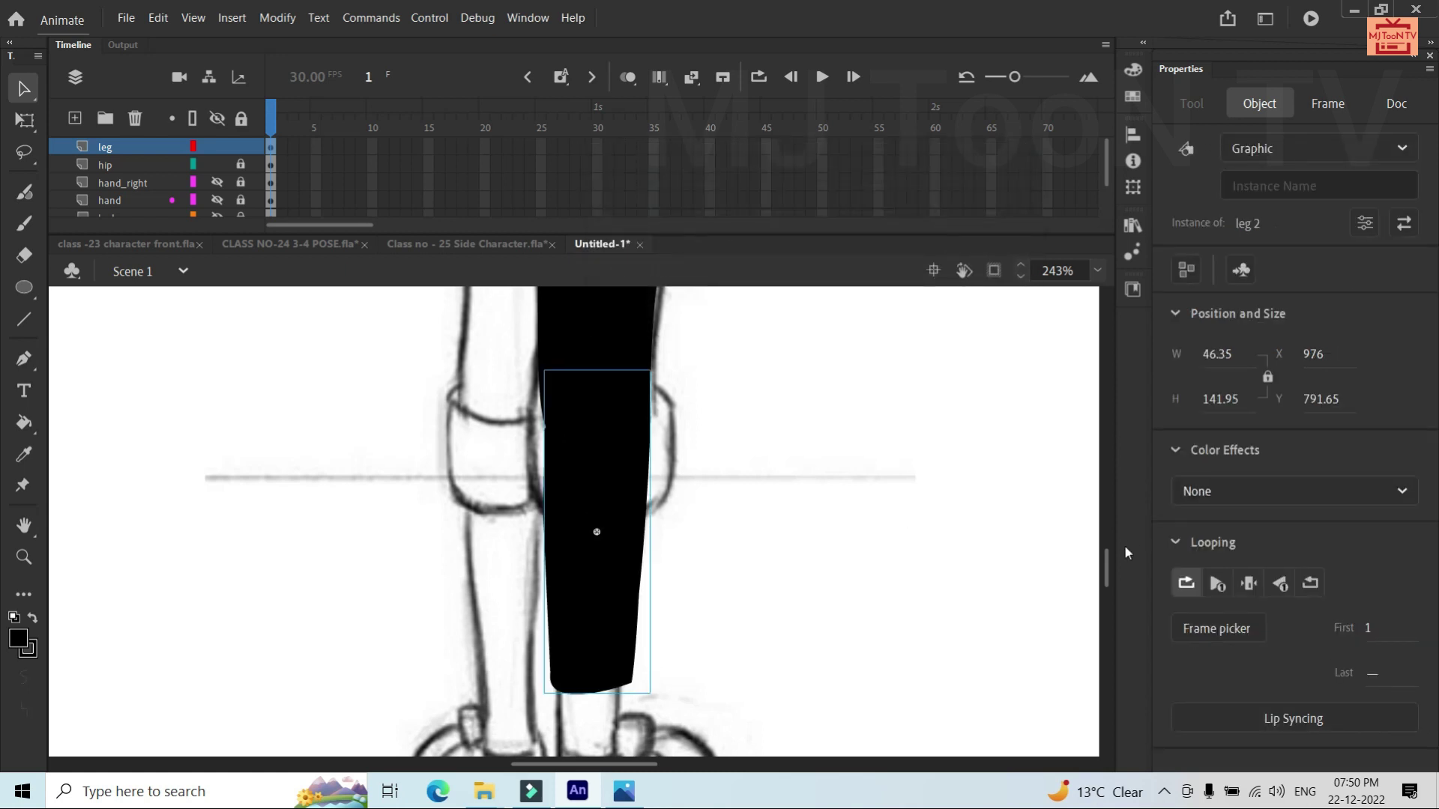
Draw the ankle's outer side and curved bottom edge above the right-hand shoe with the Pen tool
{"action": "left_click_drag", "start_coordinate": [1112, 559], "coordinate": [1111, 574]}
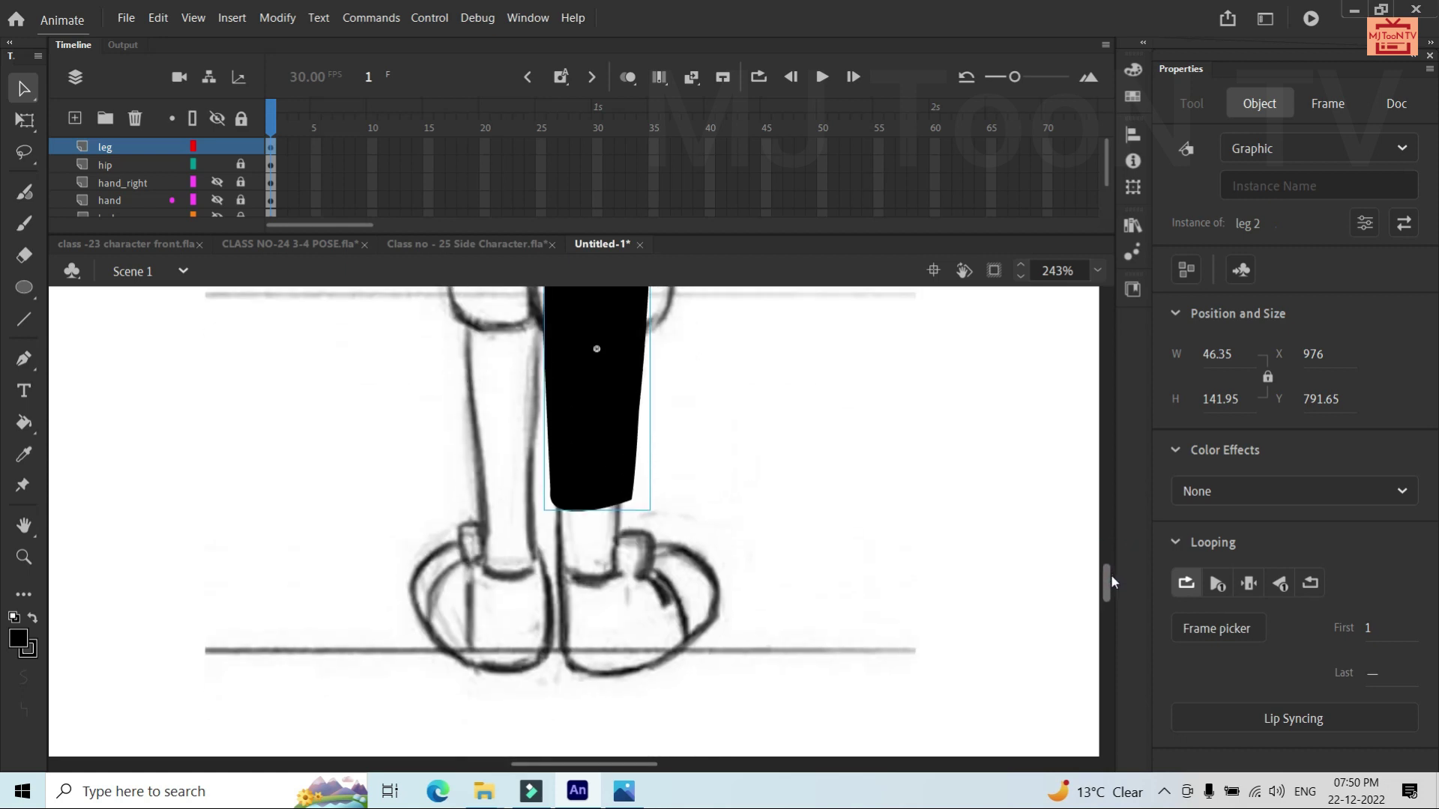
{"action": "left_click", "coordinate": [849, 516]}
{"action": "key", "text": "p"}
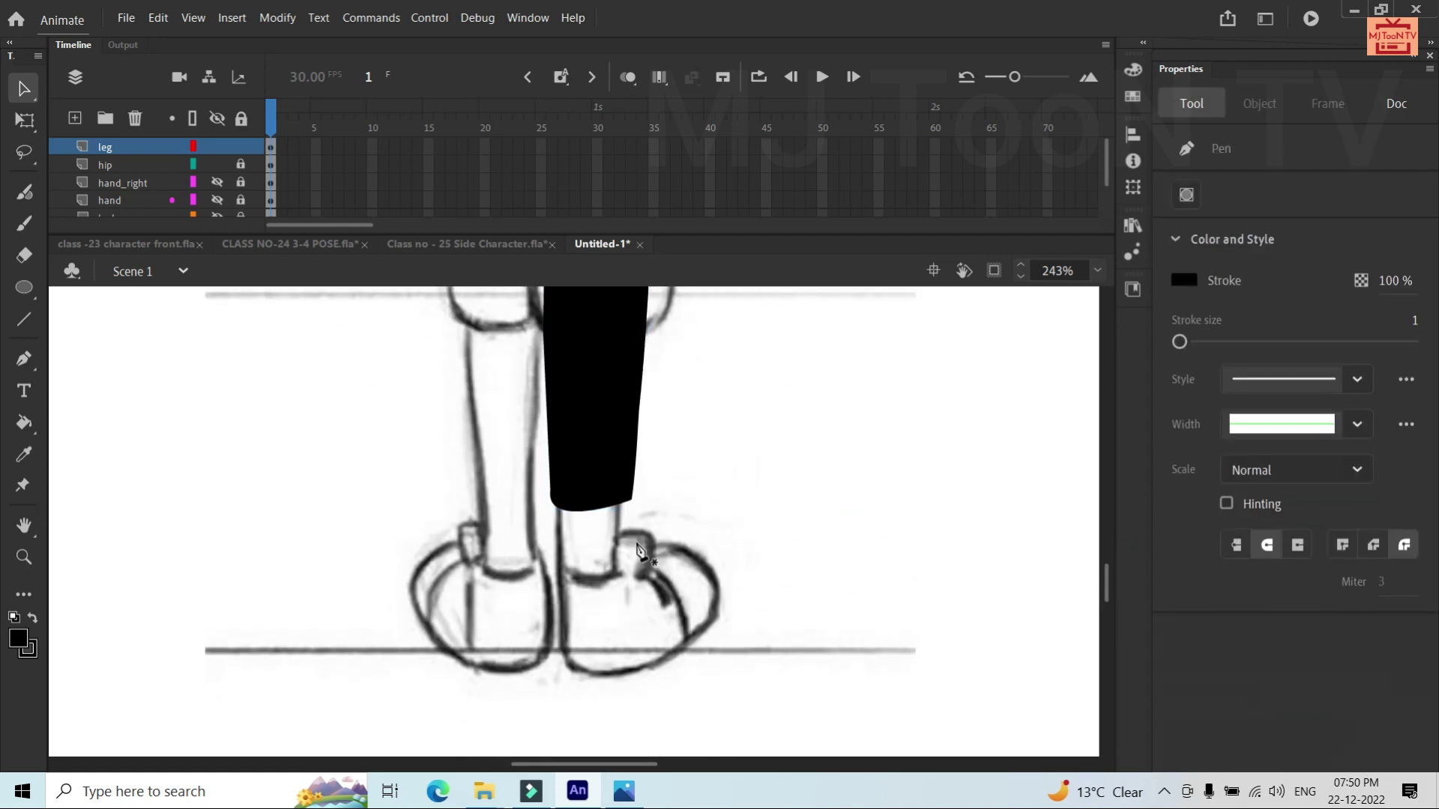
{"action": "left_click", "coordinate": [619, 509]}
{"action": "left_click_drag", "start_coordinate": [615, 571], "coordinate": [559, 555]}
{"action": "left_click", "coordinate": [614, 571]}
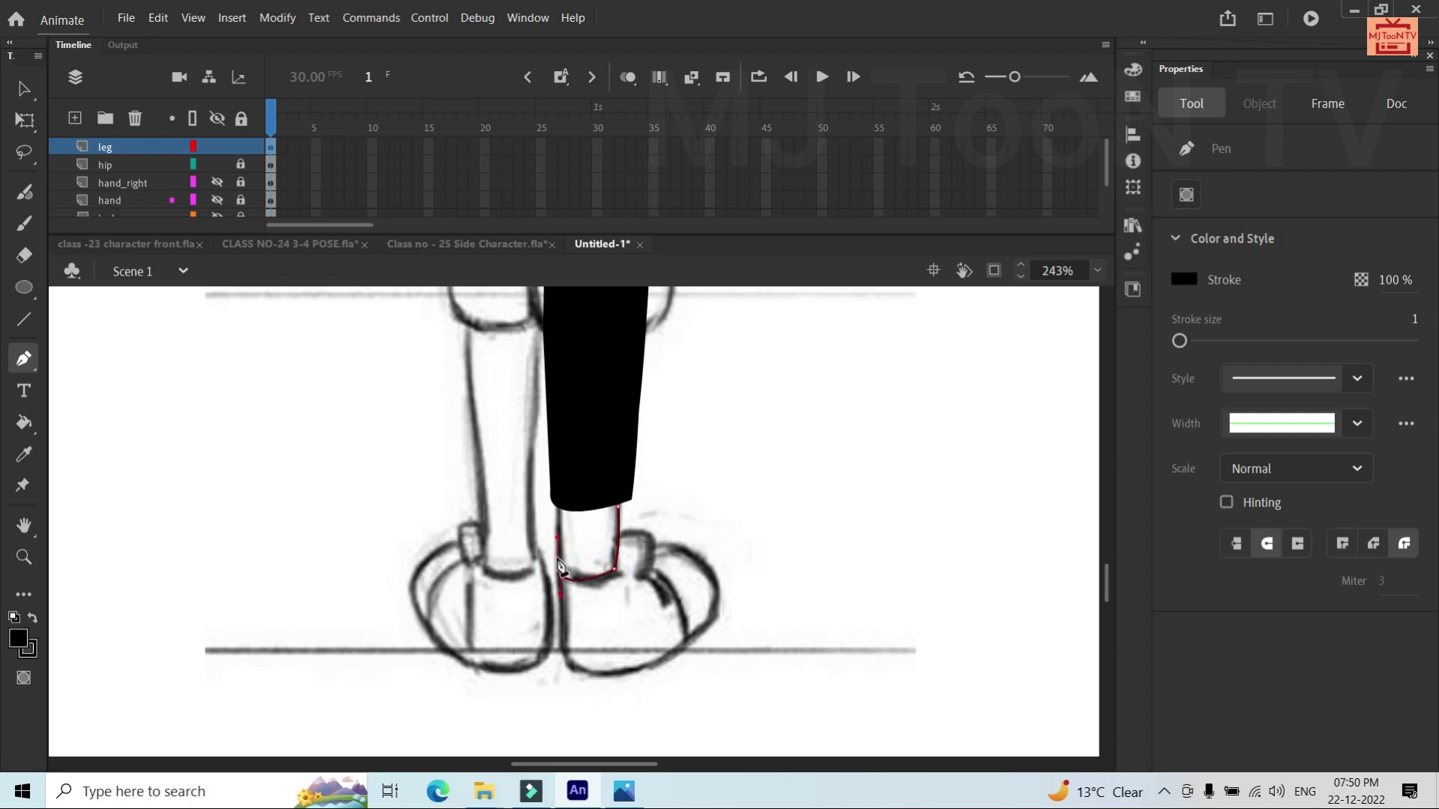
{"action": "left_click", "coordinate": [559, 571]}
Continue the ankle outline up its inner side and close it with a curve hidden behind the lower leg
{"action": "left_click", "coordinate": [562, 493]}
{"action": "key", "text": "ctrl+z"}
{"action": "left_click", "coordinate": [559, 510]}
{"action": "left_click", "coordinate": [559, 478]}
{"action": "left_click_drag", "start_coordinate": [616, 476], "coordinate": [634, 514]}
{"action": "left_click", "coordinate": [618, 476]}
{"action": "left_click", "coordinate": [619, 506]}
{"action": "key", "text": "v"}
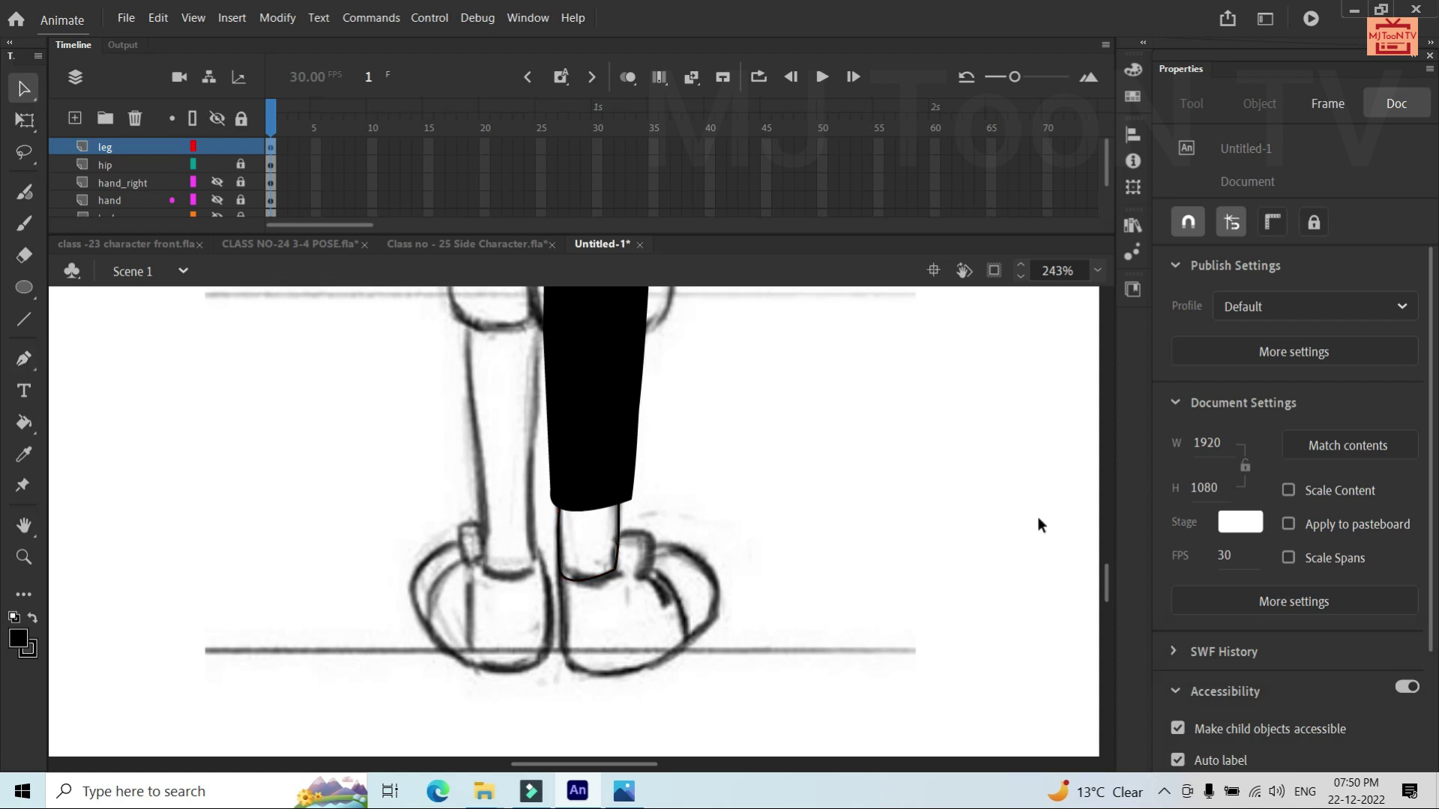
Fill the ankle shape with the skin colour sampled from the character's face
{"action": "left_click_drag", "start_coordinate": [1112, 582], "coordinate": [1101, 484]}
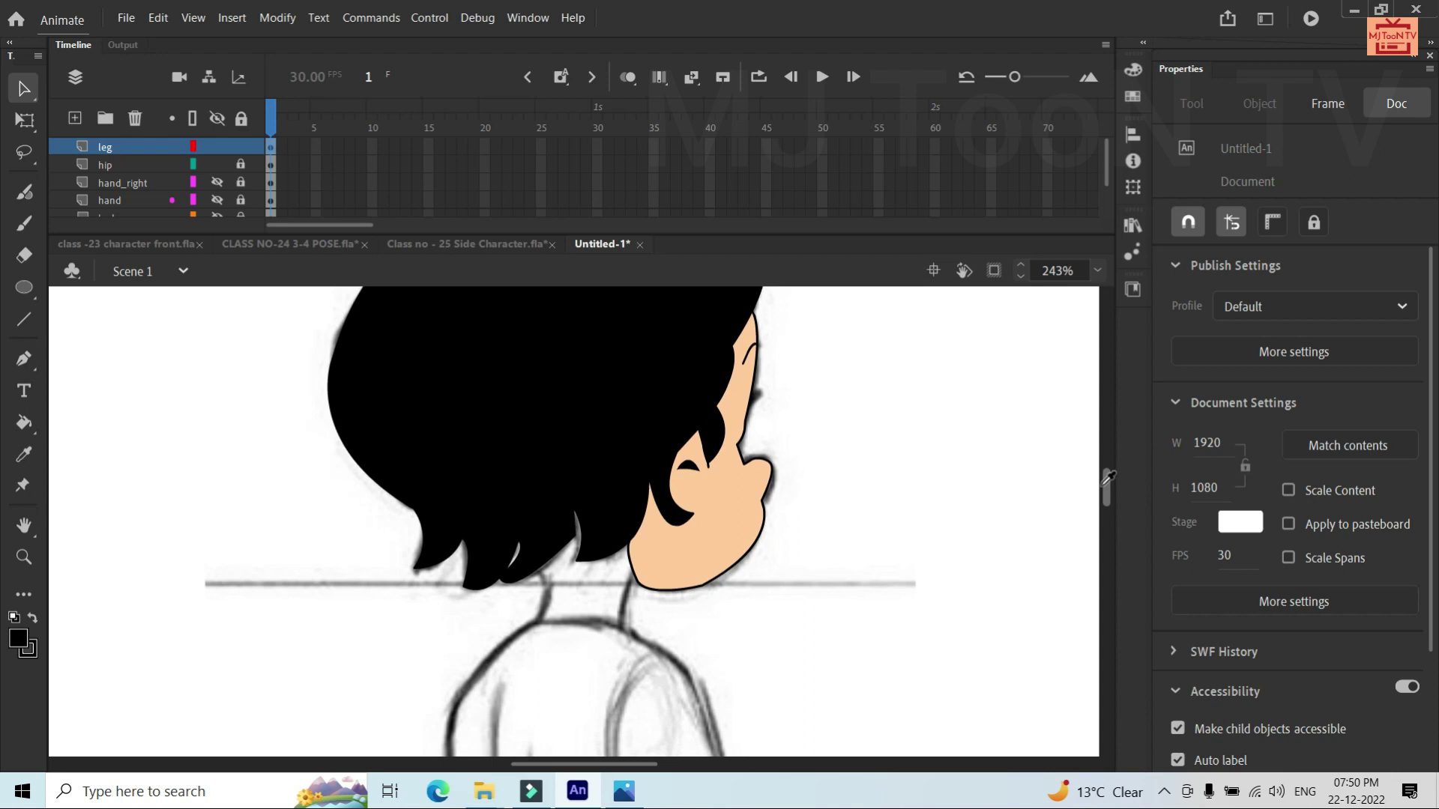
{"action": "key", "text": "i"}
{"action": "left_click", "coordinate": [735, 509]}
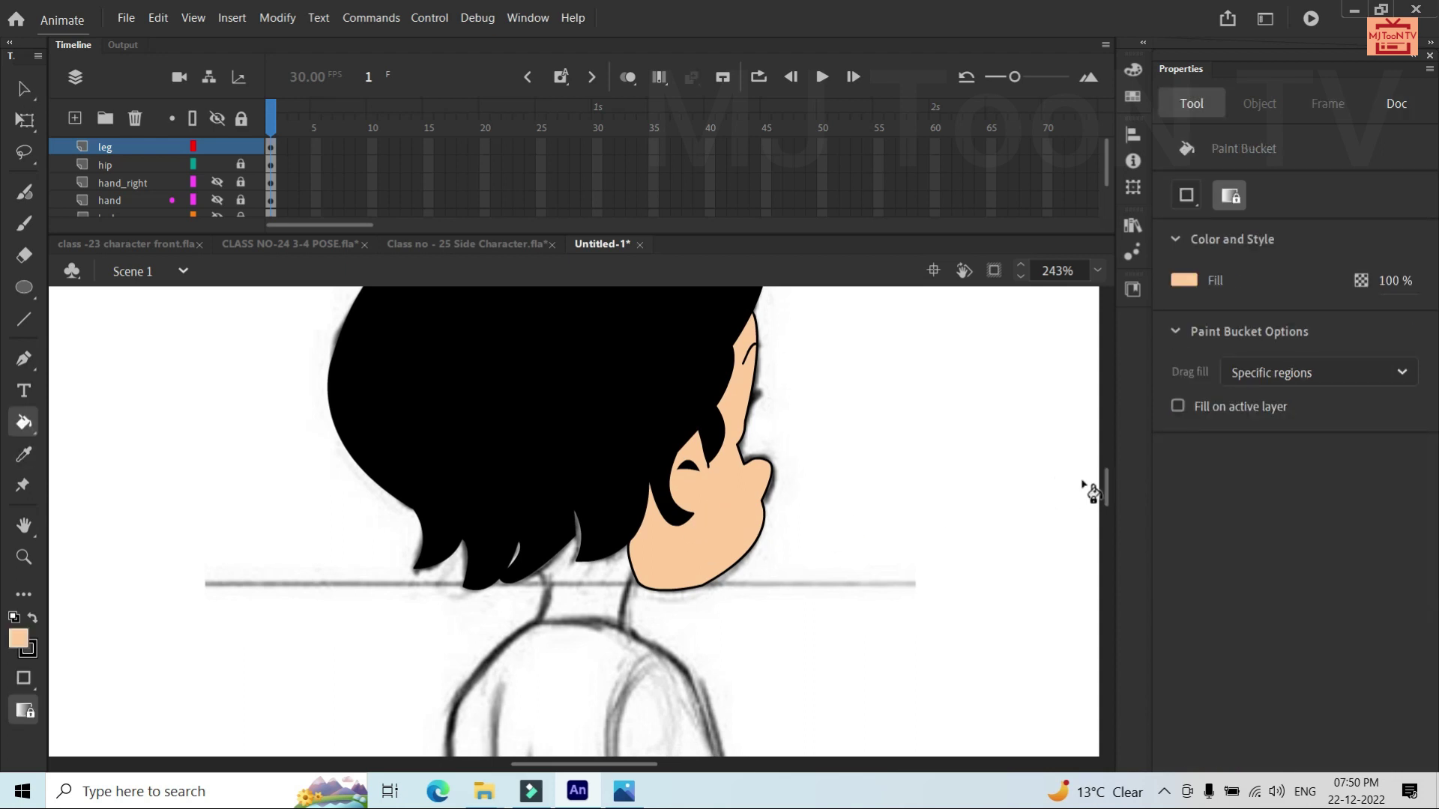
{"action": "left_click_drag", "start_coordinate": [1105, 492], "coordinate": [1116, 586]}
{"action": "left_click", "coordinate": [580, 497]}
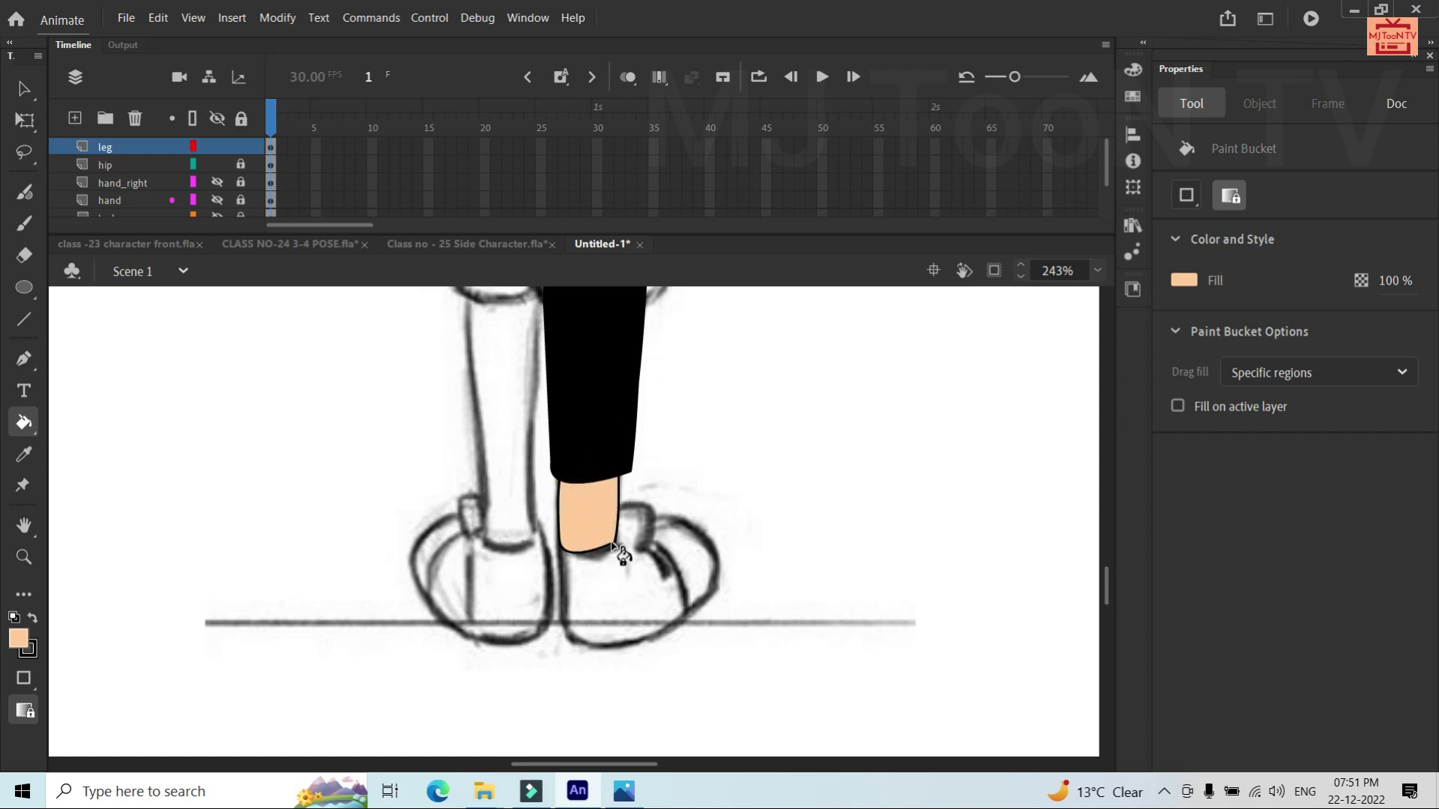
{"action": "left_click", "coordinate": [590, 457]}
{"action": "key", "text": "v"}
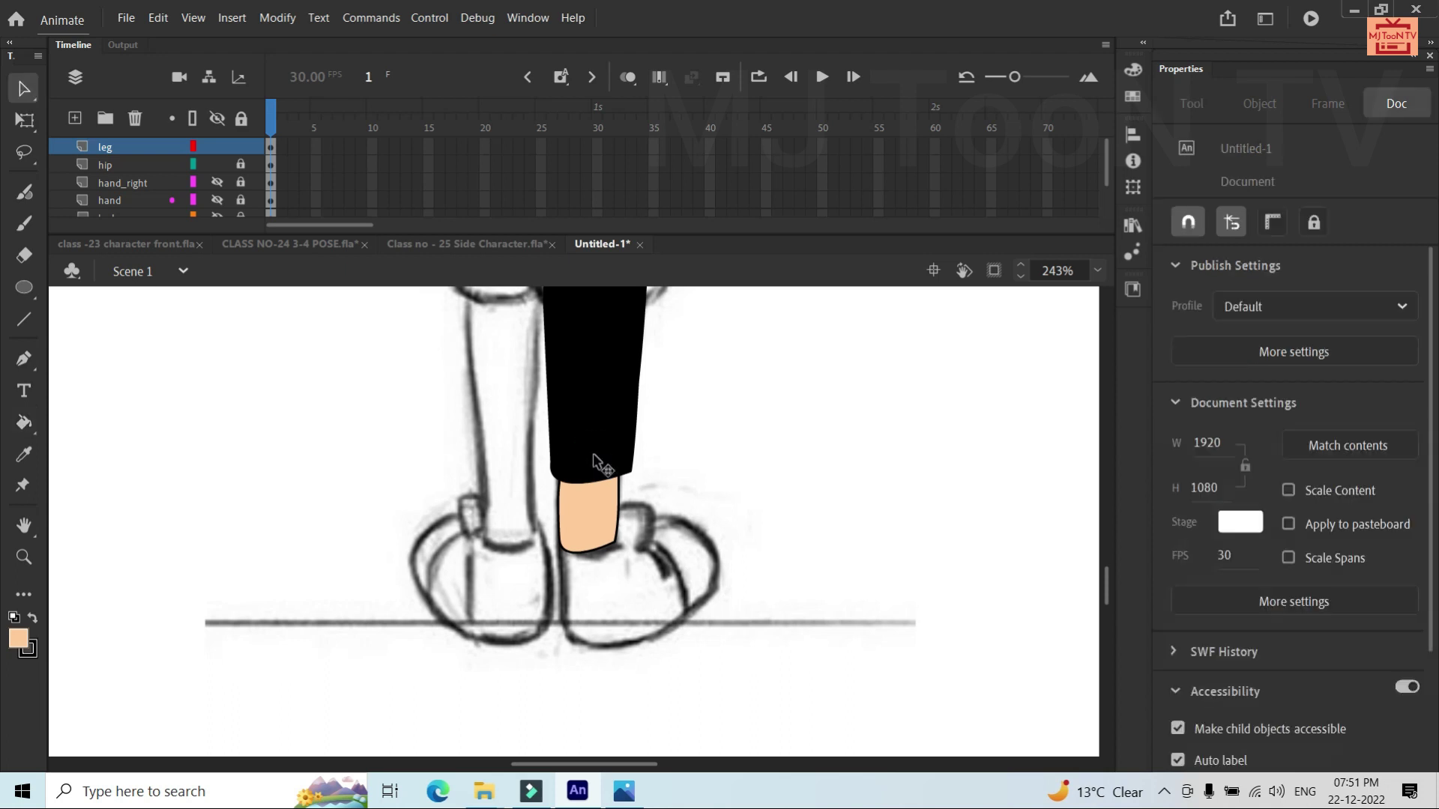
{"action": "left_click", "coordinate": [605, 503]}
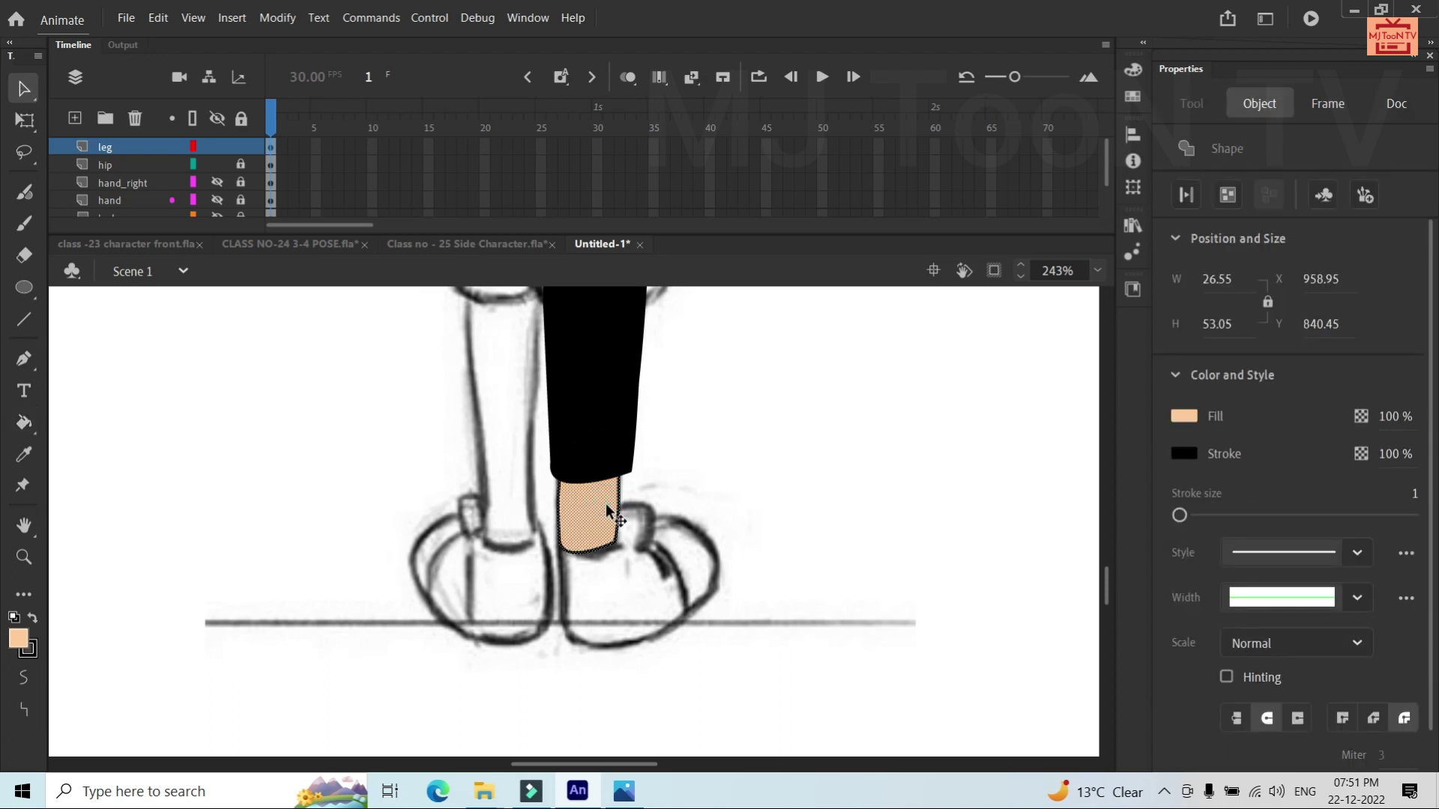
{"action": "left_click", "coordinate": [715, 478]}
{"action": "left_click", "coordinate": [595, 504]}
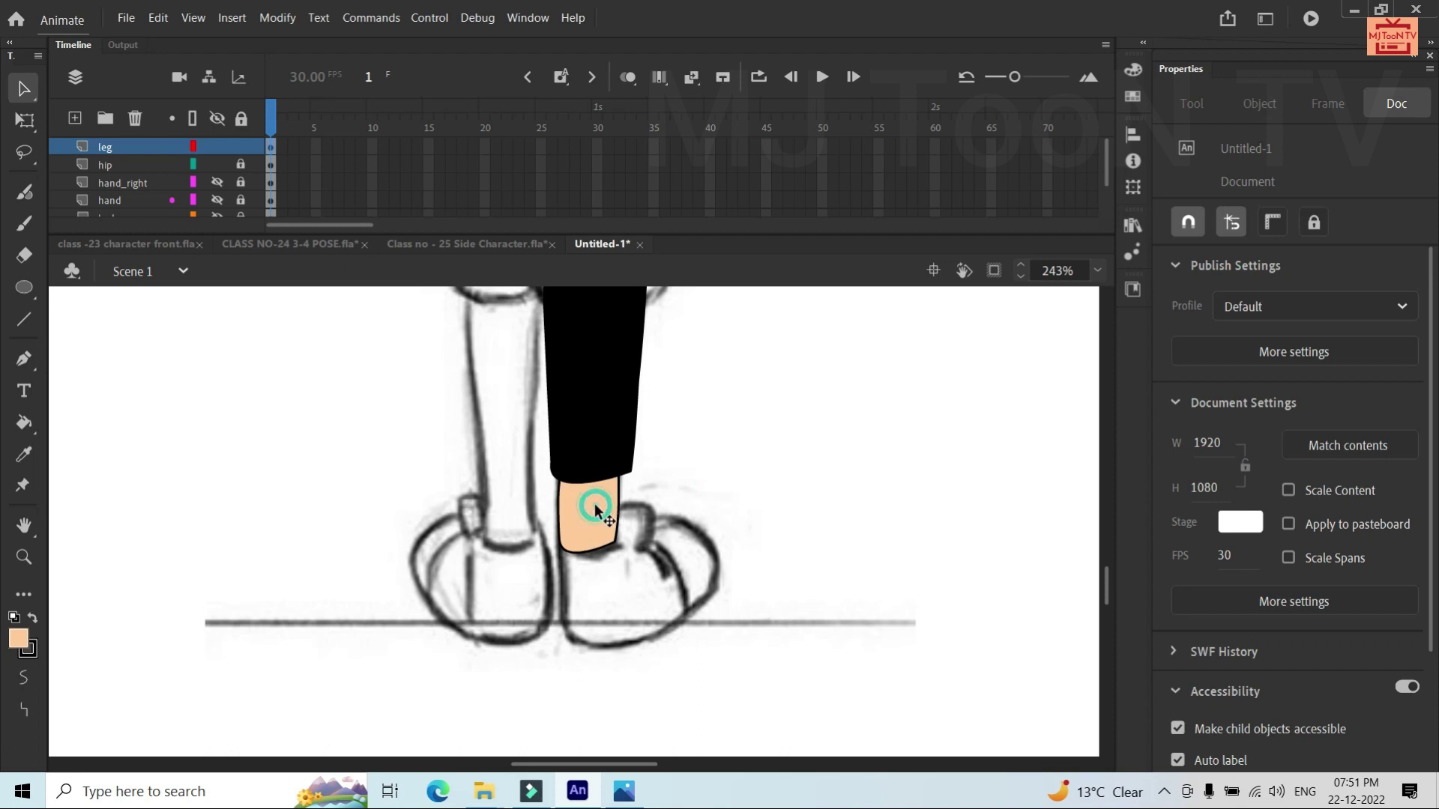
{"action": "double_click", "coordinate": [595, 502]}
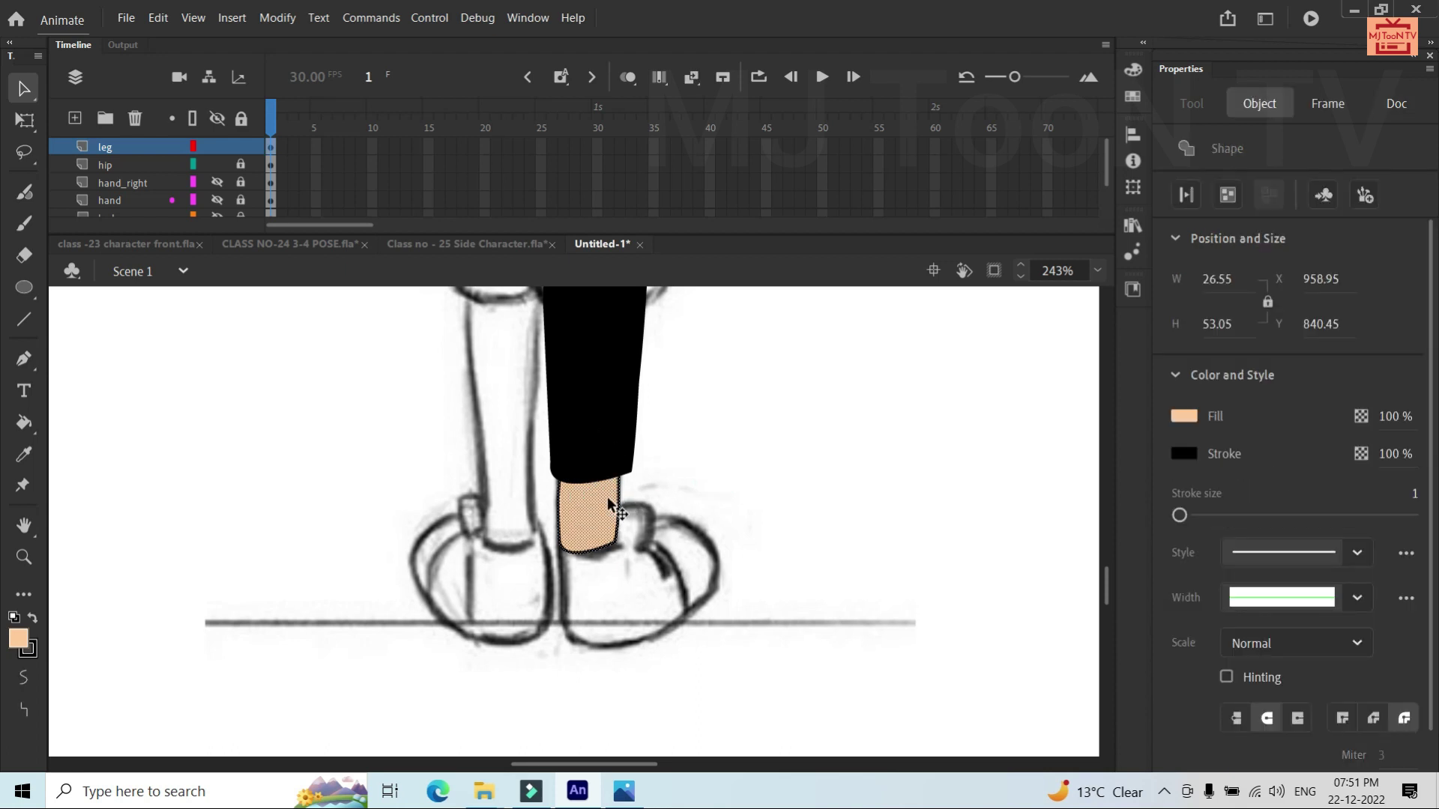
{"action": "left_click_drag", "start_coordinate": [608, 498], "coordinate": [721, 476]}
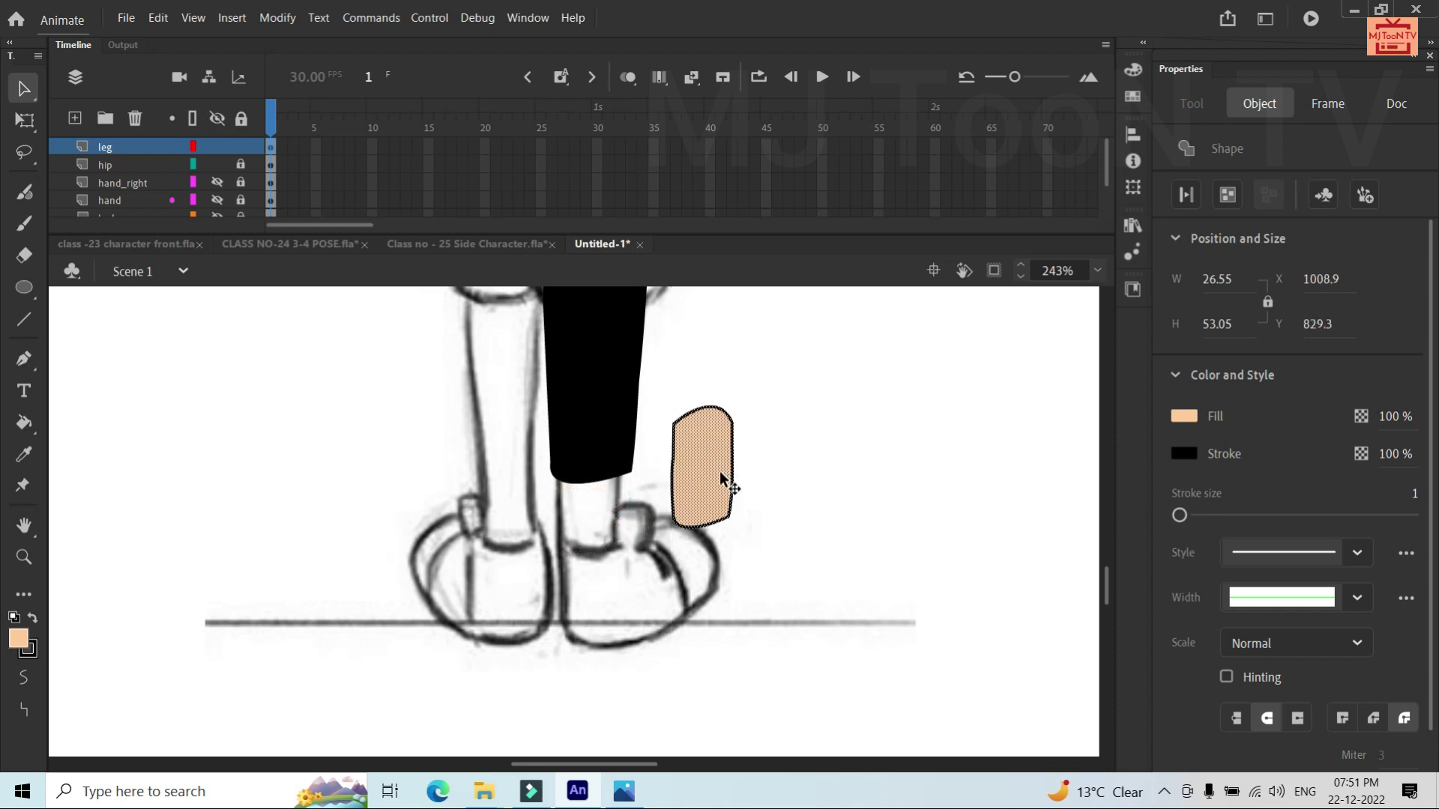
{"action": "key", "text": "ctrl+z"}
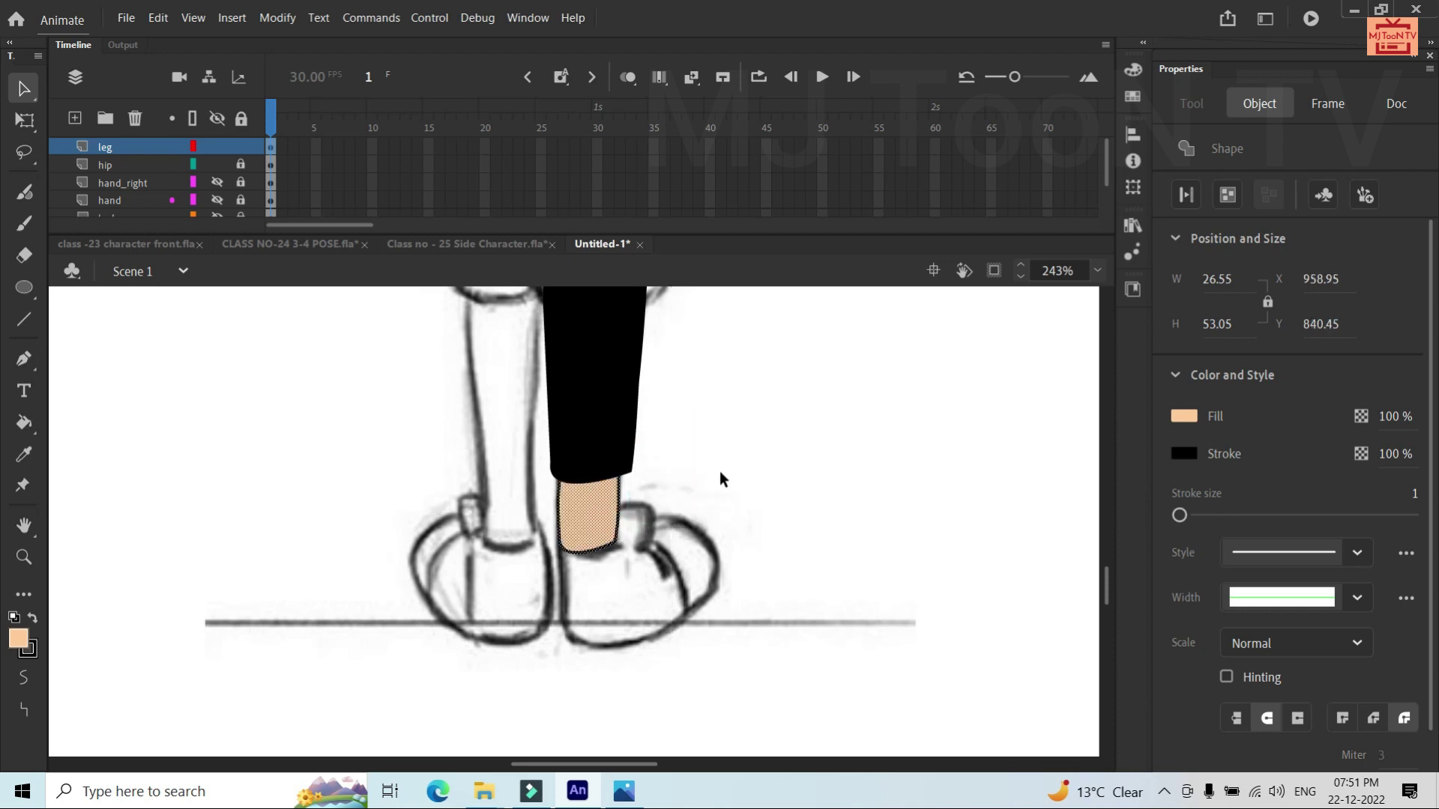
{"action": "left_click", "coordinate": [773, 491]}
{"action": "key", "text": "p"}
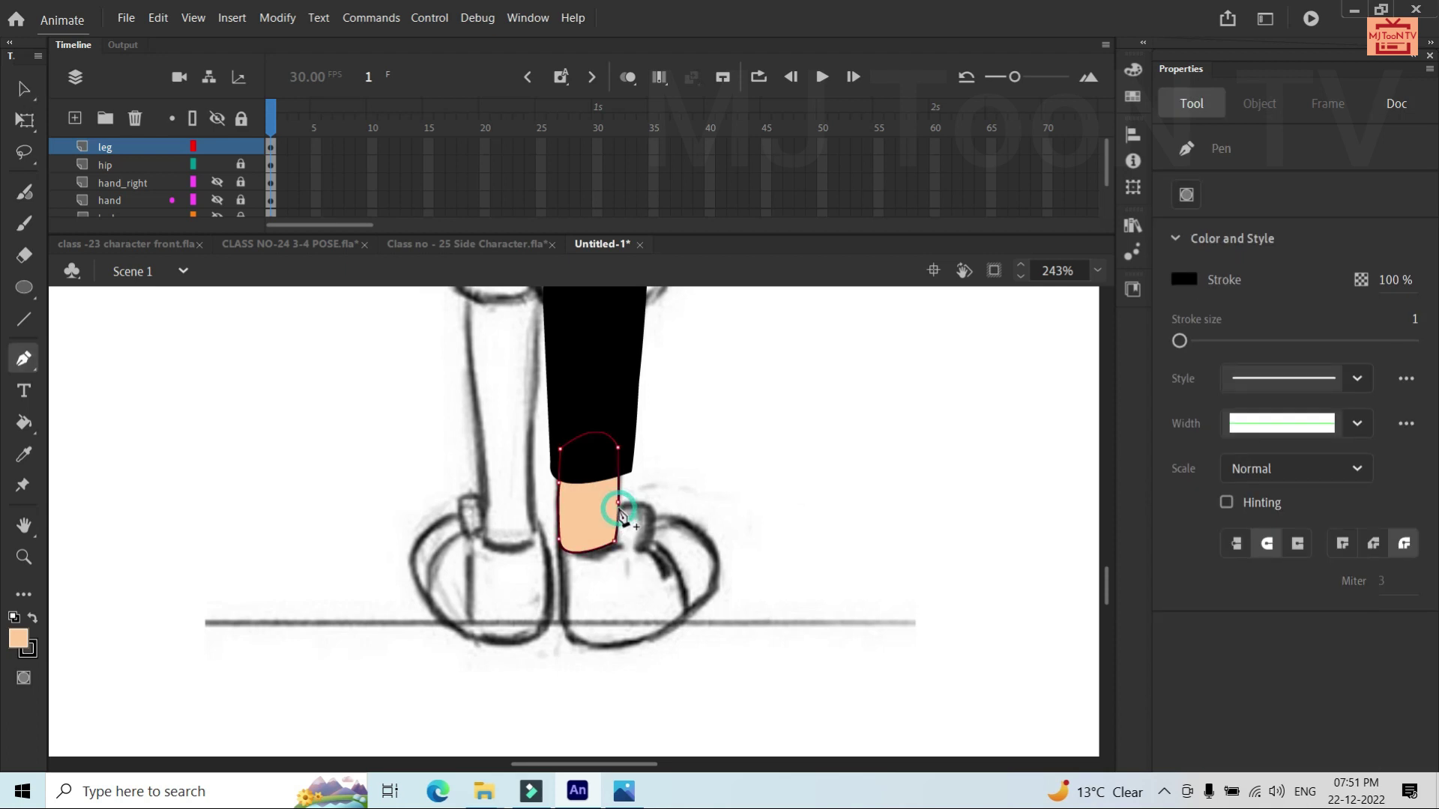
{"action": "left_click", "coordinate": [618, 510]}
{"action": "left_click_drag", "start_coordinate": [646, 498], "coordinate": [658, 522]}
{"action": "key", "text": "ctrl+z"}
{"action": "left_click", "coordinate": [618, 509]}
{"action": "left_click", "coordinate": [649, 511]}
{"action": "double_click", "coordinate": [660, 555]}
{"action": "key", "text": "ctrl+z"}
{"action": "key", "text": "v"}
Trace the shoe's raised tab from the ankle's outer side, over its curved top and down to its lower corner
{"action": "key", "text": "p"}
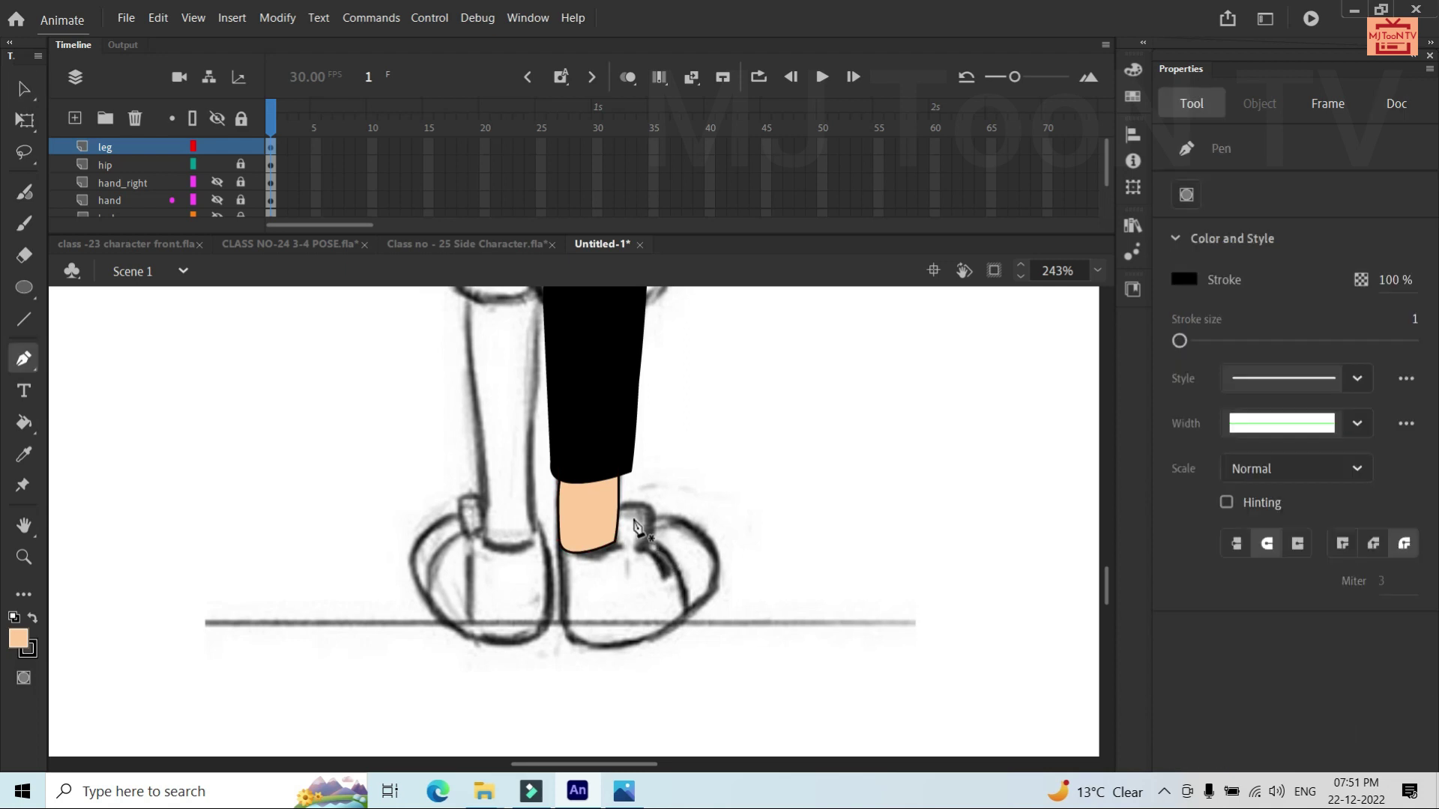
{"action": "left_click", "coordinate": [619, 511]}
{"action": "left_click", "coordinate": [619, 509]}
{"action": "left_click_drag", "start_coordinate": [652, 516], "coordinate": [662, 547]}
{"action": "left_click", "coordinate": [651, 517]}
{"action": "left_click", "coordinate": [638, 554]}
{"action": "left_click_drag", "start_coordinate": [638, 554], "coordinate": [646, 548]}
Trace the shoe's inner seam curve down to the sole and its rounded outer edge back up towards the tab
{"action": "left_click_drag", "start_coordinate": [689, 609], "coordinate": [723, 702]}
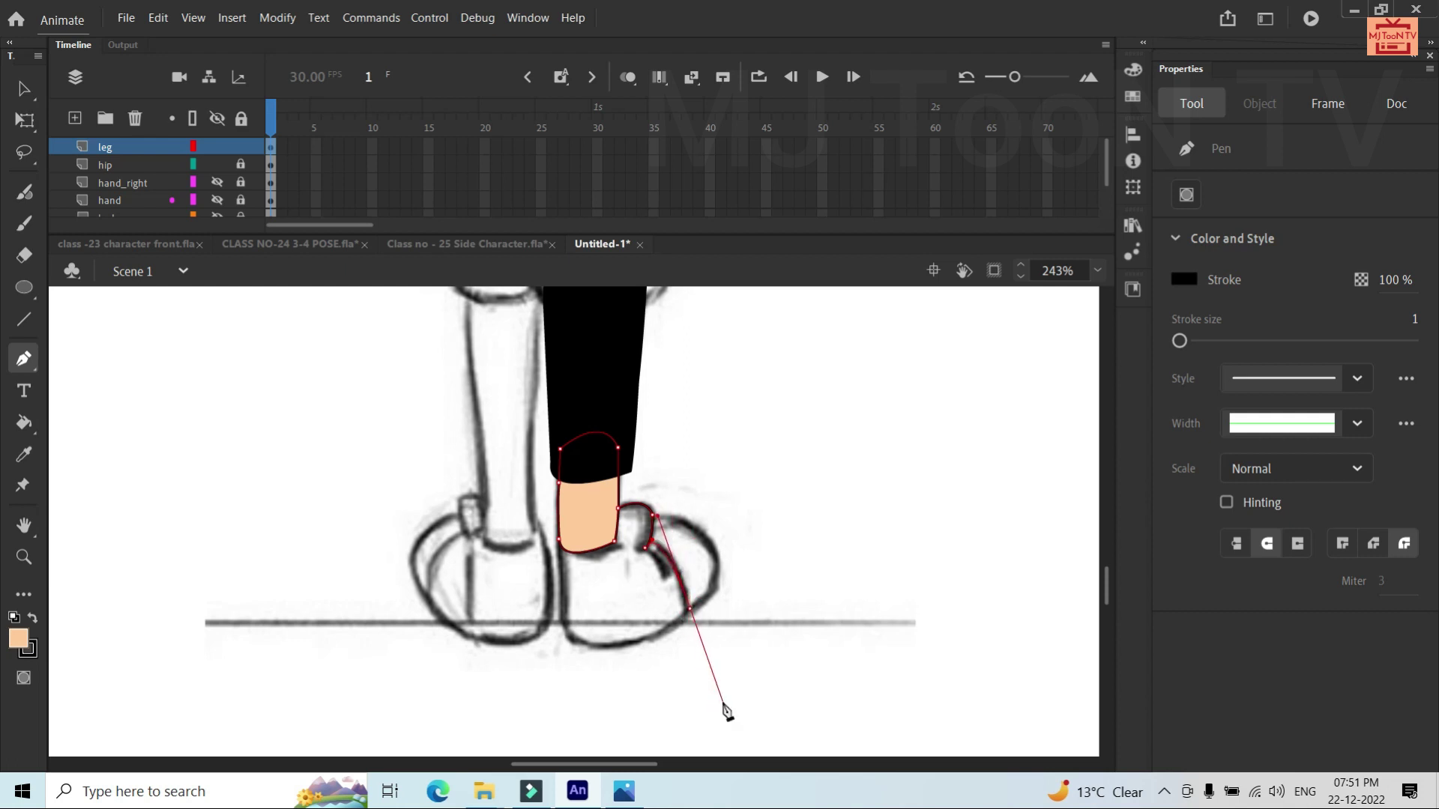
{"action": "left_click", "coordinate": [689, 609]}
{"action": "left_click_drag", "start_coordinate": [673, 517], "coordinate": [582, 469]}
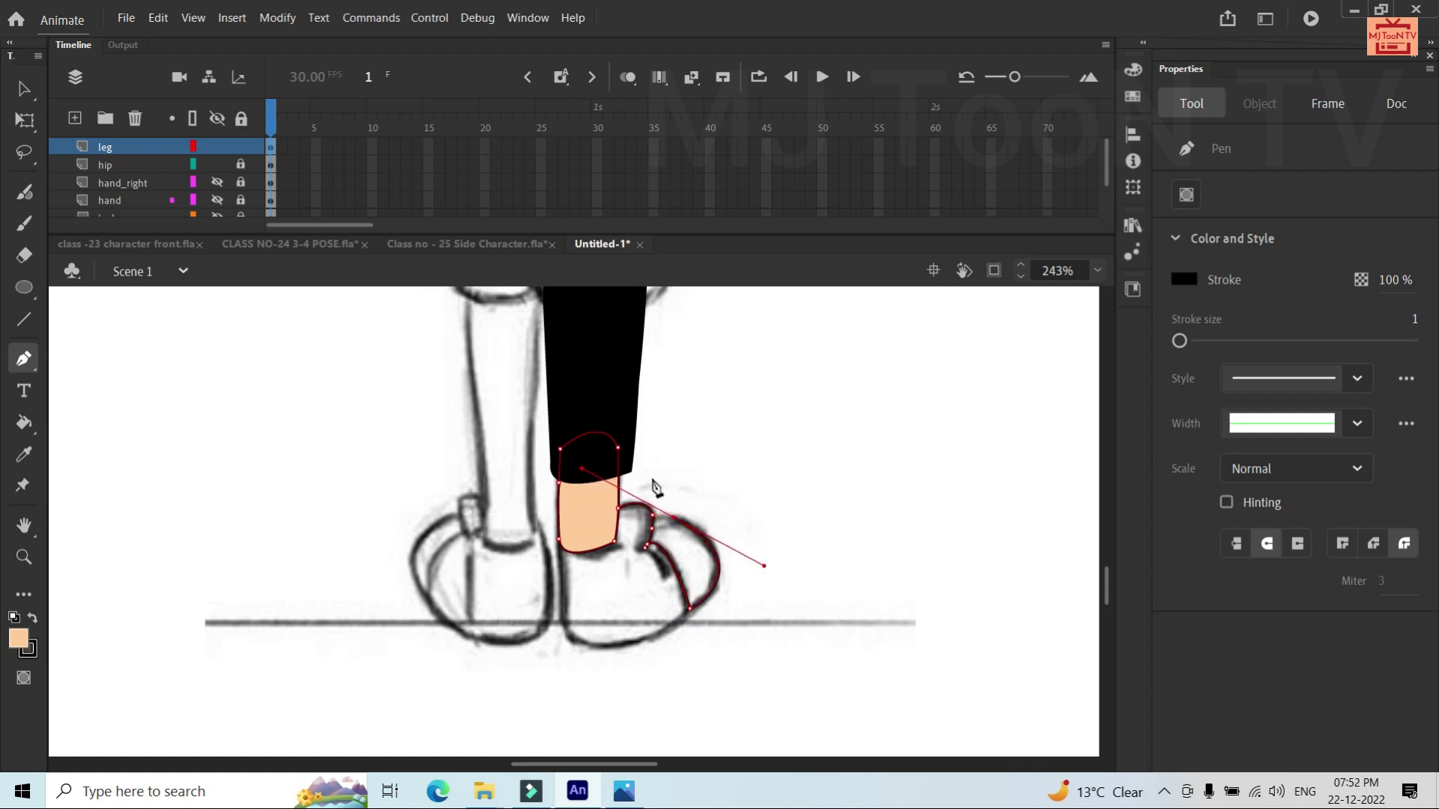
{"action": "left_click", "coordinate": [674, 518]}
{"action": "key", "text": "Escape"}
{"action": "key", "text": "v"}
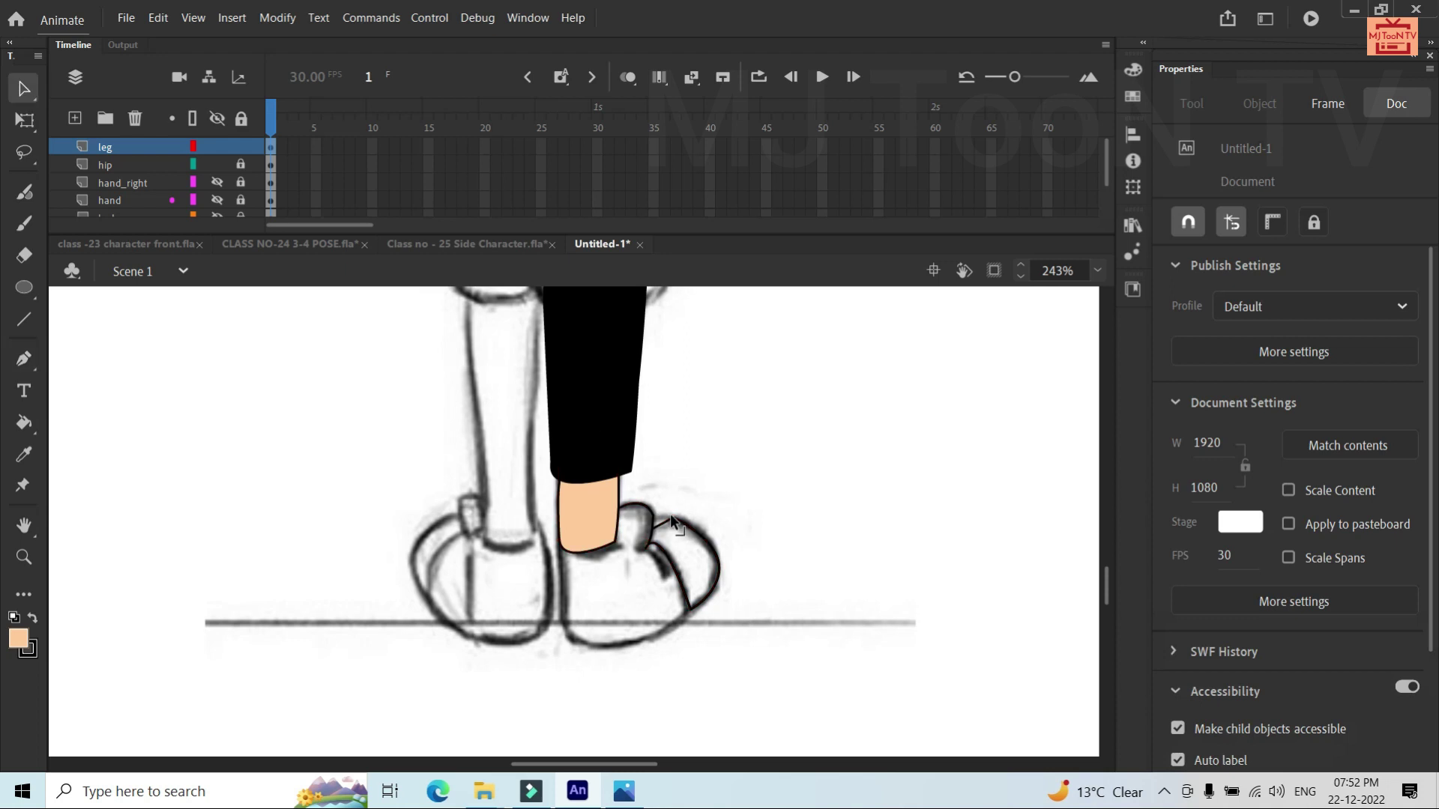
Reshape the shoe's upper outer edge so its loose line ends join into one smooth curve from the tab
{"action": "left_click", "coordinate": [673, 525]}
{"action": "left_click_drag", "start_coordinate": [675, 528], "coordinate": [679, 517]}
{"action": "left_click_drag", "start_coordinate": [676, 521], "coordinate": [691, 533]}
{"action": "left_click_drag", "start_coordinate": [695, 534], "coordinate": [706, 537]}
{"action": "scroll", "coordinate": [695, 541], "scroll_direction": "up", "scroll_amount": 4}
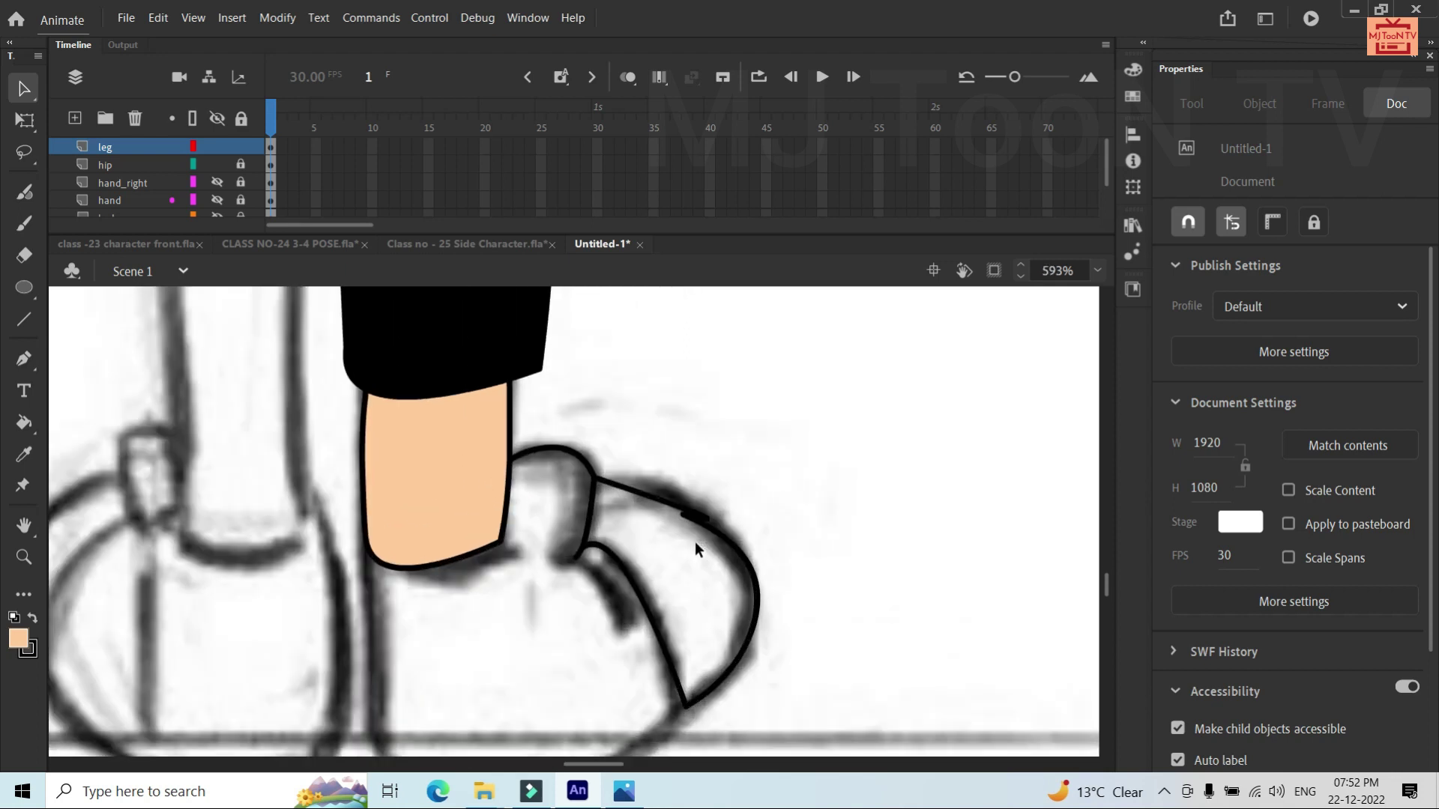
{"action": "left_click", "coordinate": [692, 522]}
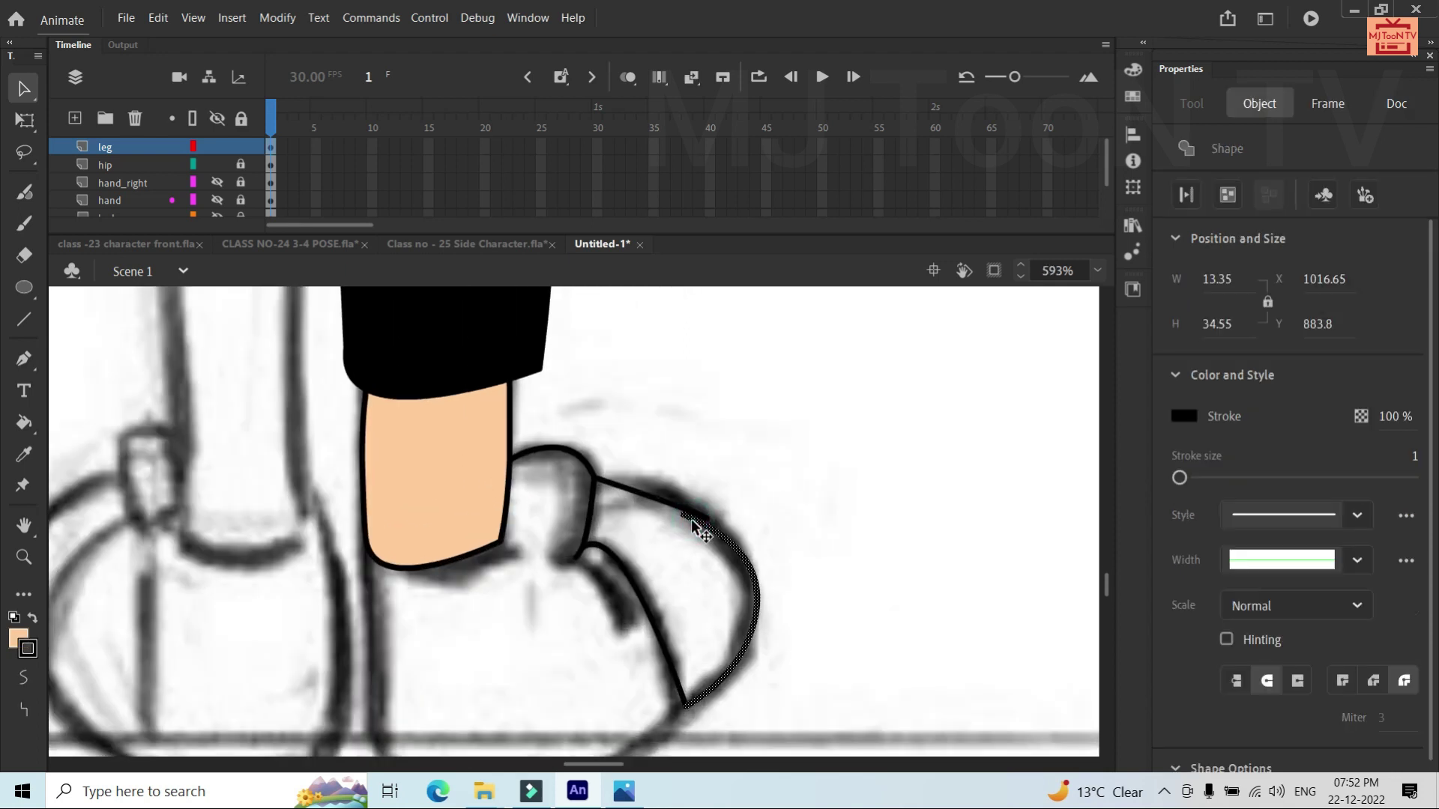
{"action": "left_click", "coordinate": [813, 501]}
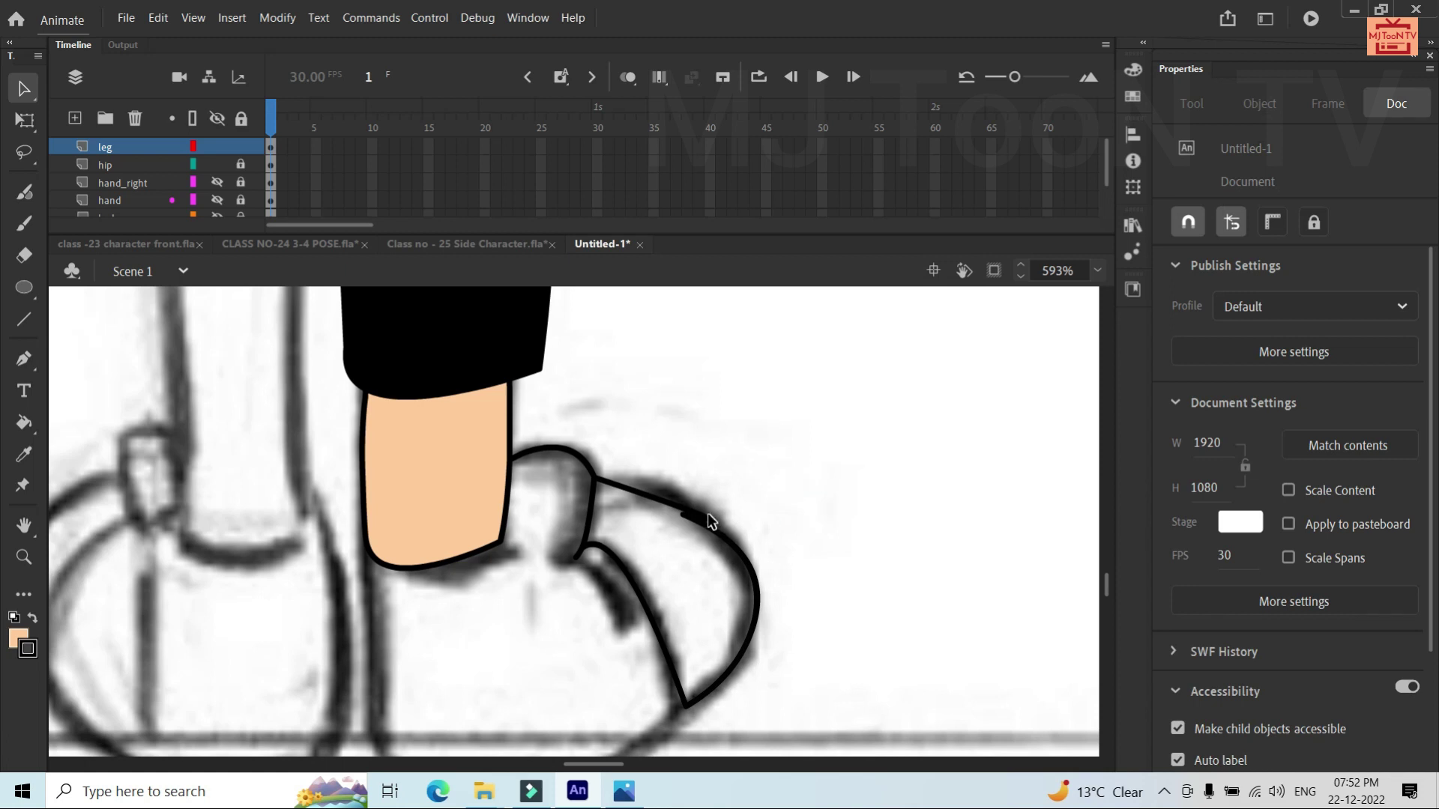
{"action": "mouse_move", "coordinate": [694, 516]}
{"action": "left_mouse_down"}
{"action": "mouse_move", "coordinate": [673, 521]}
{"action": "mouse_move", "coordinate": [703, 509]}
{"action": "left_mouse_up"}
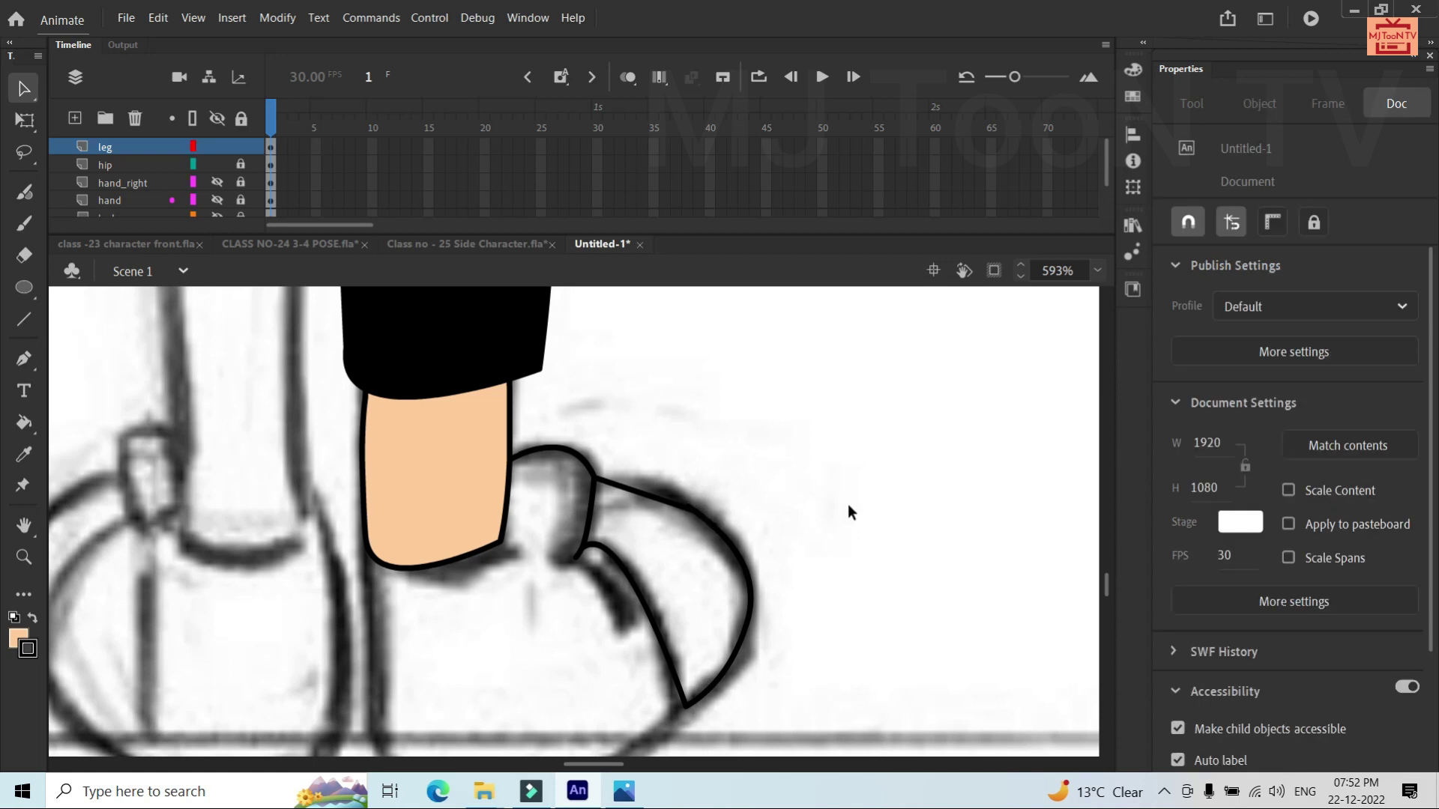
Trace the shoe's sole curve from the inner seam's lower end to the opposite corner and up its straight side to the ankle
{"action": "scroll", "coordinate": [686, 631], "scroll_direction": "down", "scroll_amount": 5}
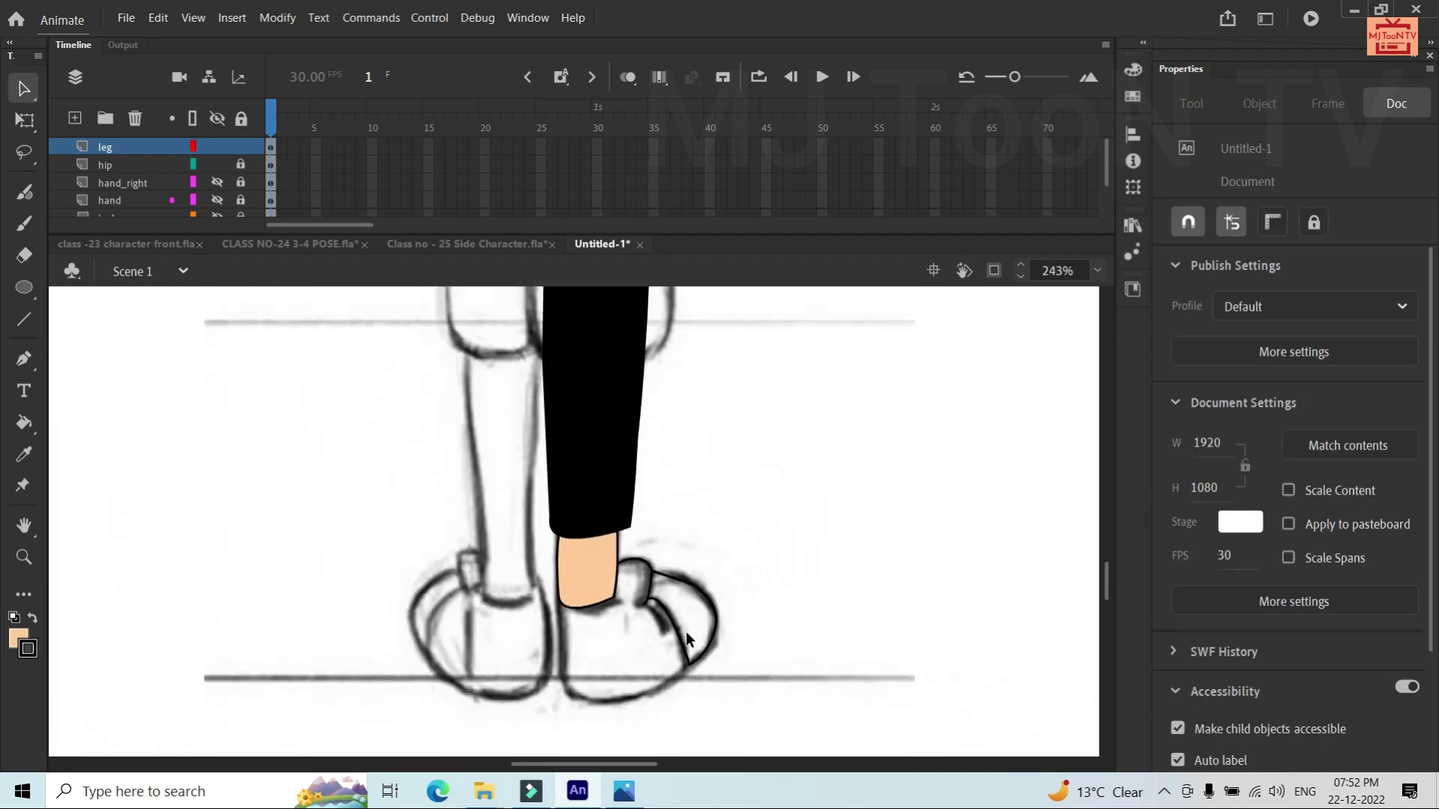
{"action": "key", "text": "p"}
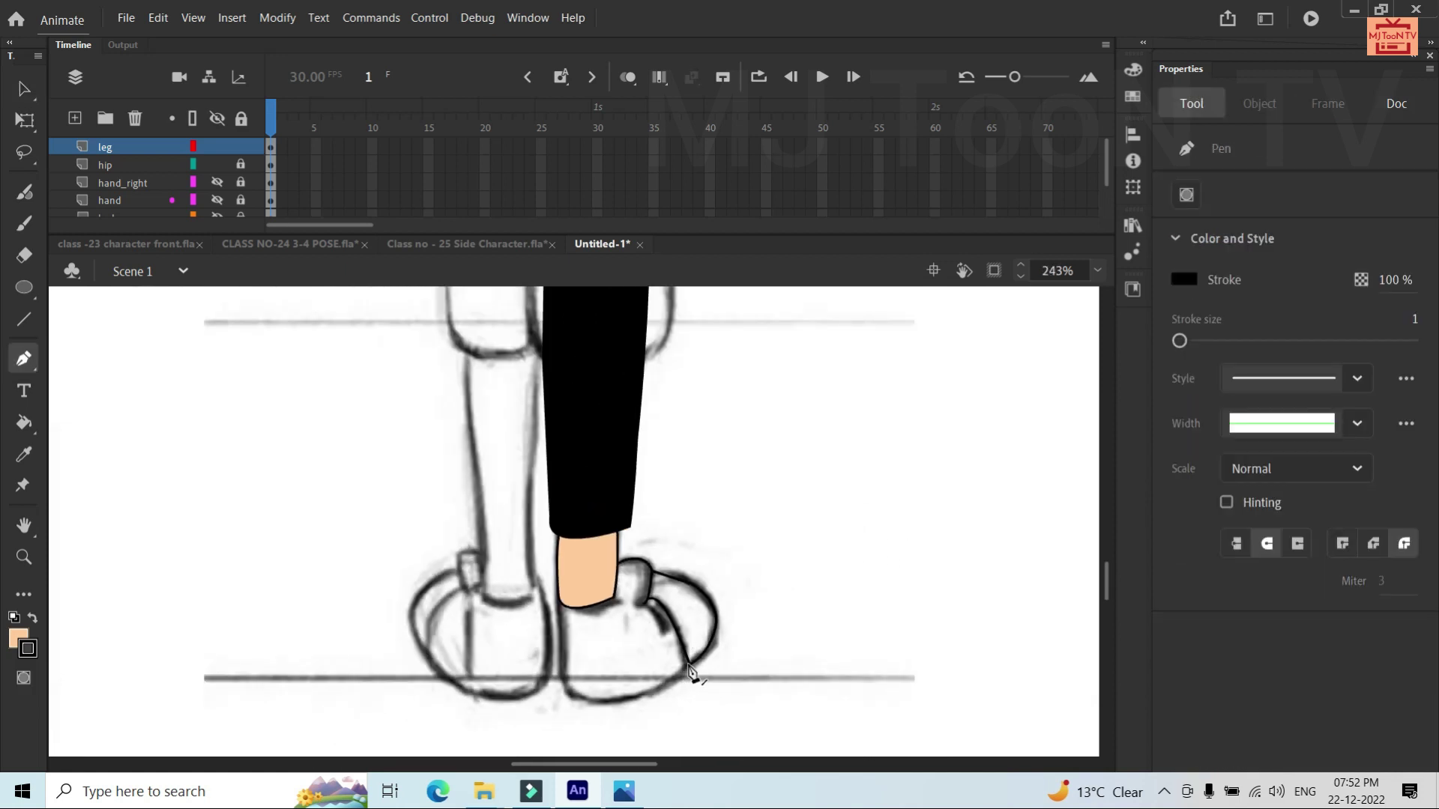
{"action": "left_click", "coordinate": [694, 673]}
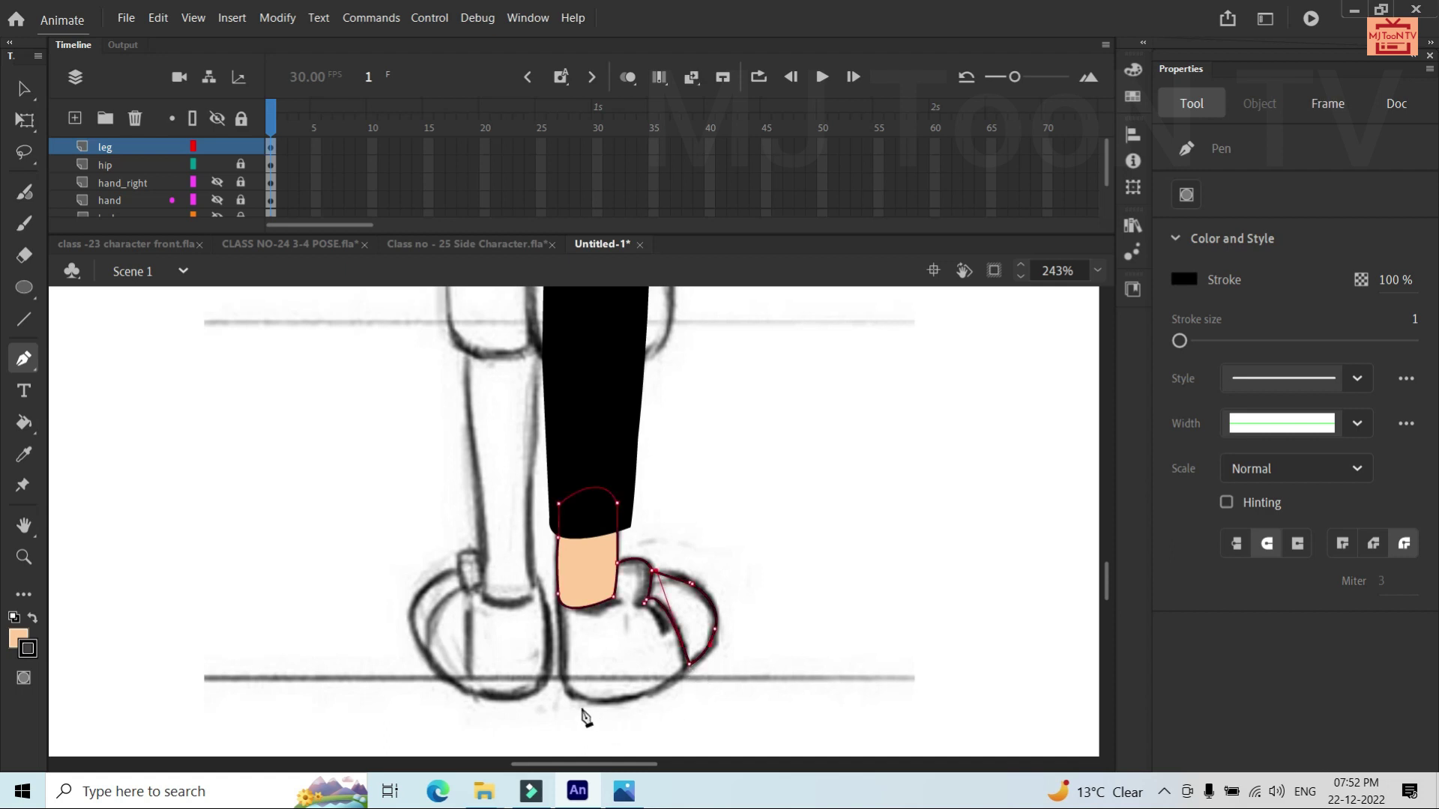
{"action": "left_click_drag", "start_coordinate": [571, 699], "coordinate": [479, 678]}
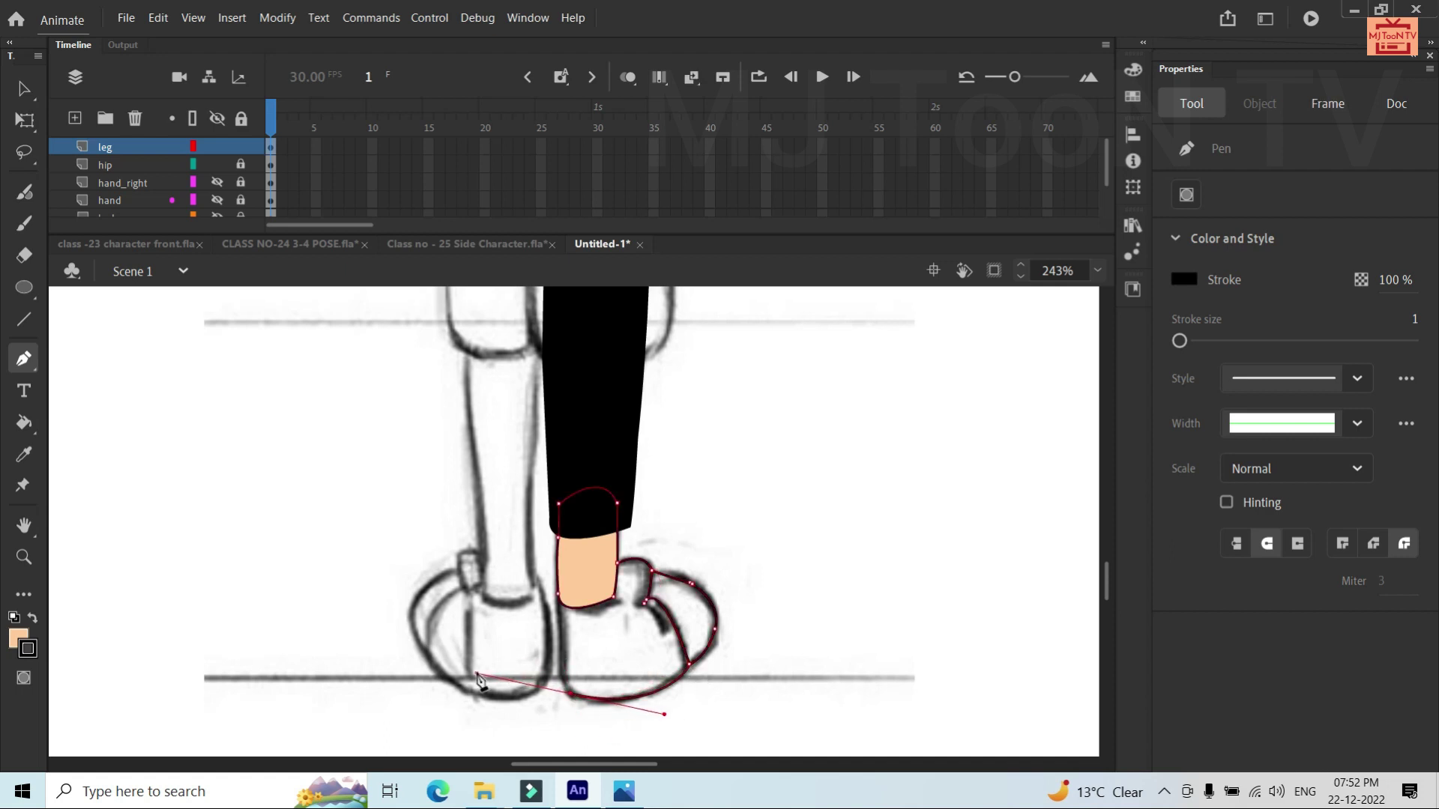
{"action": "left_click", "coordinate": [571, 696]}
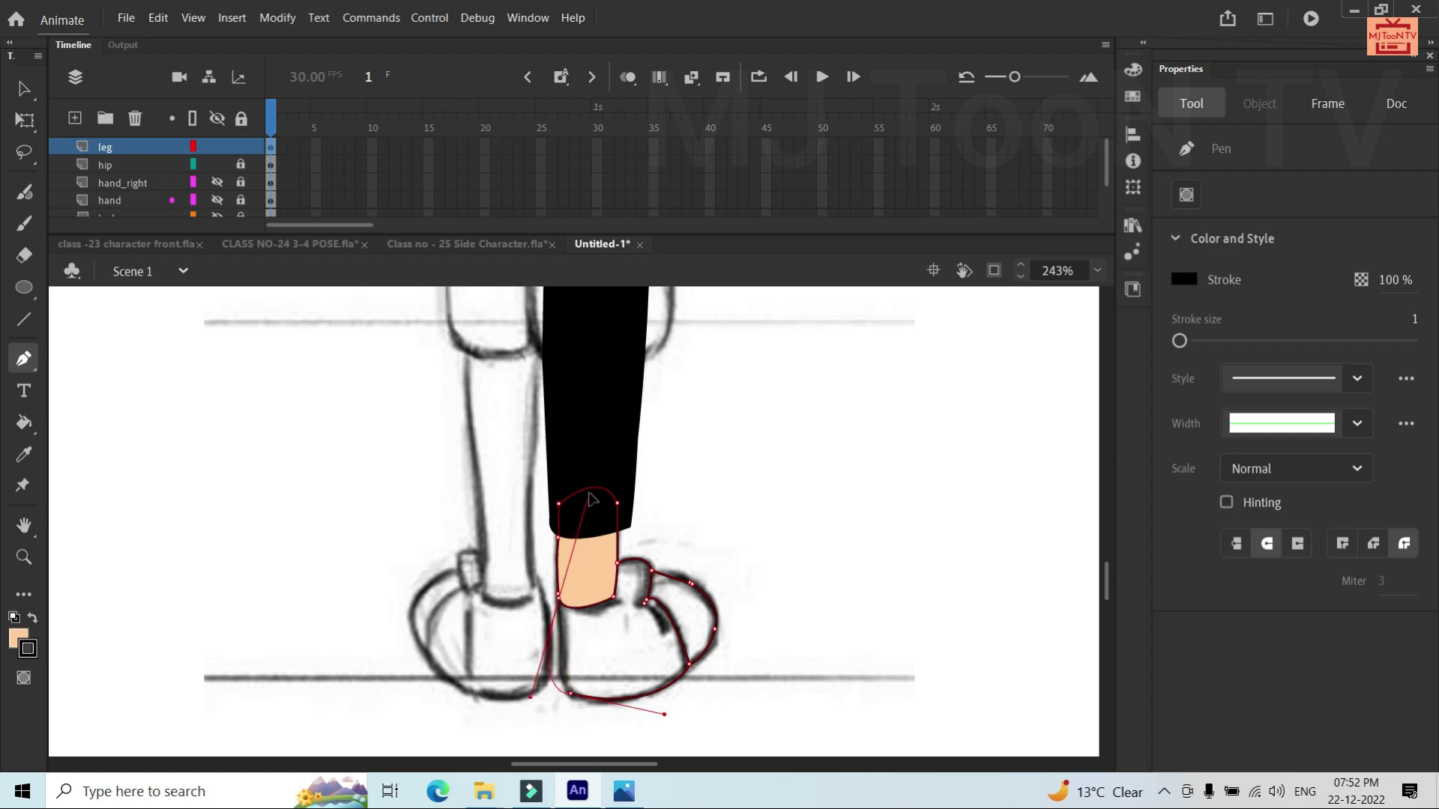
{"action": "left_click", "coordinate": [560, 534]}
{"action": "key", "text": "v"}
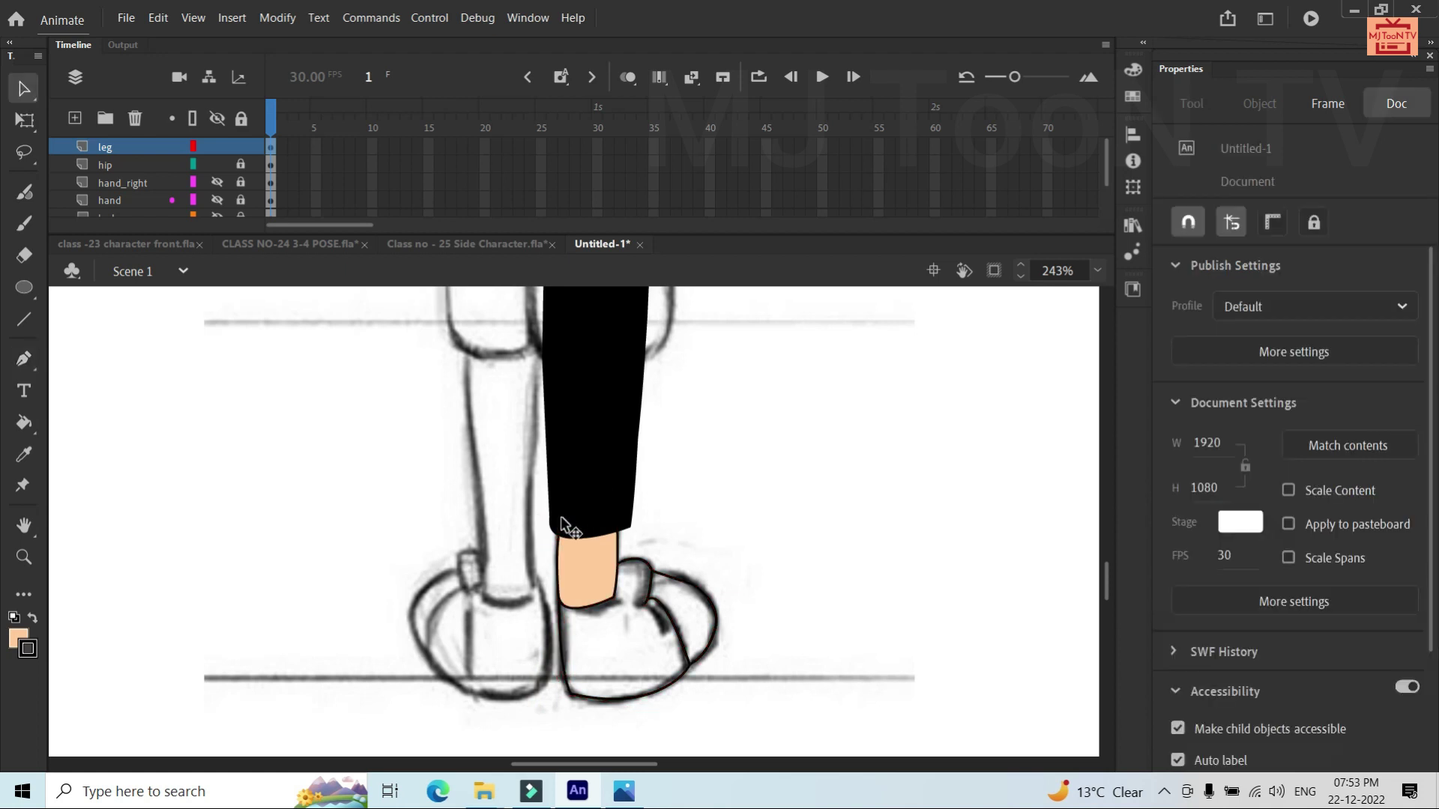
Trace the inner curve of the shoe's raised tab and close the tab's lower edge back to the ankle
{"action": "key", "text": "p"}
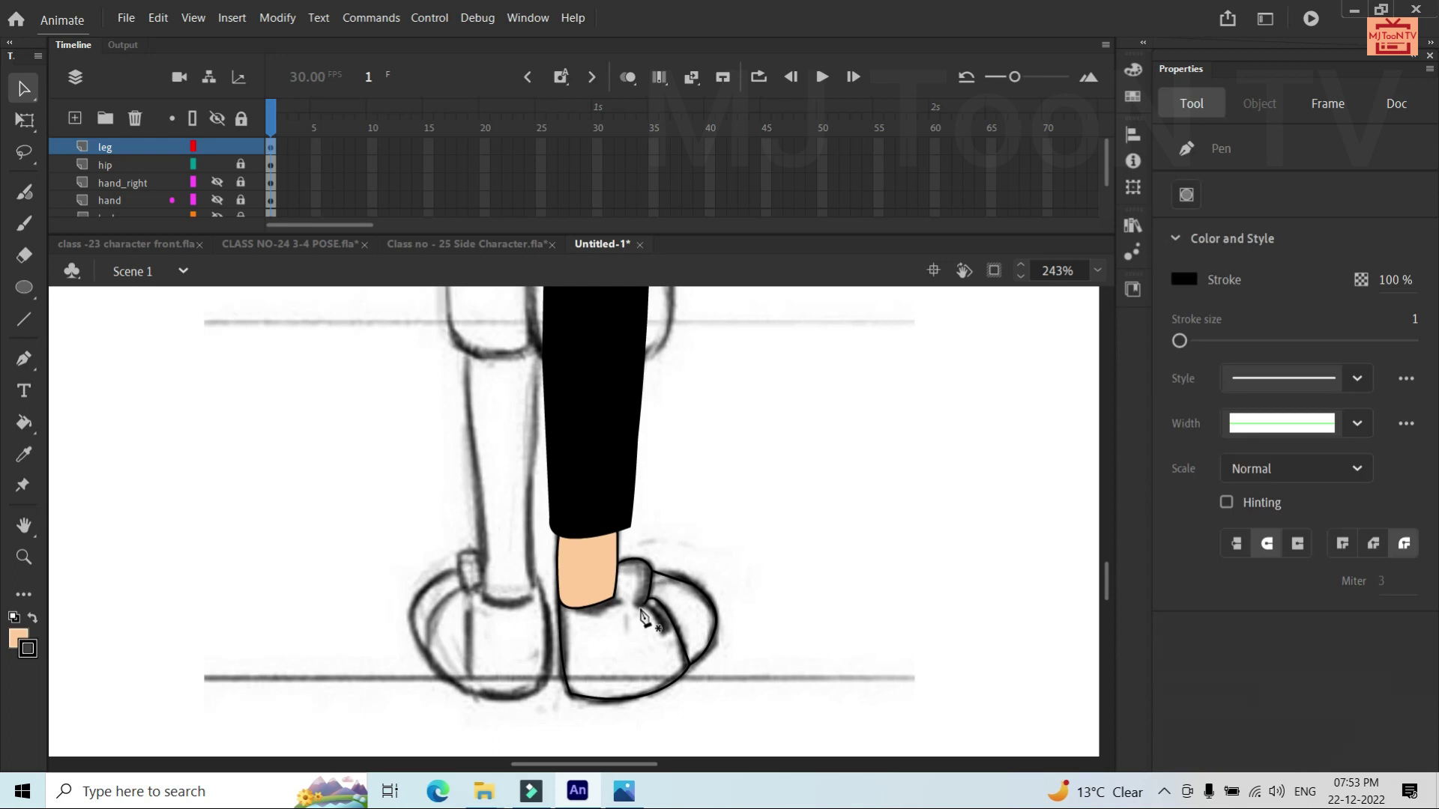
{"action": "left_click", "coordinate": [638, 602]}
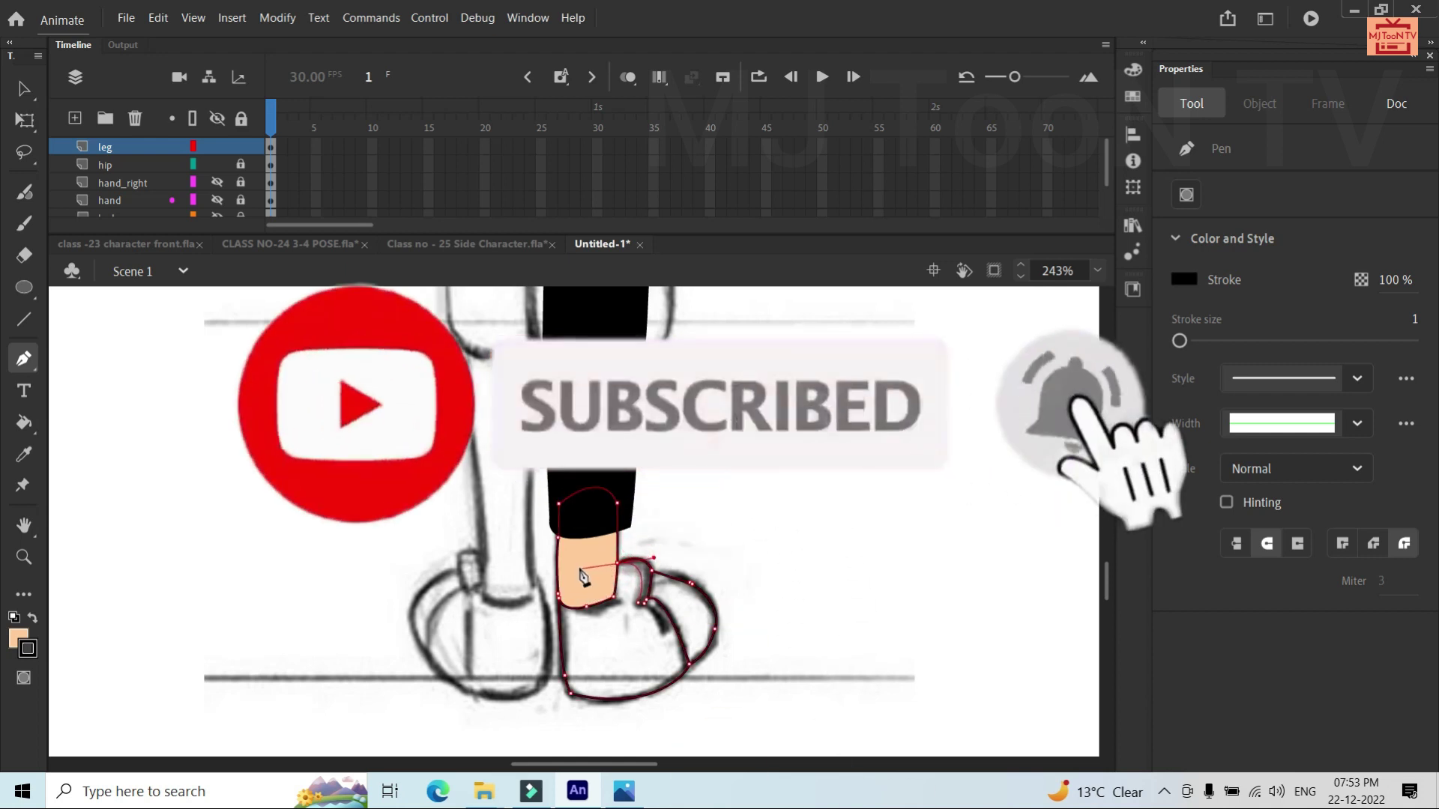
{"action": "key", "text": "v"}
{"action": "key", "text": "p"}
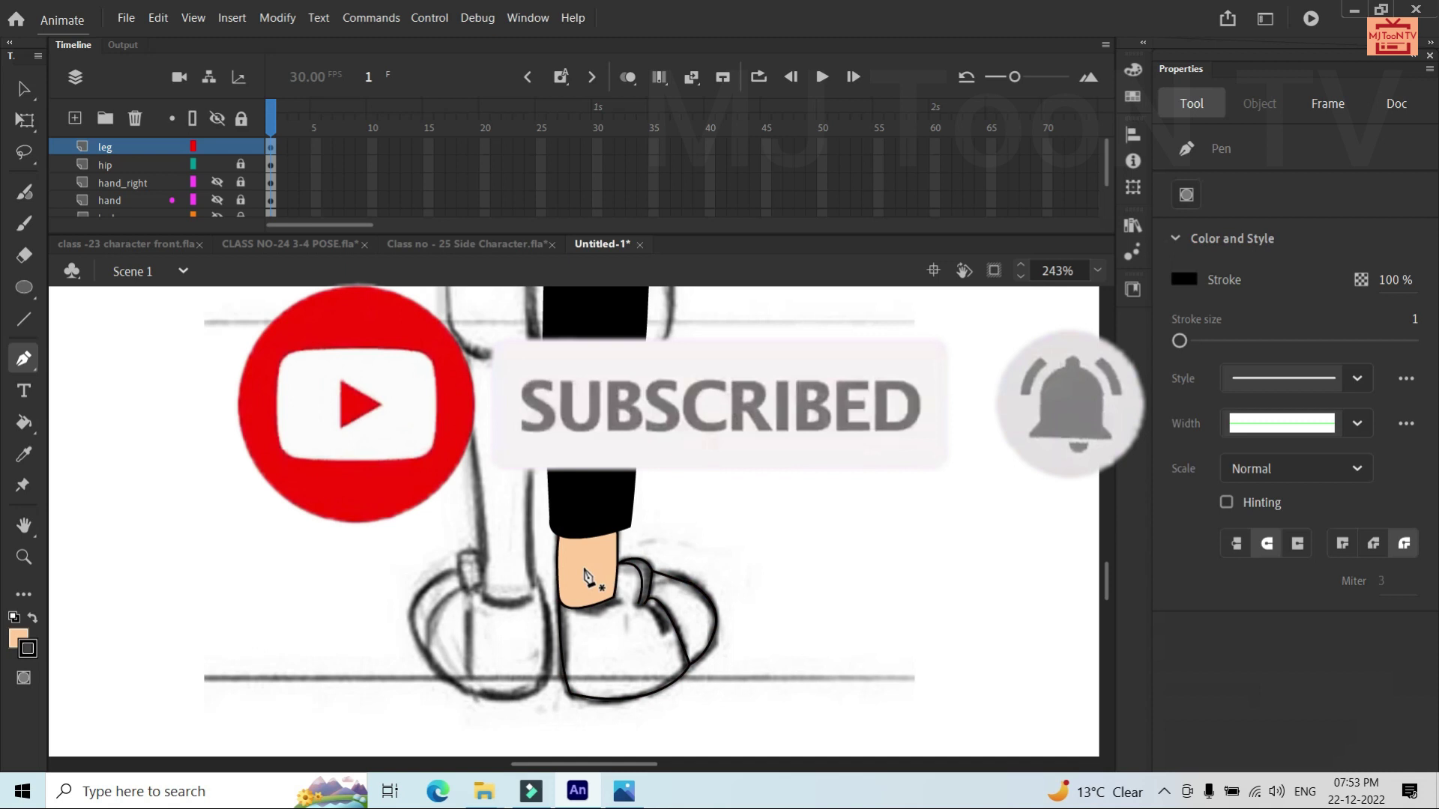
{"action": "left_click", "coordinate": [639, 611]}
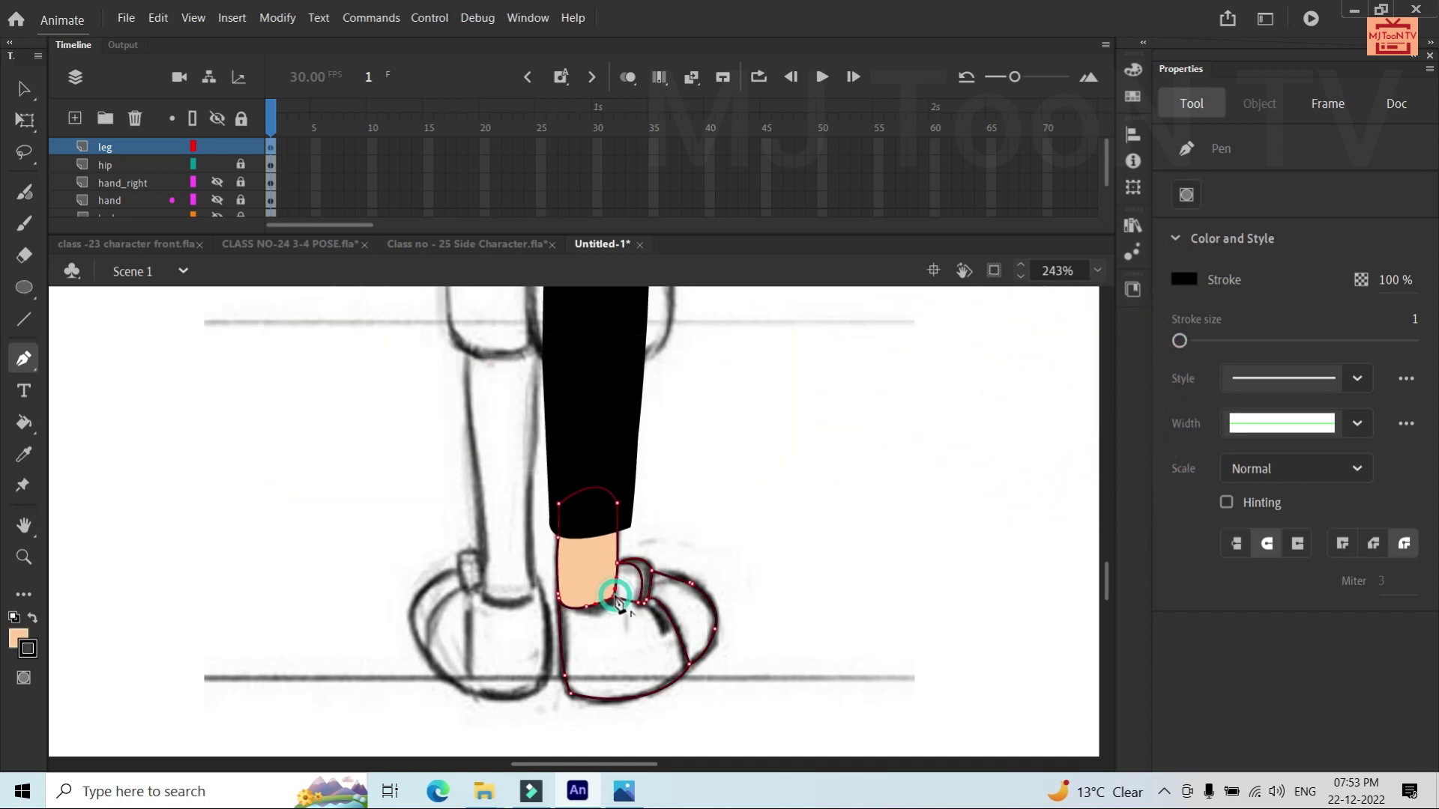
{"action": "key", "text": "v"}
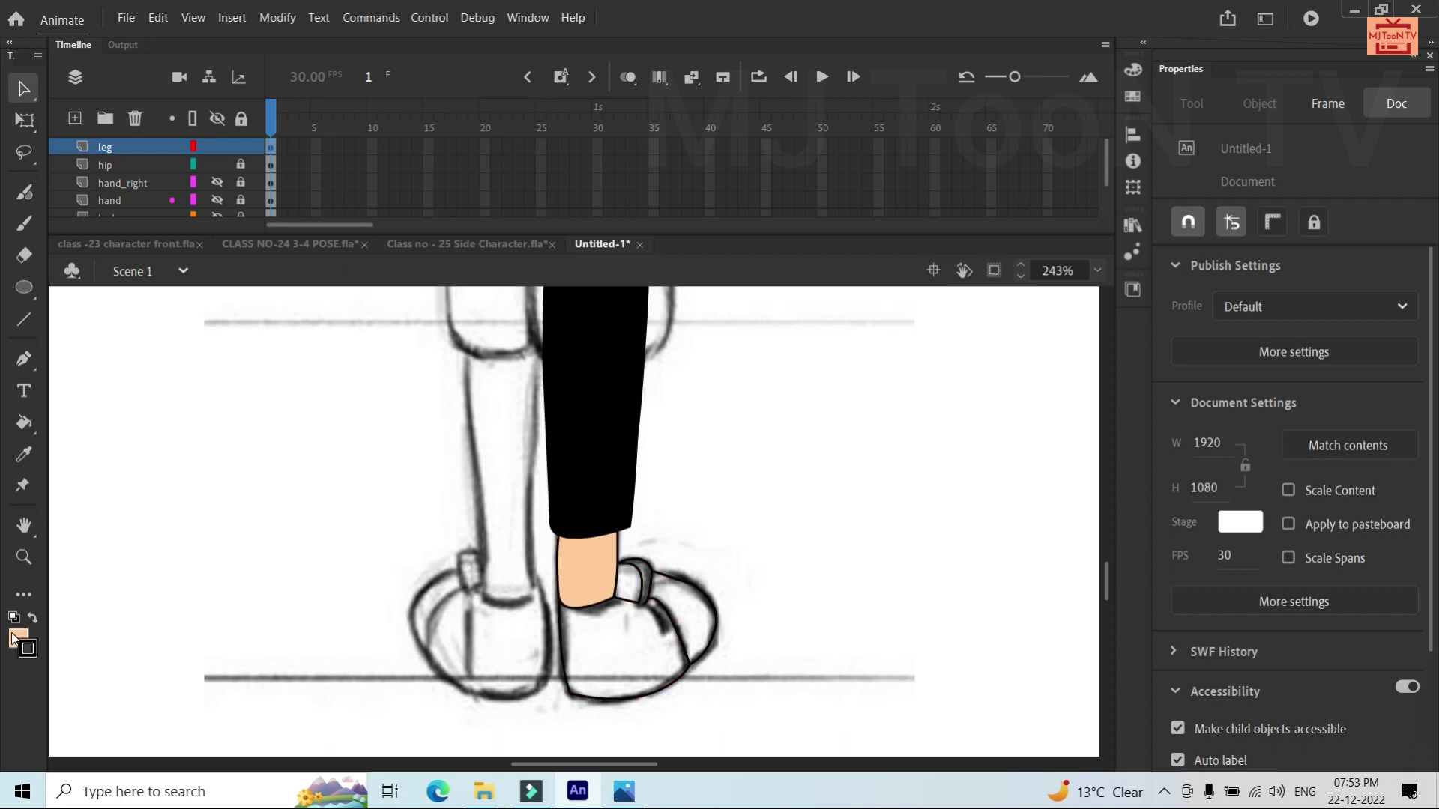
Fill the shoe's body, toe and tab with the yellow sampled from the shoe in Class no - 25 Side Character.fla
{"action": "left_click", "coordinate": [422, 248]}
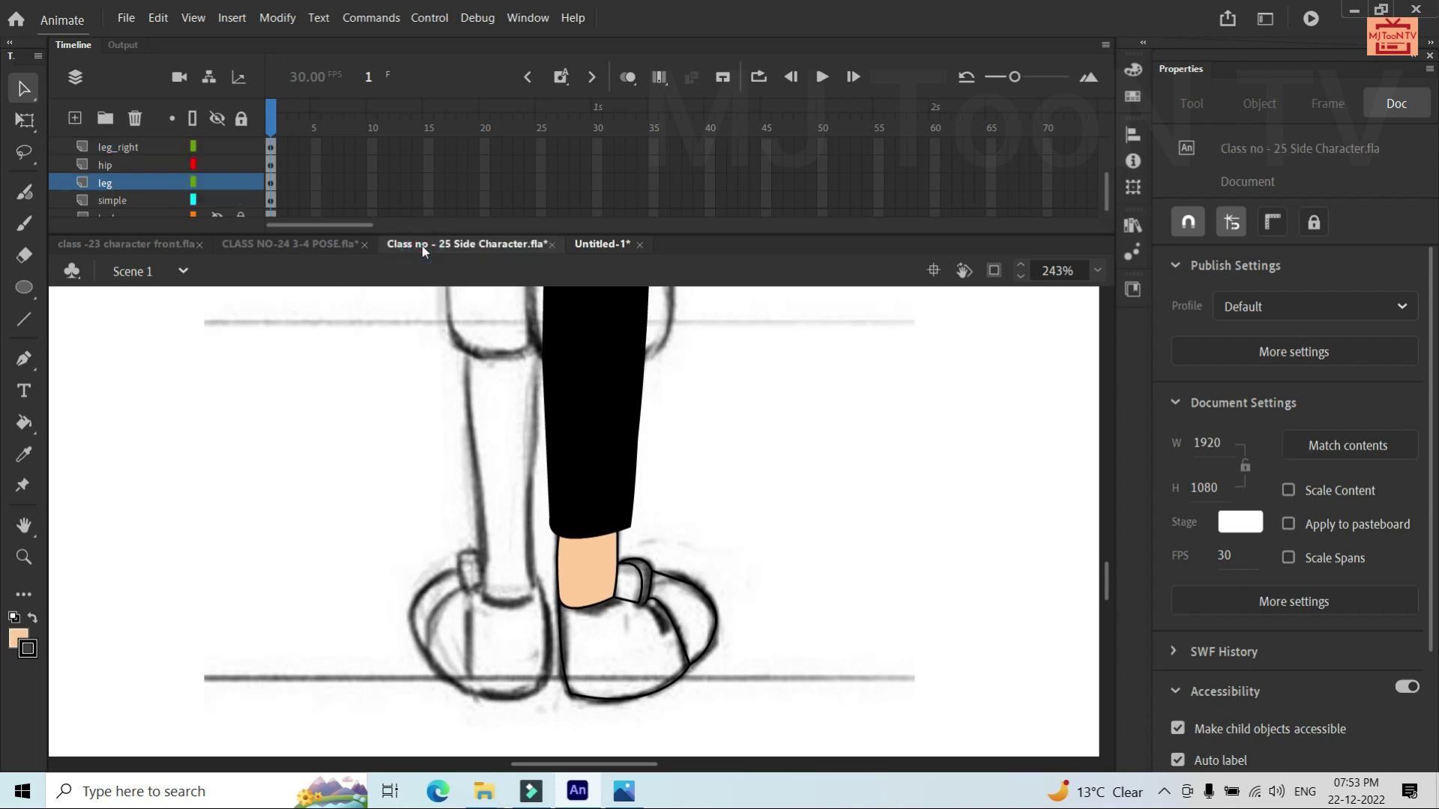
{"action": "key", "text": "i"}
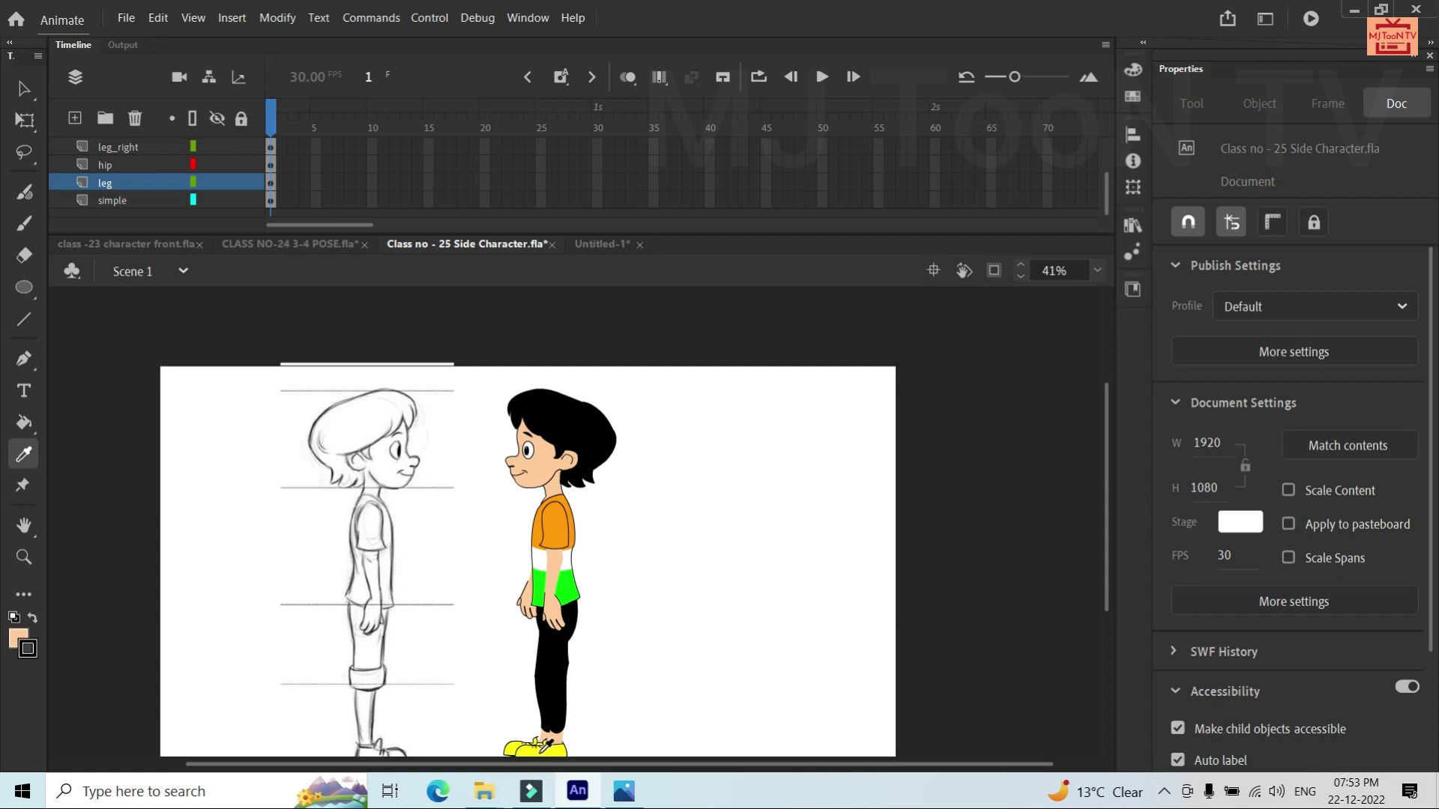
{"action": "left_click", "coordinate": [545, 746]}
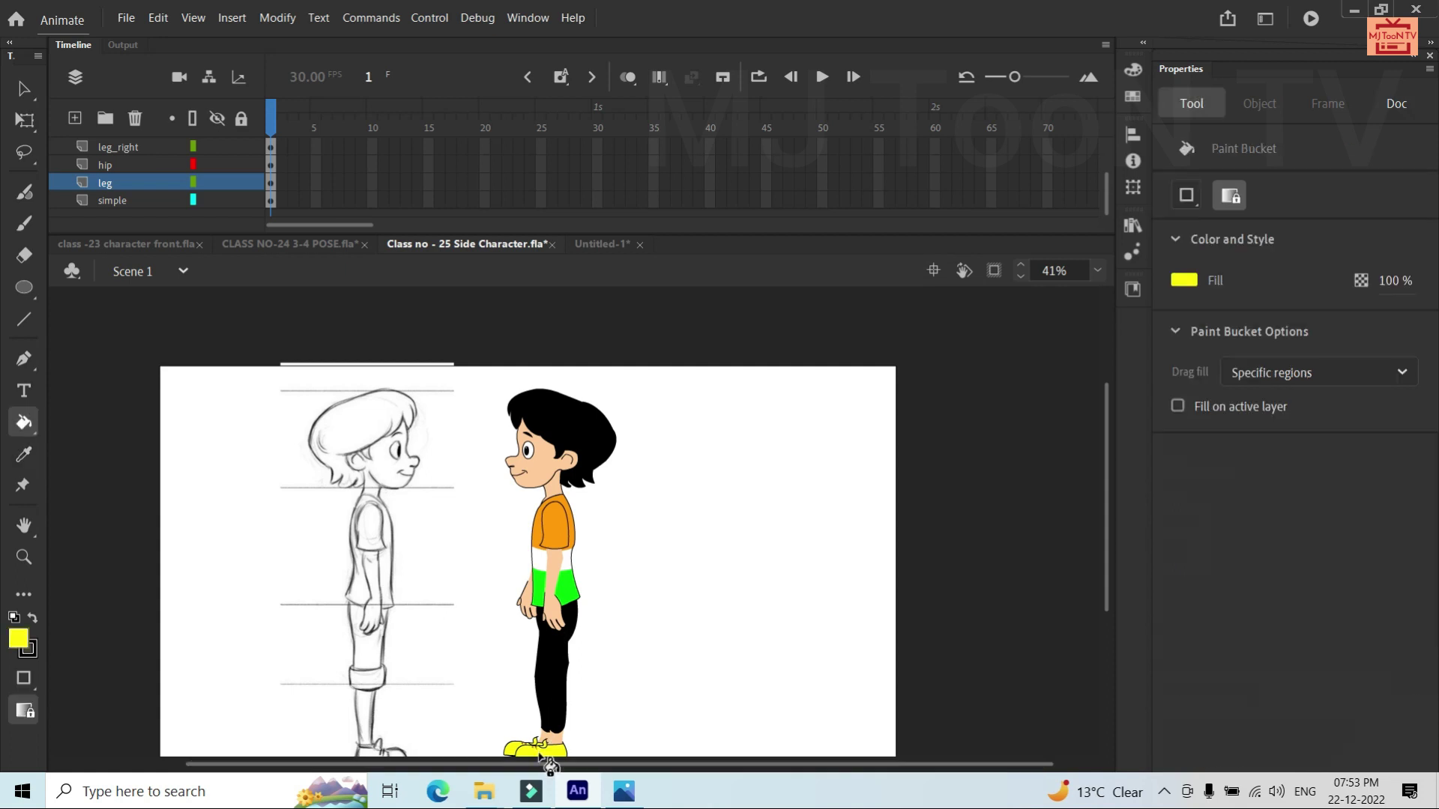
{"action": "left_click", "coordinate": [604, 245]}
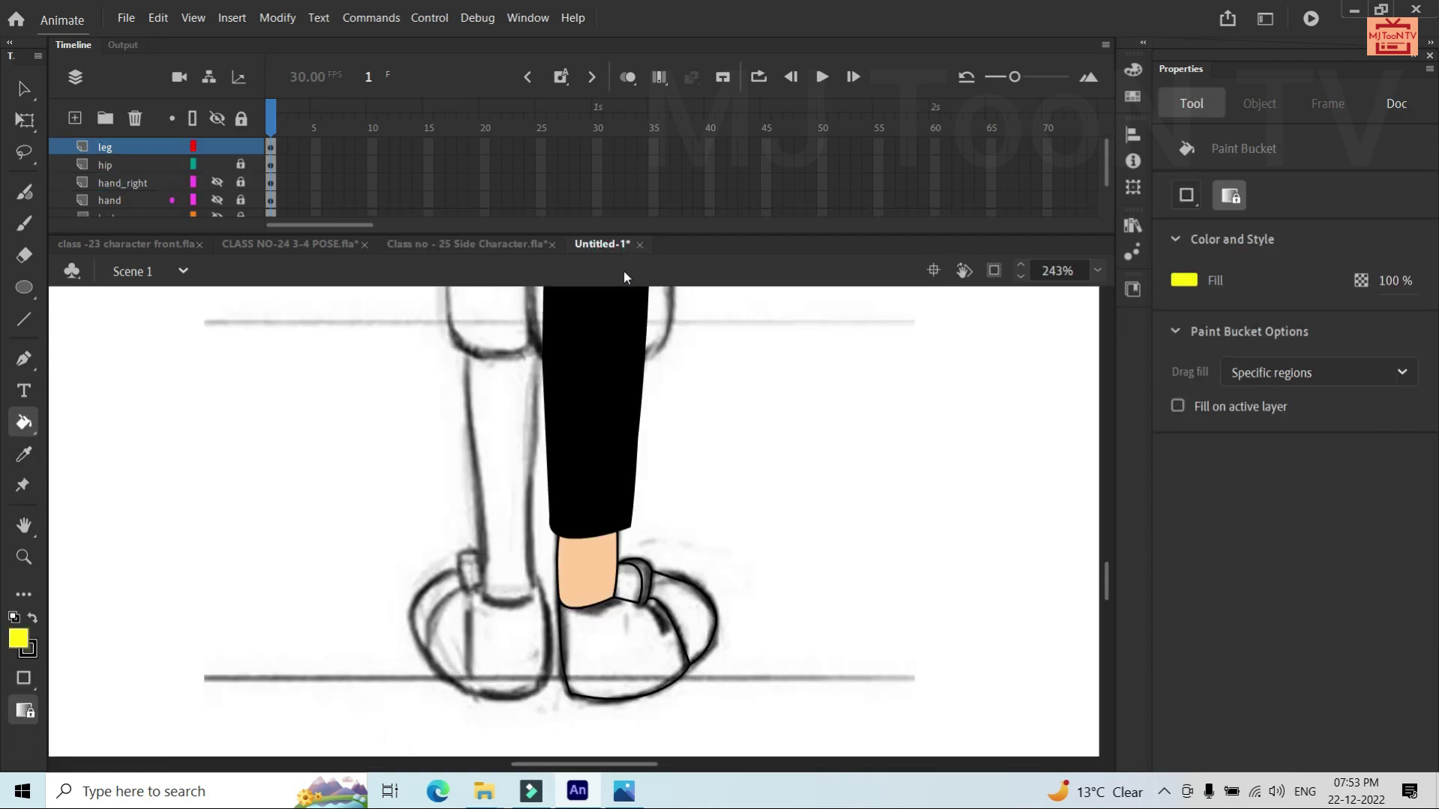
{"action": "left_click", "coordinate": [639, 621]}
{"action": "left_click", "coordinate": [659, 598]}
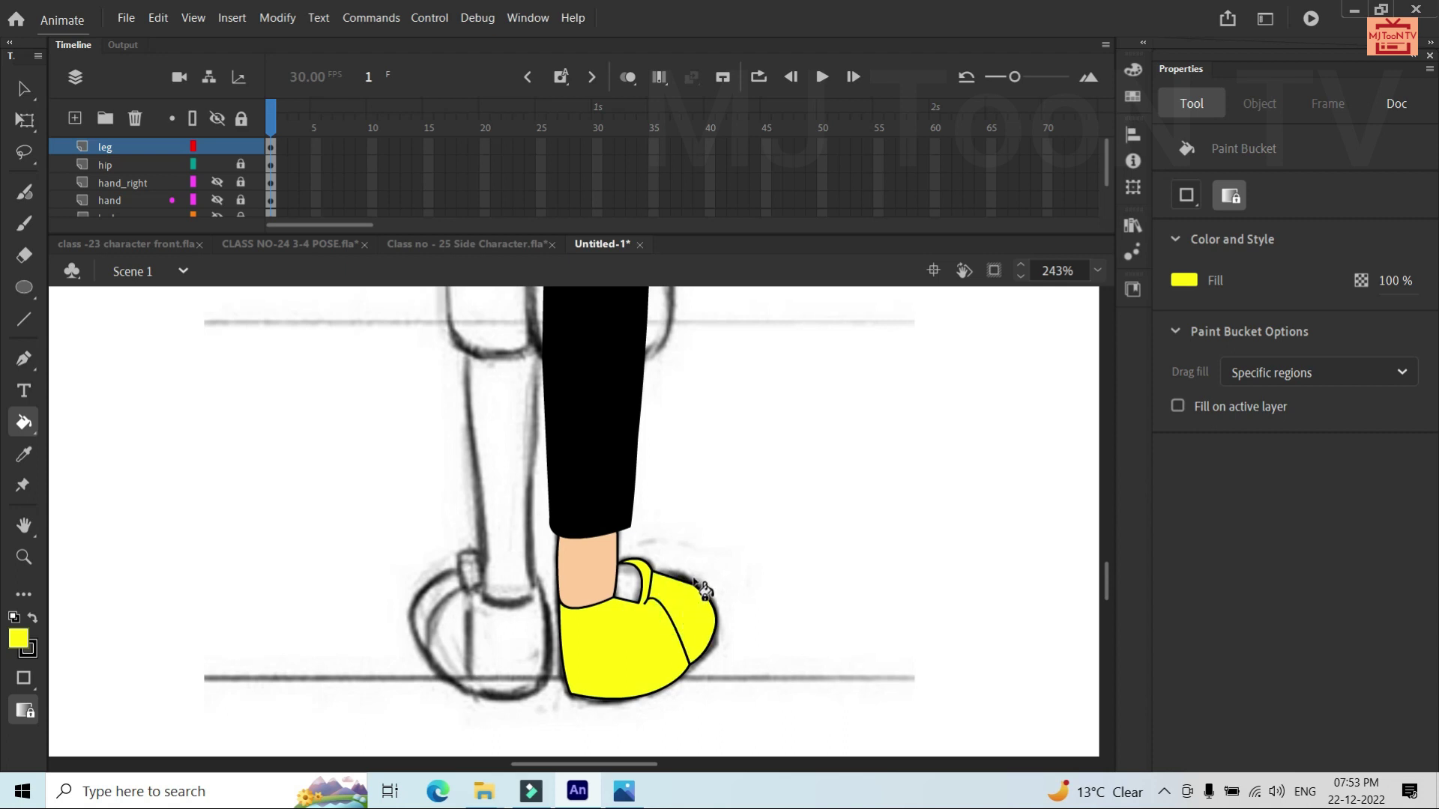
{"action": "left_click", "coordinate": [630, 585]}
Reshape the toe's outer edge into a rounder curve and attach its upper end lower on the tab
{"action": "key", "text": "v"}
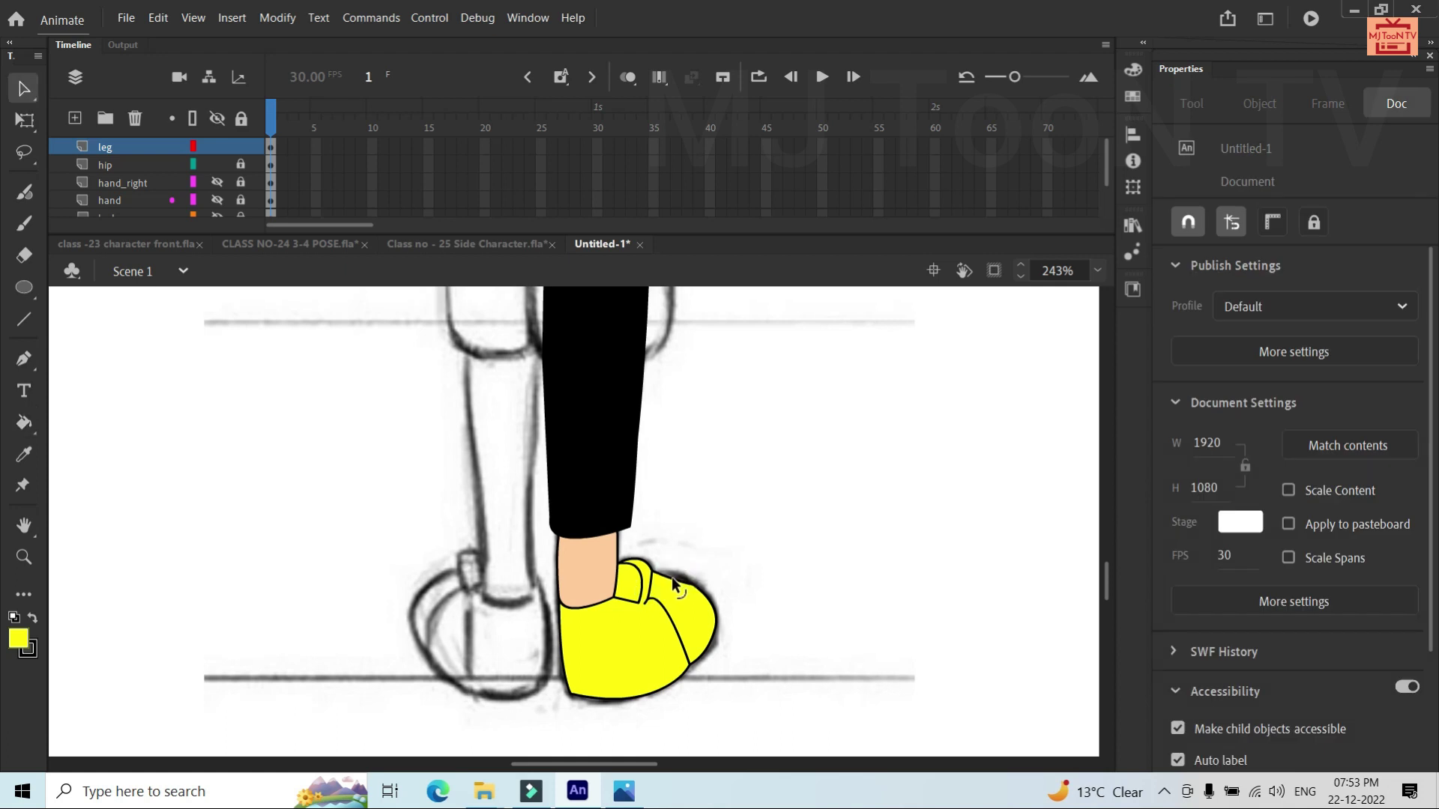
{"action": "left_click_drag", "start_coordinate": [708, 599], "coordinate": [707, 596]}
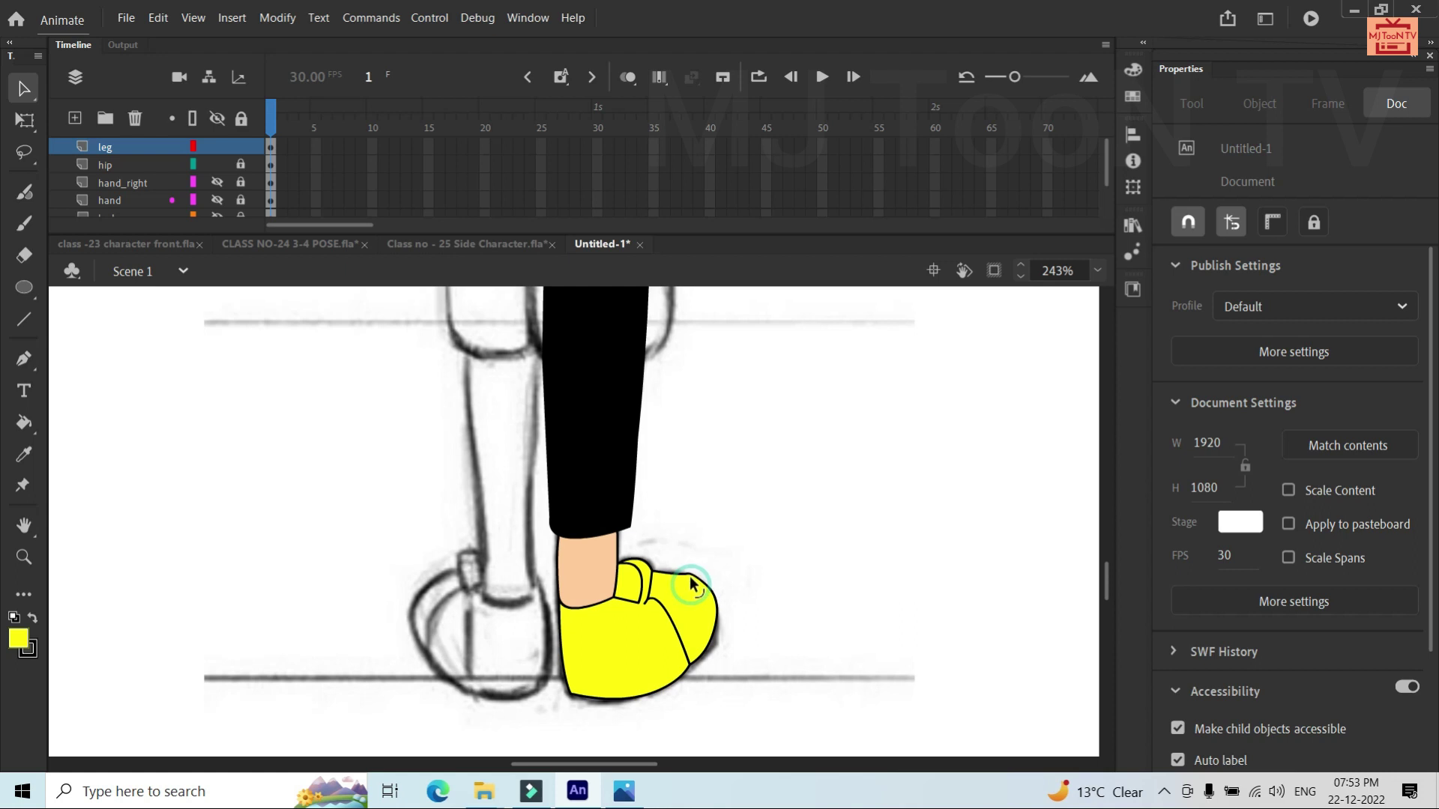
{"action": "left_click_drag", "start_coordinate": [715, 619], "coordinate": [716, 622]}
{"action": "left_click", "coordinate": [669, 565]}
{"action": "mouse_move", "coordinate": [669, 567]}
{"action": "left_mouse_down"}
{"action": "mouse_move", "coordinate": [649, 568]}
{"action": "mouse_move", "coordinate": [649, 592]}
{"action": "mouse_move", "coordinate": [648, 580]}
{"action": "left_mouse_up"}
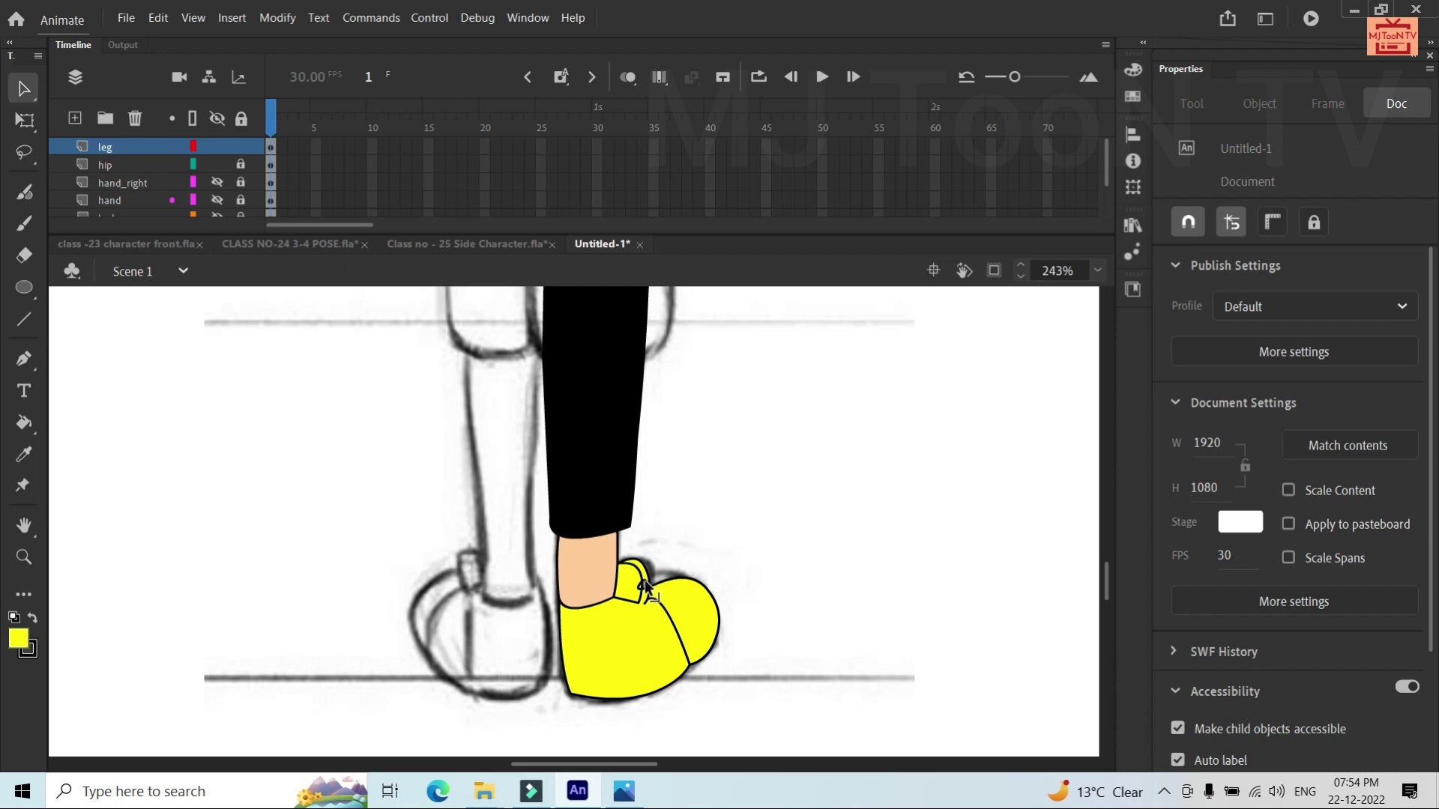
Delete the stray line piece beside the shoe's tab and fill the small gap there with the shoe's yellow
{"action": "left_click", "coordinate": [646, 583]}
{"action": "key", "text": "Escape"}
{"action": "scroll", "coordinate": [644, 580], "scroll_direction": "up", "scroll_amount": 3}
{"action": "left_click", "coordinate": [643, 591]}
{"action": "key", "text": "Escape"}
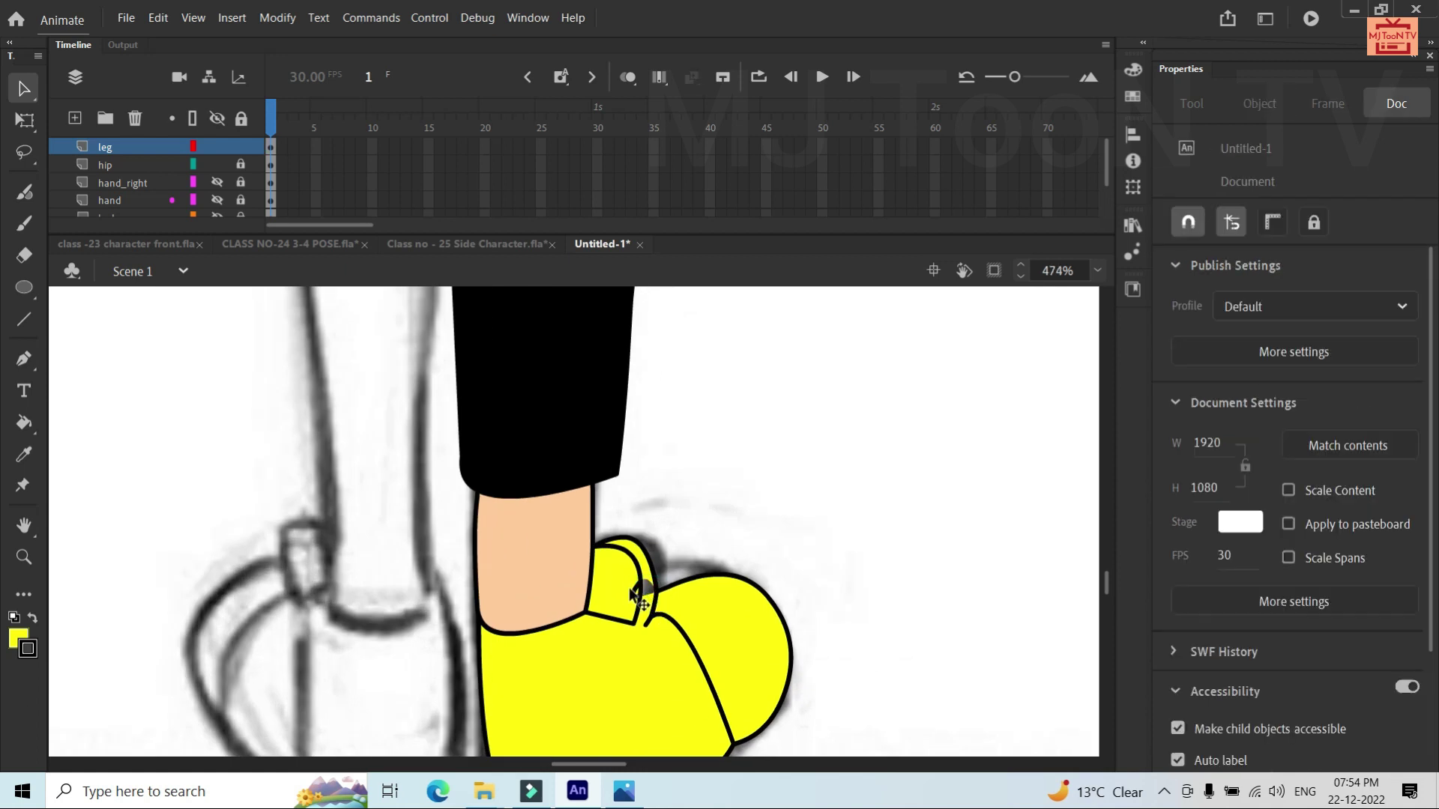
{"action": "left_click", "coordinate": [639, 596]}
{"action": "key", "text": "Delete"}
{"action": "key", "text": "i"}
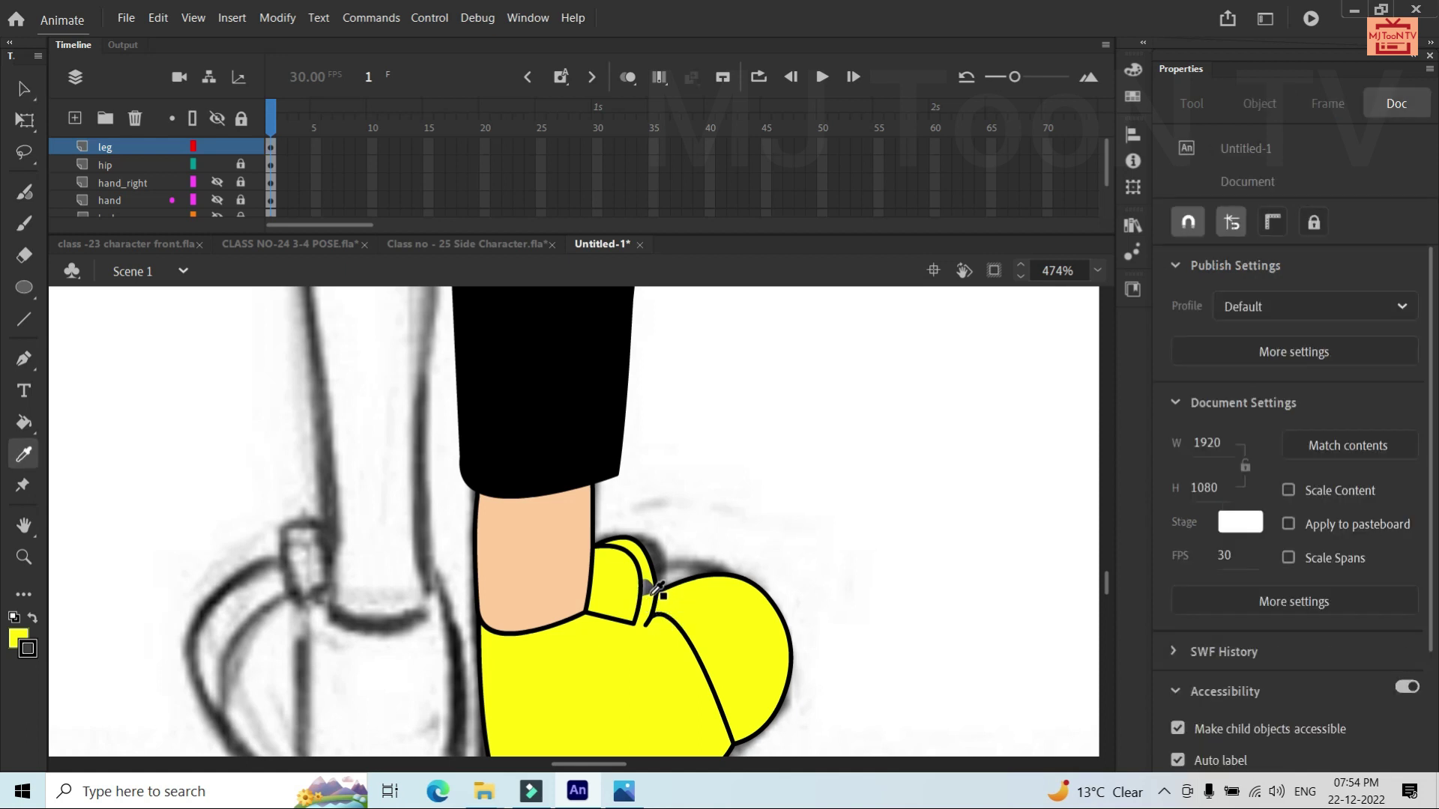
{"action": "left_click", "coordinate": [672, 606]}
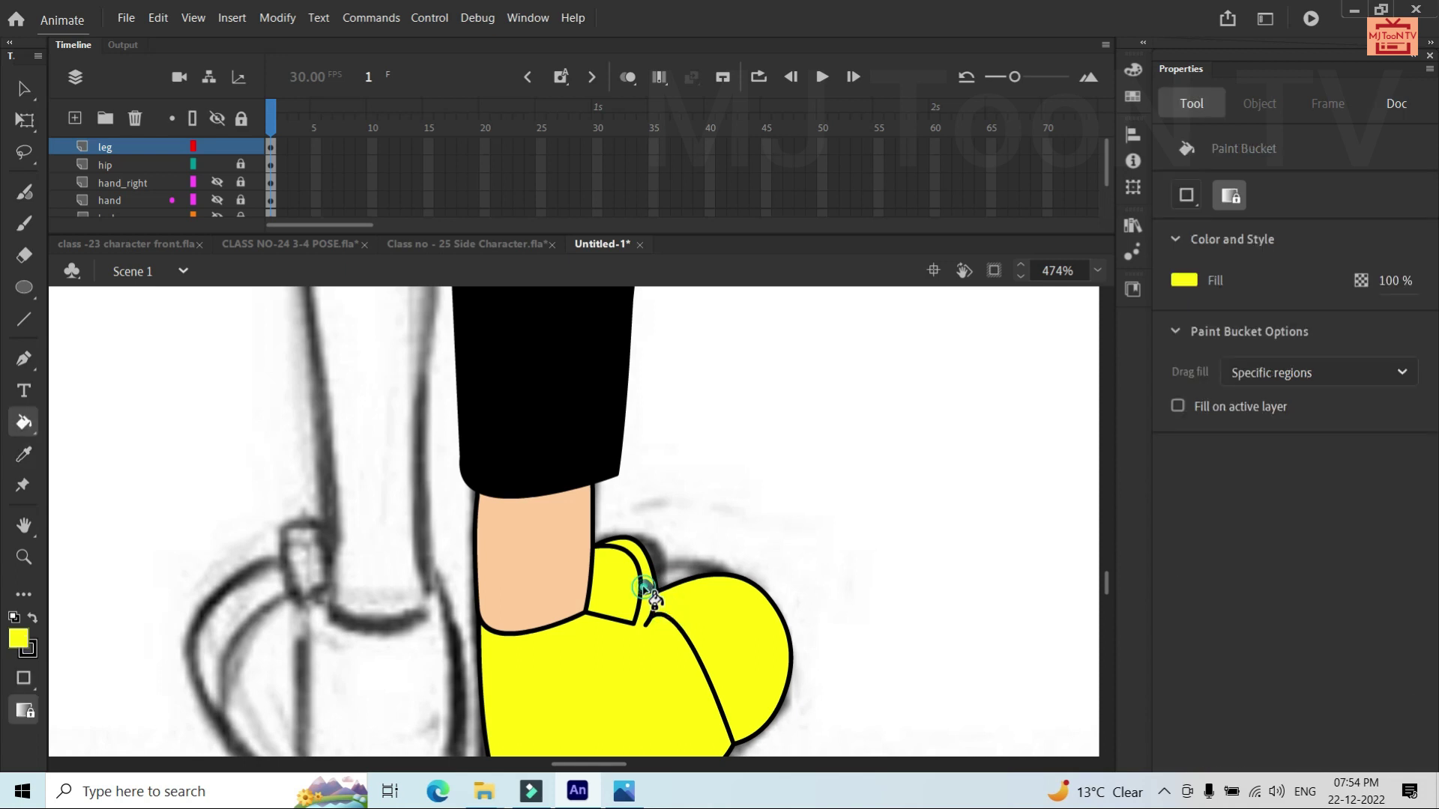
Flatten the curve of the shoe's sole so its lower edge rises slightly above the sketch line
{"action": "scroll", "coordinate": [645, 596], "scroll_direction": "down", "scroll_amount": 5}
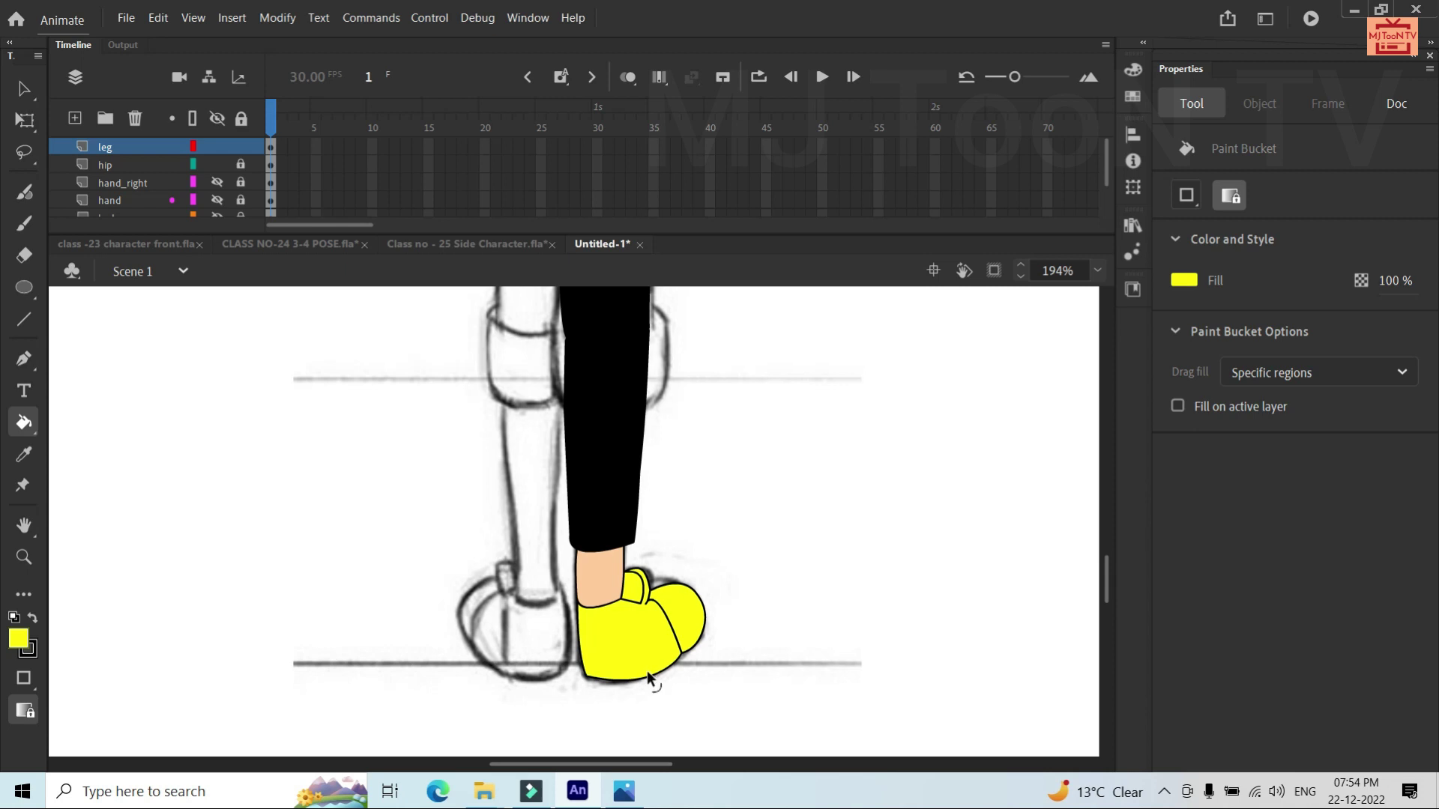
{"action": "key", "text": "v"}
{"action": "left_click_drag", "start_coordinate": [649, 677], "coordinate": [700, 635]}
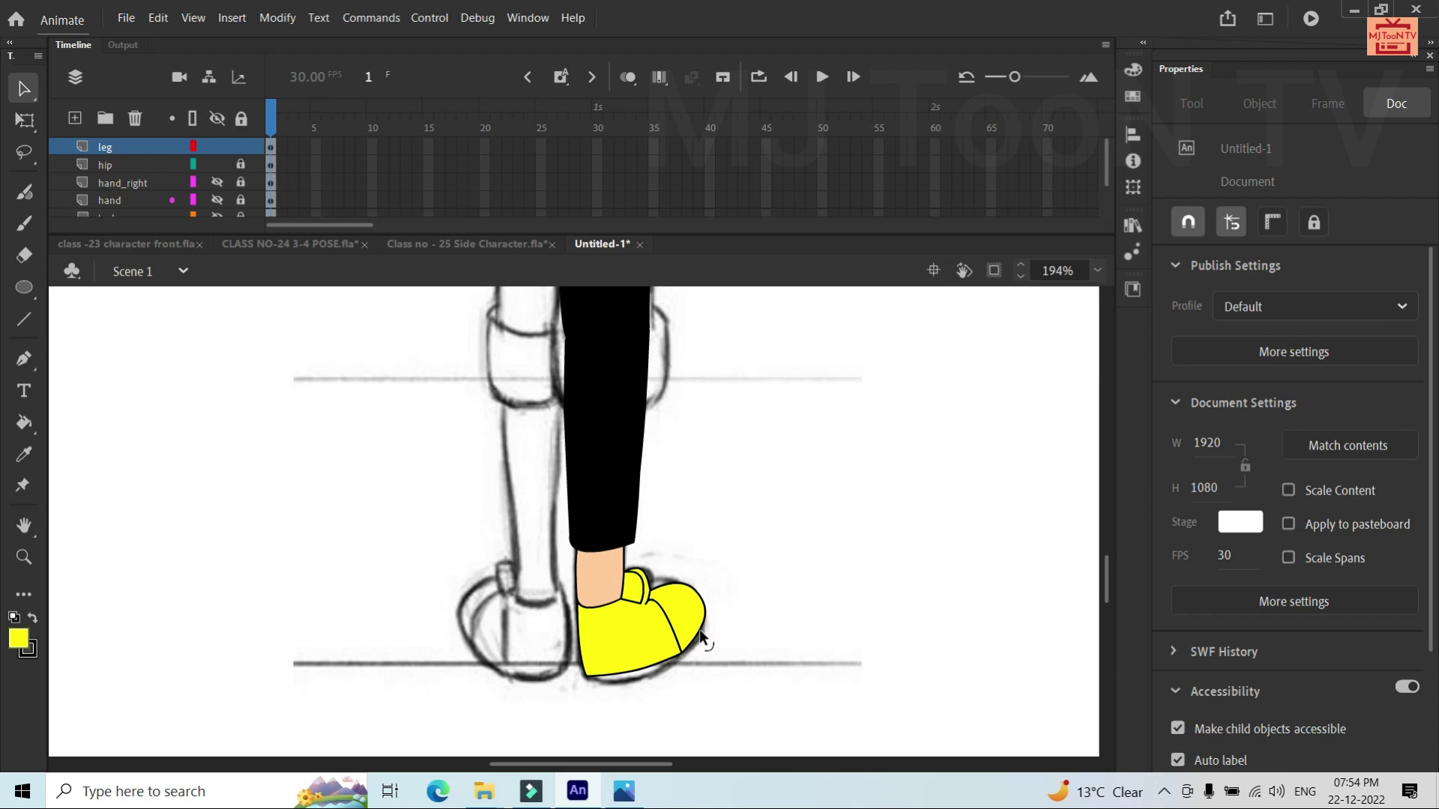
Convert the shoe's filled parts and the ankle together into a graphic symbol named leg 3
{"action": "left_click", "coordinate": [636, 634]}
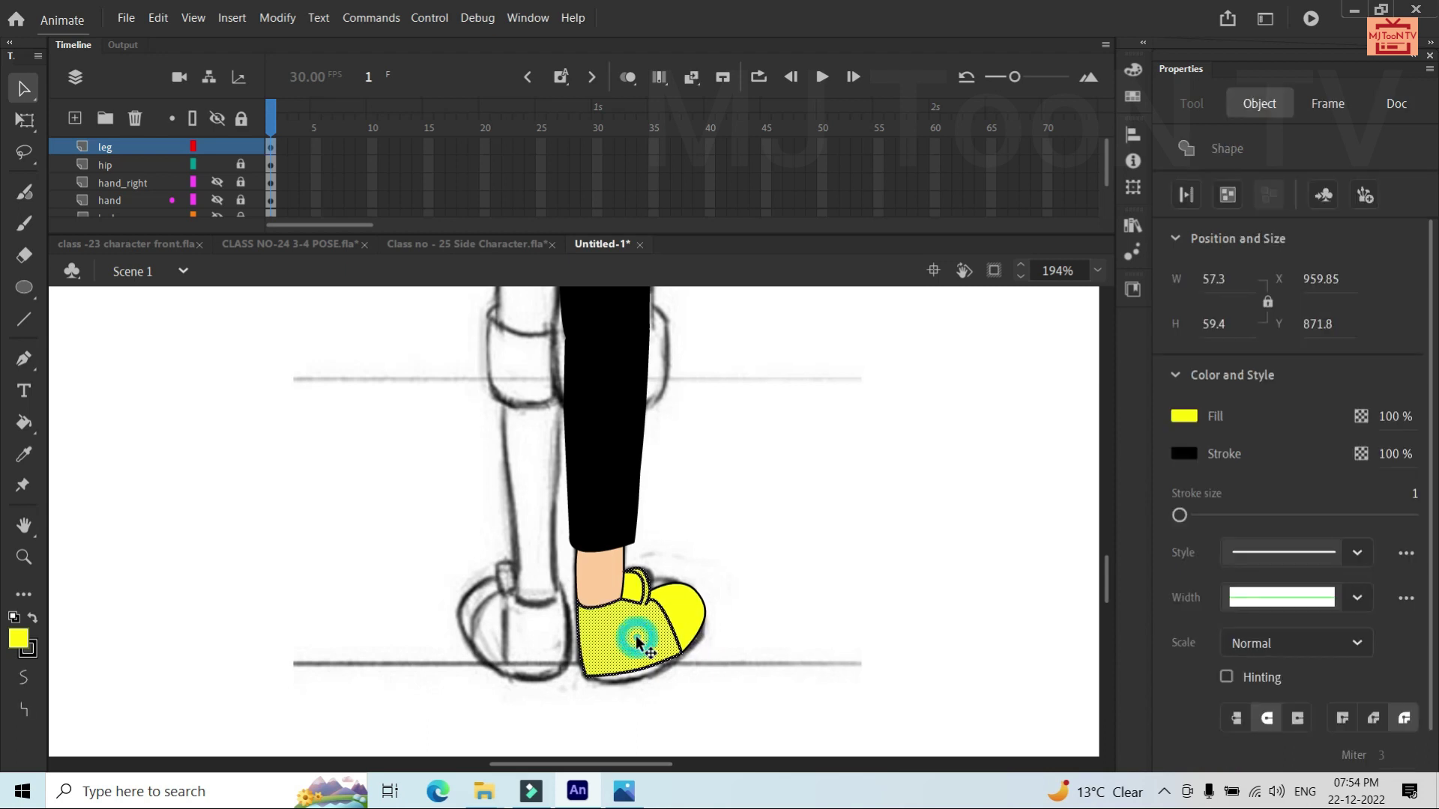
{"action": "left_click", "coordinate": [682, 622], "text": "shift"}
{"action": "left_click", "coordinate": [629, 584], "text": "shift"}
{"action": "left_click", "coordinate": [605, 579], "text": "shift"}
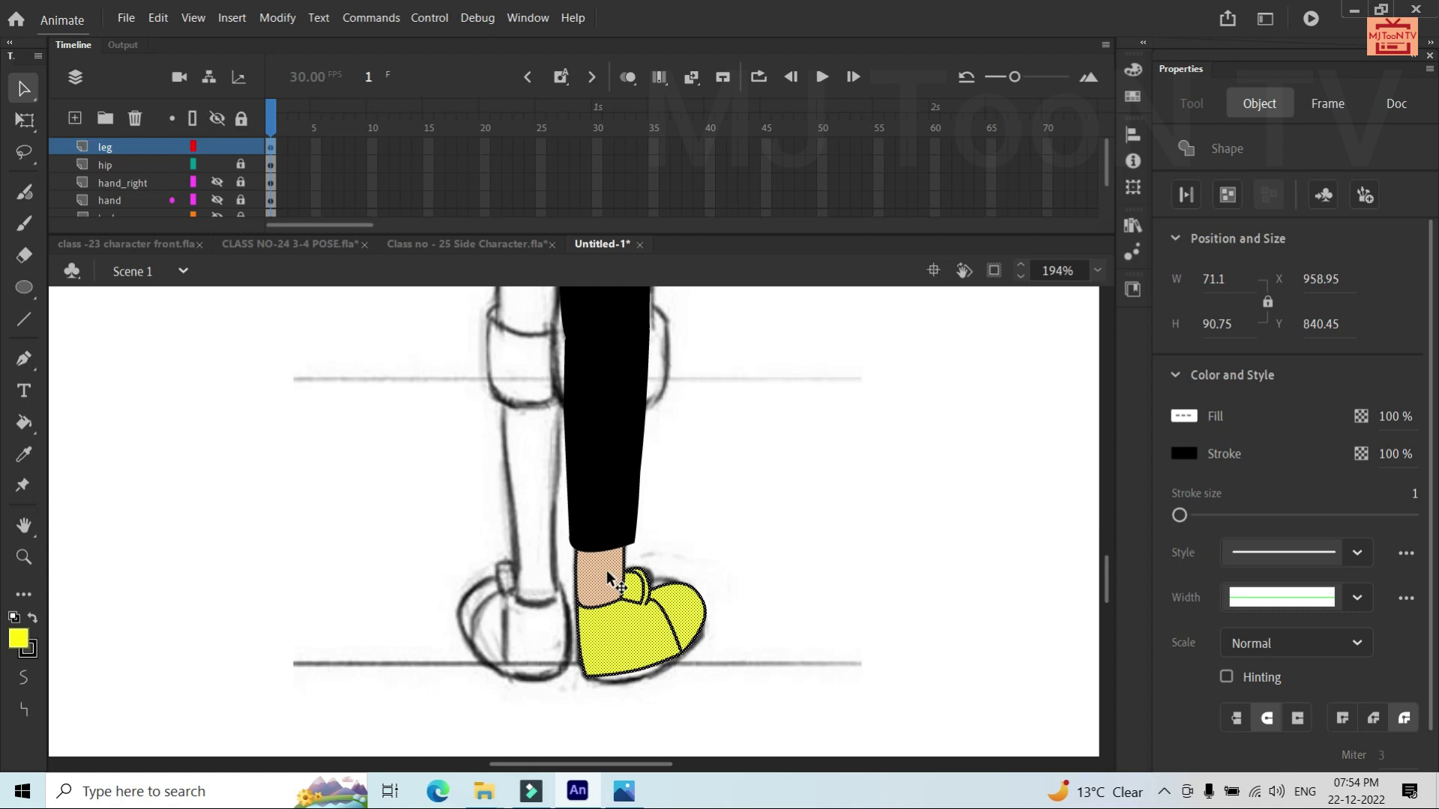
{"action": "key", "text": "F8"}
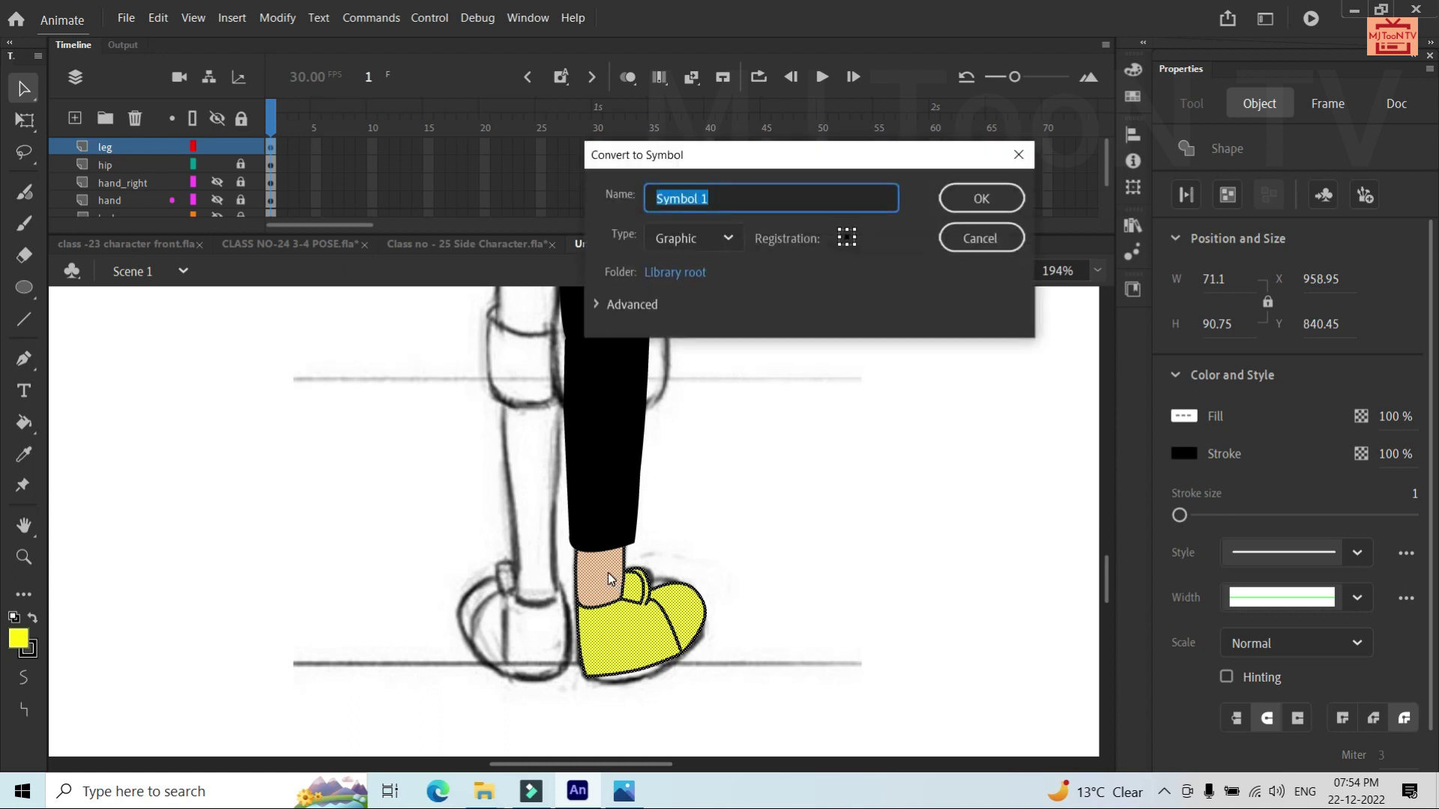
{"action": "key", "text": "BackSpace"}
{"action": "key", "text": "Return"}
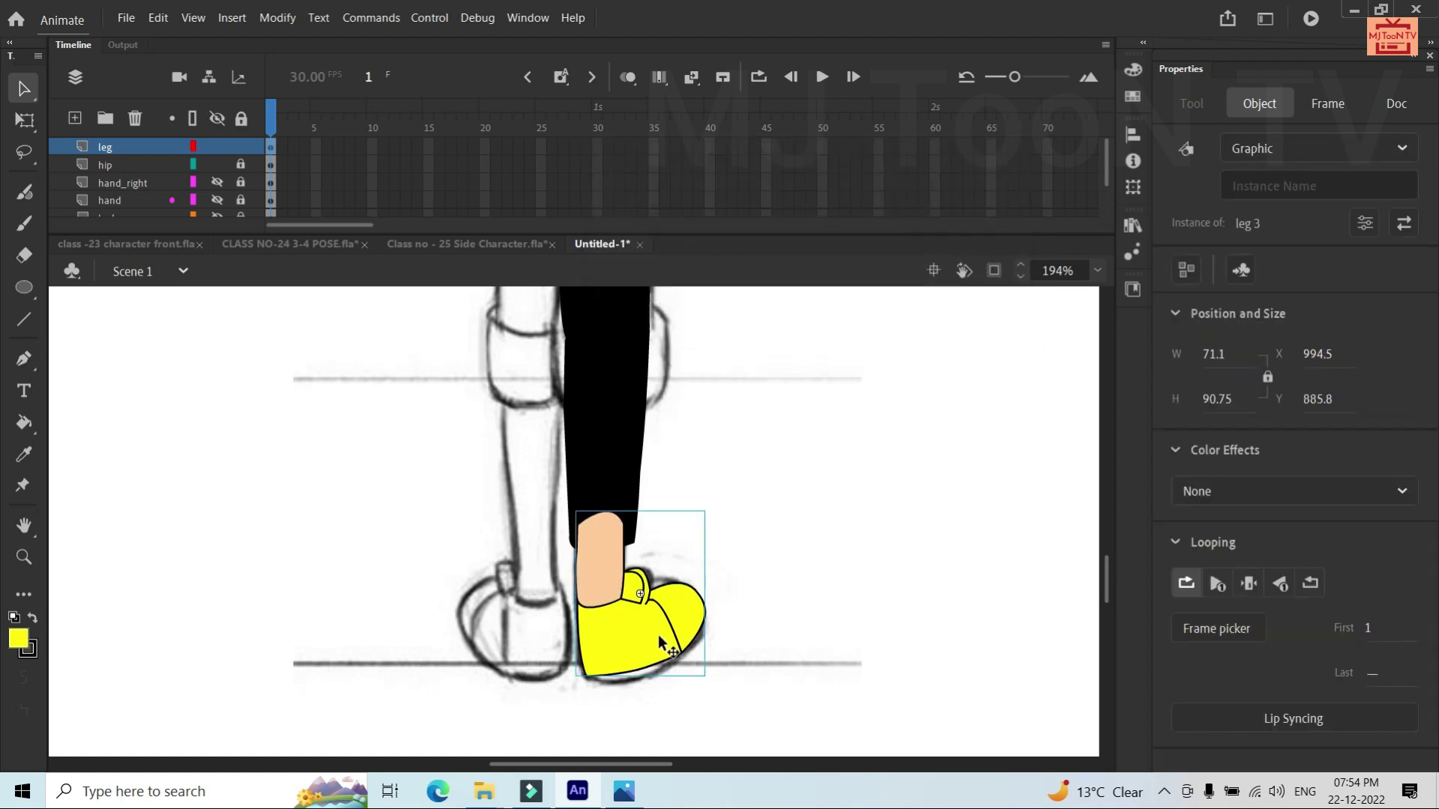
Inside the leg 3 symbol, round the shoe's sharp lower corner and delete the outline across the ankle's top
{"action": "double_click", "coordinate": [659, 643]}
{"action": "left_click", "coordinate": [678, 697]}
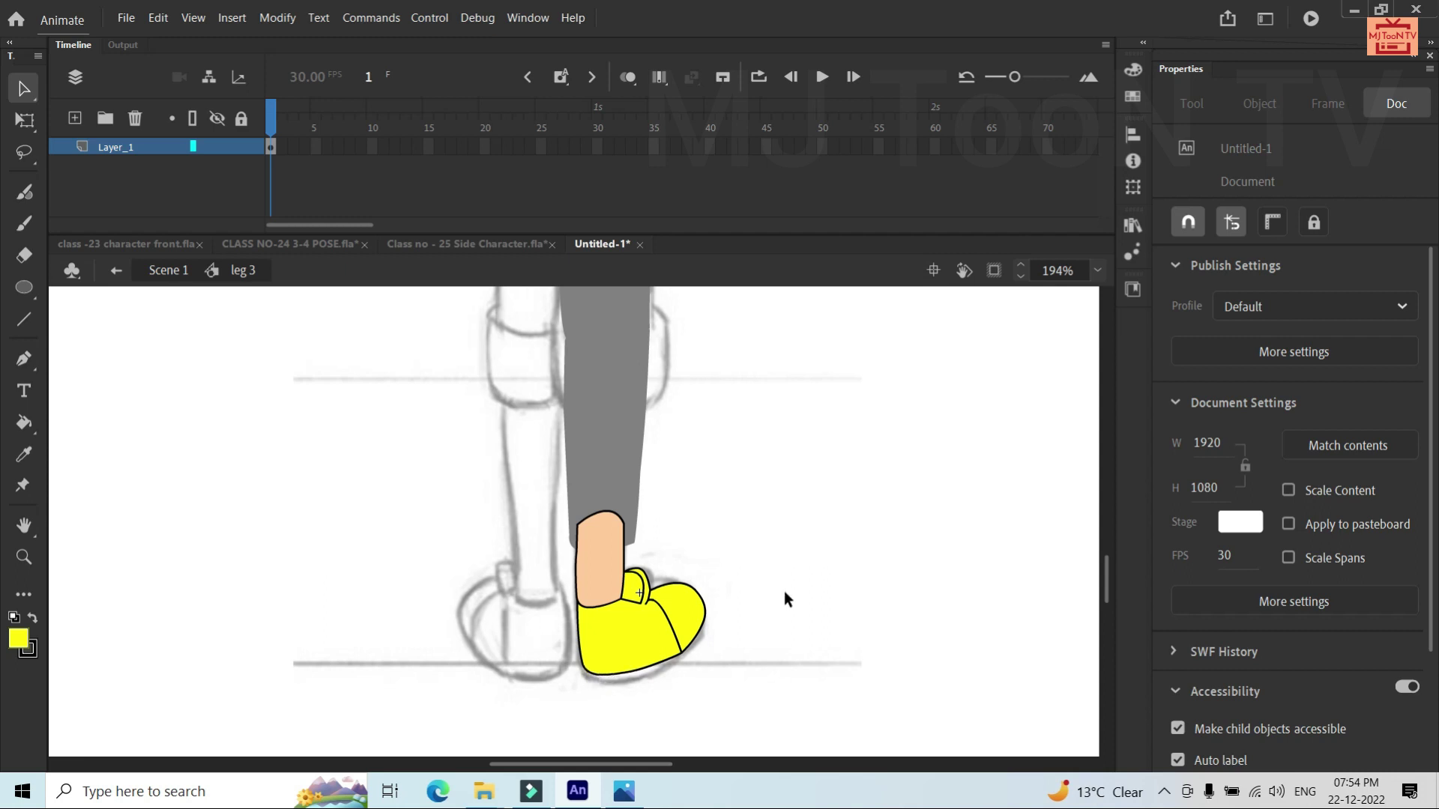
{"action": "left_click", "coordinate": [602, 515]}
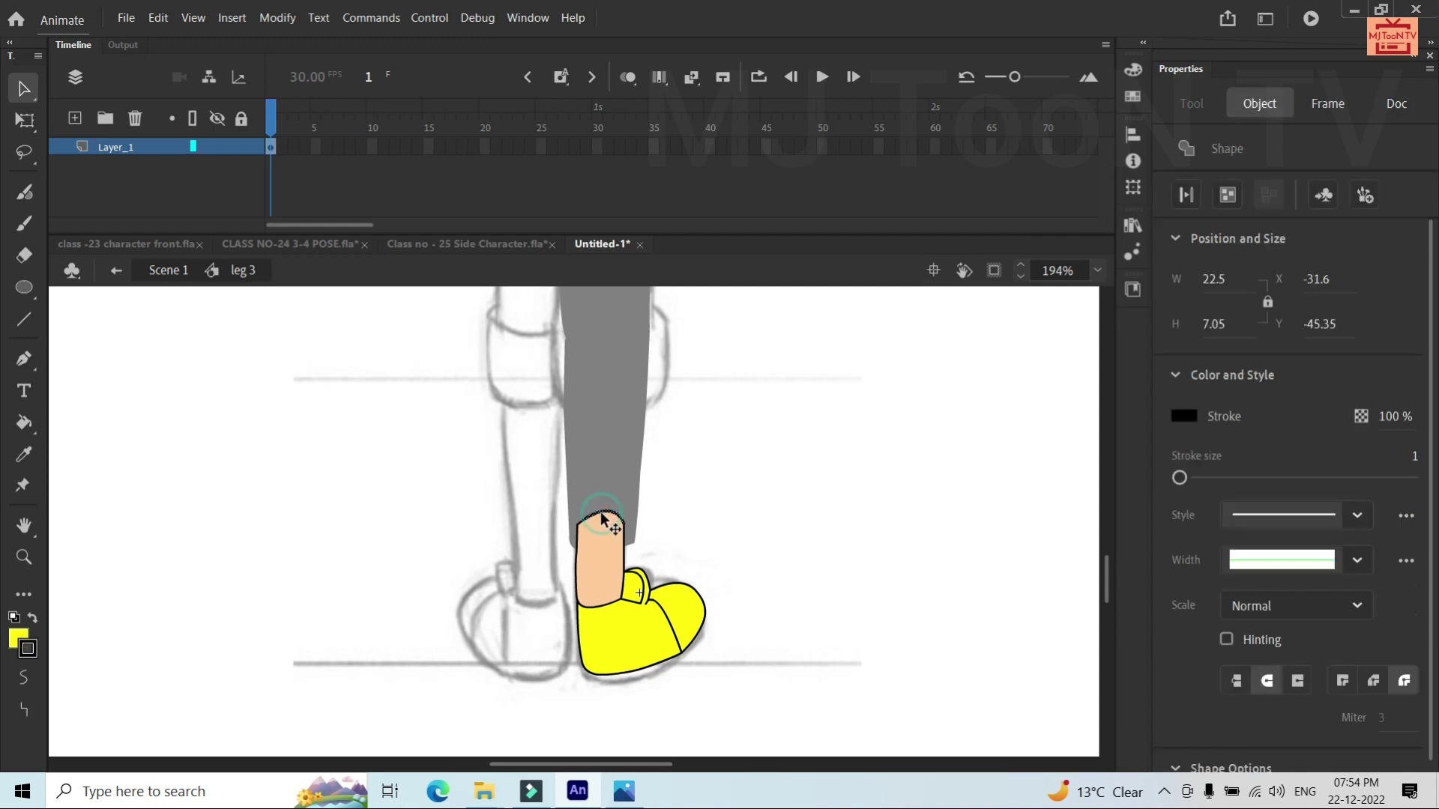
{"action": "left_click", "coordinate": [578, 547]}
{"action": "left_click", "coordinate": [579, 553]}
{"action": "left_click", "coordinate": [714, 533]}
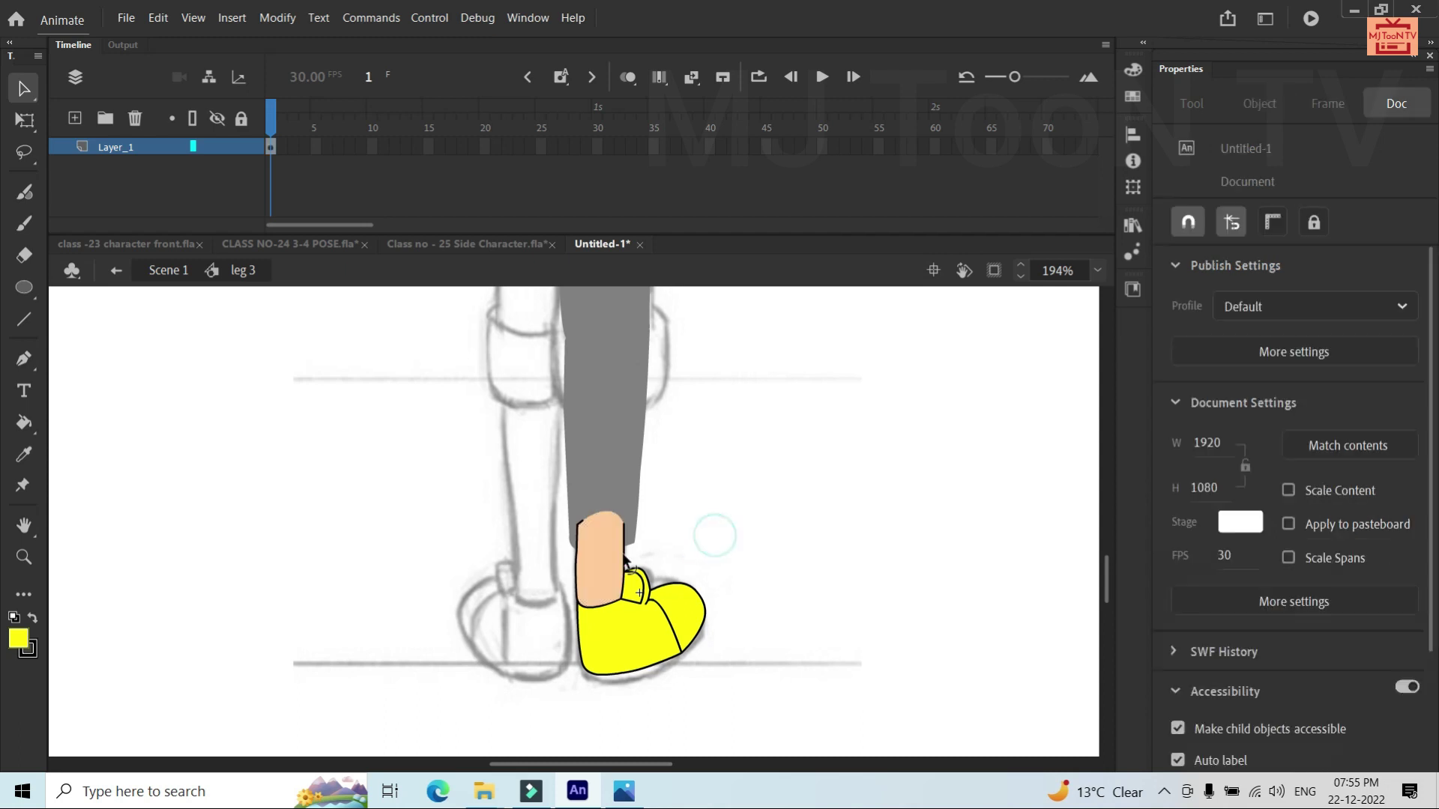
Delete the black outlines along both sides of the ankle inside the leg 3 symbol and return to the main scene
{"action": "left_click", "coordinate": [576, 558]}
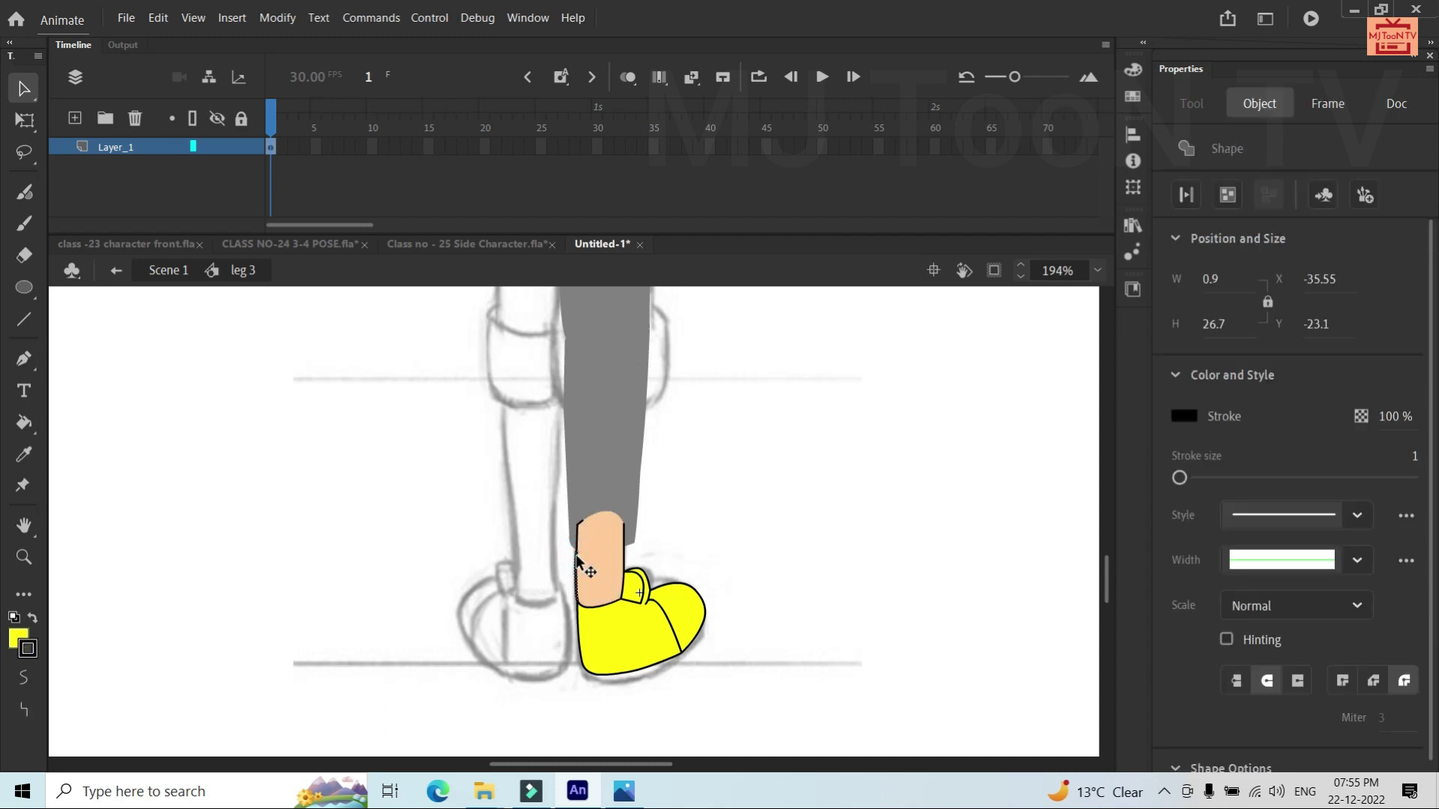
{"action": "left_click", "coordinate": [576, 554]}
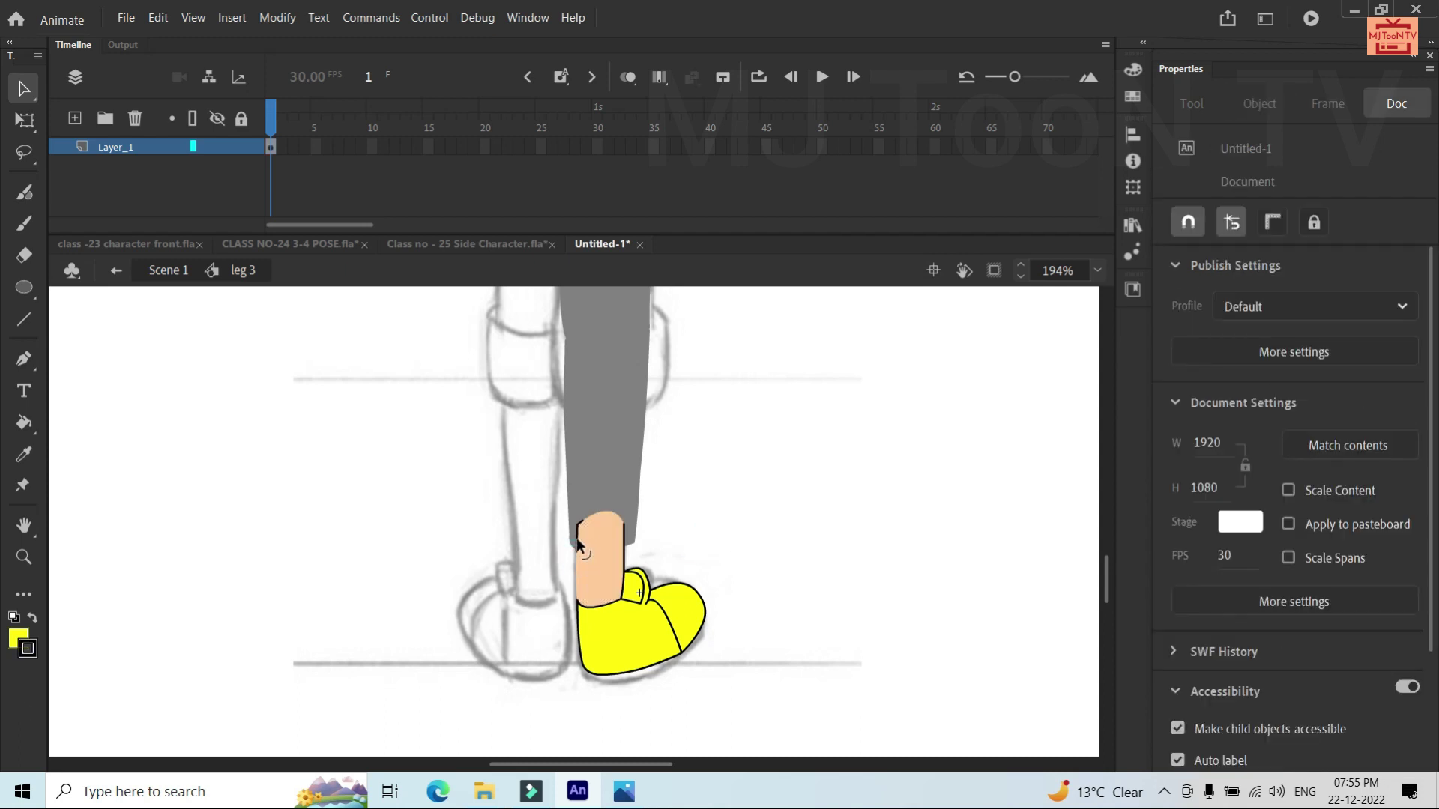
{"action": "left_click", "coordinate": [578, 538]}
{"action": "key", "text": "Escape"}
{"action": "left_click", "coordinate": [578, 523]}
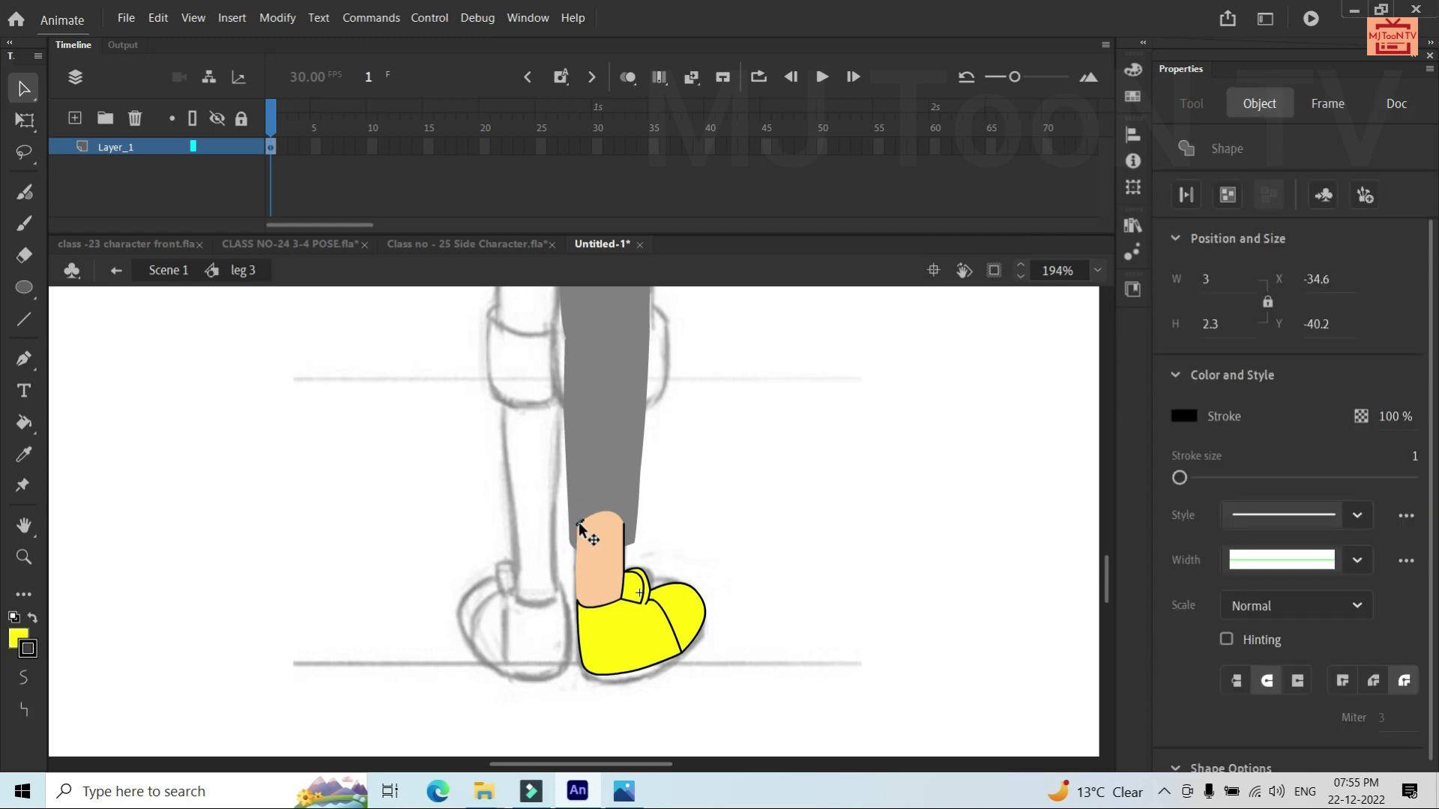
{"action": "key", "text": "Escape"}
{"action": "left_click", "coordinate": [623, 538]}
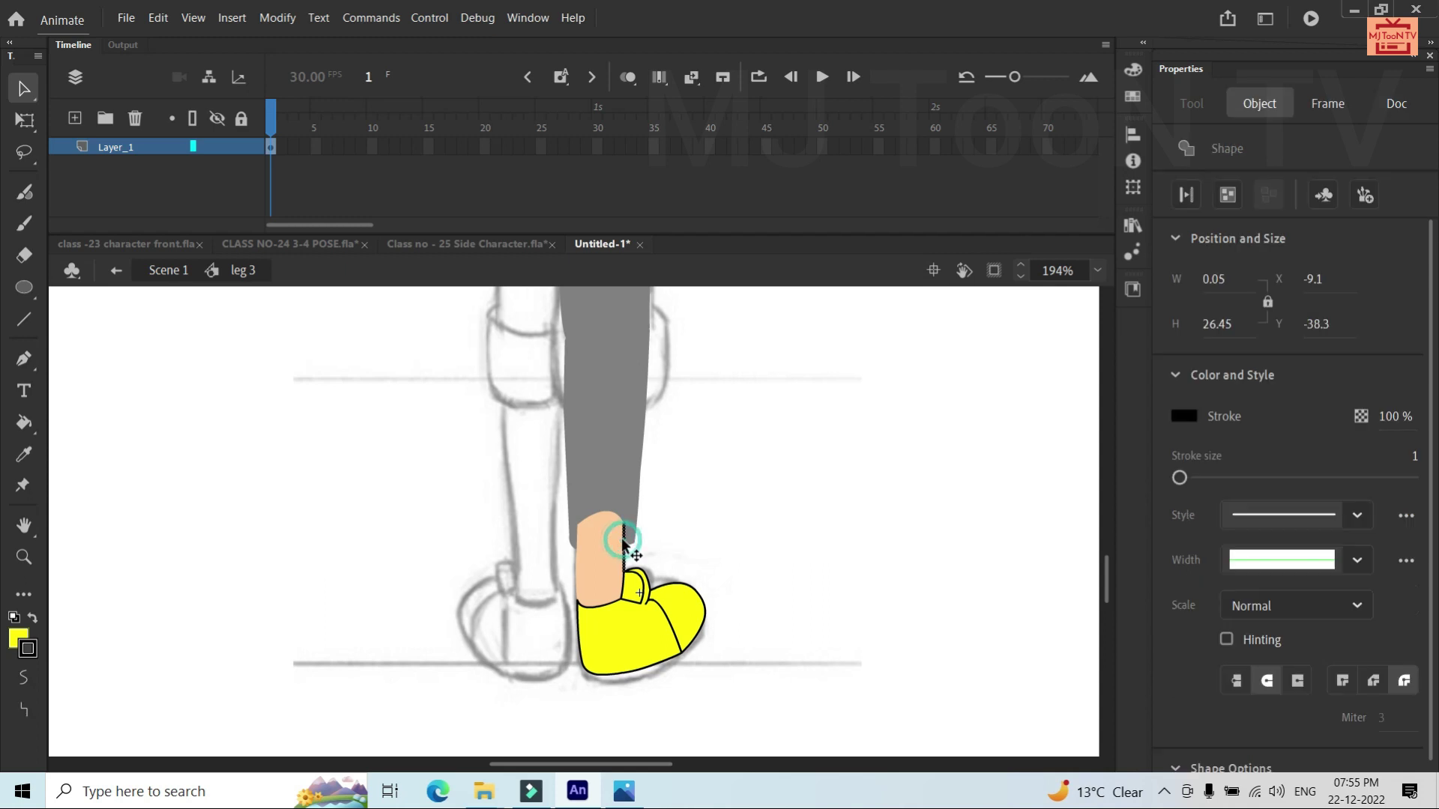
{"action": "key", "text": "Escape"}
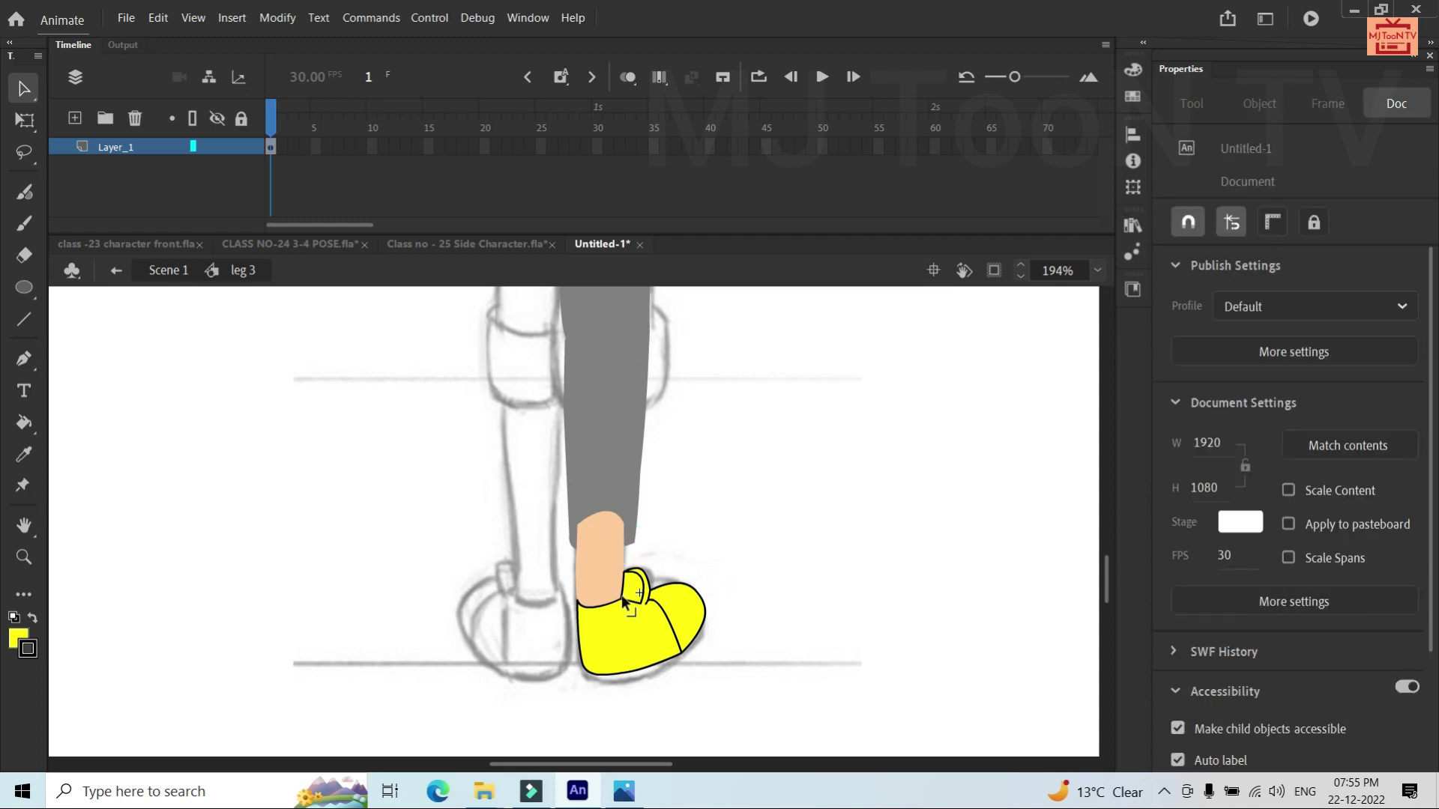
{"action": "double_click", "coordinate": [750, 559]}
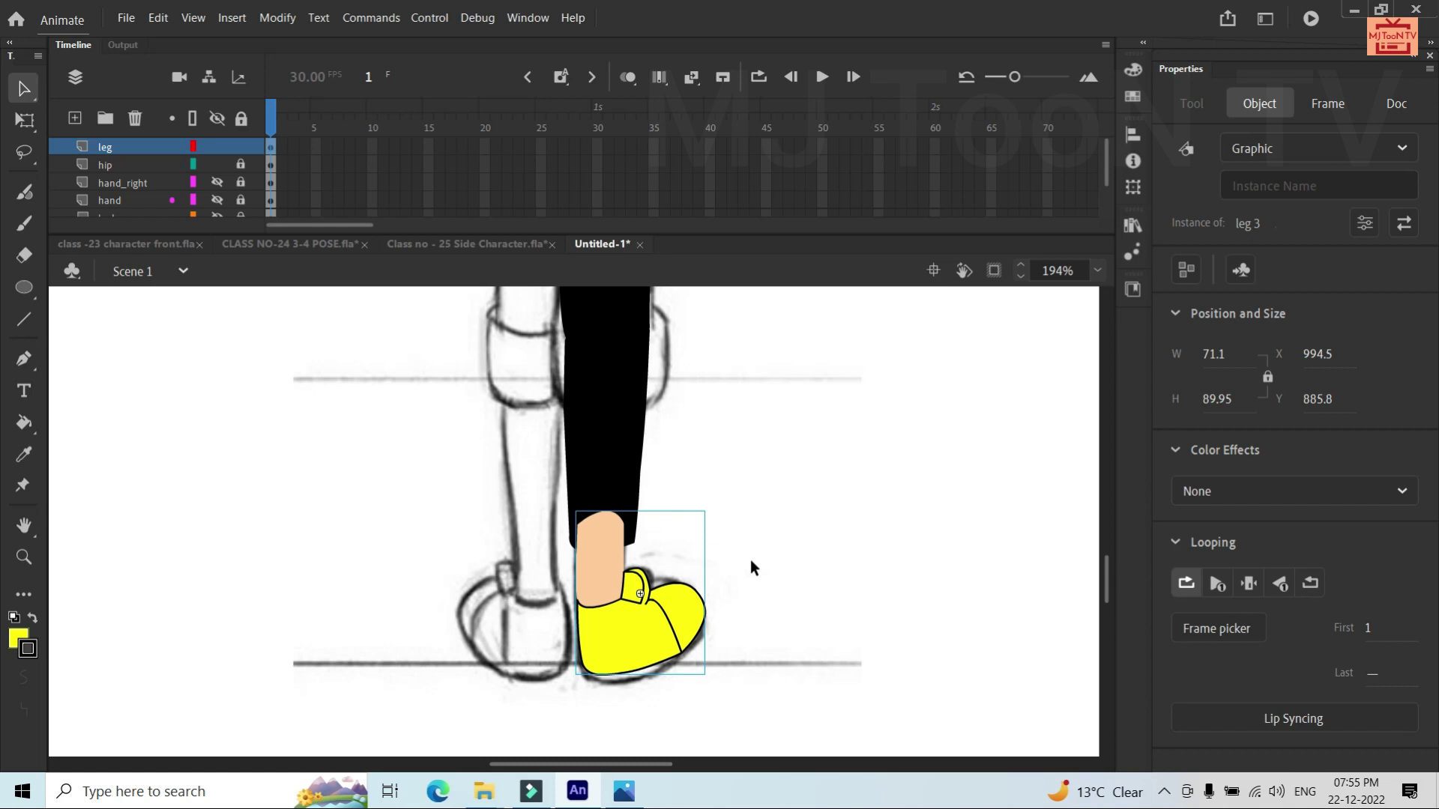
Send the ankle and shoe symbol to the back so the trouser leg covers the ankle's top
{"action": "right_click", "coordinate": [650, 577]}
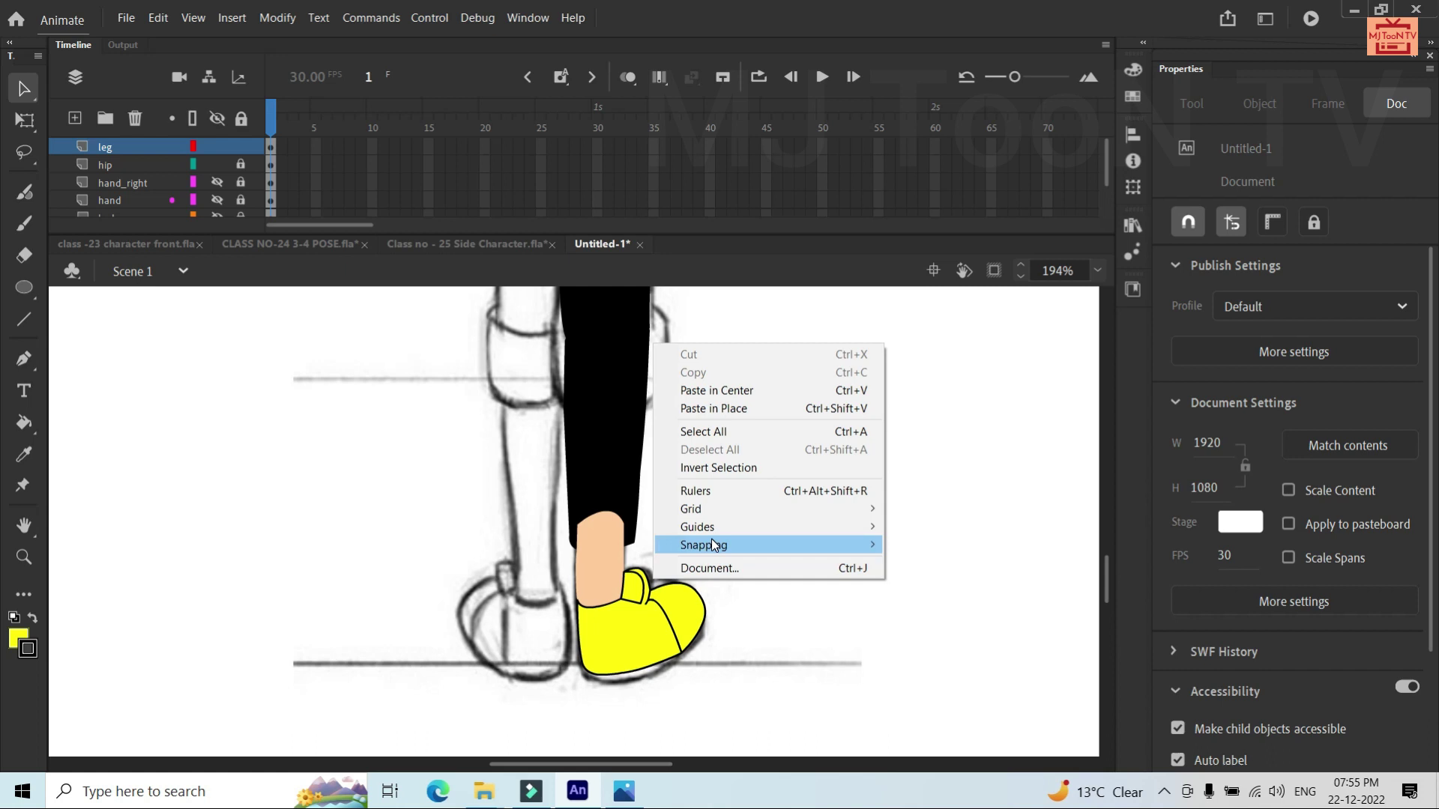
{"action": "left_click", "coordinate": [620, 553]}
{"action": "right_click", "coordinate": [609, 561]}
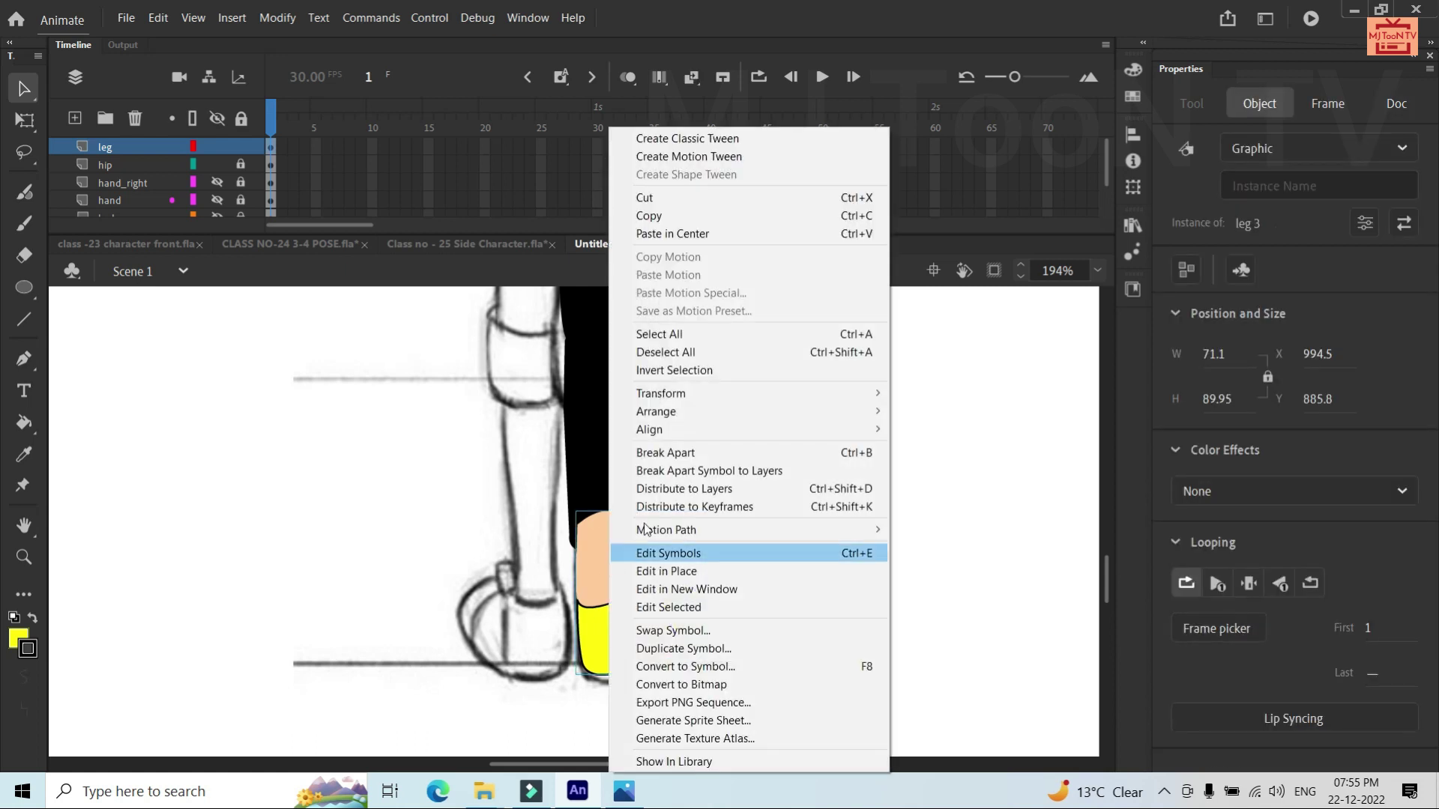
{"action": "mouse_move", "coordinate": [664, 415]}
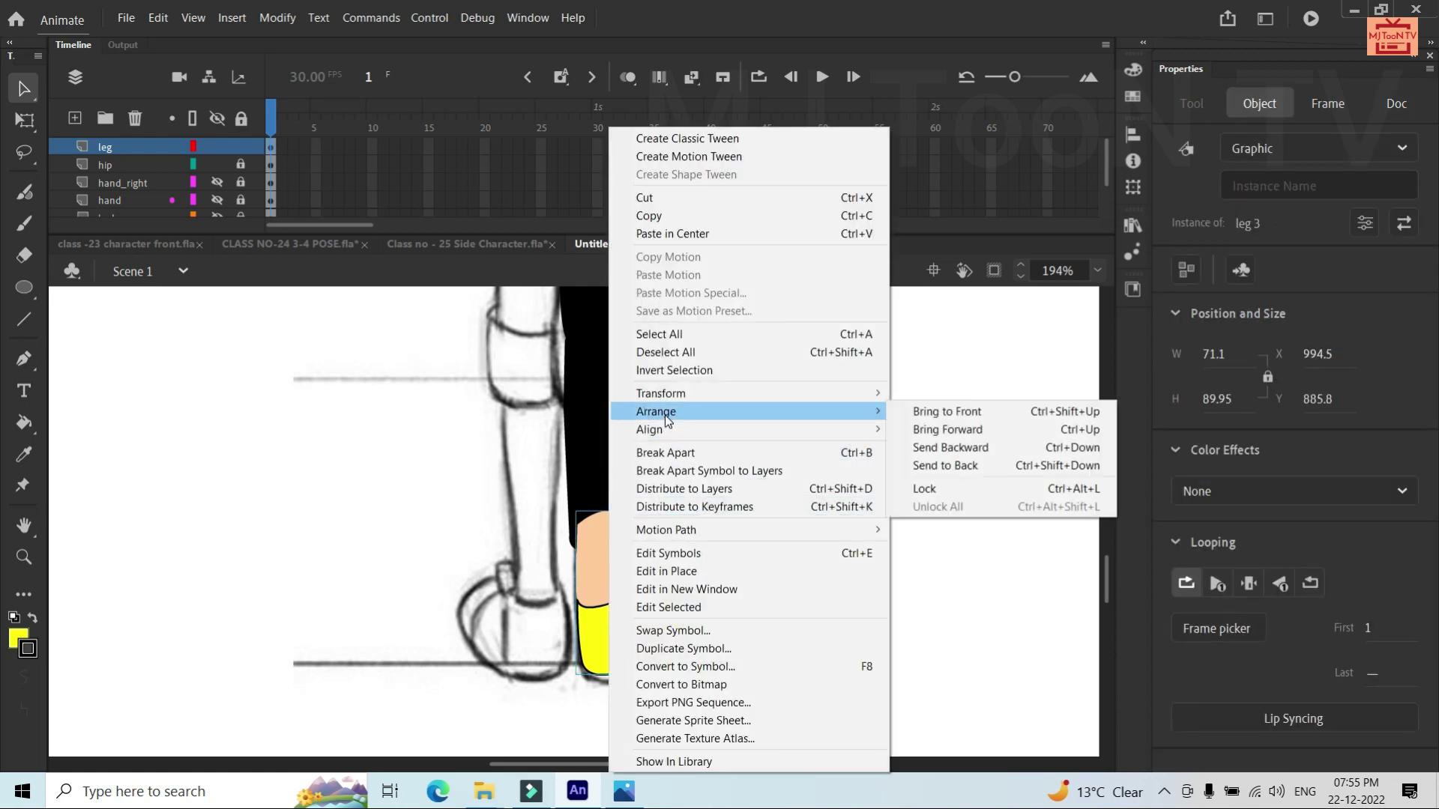
{"action": "left_click", "coordinate": [924, 462]}
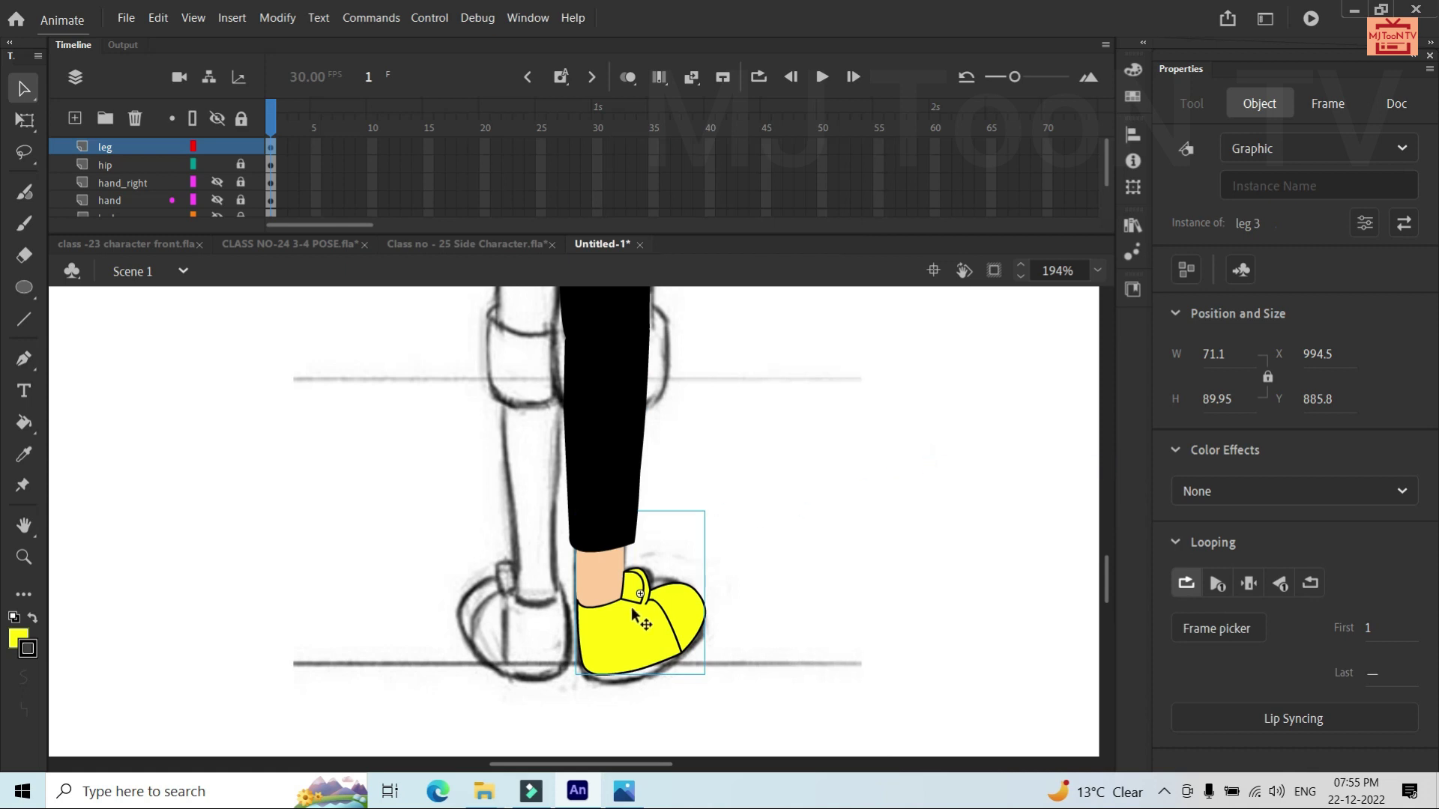
{"action": "left_click", "coordinate": [866, 637]}
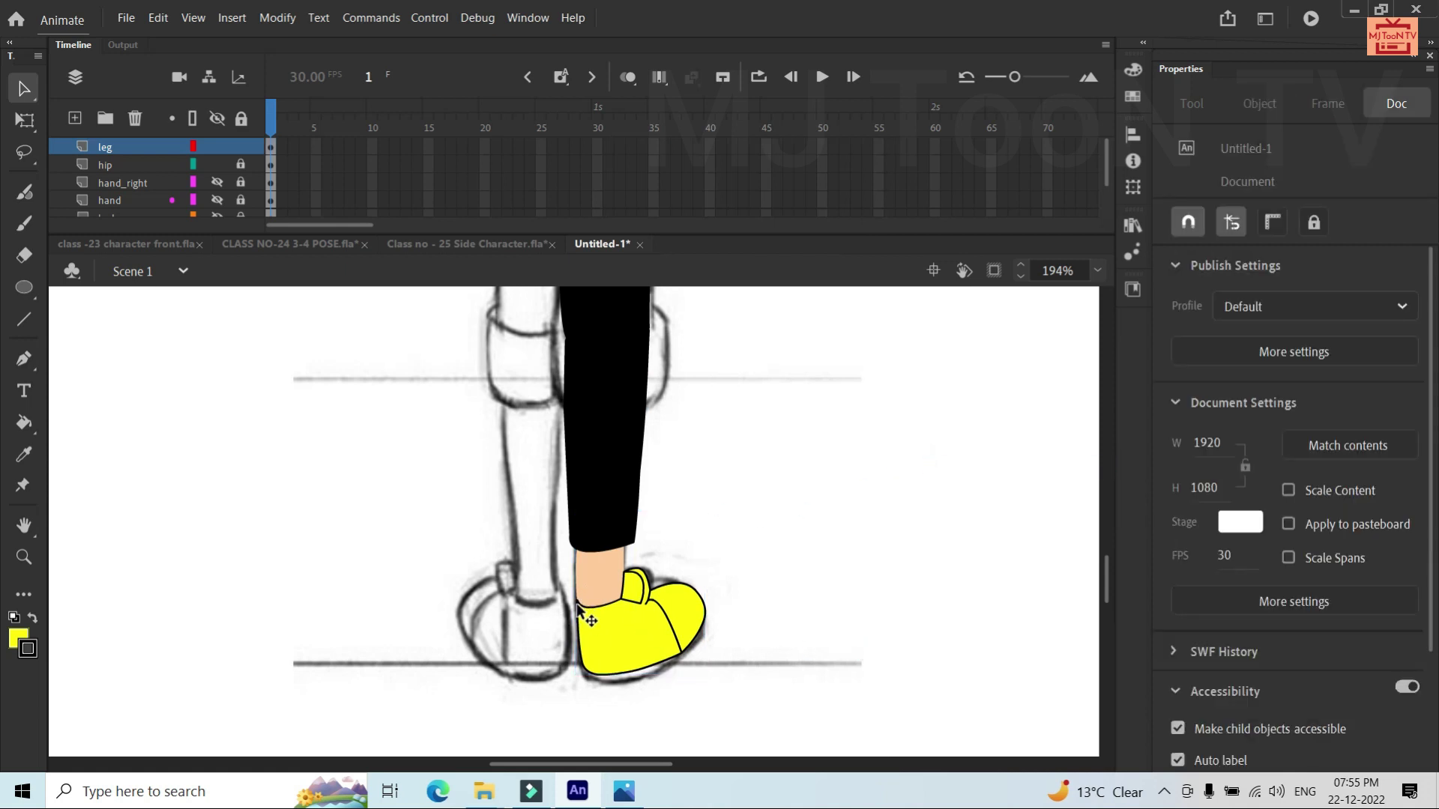
{"action": "double_click", "coordinate": [596, 628]}
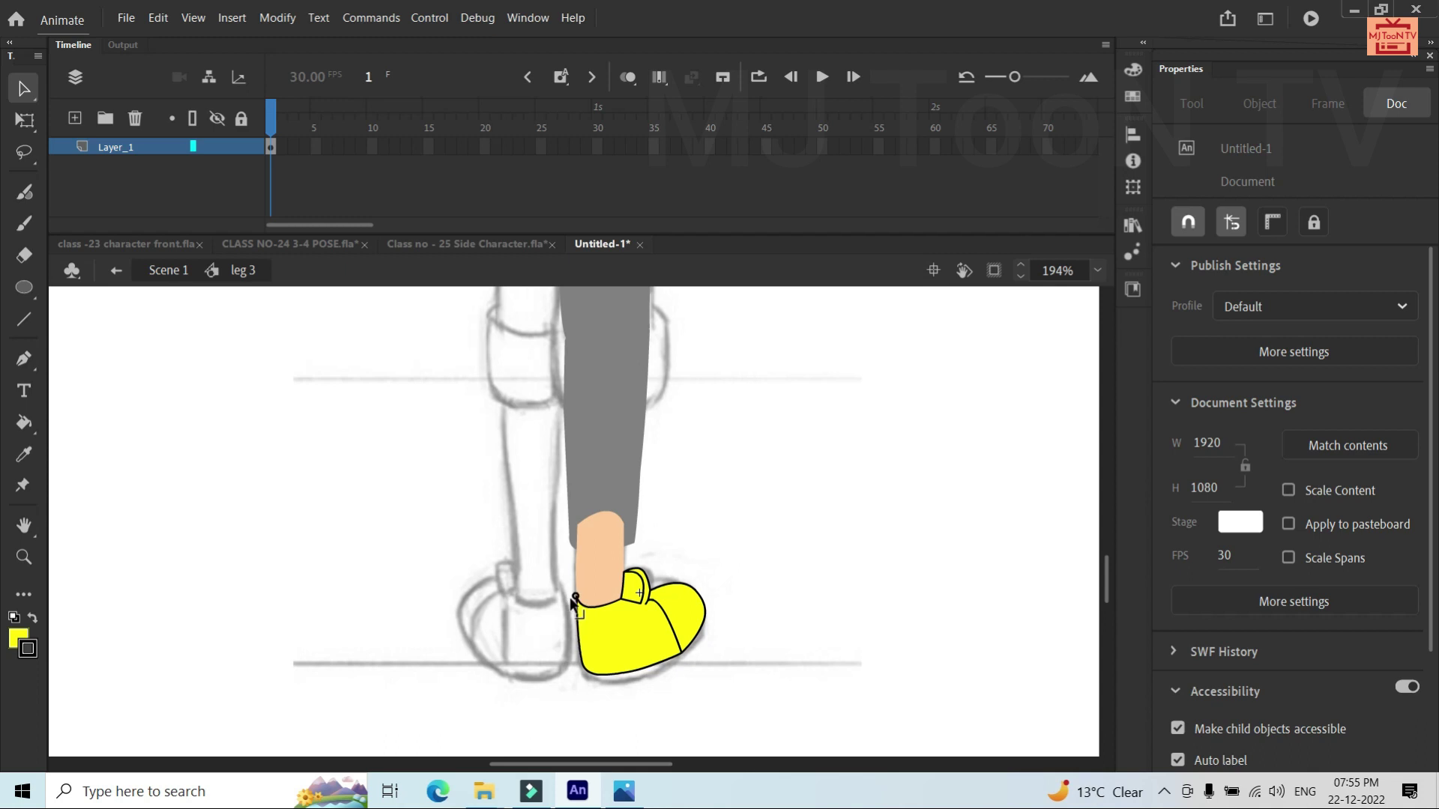
{"action": "double_click", "coordinate": [764, 591]}
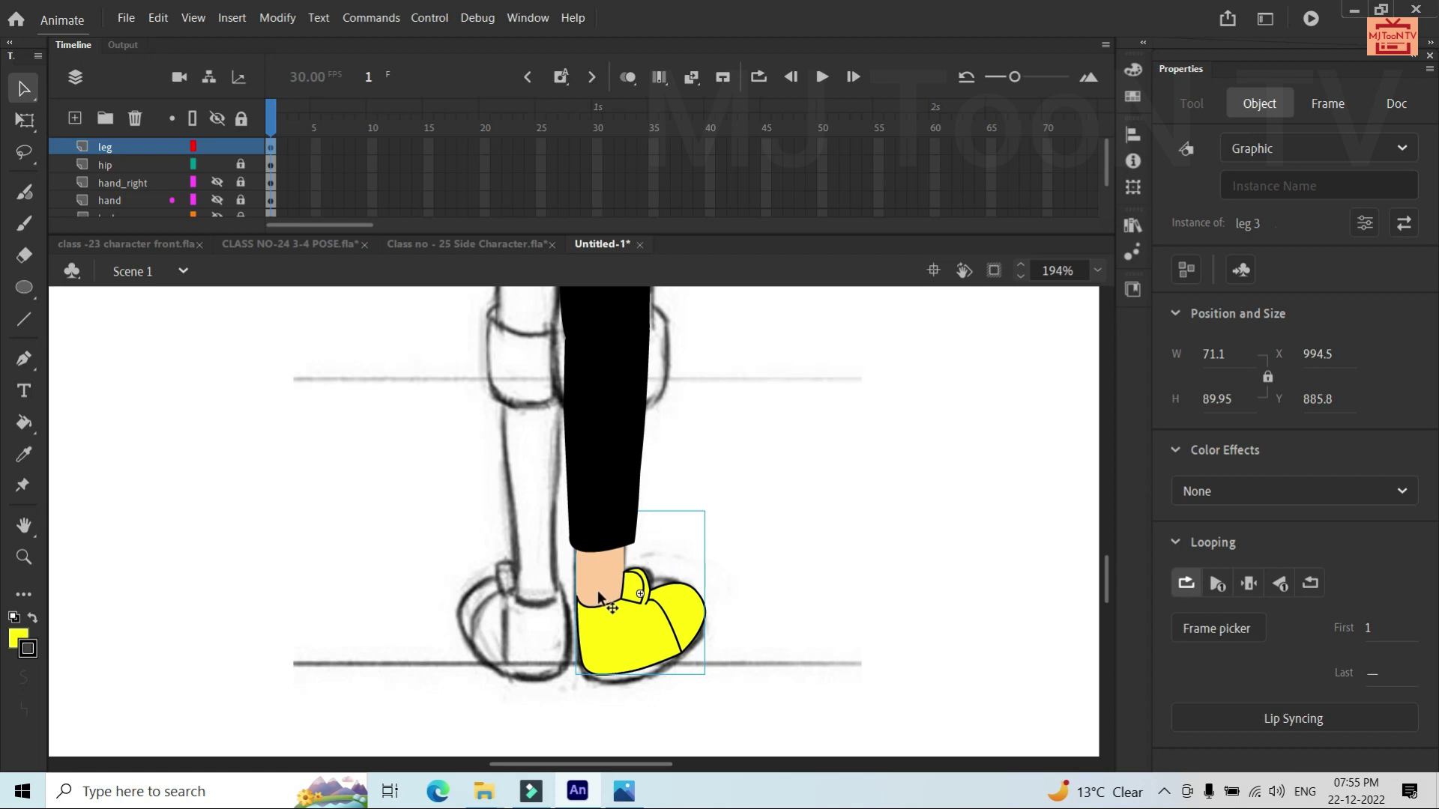
Duplicate the leg layer and move the copied leg parts sideways, clear of the original leg on the sketch's uncovered leg side
{"action": "left_click_drag", "start_coordinate": [1103, 574], "coordinate": [1103, 556]}
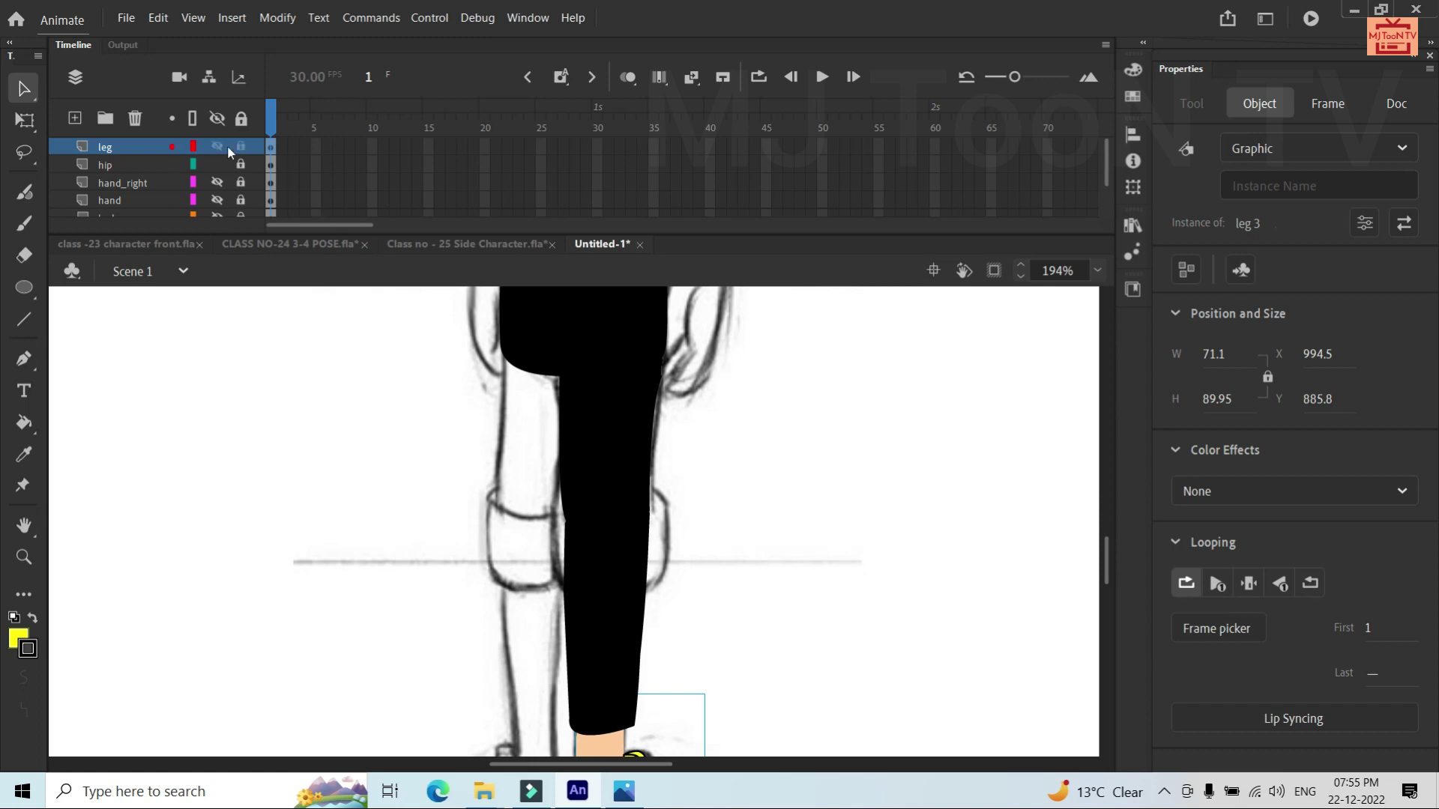
{"action": "left_click", "coordinate": [271, 145]}
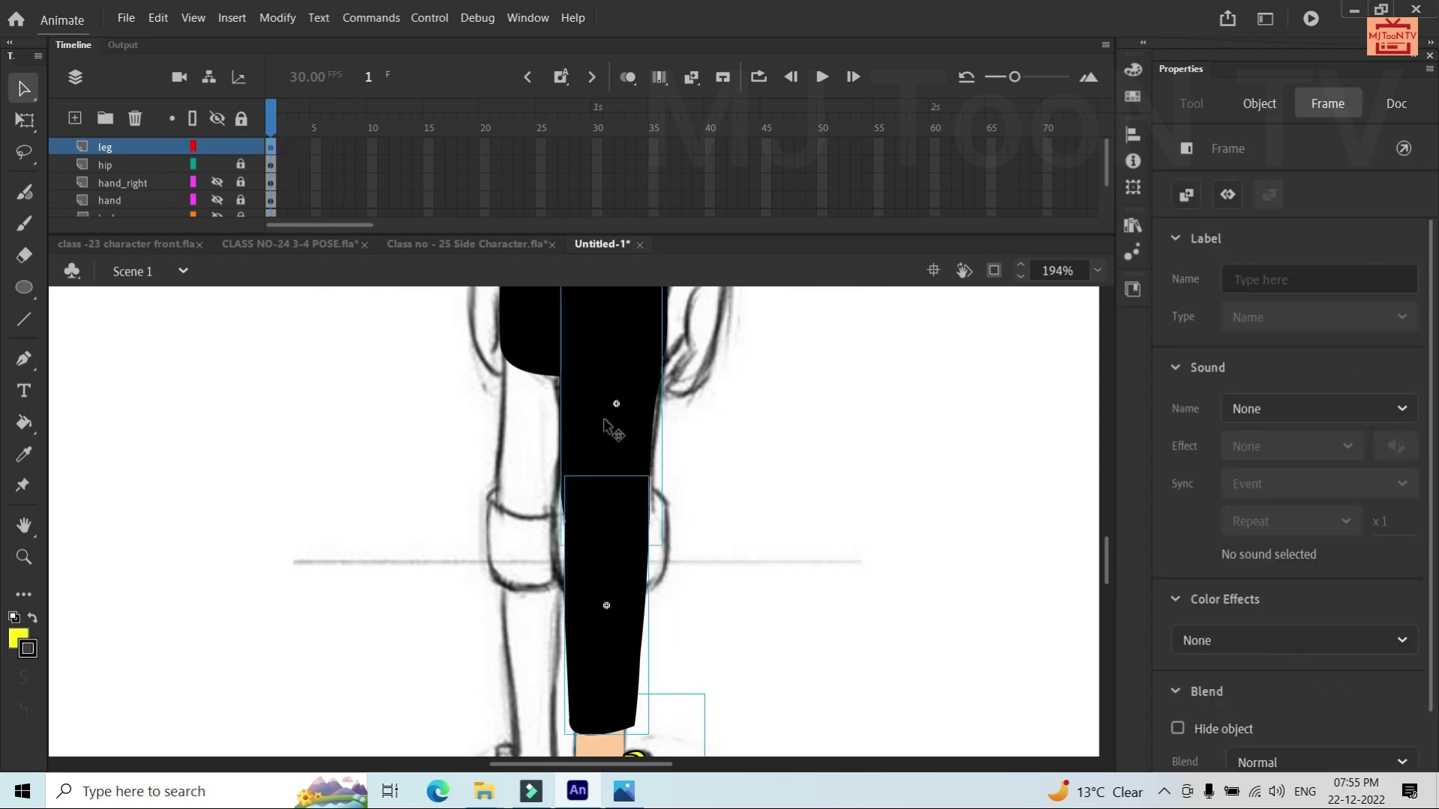
{"action": "right_click", "coordinate": [123, 146]}
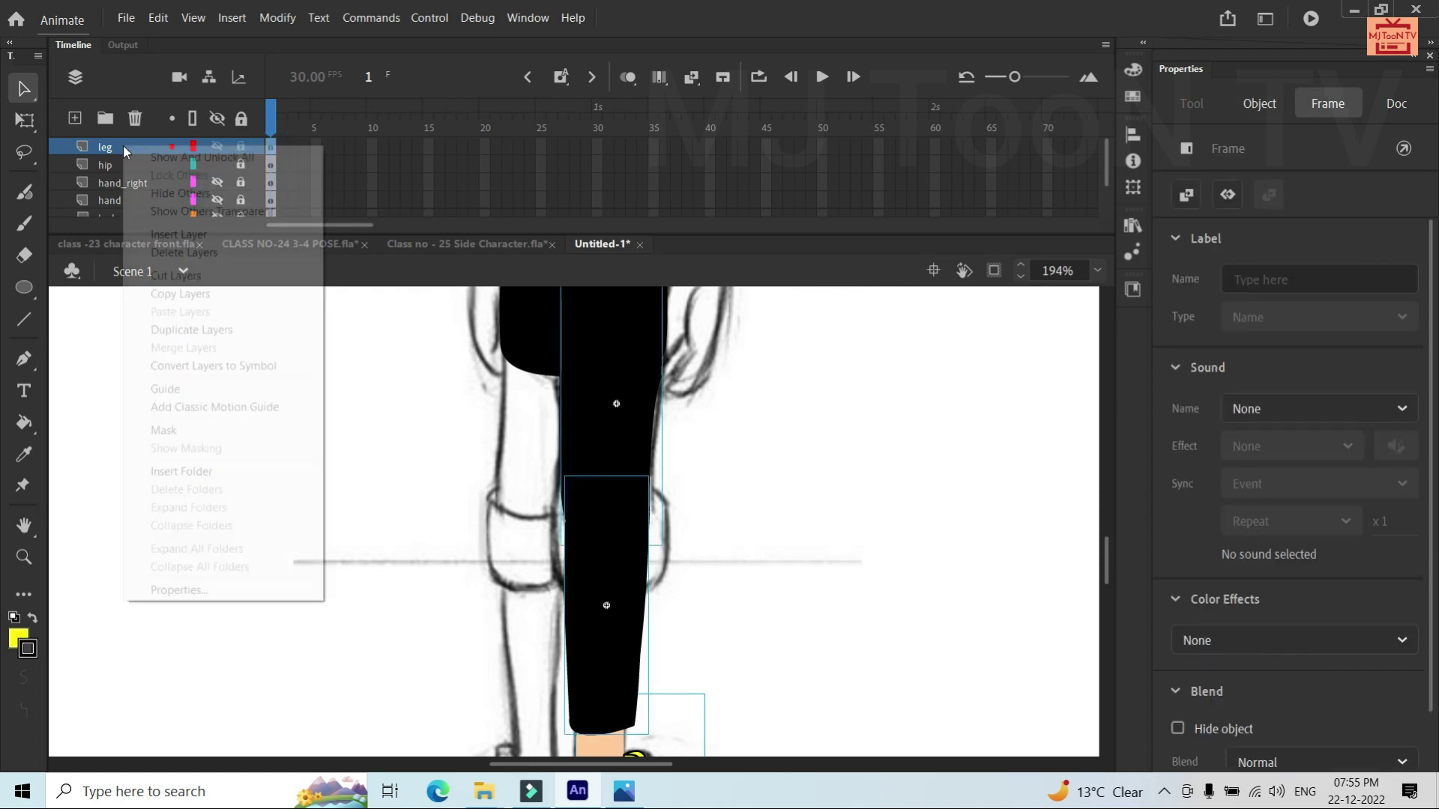
{"action": "left_click", "coordinate": [190, 327]}
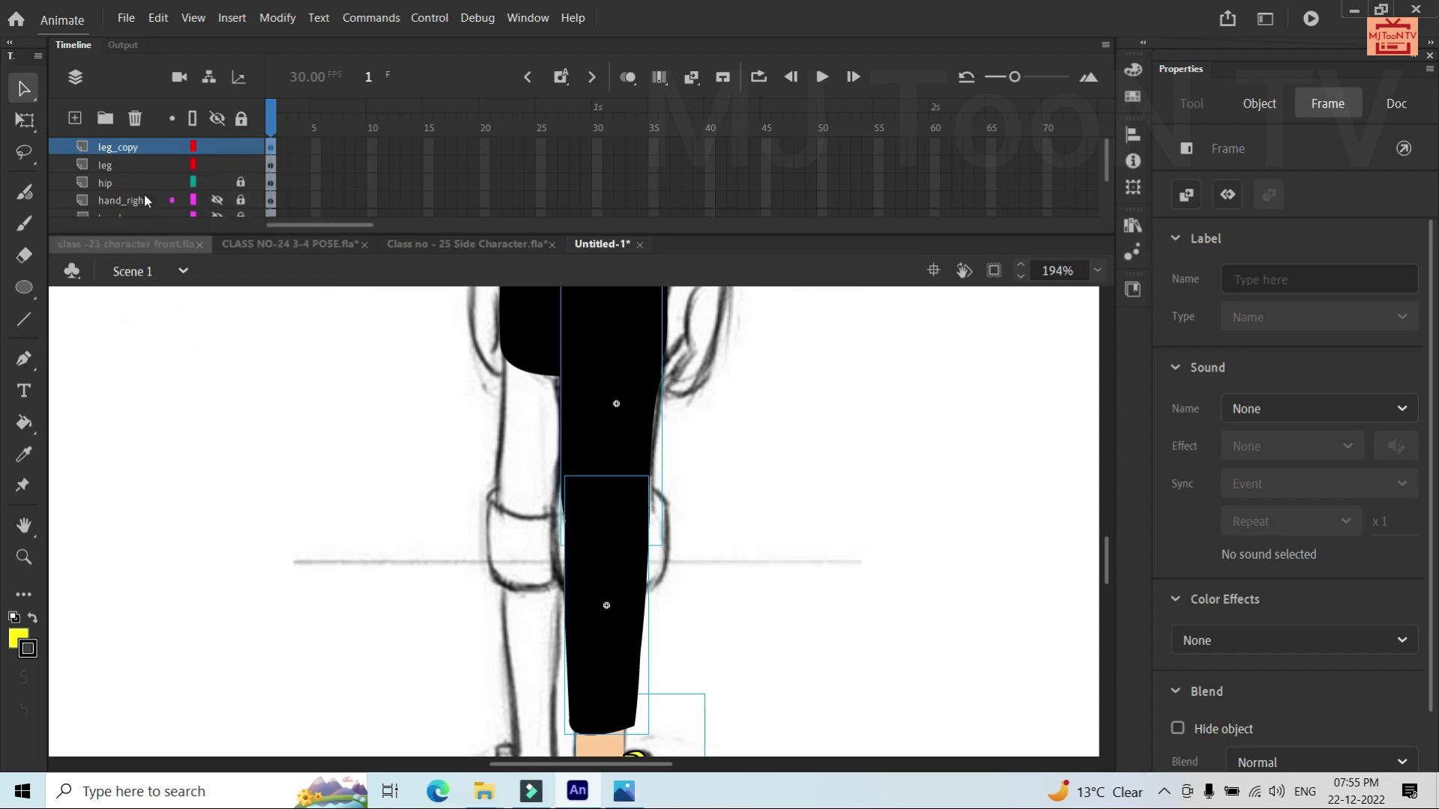
{"action": "left_click", "coordinate": [614, 500]}
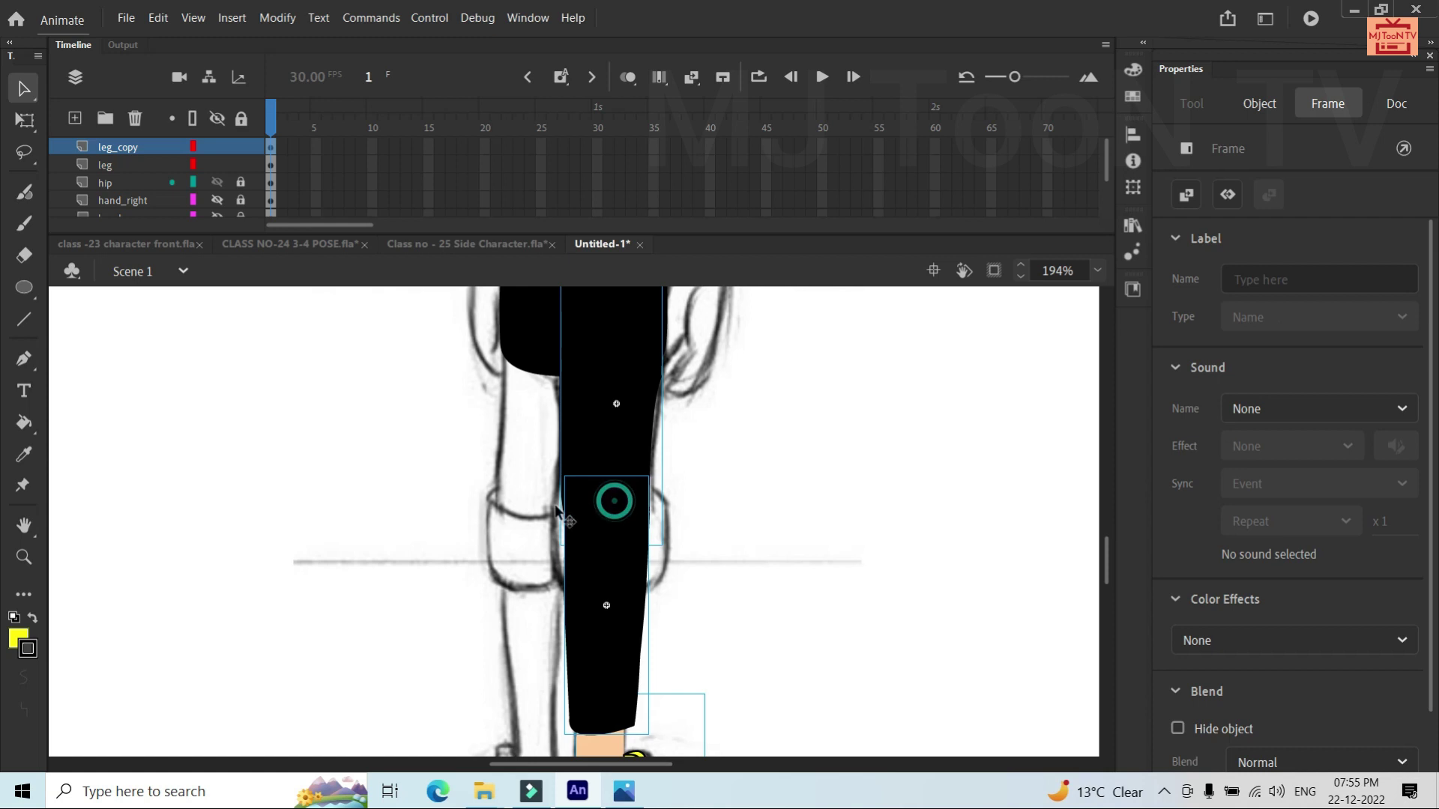
{"action": "left_click_drag", "start_coordinate": [556, 512], "coordinate": [478, 509]}
Rename the duplicated leg layer as leg_right
{"action": "left_click", "coordinate": [106, 145]}
{"action": "double_click", "coordinate": [107, 145]}
{"action": "type", "text": "leg"}
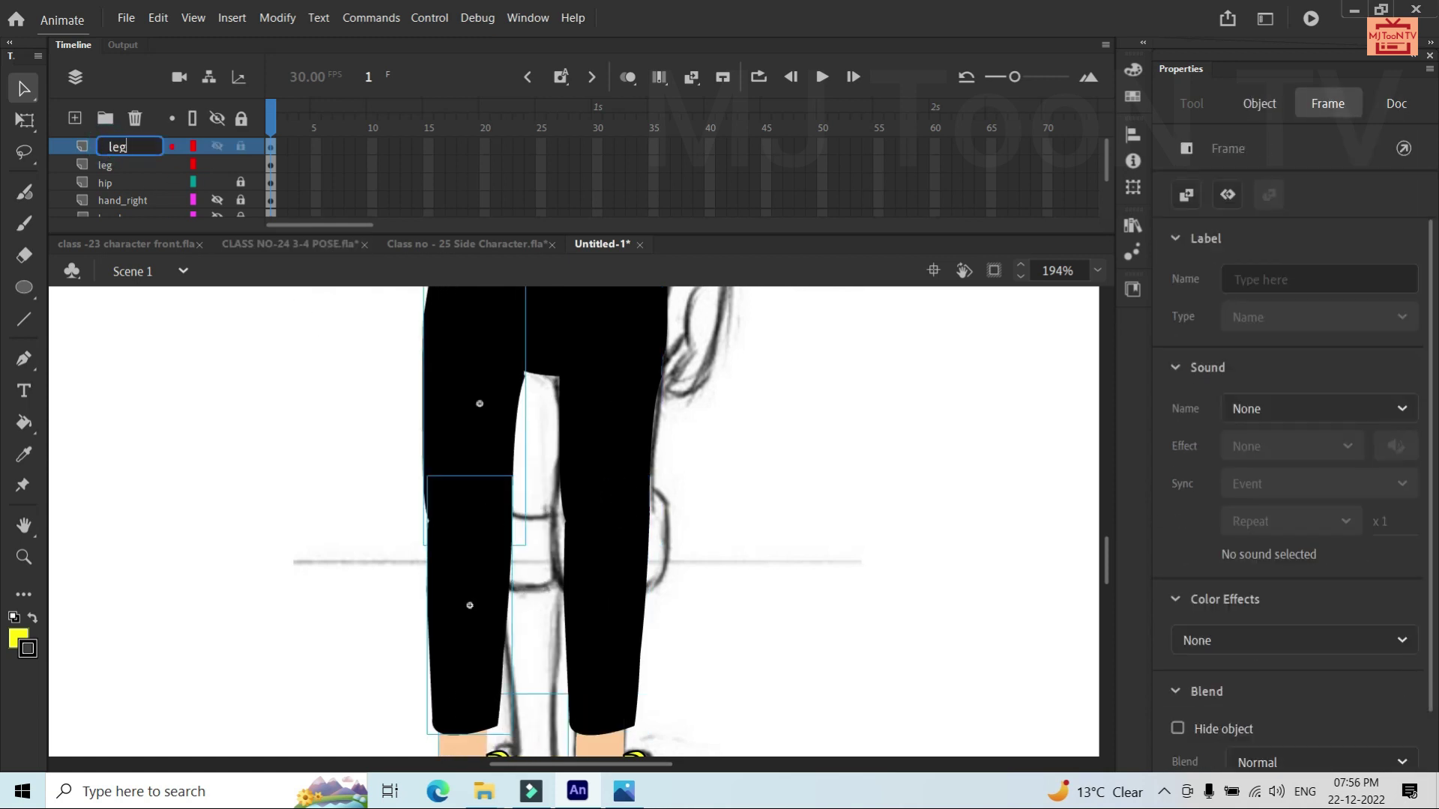
{"action": "type", "text": " right"}
{"action": "key", "text": "Return"}
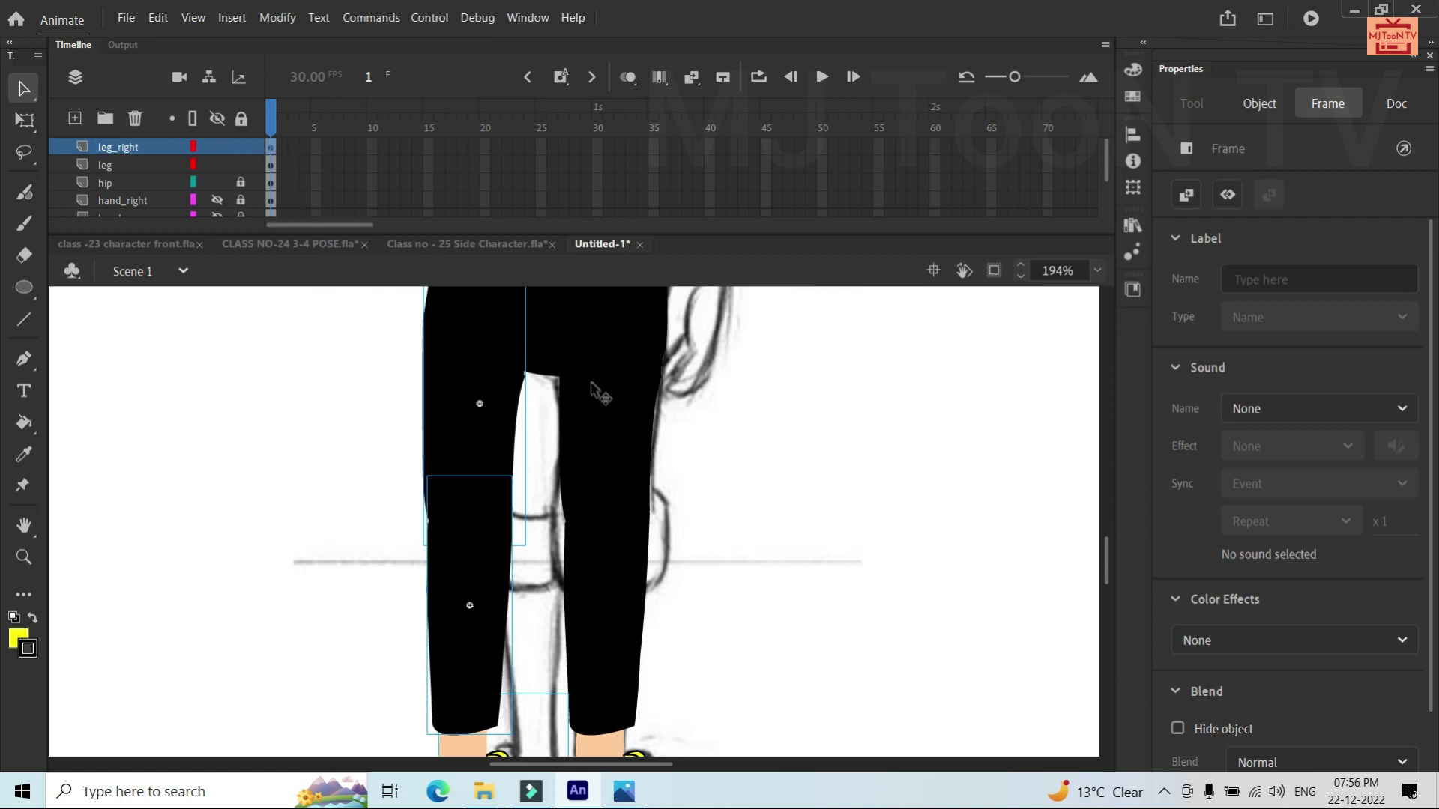
Duplicate the symbol of the copied leg's thigh as leg 1 copy
{"action": "scroll", "coordinate": [452, 372], "scroll_direction": "down", "scroll_amount": 3}
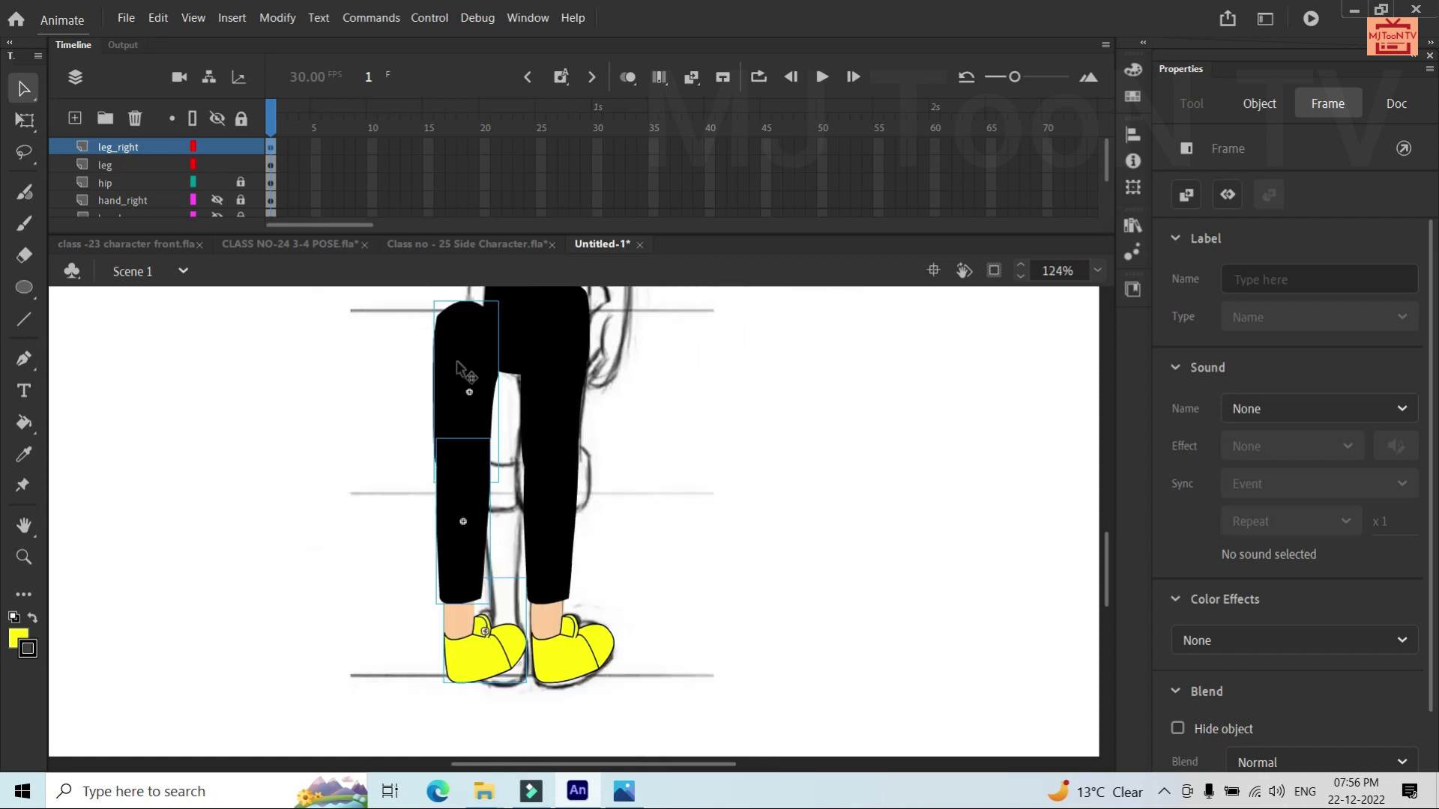
{"action": "left_click", "coordinate": [780, 424]}
{"action": "left_click", "coordinate": [472, 368]}
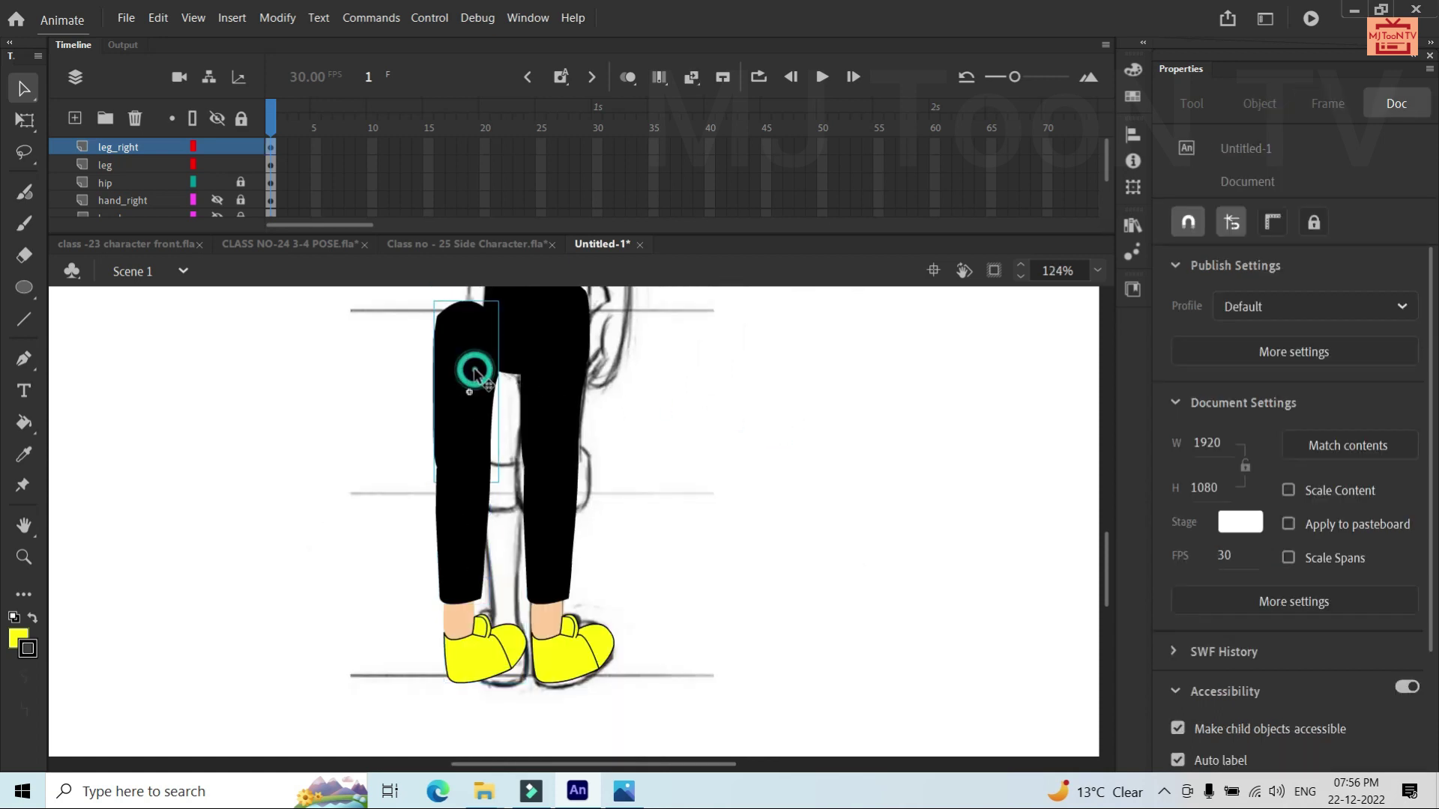
{"action": "right_click", "coordinate": [472, 369]}
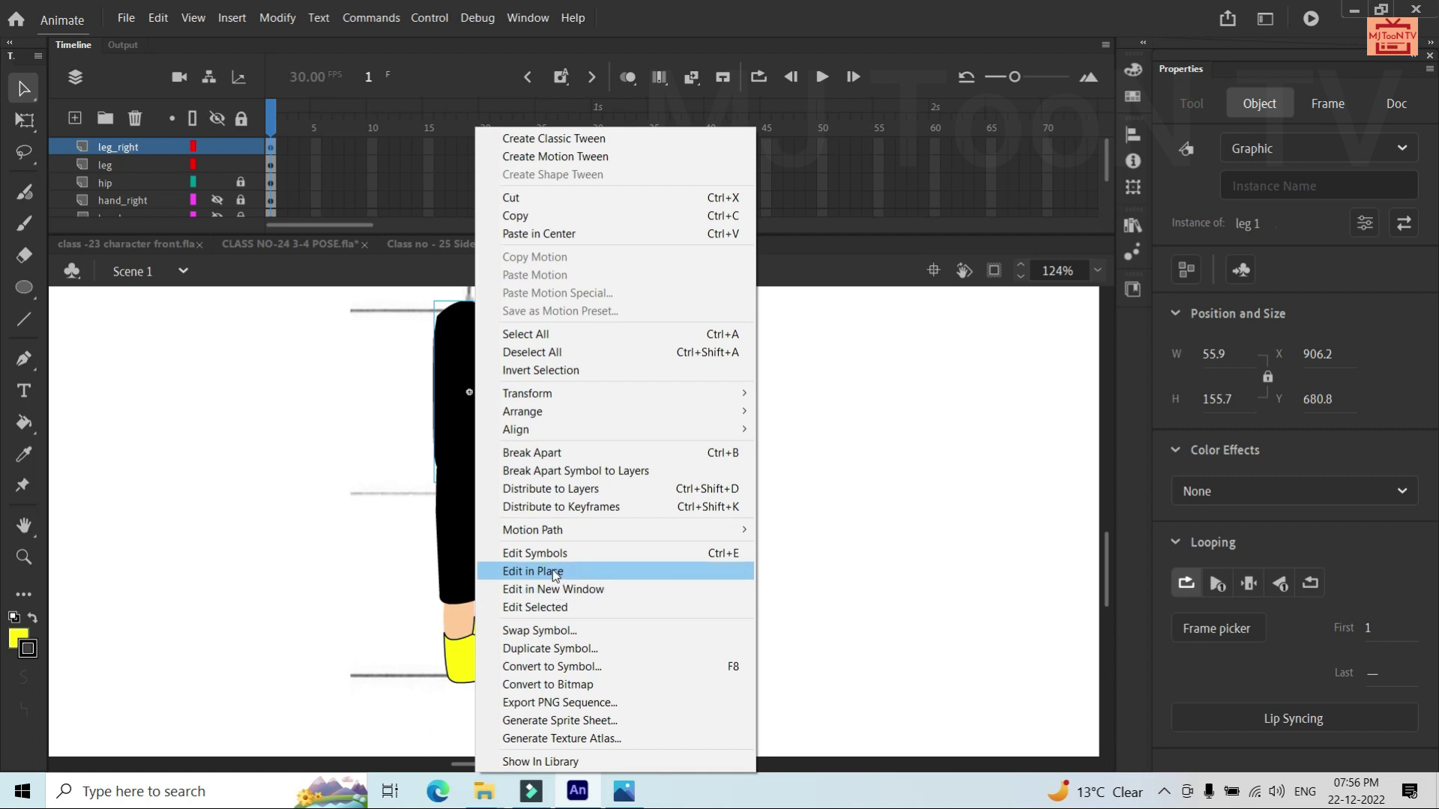
{"action": "left_click", "coordinate": [545, 649]}
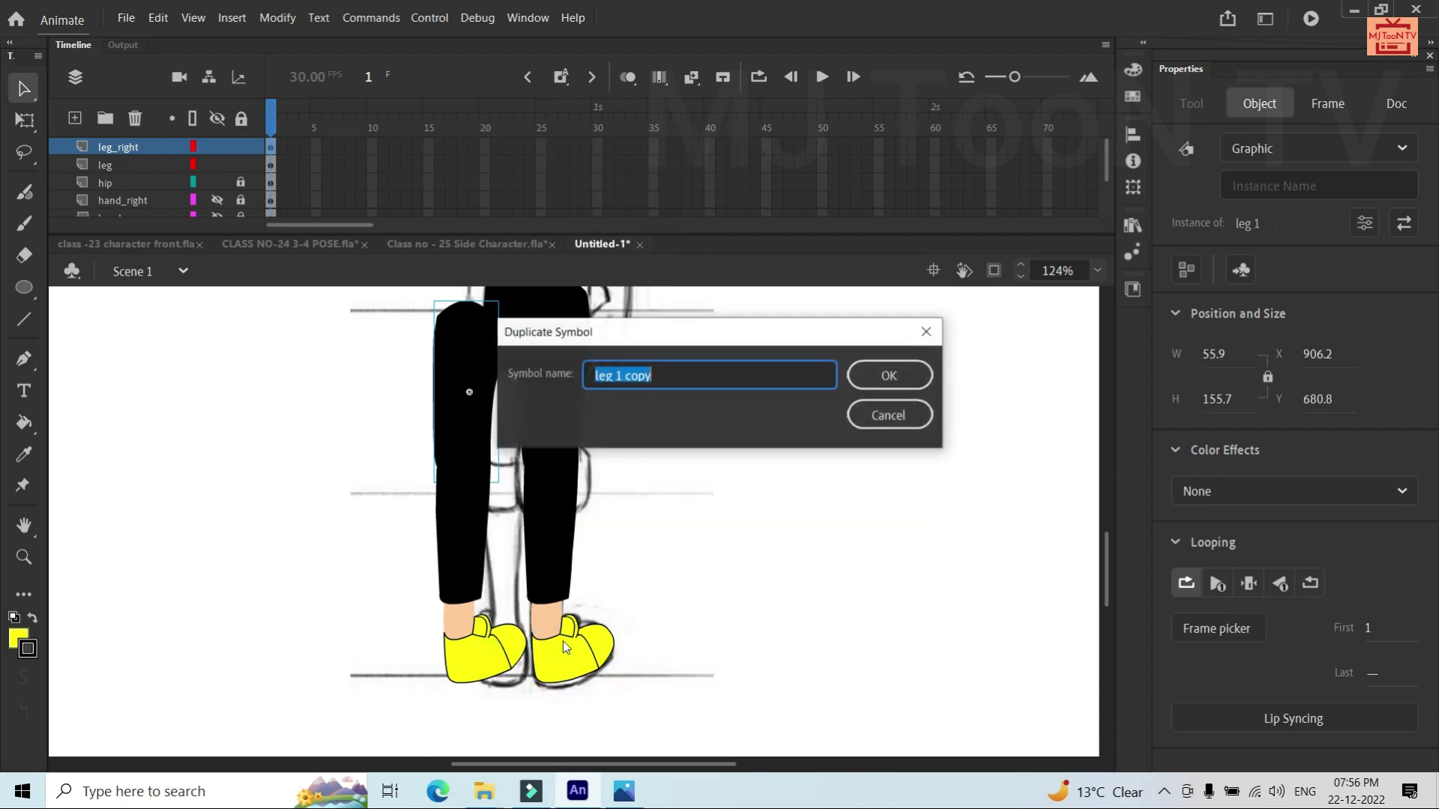
{"action": "left_click", "coordinate": [870, 377]}
Duplicate the symbols of the copied lower leg and of the copied shoe, naming the shoe's leg 3 copy
{"action": "left_click", "coordinate": [477, 518]}
{"action": "right_click", "coordinate": [477, 519]}
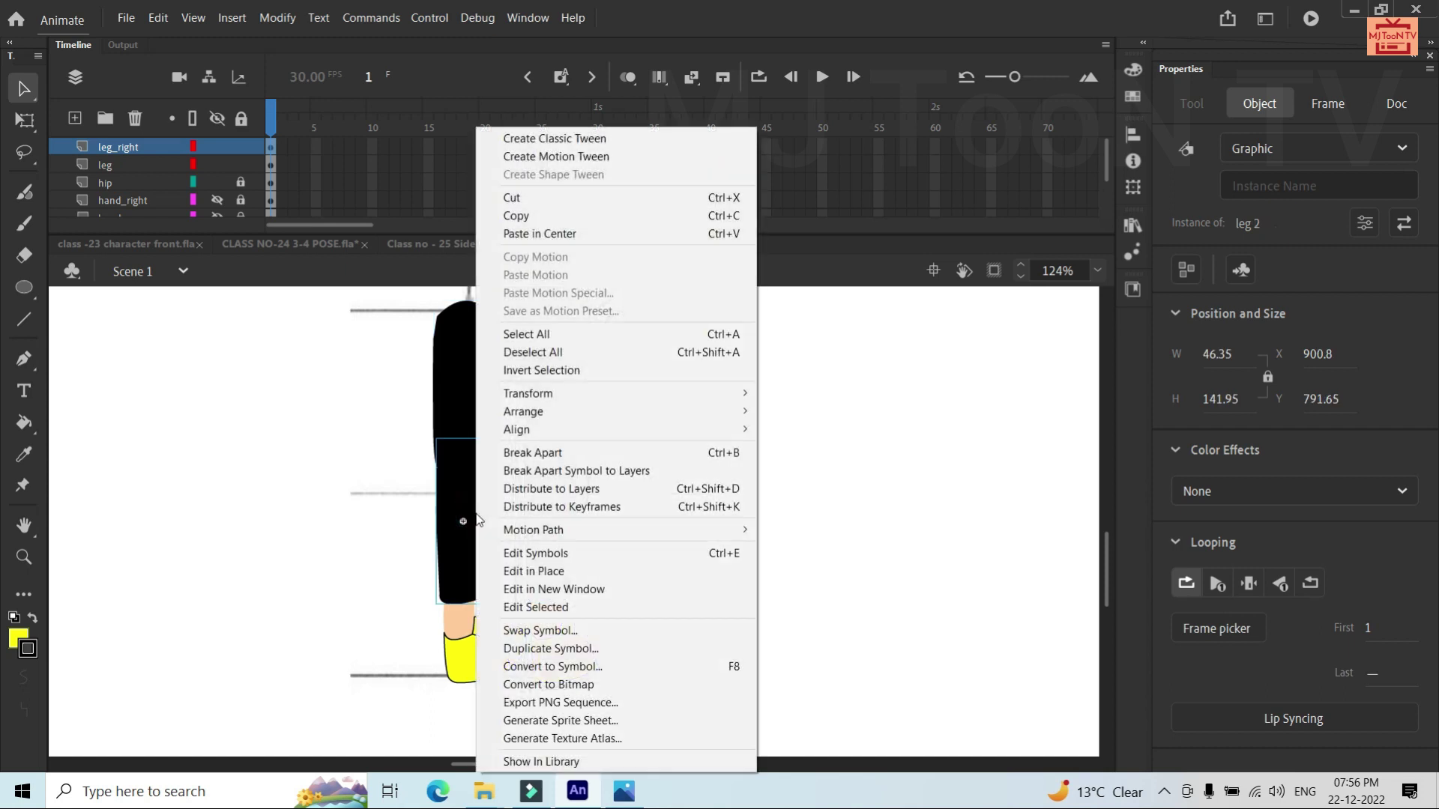
{"action": "left_click", "coordinate": [550, 648]}
{"action": "left_click", "coordinate": [889, 375]}
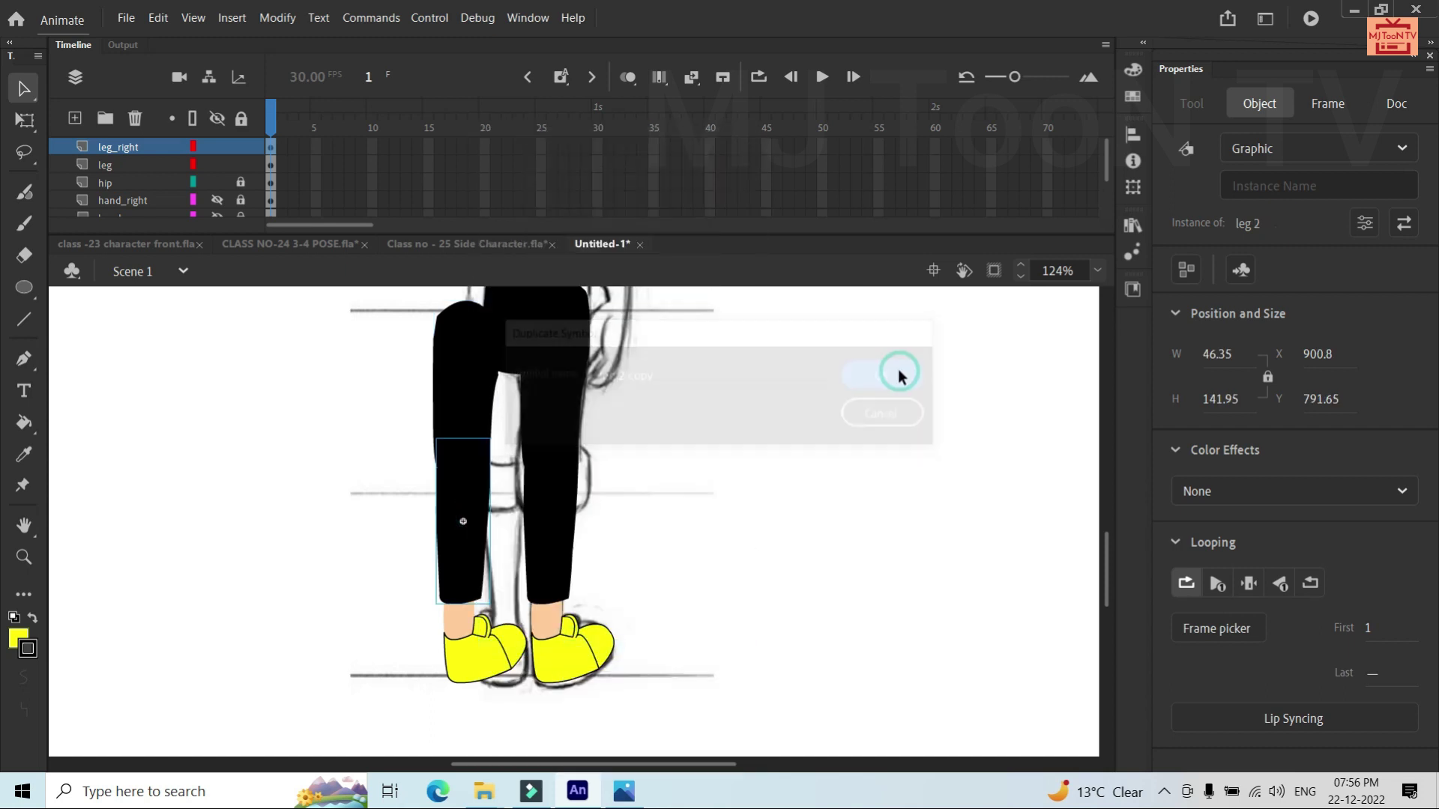
{"action": "left_click", "coordinate": [482, 660]}
{"action": "right_click", "coordinate": [482, 660]}
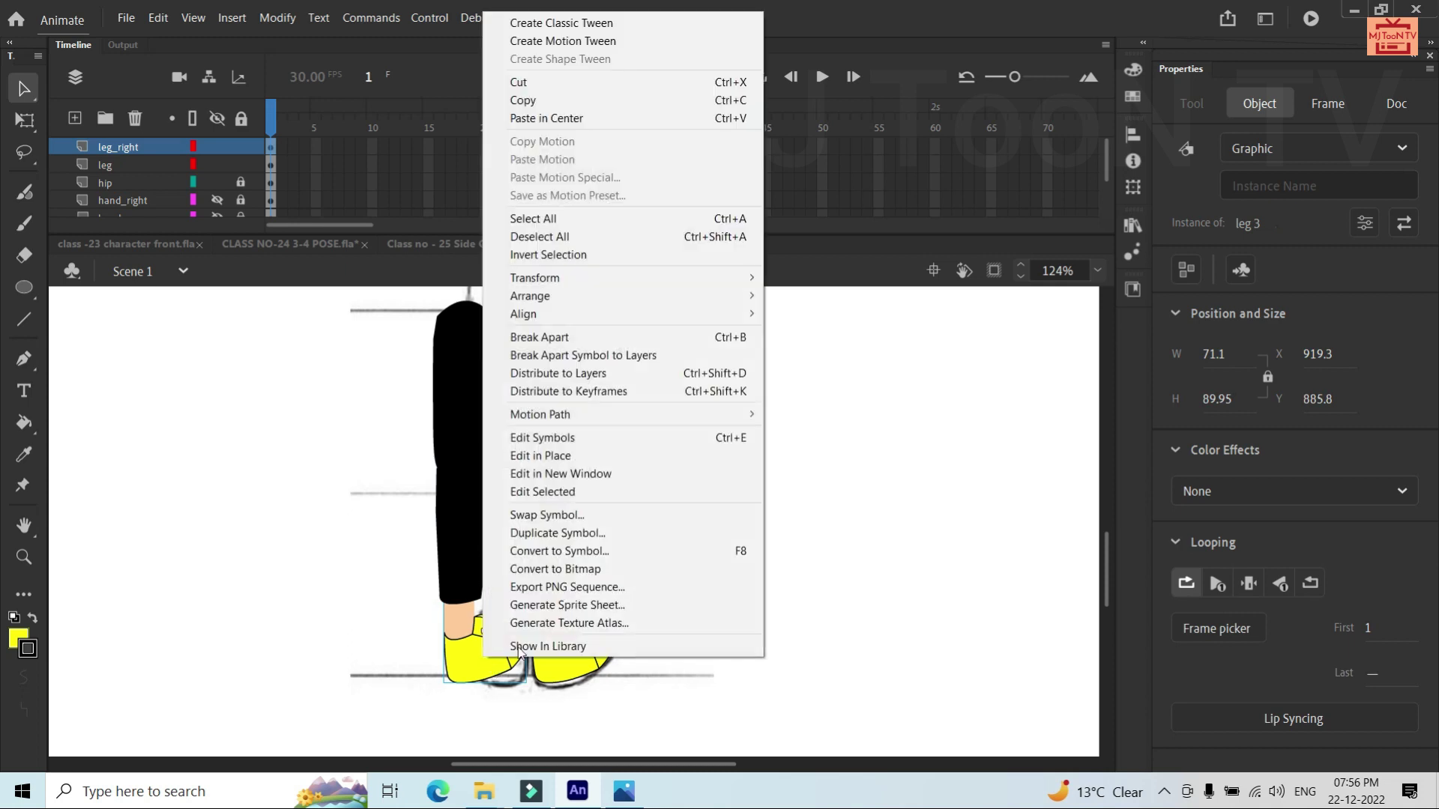
{"action": "left_click", "coordinate": [587, 533]}
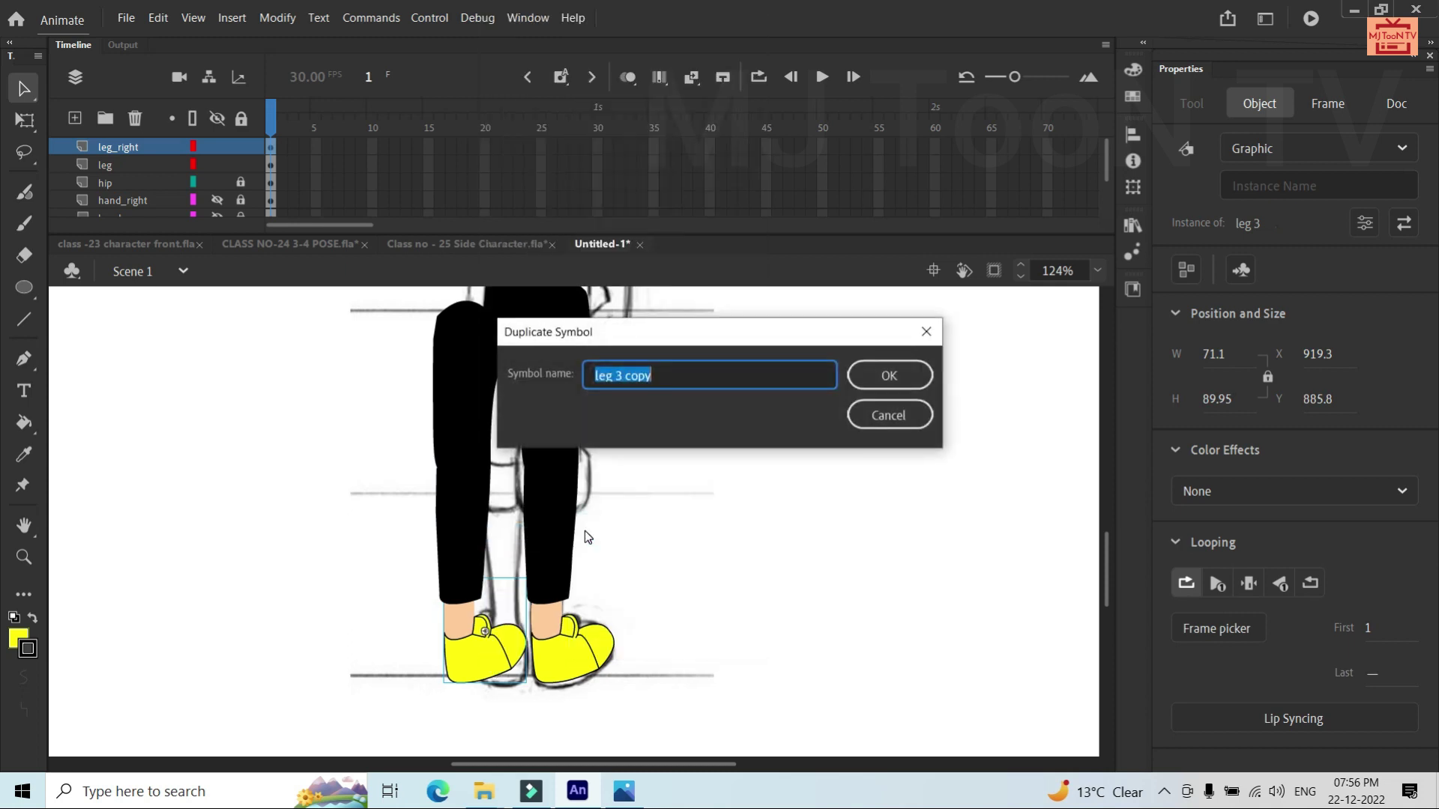
{"action": "left_click", "coordinate": [887, 376]}
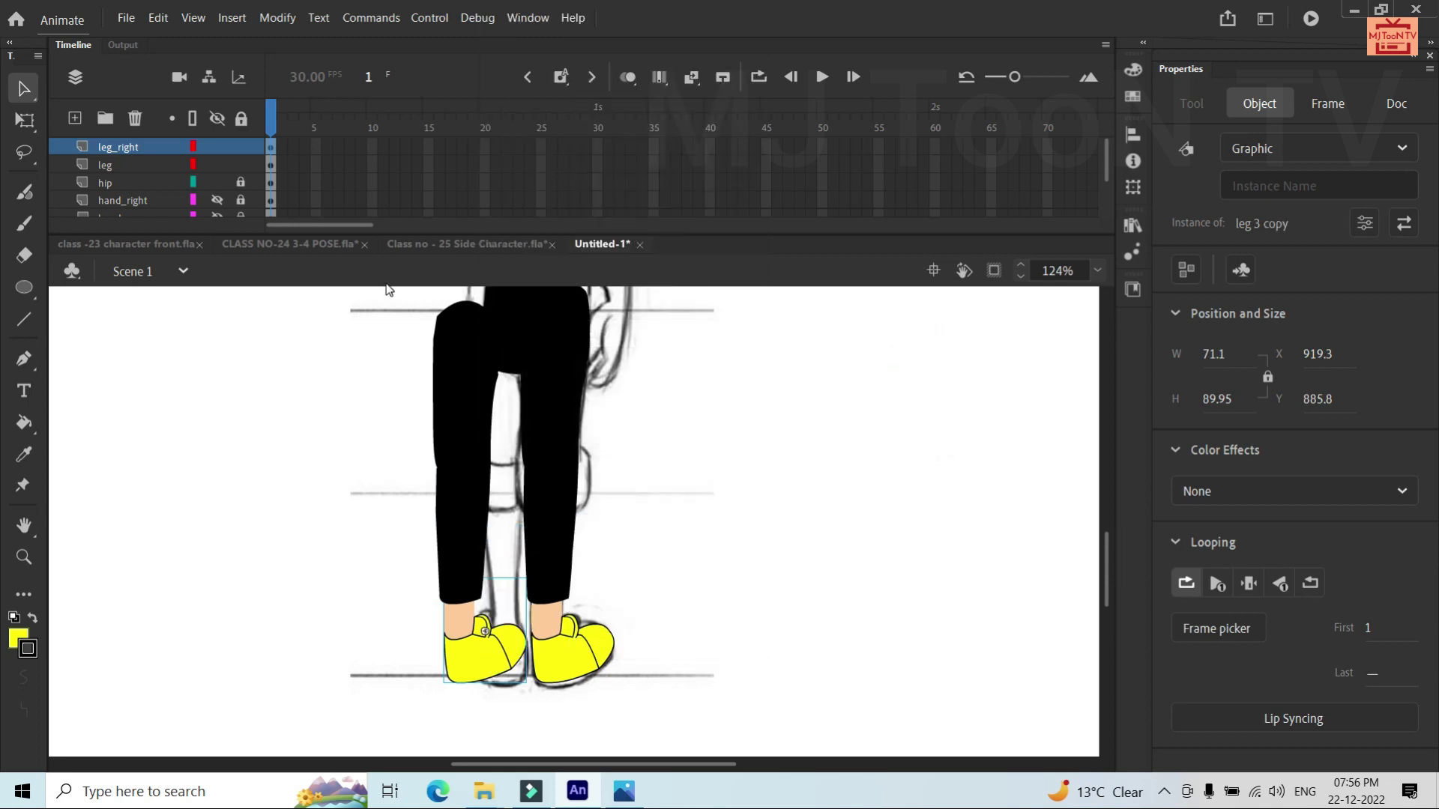
Flip all parts on the leg_right layer horizontally so the shoe points the opposite way
{"action": "left_click", "coordinate": [268, 146]}
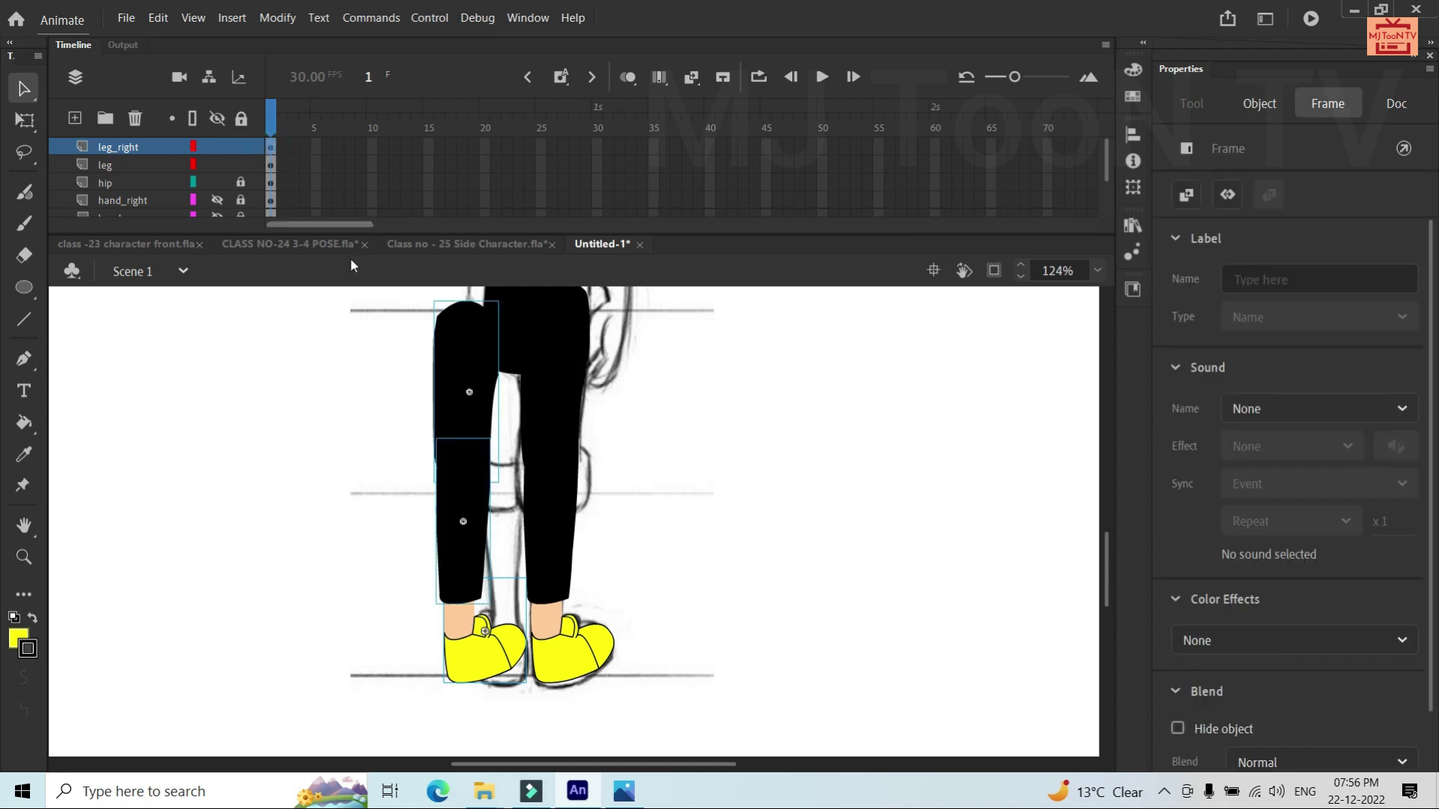
{"action": "left_click", "coordinate": [448, 476]}
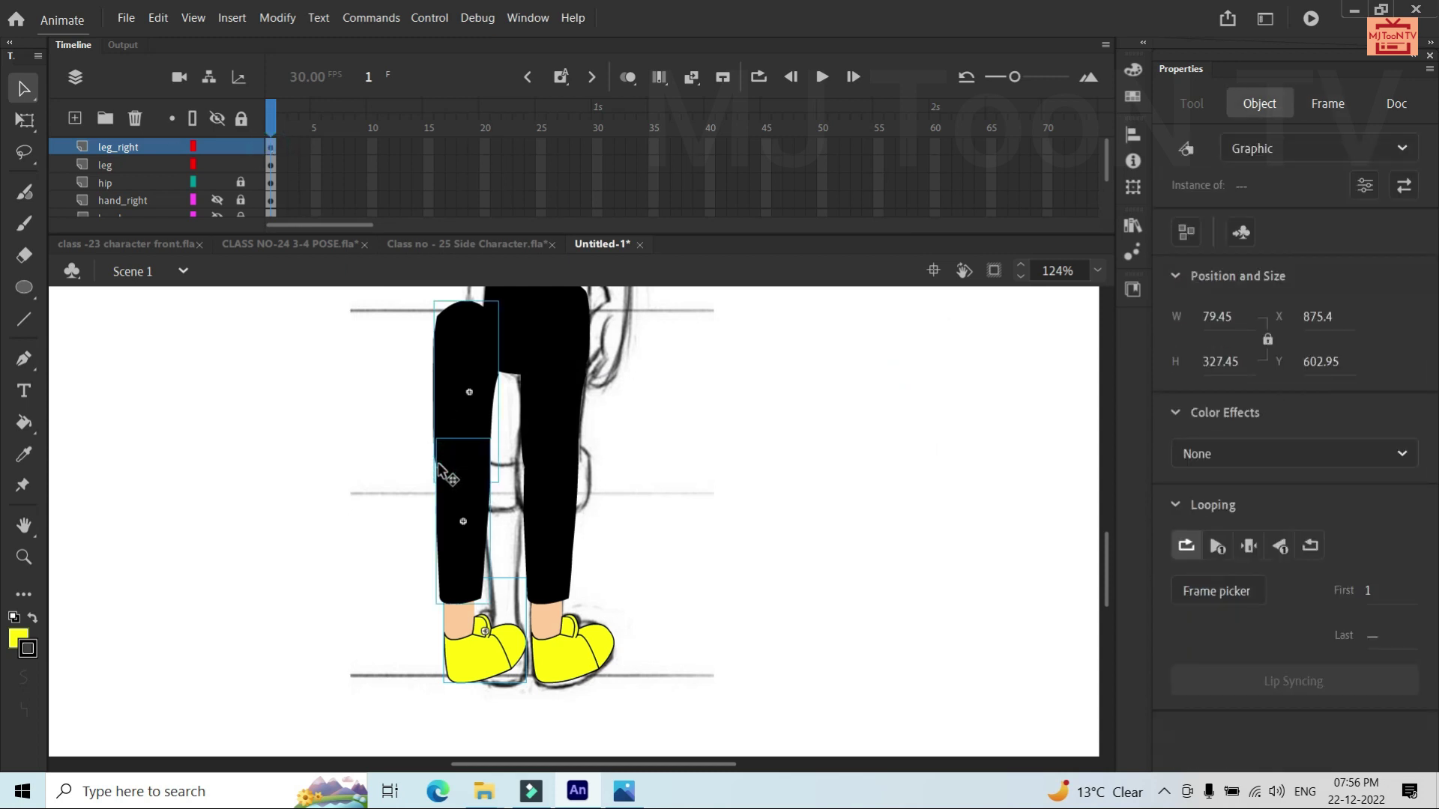
{"action": "left_click", "coordinate": [277, 18]}
{"action": "mouse_move", "coordinate": [299, 238]}
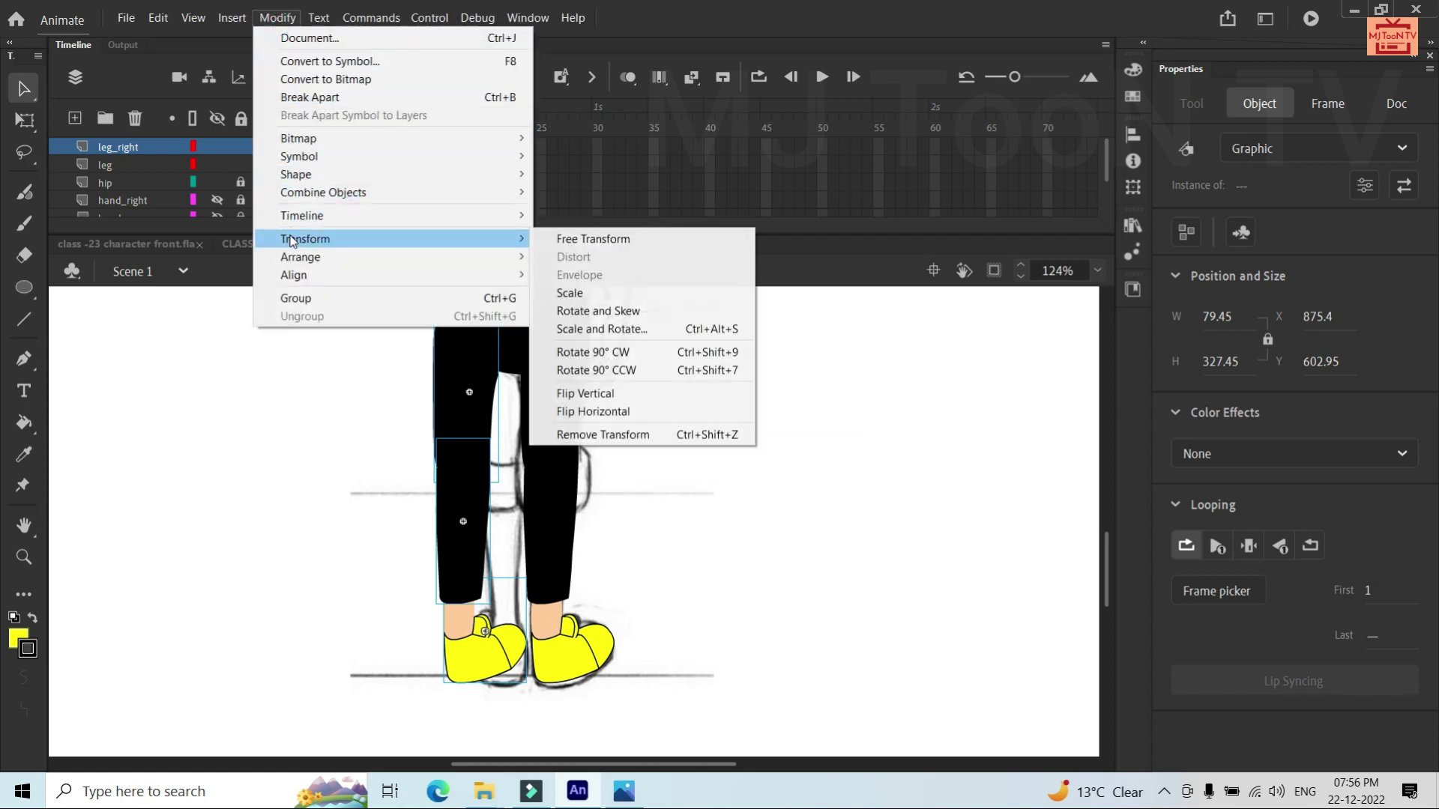
{"action": "left_click", "coordinate": [601, 411]}
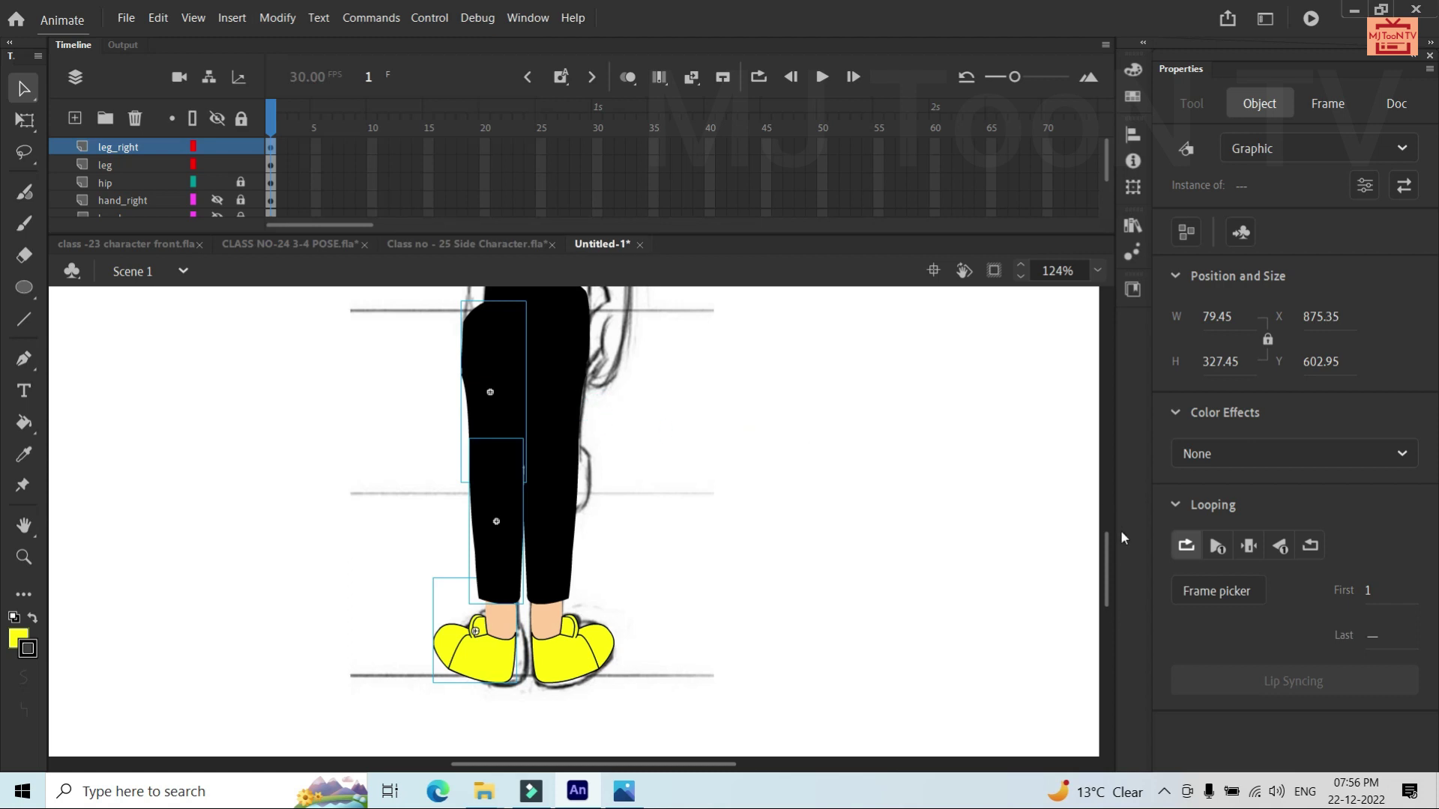
Move the flipped leg slightly inward under the hip, close beside the original leg
{"action": "left_click_drag", "start_coordinate": [1108, 542], "coordinate": [1108, 527]}
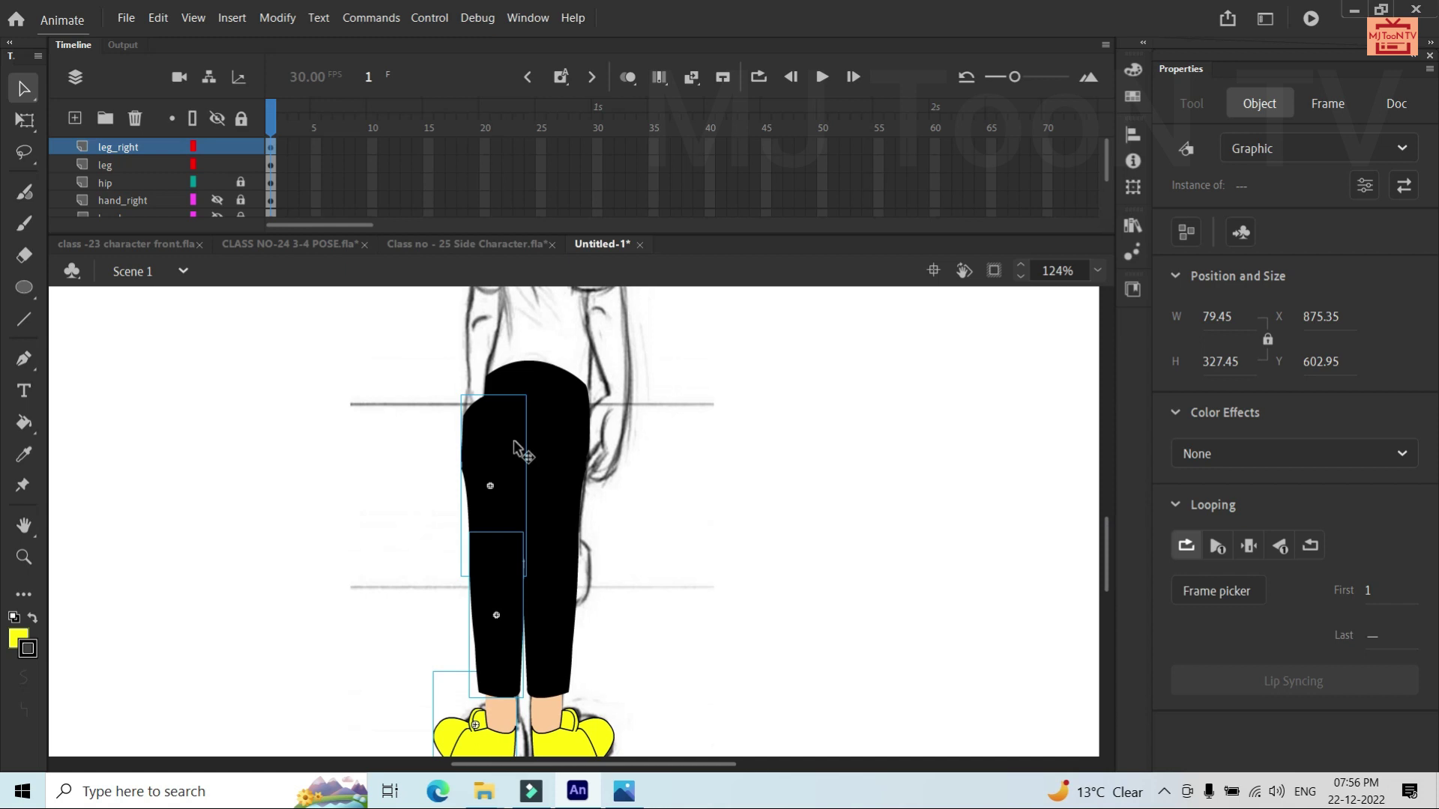
{"action": "left_click_drag", "start_coordinate": [473, 435], "coordinate": [488, 433]}
{"action": "left_click", "coordinate": [732, 487]}
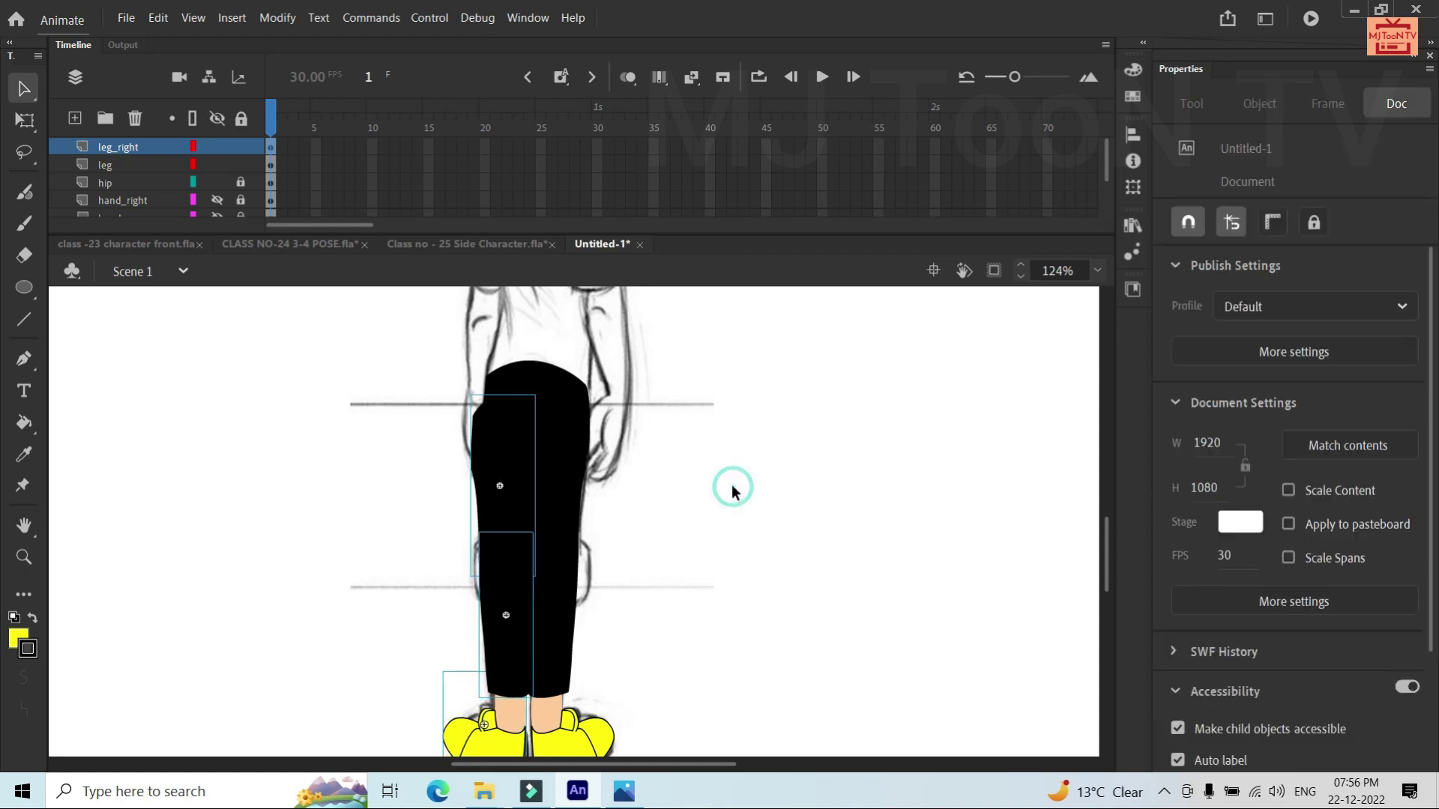
Unlock the hip layer and, inside the hip symbol, curve the hip's left edge outward to cover the corner of the flipped thigh
{"action": "scroll", "coordinate": [732, 487], "scroll_direction": "down", "scroll_amount": 3}
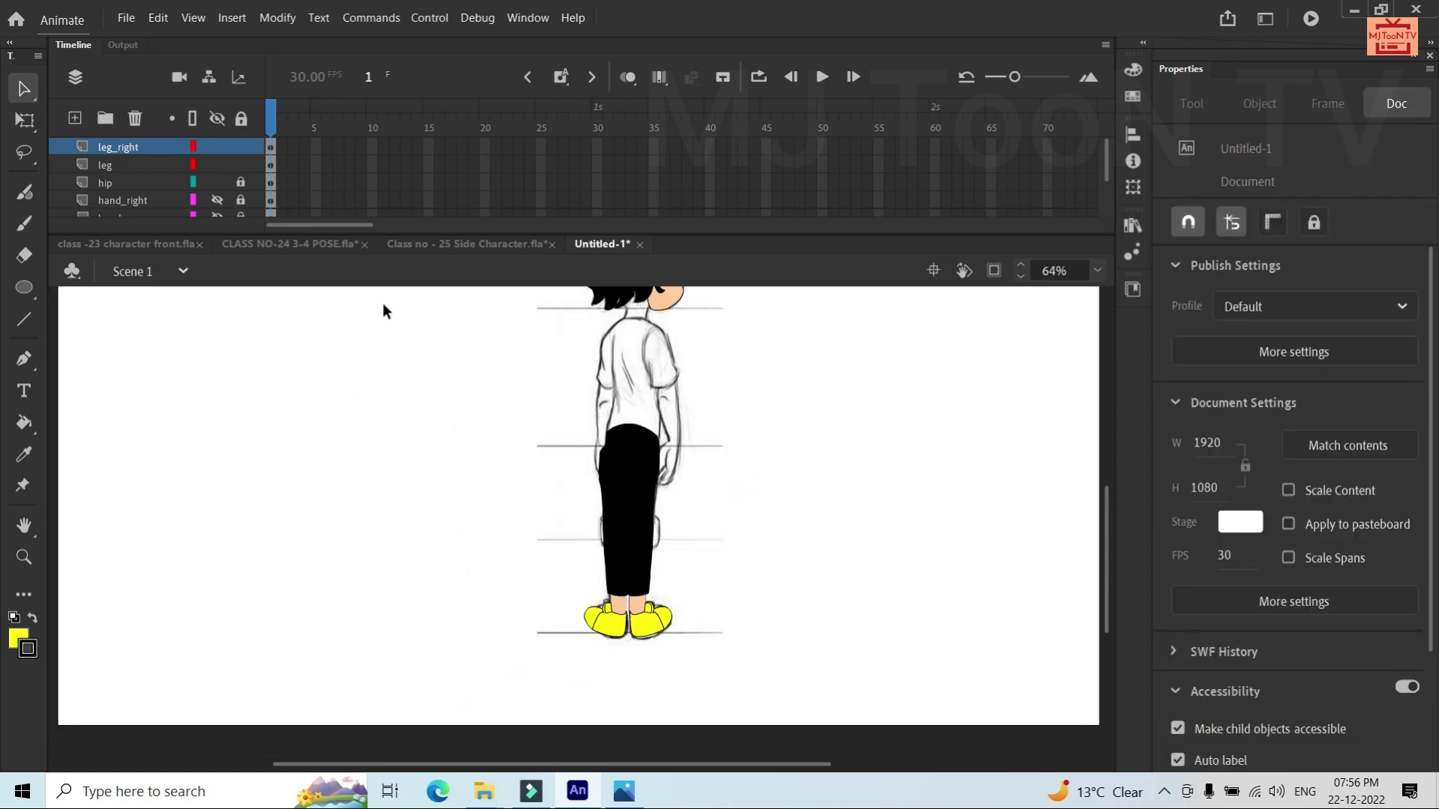
{"action": "scroll", "coordinate": [608, 448], "scroll_direction": "up", "scroll_amount": 4}
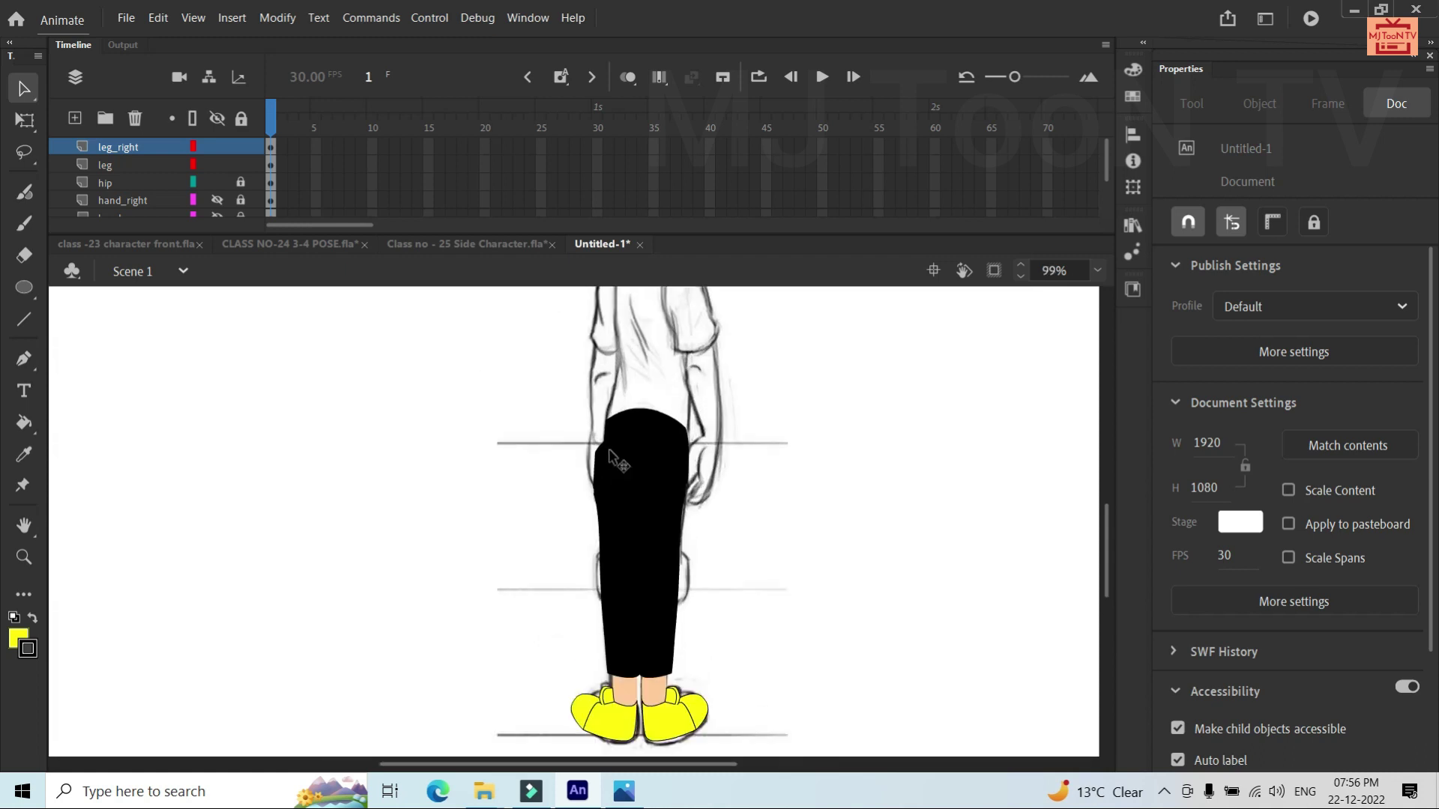
{"action": "left_click", "coordinate": [634, 412]}
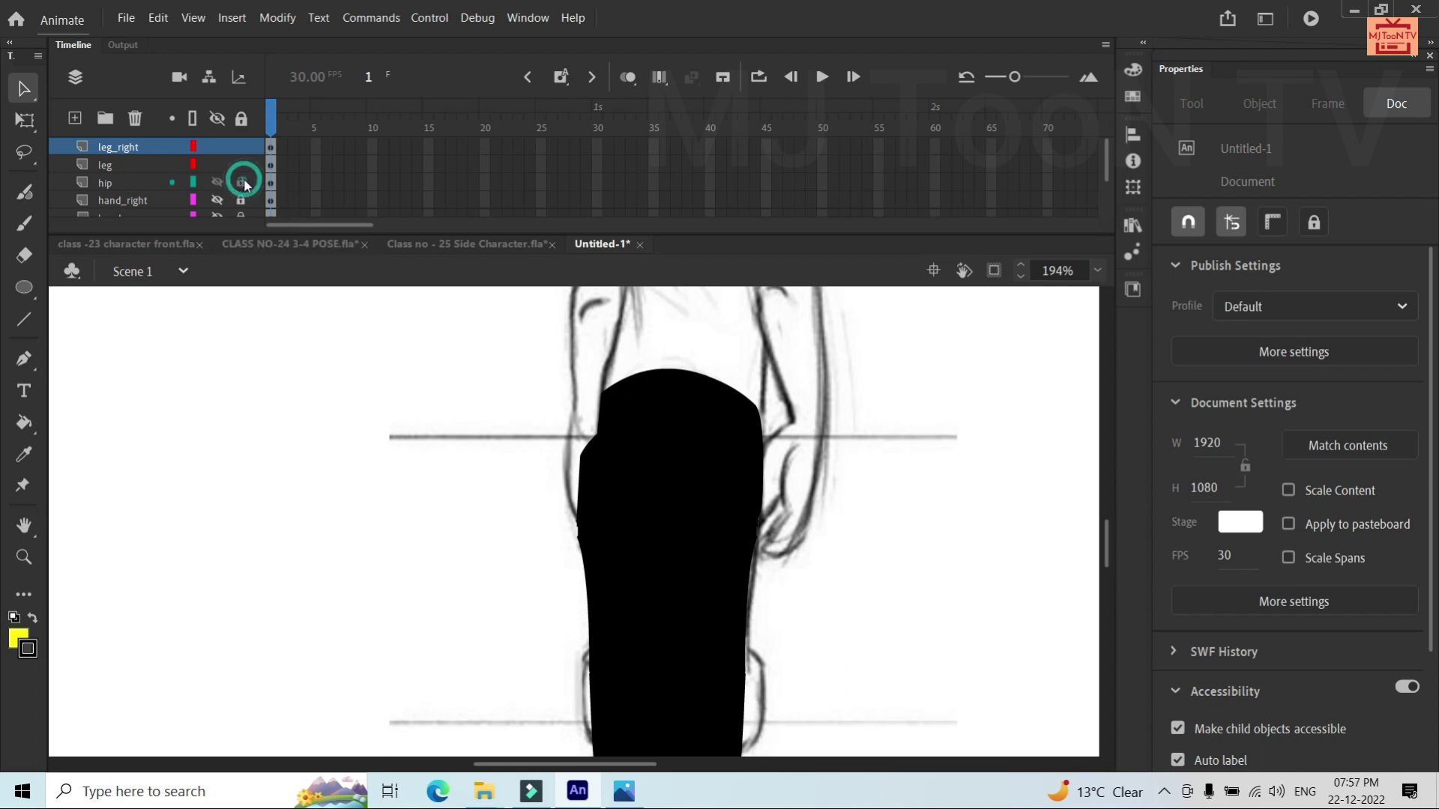
{"action": "left_click", "coordinate": [636, 401]}
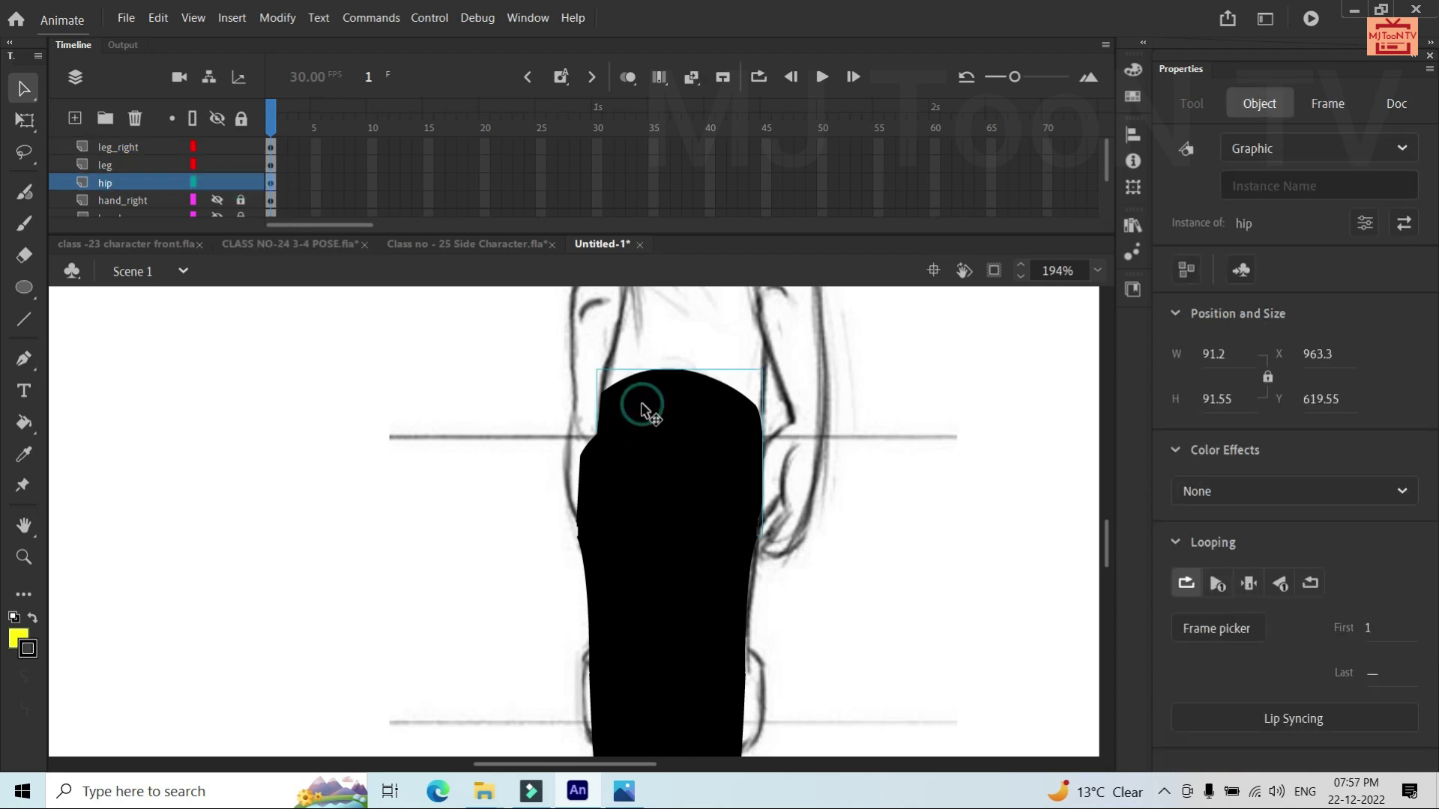
{"action": "double_click", "coordinate": [641, 401]}
{"action": "left_click", "coordinate": [641, 403]}
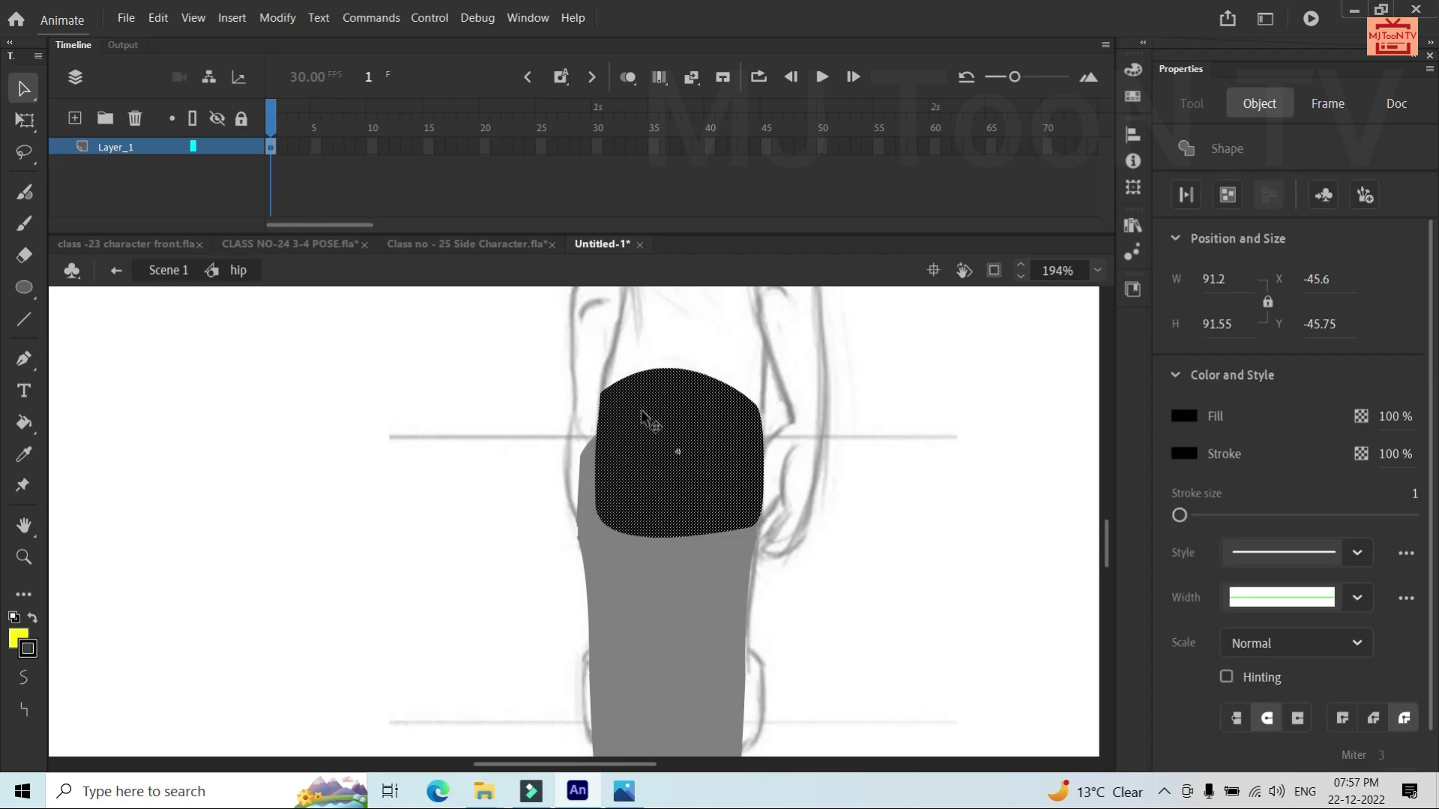
{"action": "left_click", "coordinate": [835, 457]}
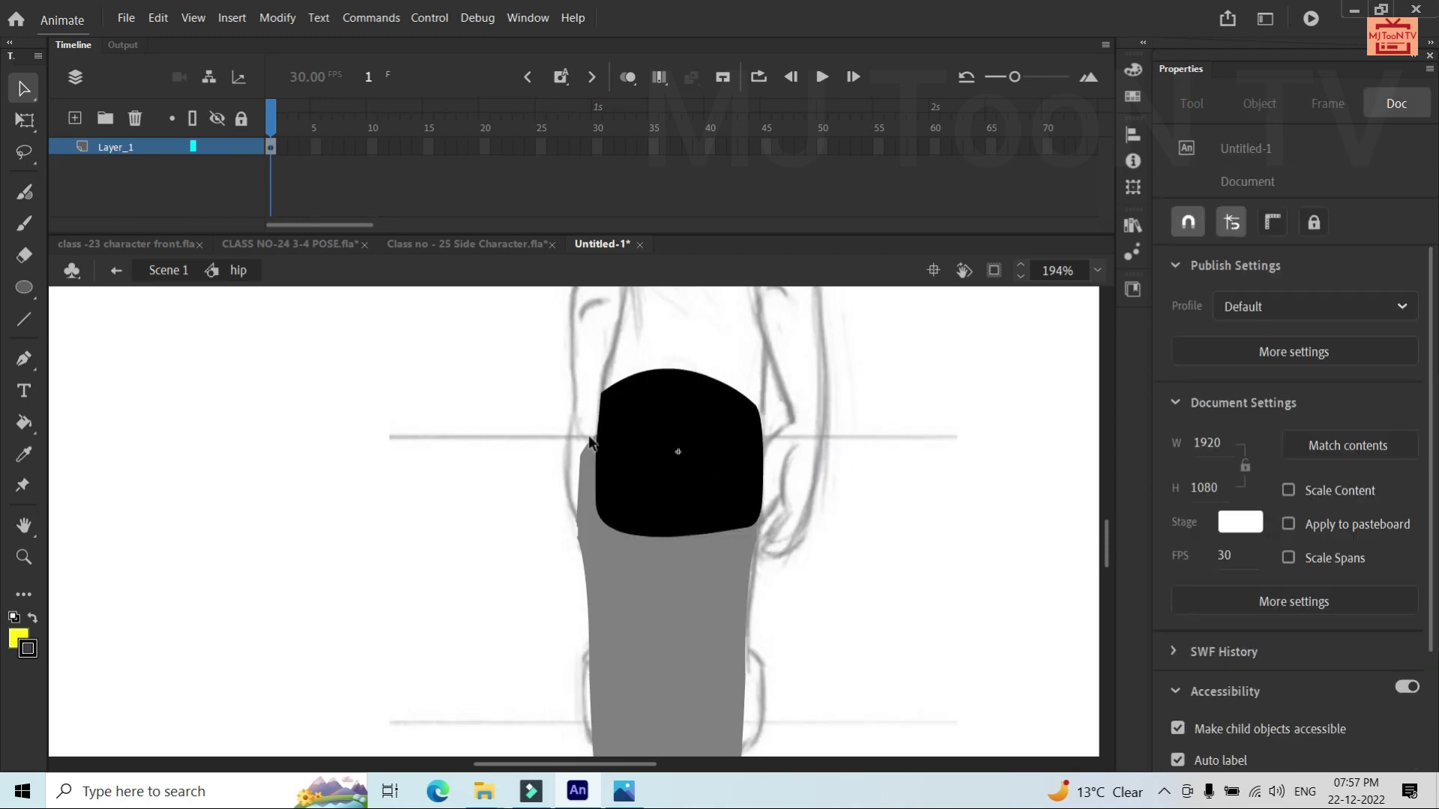
{"action": "left_click_drag", "start_coordinate": [598, 441], "coordinate": [605, 380]}
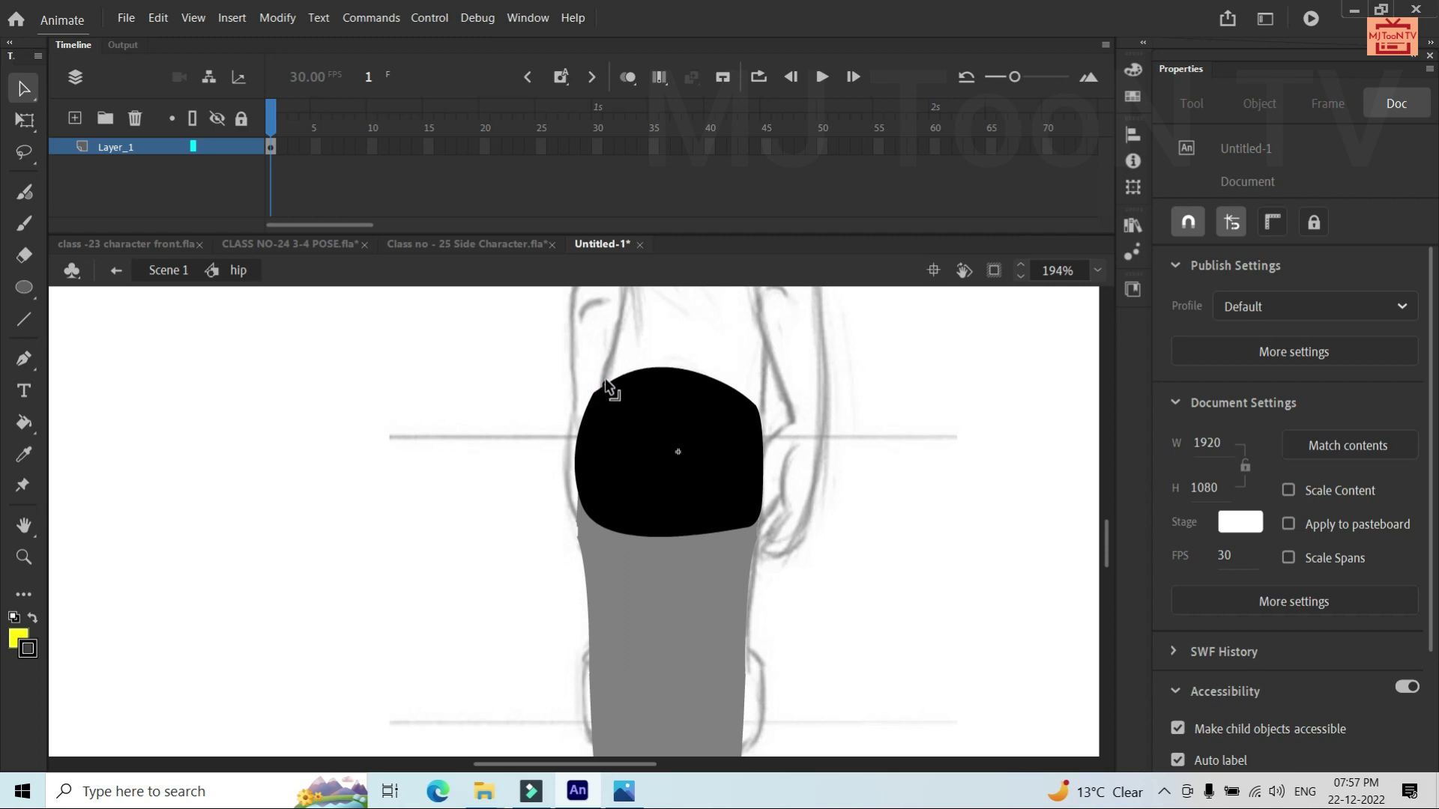
{"action": "double_click", "coordinate": [927, 446]}
Make all hidden layers visible again to show the complete character
{"action": "scroll", "coordinate": [757, 484], "scroll_direction": "down", "scroll_amount": 5}
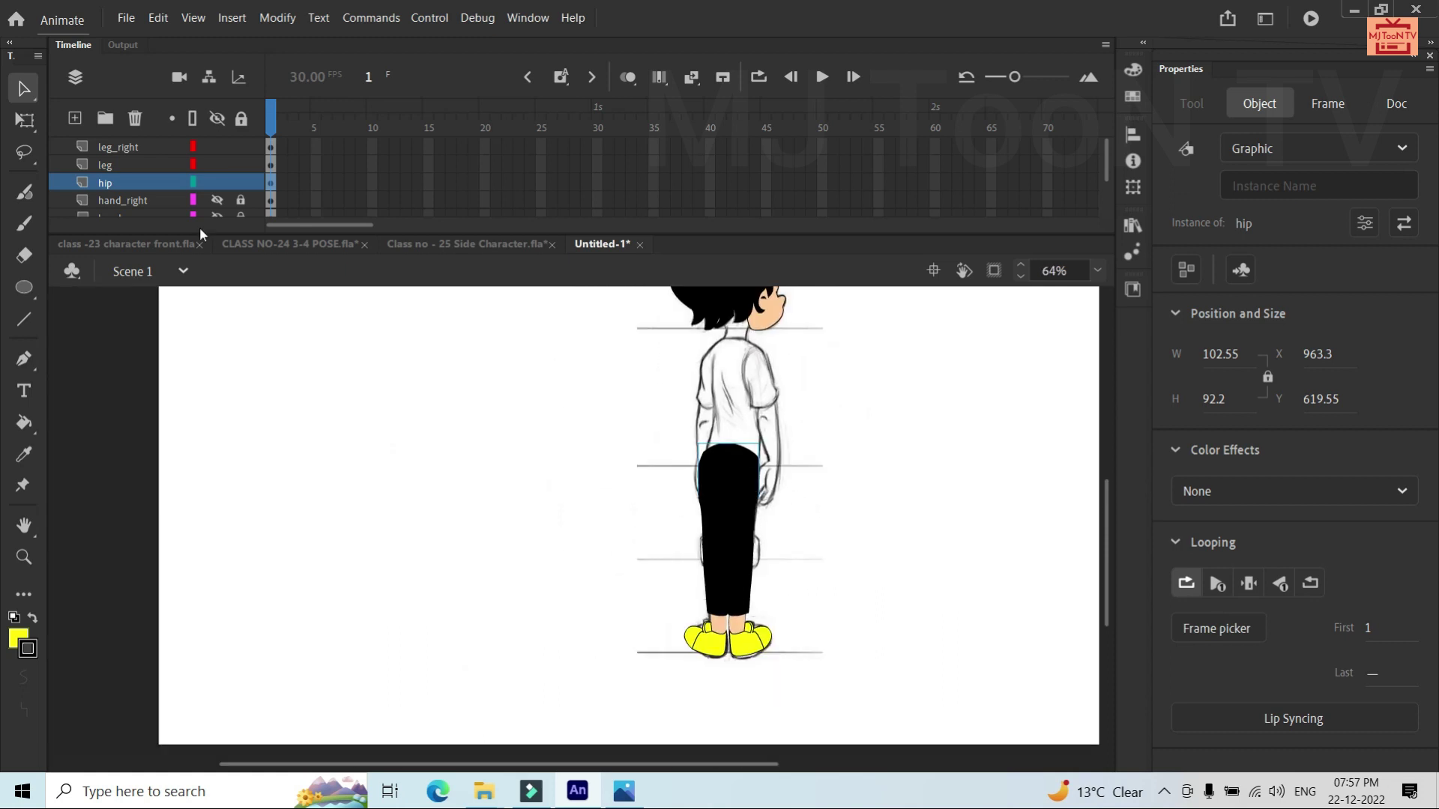
{"action": "left_click", "coordinate": [217, 119]}
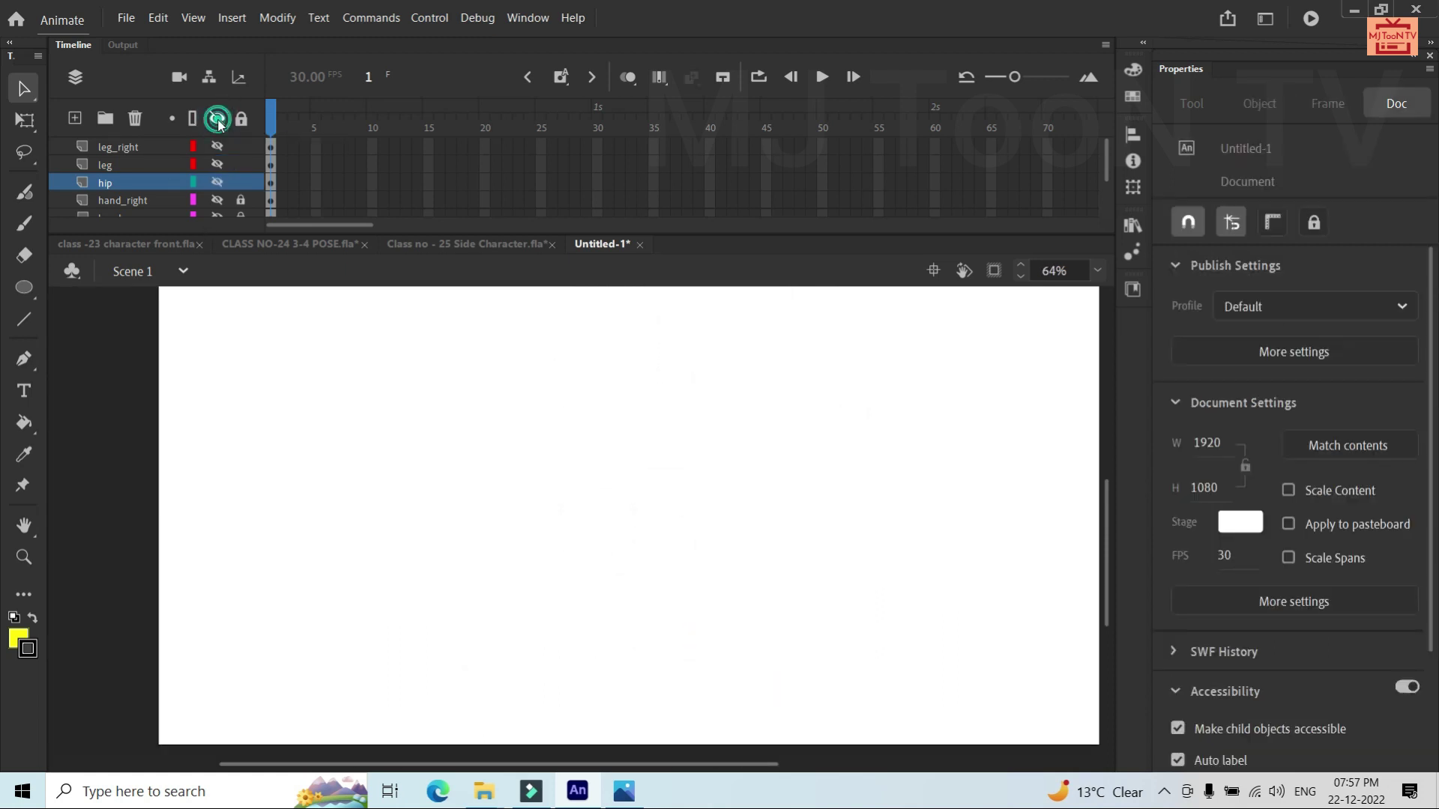
{"action": "left_click", "coordinate": [217, 118]}
{"action": "scroll", "coordinate": [559, 448], "scroll_direction": "down", "scroll_amount": 3}
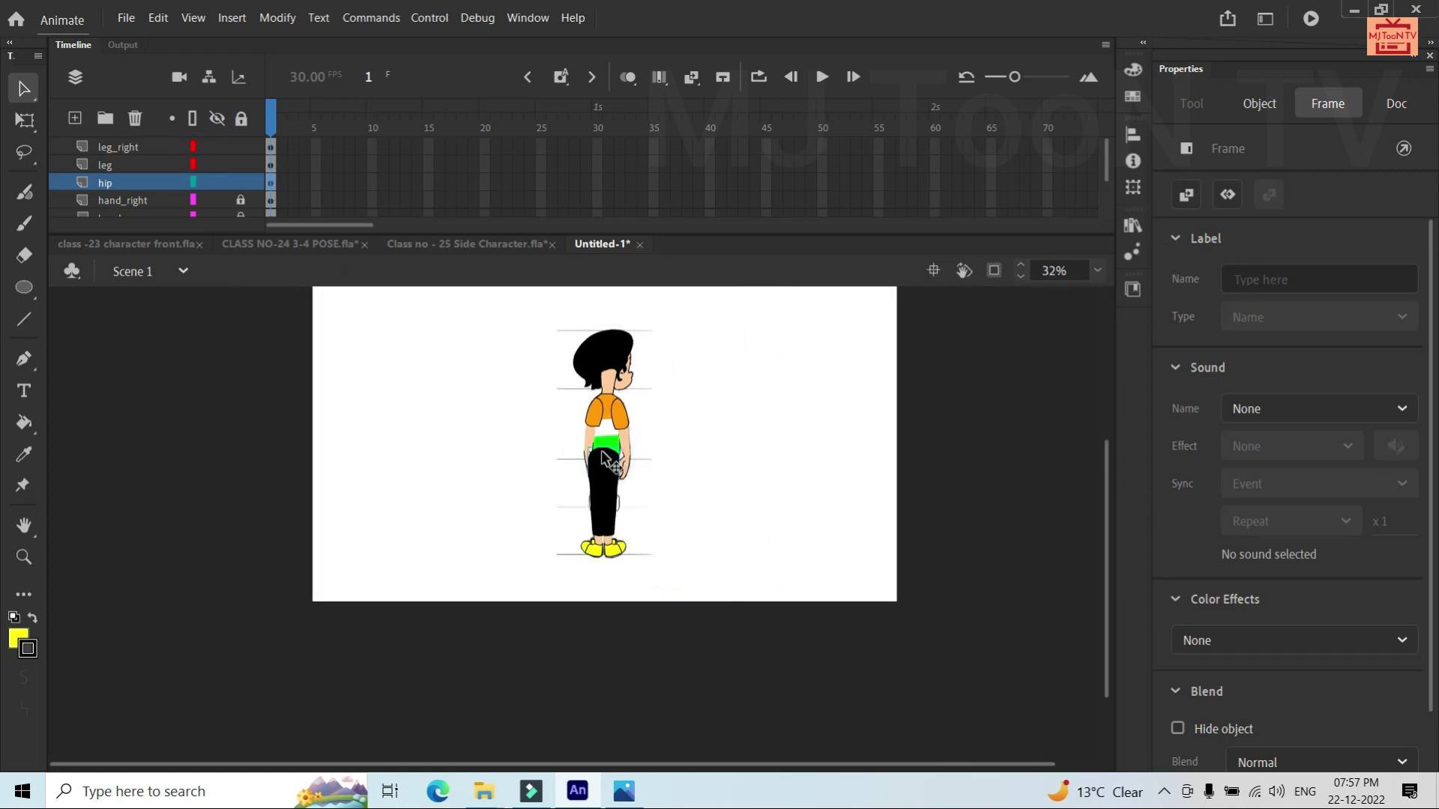
{"action": "scroll", "coordinate": [603, 459], "scroll_direction": "up", "scroll_amount": 4}
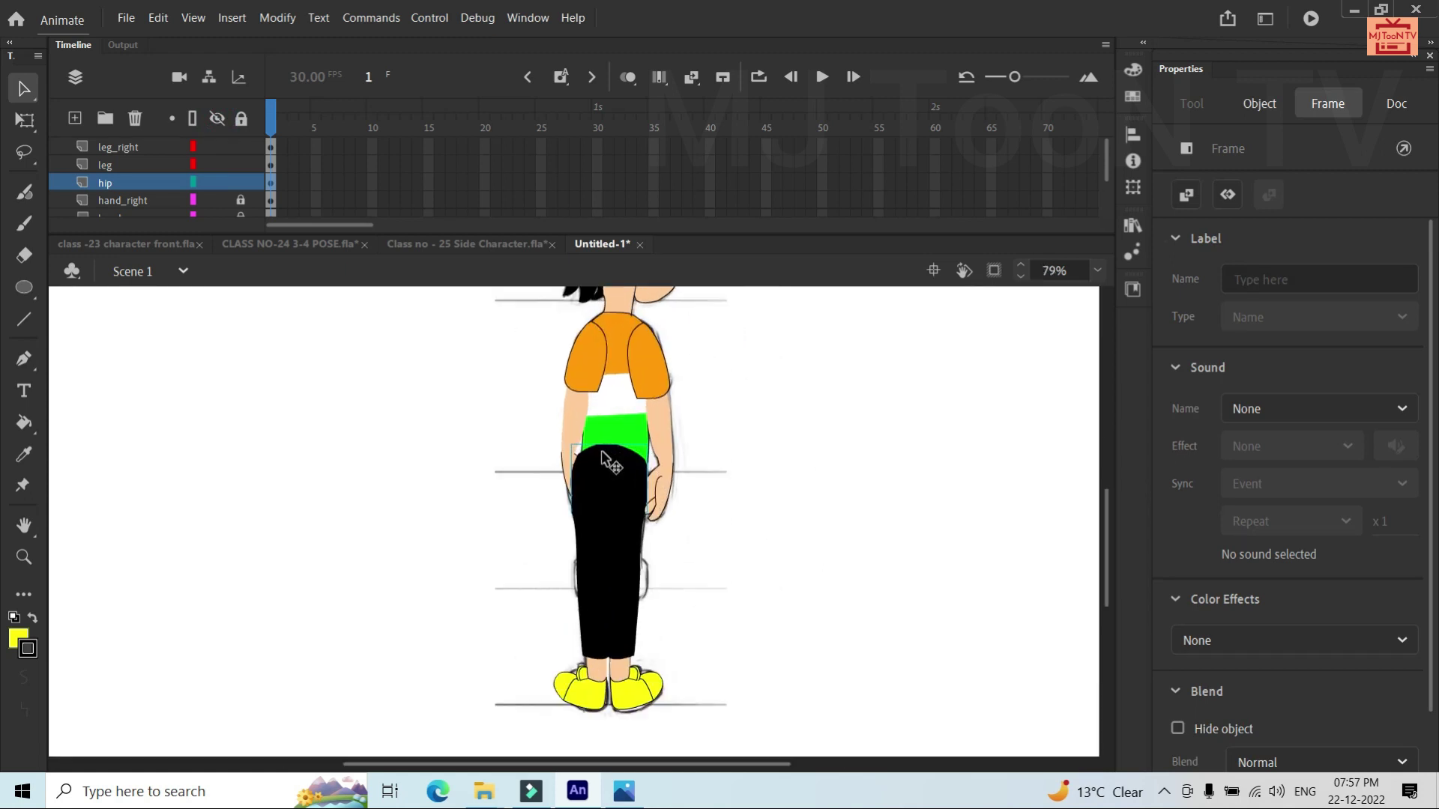
Scale the flipped leg's thigh, lower leg and shoe together down to a height of about 309 px, keeping their width
{"action": "left_click", "coordinate": [596, 489]}
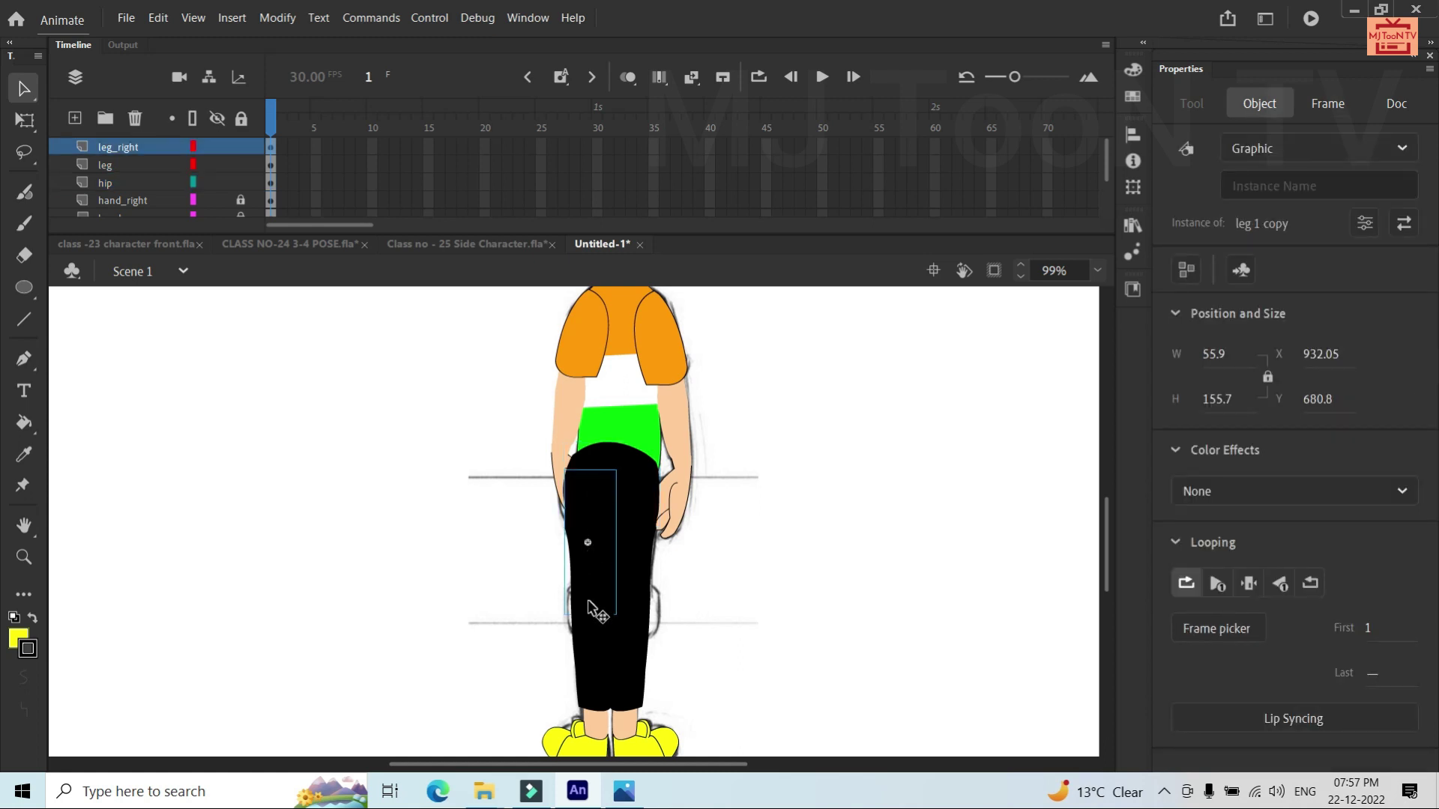
{"action": "left_click", "coordinate": [584, 671], "text": "shift"}
{"action": "left_click", "coordinate": [569, 743], "text": "shift"}
{"action": "scroll", "coordinate": [569, 743], "scroll_direction": "down", "scroll_amount": 2}
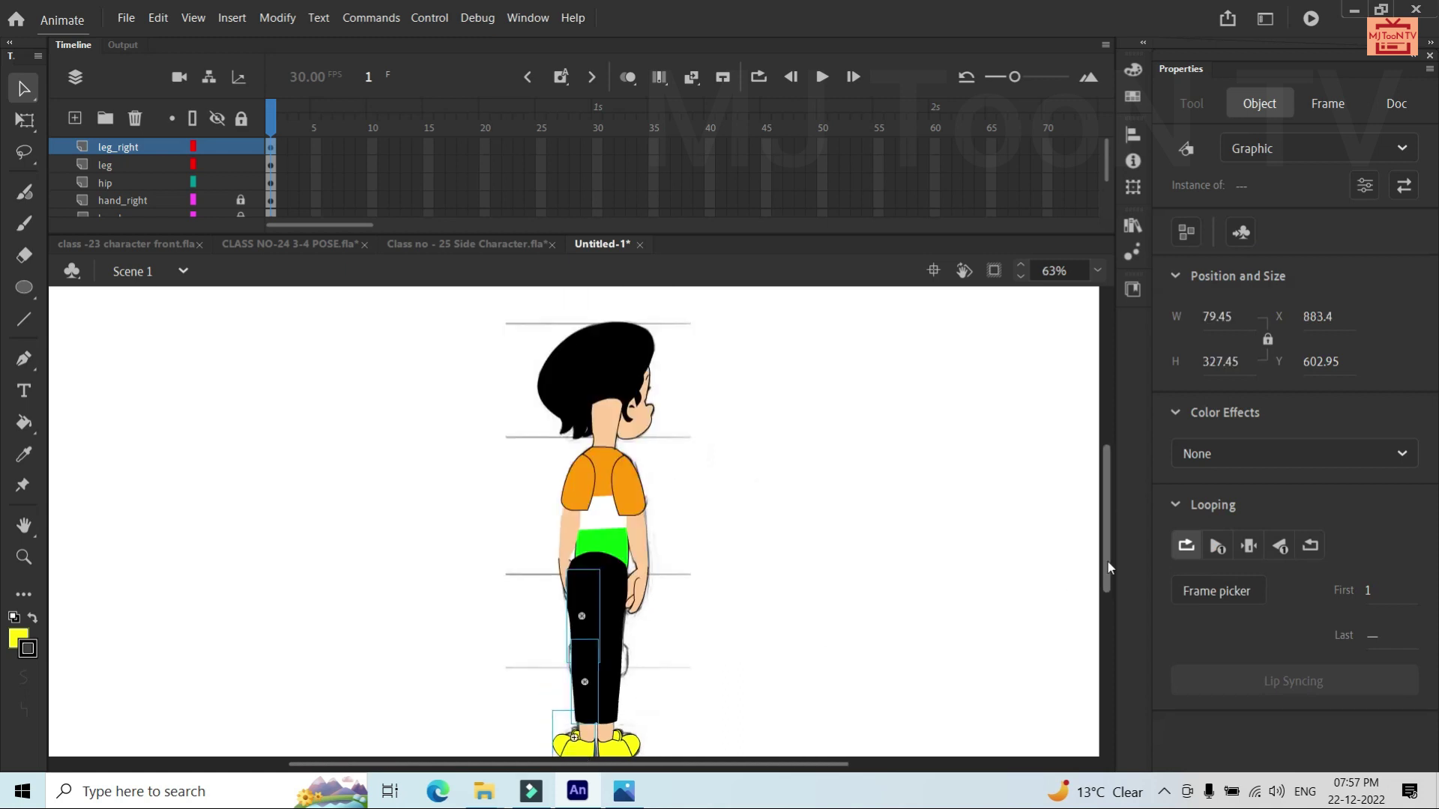
{"action": "left_click_drag", "start_coordinate": [1106, 565], "coordinate": [1110, 578]}
{"action": "key", "text": "q"}
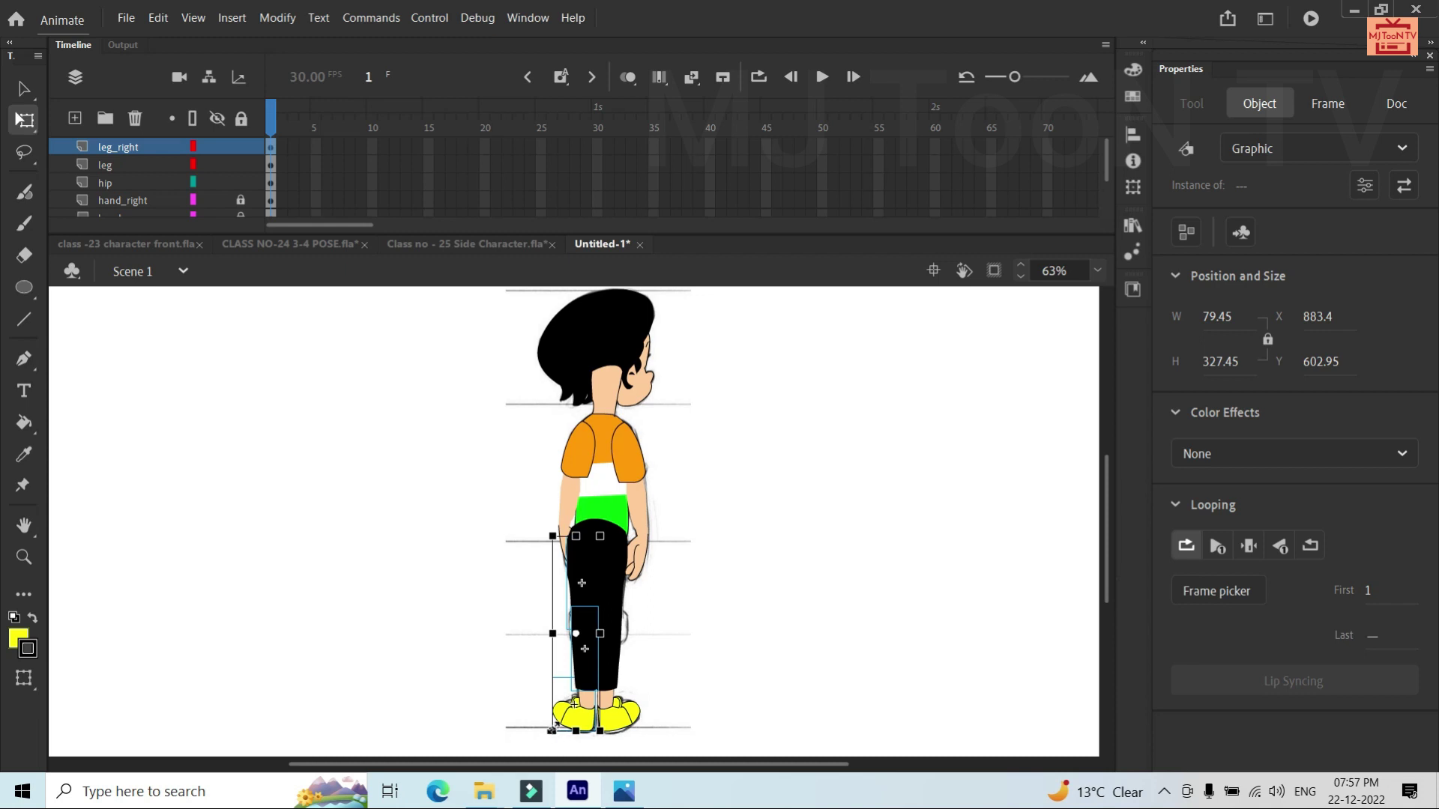
{"action": "left_click_drag", "start_coordinate": [552, 729], "coordinate": [552, 724]}
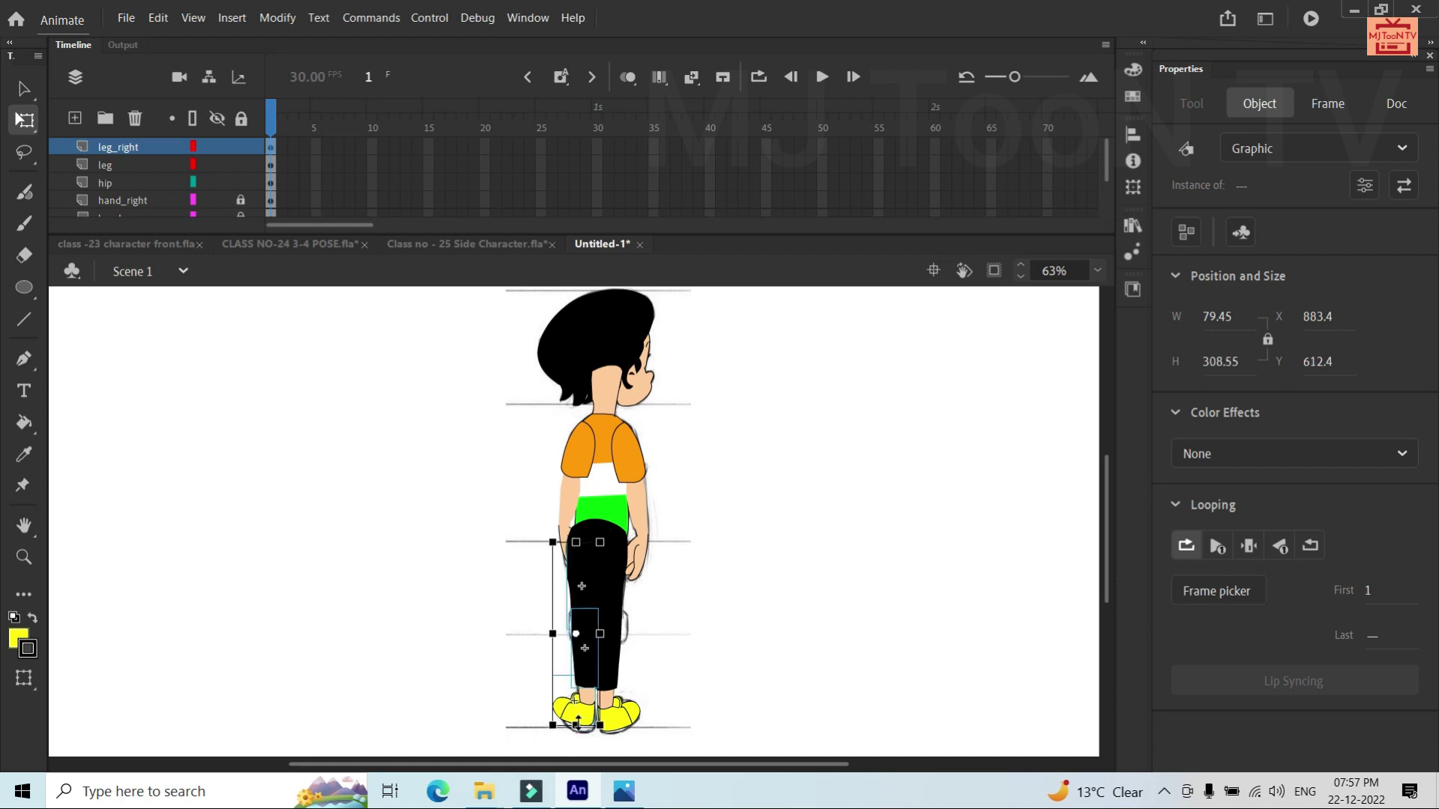
{"action": "left_click", "coordinate": [749, 656]}
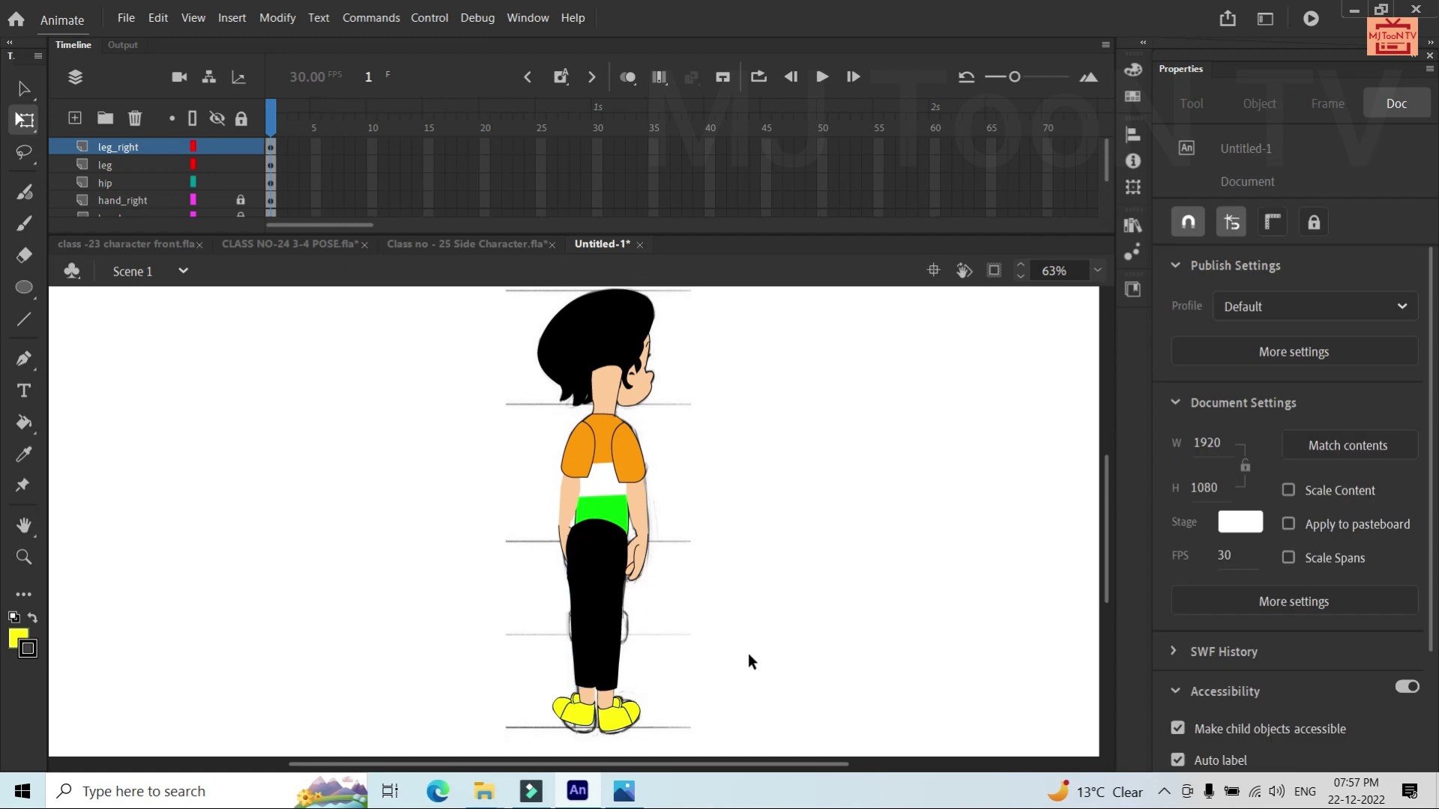
Inside the hip symbol, pull the hip's left edge slightly inward so it follows the line of the flipped thigh
{"action": "scroll", "coordinate": [599, 556], "scroll_direction": "up", "scroll_amount": 3}
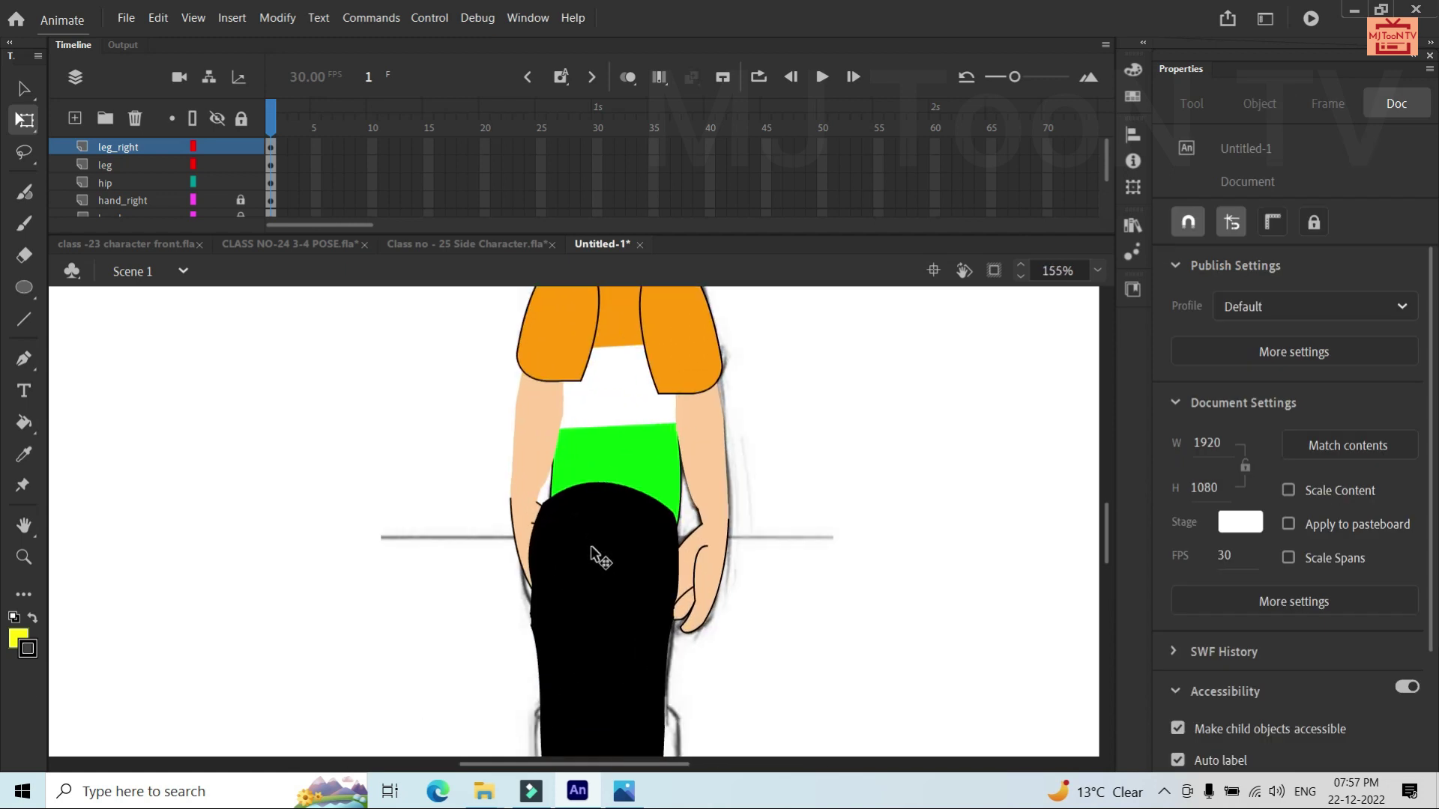
{"action": "left_click", "coordinate": [599, 556]}
{"action": "left_click_drag", "start_coordinate": [588, 547], "coordinate": [592, 514]}
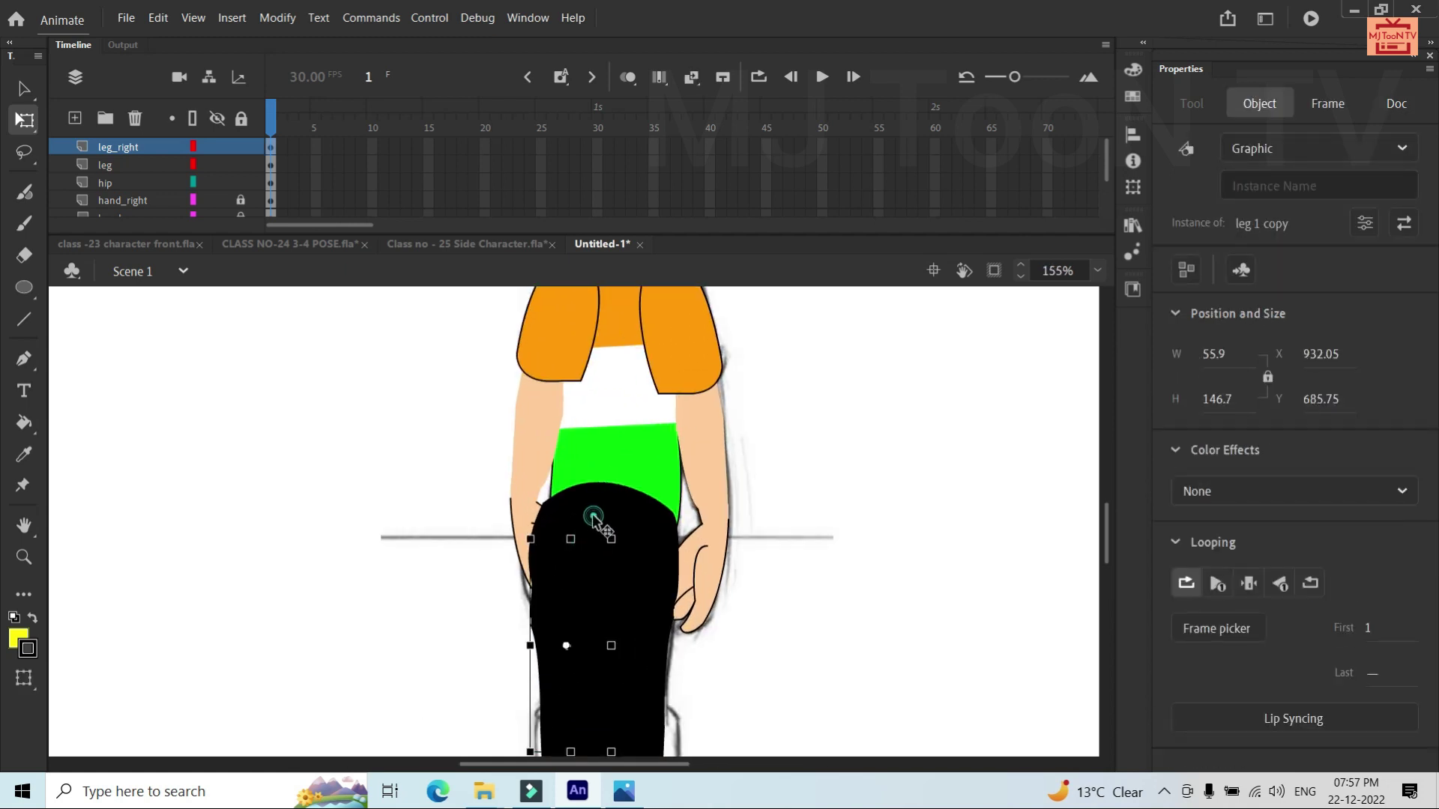
{"action": "left_click", "coordinate": [592, 514]}
{"action": "double_click", "coordinate": [592, 514]}
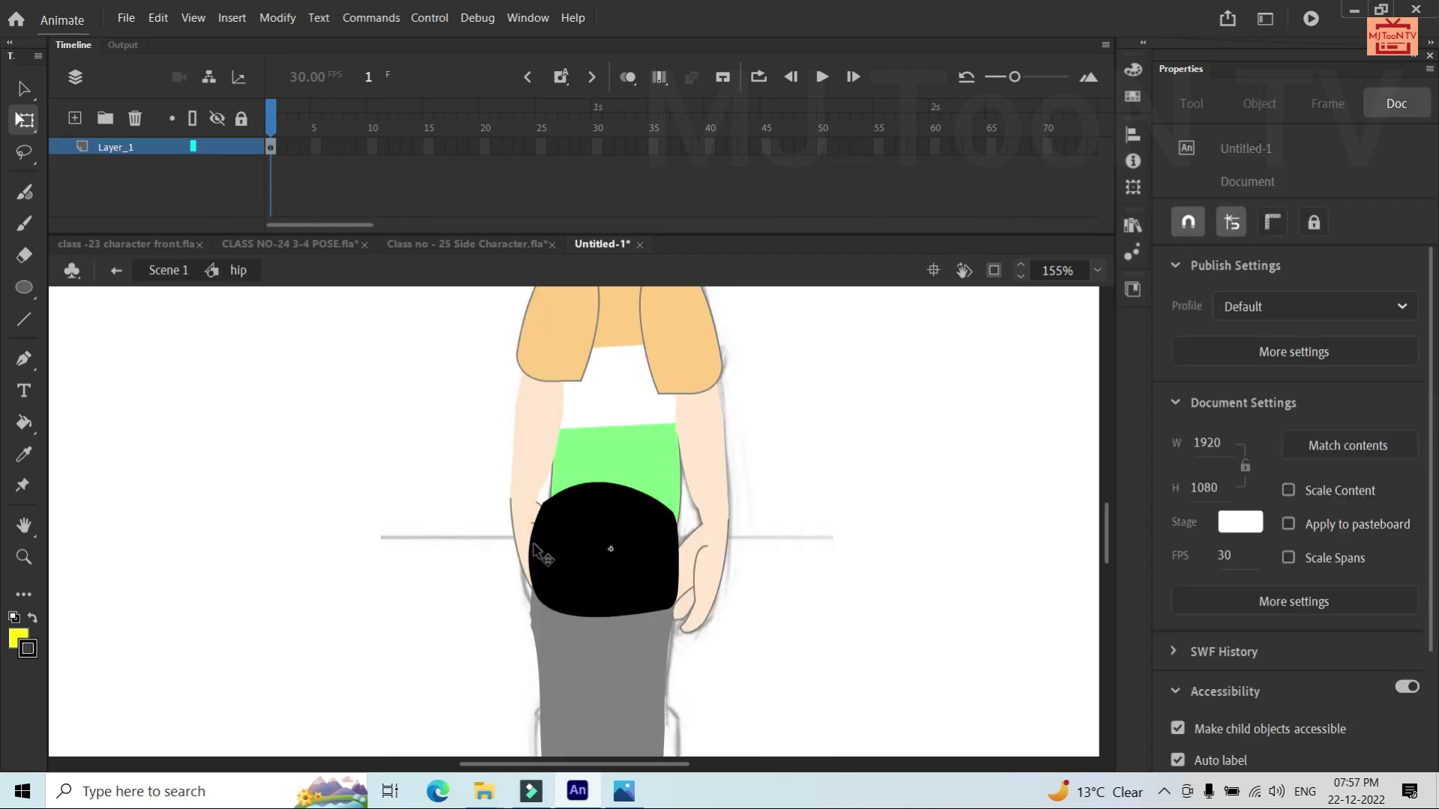
{"action": "left_click_drag", "start_coordinate": [531, 552], "coordinate": [537, 568]}
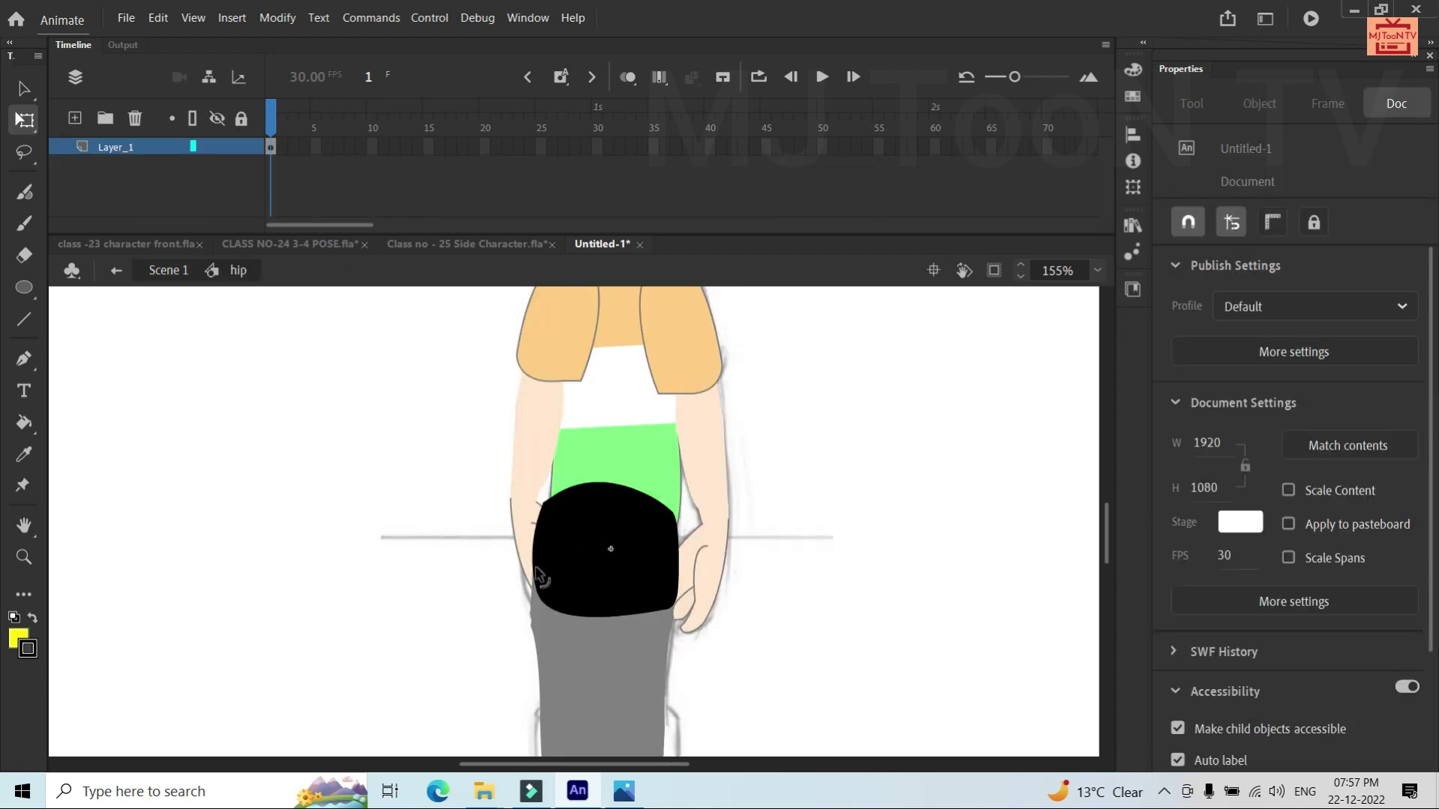
{"action": "double_click", "coordinate": [542, 619]}
Inside the leg 1 copy symbol, reshape the thigh's outer edge to pull in its bulge and line it up with the hip
{"action": "left_click", "coordinate": [553, 632]}
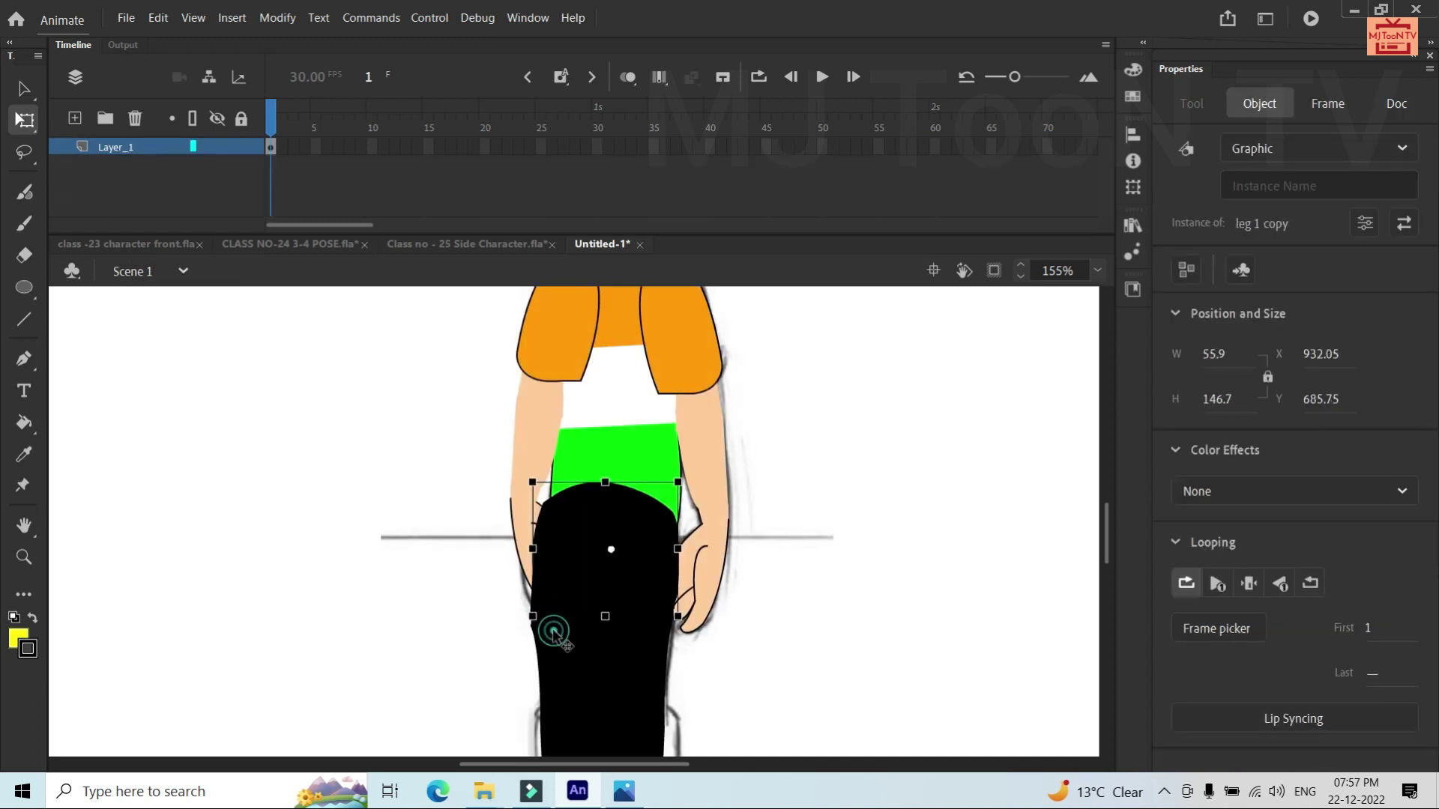
{"action": "double_click", "coordinate": [553, 632]}
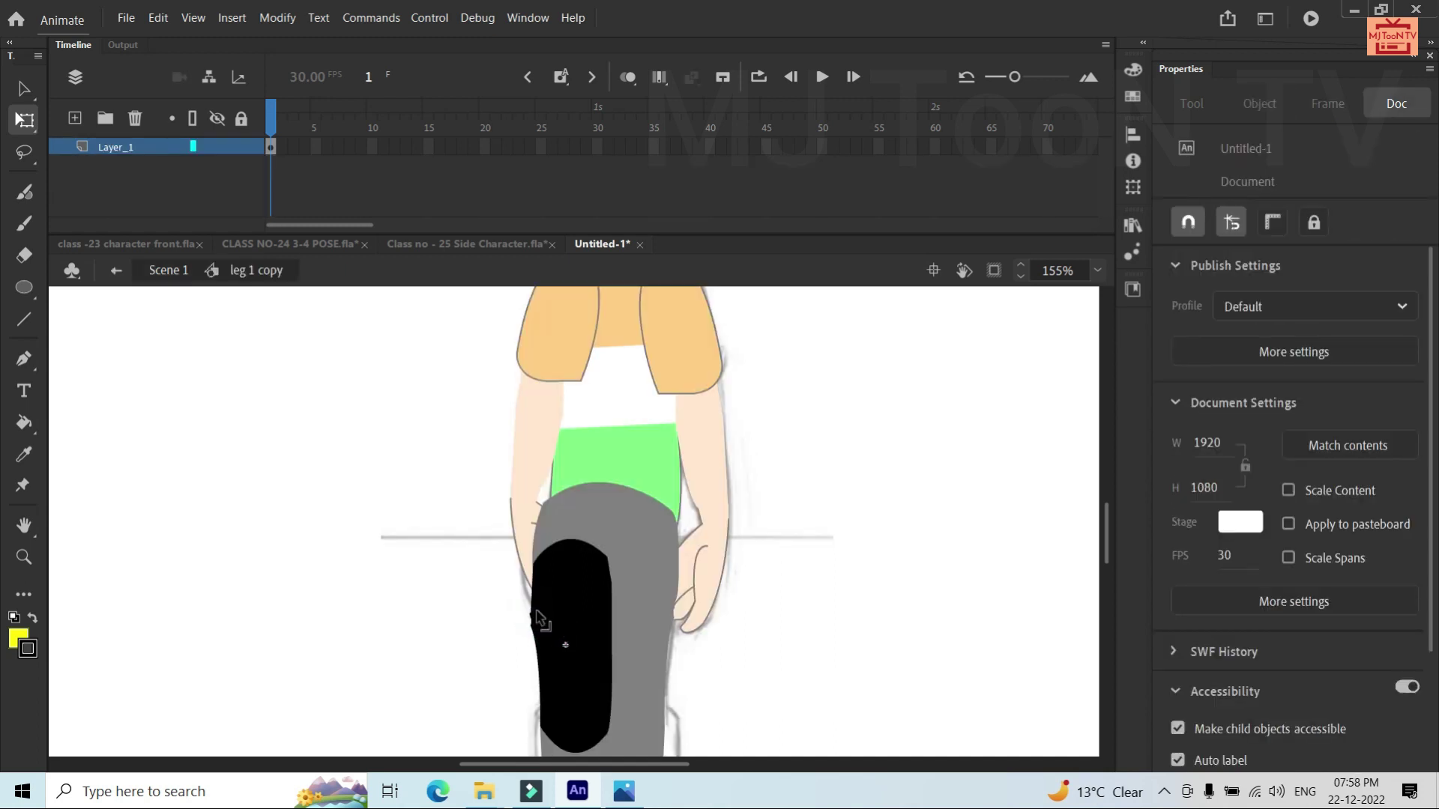
{"action": "left_click_drag", "start_coordinate": [540, 619], "coordinate": [544, 622]}
{"action": "left_click_drag", "start_coordinate": [541, 564], "coordinate": [534, 547]}
{"action": "left_click_drag", "start_coordinate": [517, 602], "coordinate": [533, 637]}
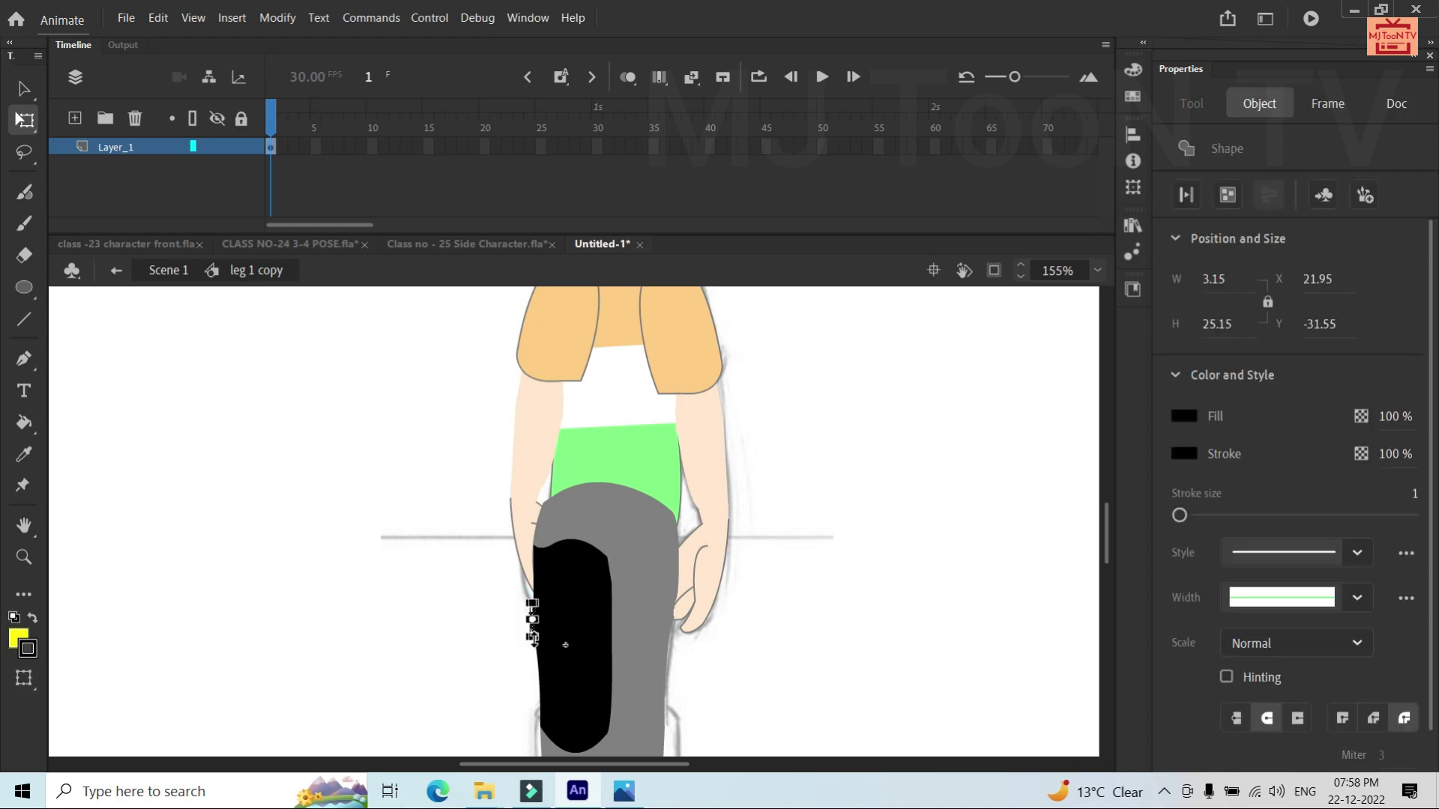
{"action": "left_click", "coordinate": [532, 638]}
{"action": "double_click", "coordinate": [769, 622]}
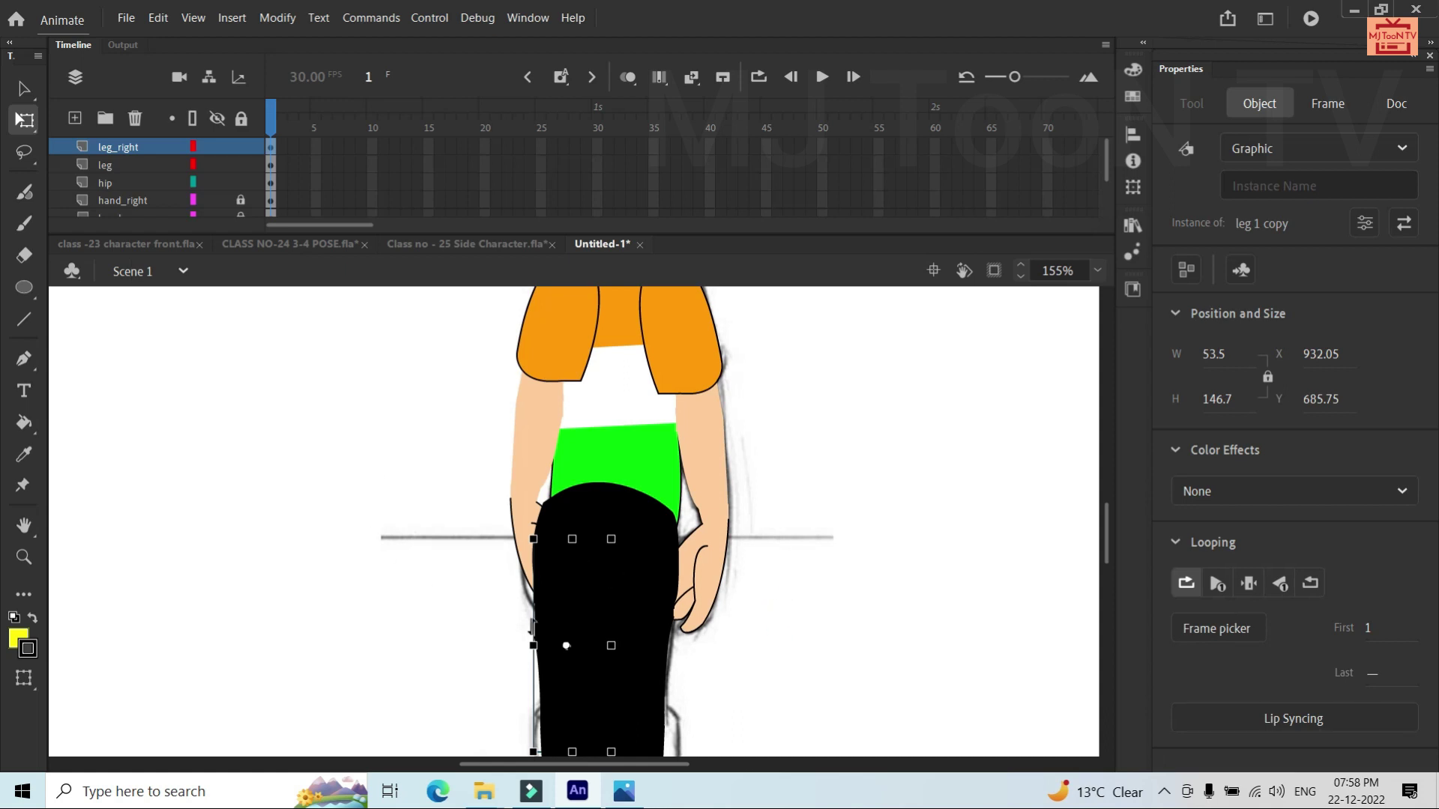
Move the face layer to the top of the layer stack
{"action": "scroll", "coordinate": [533, 626], "scroll_direction": "down", "scroll_amount": 2}
{"action": "scroll", "coordinate": [533, 626], "scroll_direction": "down", "scroll_amount": 1}
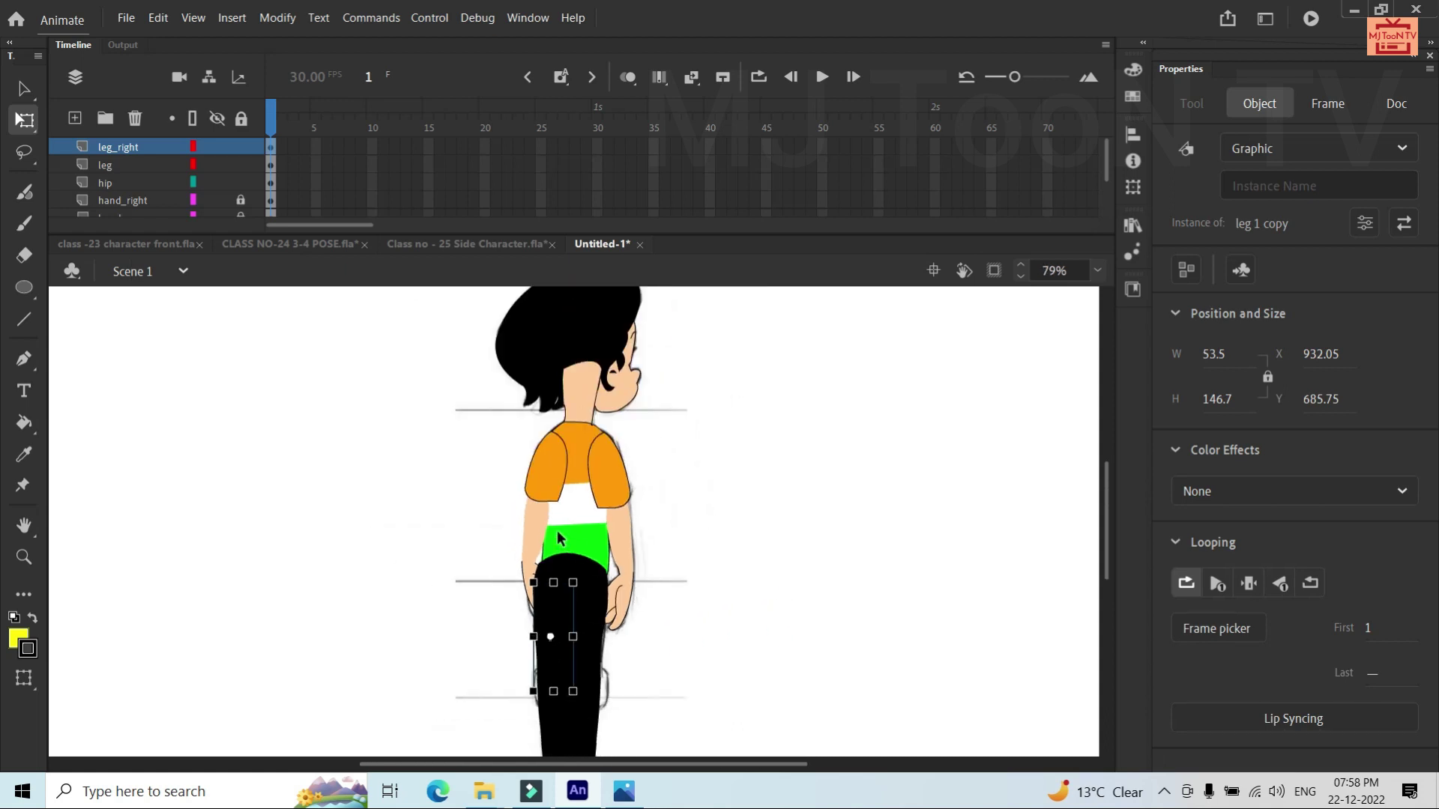
{"action": "mouse_move", "coordinate": [1105, 475]}
{"action": "left_mouse_down"}
{"action": "mouse_move", "coordinate": [1109, 520]}
{"action": "mouse_move", "coordinate": [1120, 468]}
{"action": "left_mouse_up"}
{"action": "left_click", "coordinate": [822, 494]}
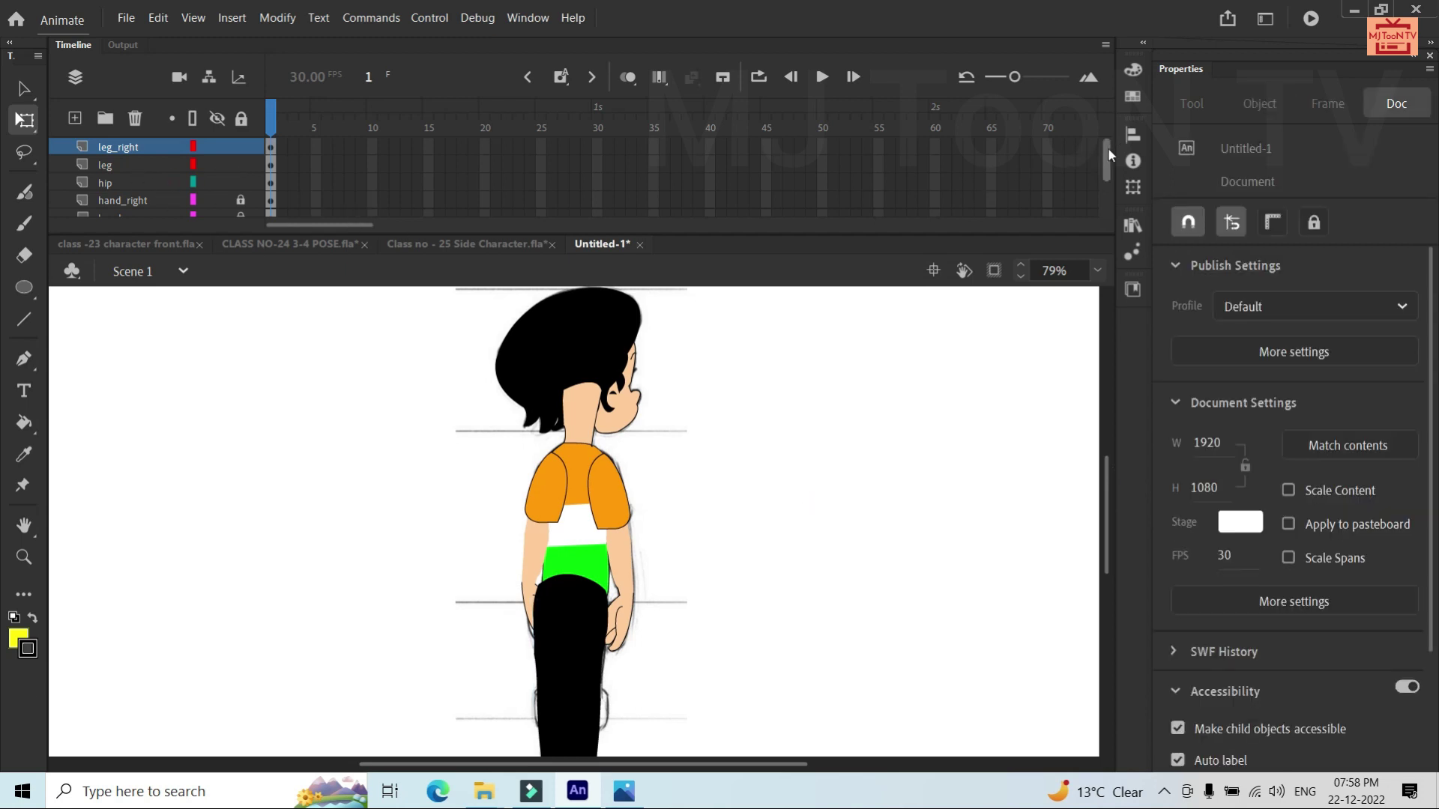
{"action": "left_click_drag", "start_coordinate": [1107, 150], "coordinate": [1100, 246]}
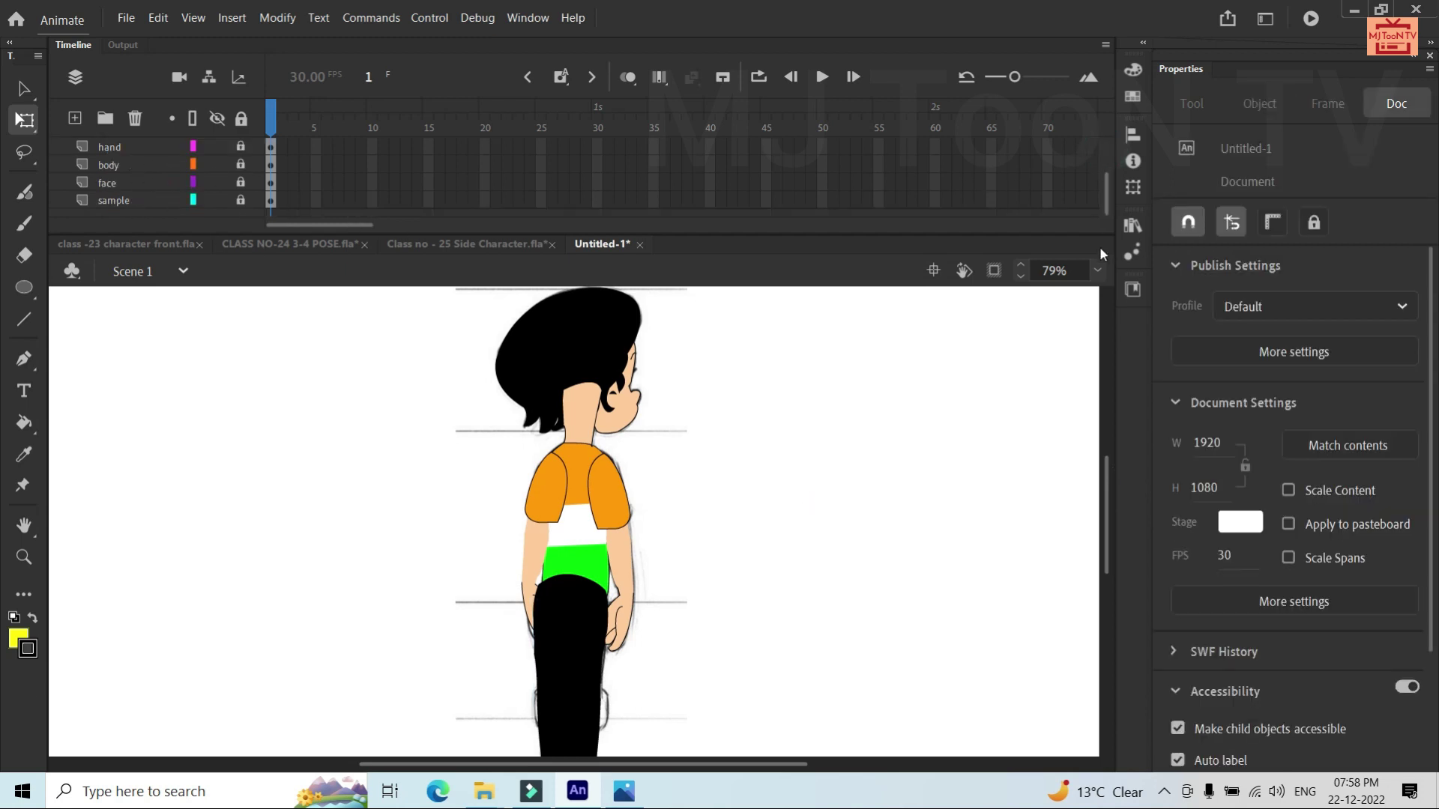
{"action": "left_click", "coordinate": [102, 183]}
{"action": "left_click_drag", "start_coordinate": [102, 183], "coordinate": [109, 94]}
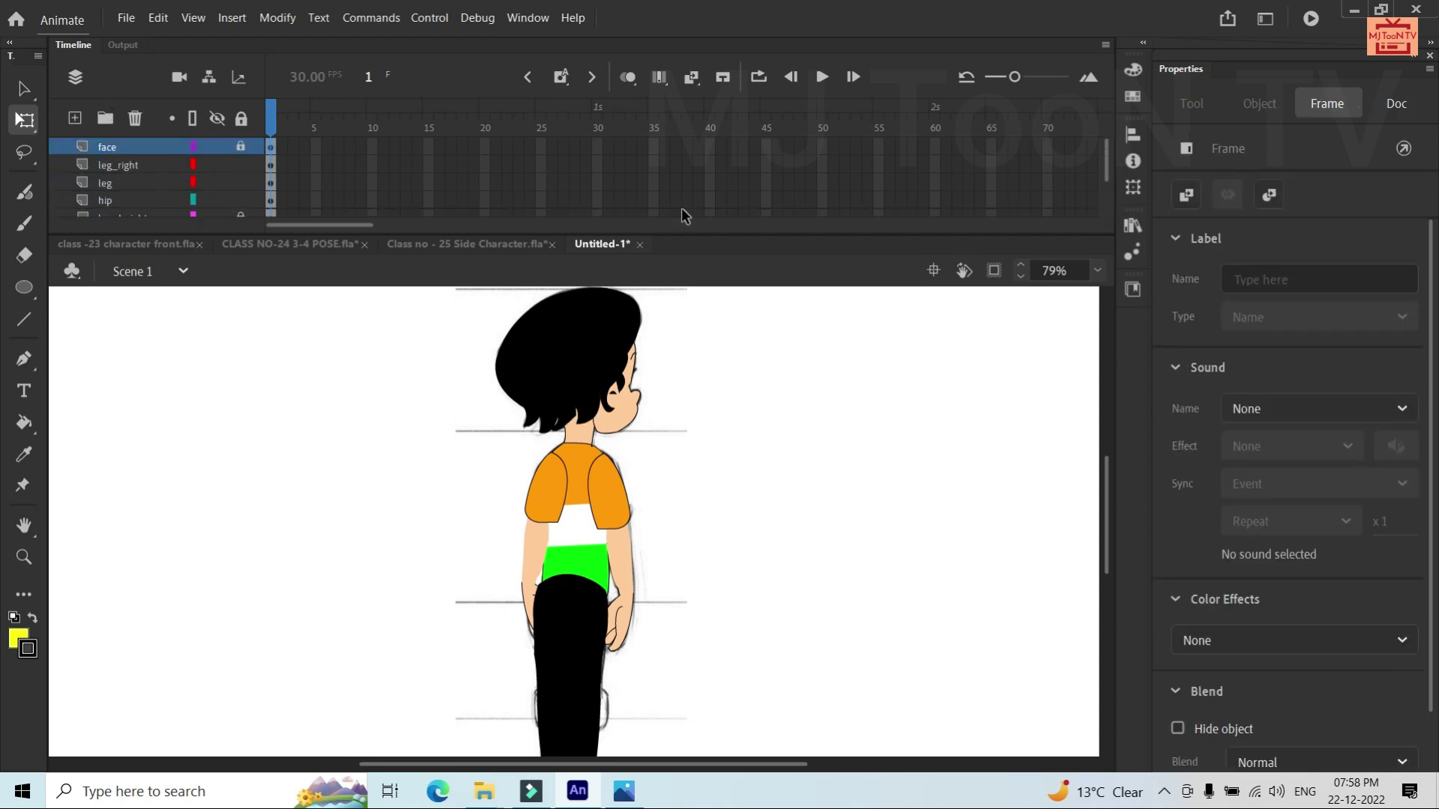
Unlock all layers and move the body layer directly below the face layer
{"action": "left_click_drag", "start_coordinate": [1108, 156], "coordinate": [1109, 204]}
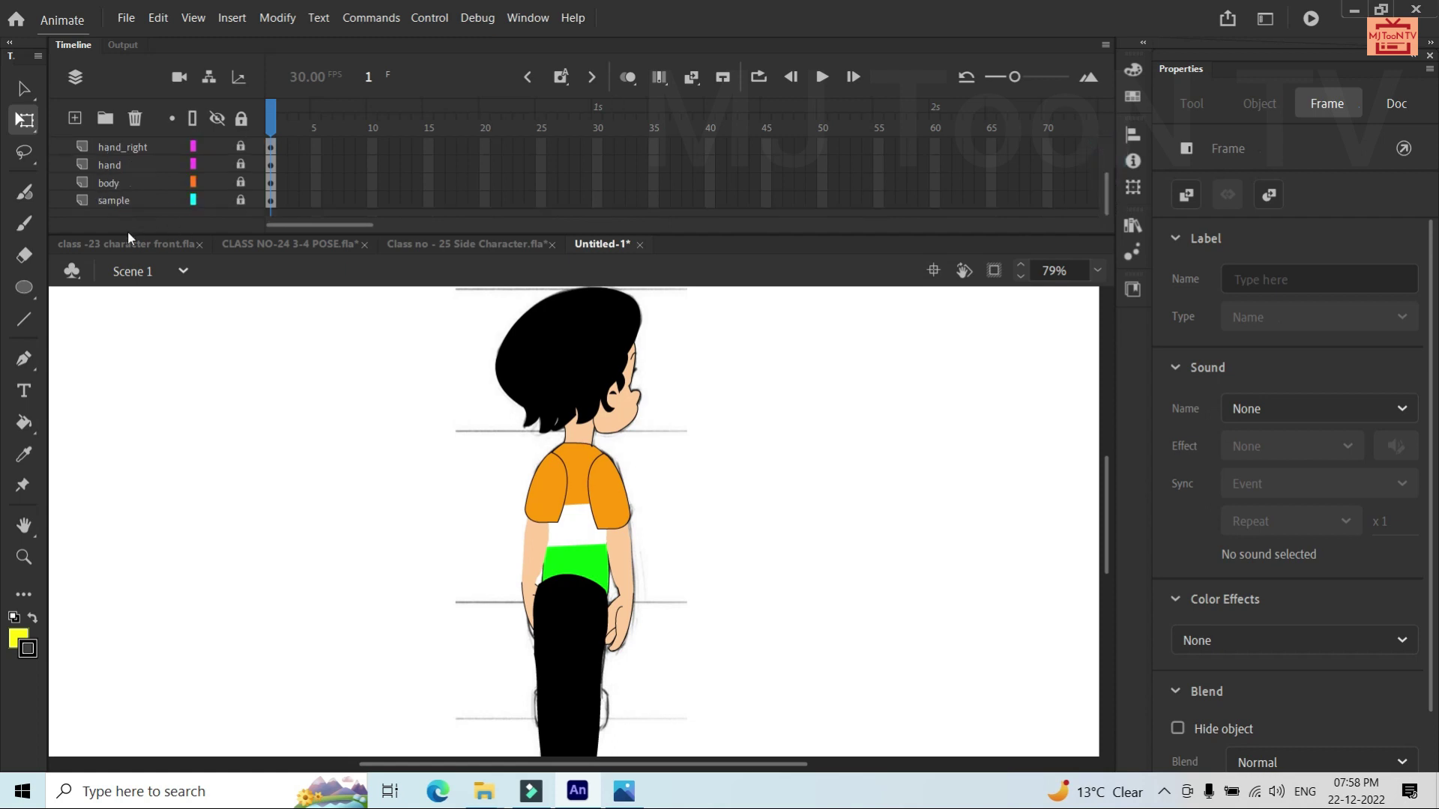
{"action": "left_click", "coordinate": [120, 182]}
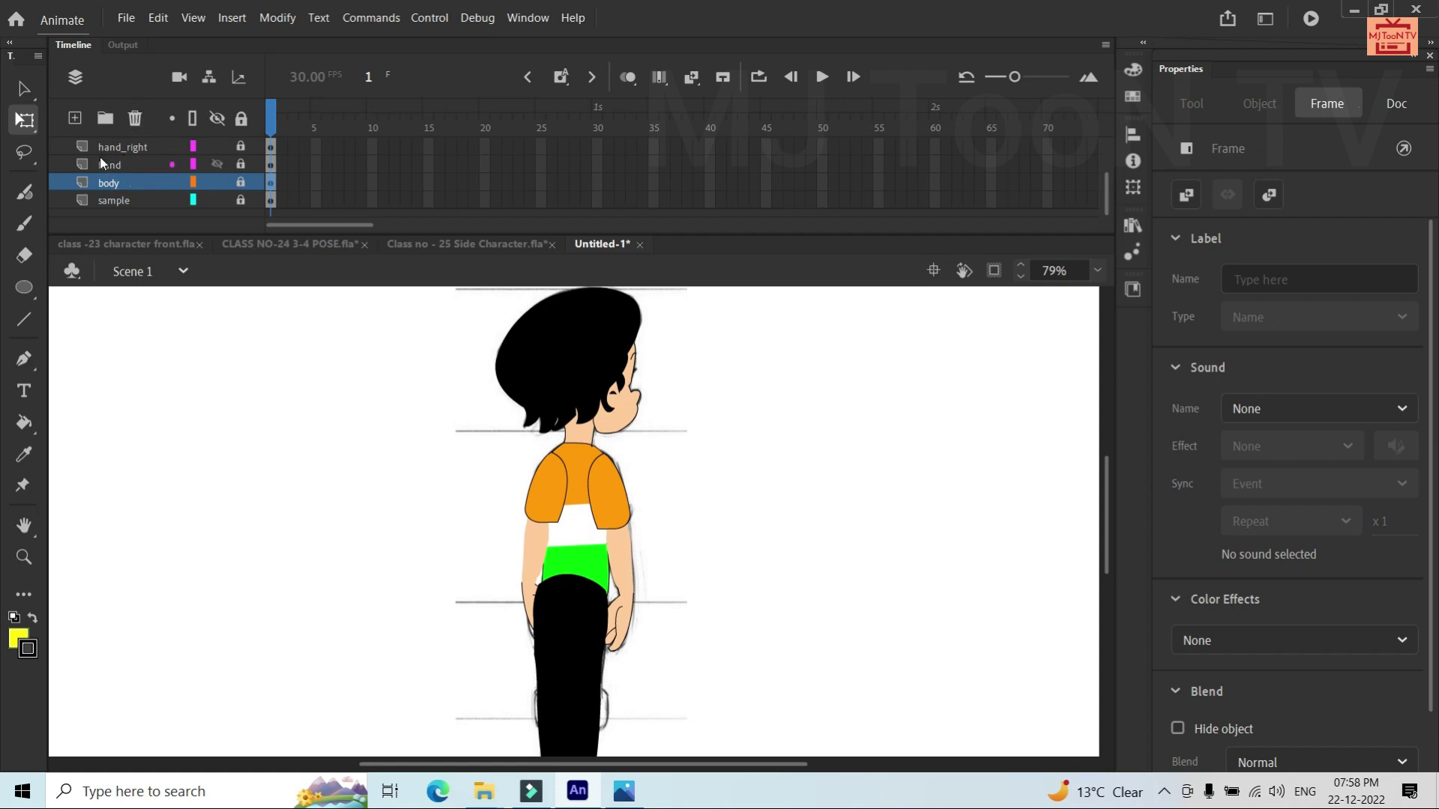
{"action": "left_click", "coordinate": [239, 122]}
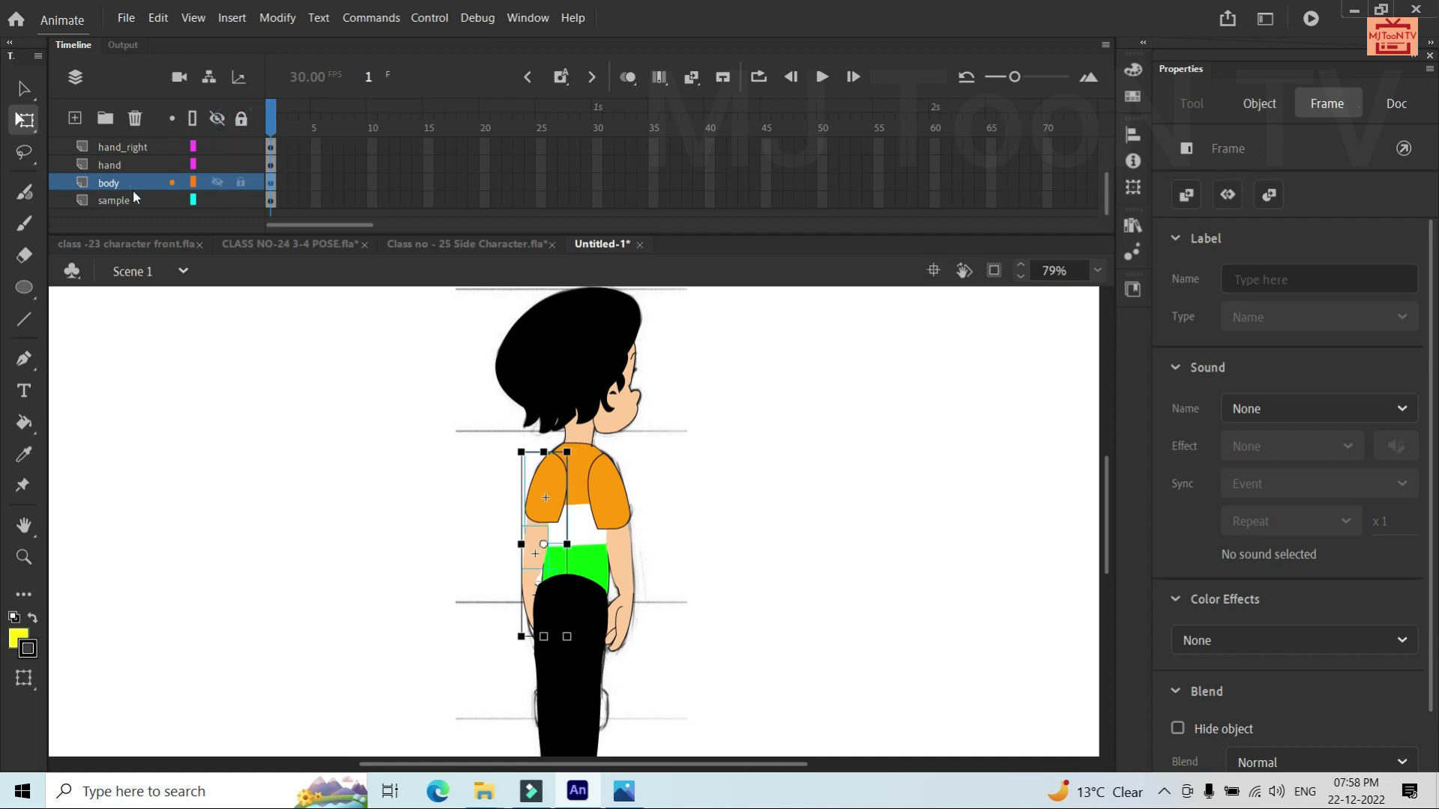
{"action": "mouse_move", "coordinate": [89, 182]}
{"action": "left_mouse_down"}
{"action": "mouse_move", "coordinate": [102, 141]}
{"action": "mouse_move", "coordinate": [109, 155]}
{"action": "left_mouse_up"}
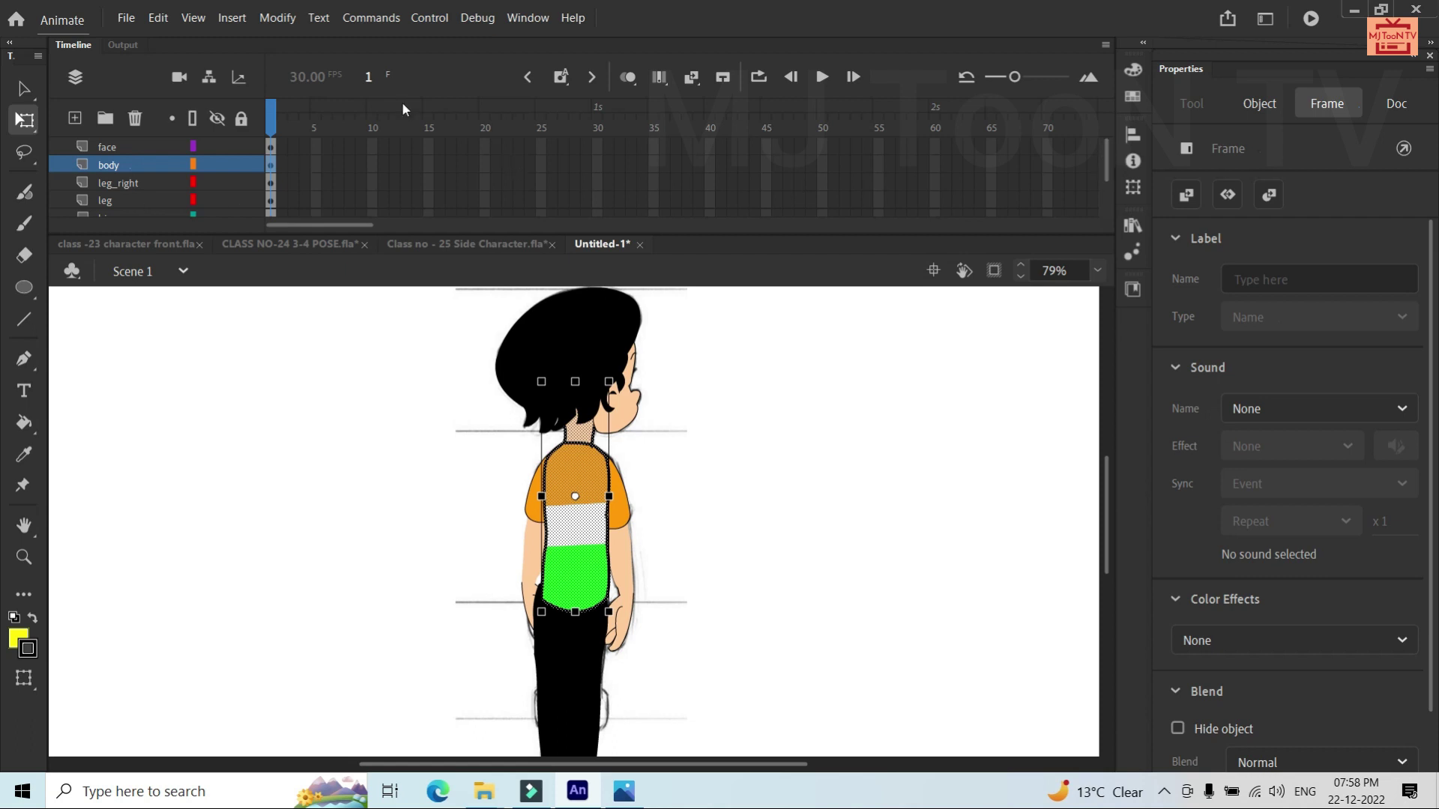
Move the leg_right layer down the stack, between the hand and sample layers
{"action": "left_click", "coordinate": [134, 192]}
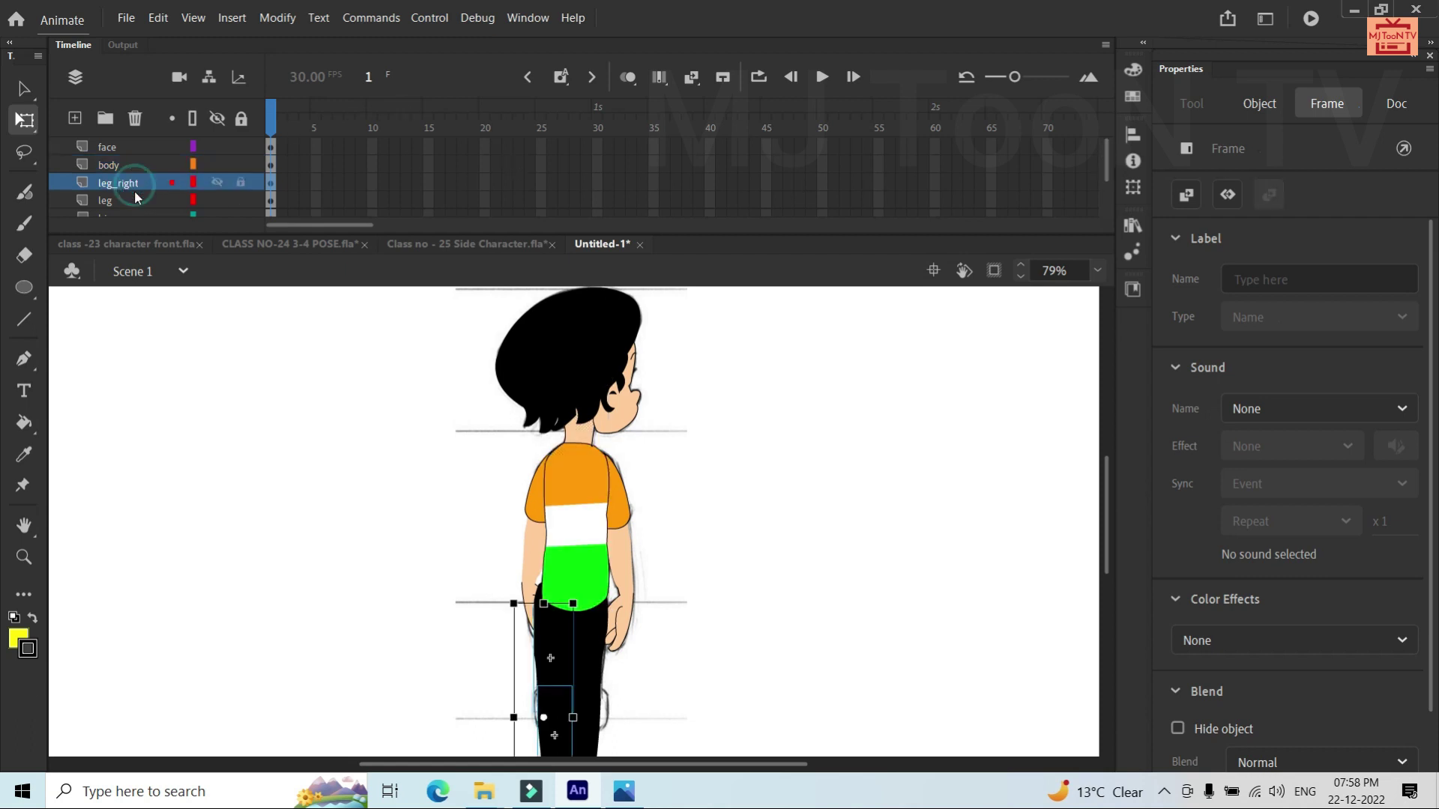
{"action": "left_click_drag", "start_coordinate": [135, 193], "coordinate": [131, 262]}
{"action": "left_click_drag", "start_coordinate": [127, 213], "coordinate": [126, 192]}
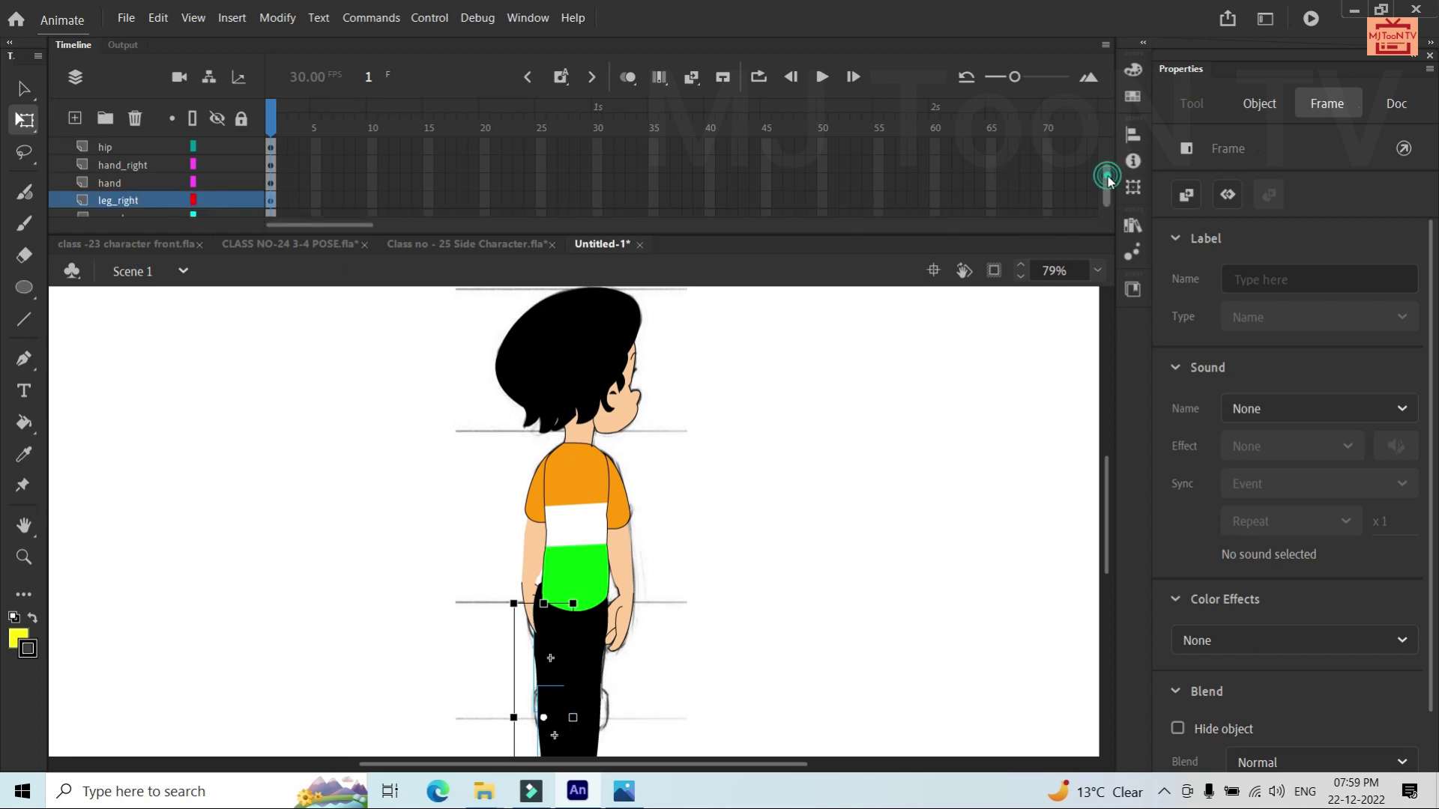
{"action": "left_click_drag", "start_coordinate": [1108, 178], "coordinate": [1107, 147]}
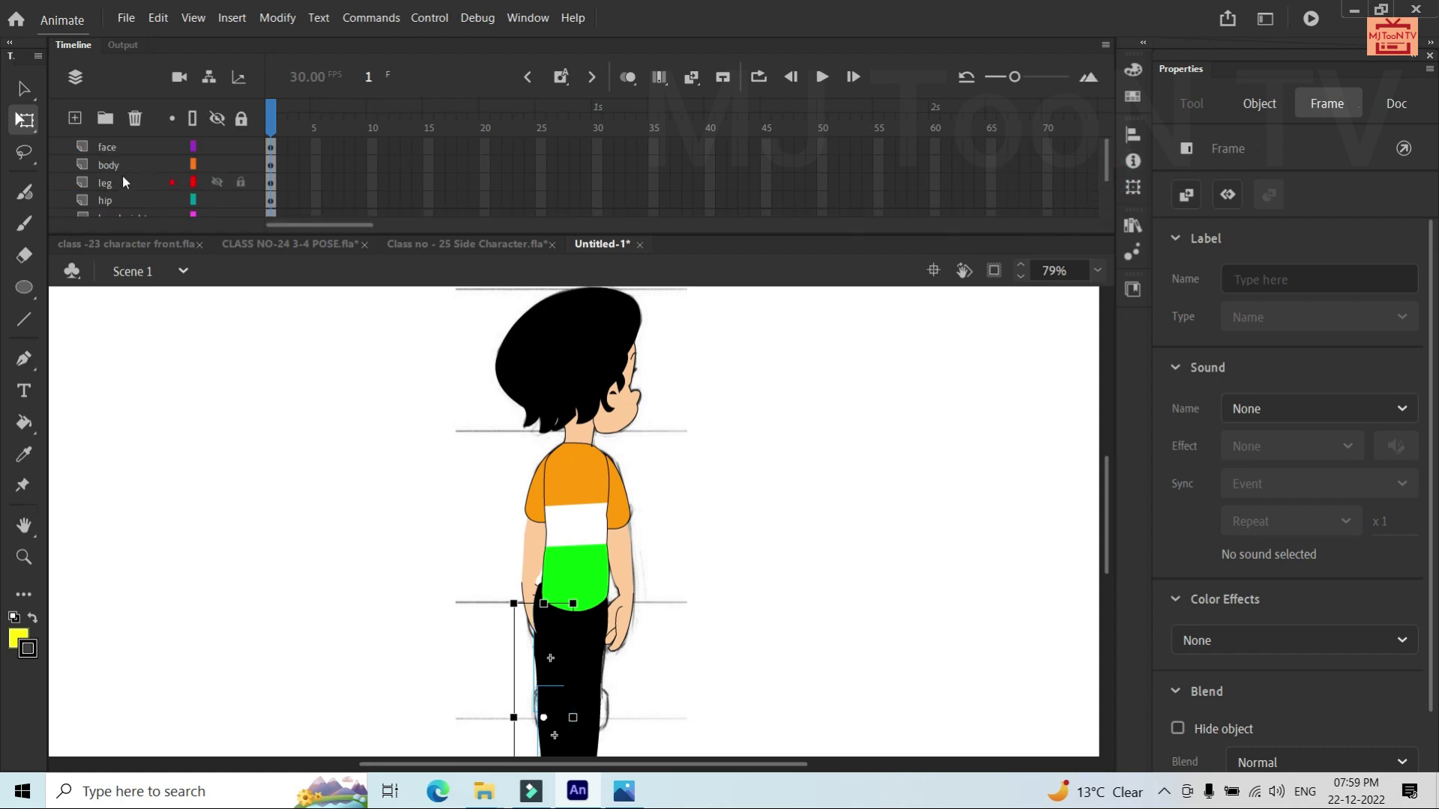
Move the leg layer directly below leg_right, and the hip layer directly below leg, above the sample layer
{"action": "mouse_move", "coordinate": [119, 180]}
{"action": "left_mouse_down"}
{"action": "mouse_move", "coordinate": [107, 292]}
{"action": "mouse_move", "coordinate": [120, 197]}
{"action": "left_mouse_up"}
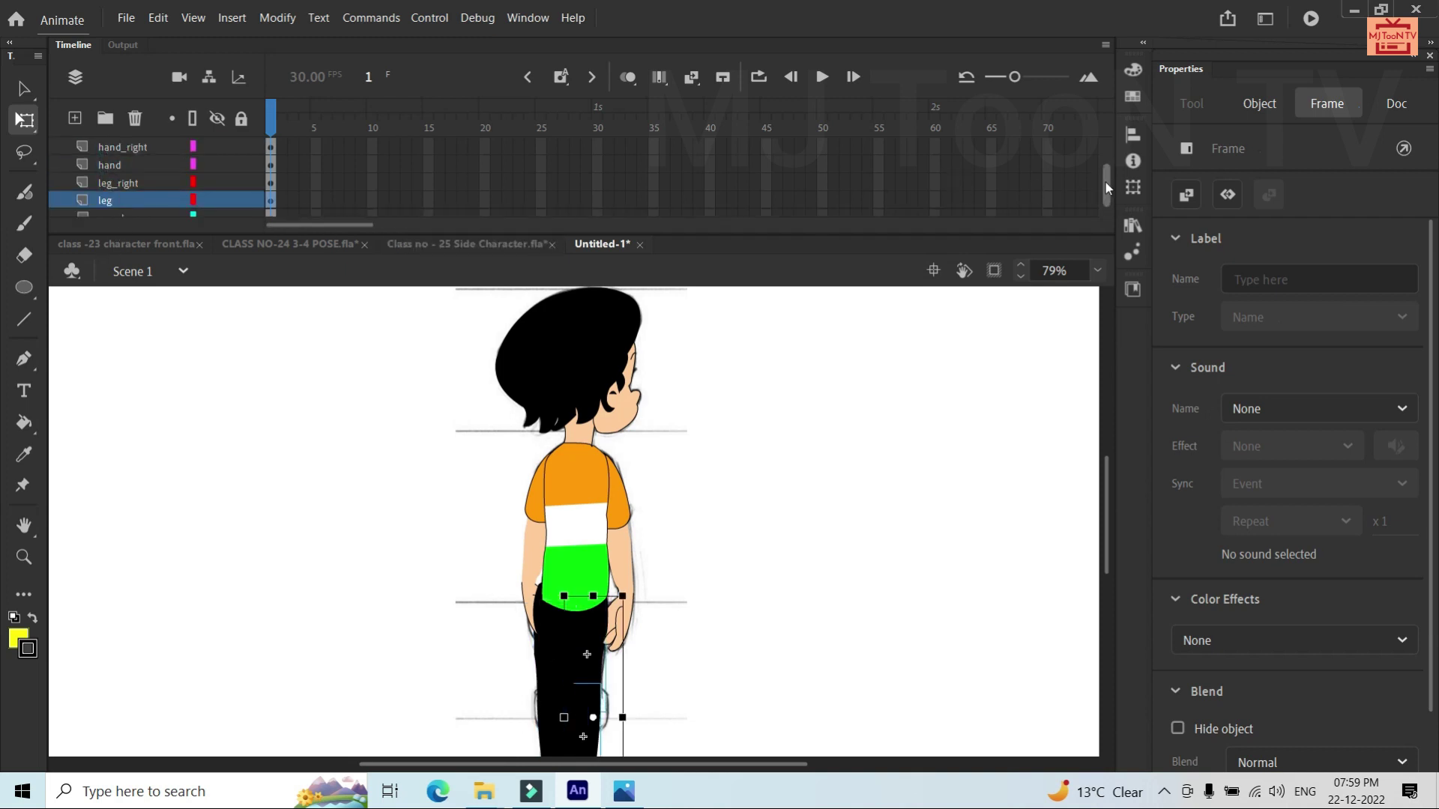
{"action": "left_click_drag", "start_coordinate": [1108, 188], "coordinate": [1108, 155]}
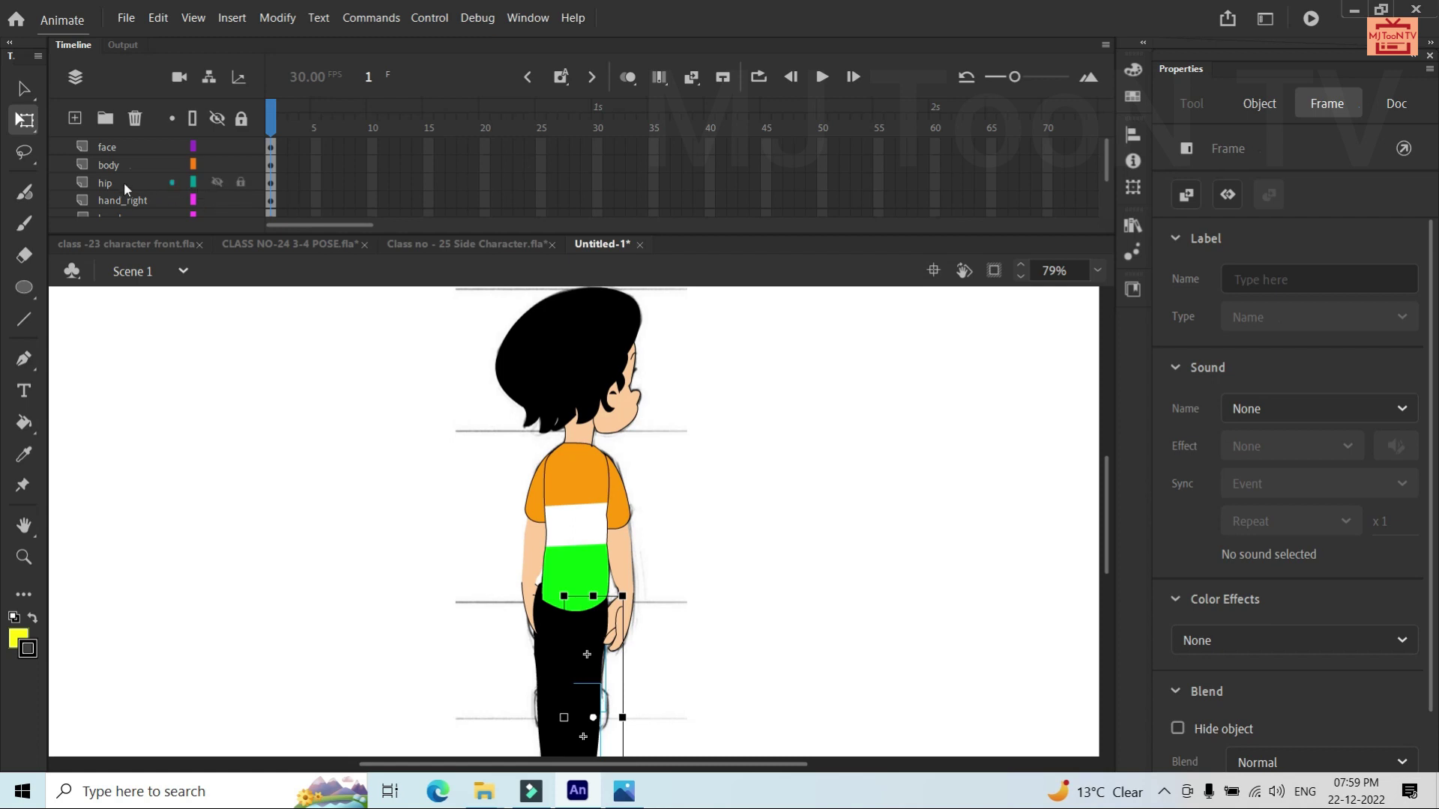
{"action": "mouse_move", "coordinate": [123, 182]}
{"action": "left_mouse_down"}
{"action": "mouse_move", "coordinate": [116, 283]}
{"action": "mouse_move", "coordinate": [118, 191]}
{"action": "left_mouse_up"}
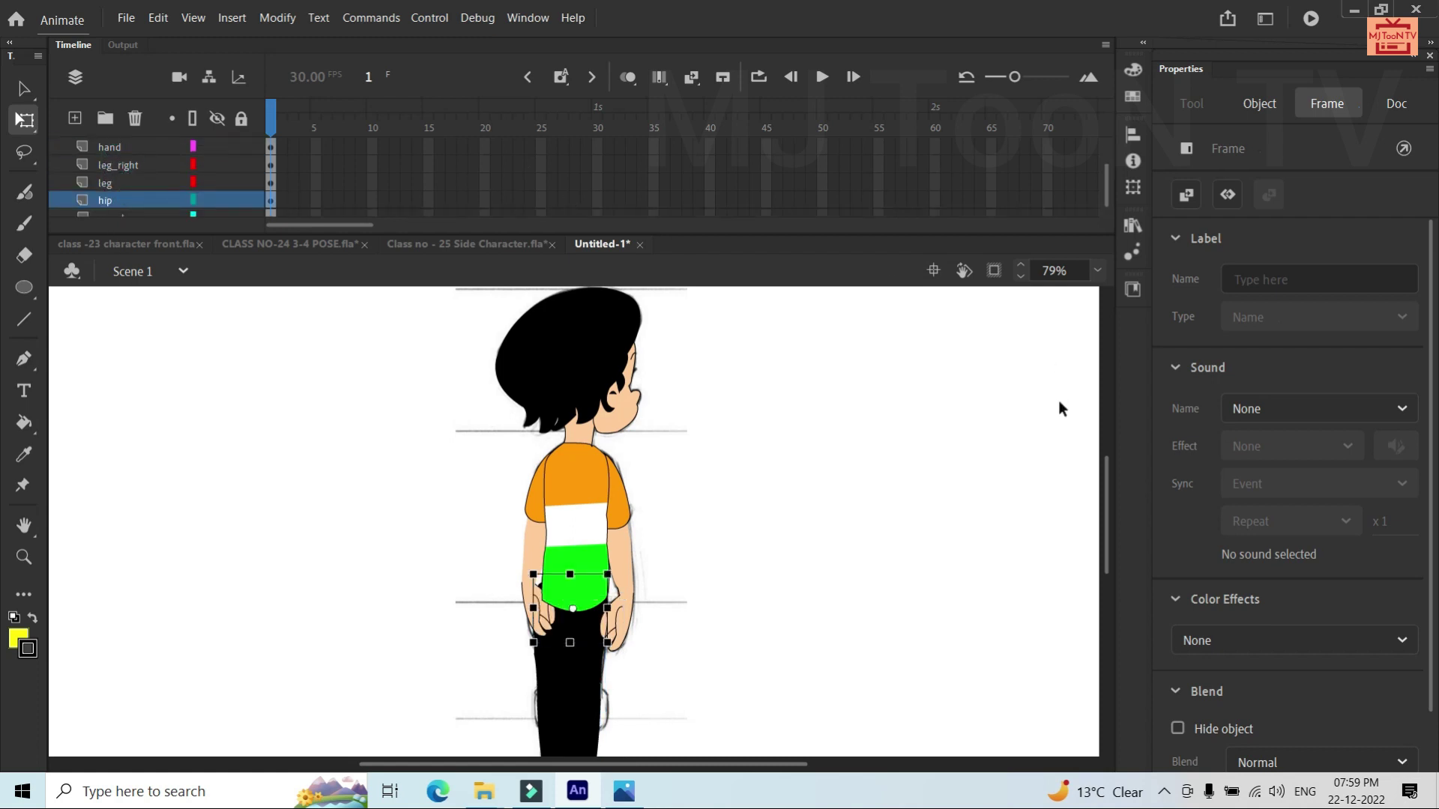
{"action": "left_click_drag", "start_coordinate": [1108, 466], "coordinate": [1100, 442]}
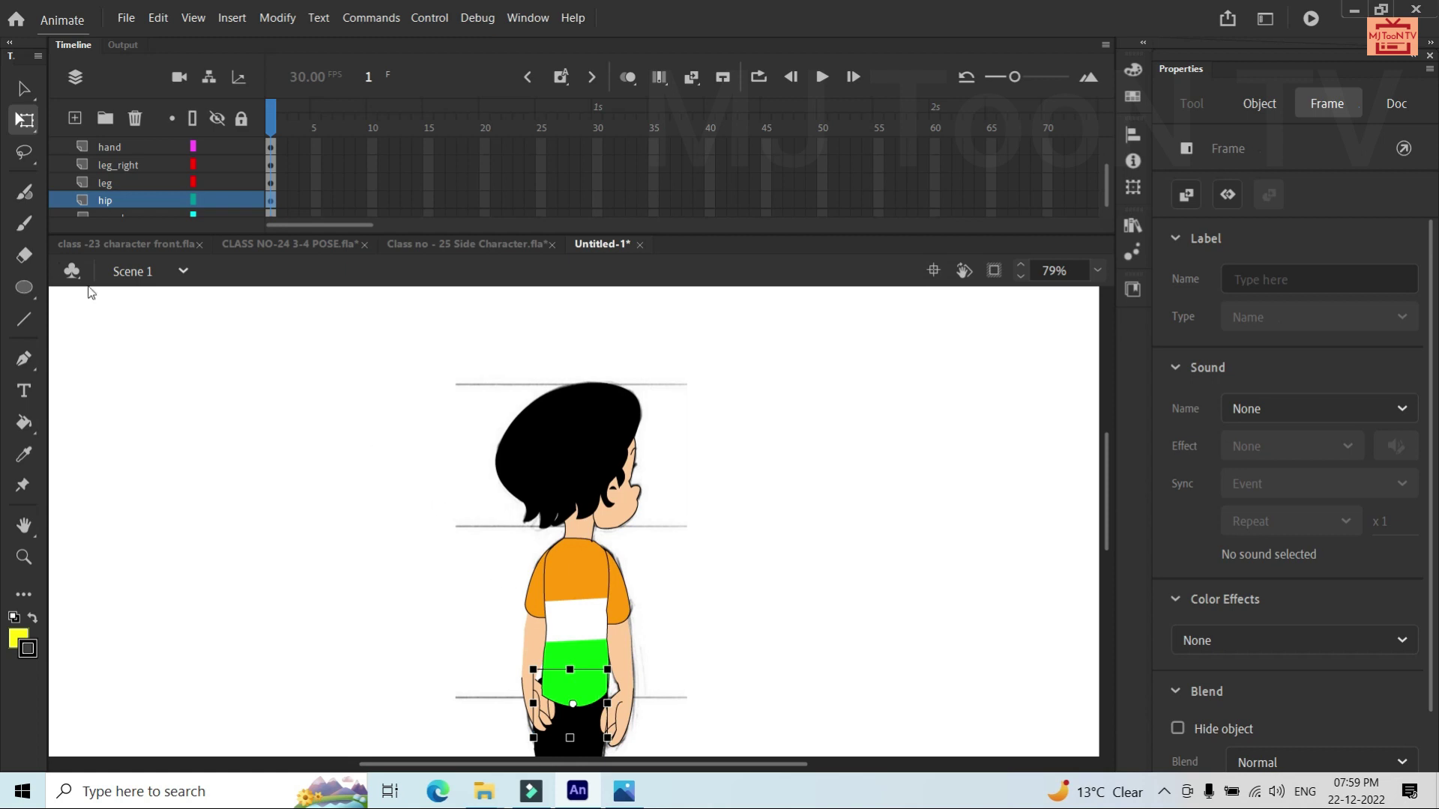
{"action": "left_click", "coordinate": [726, 559]}
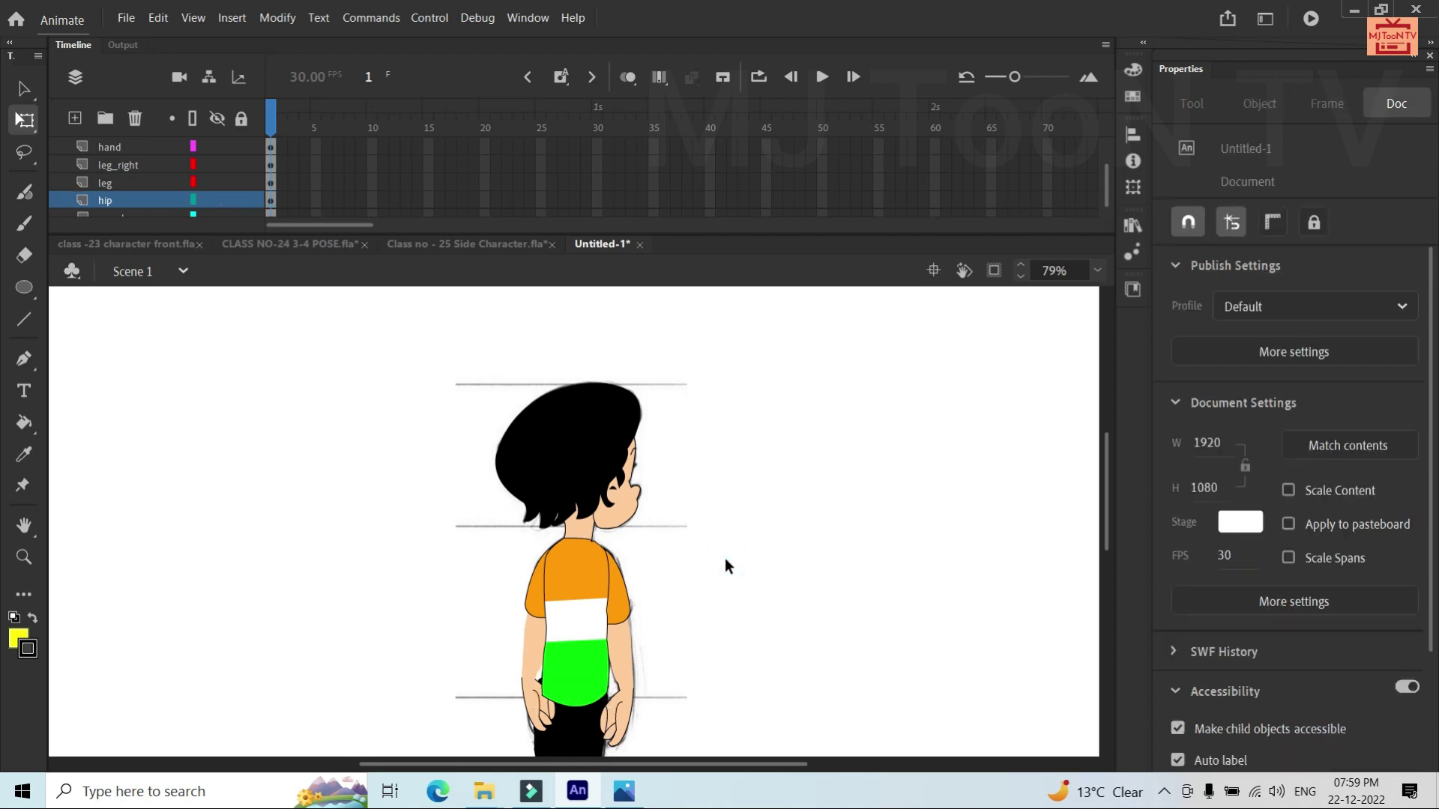
{"action": "left_click_drag", "start_coordinate": [1100, 518], "coordinate": [1102, 529]}
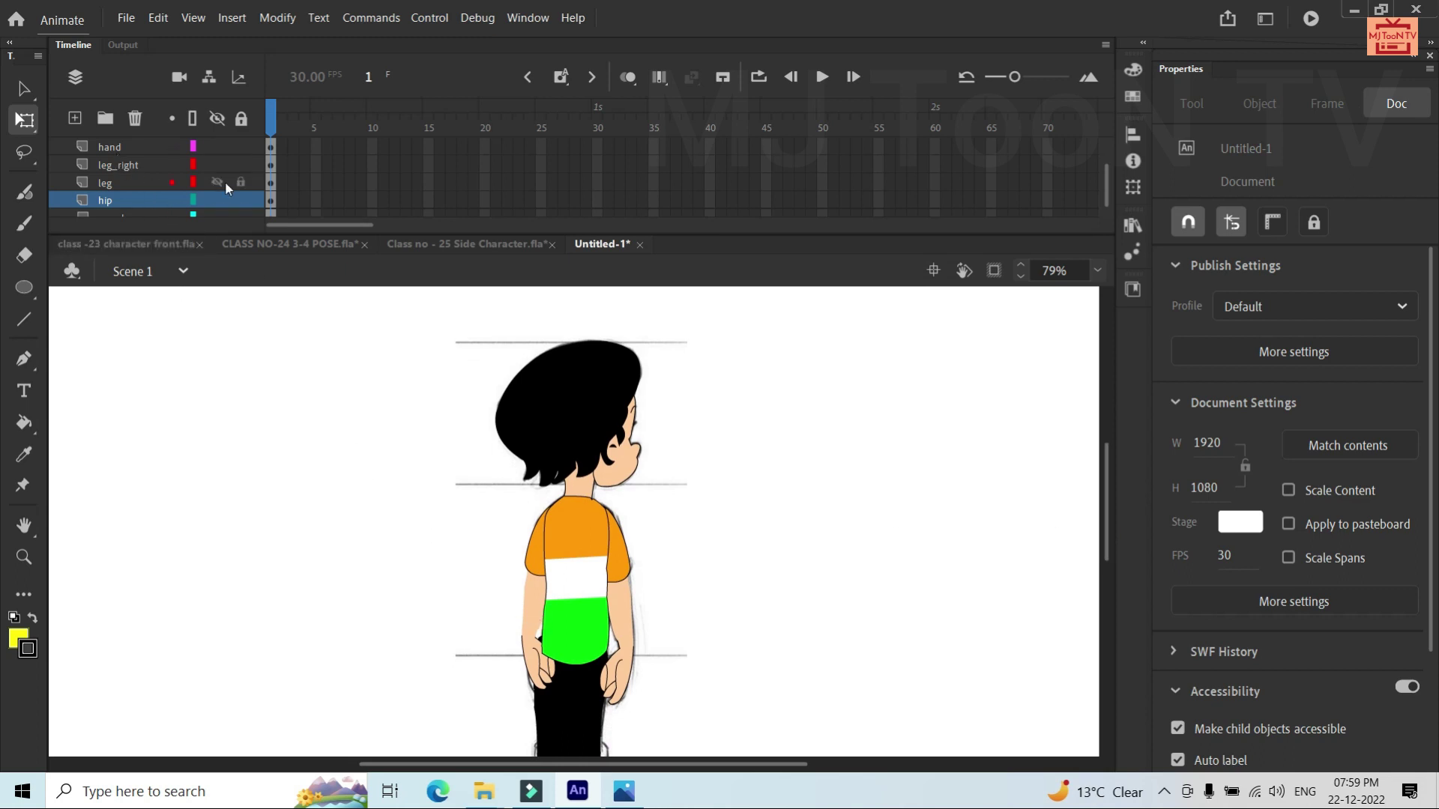
Move the hand layer above the body layer, directly below face, so the near arm overlaps the torso
{"action": "left_click_drag", "start_coordinate": [1109, 181], "coordinate": [1102, 137]}
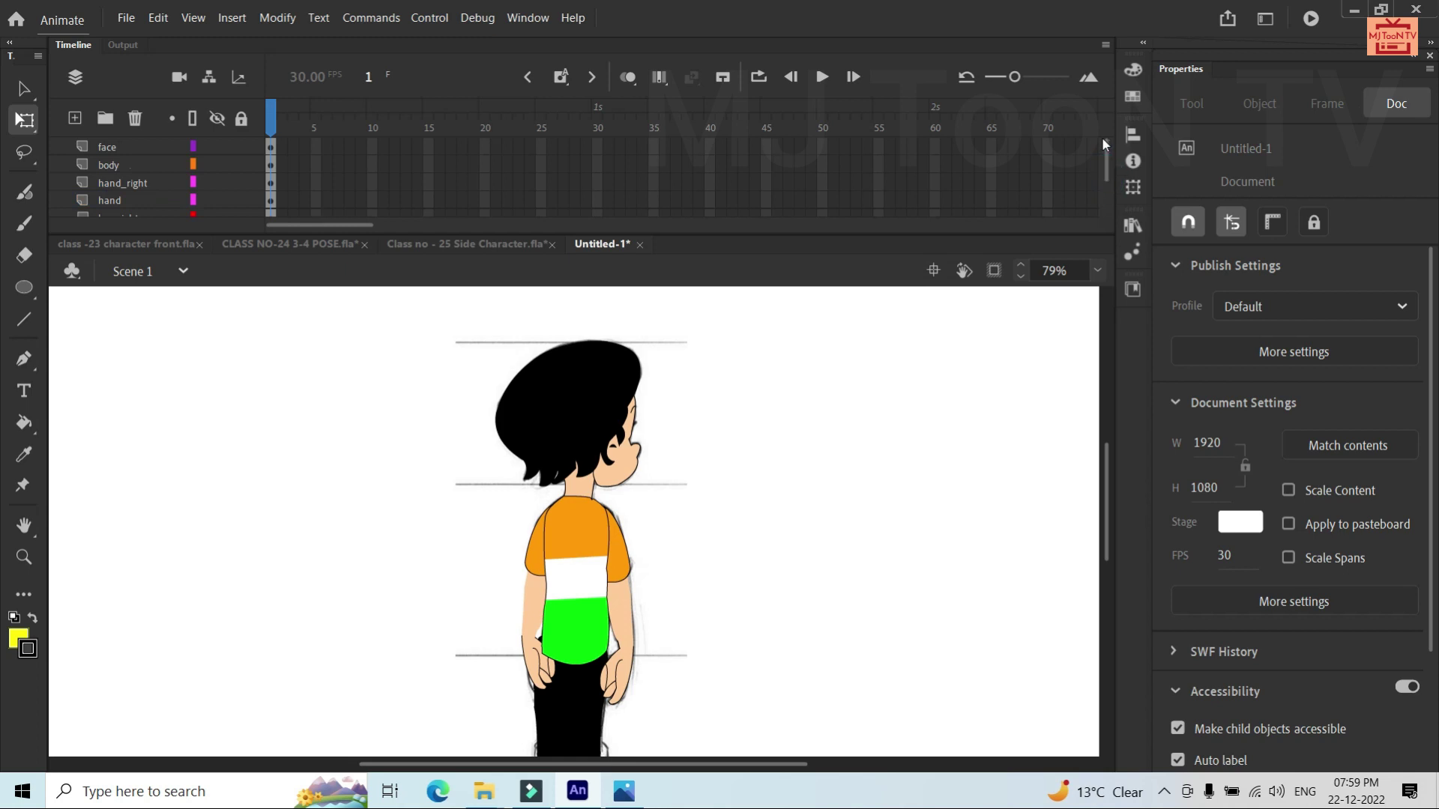
{"action": "left_click", "coordinate": [110, 186]}
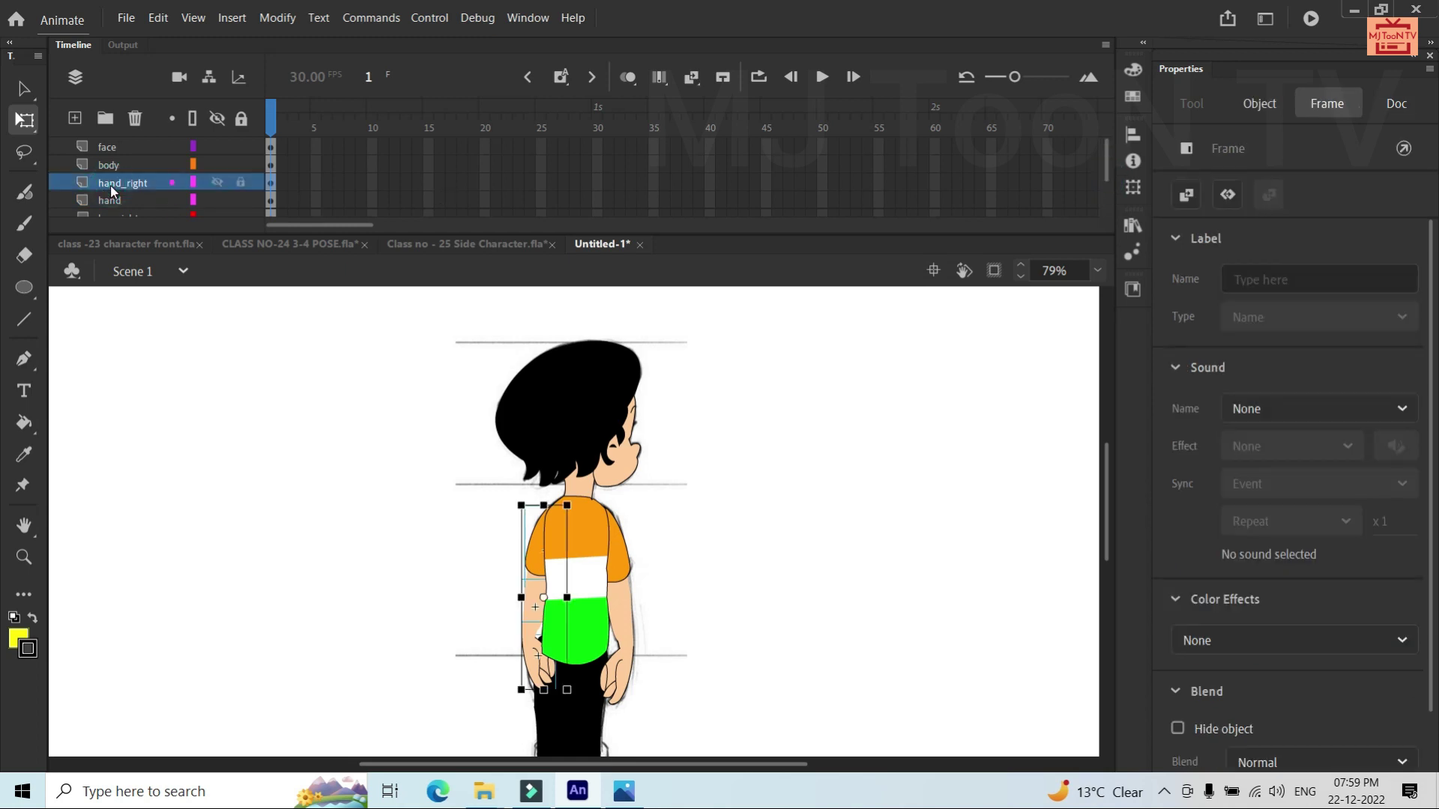
{"action": "mouse_move", "coordinate": [111, 185]}
{"action": "left_mouse_down"}
{"action": "mouse_move", "coordinate": [114, 160]}
{"action": "mouse_move", "coordinate": [114, 185]}
{"action": "left_mouse_up"}
{"action": "left_click", "coordinate": [116, 202]}
{"action": "left_click_drag", "start_coordinate": [115, 204], "coordinate": [115, 161]}
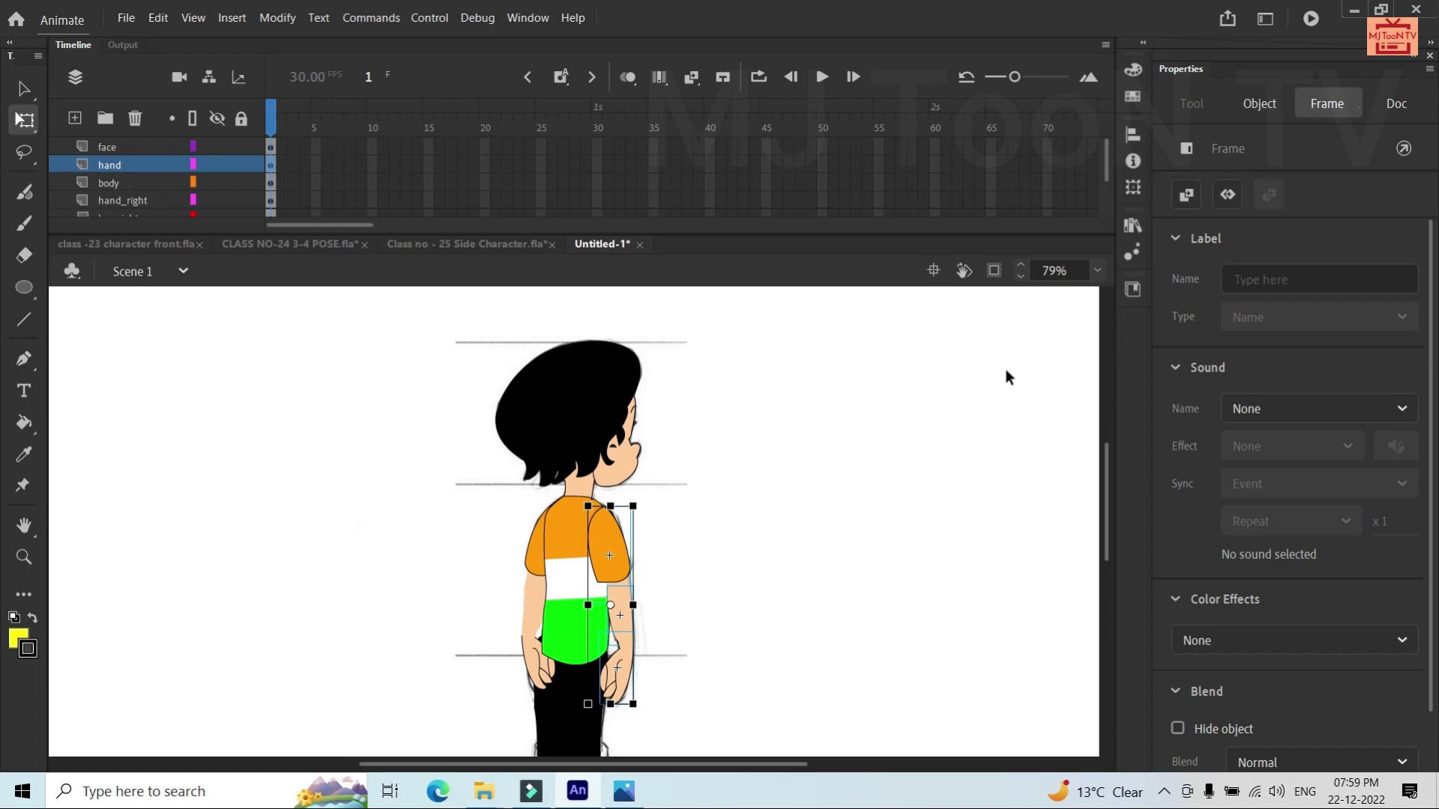
Move the hip layer up between the leg_right and leg layers, and clear the selection
{"action": "left_click_drag", "start_coordinate": [1110, 167], "coordinate": [1108, 187]}
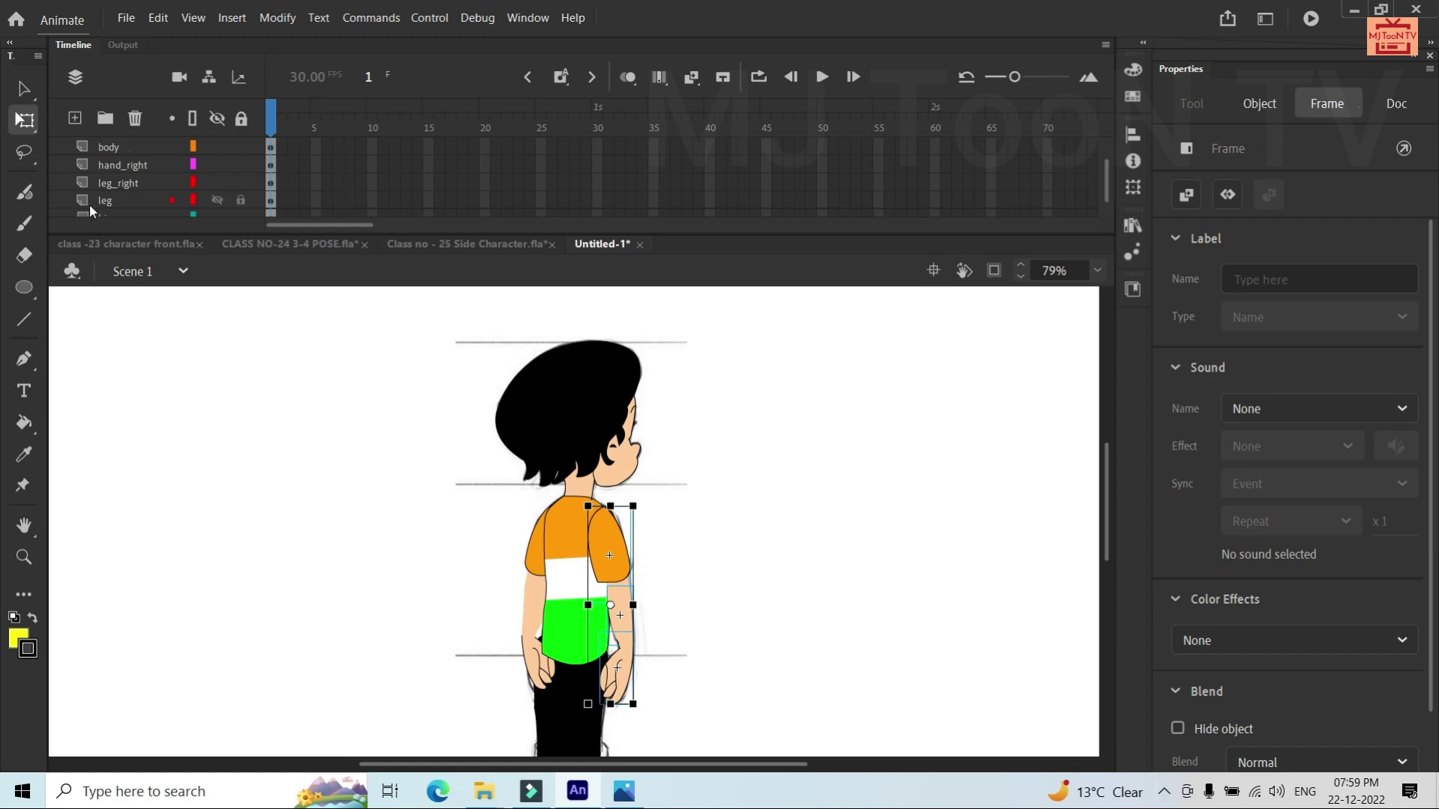
{"action": "left_click_drag", "start_coordinate": [1102, 179], "coordinate": [1104, 191]}
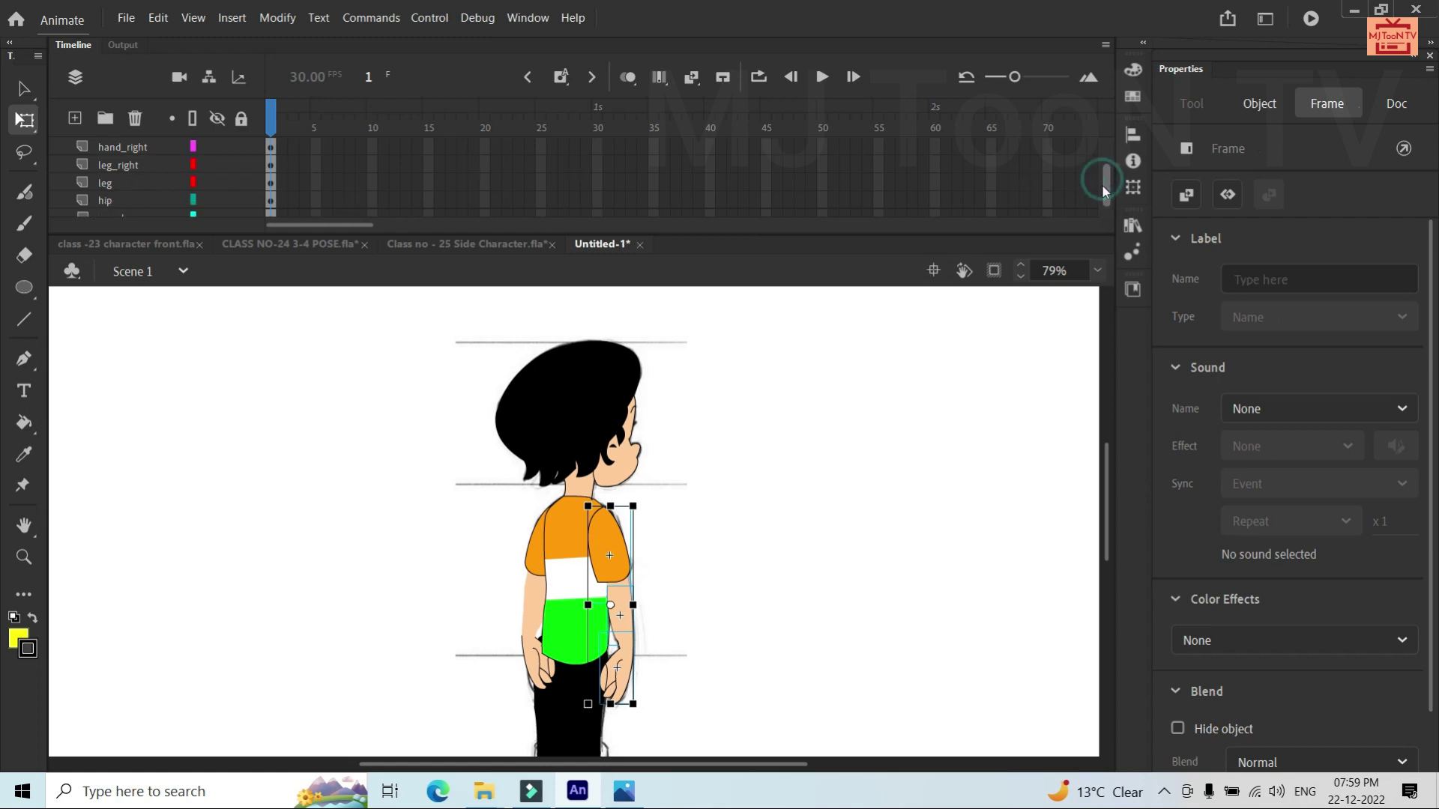
{"action": "left_click_drag", "start_coordinate": [99, 201], "coordinate": [105, 178]}
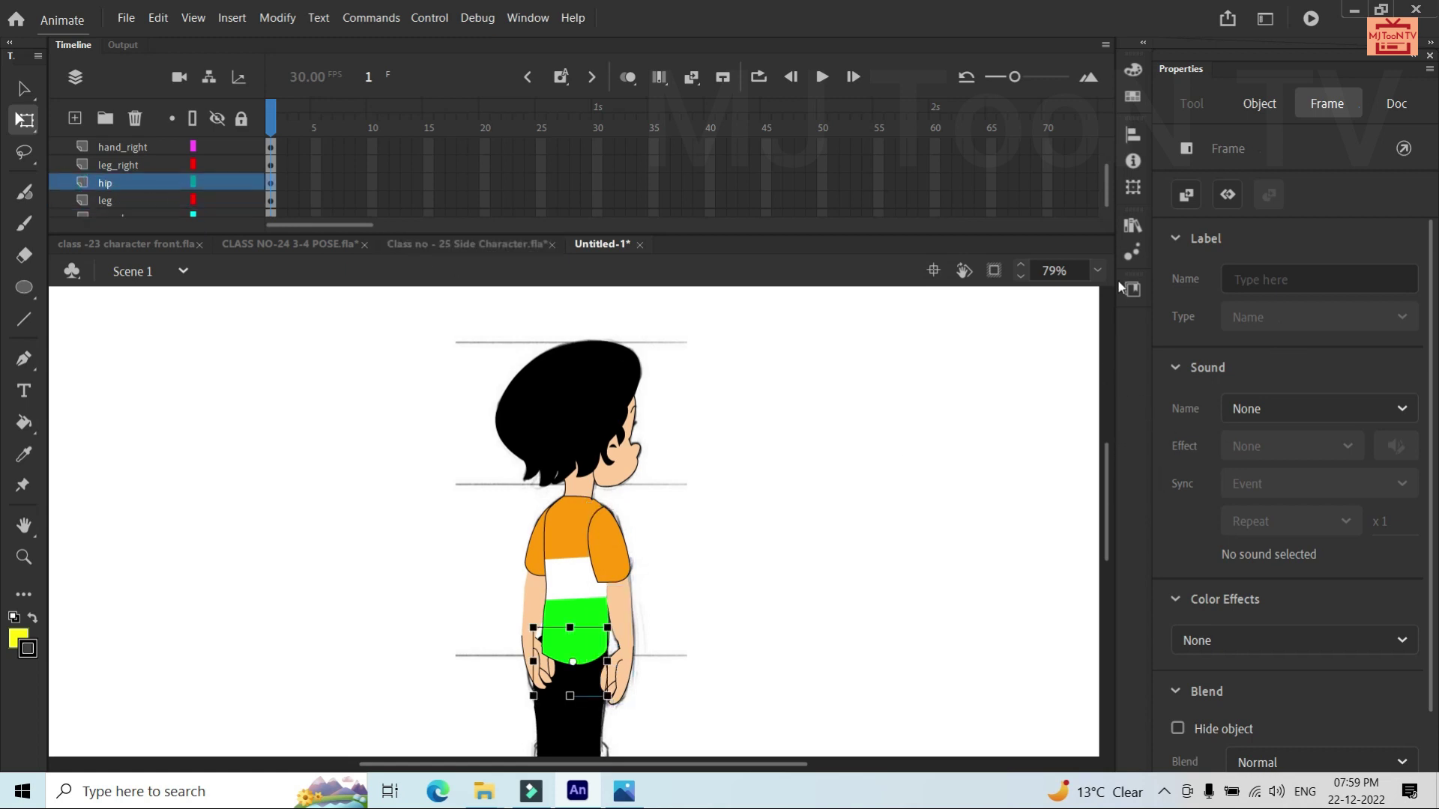
{"action": "left_click_drag", "start_coordinate": [1105, 200], "coordinate": [1106, 205]}
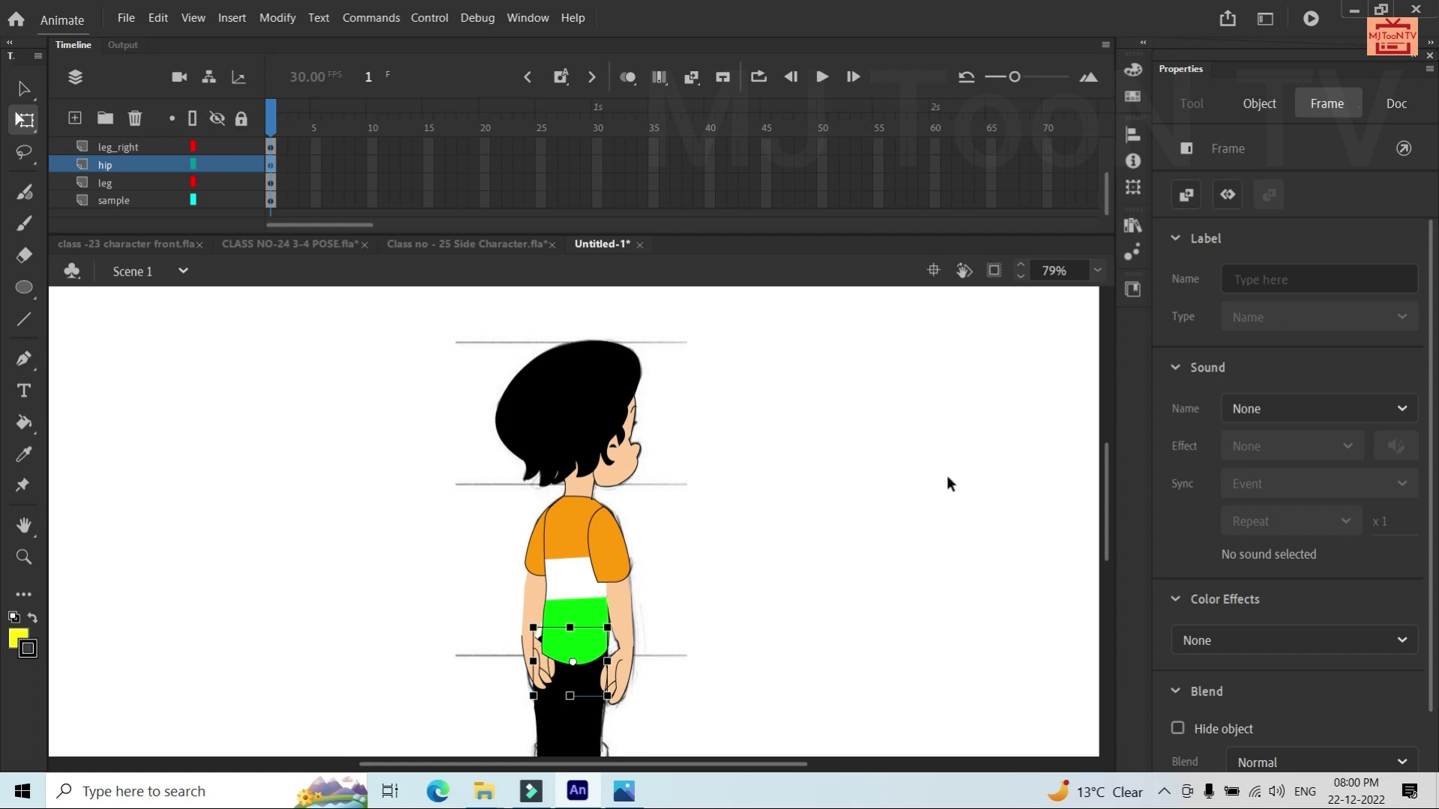
{"action": "key", "text": "ctrl+minus"}
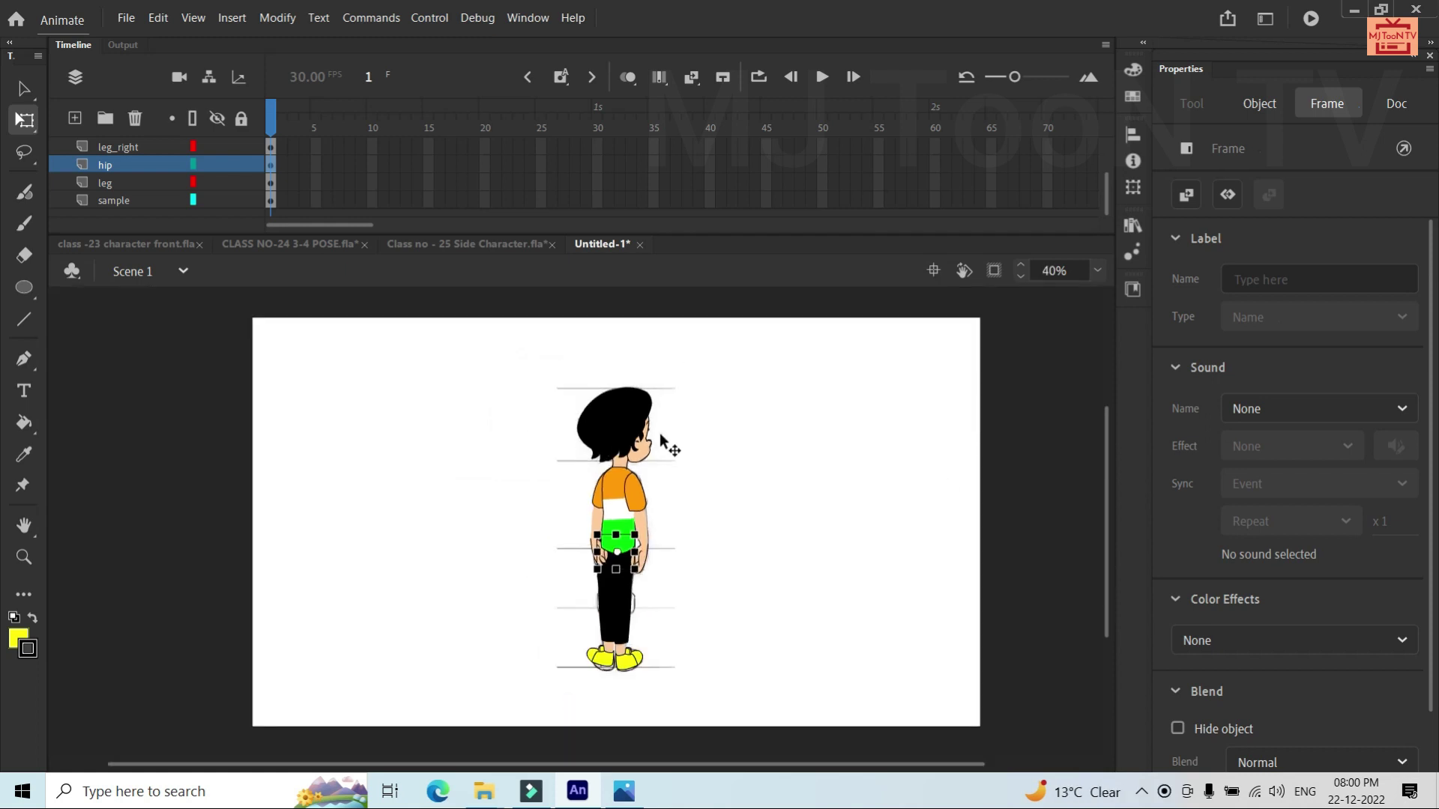
{"action": "left_click", "coordinate": [665, 440]}
{"action": "left_click", "coordinate": [729, 463]}
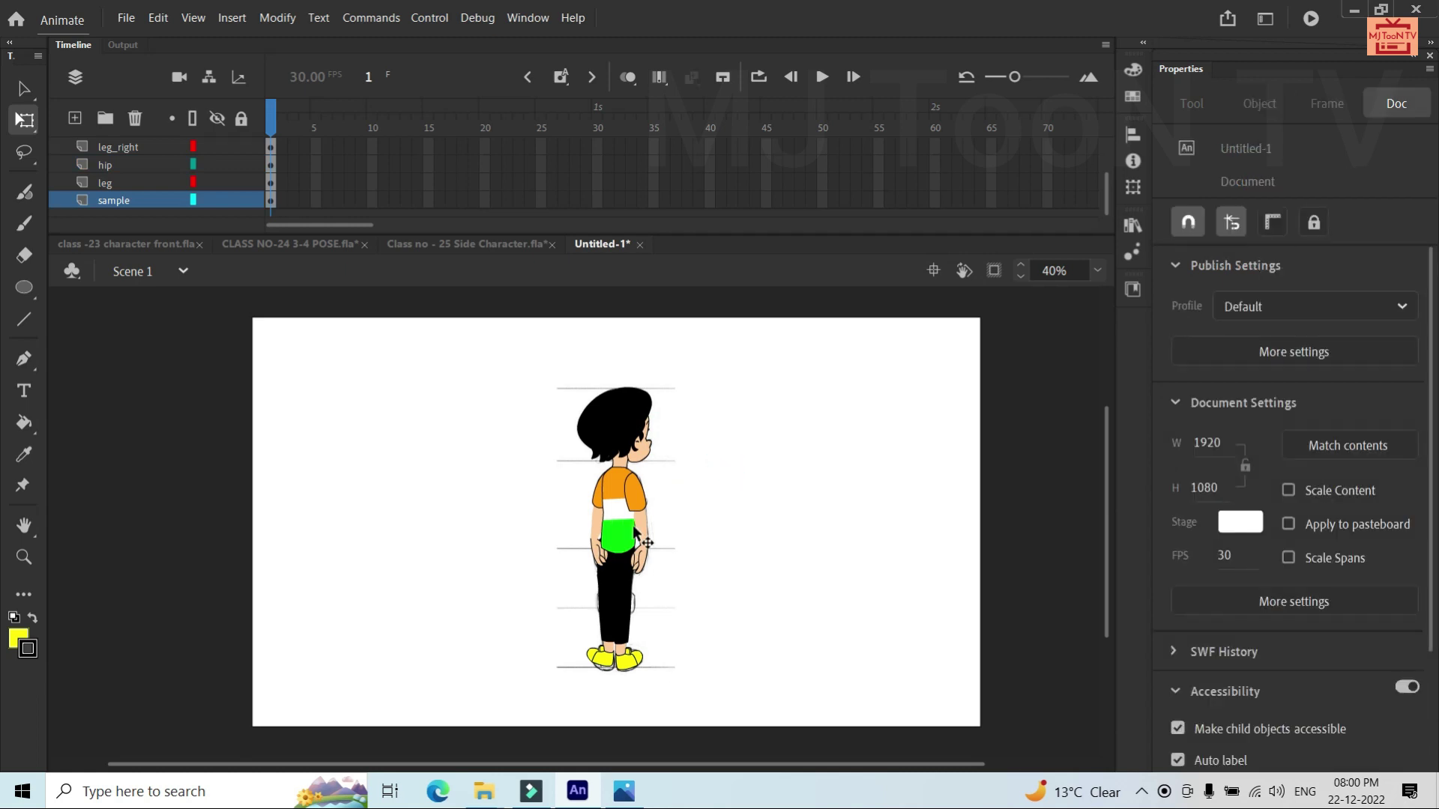
Shorten the hand 3 copy symbol on the hand_right layer to about 77 px high and nudge it up against the forearm
{"action": "scroll", "coordinate": [632, 524], "scroll_direction": "up", "scroll_amount": 5}
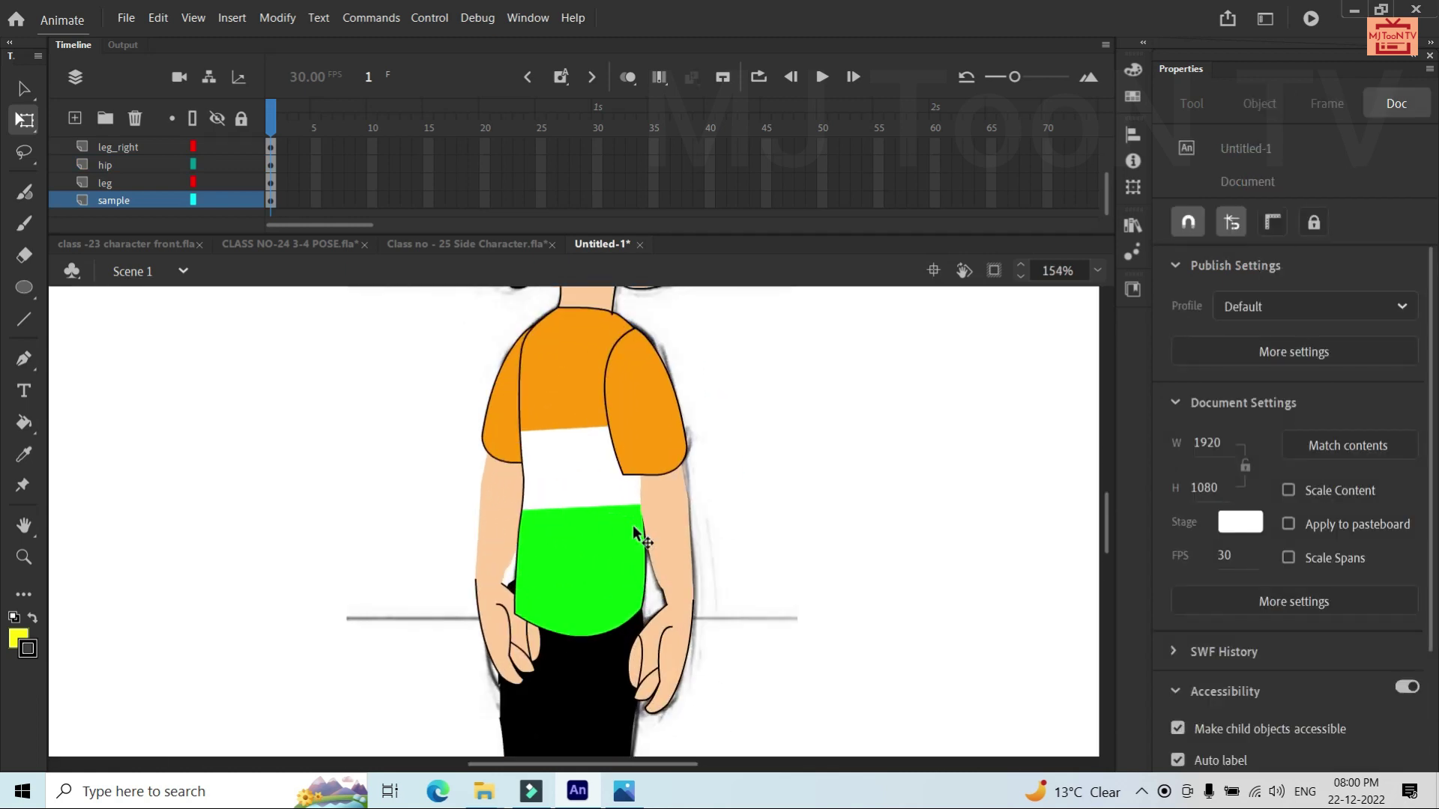
{"action": "left_click", "coordinate": [530, 600]}
{"action": "left_click", "coordinate": [869, 566]}
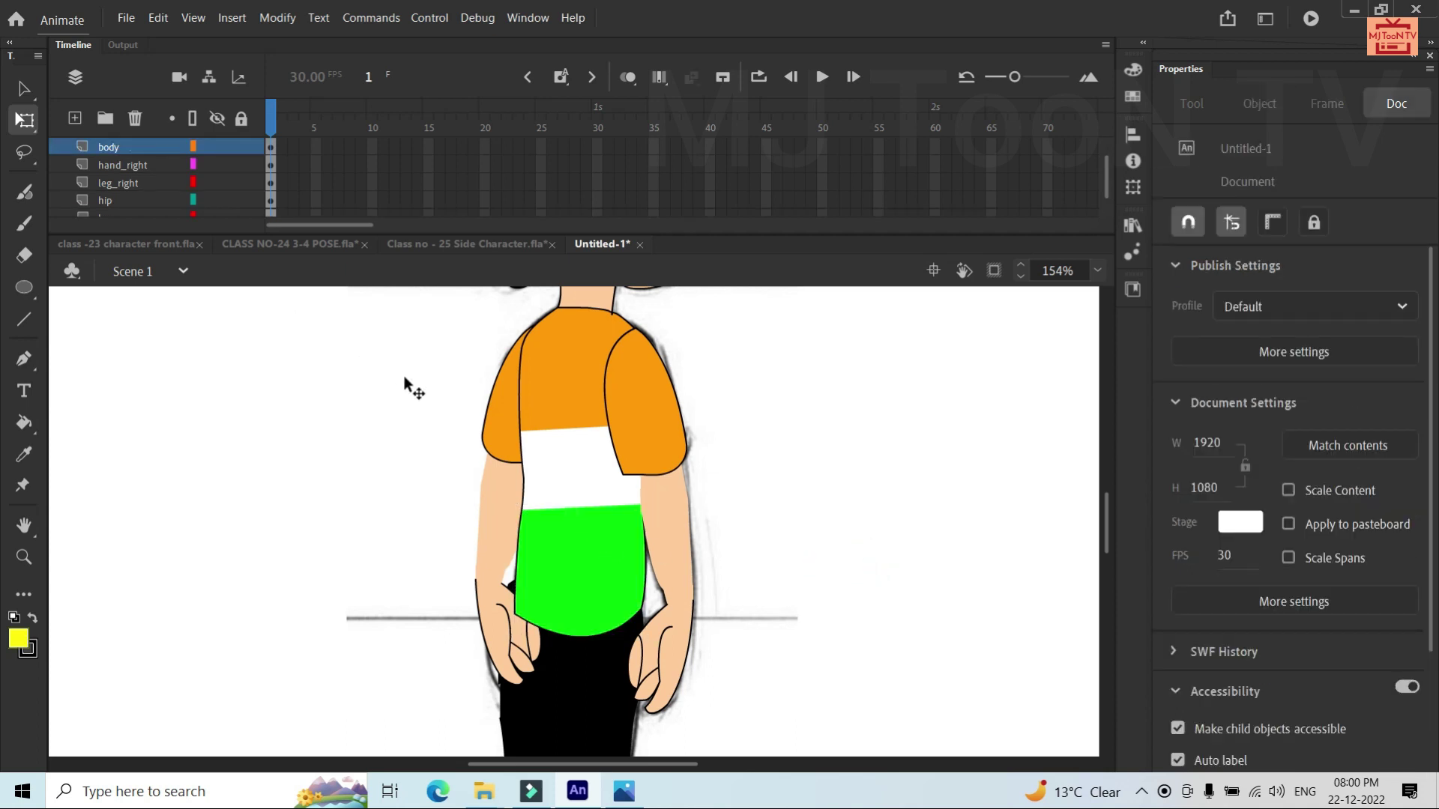
{"action": "left_click", "coordinate": [498, 618]}
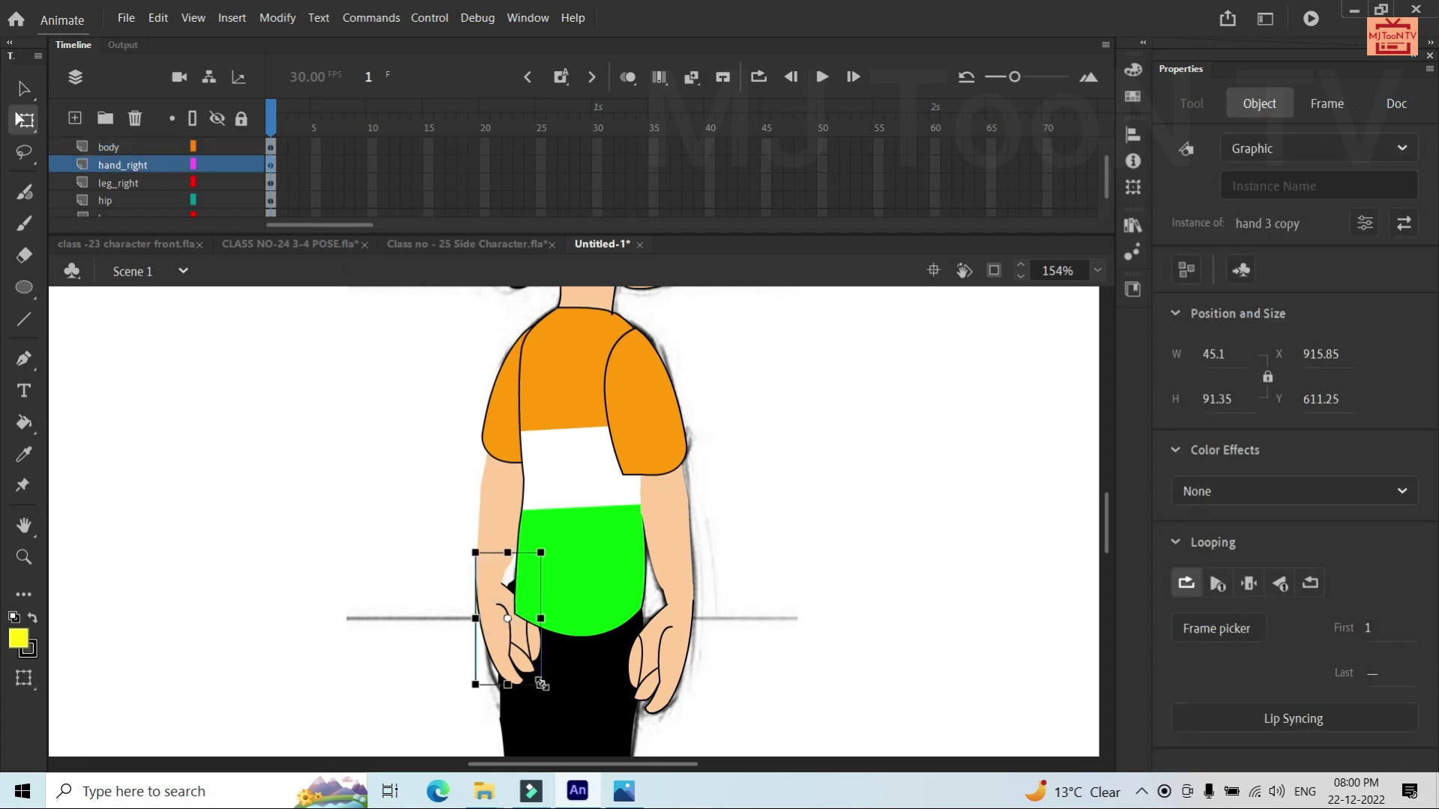
{"action": "left_click_drag", "start_coordinate": [541, 684], "coordinate": [541, 674]}
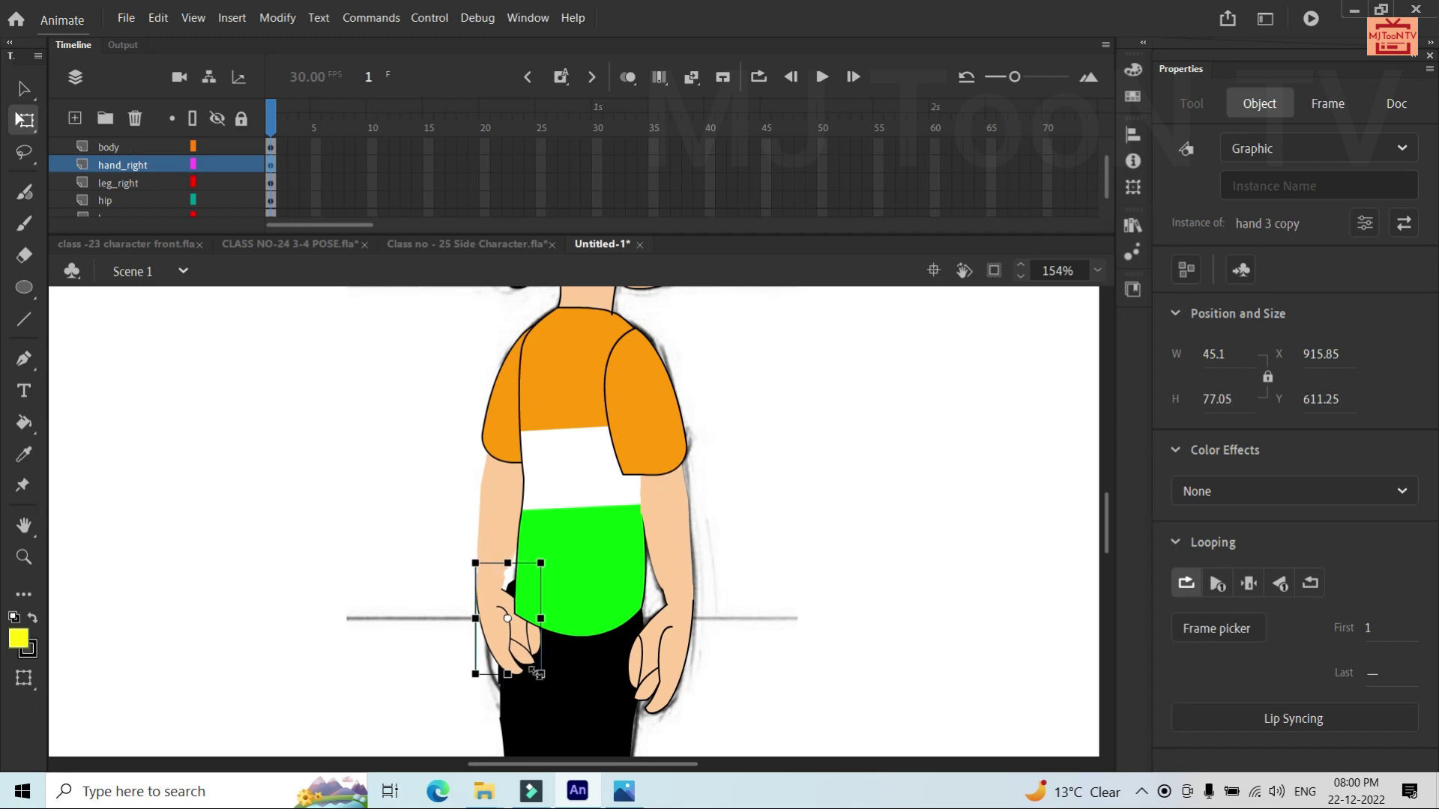
{"action": "key", "text": "Up"}
{"action": "key", "text": "Up"}
{"action": "key", "text": "Up"}
{"action": "key", "text": "Up"}
{"action": "key", "text": "Up"}
{"action": "key", "text": "Up"}
{"action": "key", "text": "Up"}
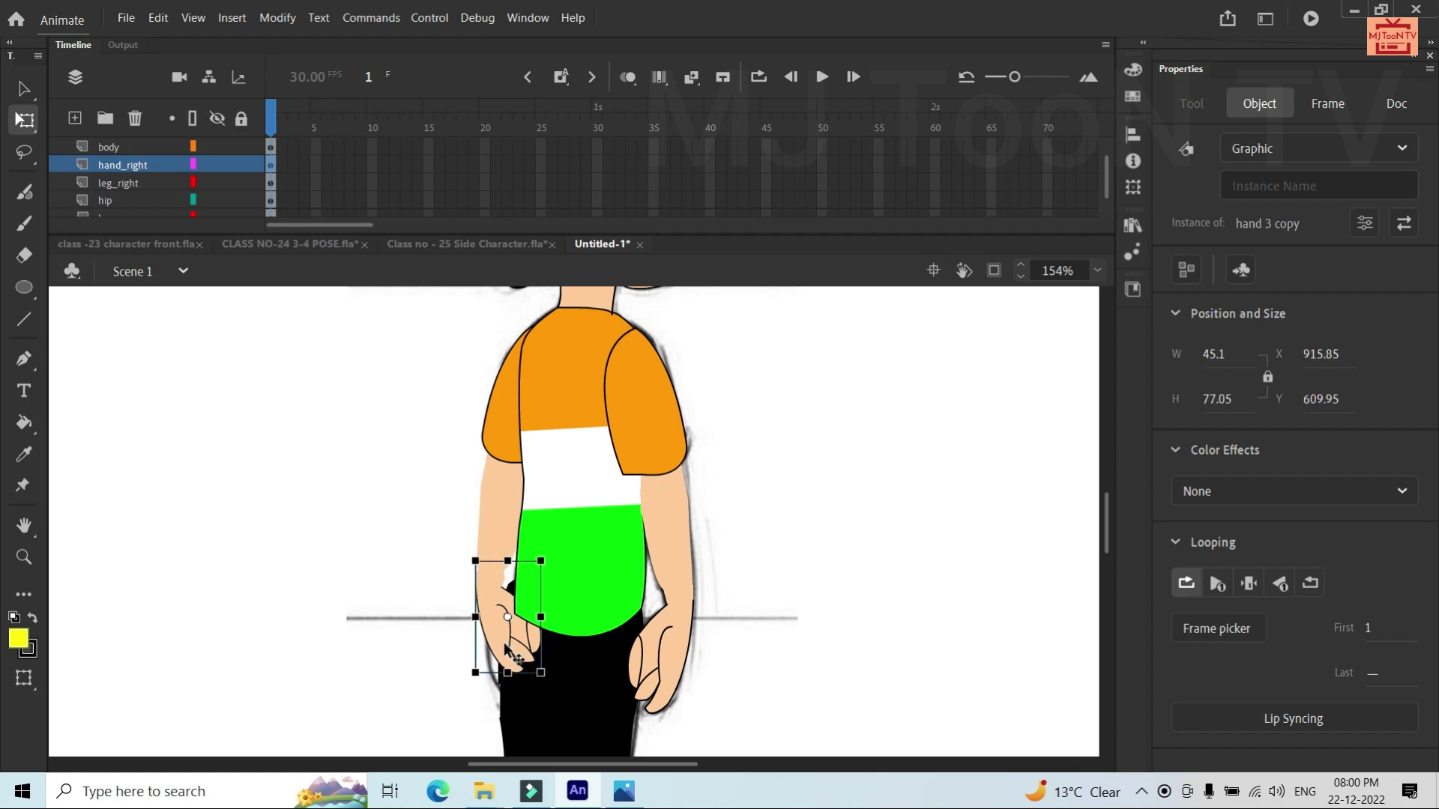
{"action": "key", "text": "Up"}
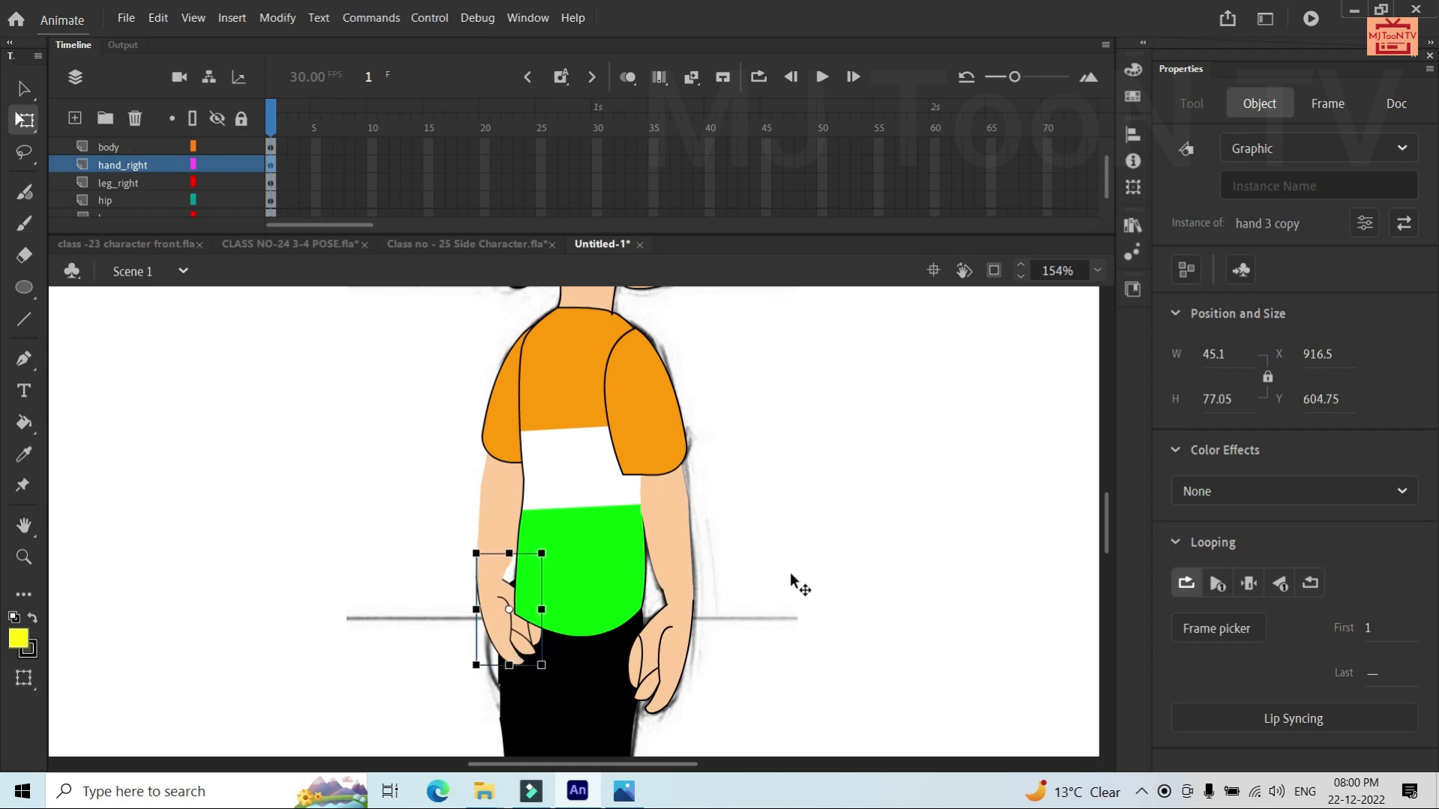
{"action": "left_click", "coordinate": [805, 547]}
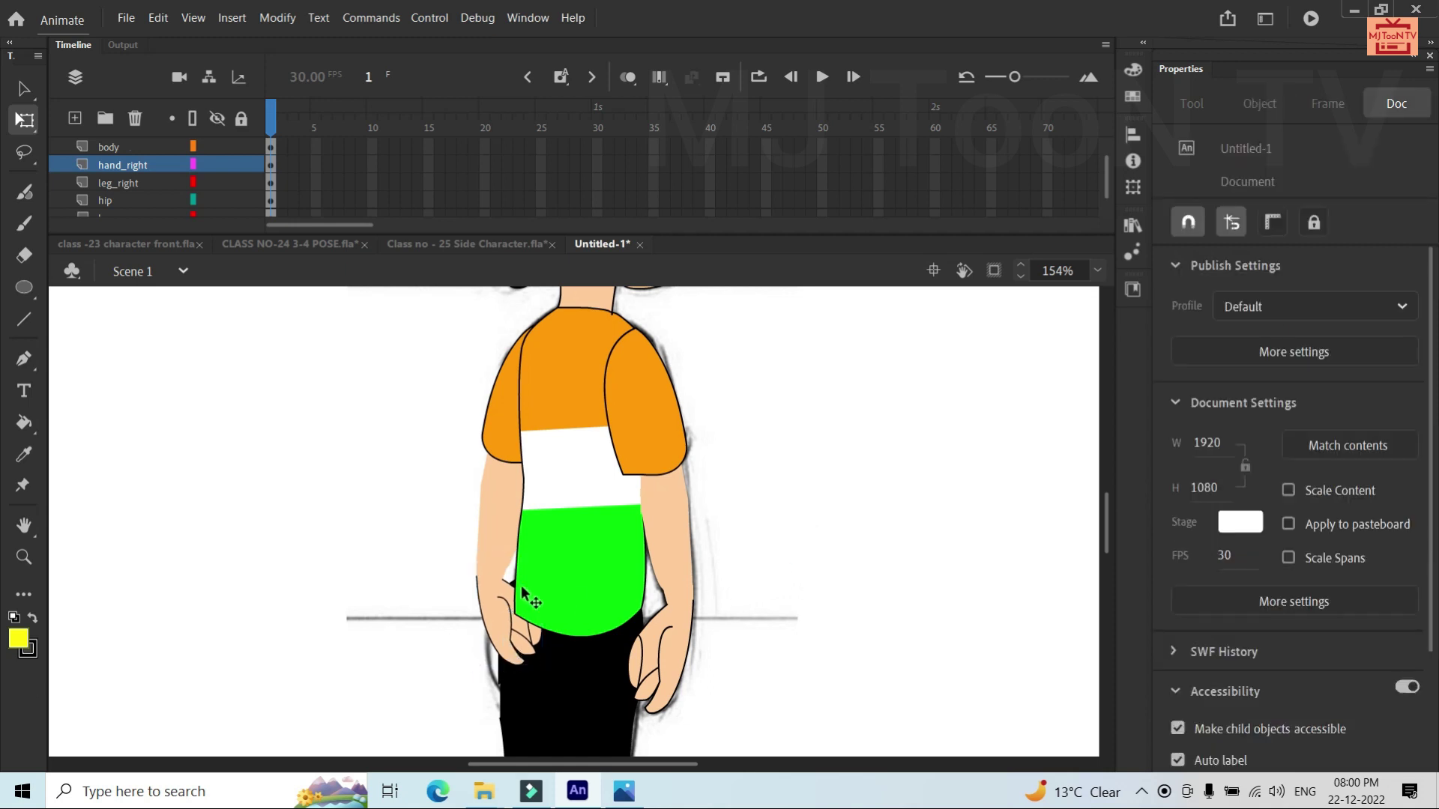
Select all three hand_right arm parts, set their pivot at the shoulder, rotate the arm outward from the body and narrow it slightly
{"action": "left_click", "coordinate": [488, 634]}
{"action": "left_click", "coordinate": [496, 497], "text": "shift"}
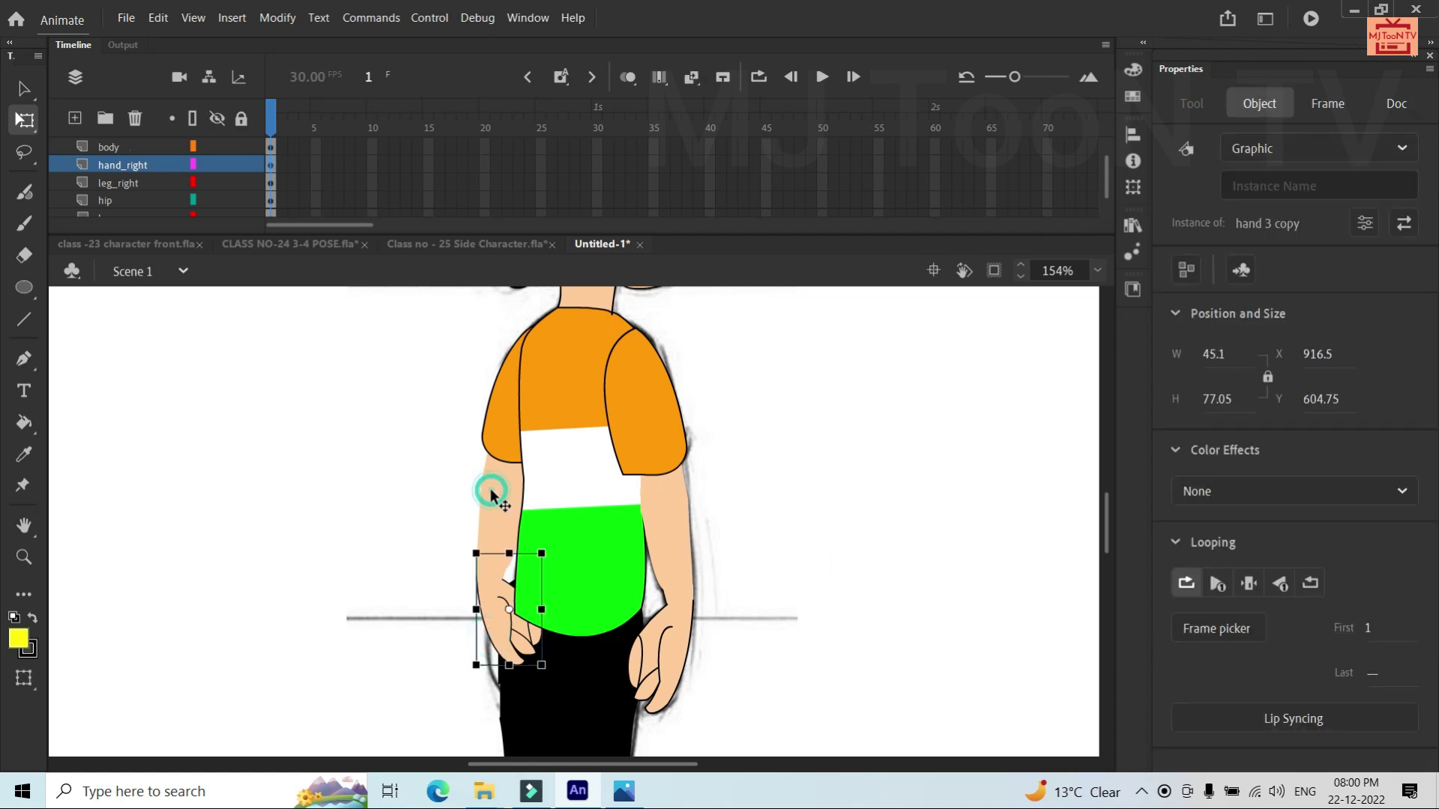
{"action": "left_click", "coordinate": [506, 425], "text": "shift"}
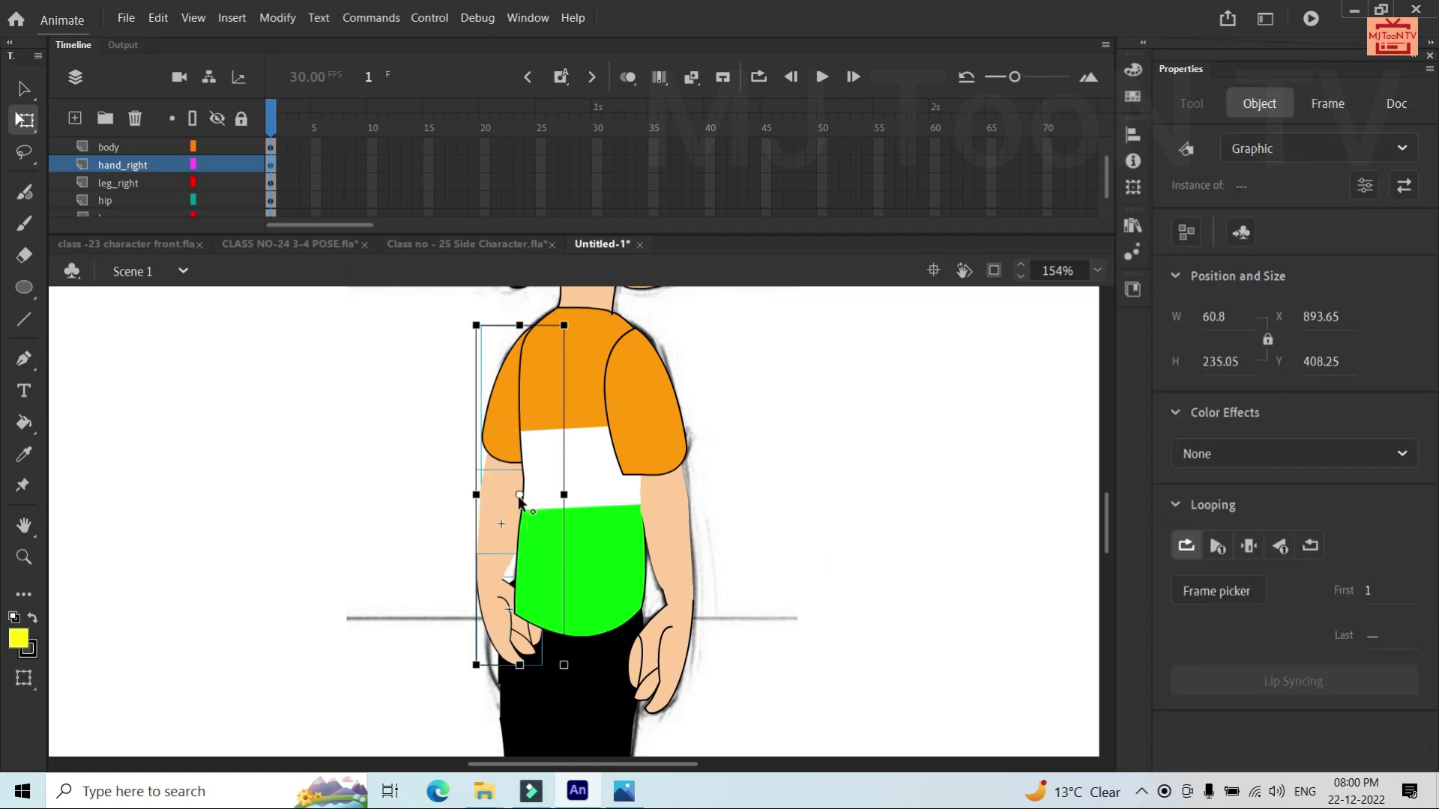
{"action": "left_click_drag", "start_coordinate": [519, 495], "coordinate": [521, 431]}
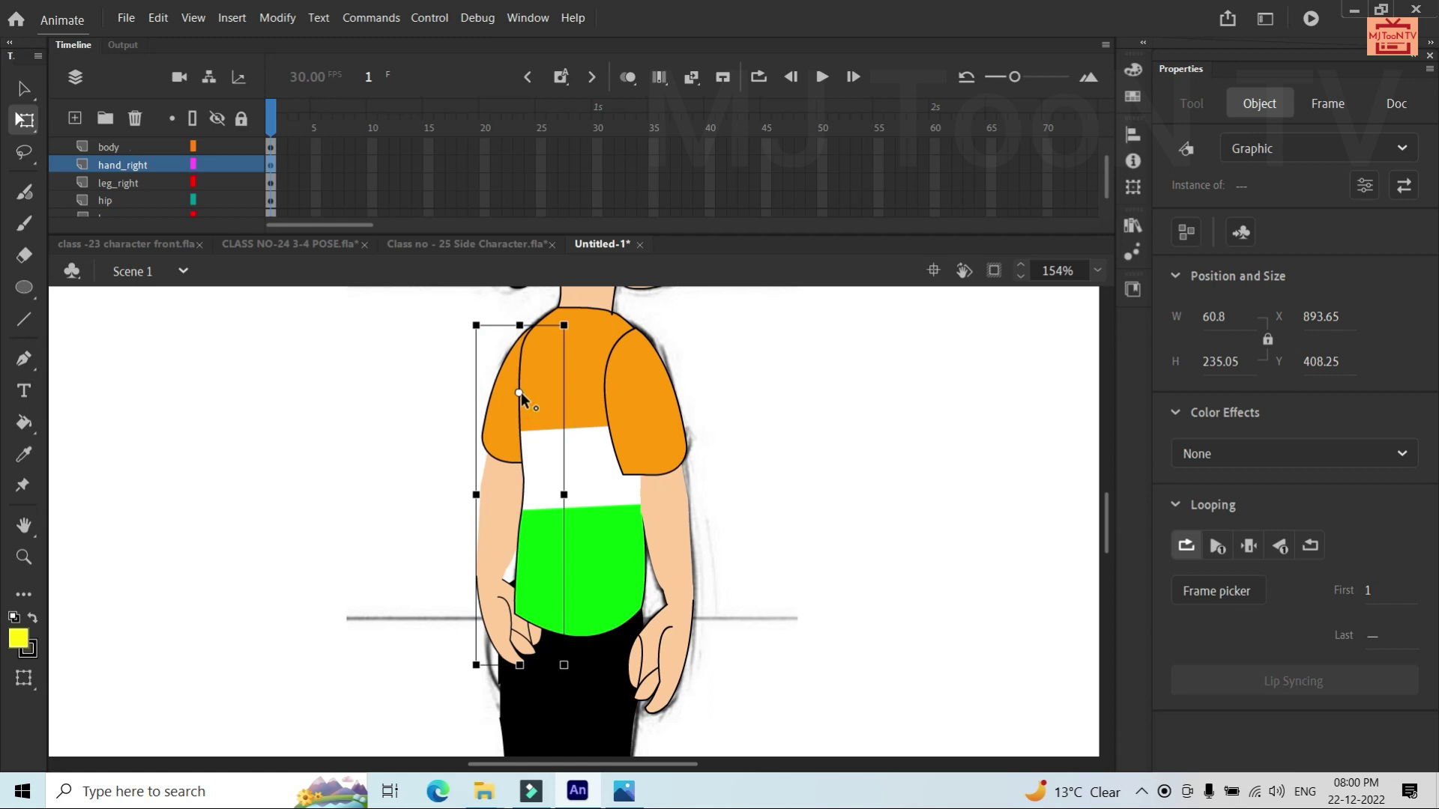
{"action": "left_click_drag", "start_coordinate": [521, 358], "coordinate": [520, 350]}
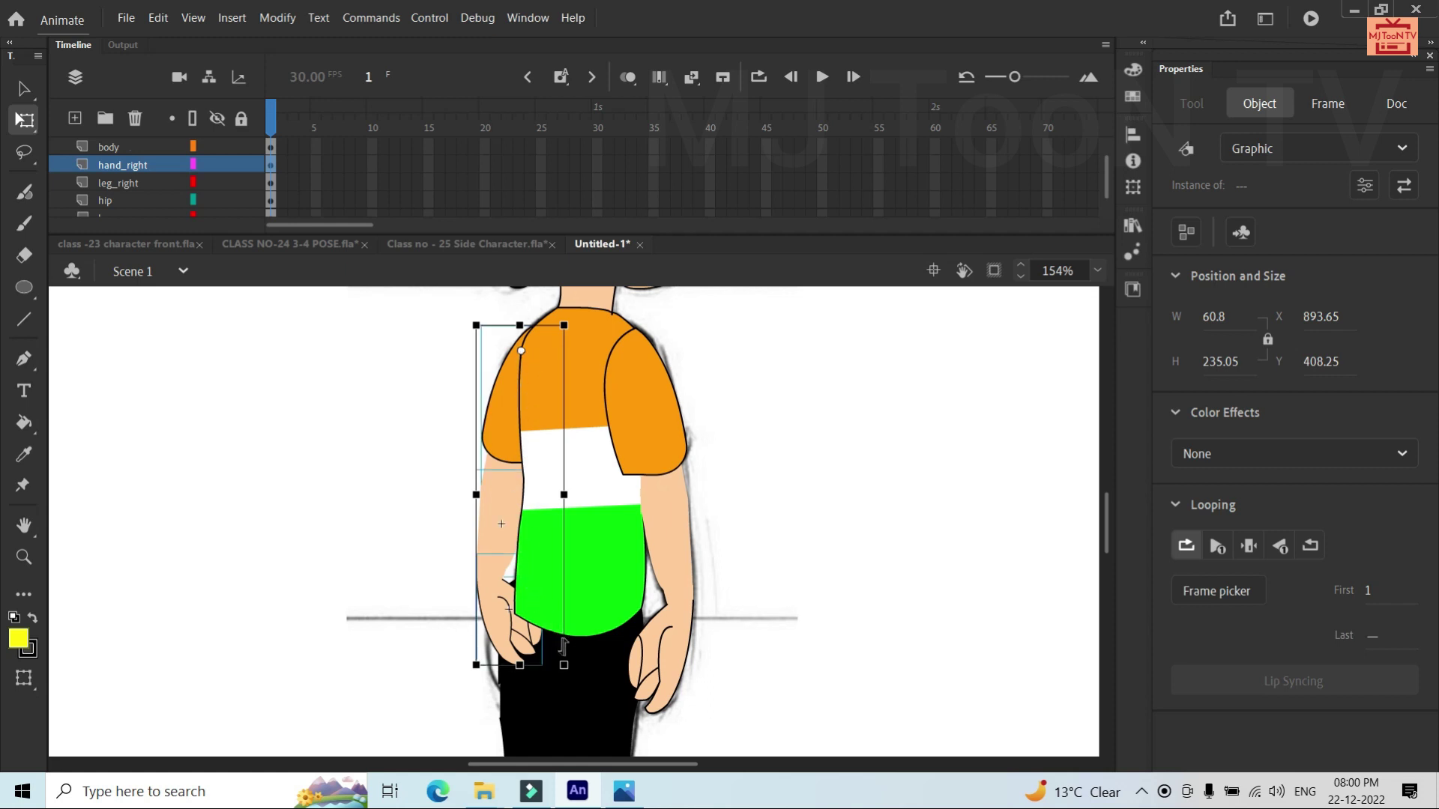
{"action": "left_click_drag", "start_coordinate": [574, 669], "coordinate": [475, 620]}
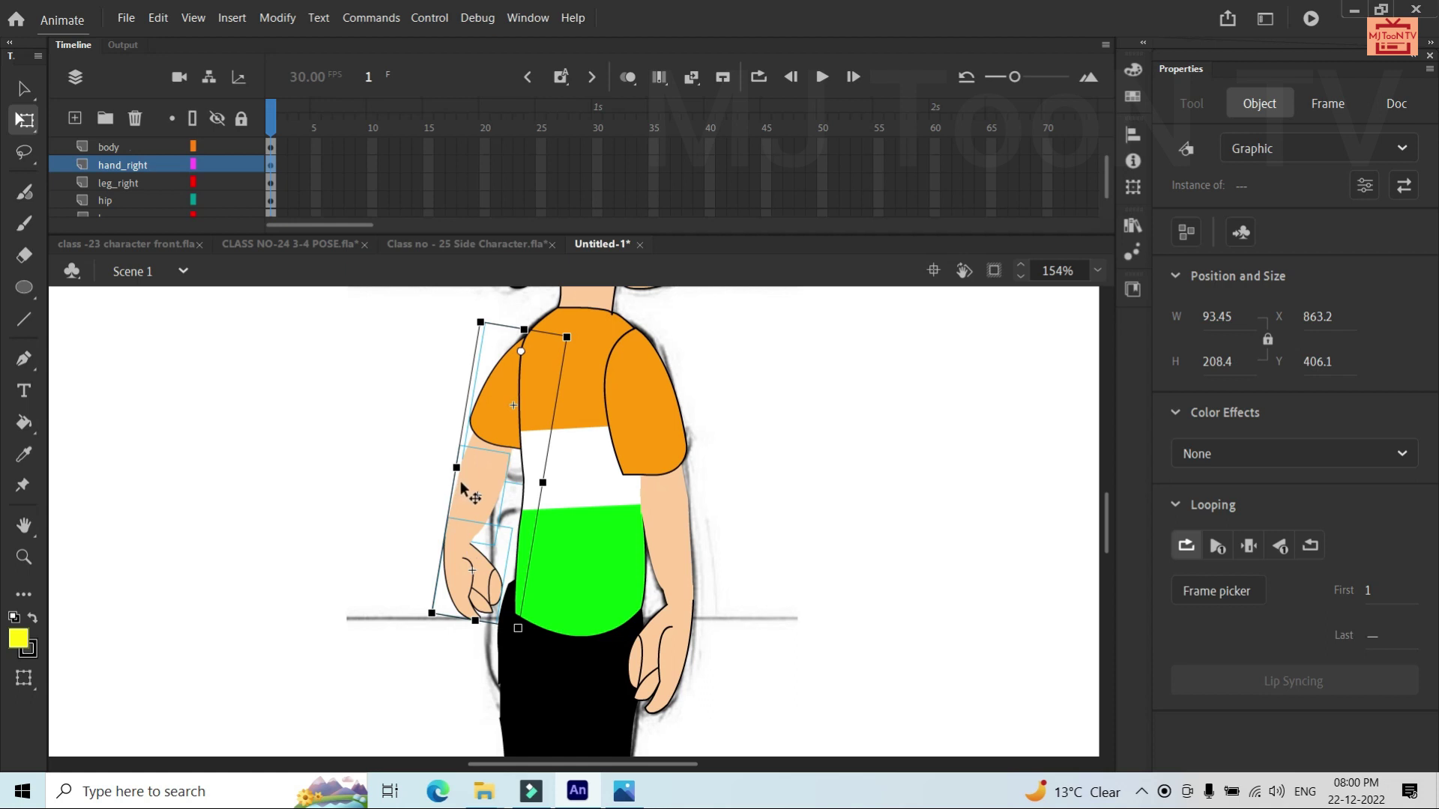
{"action": "left_click_drag", "start_coordinate": [458, 468], "coordinate": [470, 470]}
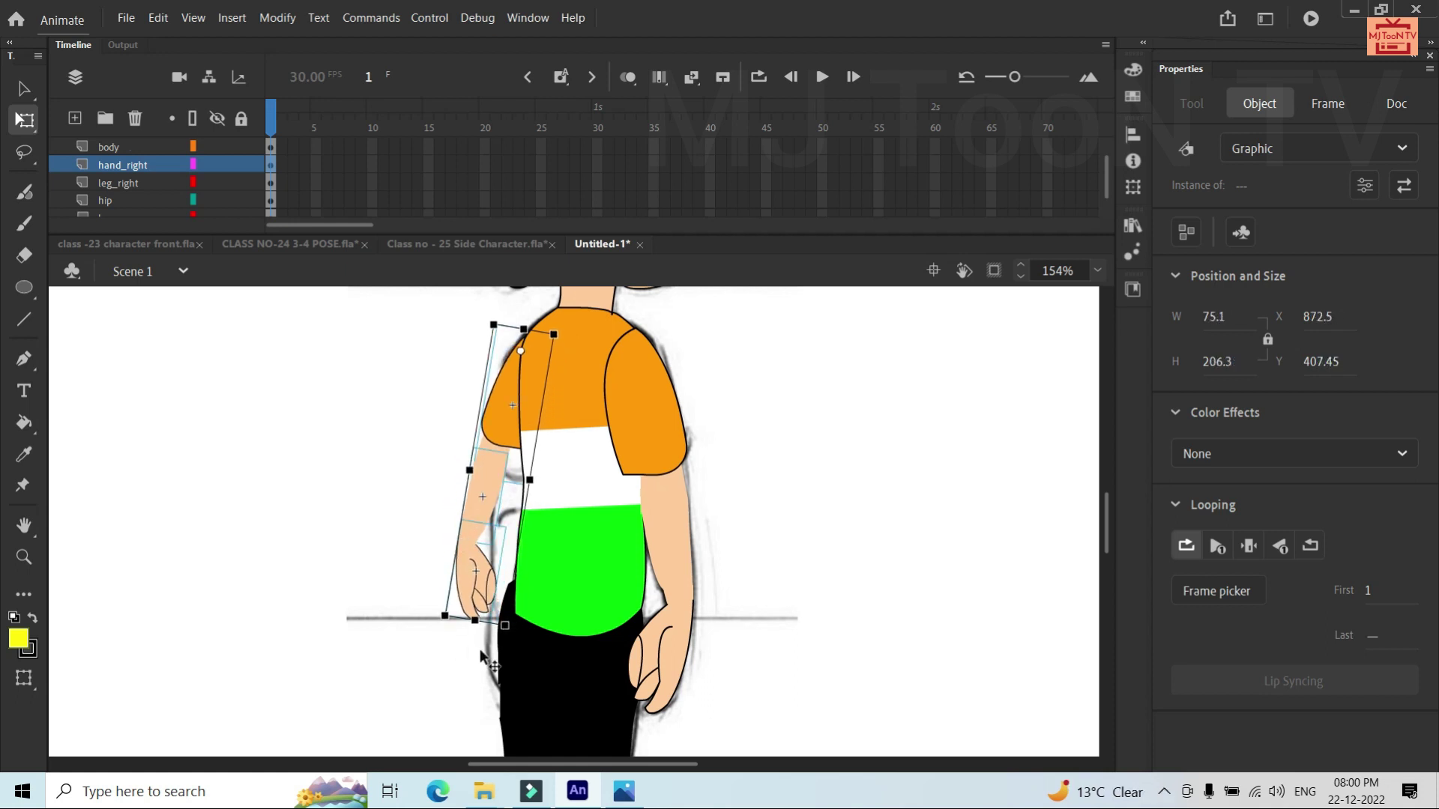
Shorten the three-part arm on the hand layer to about 246 px high and move it up onto the shoulder
{"action": "left_click", "coordinate": [785, 545]}
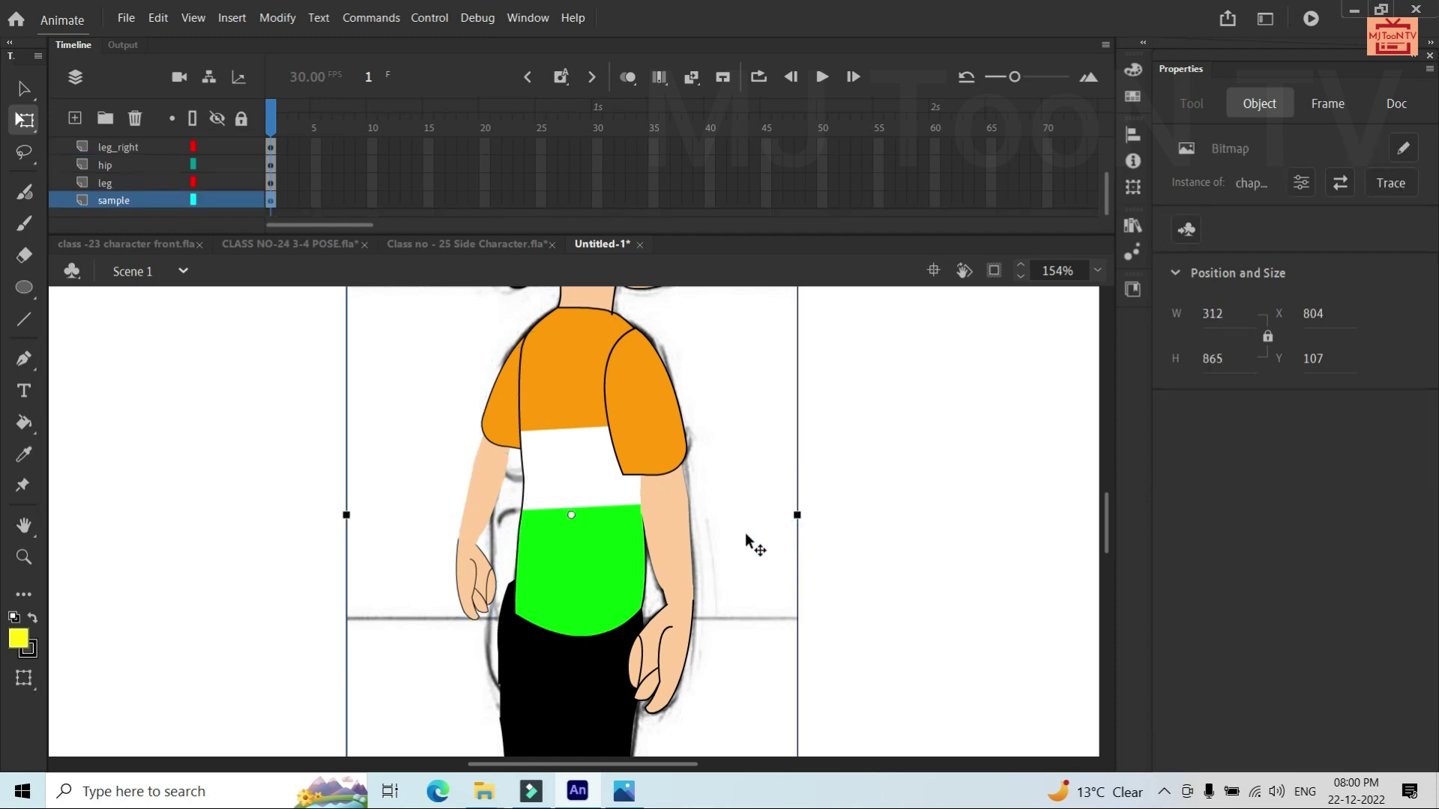
{"action": "left_click", "coordinate": [681, 568]}
{"action": "left_click", "coordinate": [668, 497], "text": "shift"}
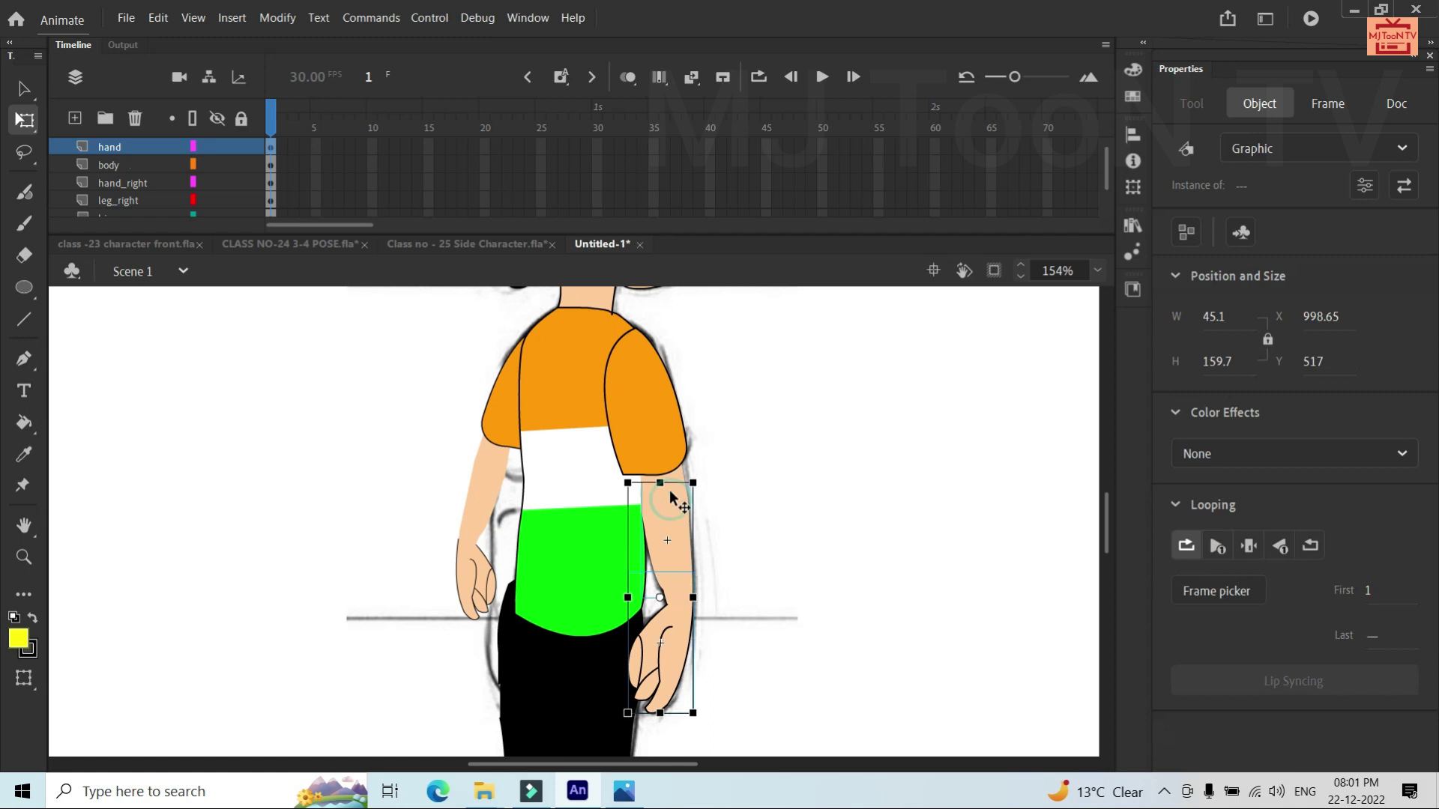
{"action": "left_click", "coordinate": [649, 425], "text": "shift"}
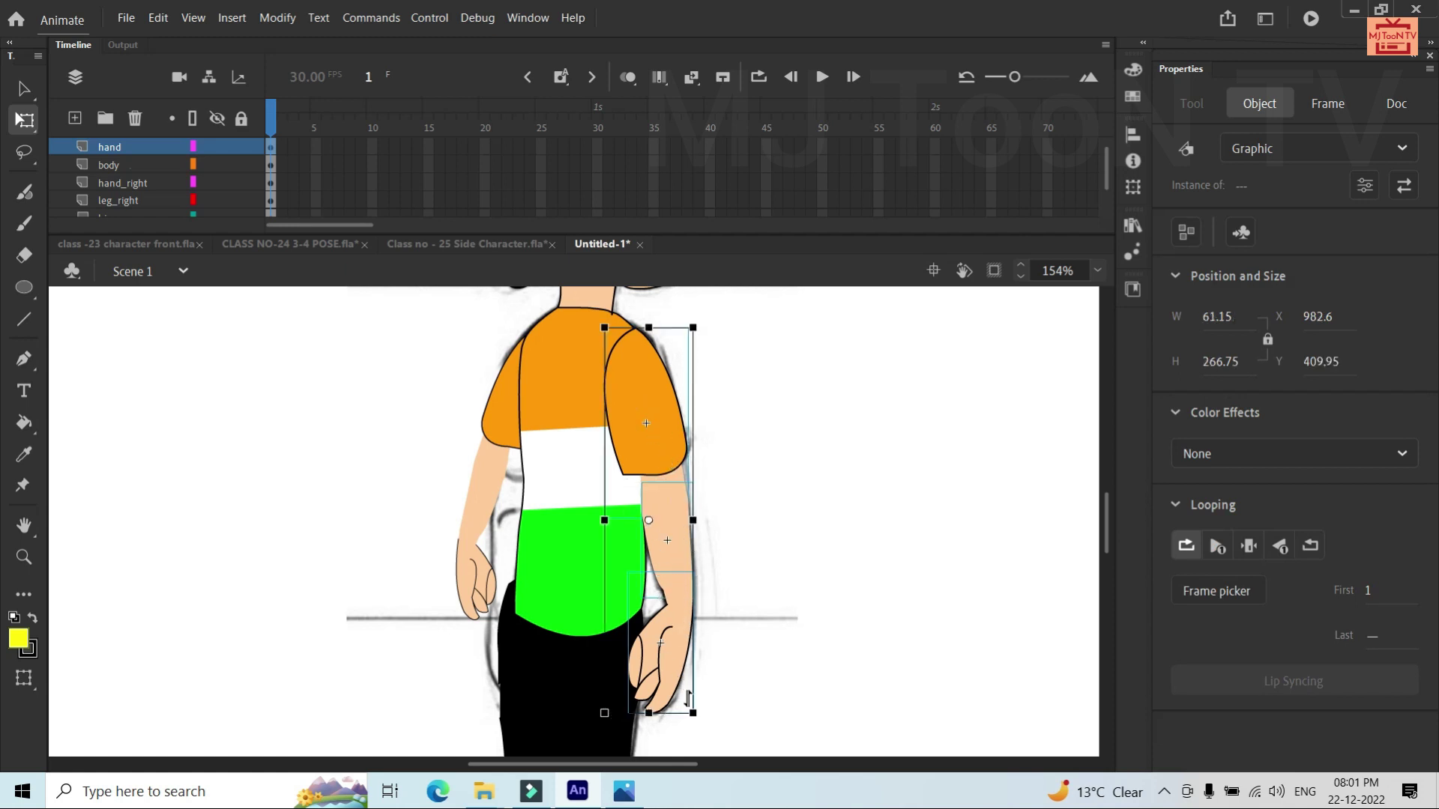
{"action": "left_click_drag", "start_coordinate": [693, 710], "coordinate": [694, 696]}
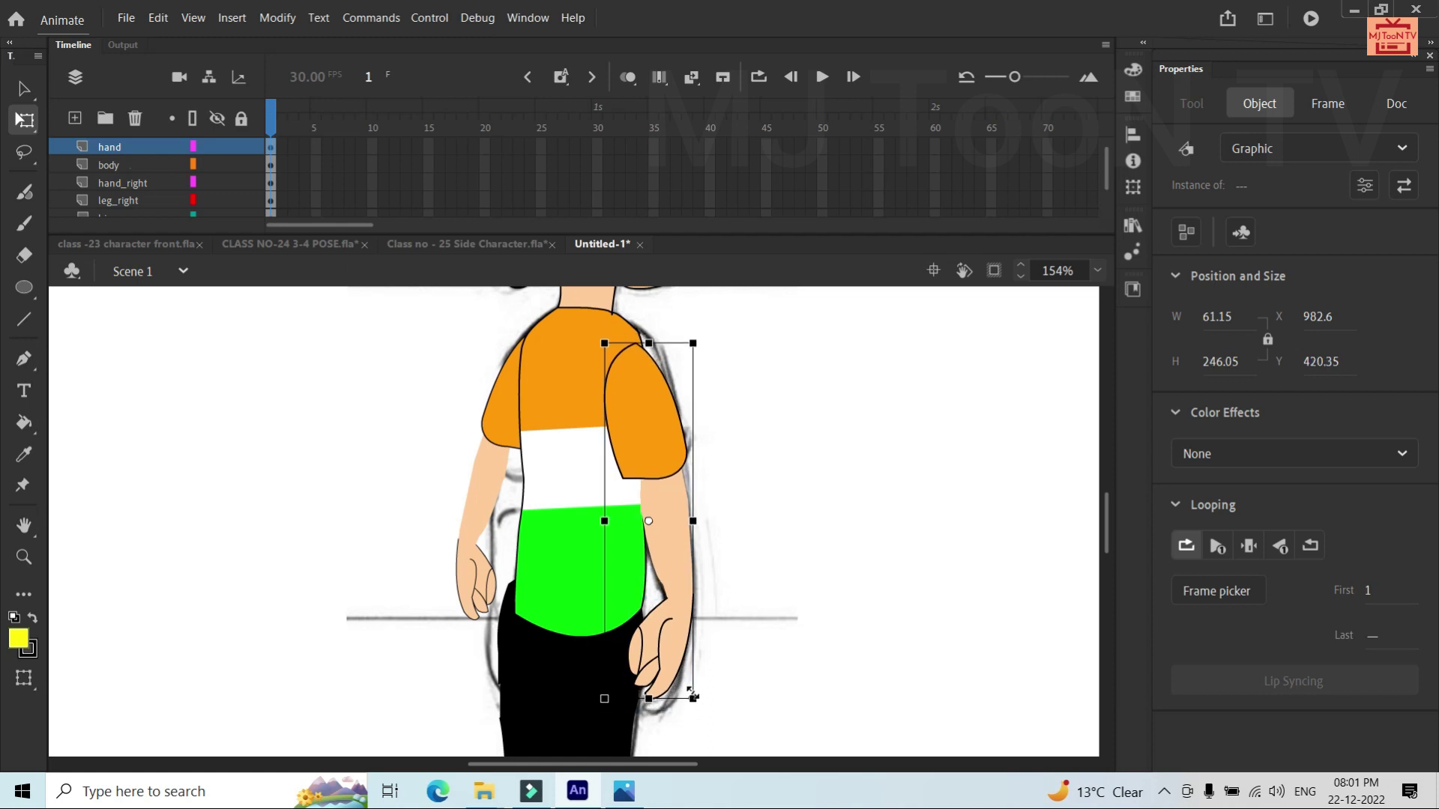
{"action": "left_click_drag", "start_coordinate": [691, 602], "coordinate": [688, 593]}
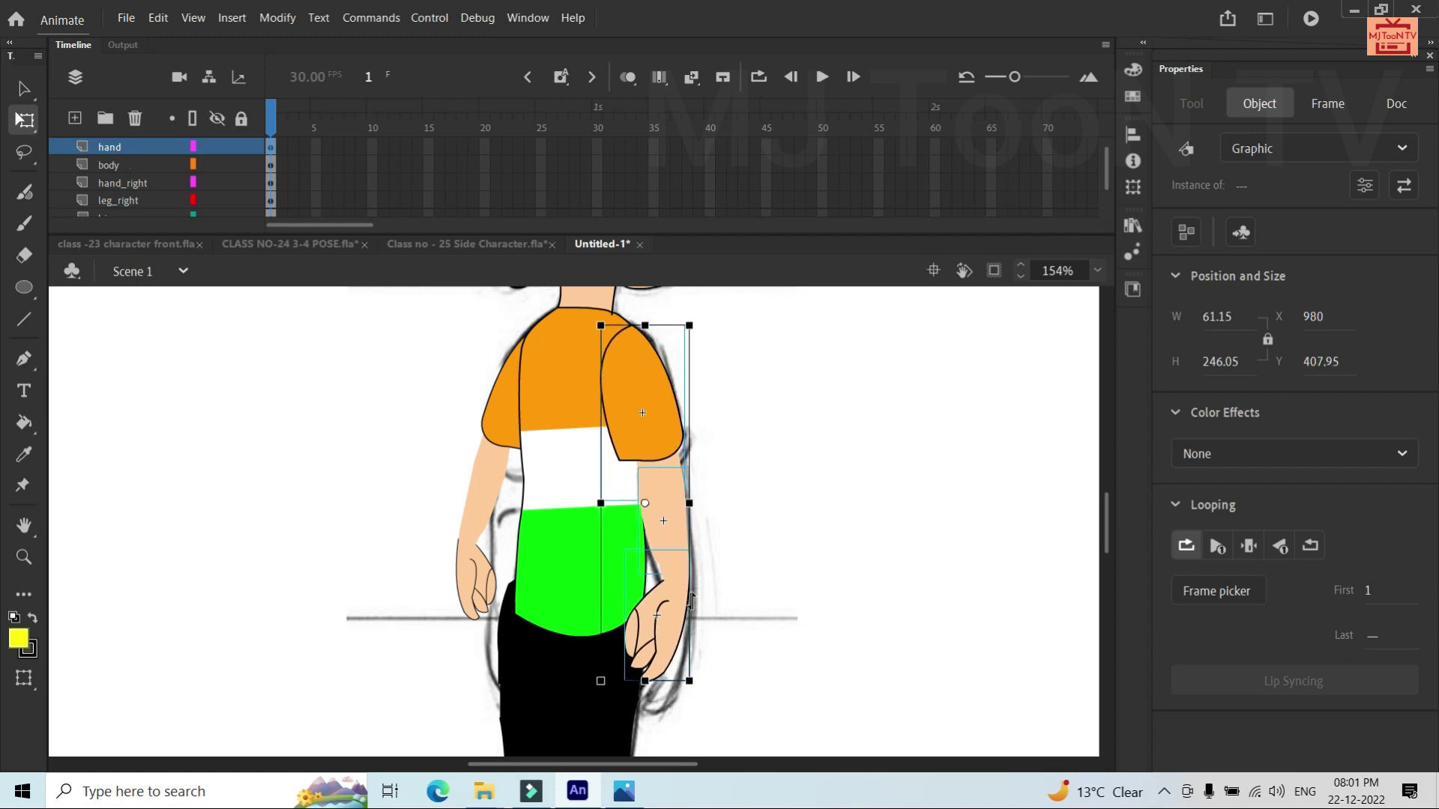
{"action": "left_click", "coordinate": [793, 495]}
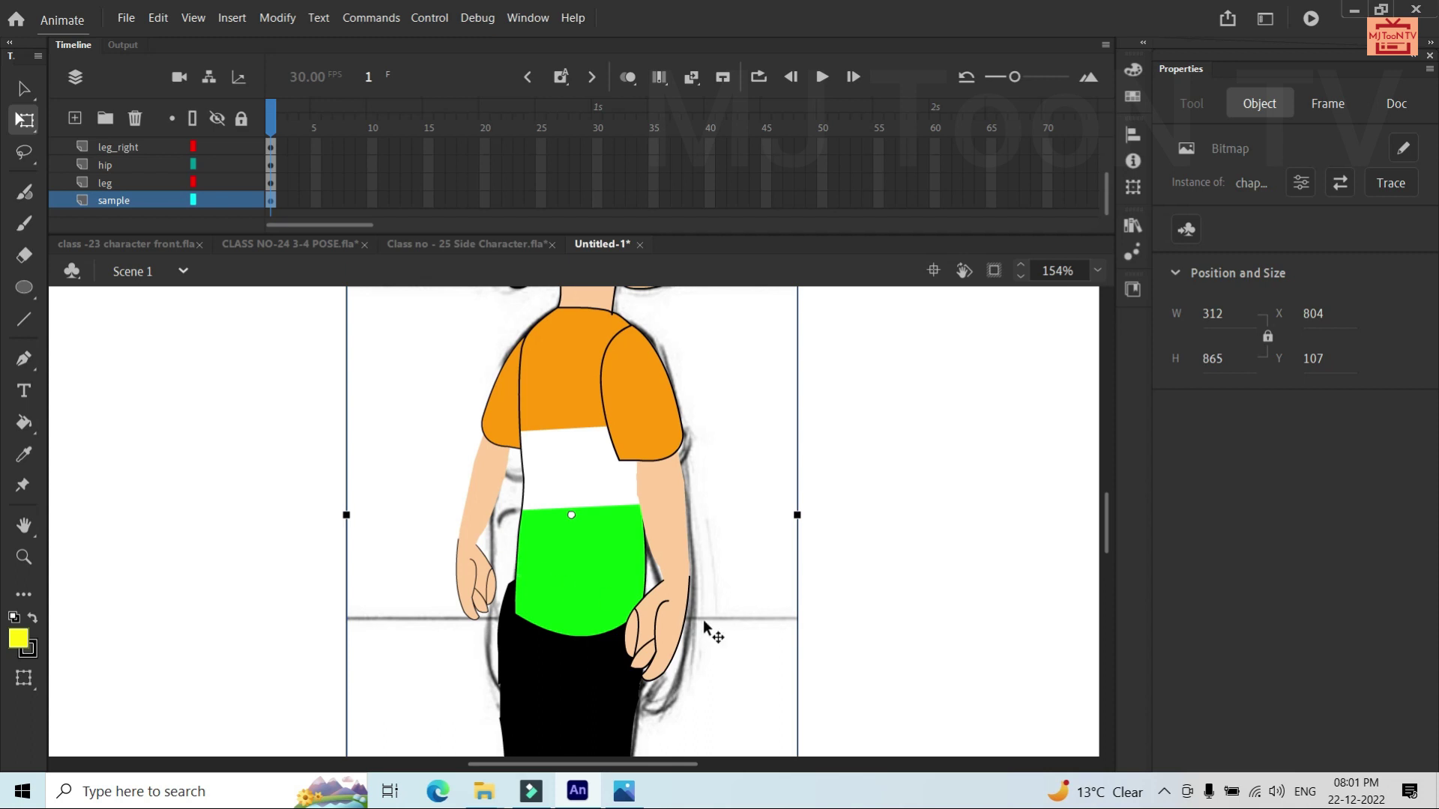
{"action": "left_click", "coordinate": [665, 645]}
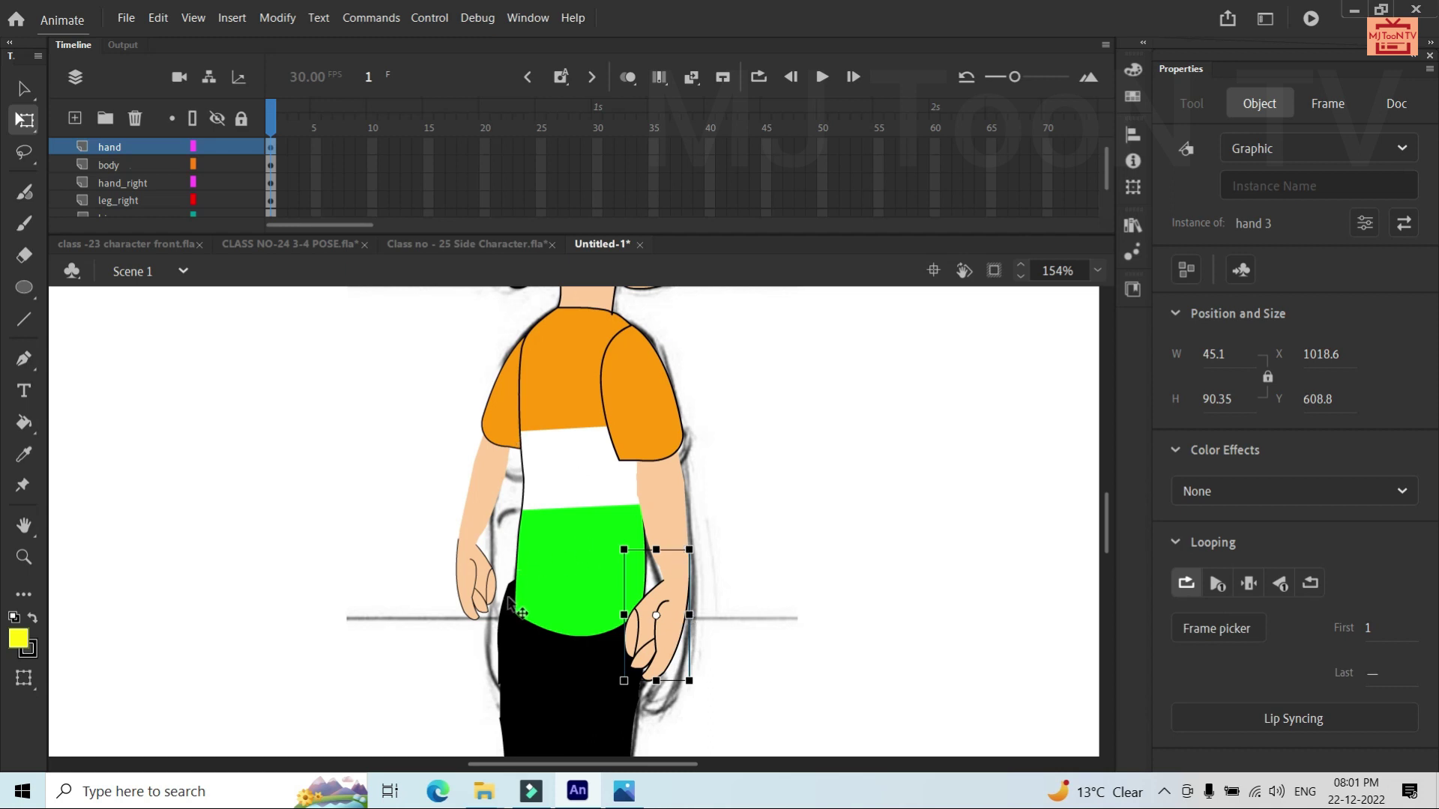
Convert all artwork on the body layer into a graphic symbol named body
{"action": "left_click", "coordinate": [534, 566]}
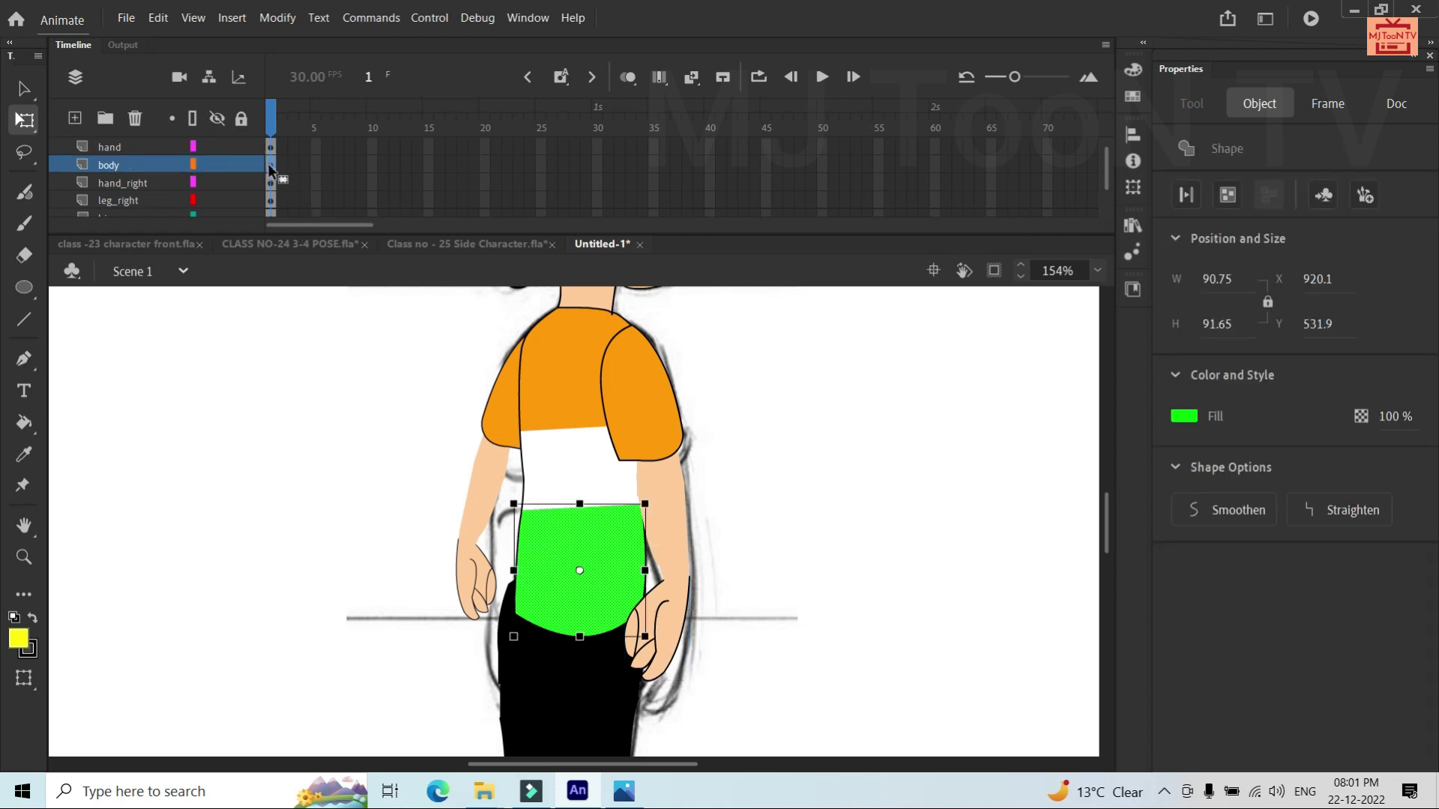
{"action": "left_click", "coordinate": [270, 165]}
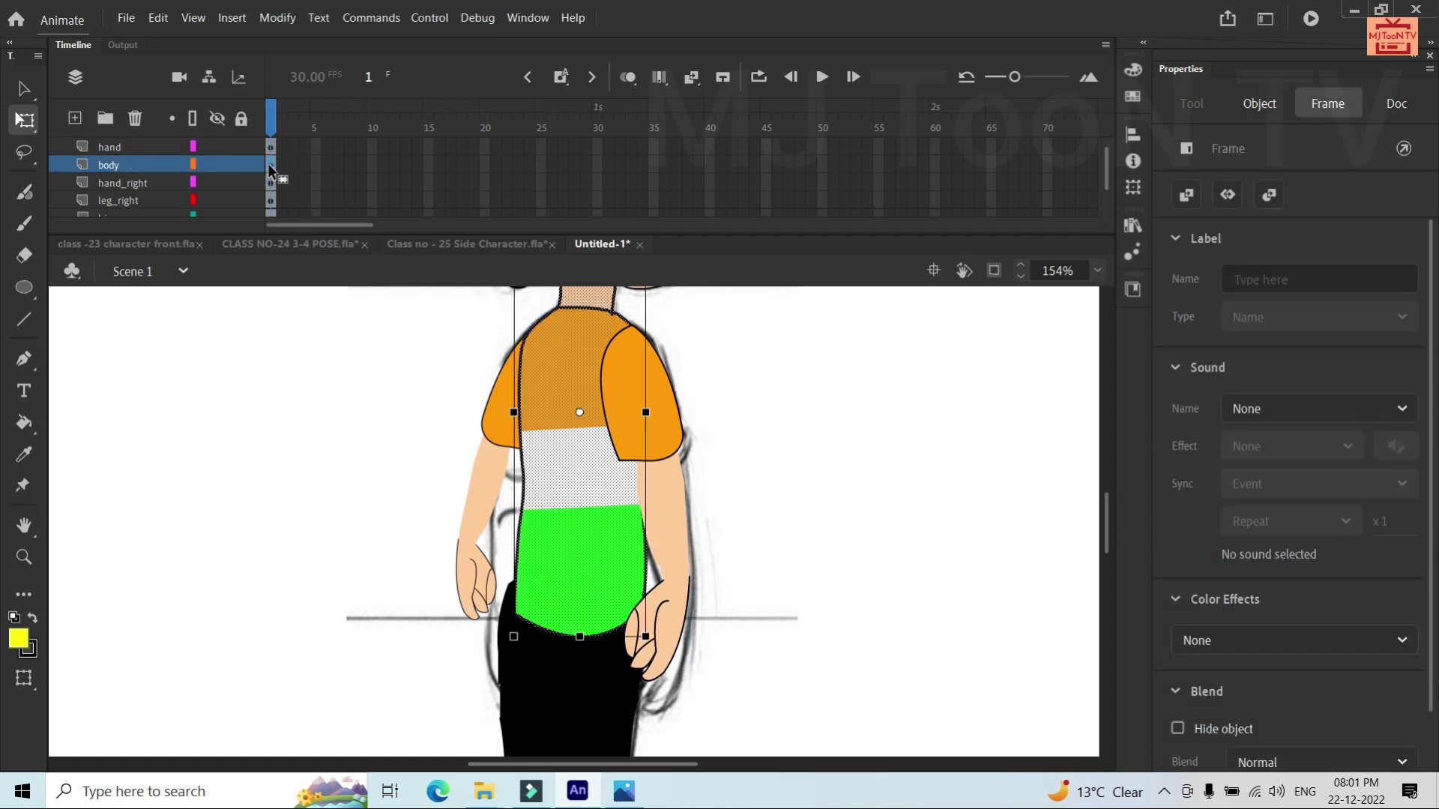
{"action": "key", "text": "F8"}
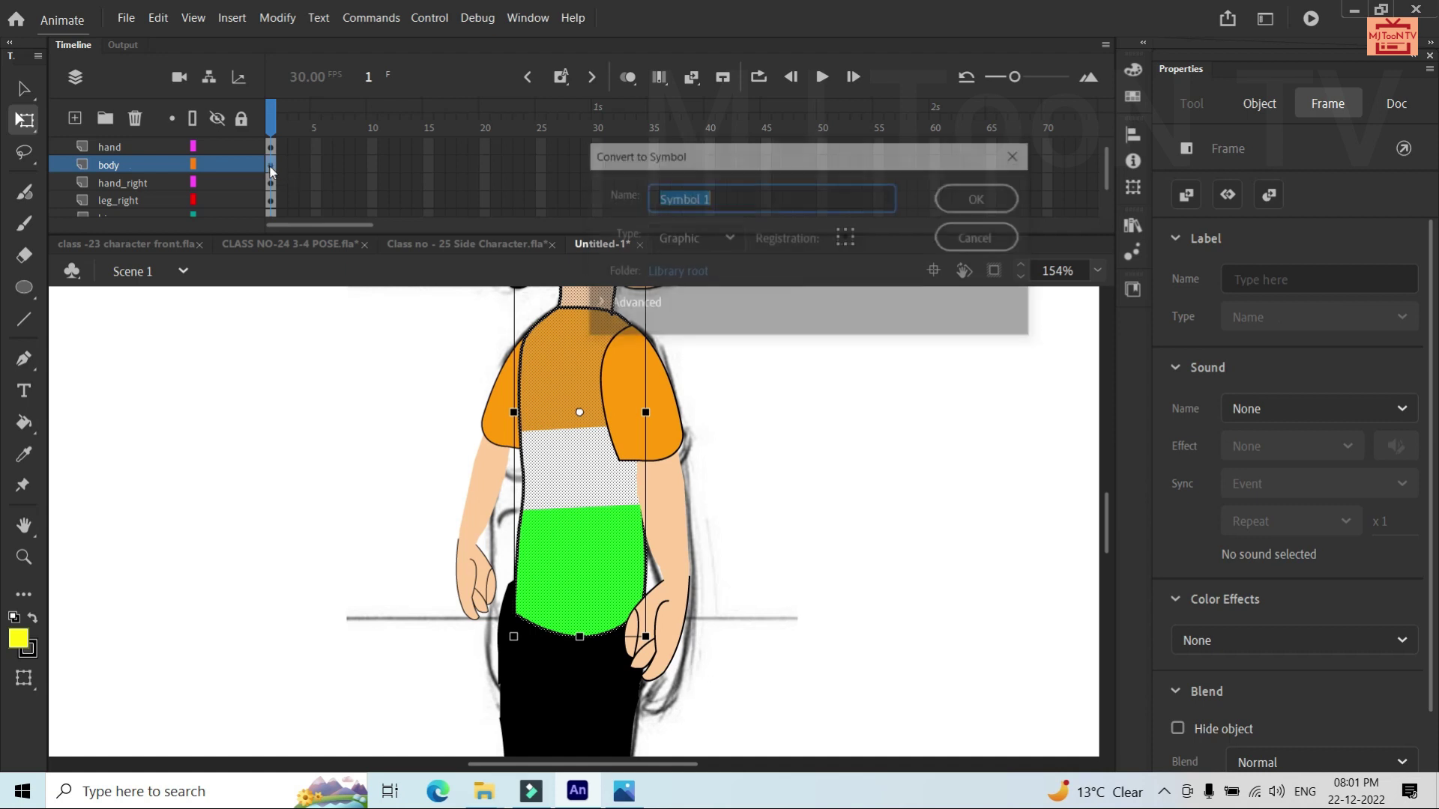
{"action": "key", "text": "BackSpace"}
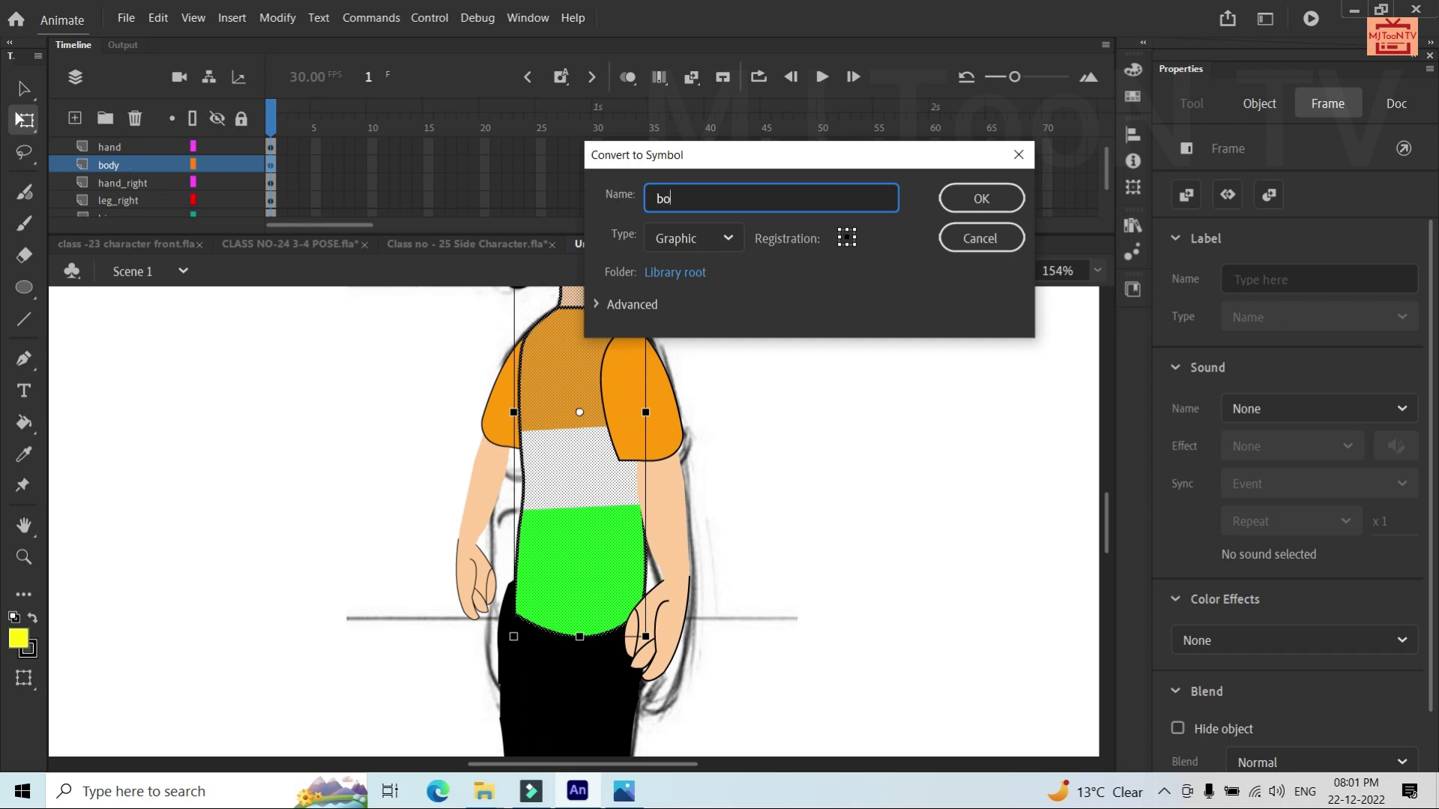
{"action": "type", "text": "body"}
{"action": "key", "text": "Return"}
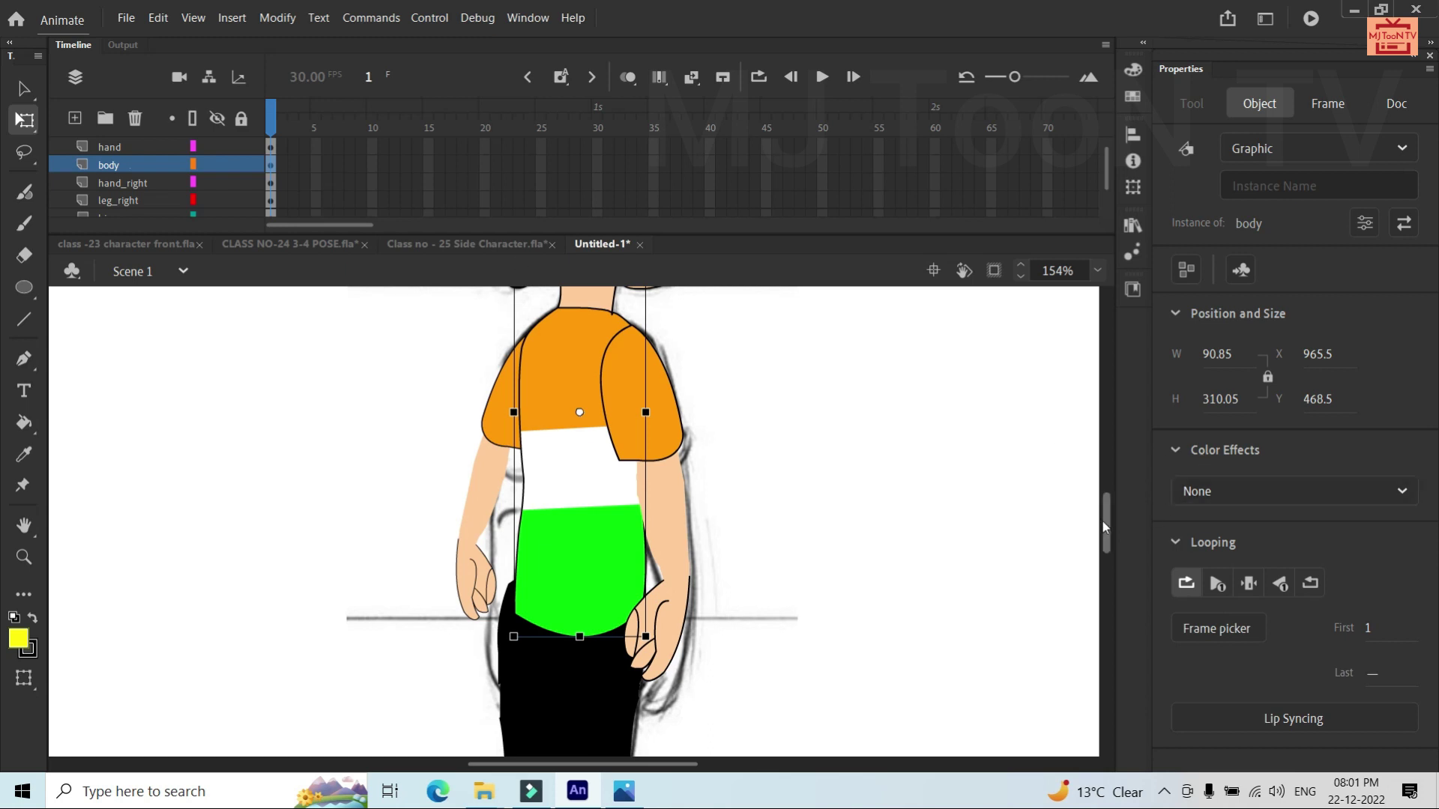
Convert all artwork on the face layer into a graphic symbol named face
{"action": "left_click_drag", "start_coordinate": [1098, 514], "coordinate": [1098, 495]}
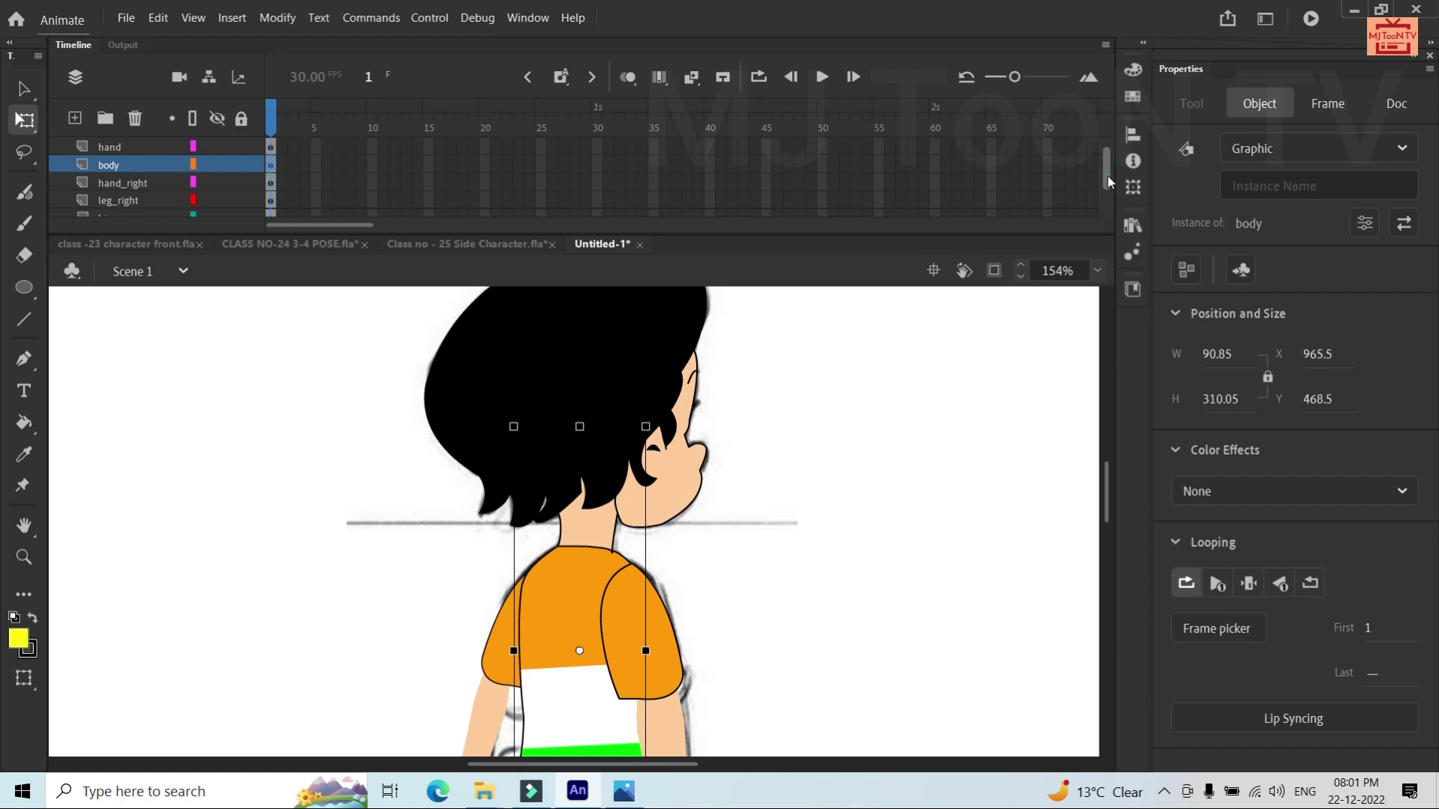
{"action": "left_click_drag", "start_coordinate": [1104, 180], "coordinate": [1103, 170]}
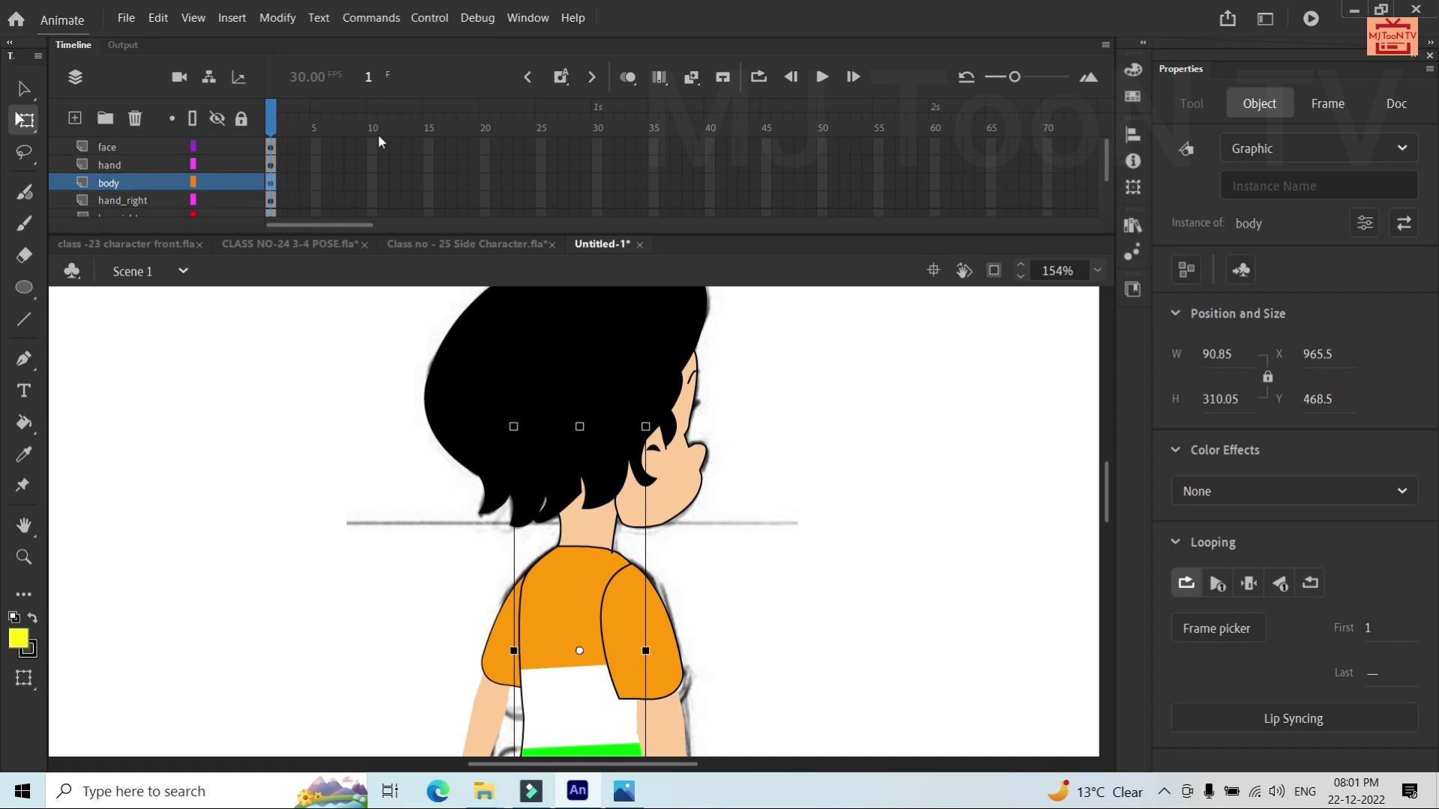
{"action": "left_click", "coordinate": [270, 147]}
{"action": "key", "text": "F8"}
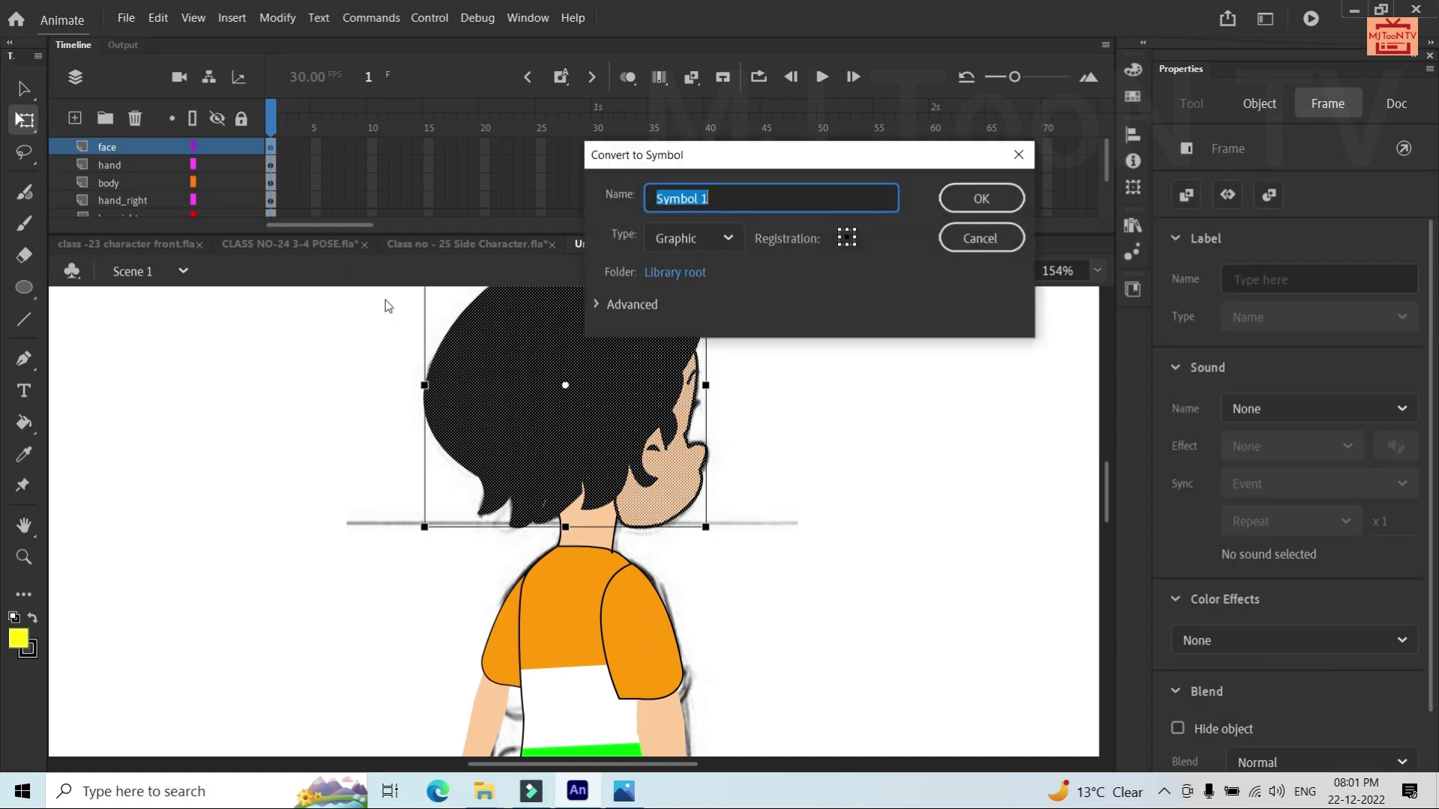
{"action": "type", "text": "face"}
{"action": "key", "text": "Return"}
Open the body symbol for in-place editing and deselect its artwork
{"action": "scroll", "coordinate": [509, 397], "scroll_direction": "down", "scroll_amount": 3}
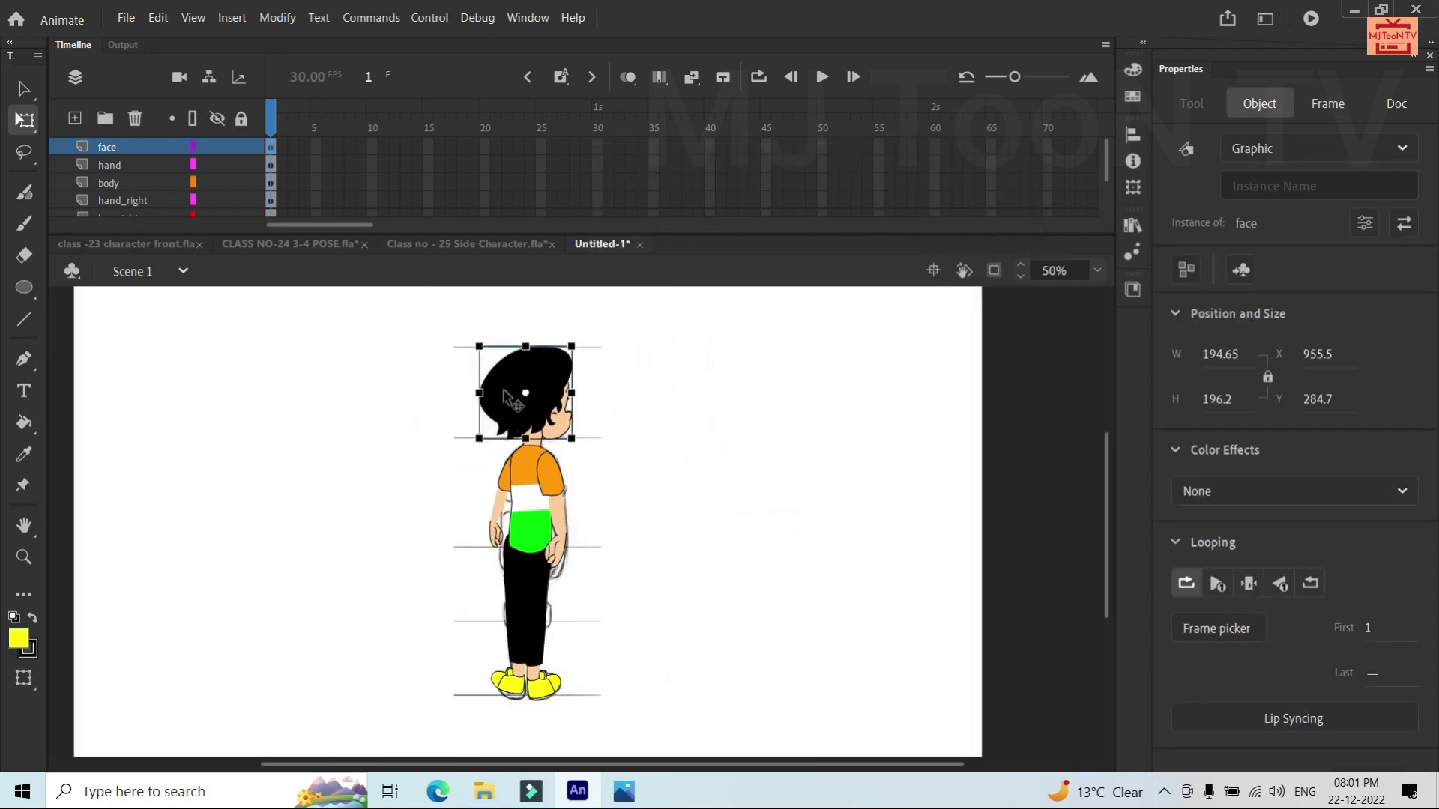
{"action": "double_click", "coordinate": [520, 501]}
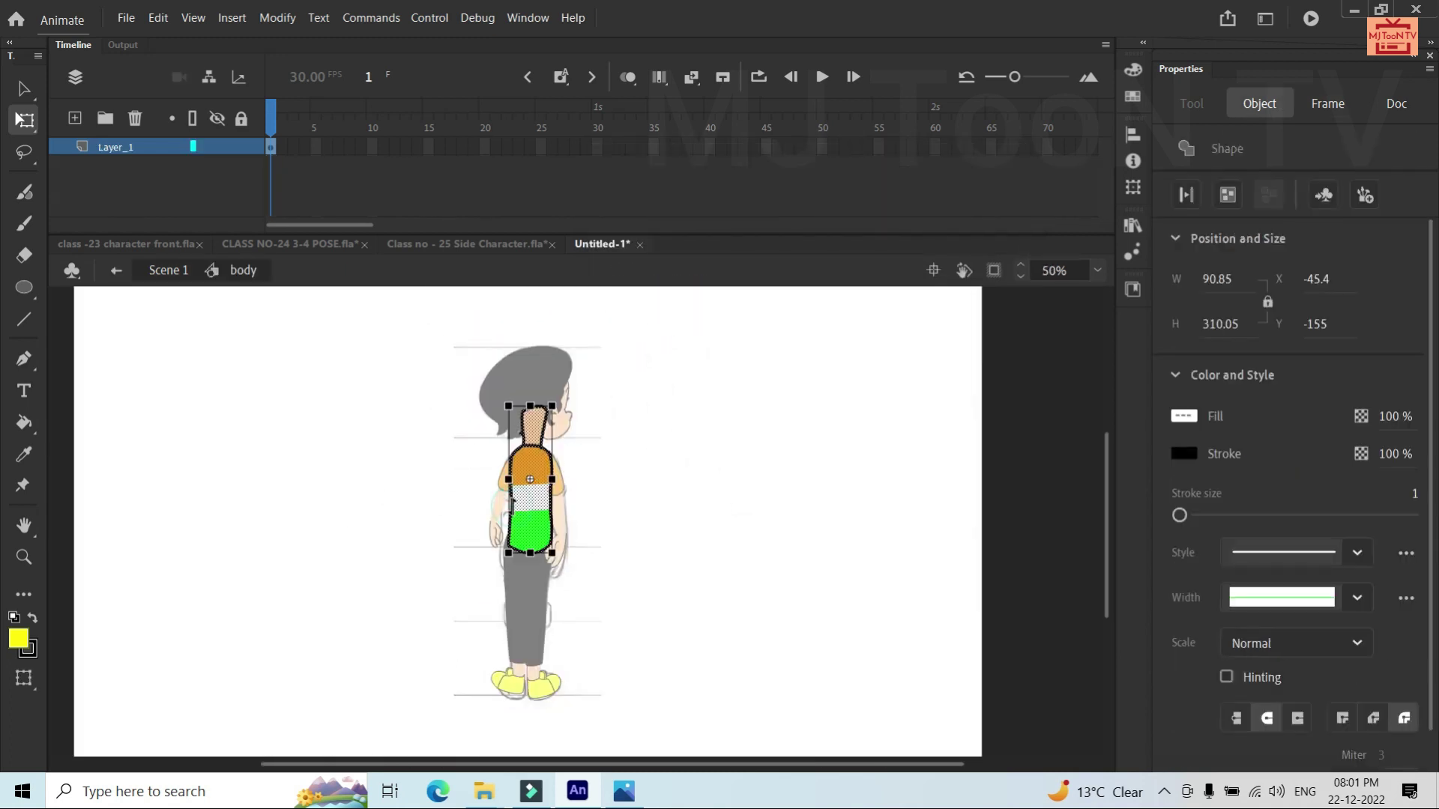
{"action": "left_click", "coordinate": [653, 555]}
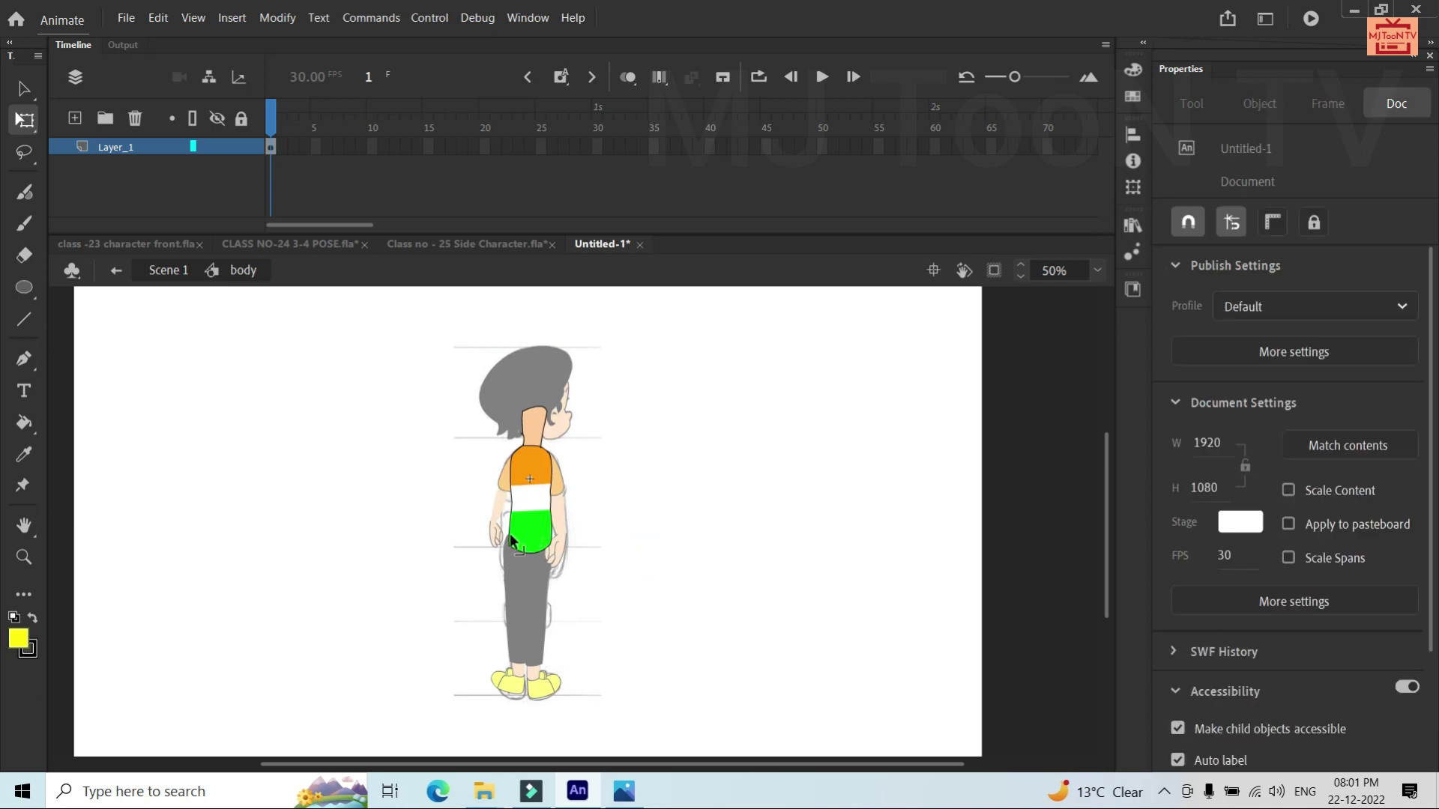
{"action": "mouse_move", "coordinate": [510, 534]}
{"action": "left_mouse_down"}
{"action": "mouse_move", "coordinate": [497, 540]}
{"action": "mouse_move", "coordinate": [501, 508]}
{"action": "left_mouse_up"}
{"action": "scroll", "coordinate": [506, 520], "scroll_direction": "up", "scroll_amount": 3}
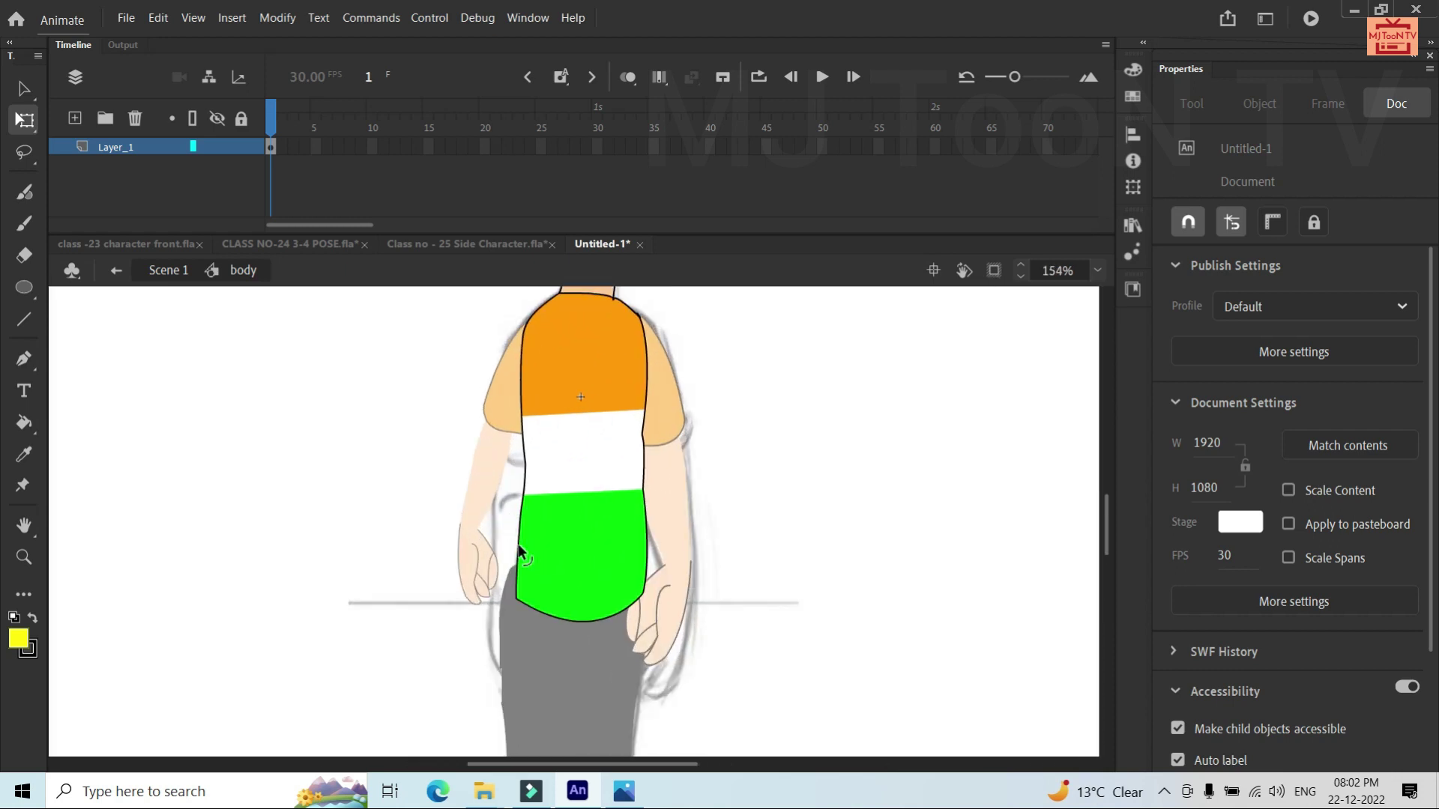
{"action": "left_click_drag", "start_coordinate": [502, 547], "coordinate": [510, 560]}
Draw a wider back outline for the shirt with the Pen tool, from the shoulder down past the waist and across to the hem corner
{"action": "key", "text": "p"}
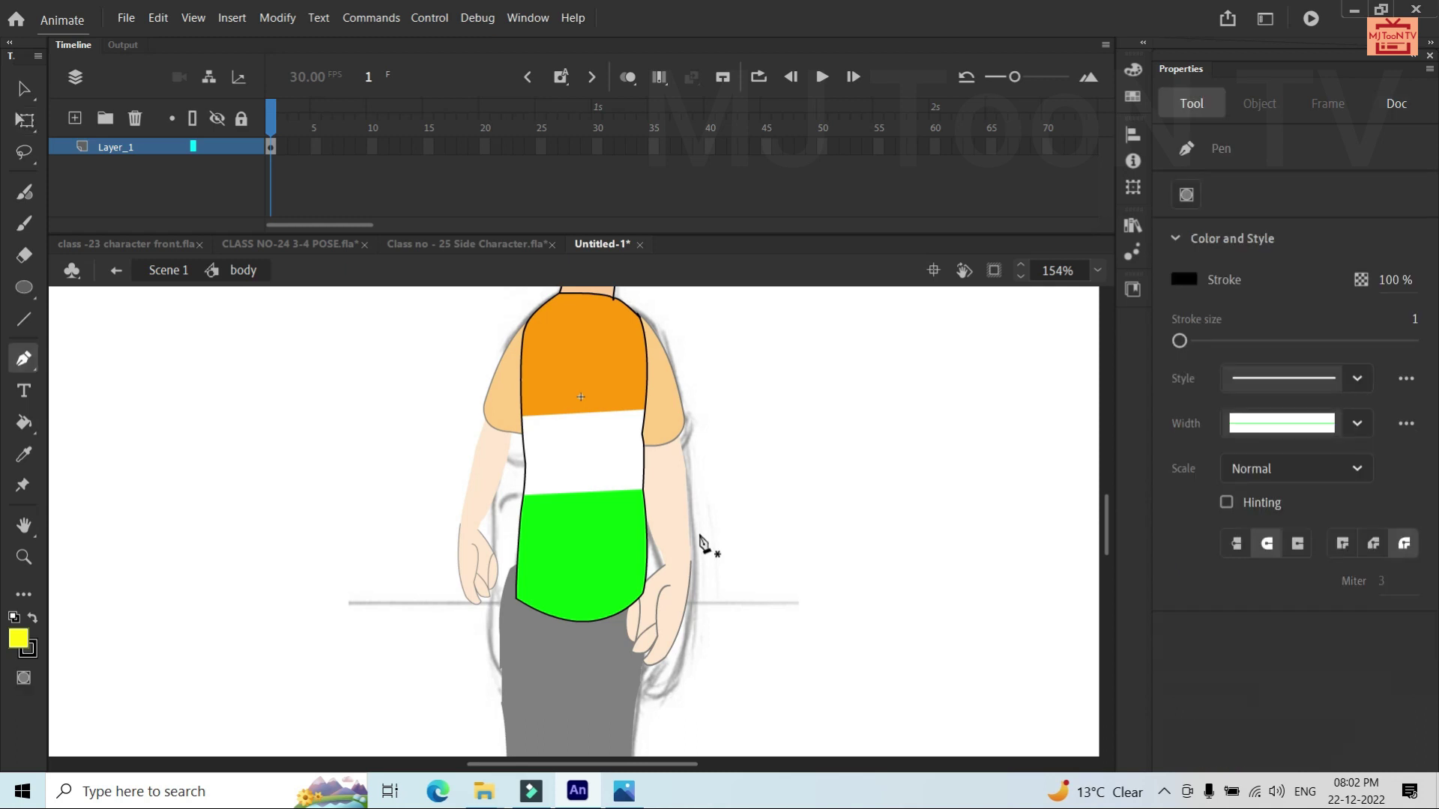
{"action": "left_click", "coordinate": [495, 592]}
{"action": "left_click", "coordinate": [524, 329]}
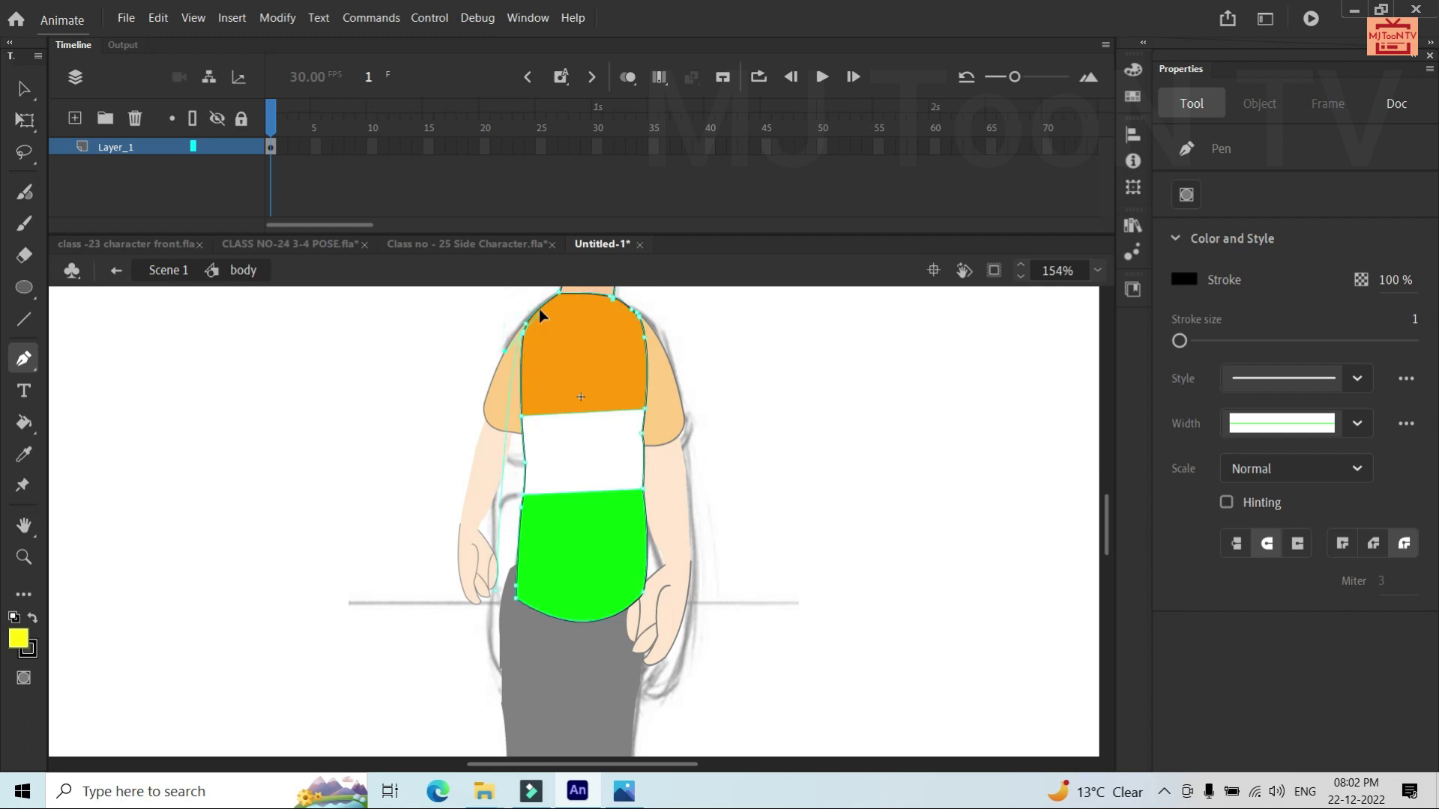
{"action": "left_click", "coordinate": [537, 309], "text": "ctrl"}
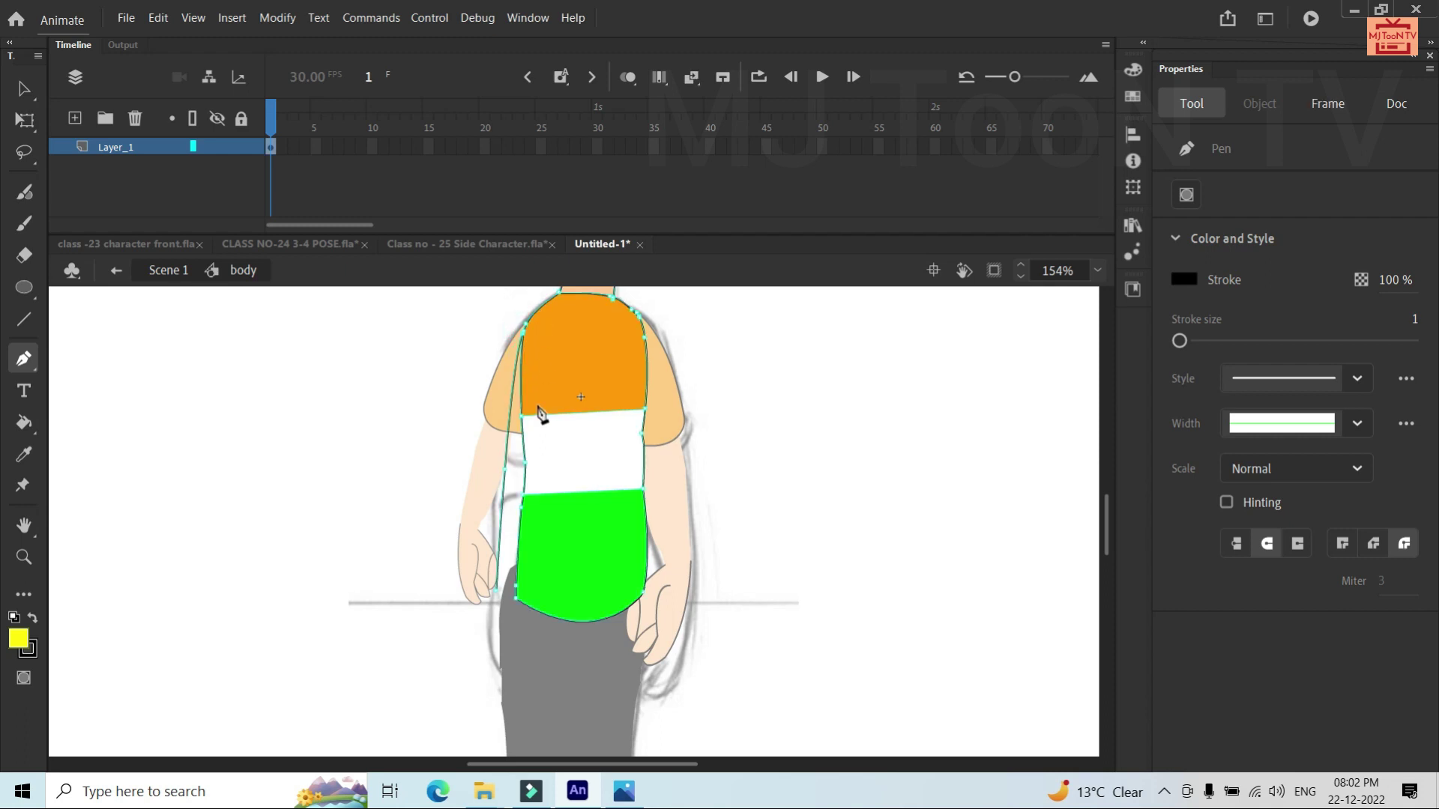
{"action": "left_click", "coordinate": [497, 598]}
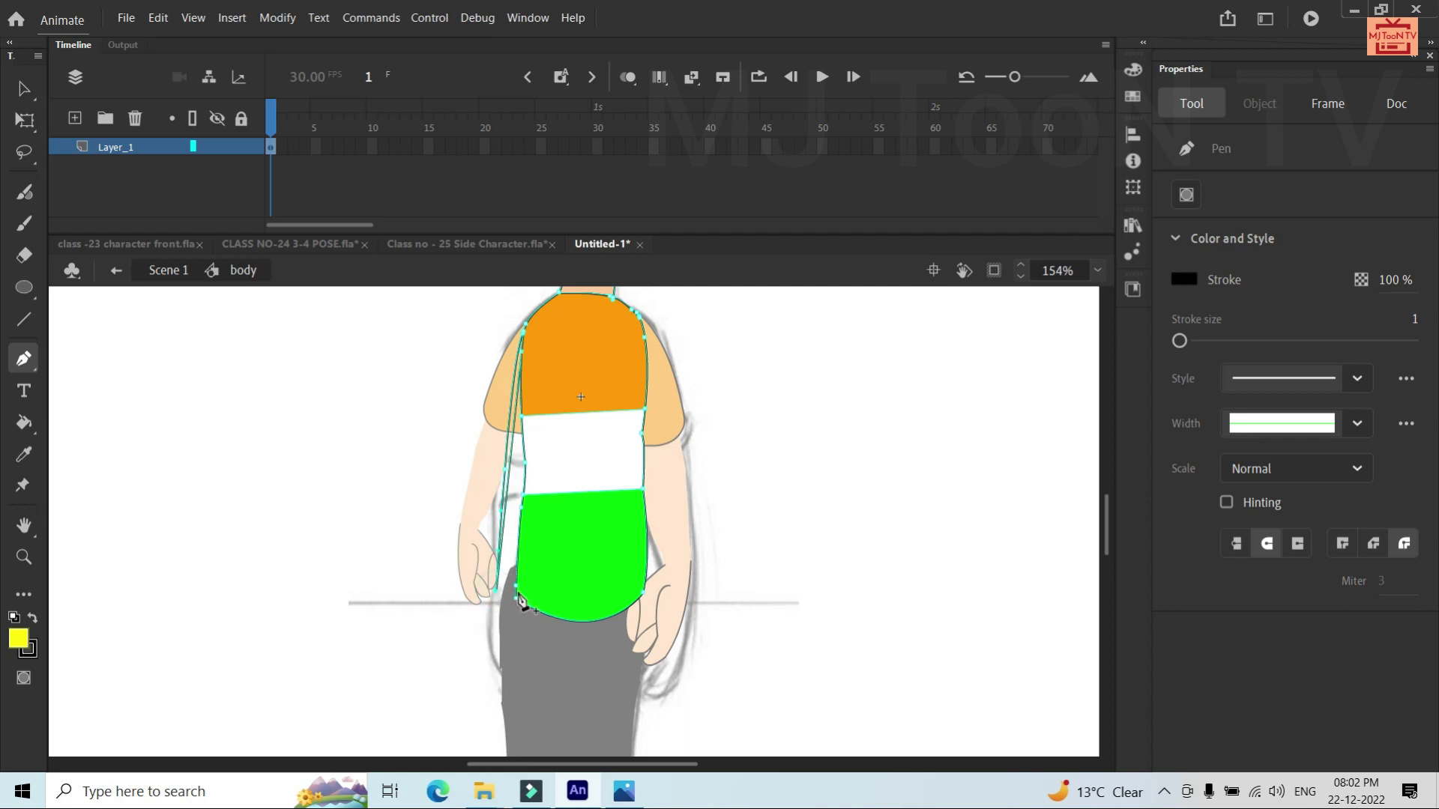
{"action": "left_click", "coordinate": [514, 604], "text": "ctrl"}
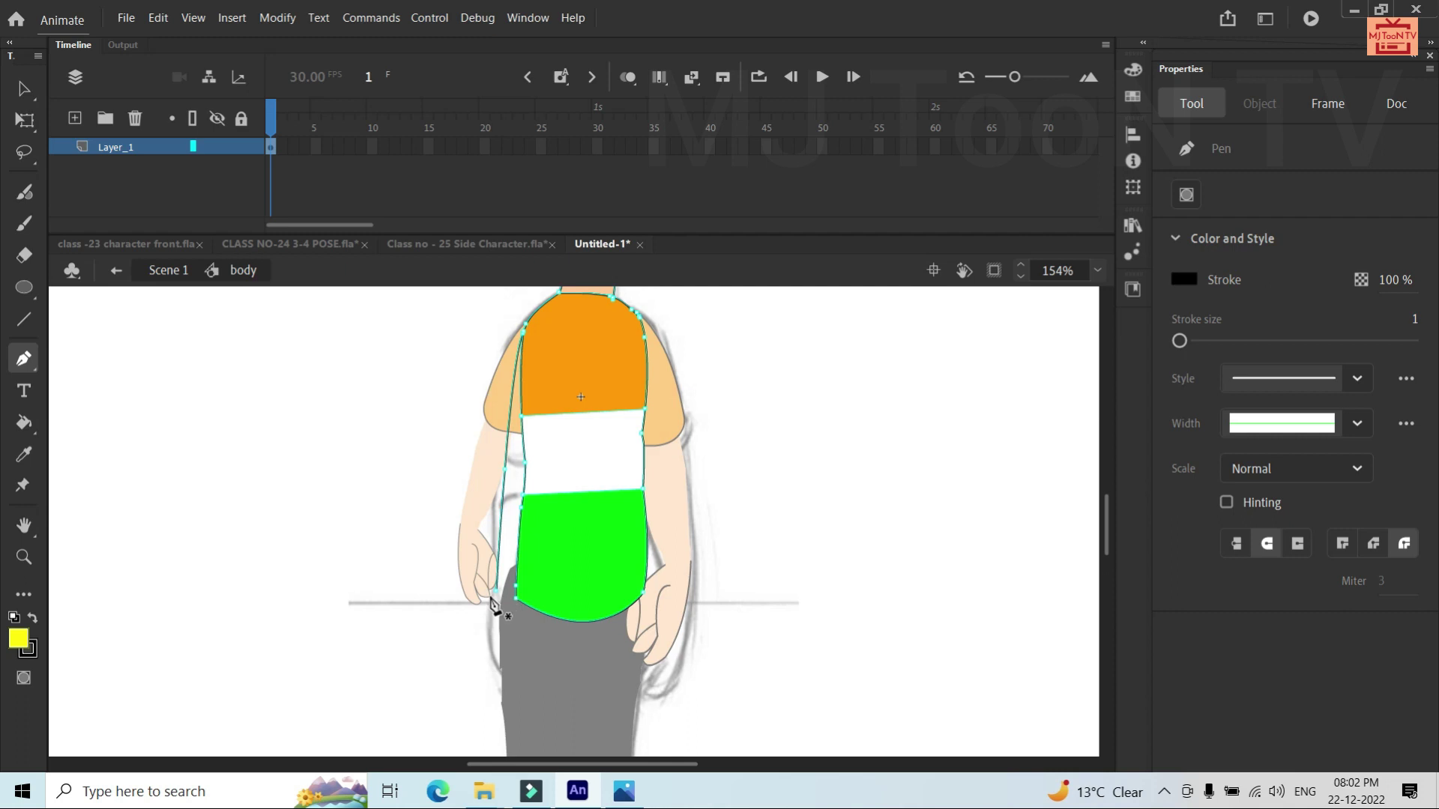
{"action": "left_click", "coordinate": [493, 600], "text": "ctrl"}
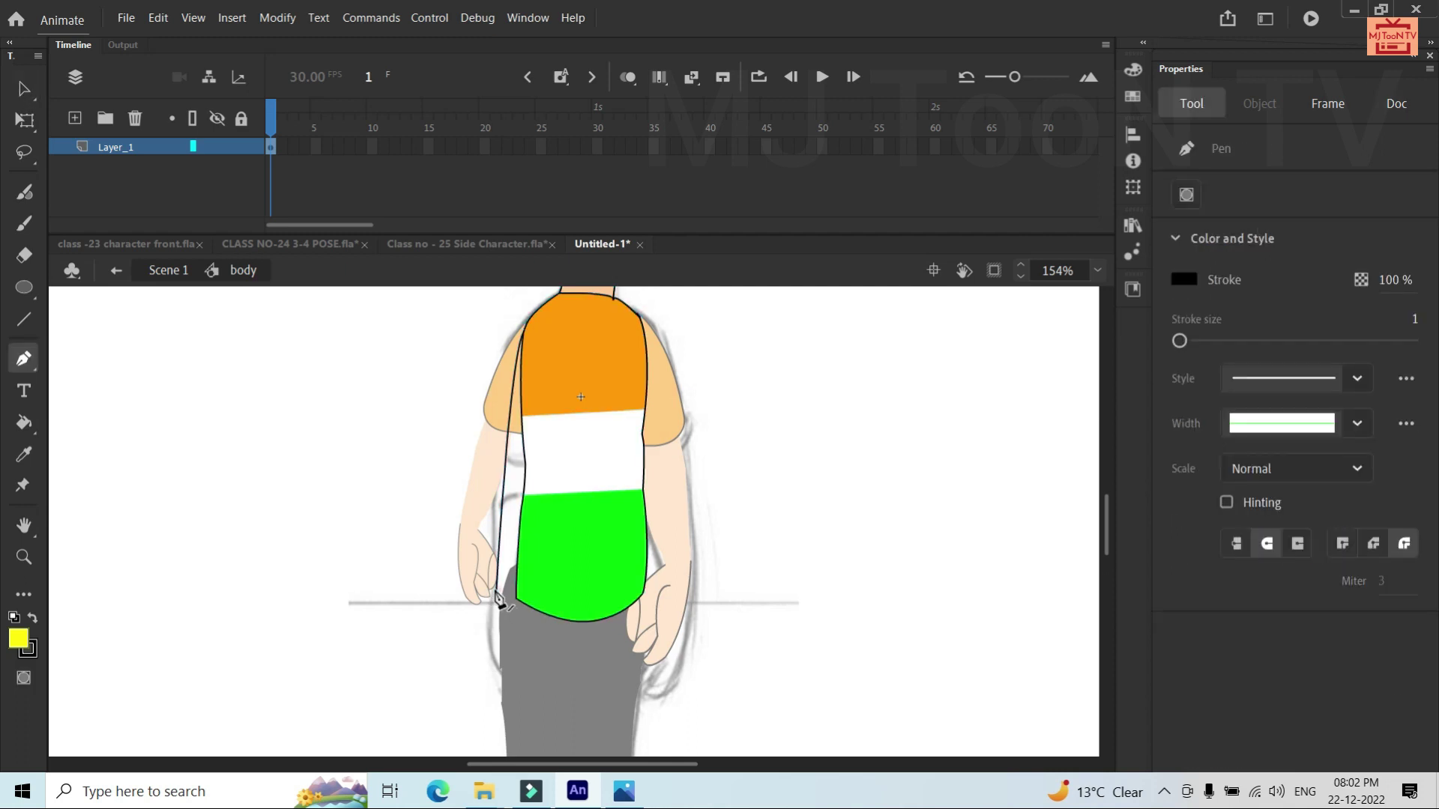
{"action": "left_click", "coordinate": [496, 594], "text": "ctrl"}
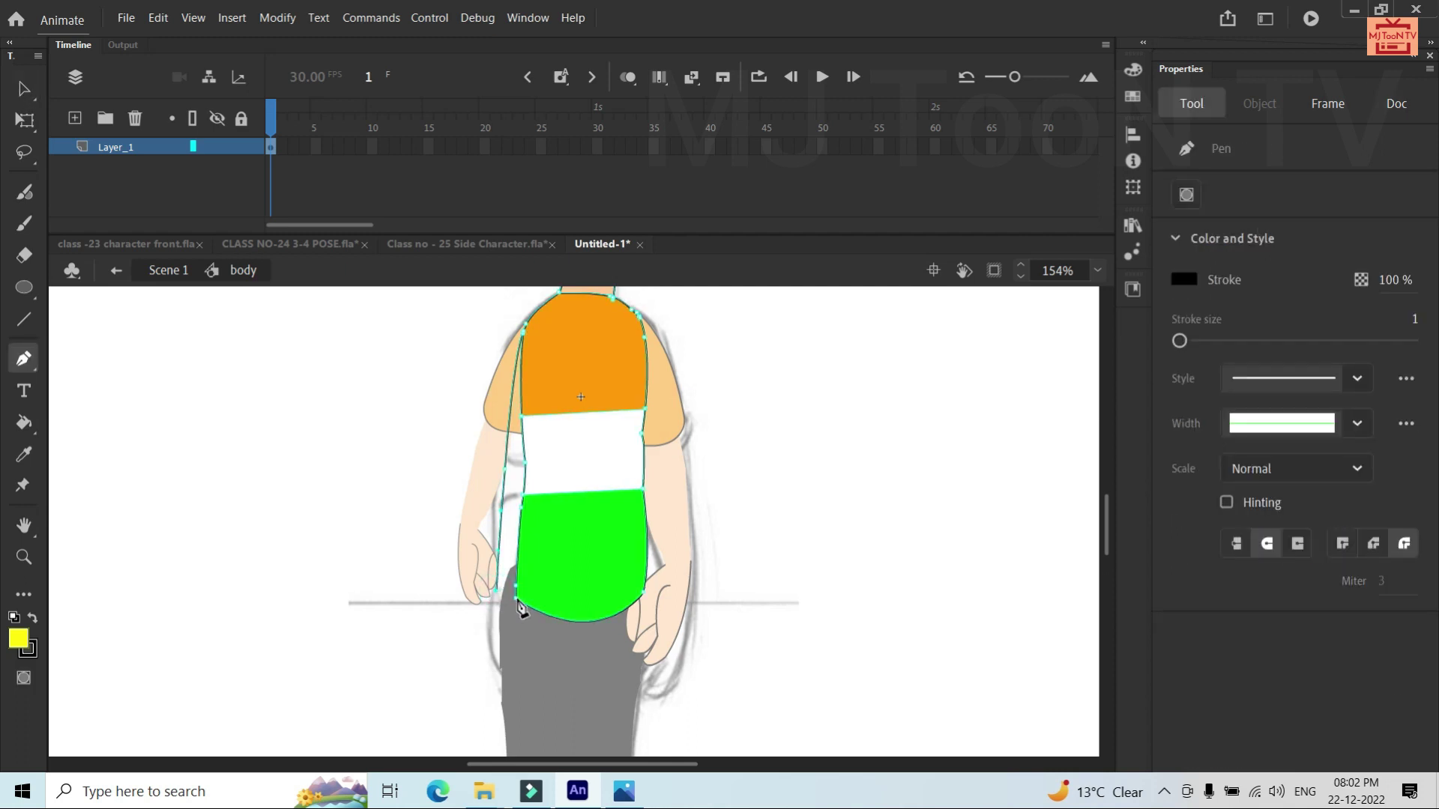
{"action": "left_click", "coordinate": [541, 610]}
{"action": "key", "text": "v"}
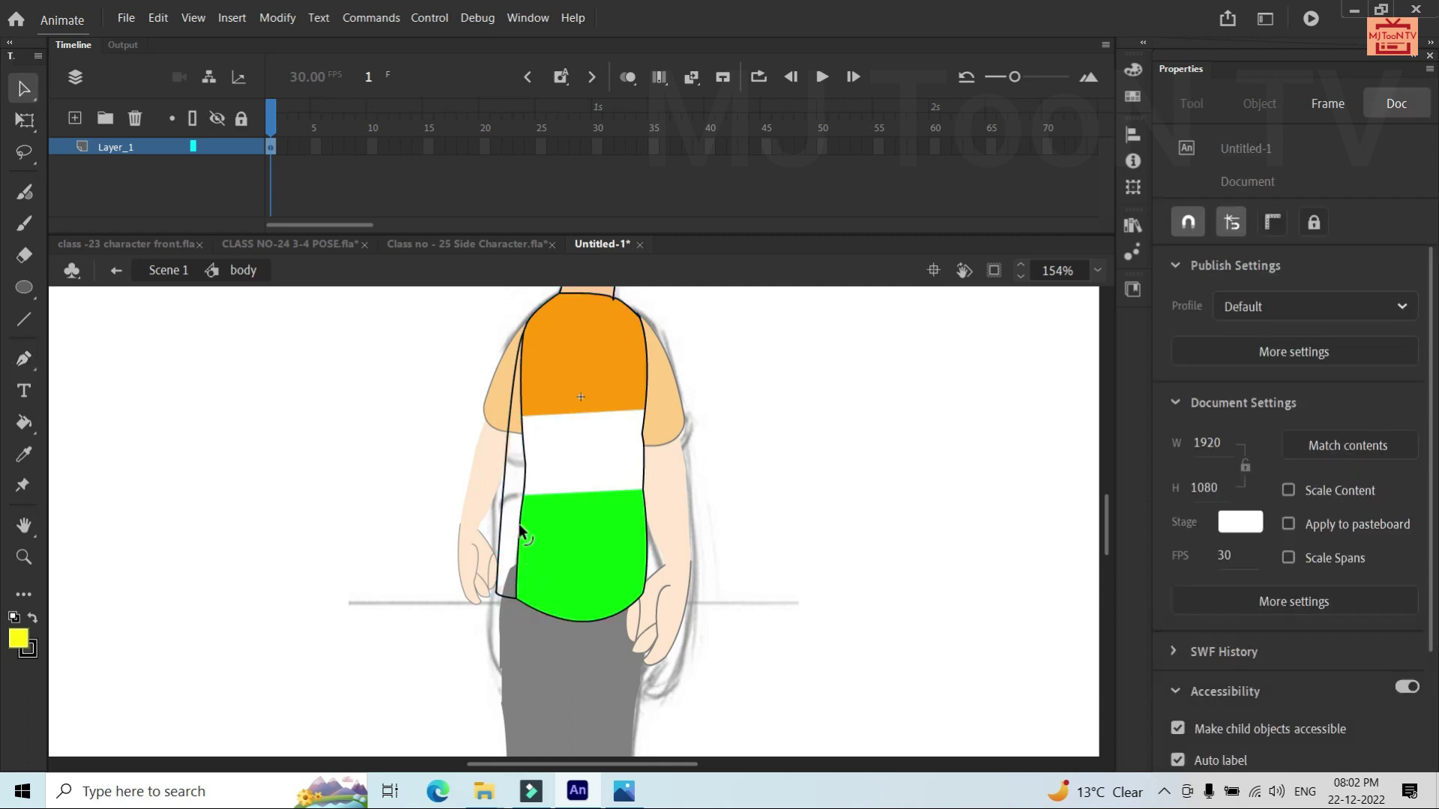
Delete the old back outline segments of the shirt along the green, white and orange bands
{"action": "left_click", "coordinate": [519, 524]}
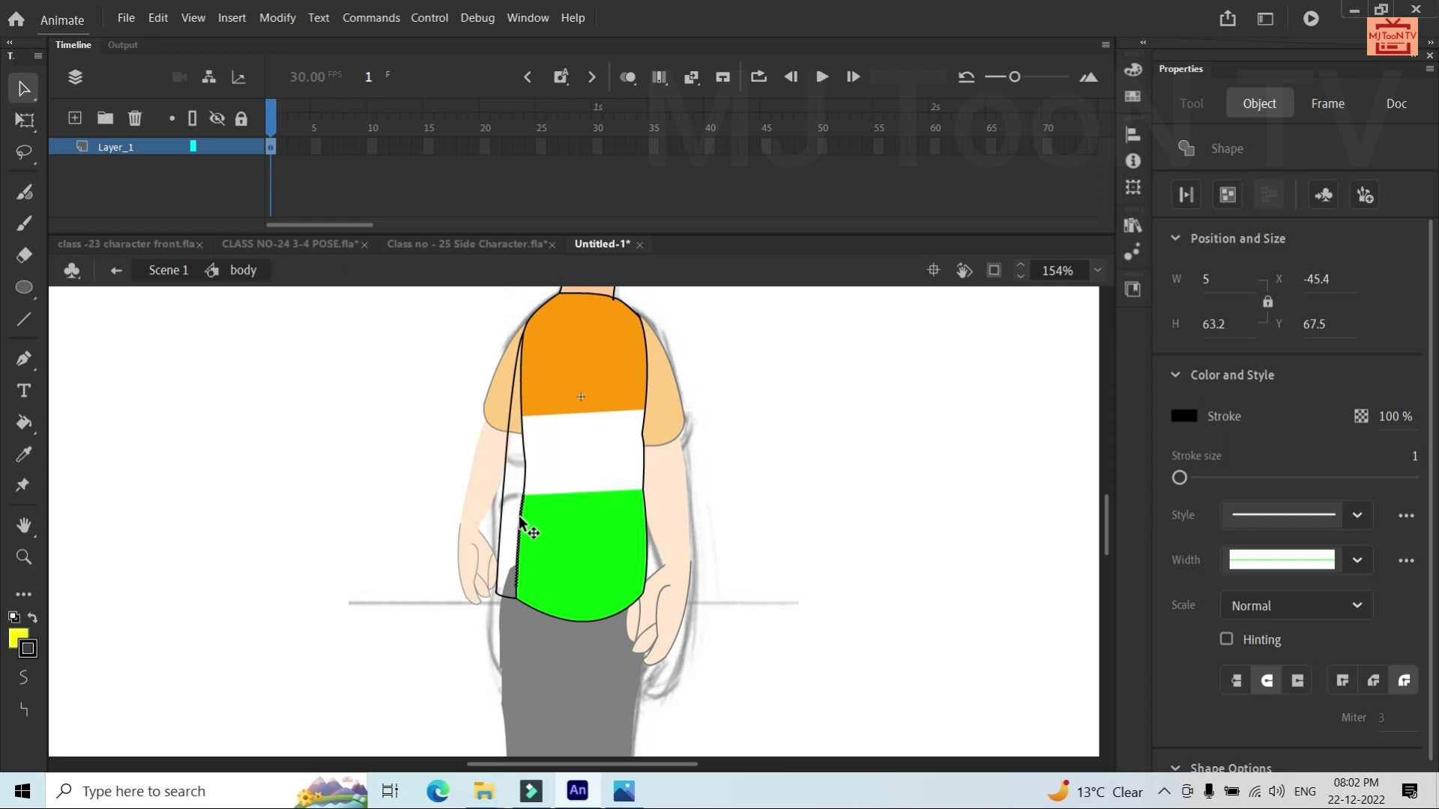
{"action": "left_click", "coordinate": [518, 515]}
{"action": "left_click", "coordinate": [525, 472]}
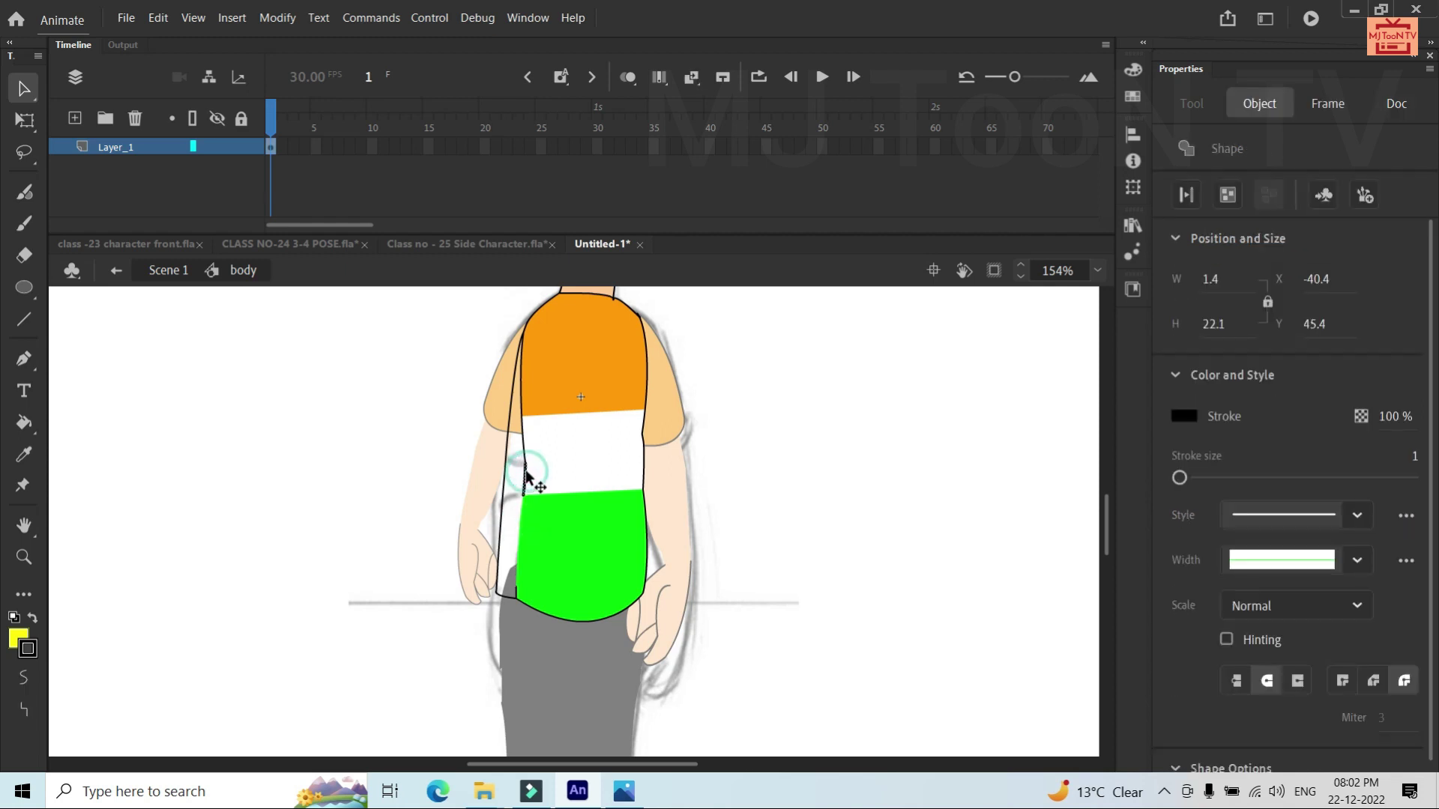
{"action": "left_click", "coordinate": [527, 476]}
{"action": "left_click", "coordinate": [523, 449]}
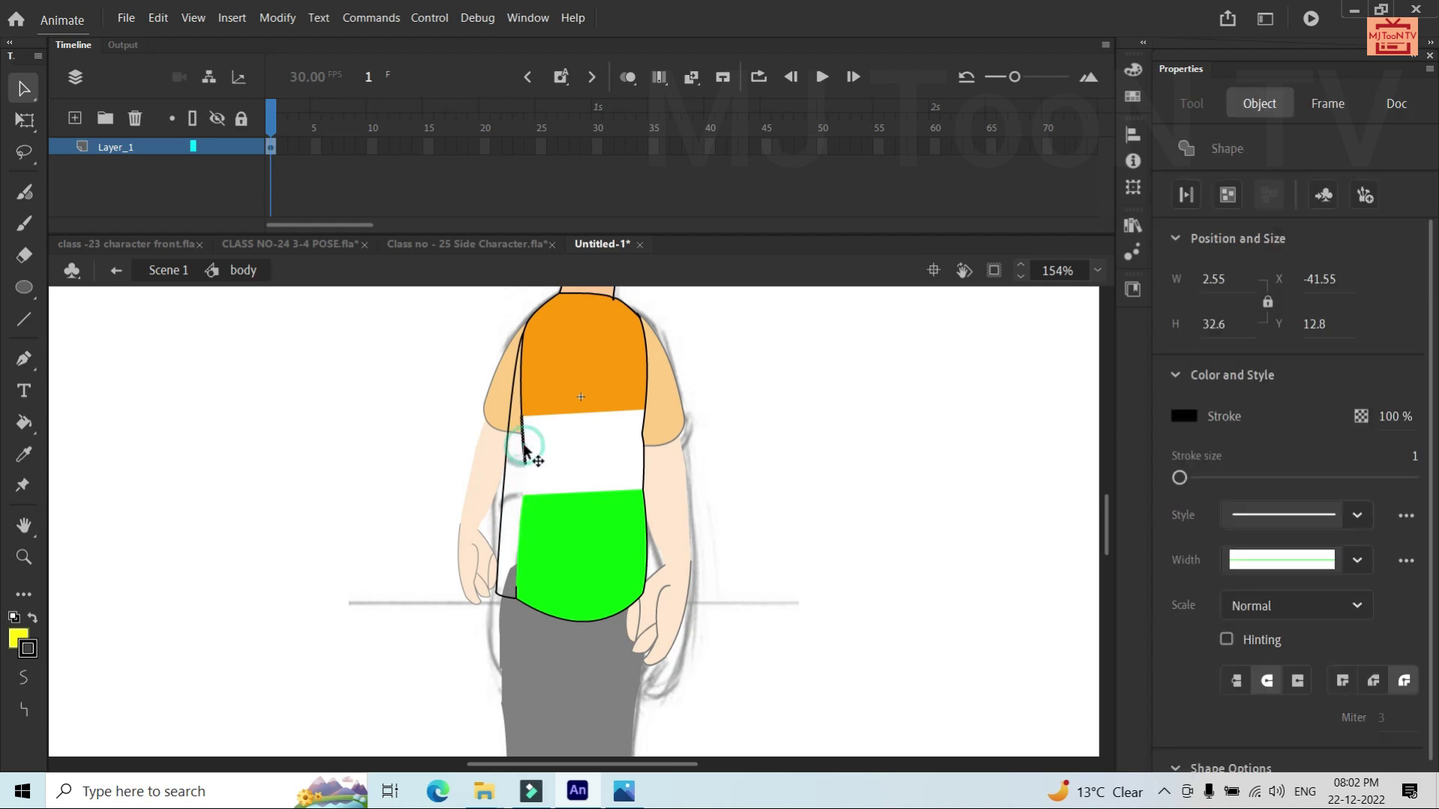
{"action": "left_click", "coordinate": [522, 445]}
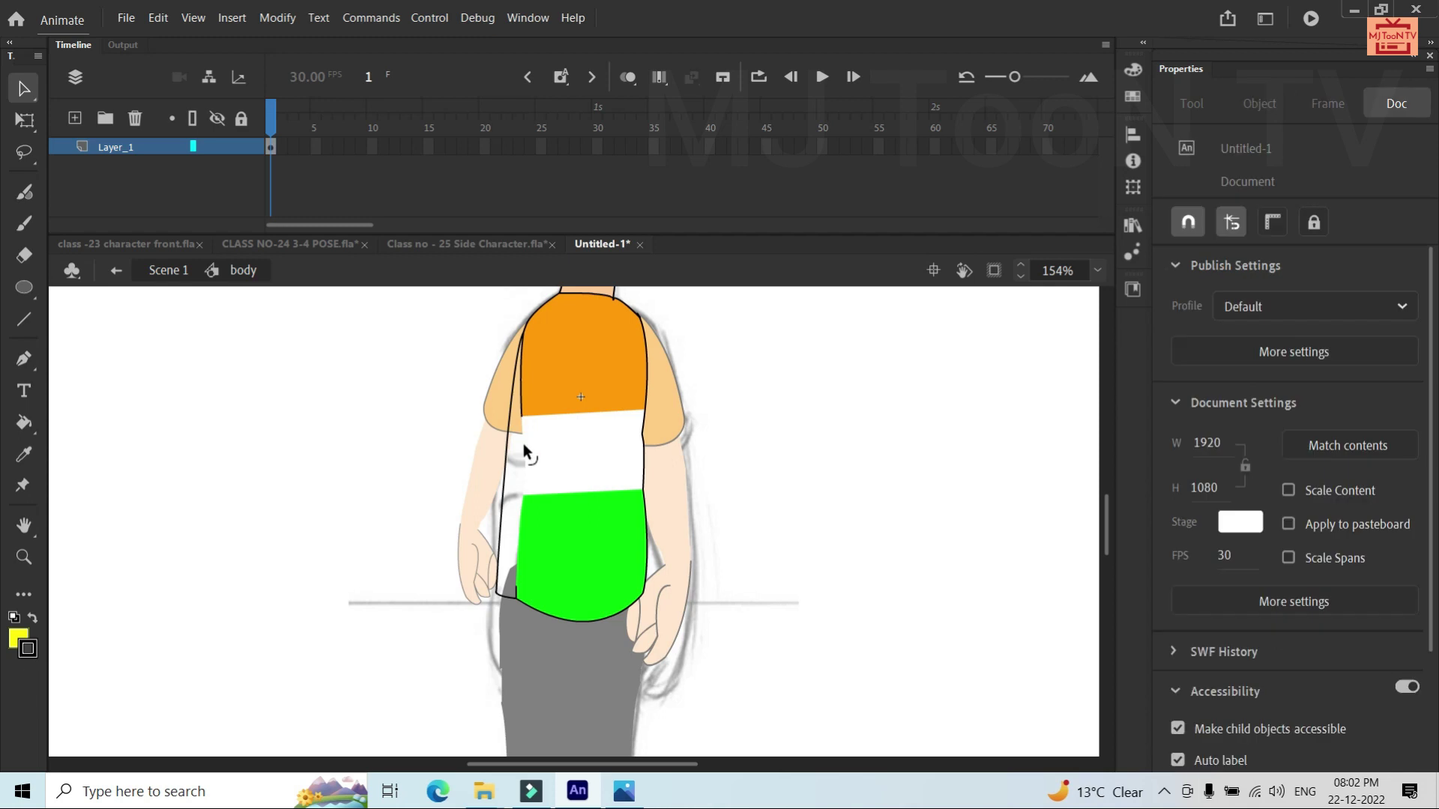
{"action": "left_click", "coordinate": [519, 380]}
{"action": "left_click", "coordinate": [519, 380]}
{"action": "key", "text": "i"}
{"action": "left_click", "coordinate": [532, 550]}
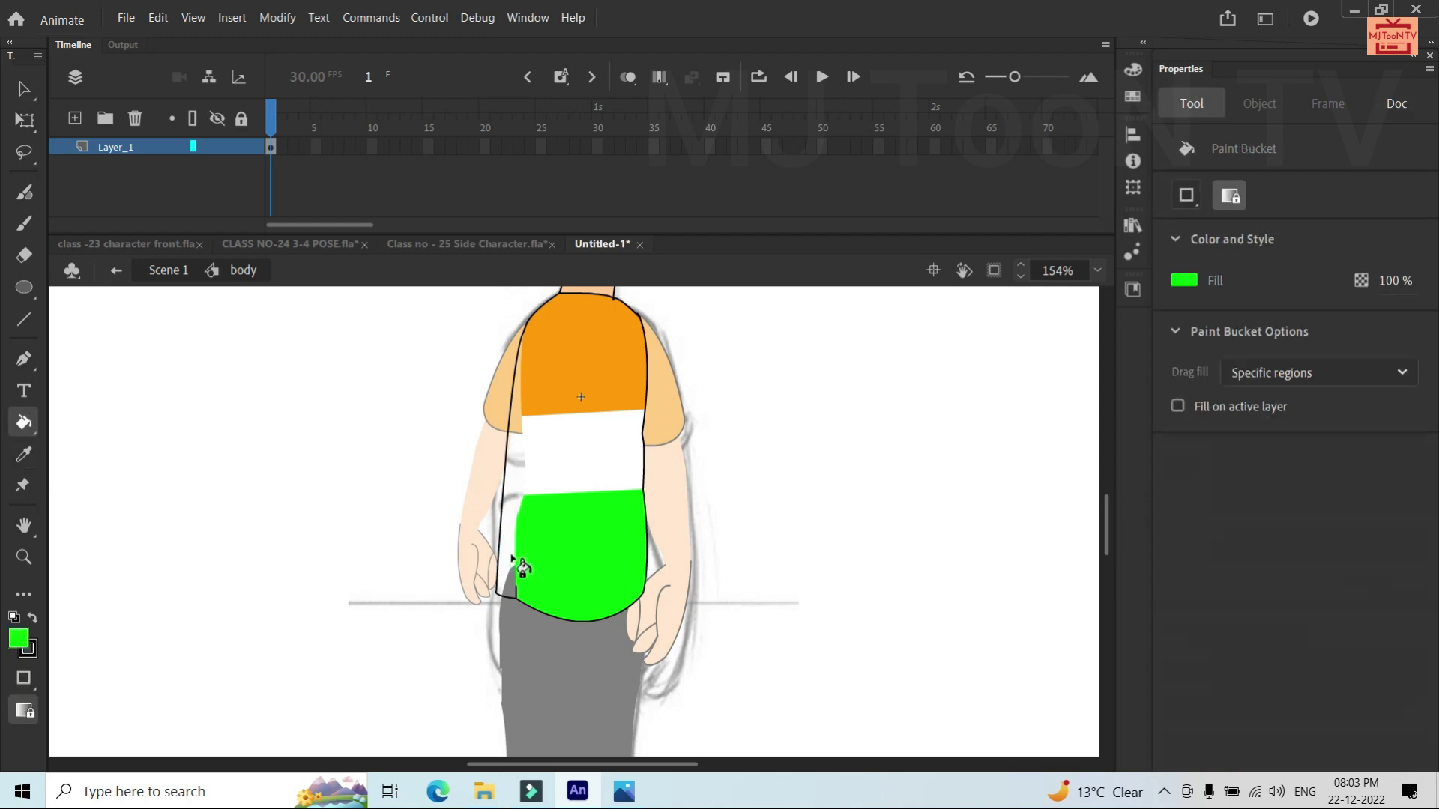
{"action": "left_click", "coordinate": [510, 563]}
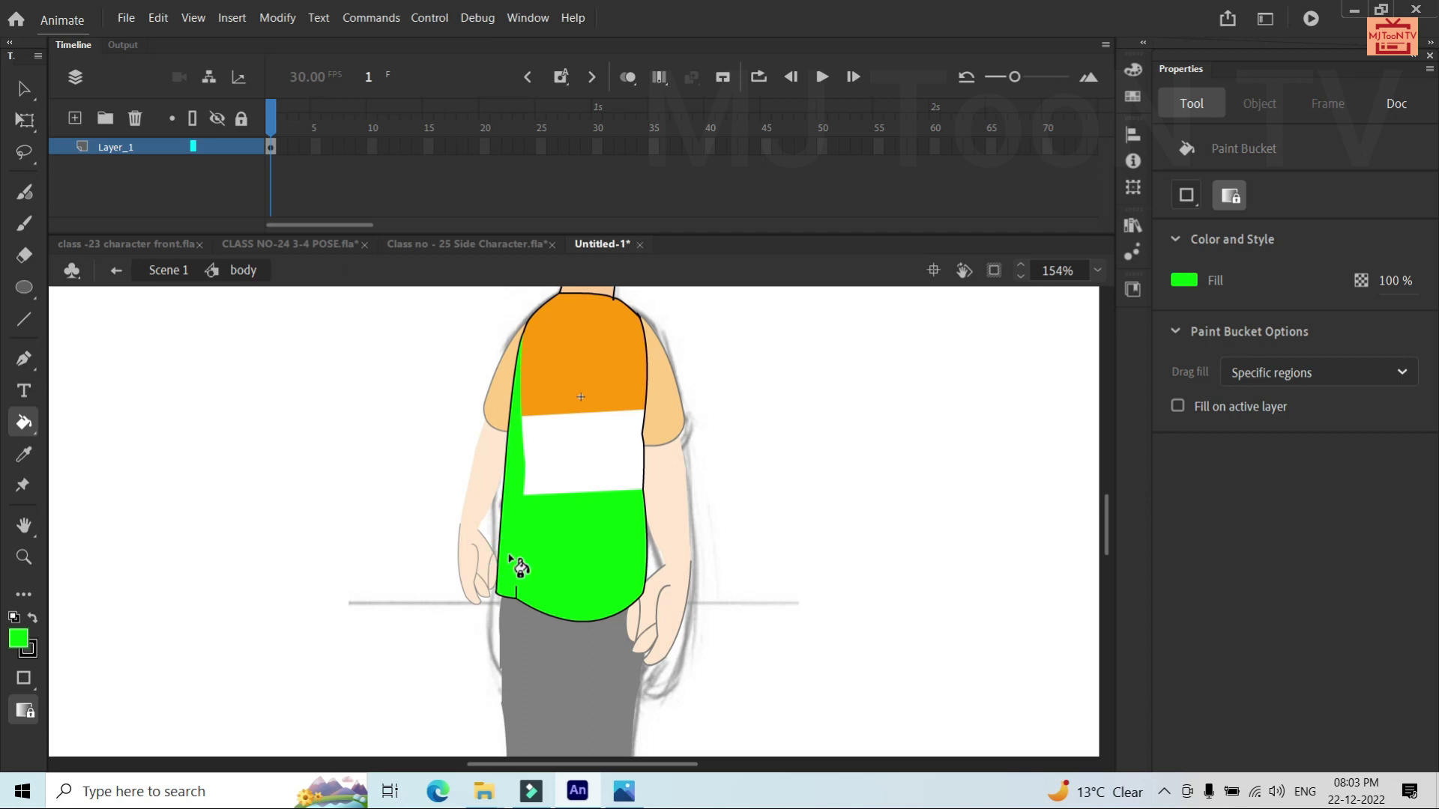
{"action": "key", "text": "ctrl+z"}
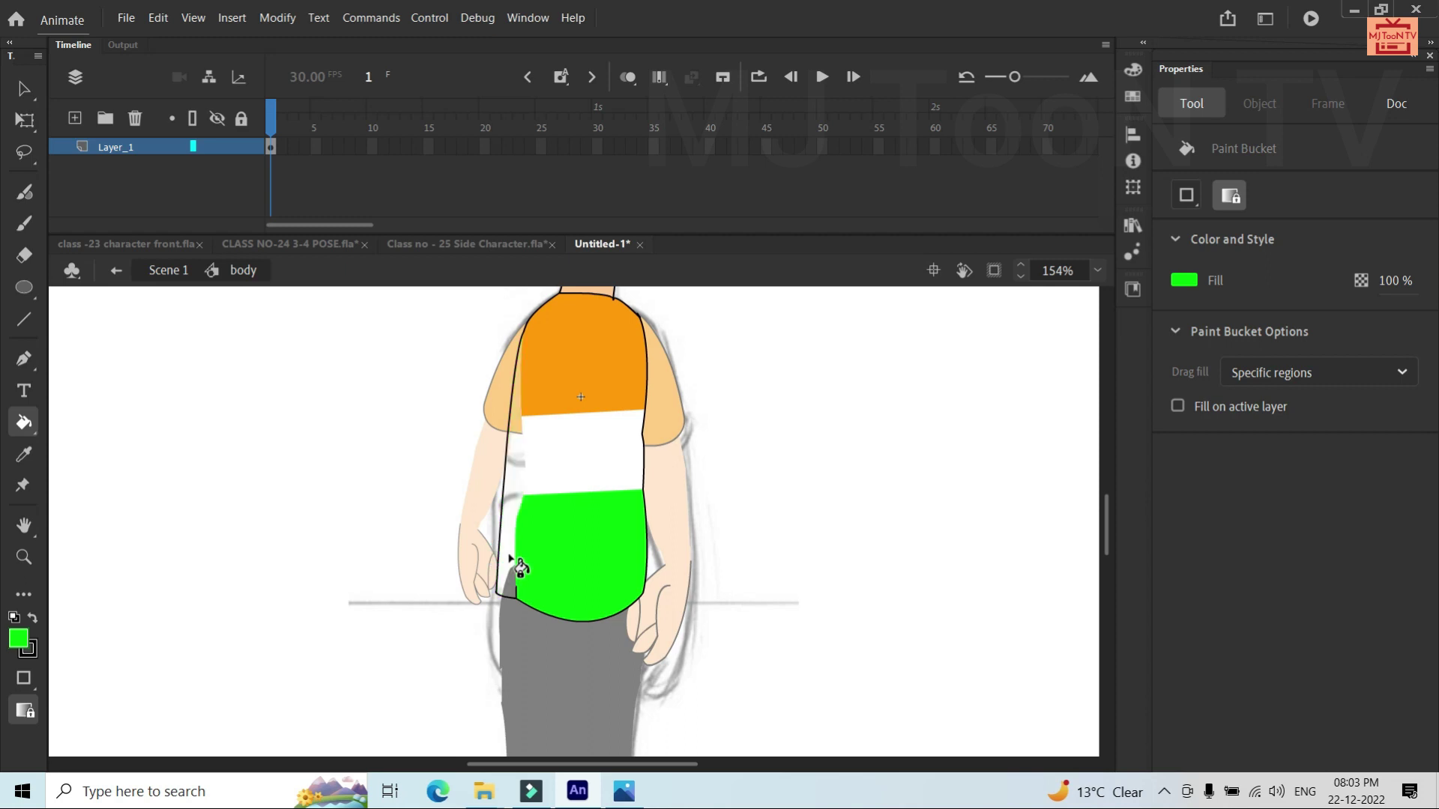
Extend both band boundaries of the shirt to the new back outline with short Pen lines
{"action": "key", "text": "p"}
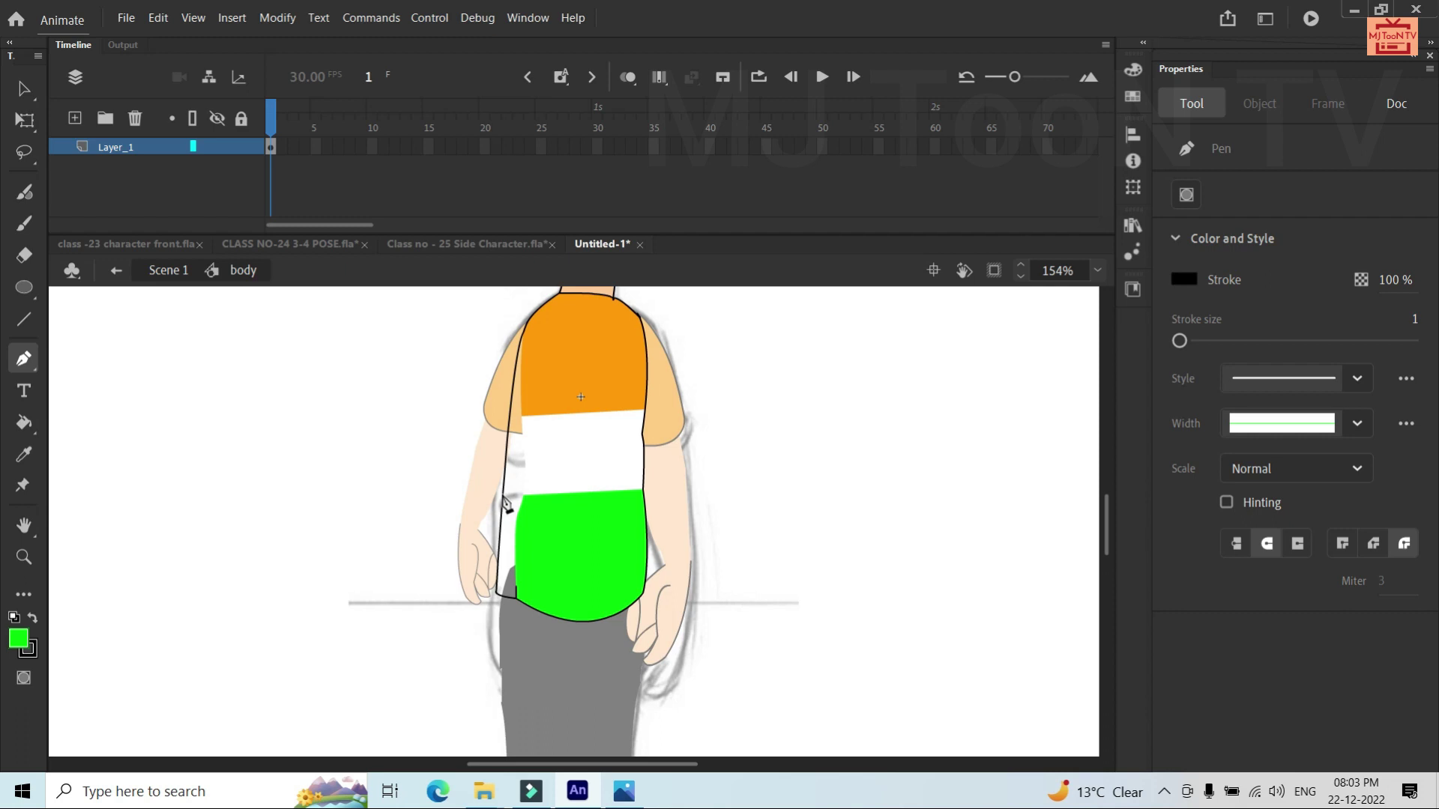
{"action": "left_click", "coordinate": [515, 499]}
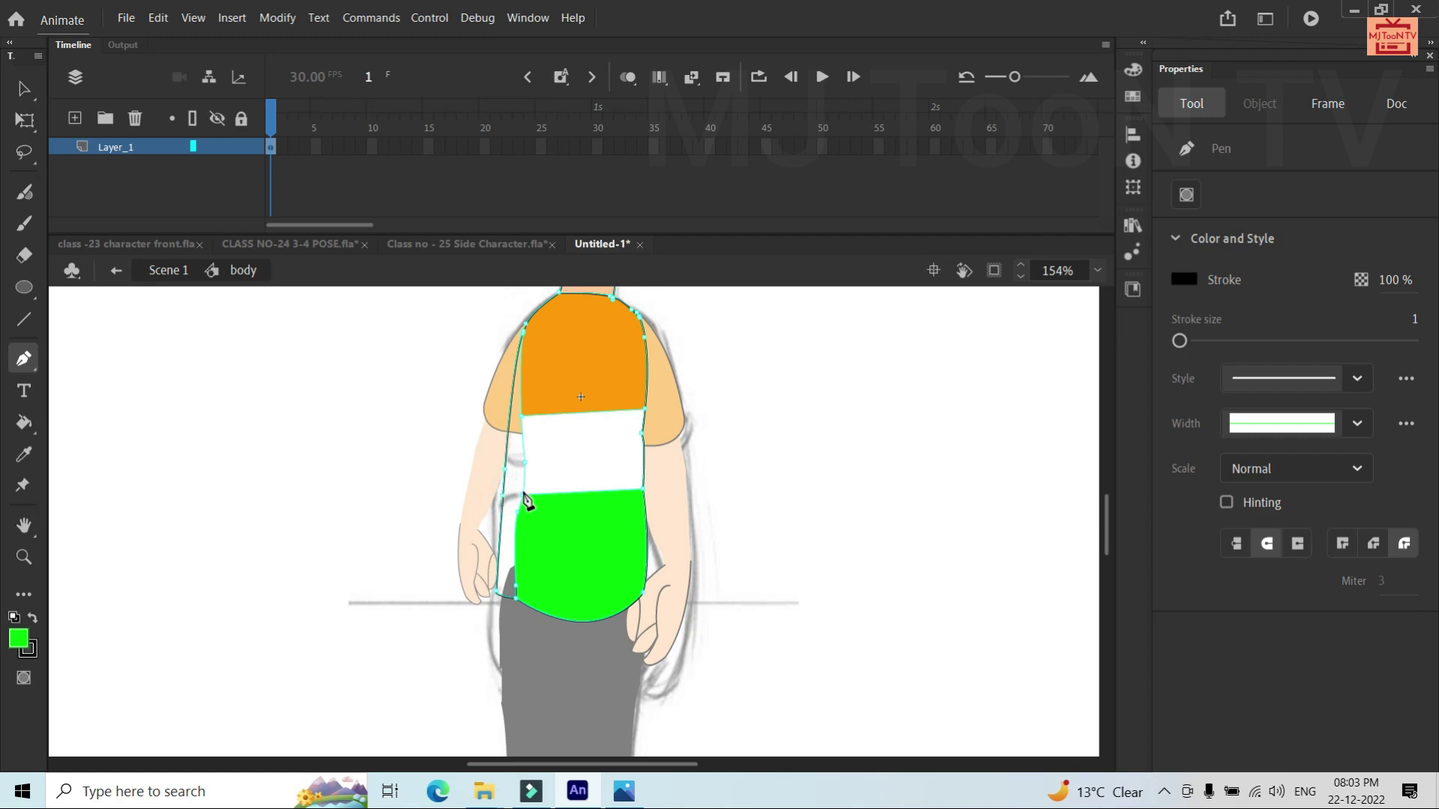
{"action": "left_click", "coordinate": [524, 496]}
{"action": "key", "text": "v"}
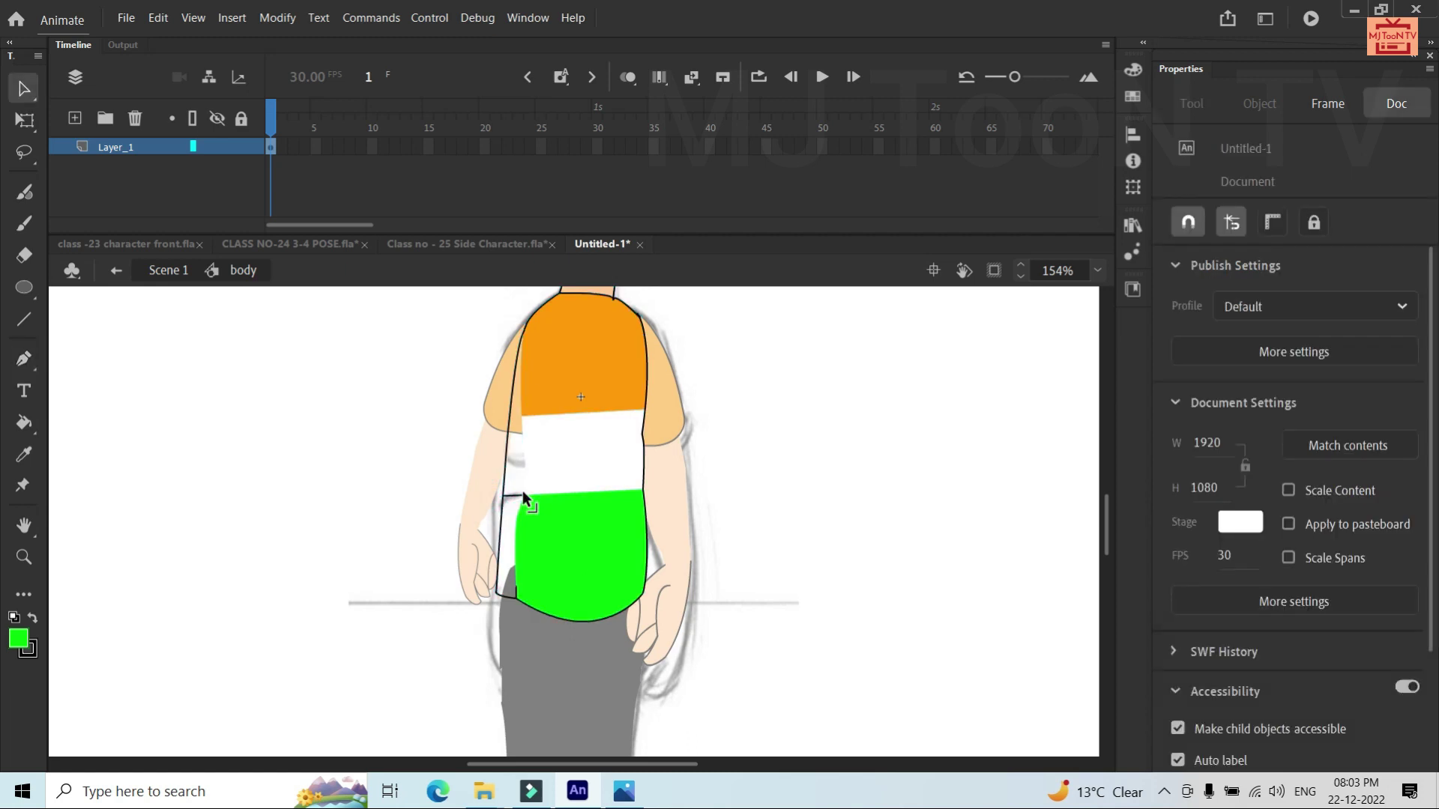
{"action": "key", "text": "p"}
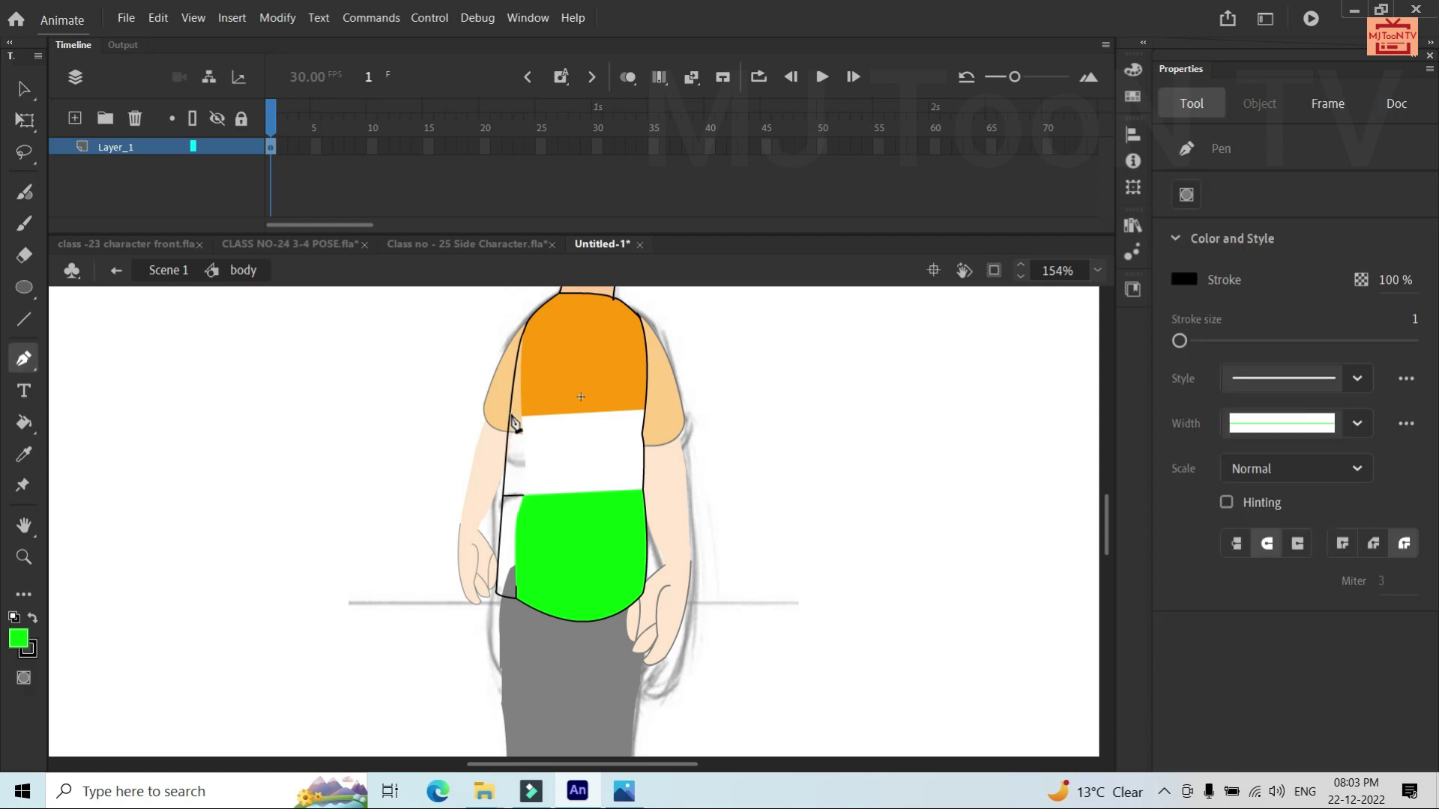
{"action": "left_click", "coordinate": [515, 424]}
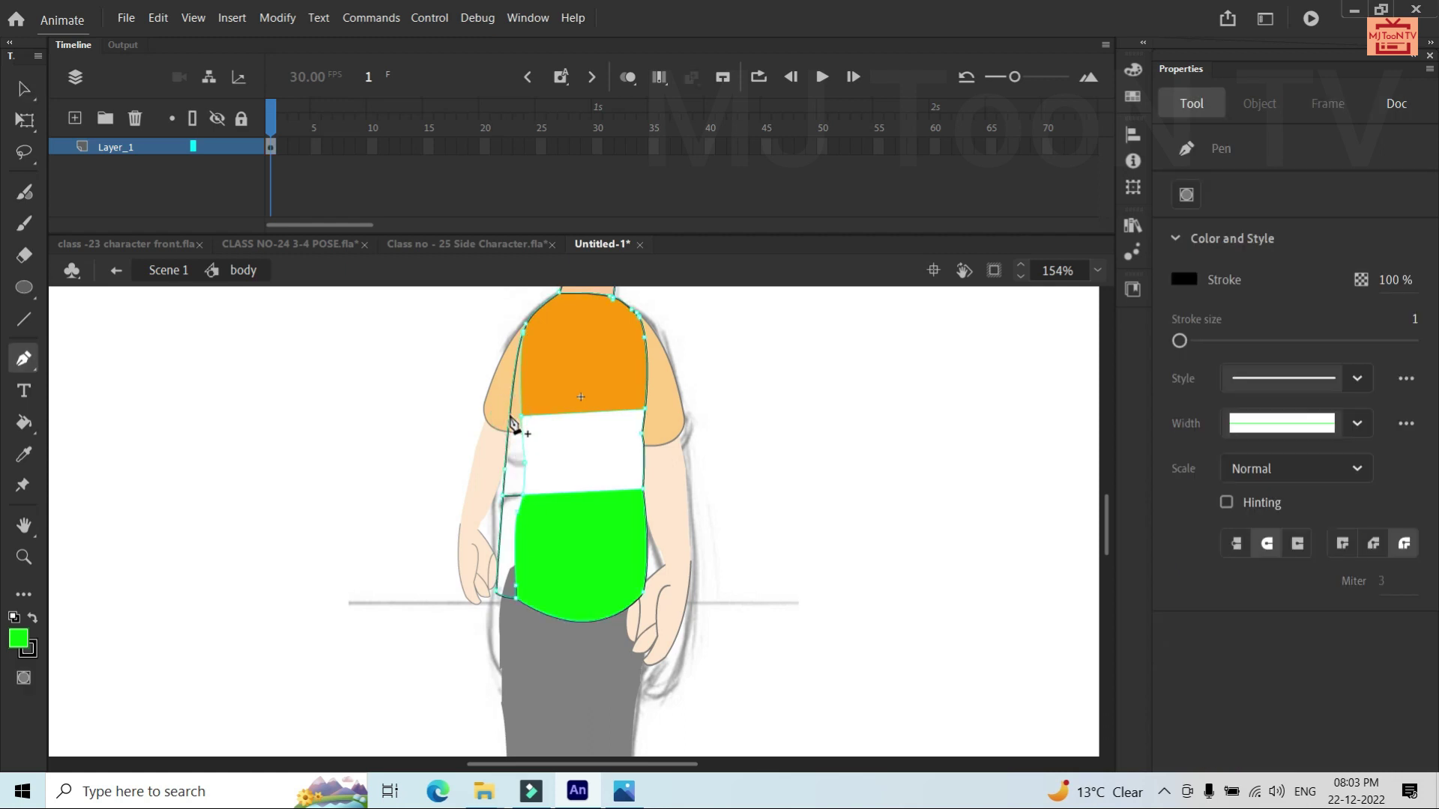
{"action": "left_click", "coordinate": [515, 421]}
{"action": "key", "text": "v"}
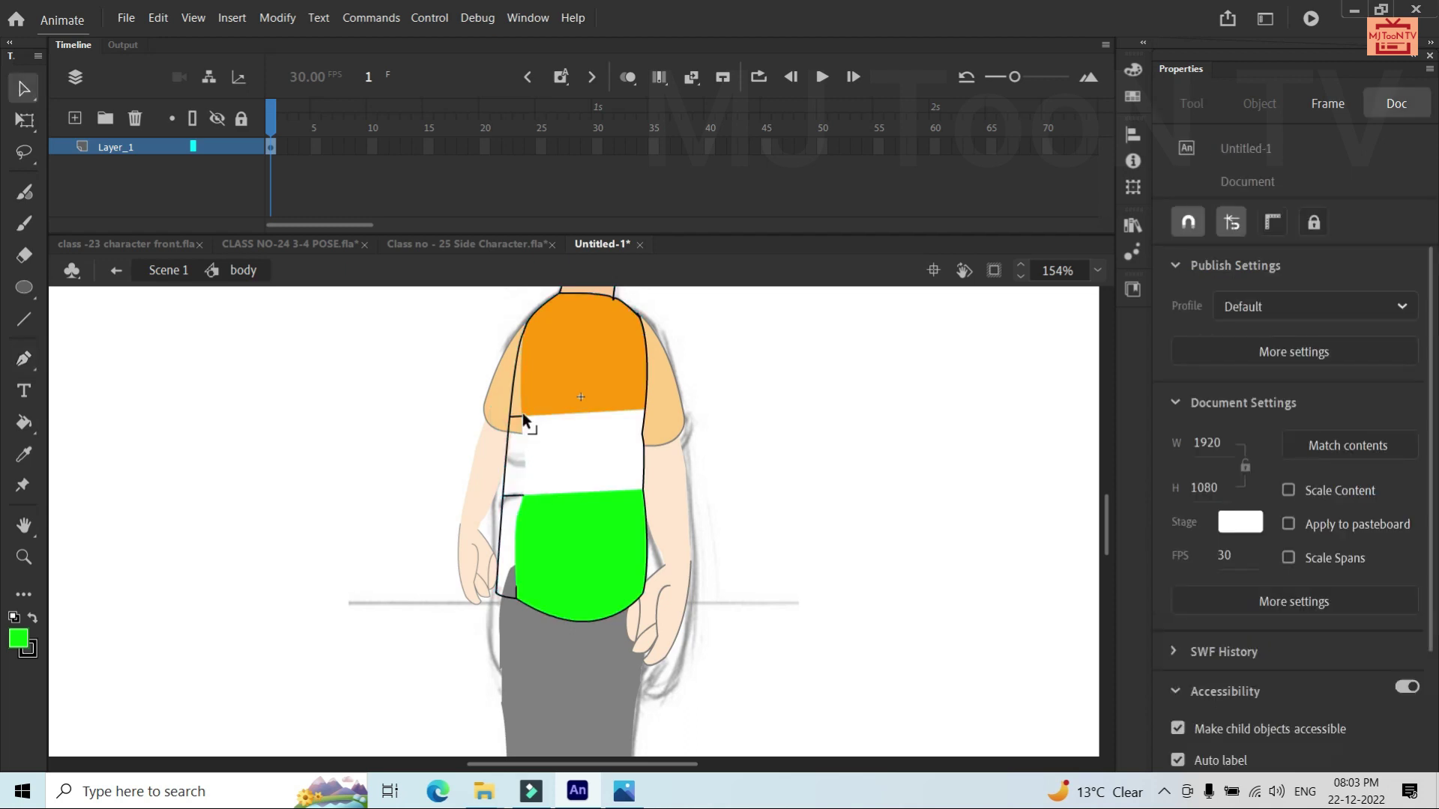
Sample the white of the shirt's middle band and fill the adjoining gap at the back with it
{"action": "key", "text": "i"}
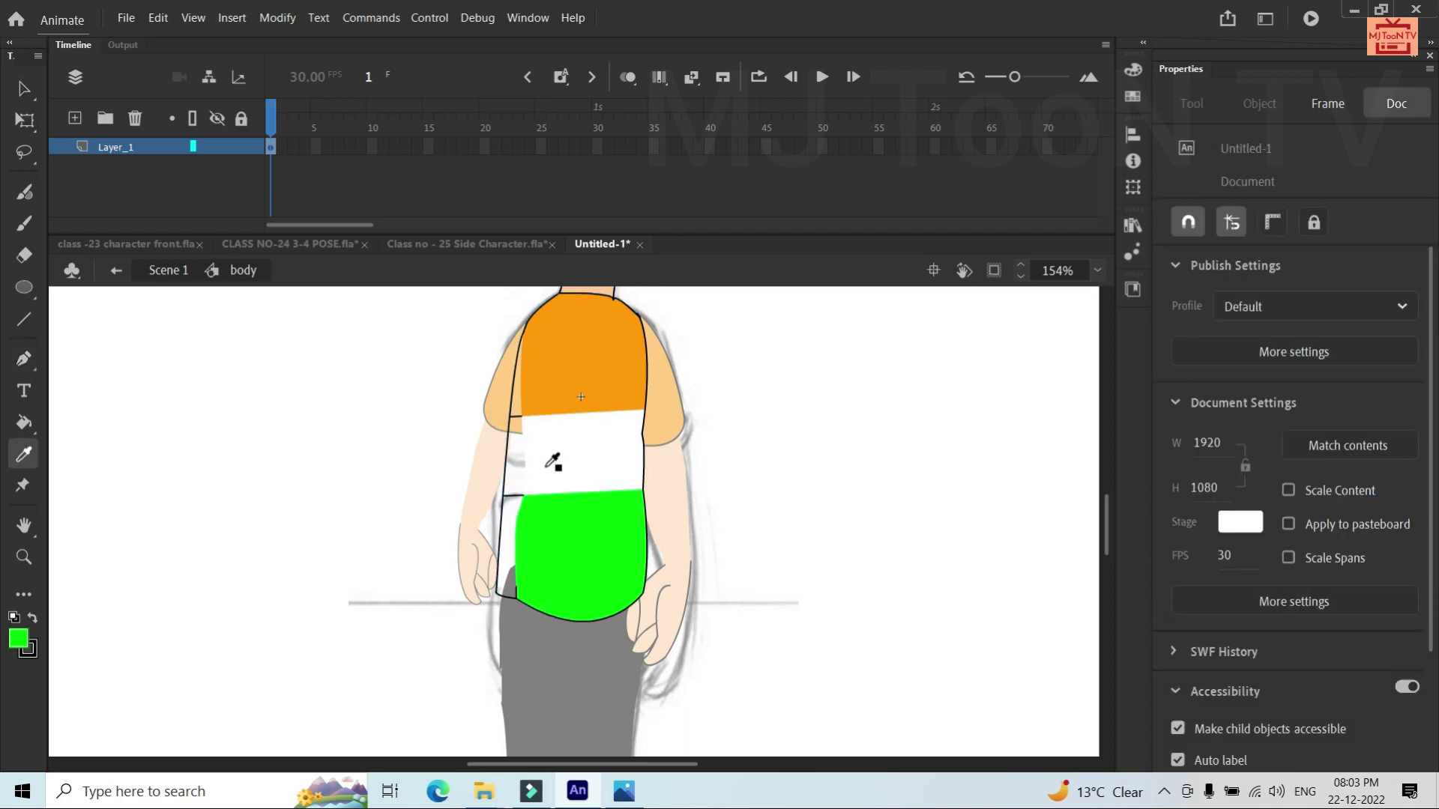
{"action": "left_click", "coordinate": [526, 466]}
{"action": "left_click", "coordinate": [519, 470]}
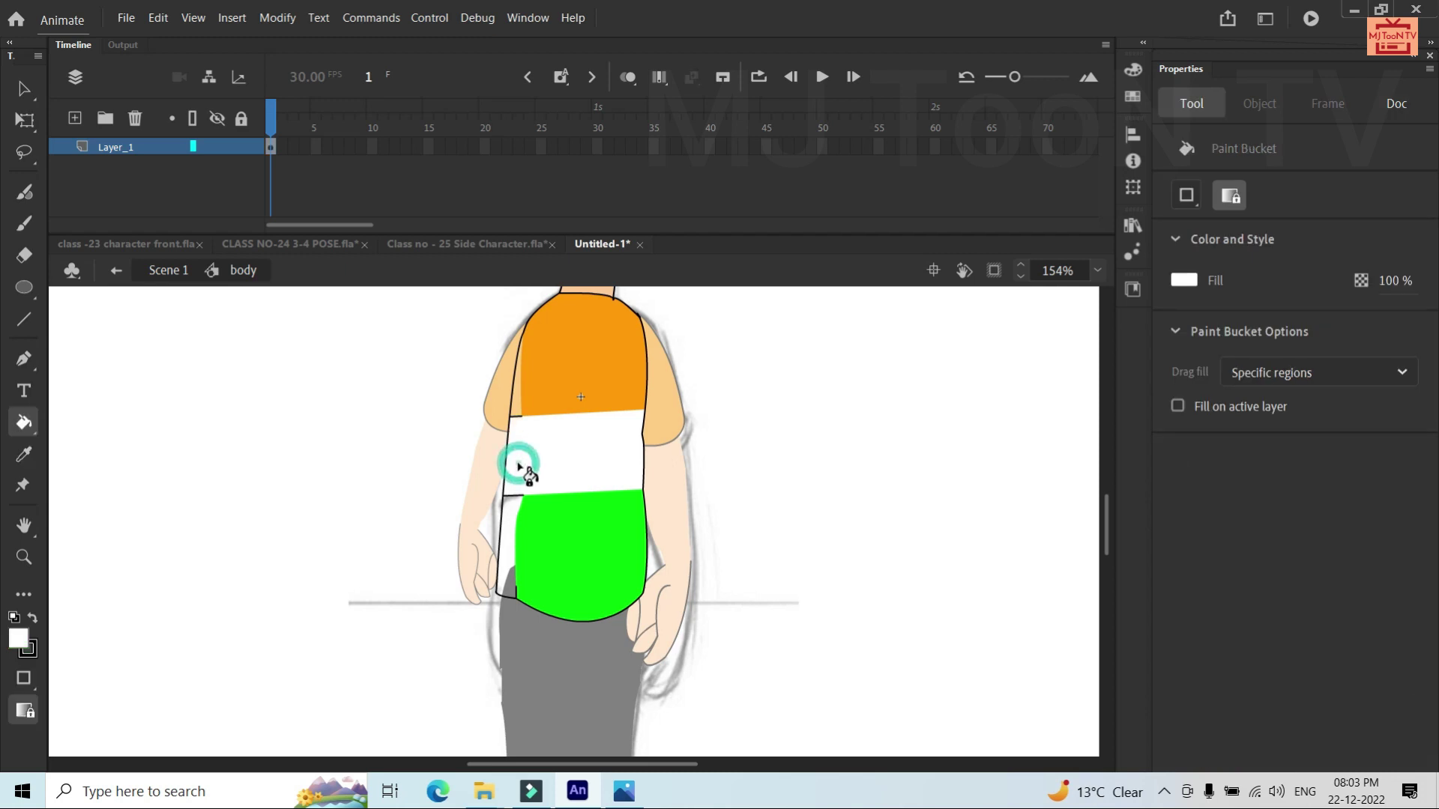
Sample the green of the shirt's lower band and fill the adjoining gap at the back with it
{"action": "key", "text": "p"}
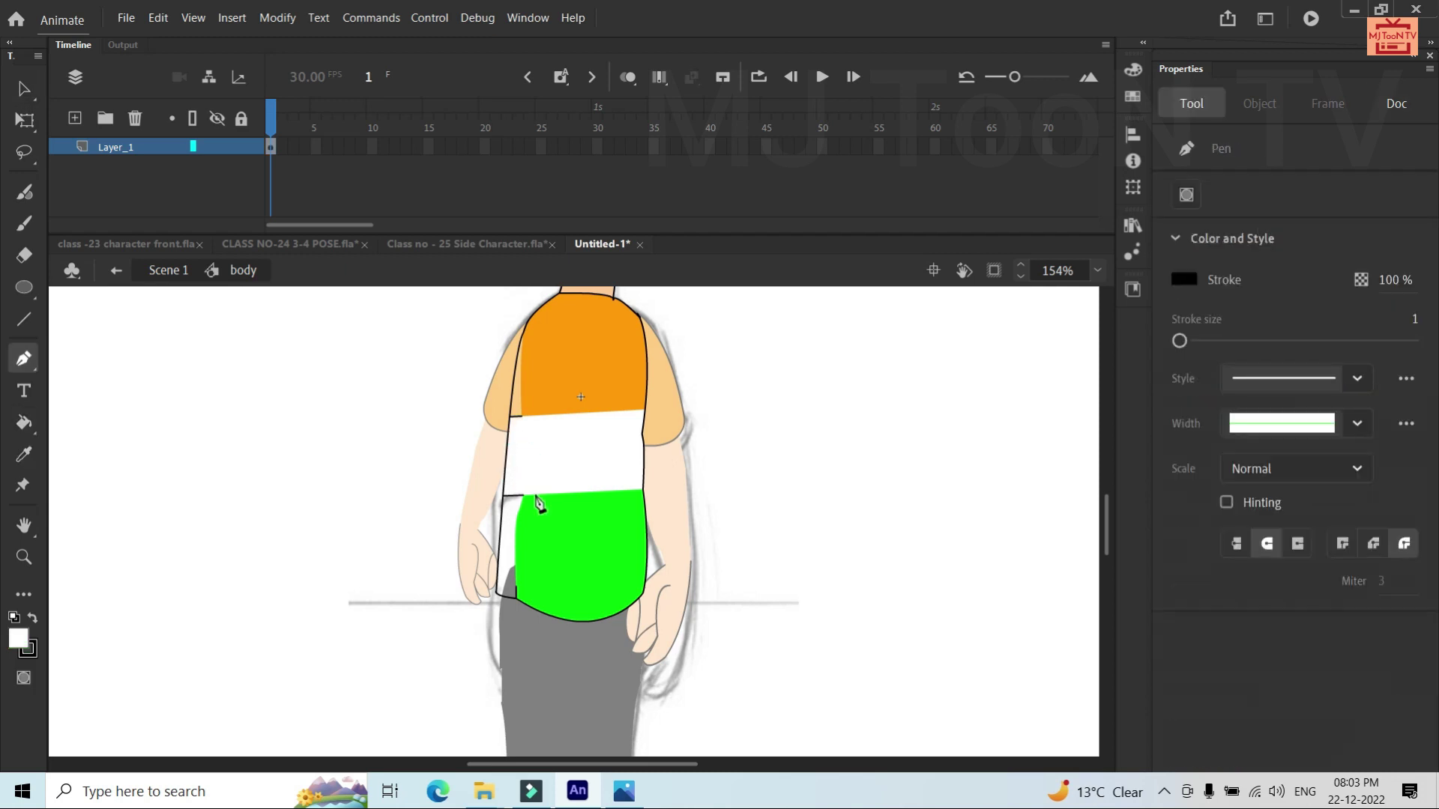
{"action": "key", "text": "v"}
{"action": "key", "text": "i"}
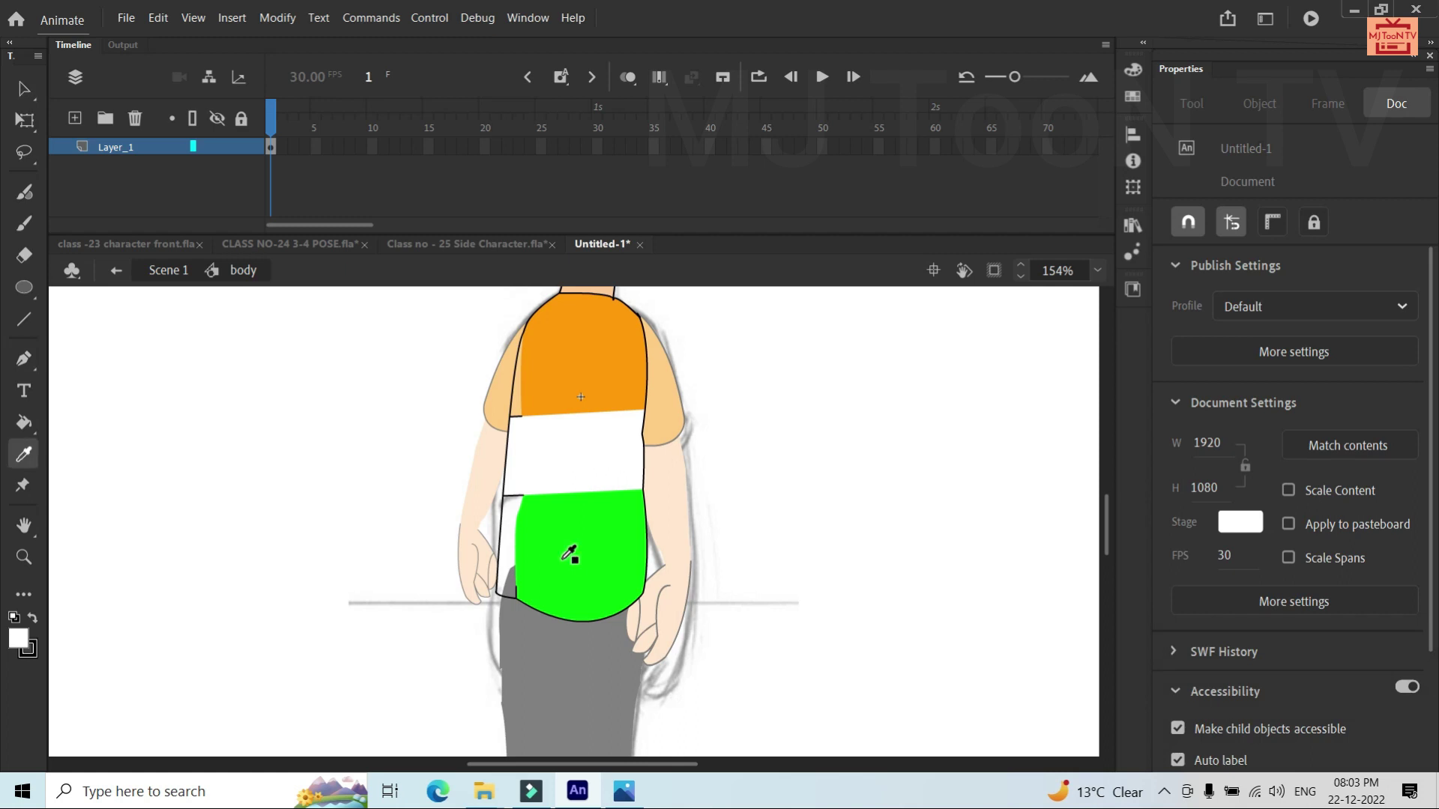
{"action": "left_click", "coordinate": [504, 554]}
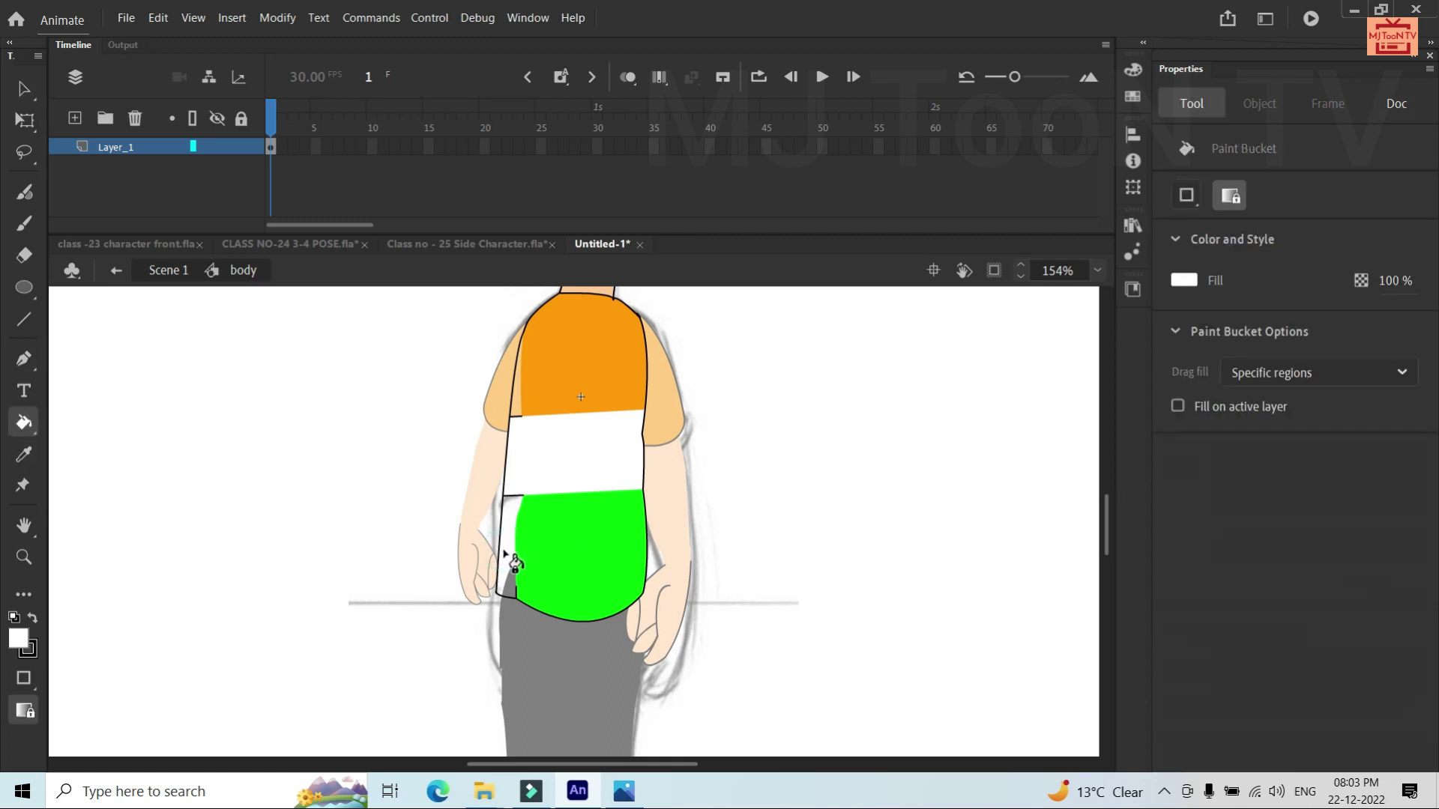
{"action": "left_click", "coordinate": [507, 556]}
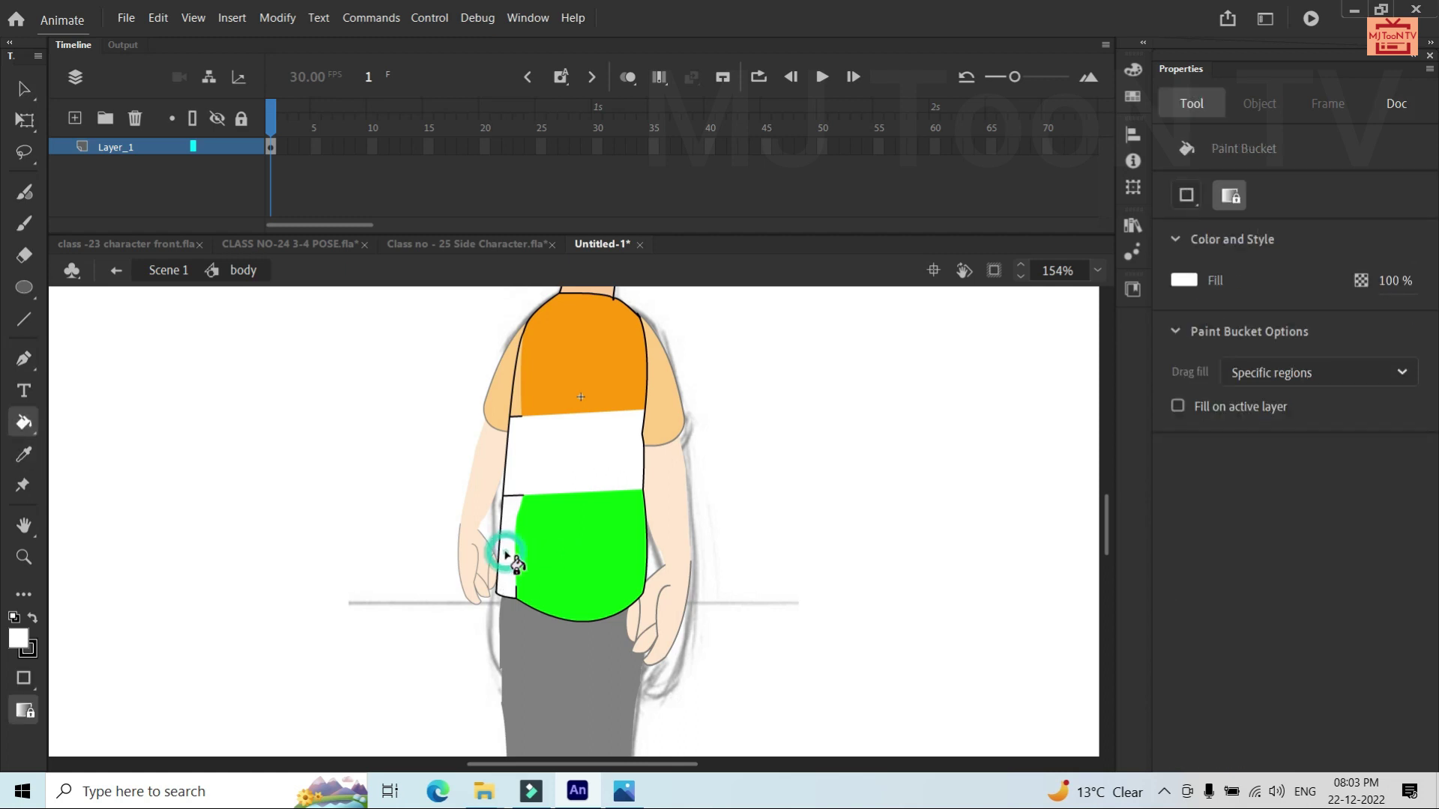
{"action": "key", "text": "i"}
{"action": "left_click", "coordinate": [551, 544]}
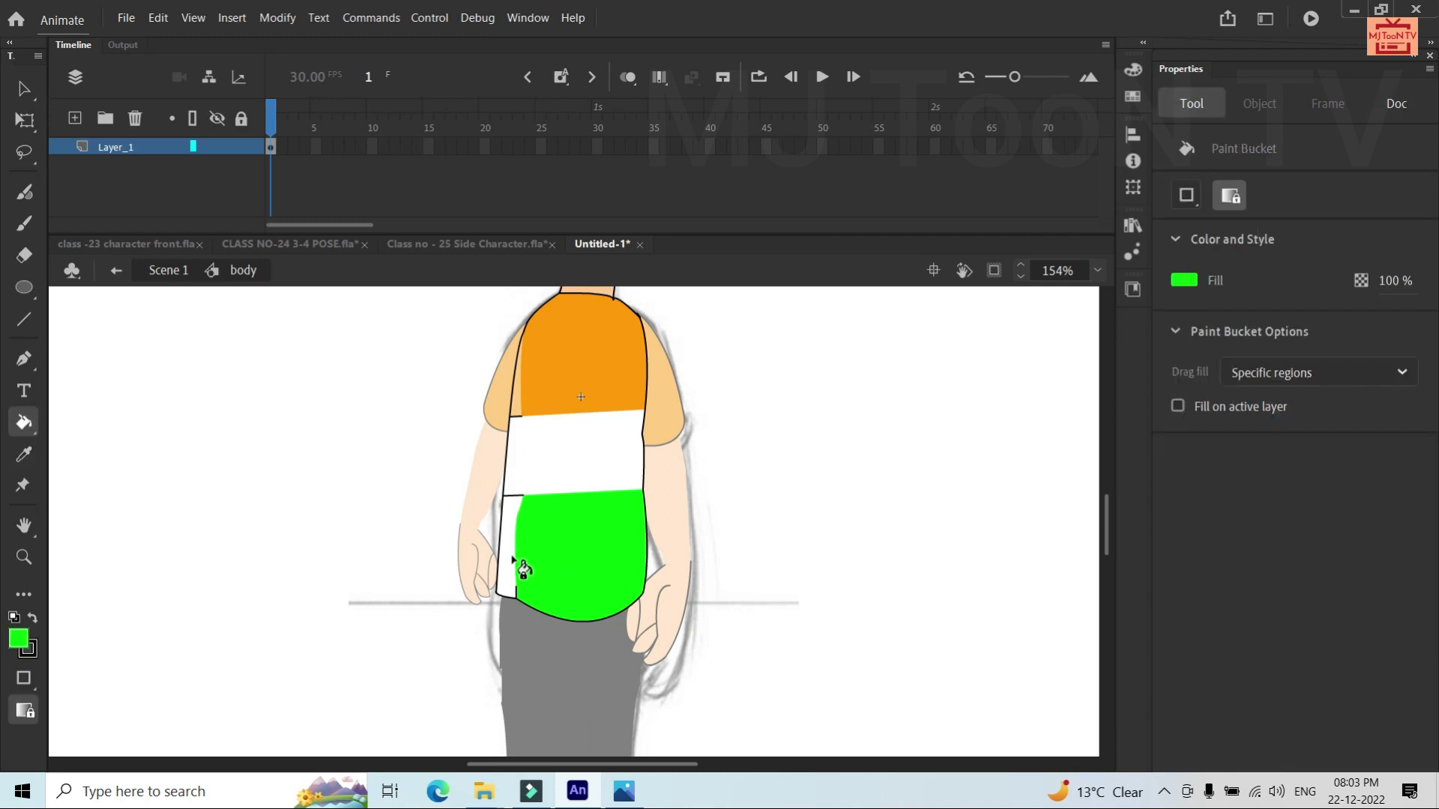
{"action": "left_click", "coordinate": [511, 562]}
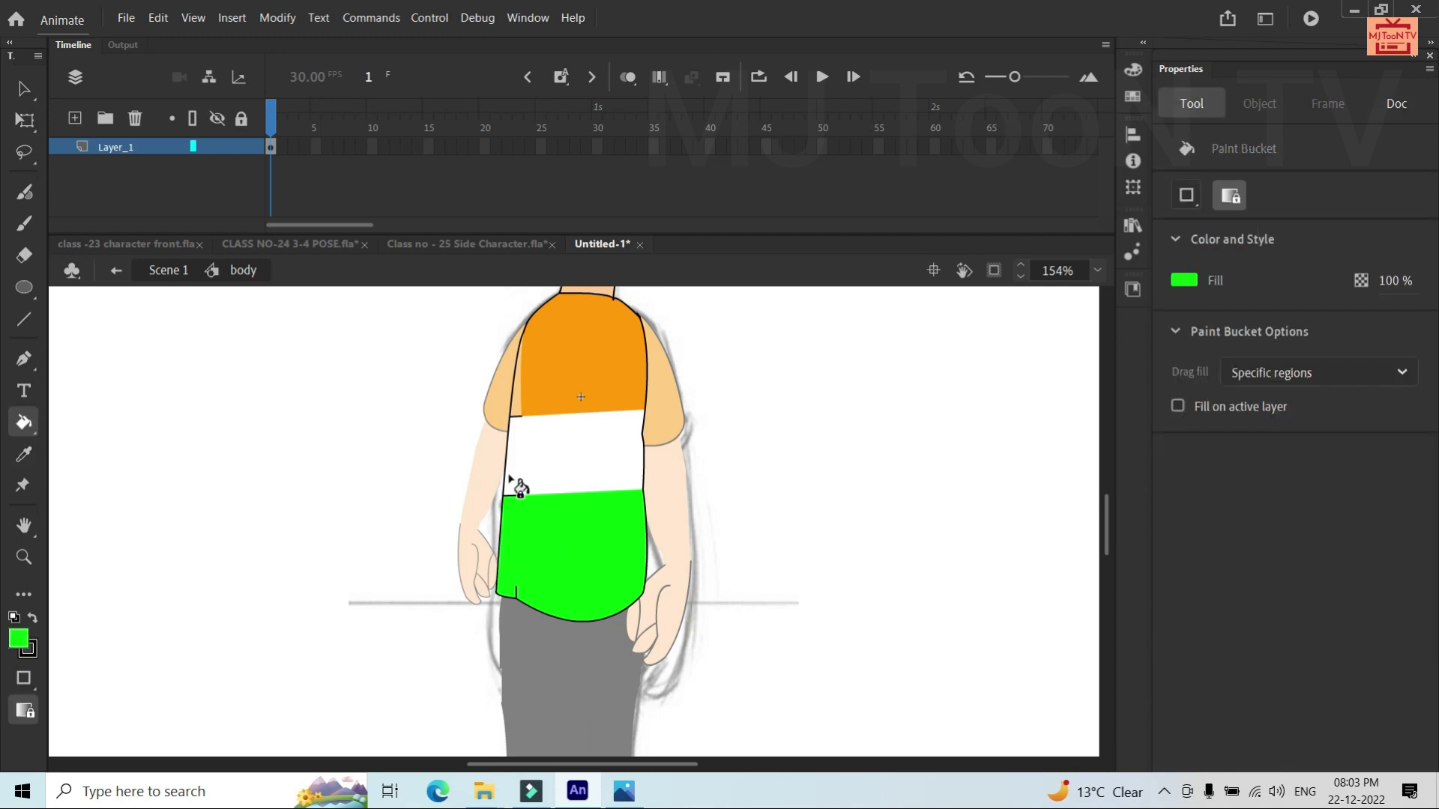
Sample the orange of the shirt's upper band and fill the remaining gap at the back shoulder with it
{"action": "key", "text": "v"}
{"action": "key", "text": "i"}
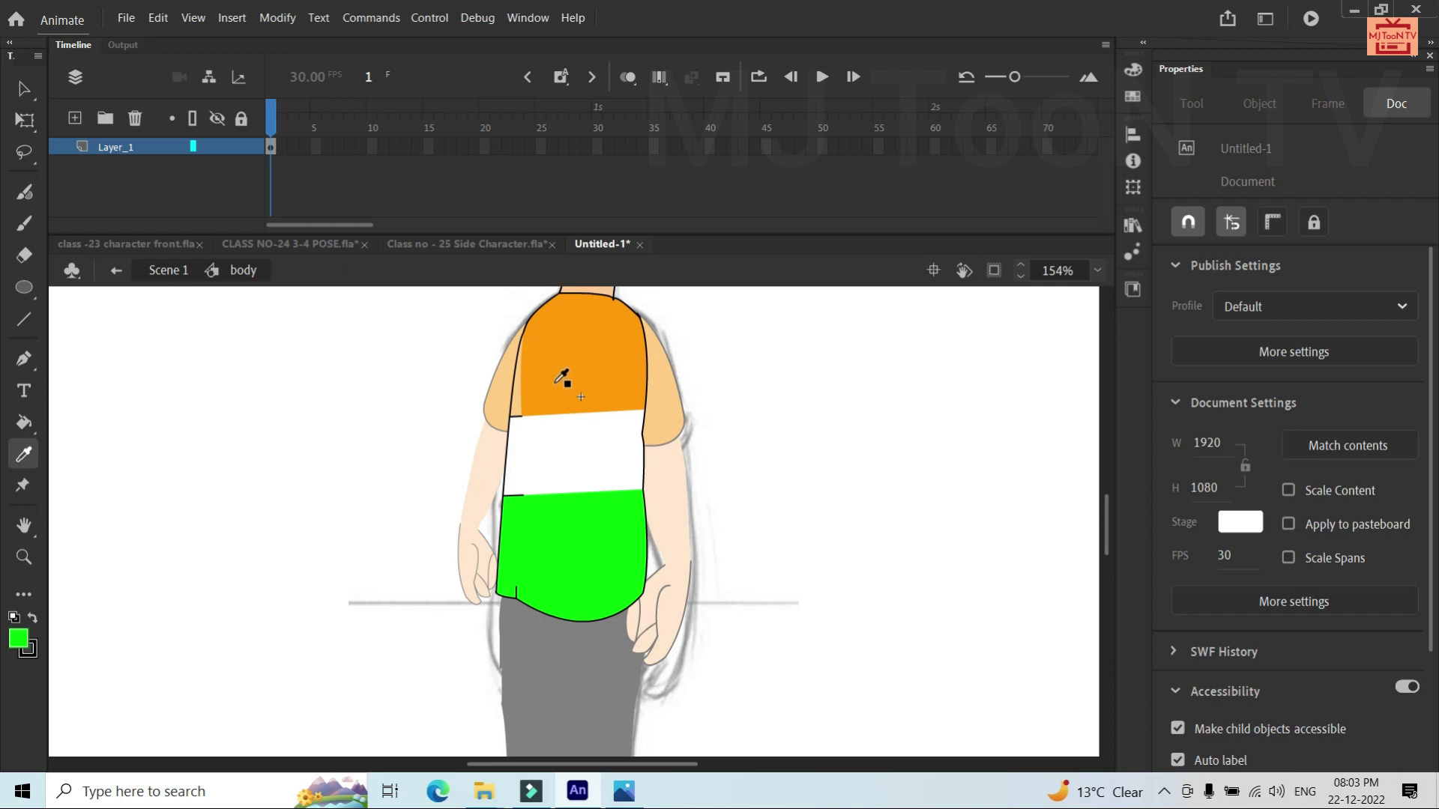
{"action": "left_click", "coordinate": [556, 370]}
{"action": "left_click", "coordinate": [518, 395]}
{"action": "scroll", "coordinate": [532, 450], "scroll_direction": "down", "scroll_amount": 3}
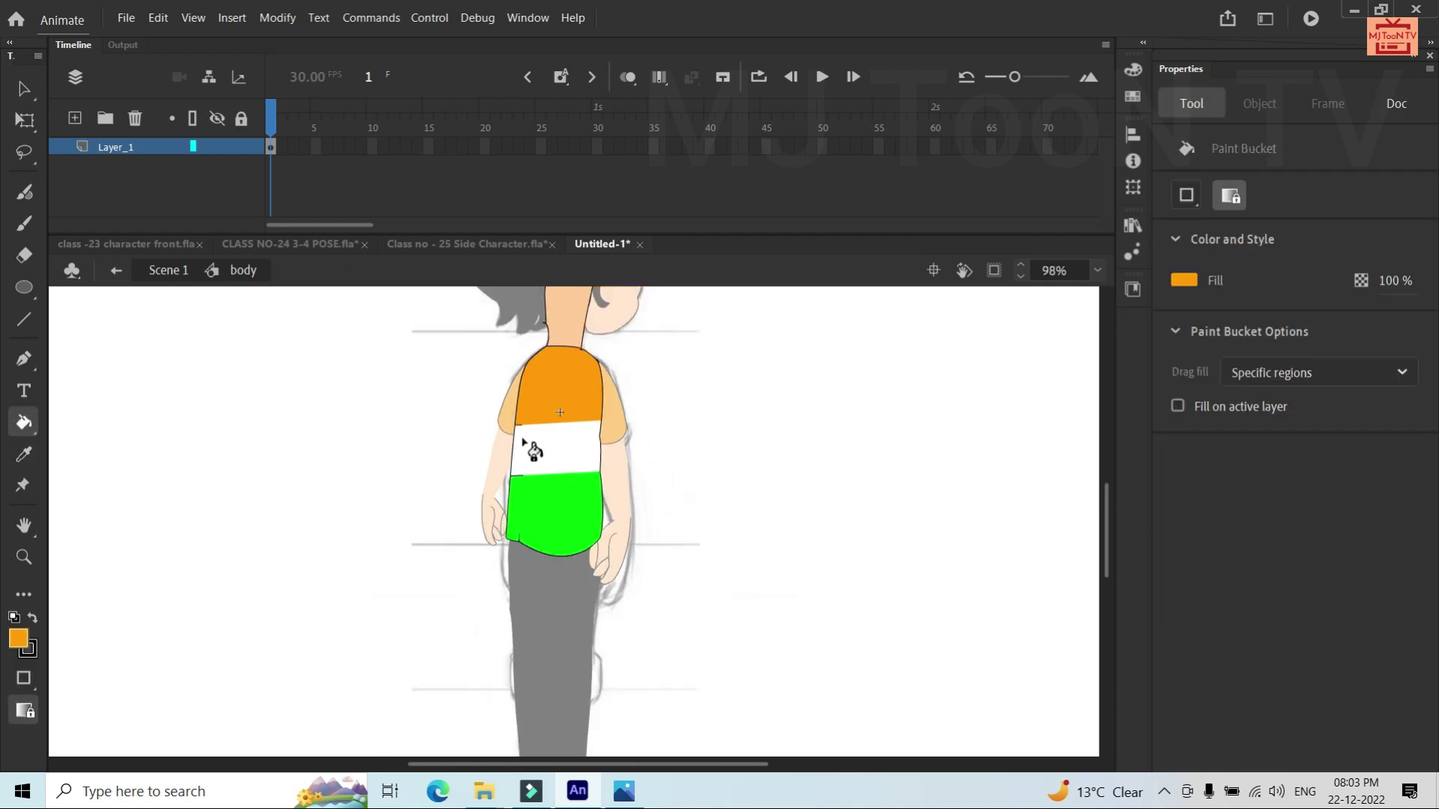
Delete the short leftover black strokes at the back of the shirt's band boundaries and hem
{"action": "key", "text": "v"}
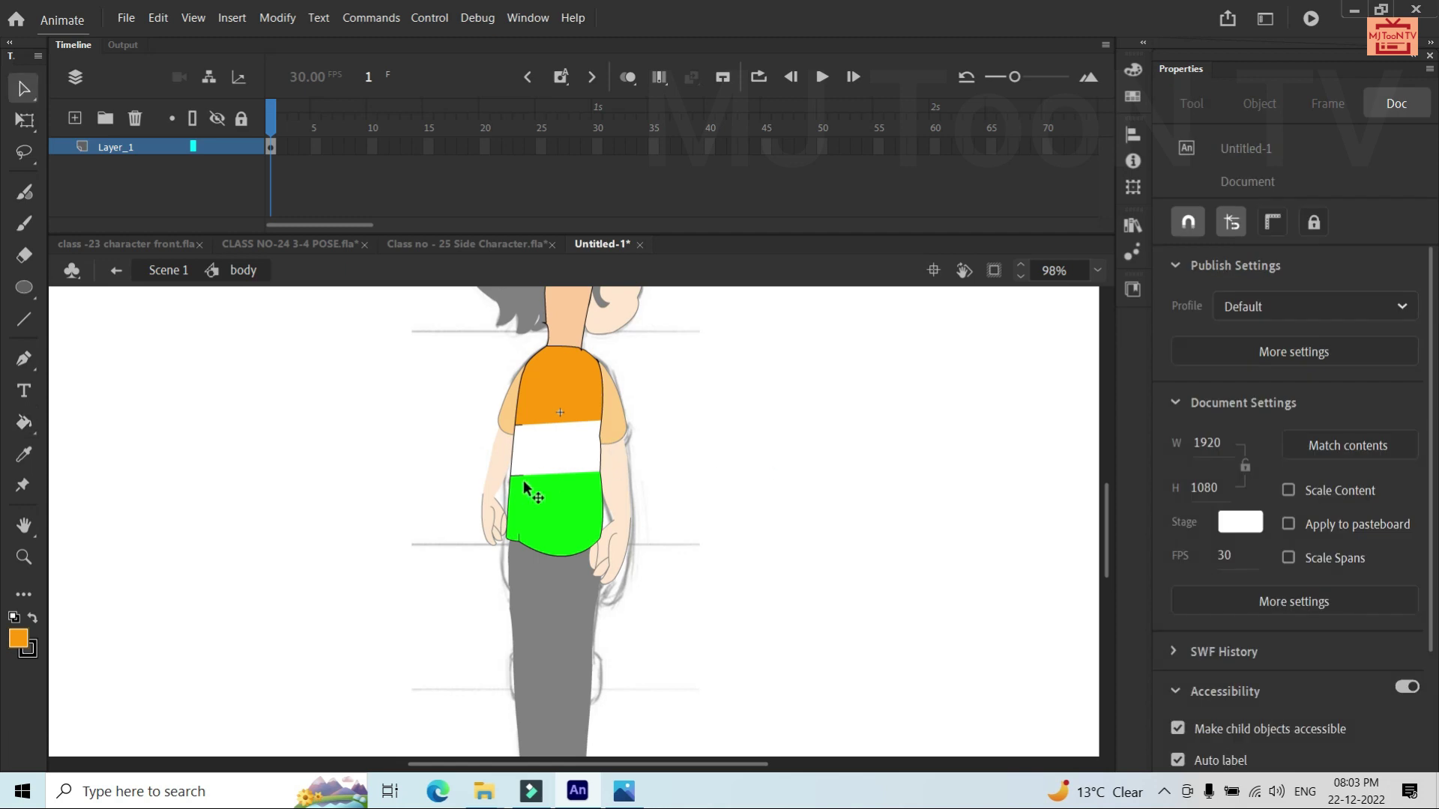
{"action": "left_click", "coordinate": [519, 474]}
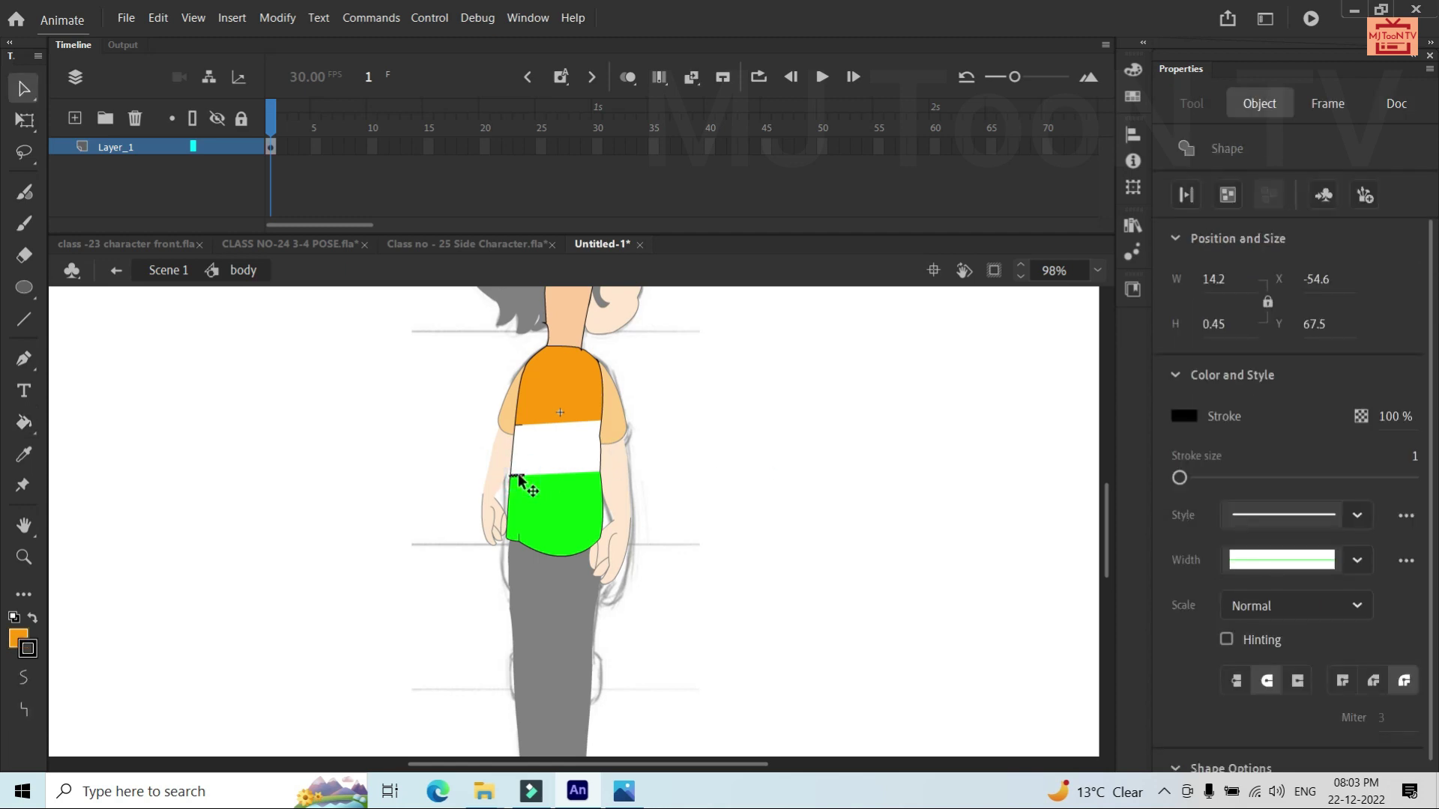
{"action": "key", "text": "Escape"}
{"action": "left_click", "coordinate": [517, 534]}
{"action": "key", "text": "Escape"}
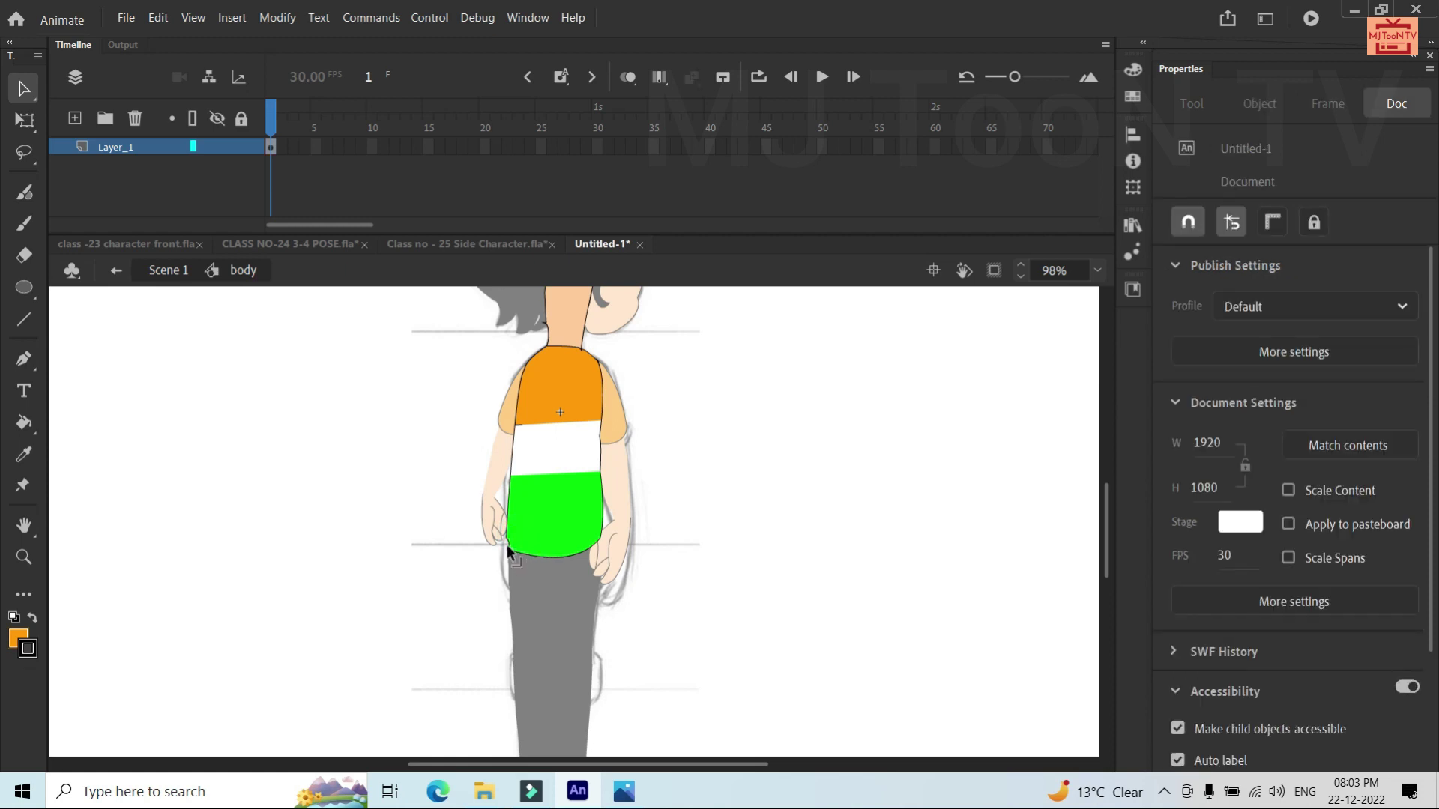
Reshape the shirt's back hem corner, hem curve and orange-white boundary, and return to the main scene
{"action": "left_click_drag", "start_coordinate": [507, 539], "coordinate": [505, 546]}
{"action": "left_click_drag", "start_coordinate": [568, 553], "coordinate": [558, 555]}
{"action": "left_click_drag", "start_coordinate": [520, 424], "coordinate": [520, 428]}
{"action": "double_click", "coordinate": [818, 464]}
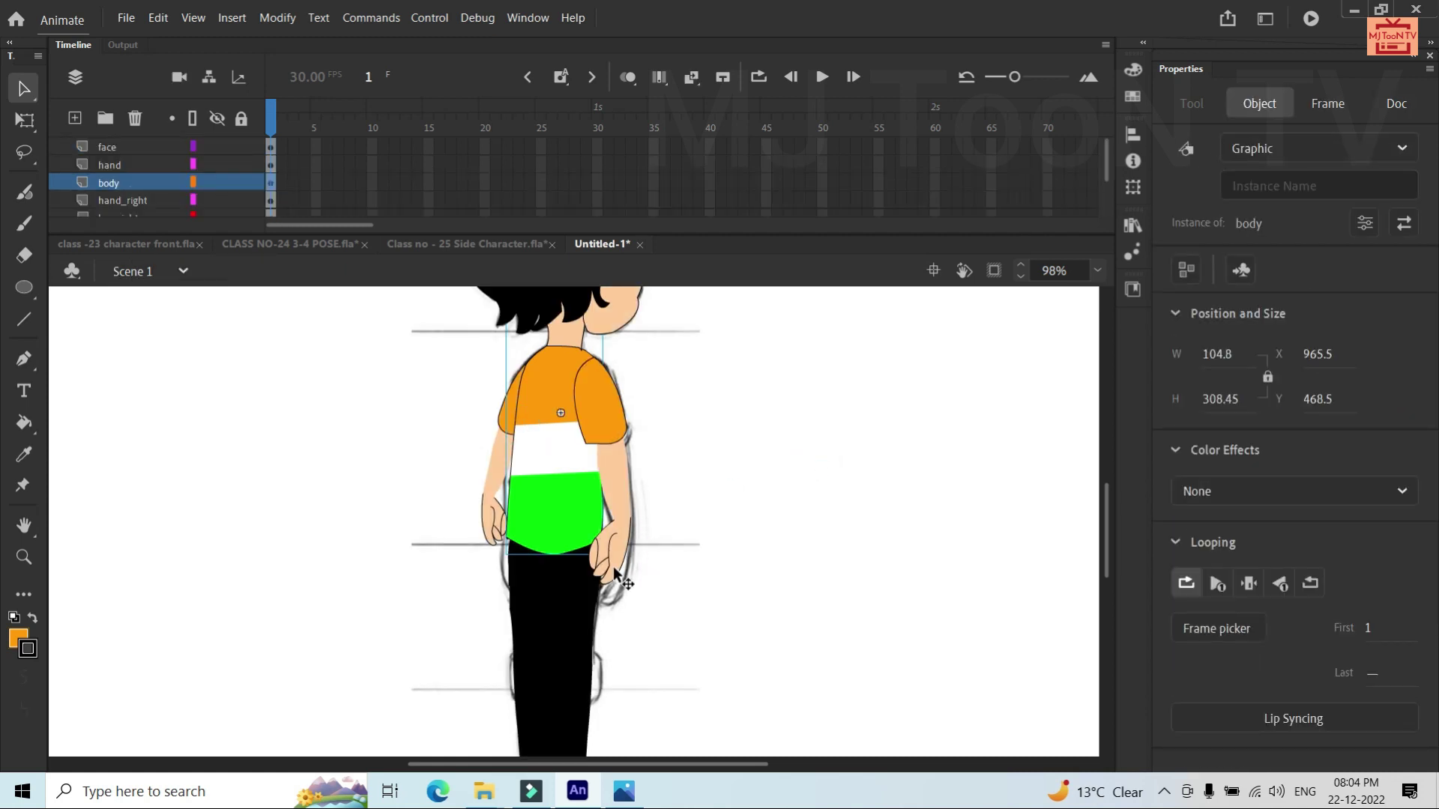
{"action": "scroll", "coordinate": [614, 573], "scroll_direction": "down", "scroll_amount": 1, "text": "ctrl"}
{"action": "left_click", "coordinate": [711, 547]}
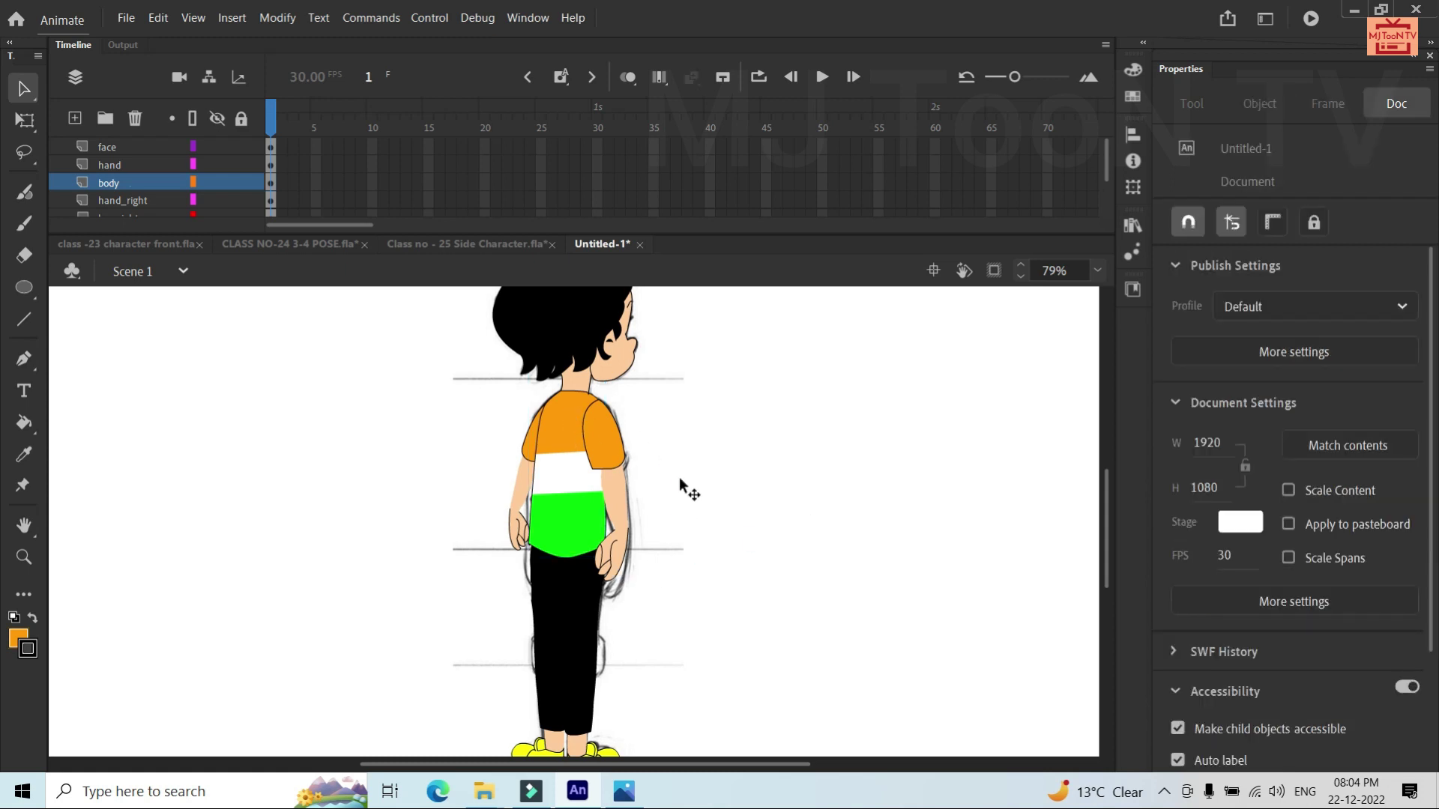
Lock and hide every layer except the sample layer holding the reference sketch
{"action": "left_click", "coordinate": [1104, 511]}
{"action": "mouse_move", "coordinate": [1105, 510]}
{"action": "left_mouse_down"}
{"action": "mouse_move", "coordinate": [1106, 493]}
{"action": "mouse_move", "coordinate": [1106, 510]}
{"action": "left_mouse_up"}
{"action": "scroll", "coordinate": [761, 514], "scroll_direction": "down", "scroll_amount": 3, "text": "ctrl"}
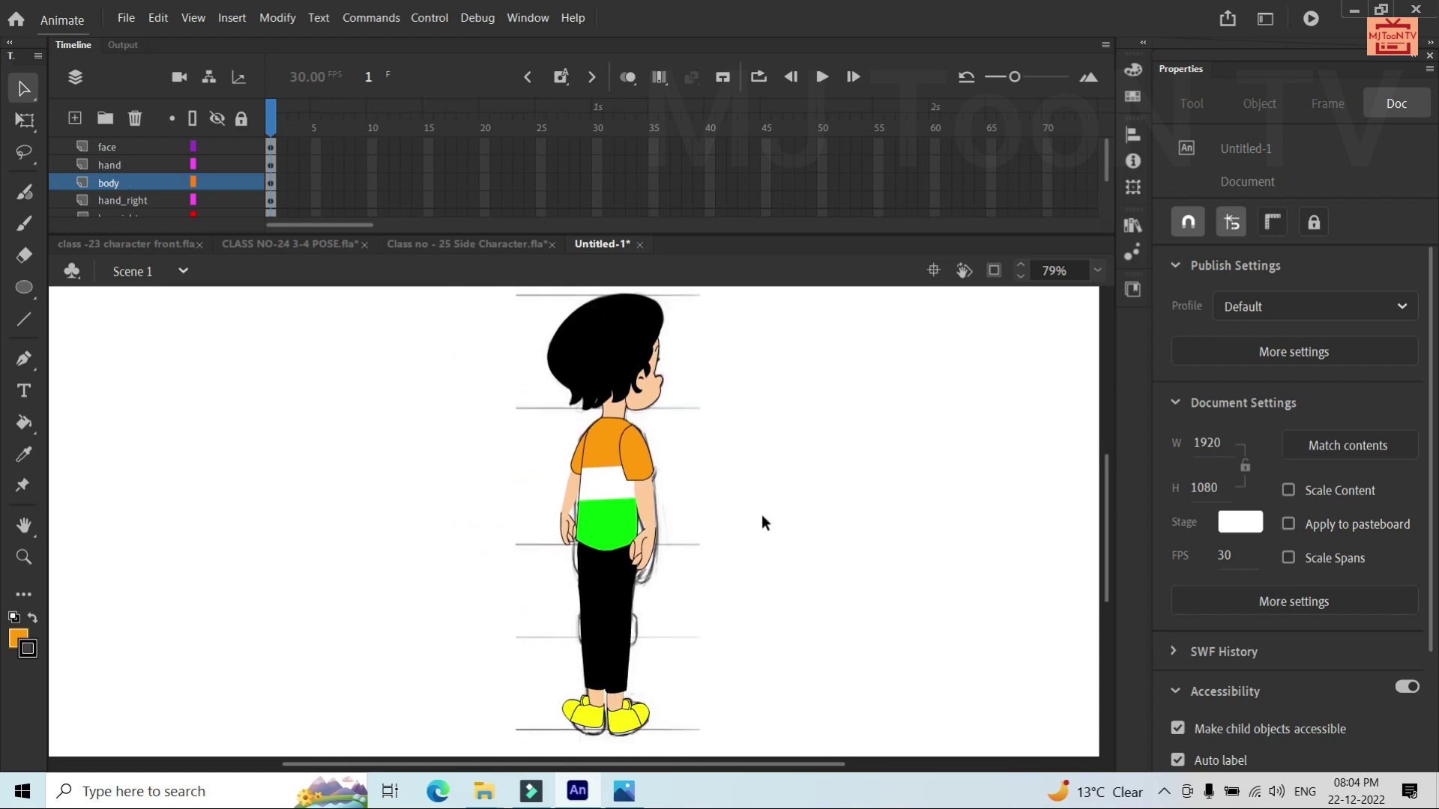
{"action": "left_click", "coordinate": [238, 121]}
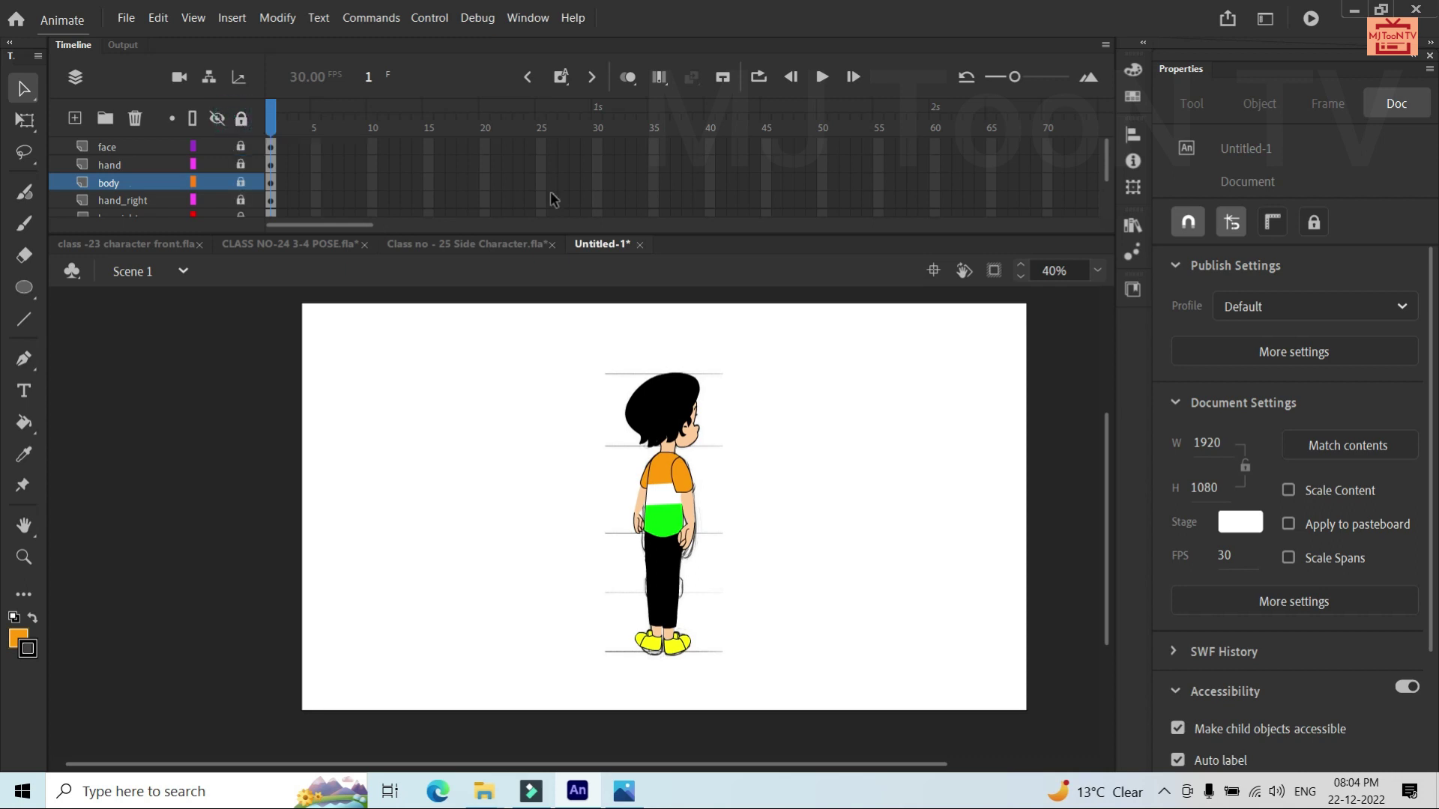
{"action": "left_click_drag", "start_coordinate": [1107, 147], "coordinate": [1106, 181]}
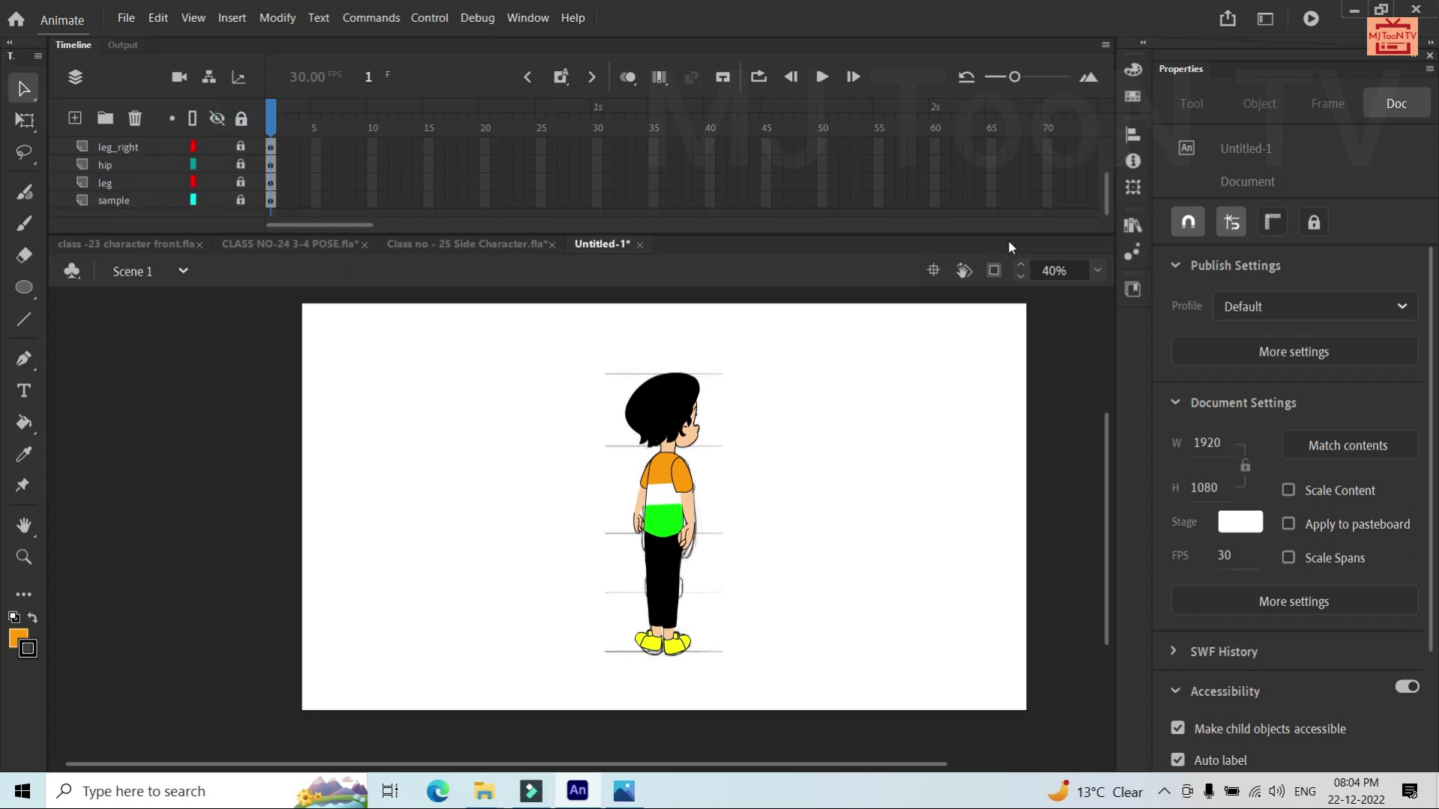
{"action": "left_click", "coordinate": [242, 199]}
{"action": "left_click", "coordinate": [217, 118]}
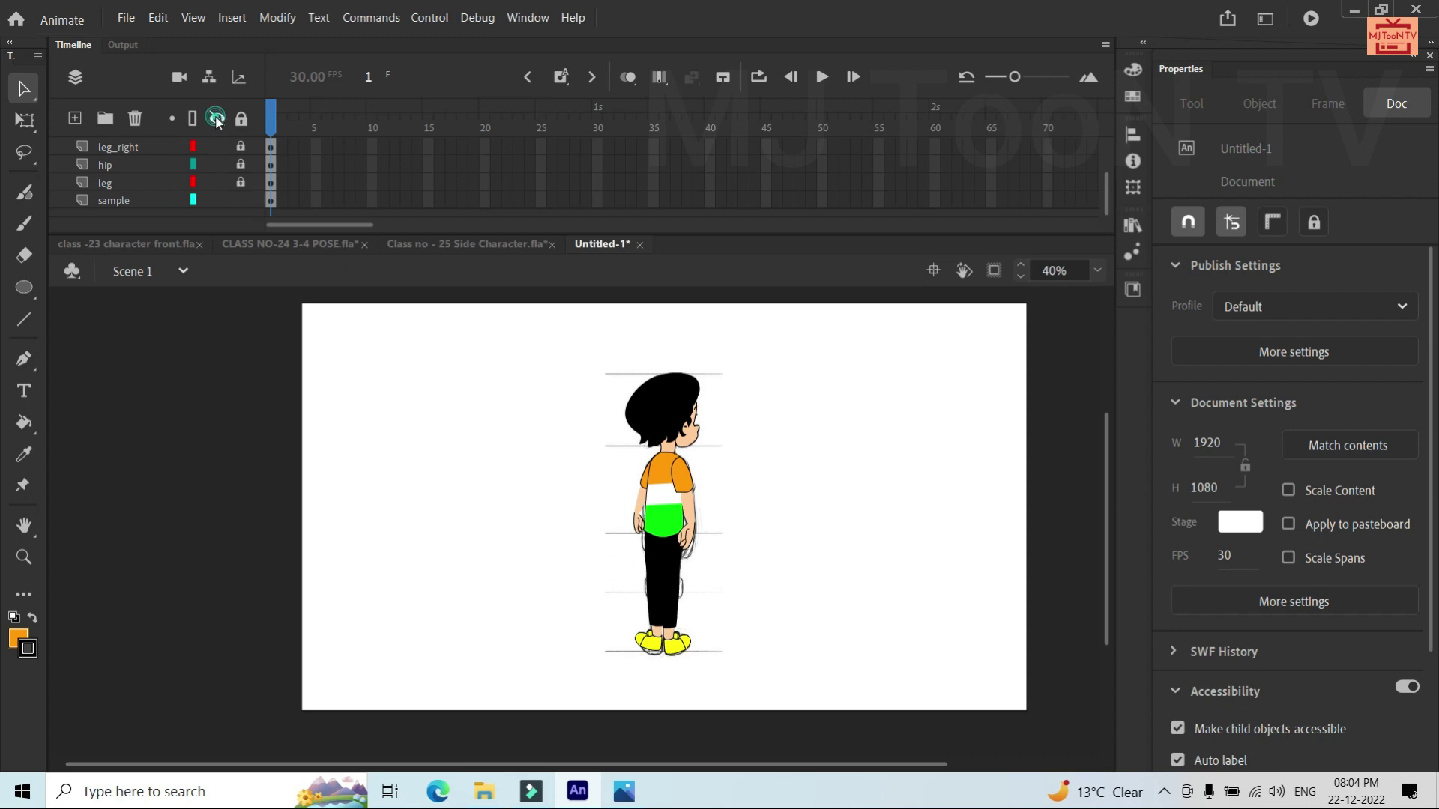
{"action": "left_click", "coordinate": [218, 199]}
Move the reference sketch out from behind the character to X about 370, and show and unlock all layers
{"action": "left_click_drag", "start_coordinate": [649, 448], "coordinate": [484, 447]}
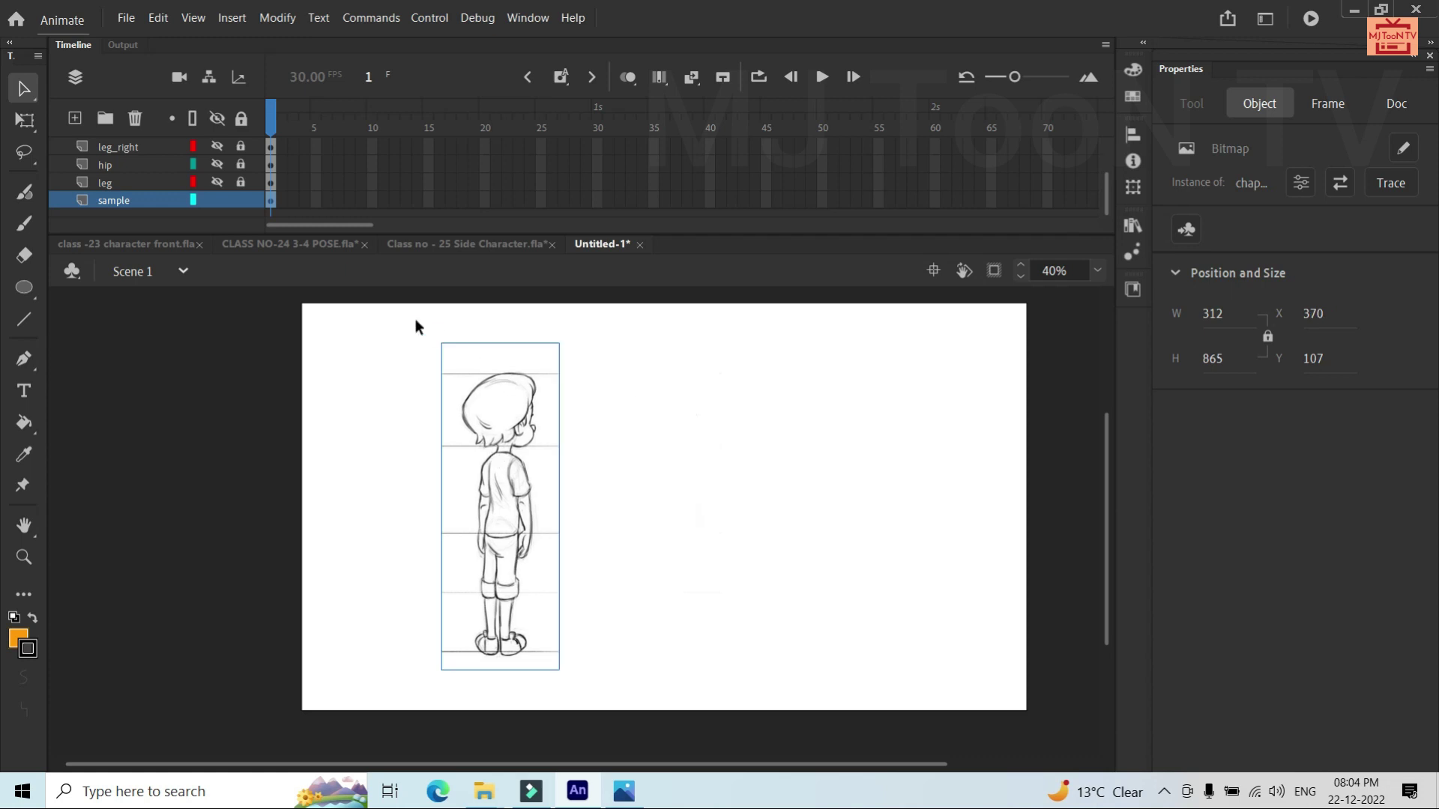
{"action": "left_click", "coordinate": [216, 118]}
{"action": "left_click", "coordinate": [239, 118]}
{"action": "left_click", "coordinate": [217, 119]}
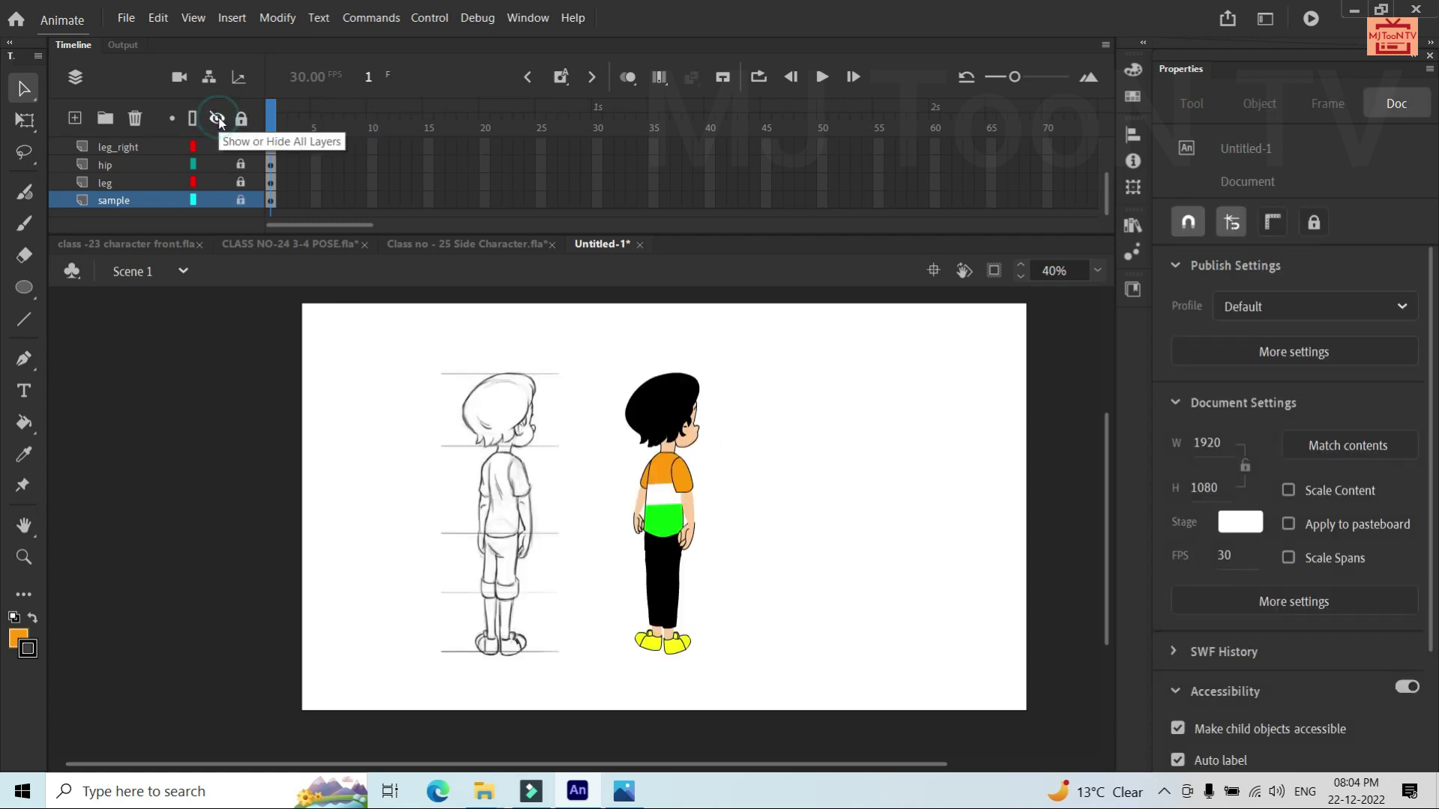
{"action": "left_click", "coordinate": [241, 118]}
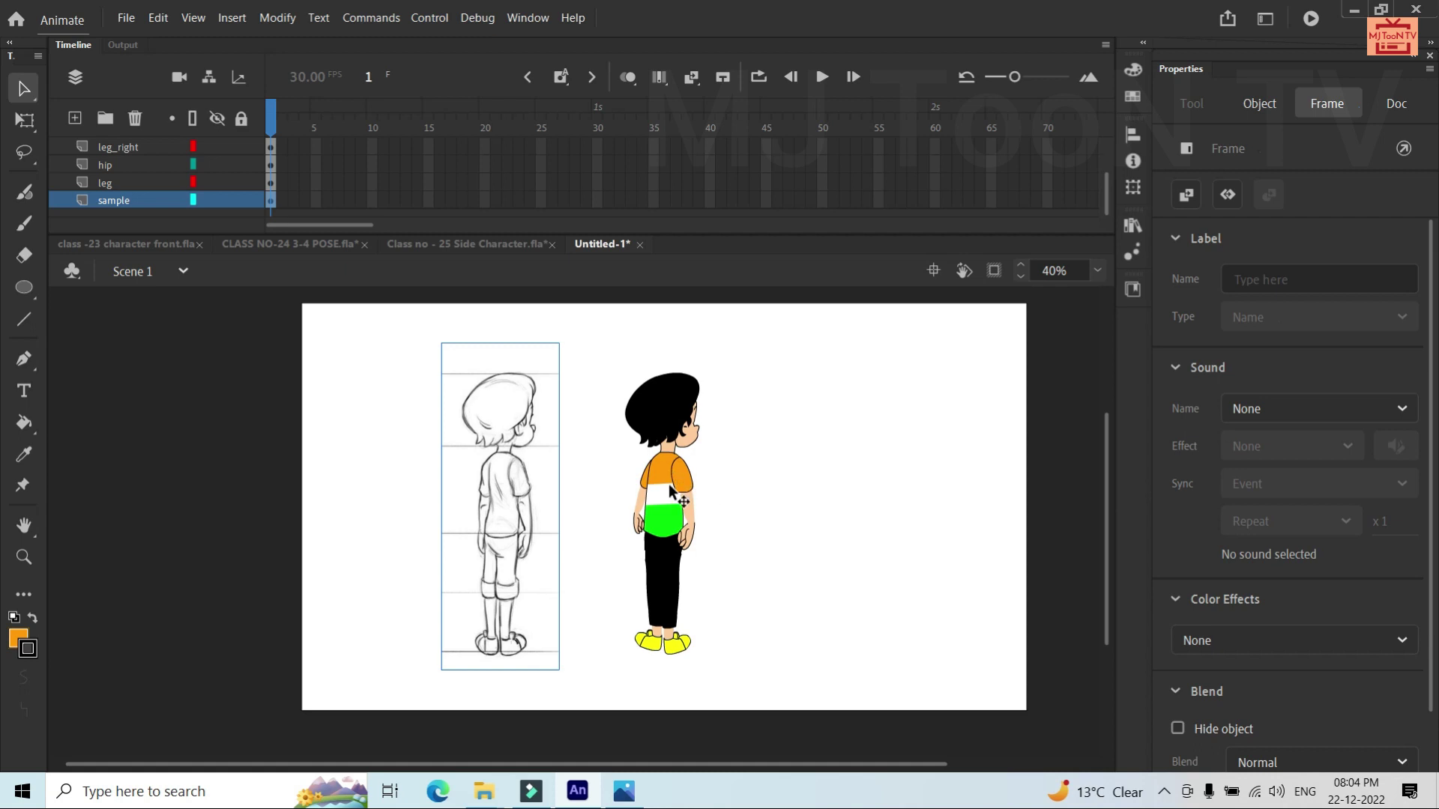
Distribute the arm symbols of the hand layer to separate layers
{"action": "scroll", "coordinate": [718, 483], "scroll_direction": "up", "scroll_amount": 3}
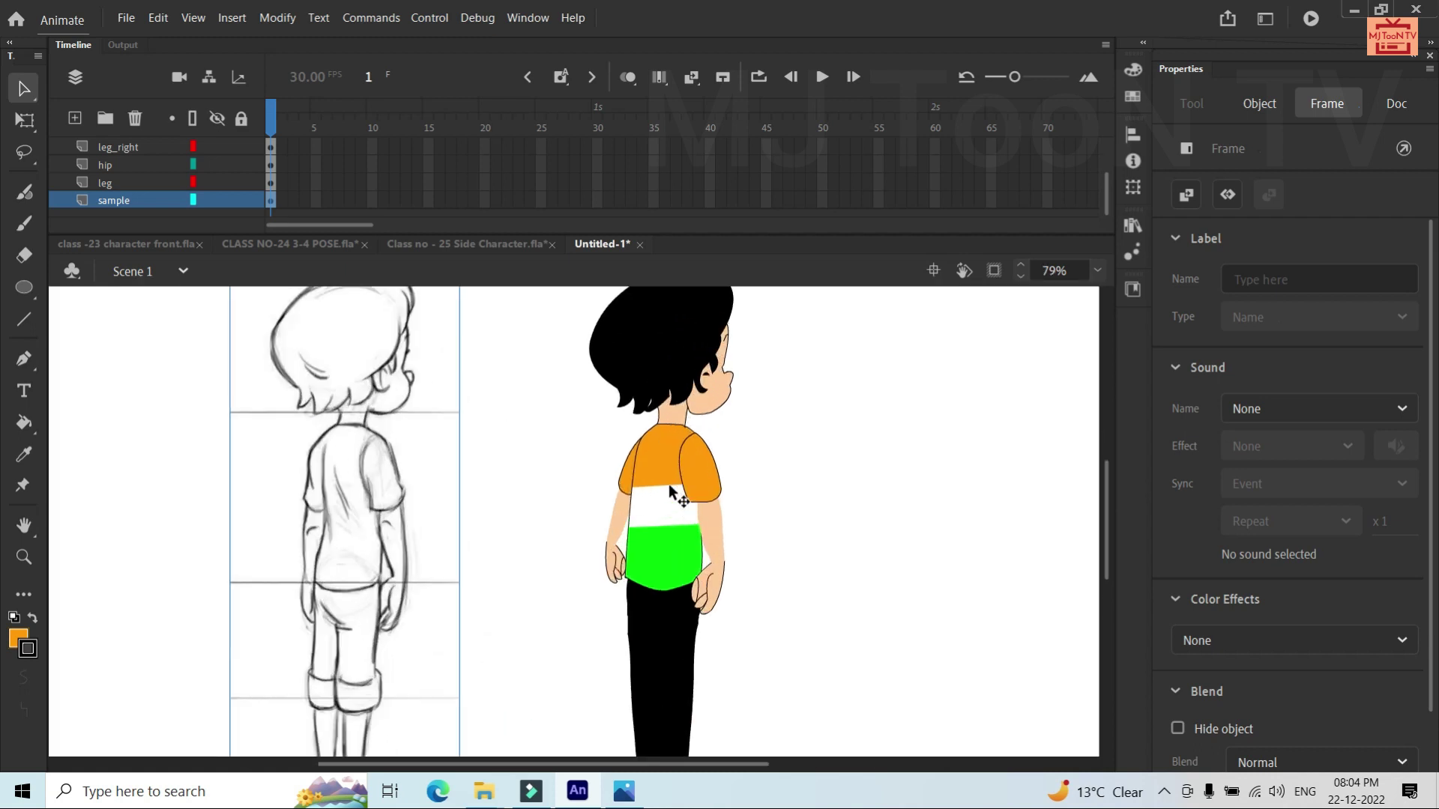
{"action": "left_click", "coordinate": [701, 592]}
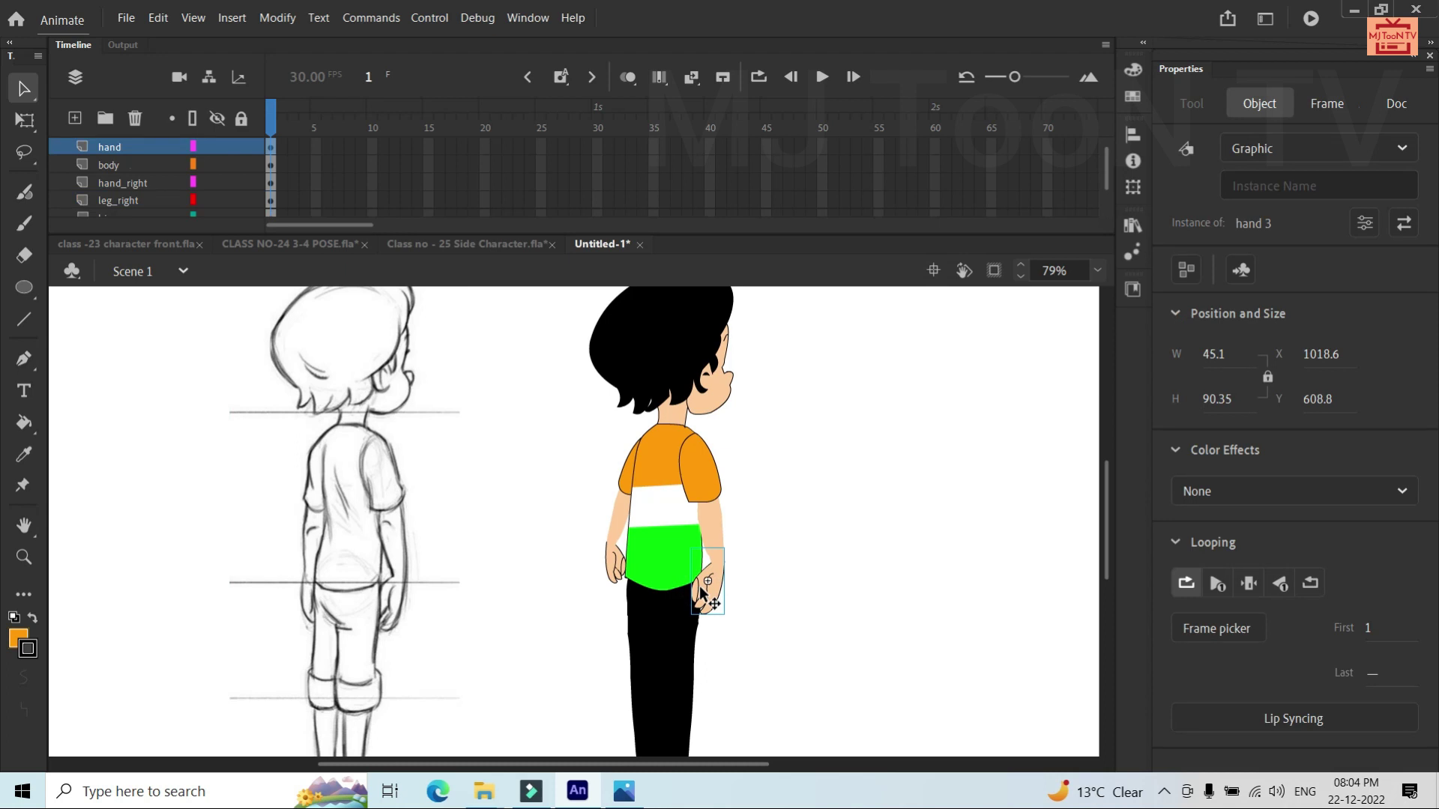
{"action": "left_click", "coordinate": [119, 150]}
{"action": "right_click", "coordinate": [120, 150]}
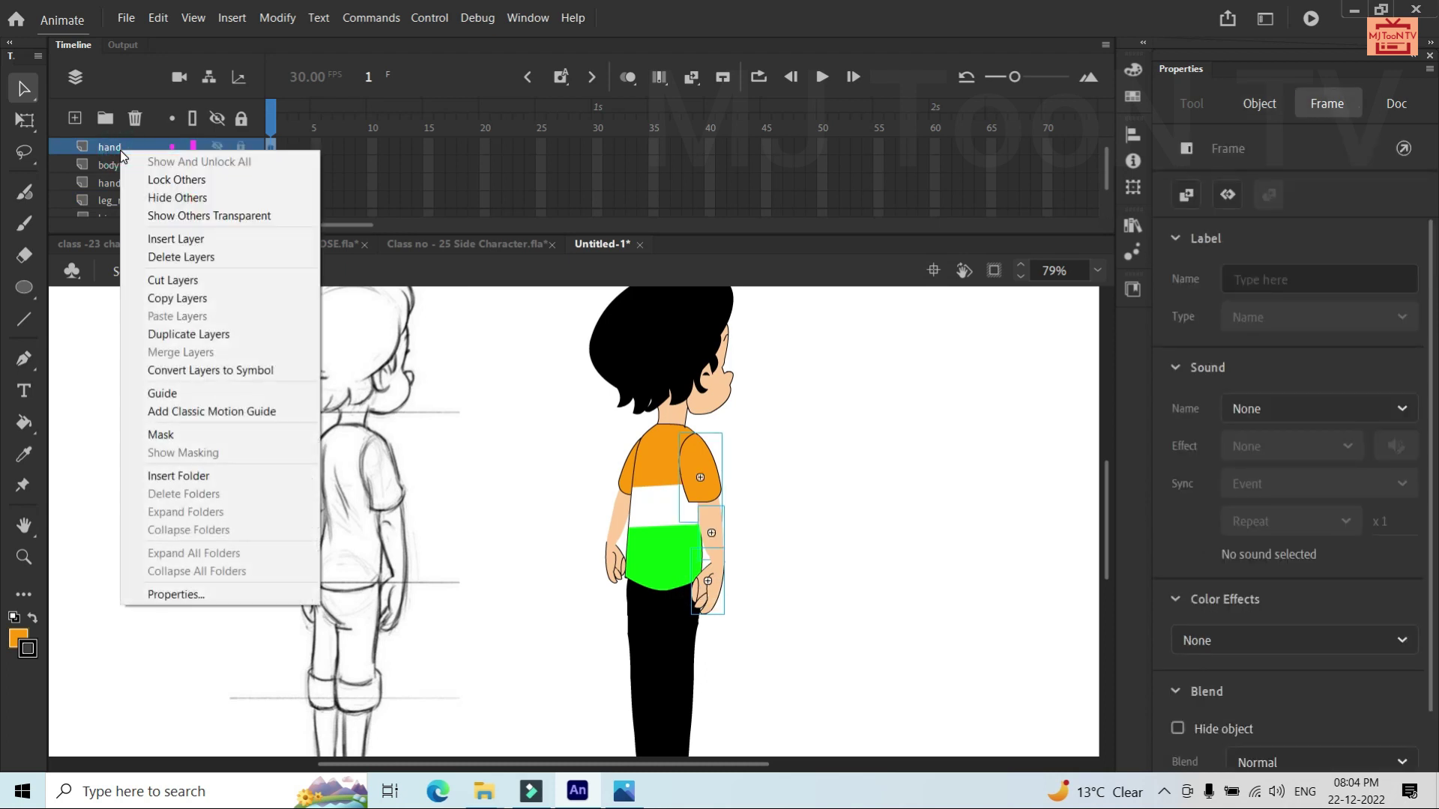
{"action": "right_click", "coordinate": [697, 507]}
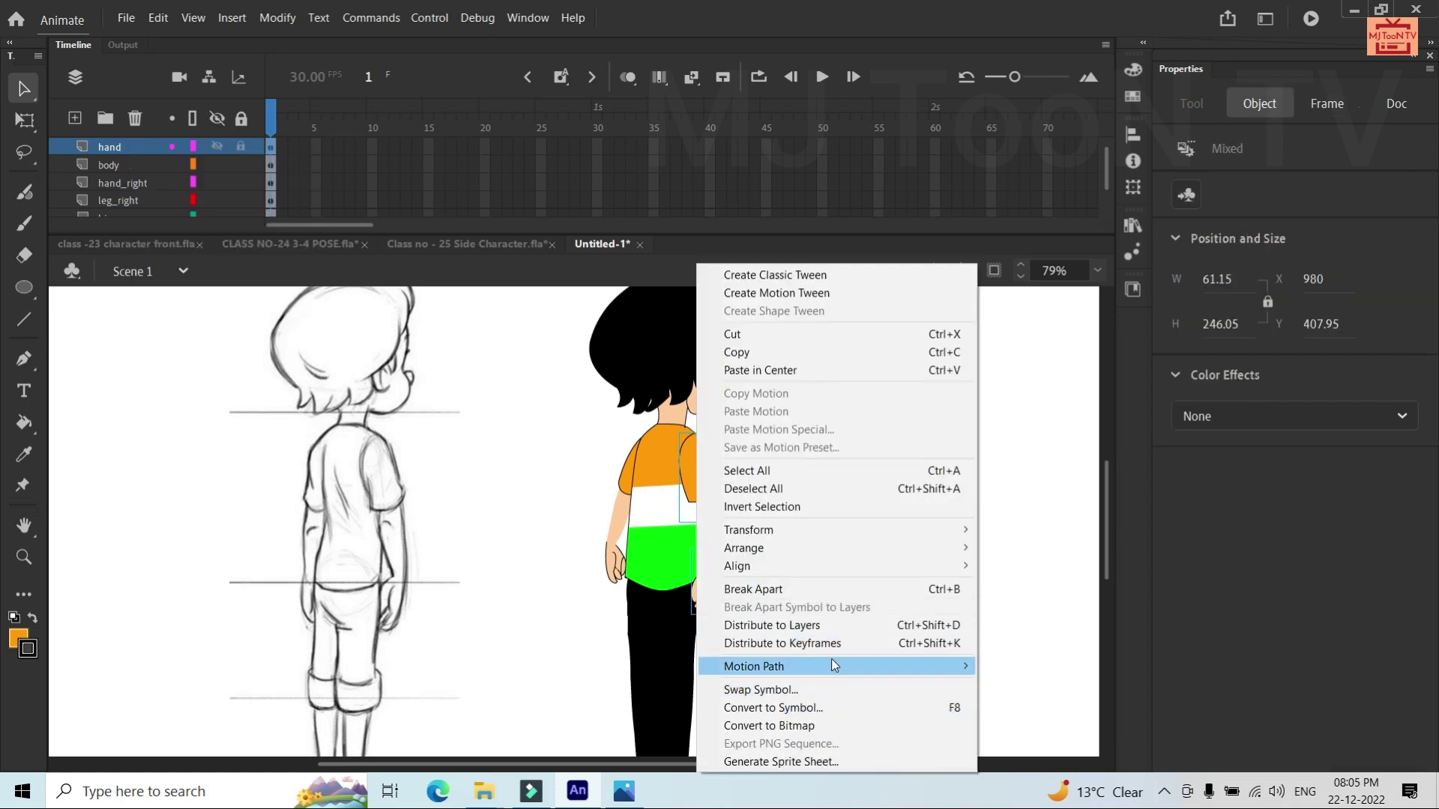
{"action": "left_click", "coordinate": [817, 626]}
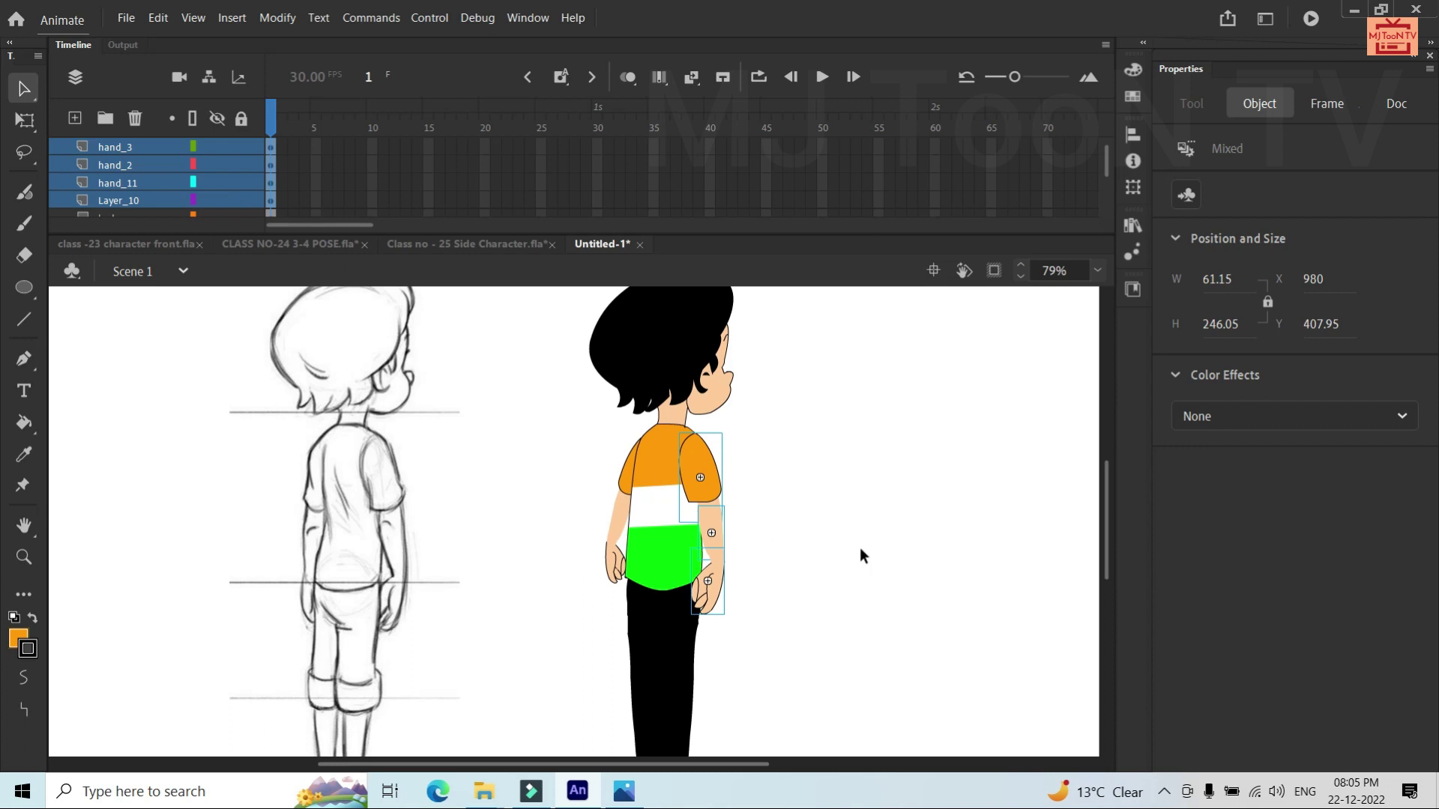
{"action": "left_click", "coordinate": [878, 555]}
Delete the leftover layer Layer_10 below the distributed arm layers
{"action": "left_click", "coordinate": [1103, 496]}
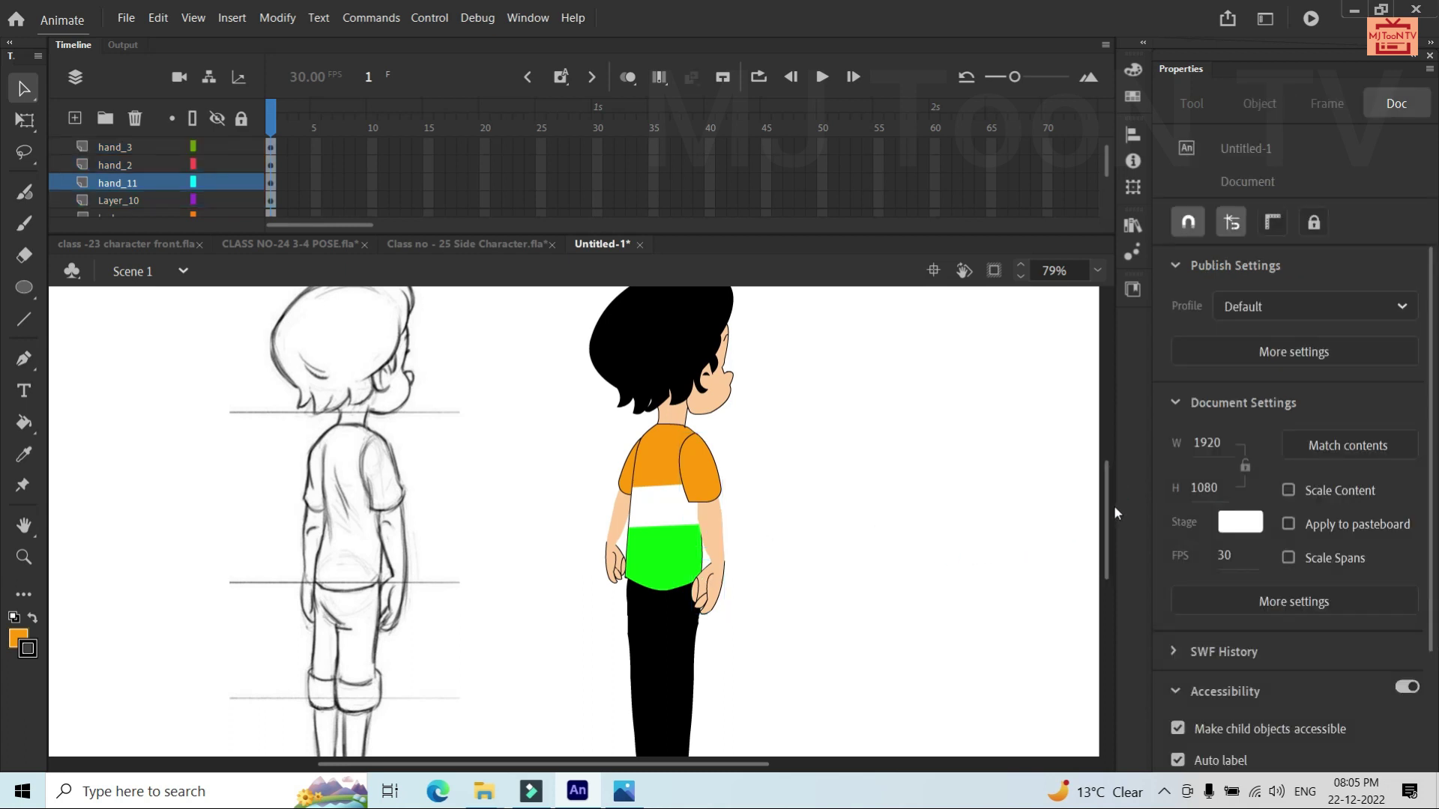
{"action": "scroll", "coordinate": [564, 339], "scroll_direction": "up", "scroll_amount": 1}
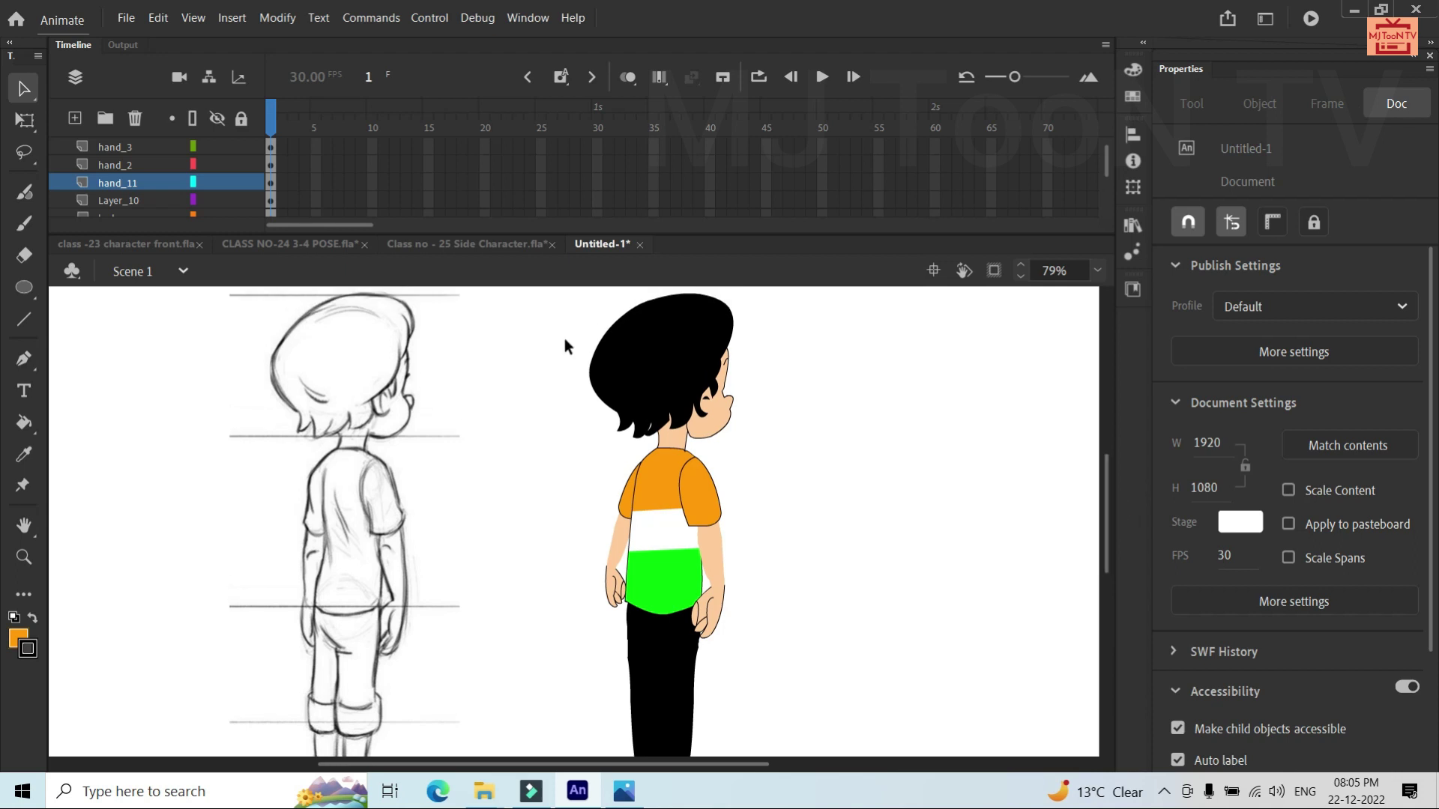
{"action": "left_click", "coordinate": [107, 202]}
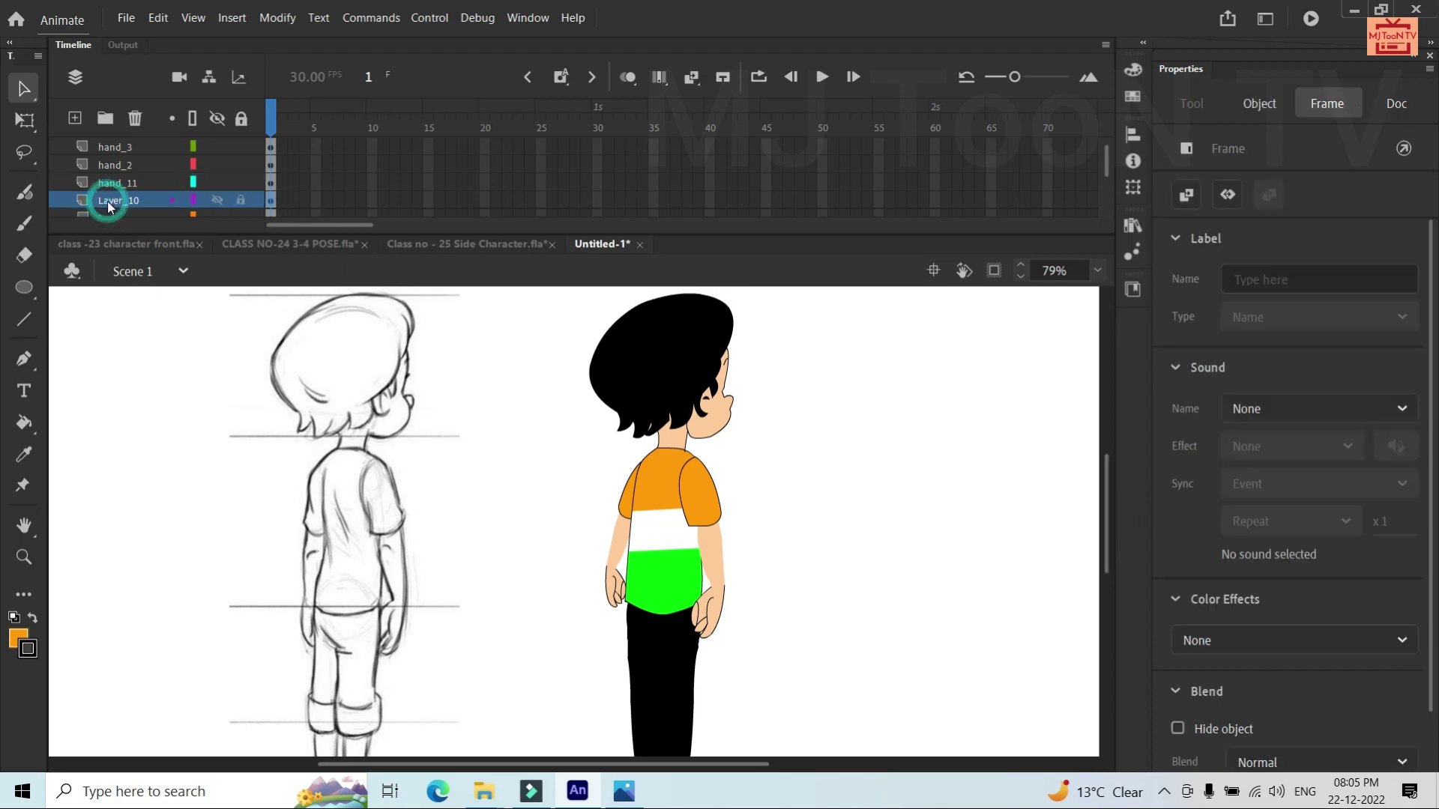
{"action": "left_click", "coordinate": [135, 118]}
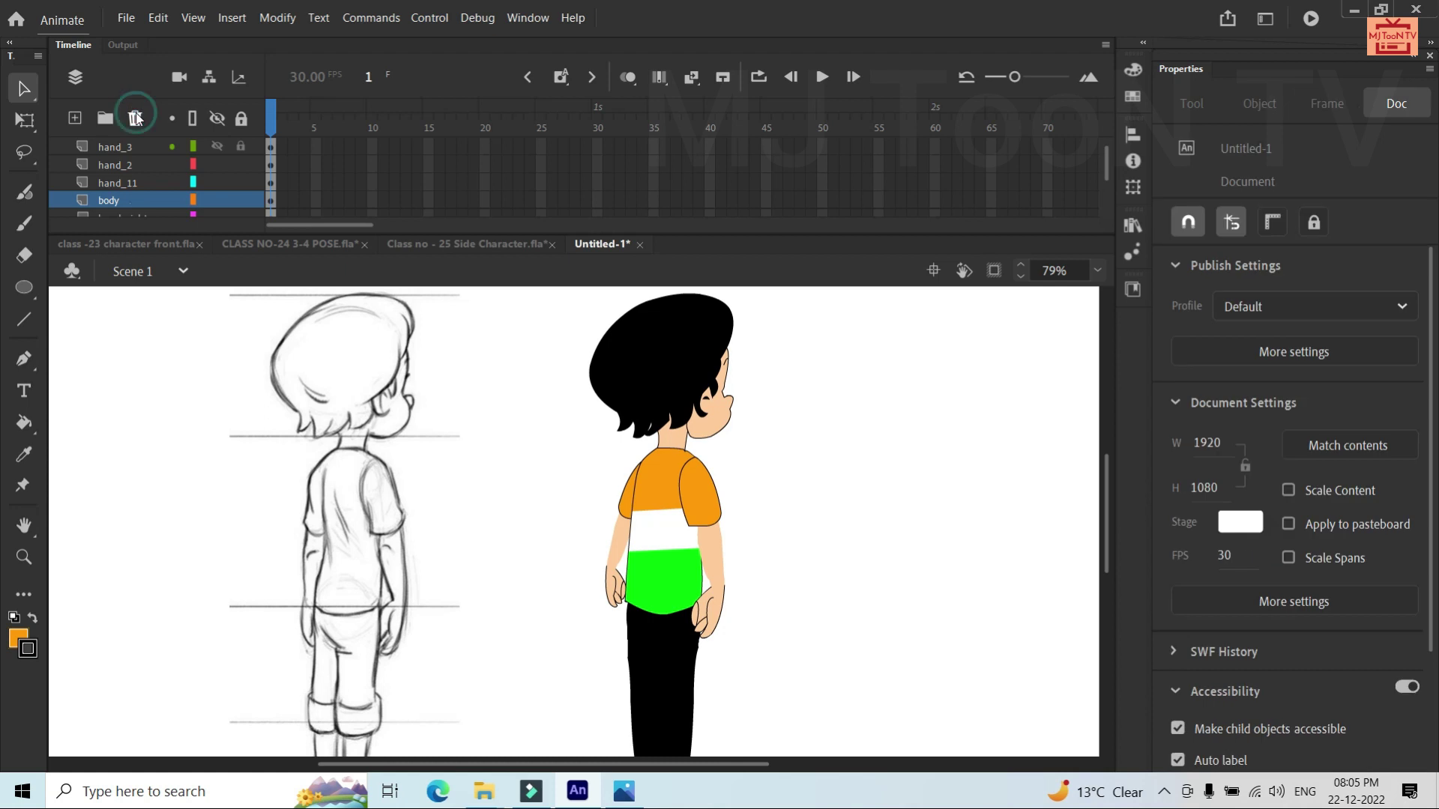
{"action": "left_click", "coordinate": [141, 174]}
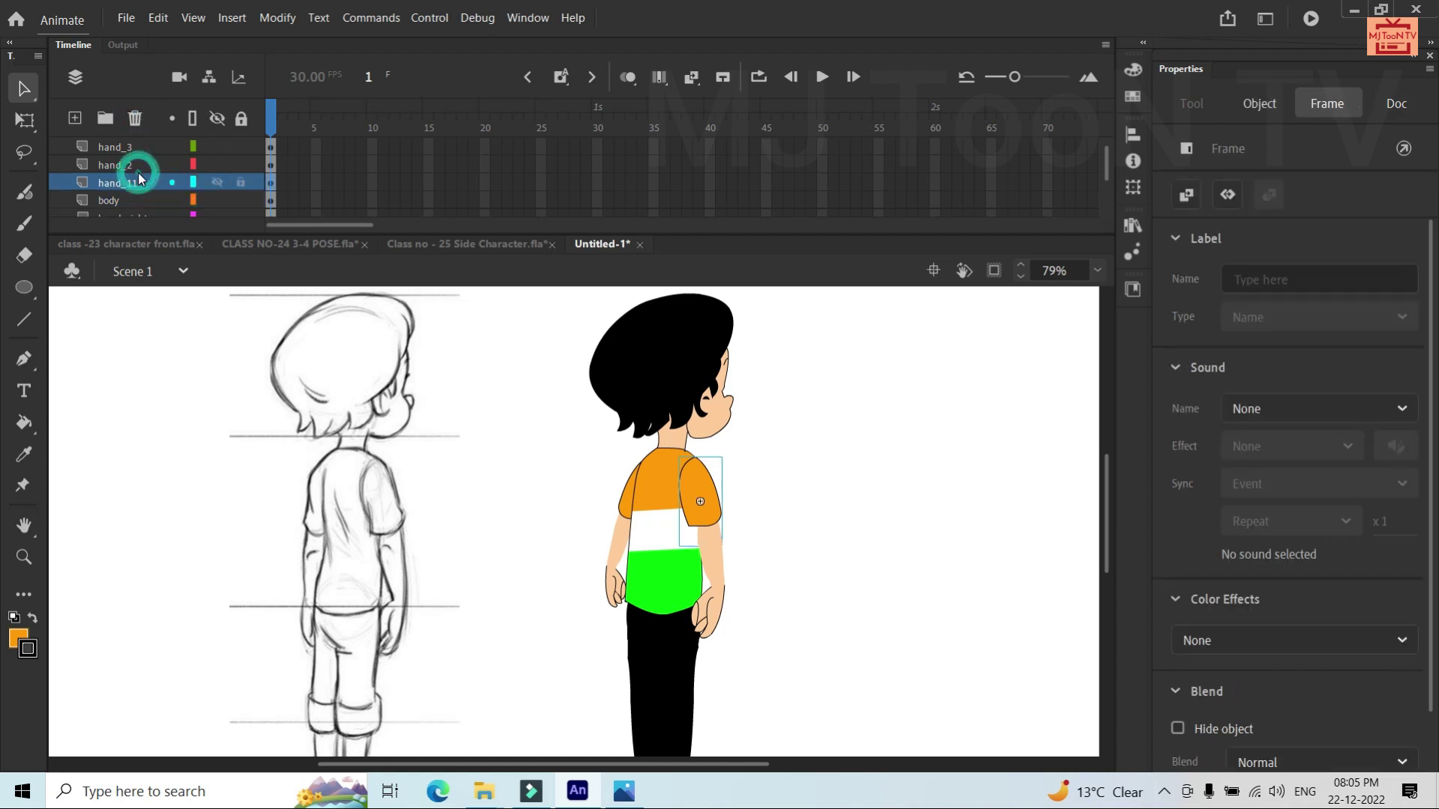
{"action": "left_click", "coordinate": [135, 118]}
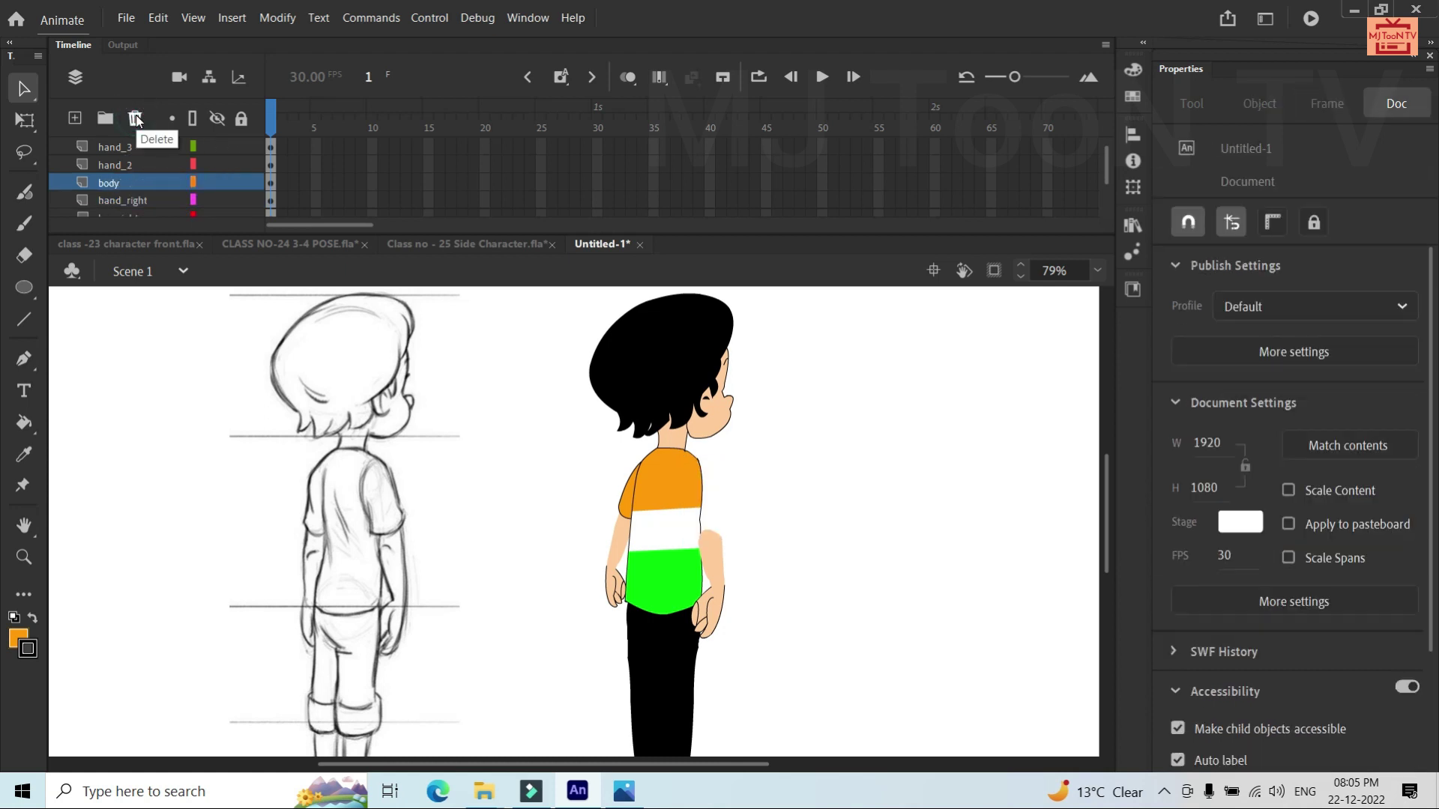
{"action": "key", "text": "ctrl+z"}
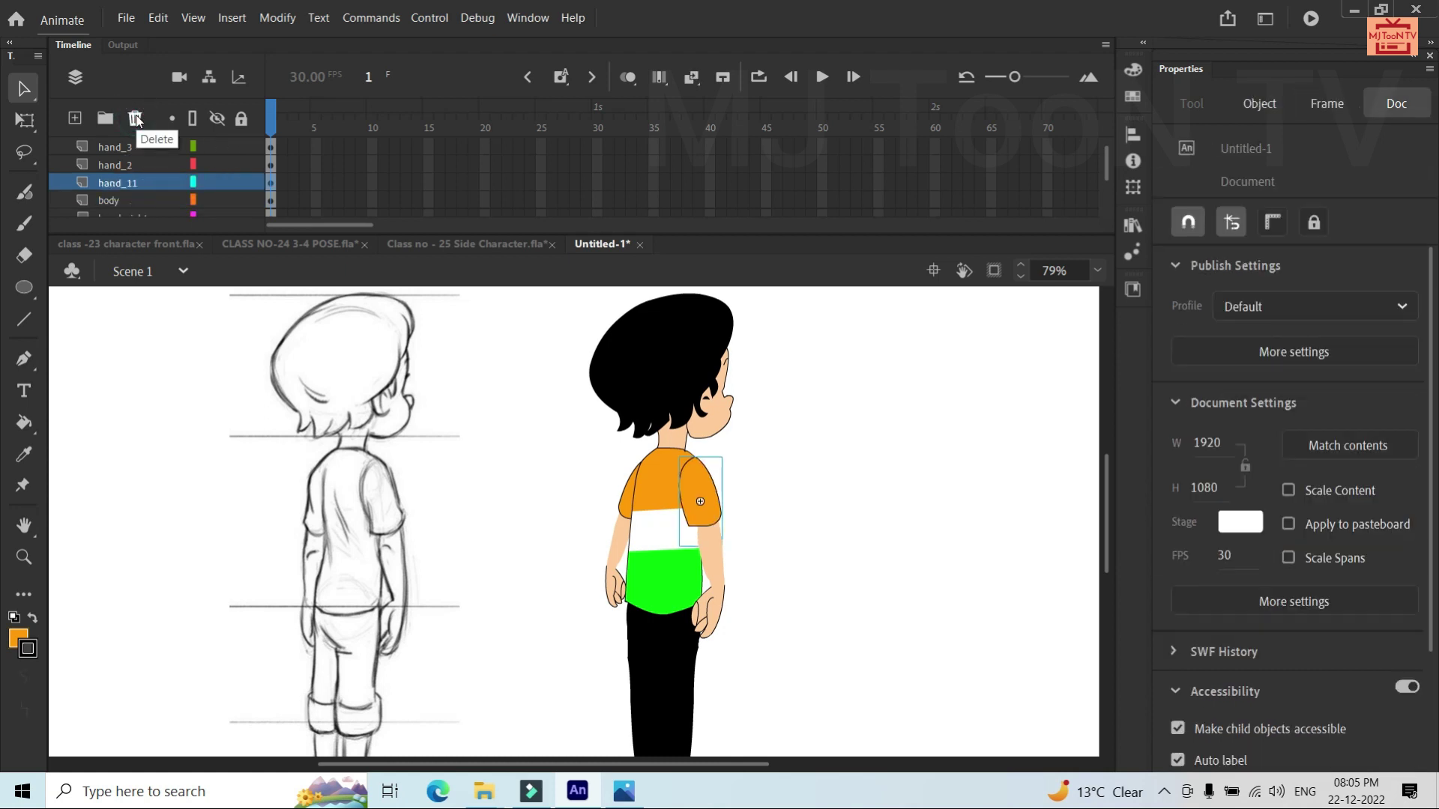
Move the hand_3 layer down the layer stack to directly below the leg layer
{"action": "left_click", "coordinate": [765, 609]}
{"action": "left_click", "coordinate": [719, 611]}
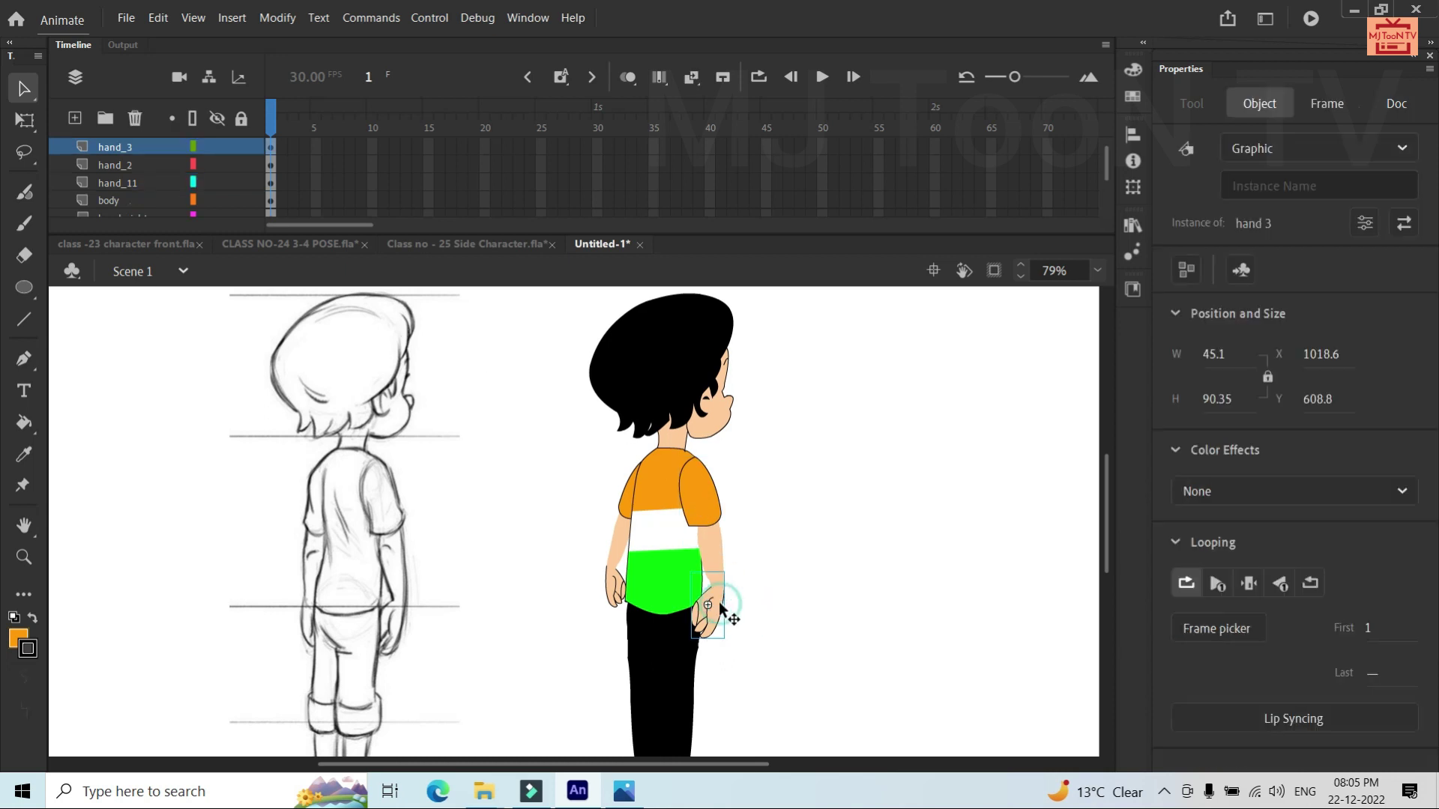
{"action": "left_click_drag", "start_coordinate": [130, 147], "coordinate": [142, 185]}
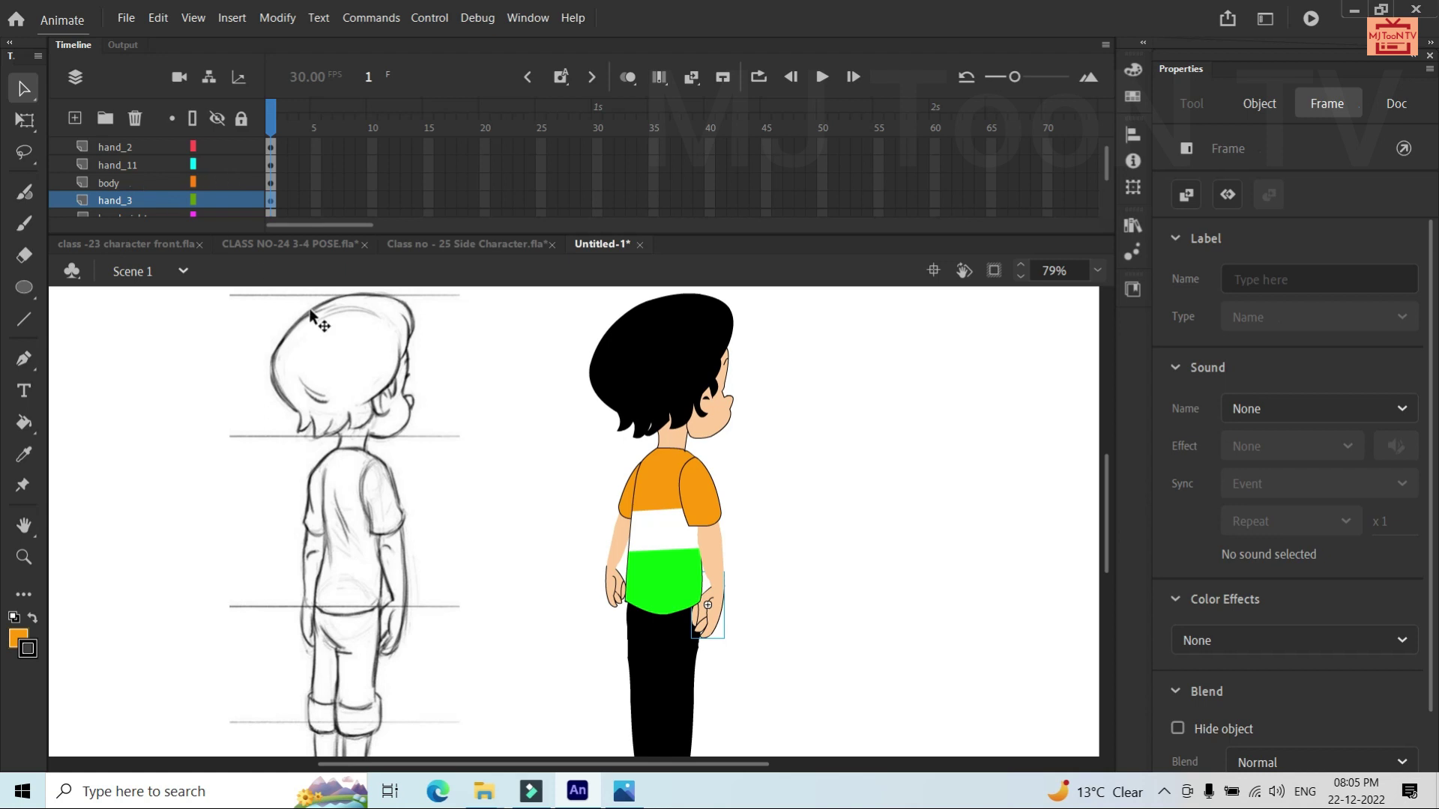
{"action": "mouse_move", "coordinate": [138, 201]}
{"action": "left_mouse_down"}
{"action": "mouse_move", "coordinate": [138, 230]}
{"action": "mouse_move", "coordinate": [128, 196]}
{"action": "left_mouse_up"}
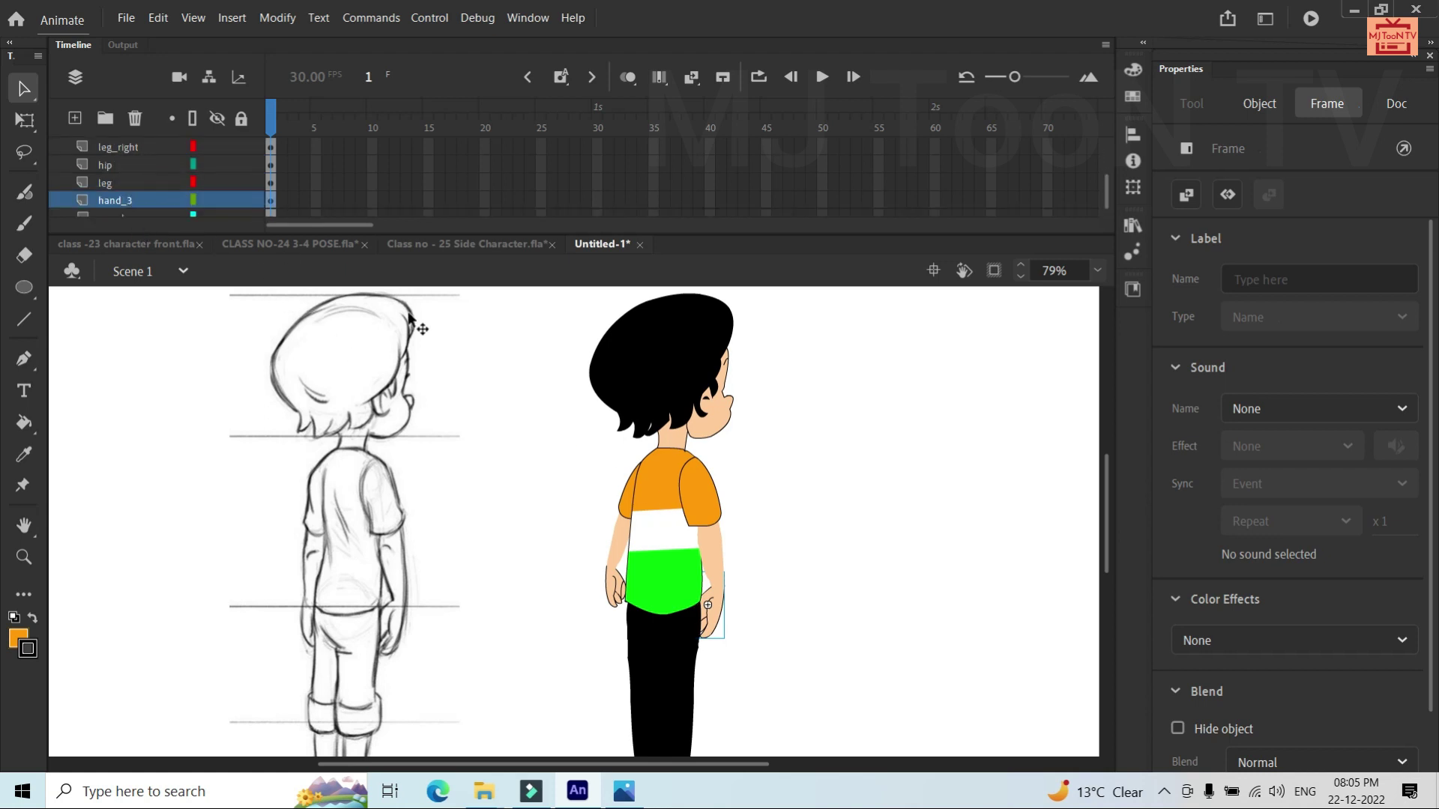
Deselect the artwork and save the document as "class No- 26 Bake" in Animate Document (*.fla) format in the Animate class folder
{"action": "left_click", "coordinate": [854, 572]}
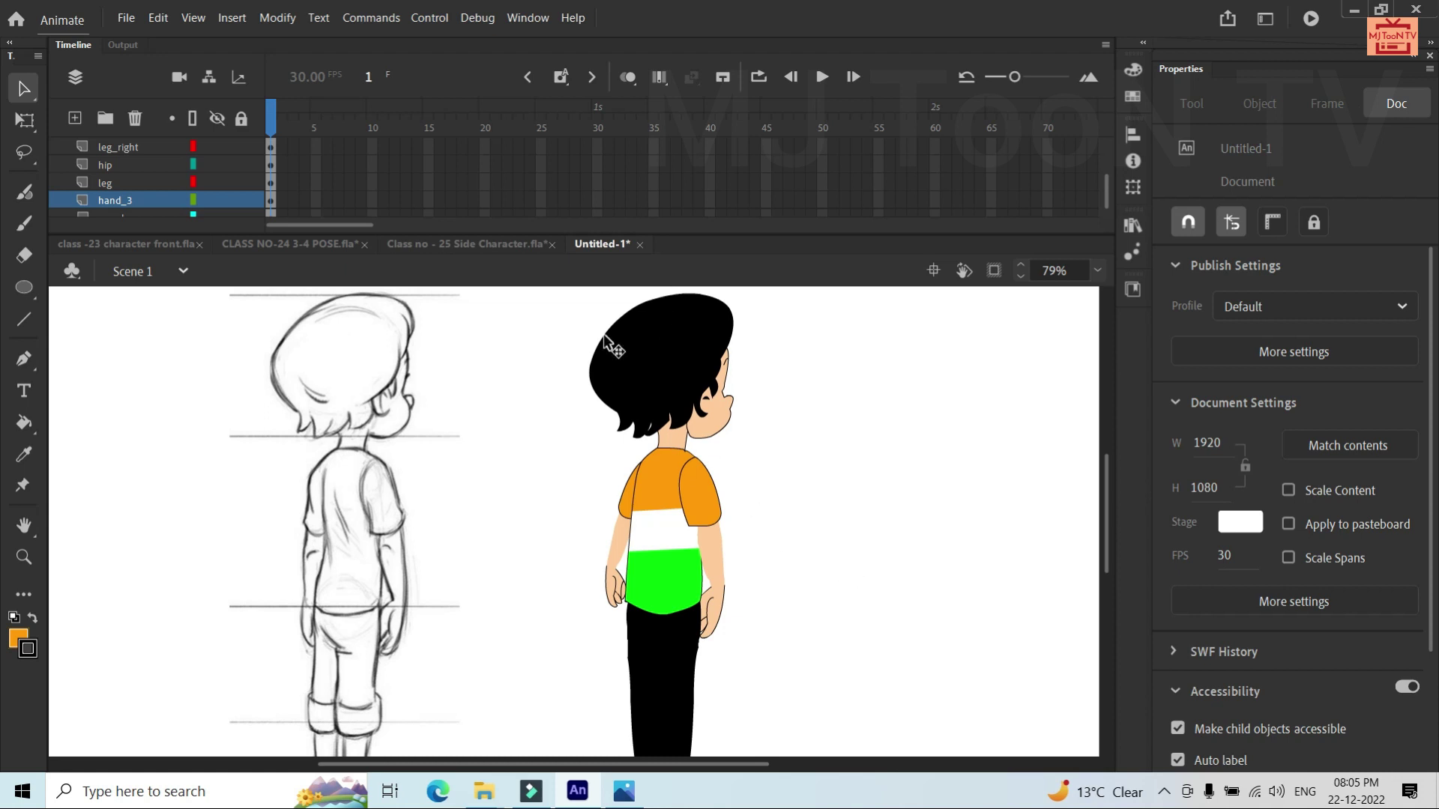
{"action": "left_click", "coordinate": [127, 18]}
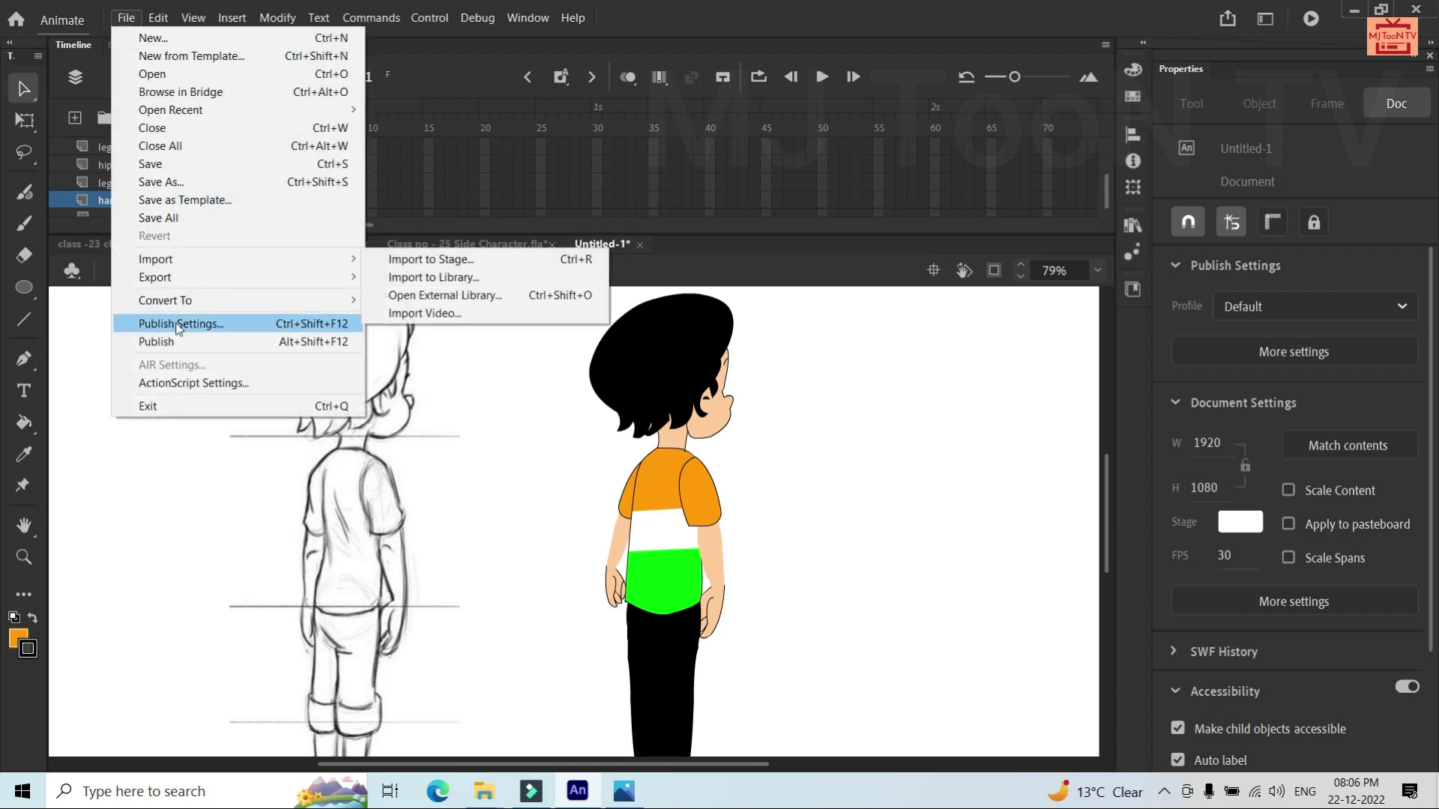
{"action": "left_click", "coordinate": [178, 164]}
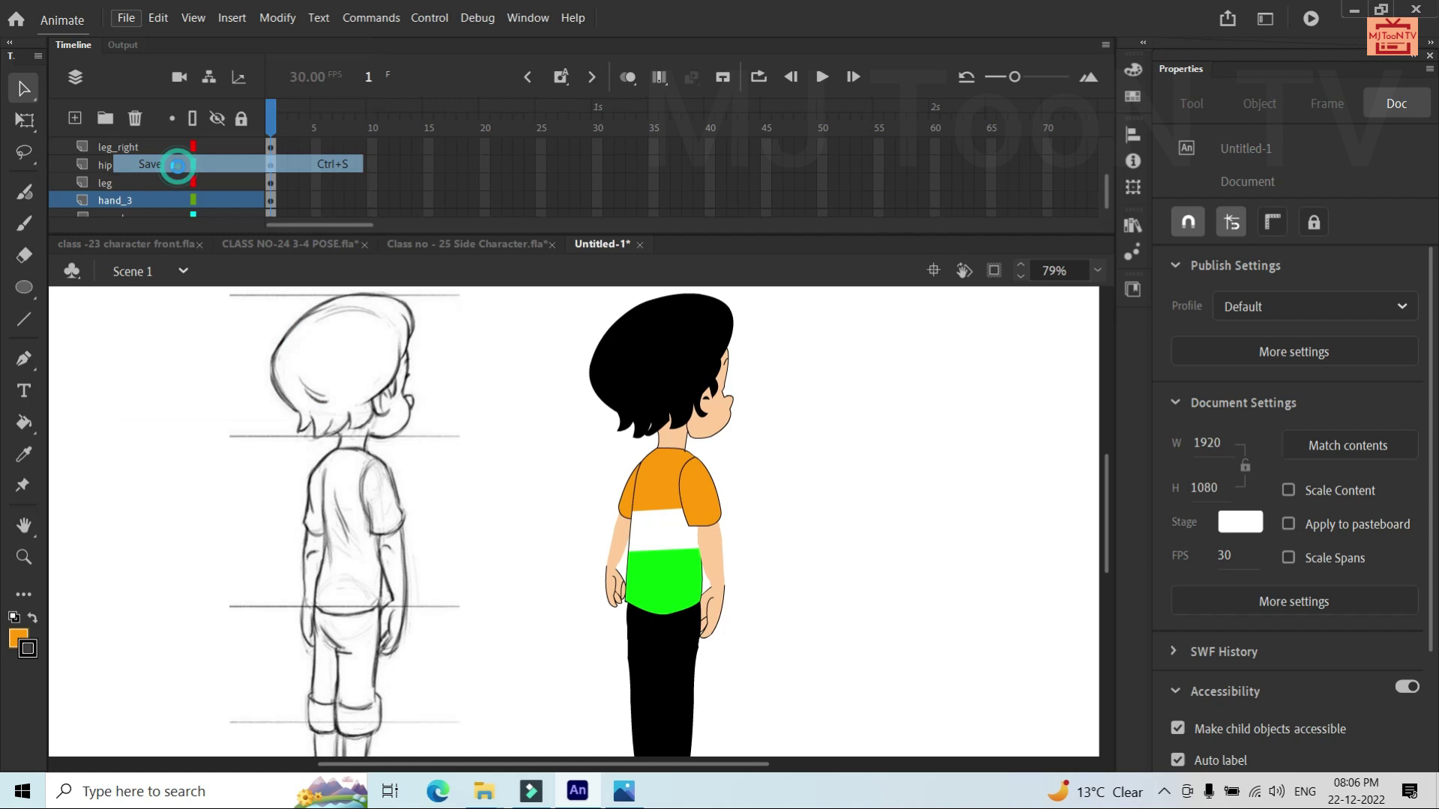
{"action": "type", "text": "c"}
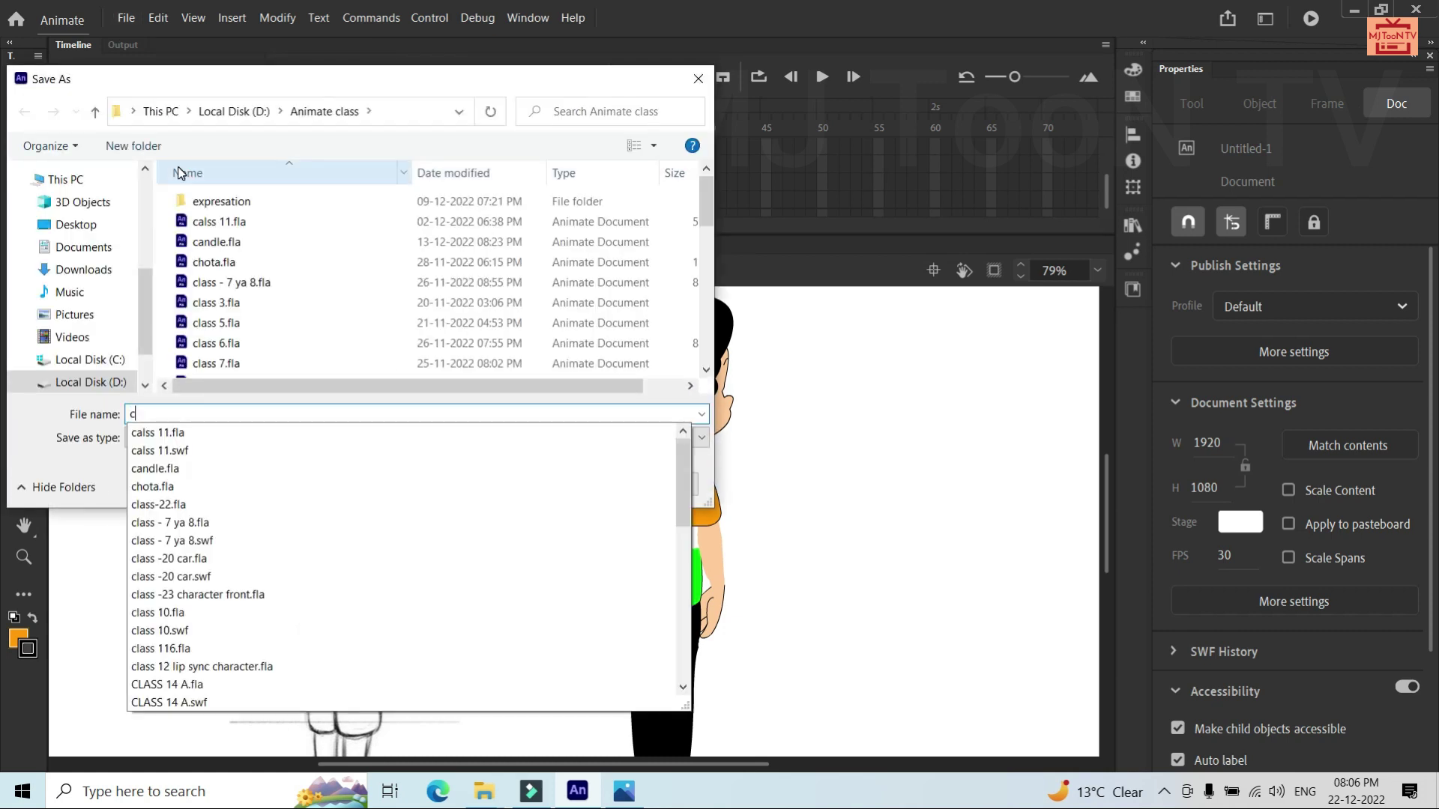
{"action": "type", "text": "lass No- 26 "}
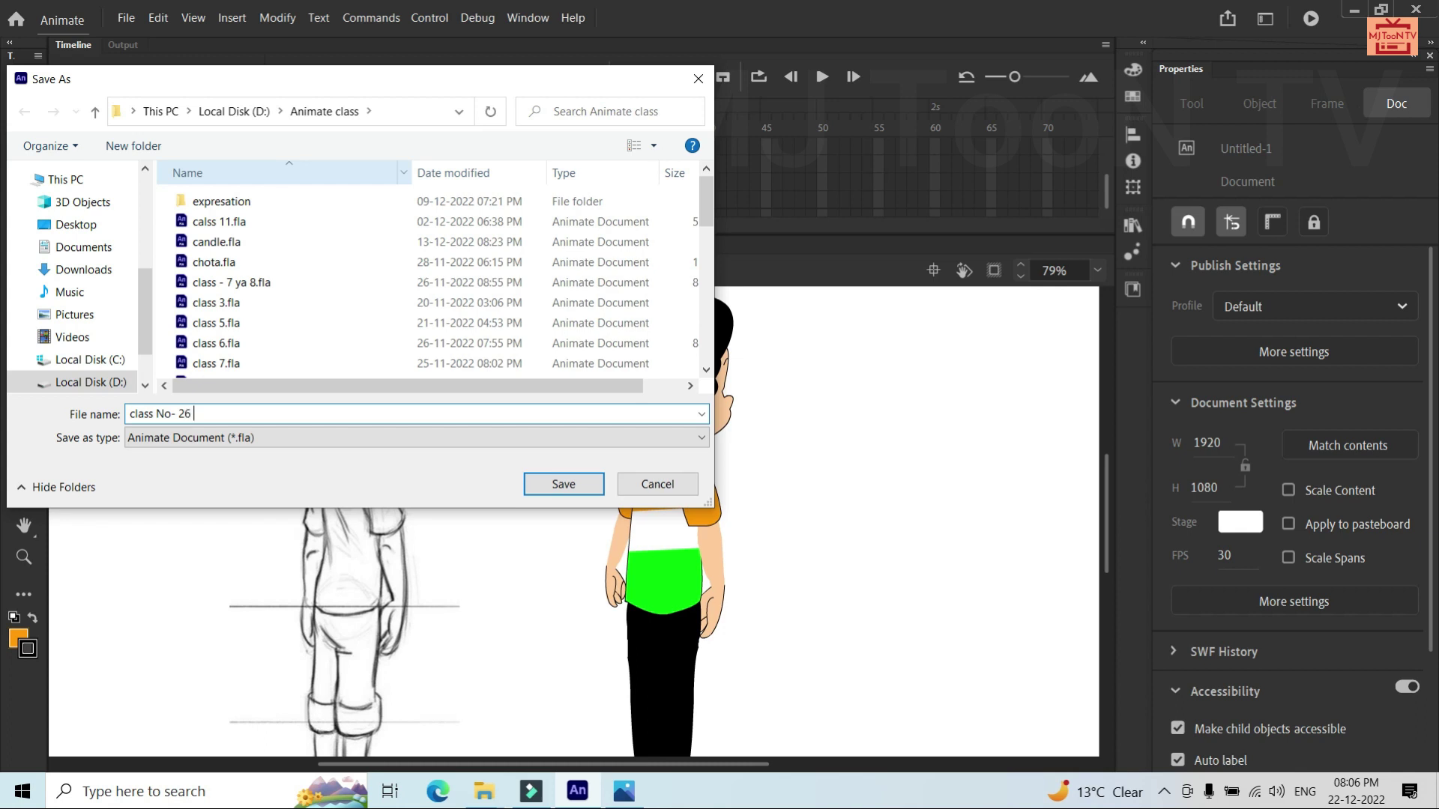
{"action": "type", "text": "Bace"}
{"action": "key", "text": "BackSpace"}
{"action": "key", "text": "BackSpace"}
{"action": "type", "text": "ke"}
{"action": "key", "text": "Return"}
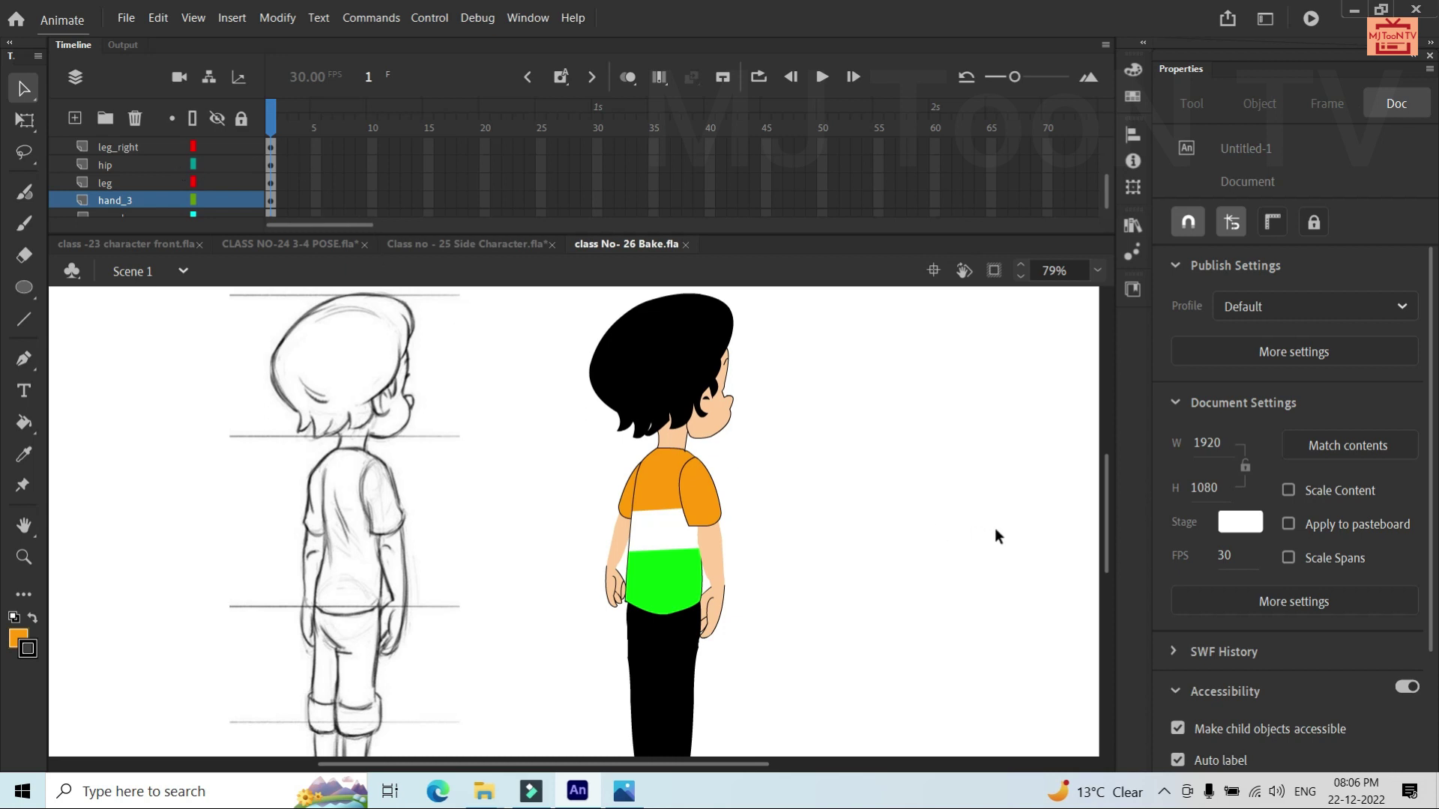
{"action": "left_click_drag", "start_coordinate": [1105, 526], "coordinate": [1104, 549]}
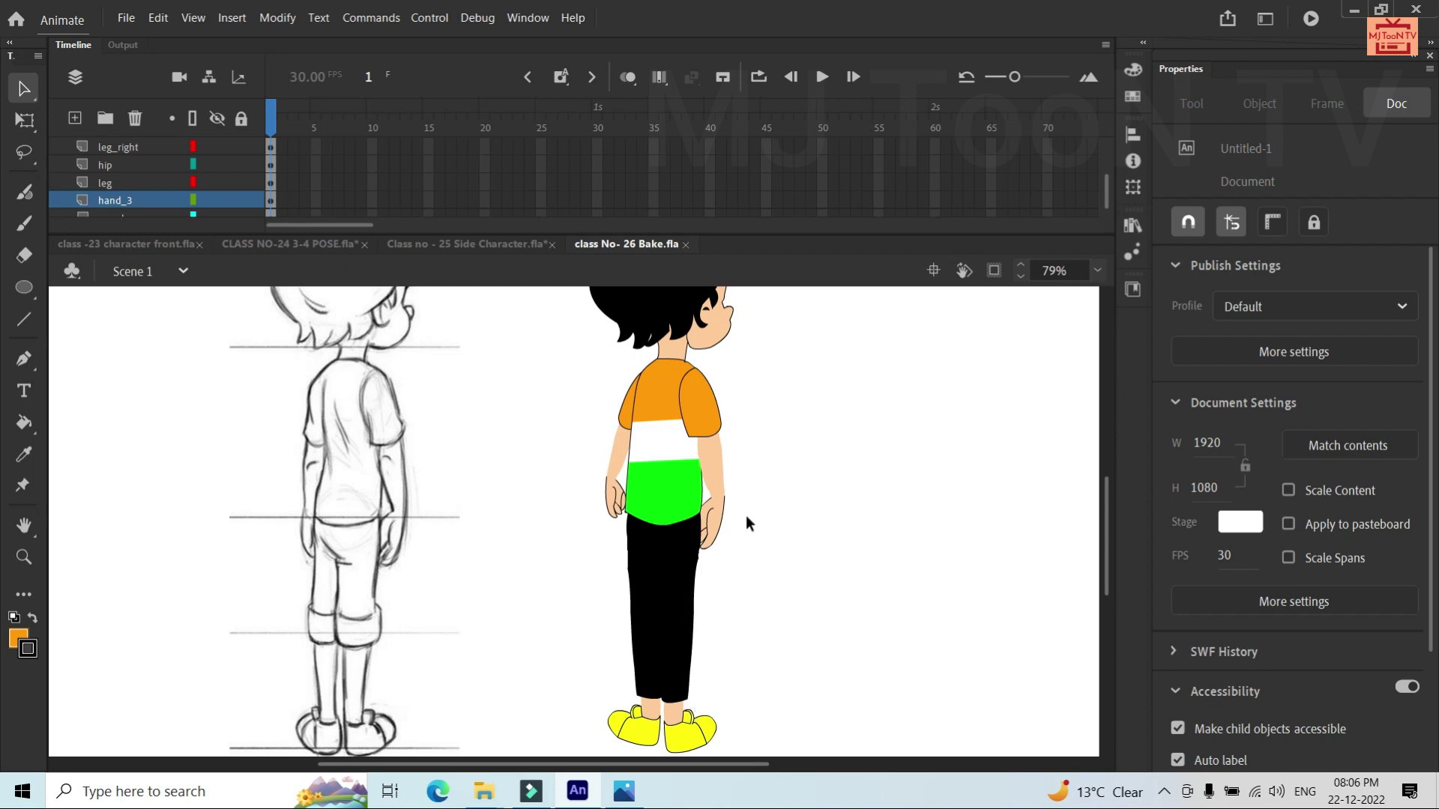
{"action": "left_click_drag", "start_coordinate": [1108, 528], "coordinate": [1096, 500]}
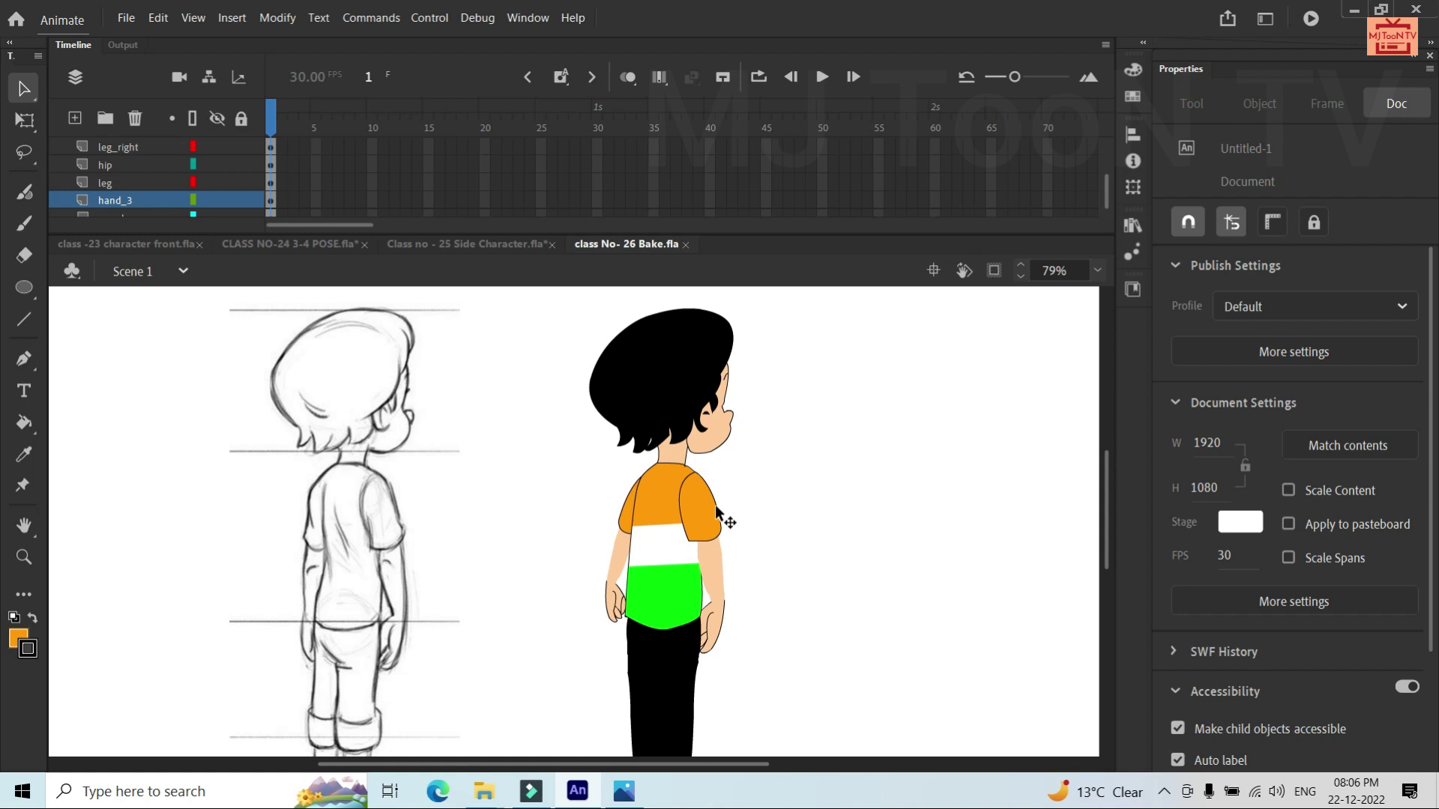
{"action": "scroll", "coordinate": [718, 514], "scroll_direction": "down", "scroll_amount": 2}
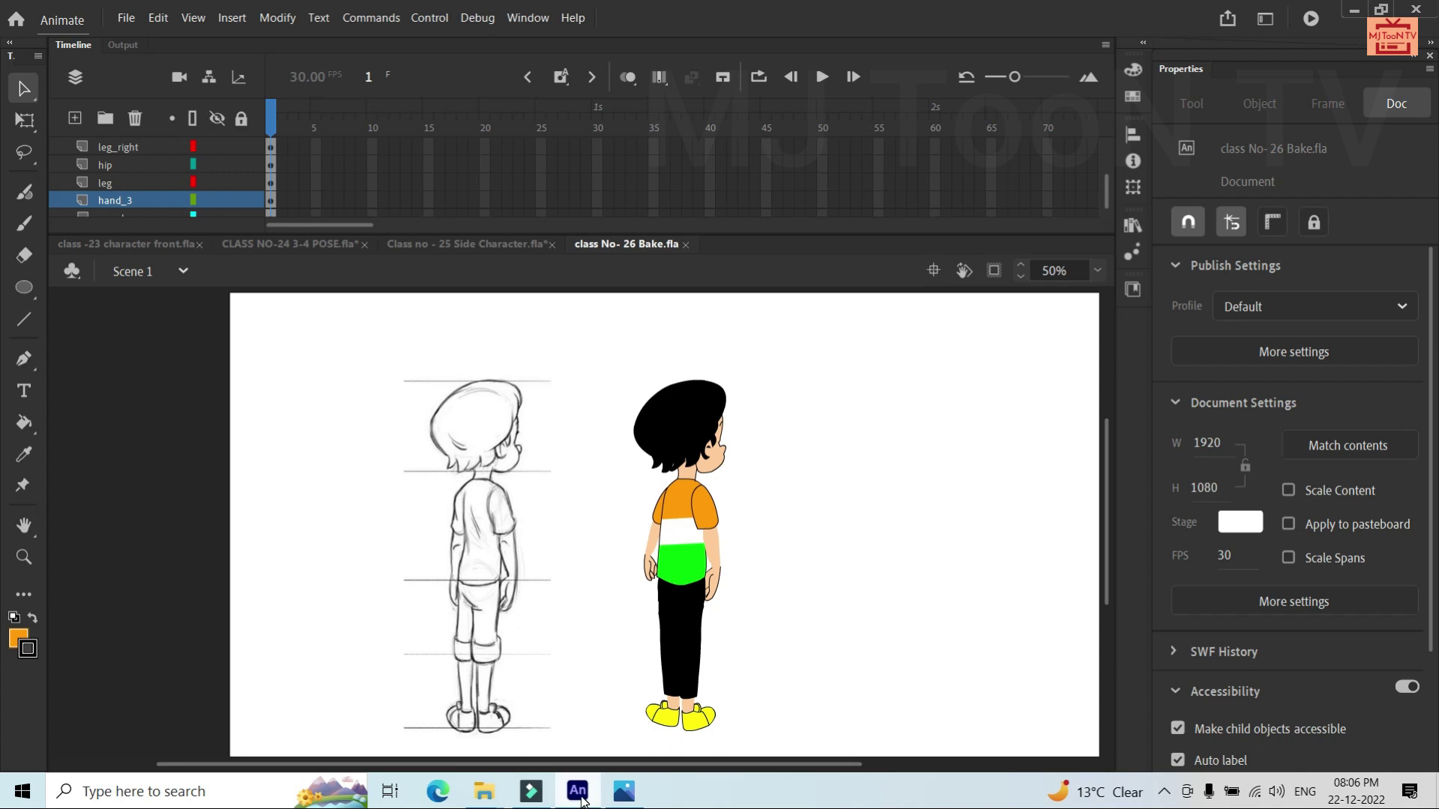
{"action": "mouse_move", "coordinate": [583, 801]}
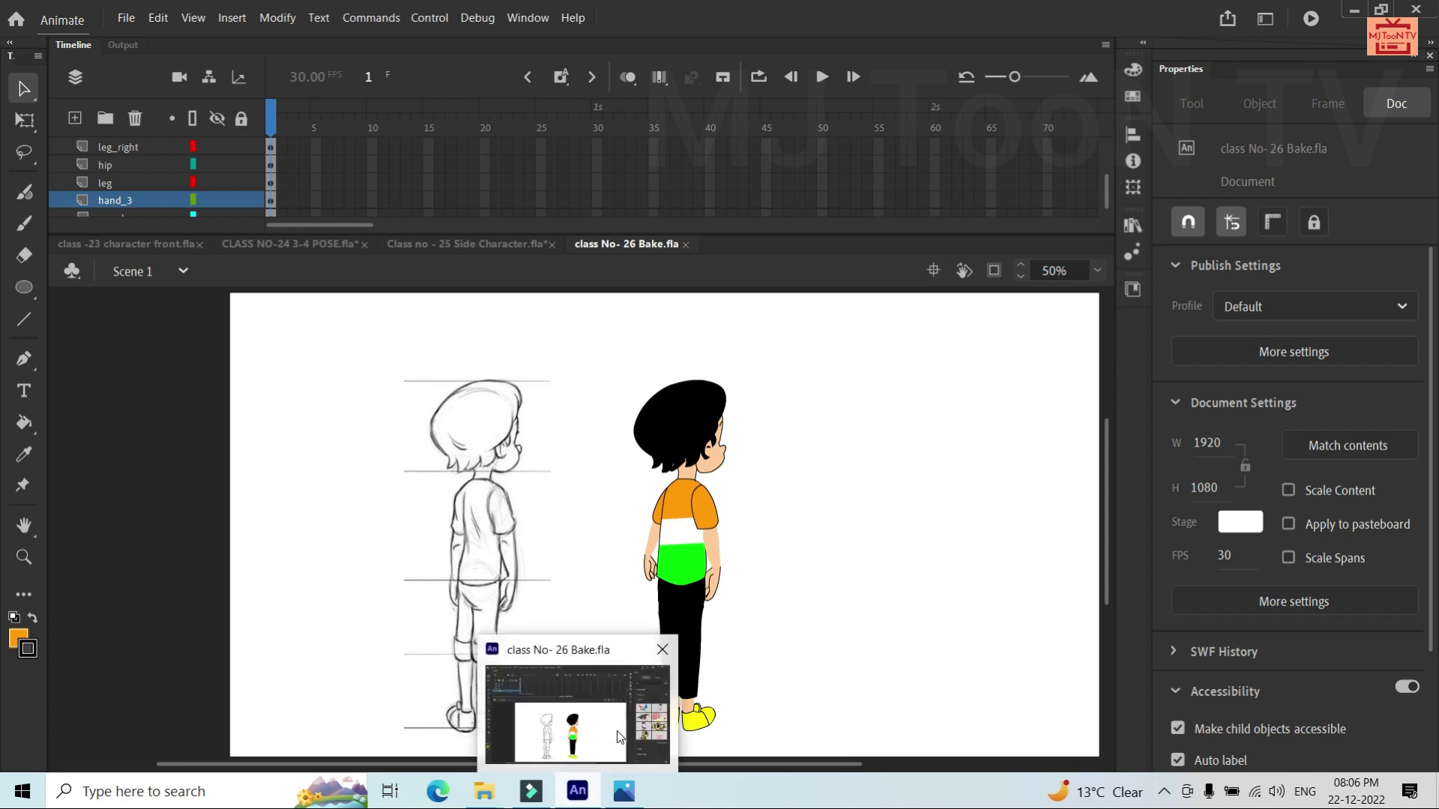
{"action": "left_click", "coordinate": [1161, 793]}
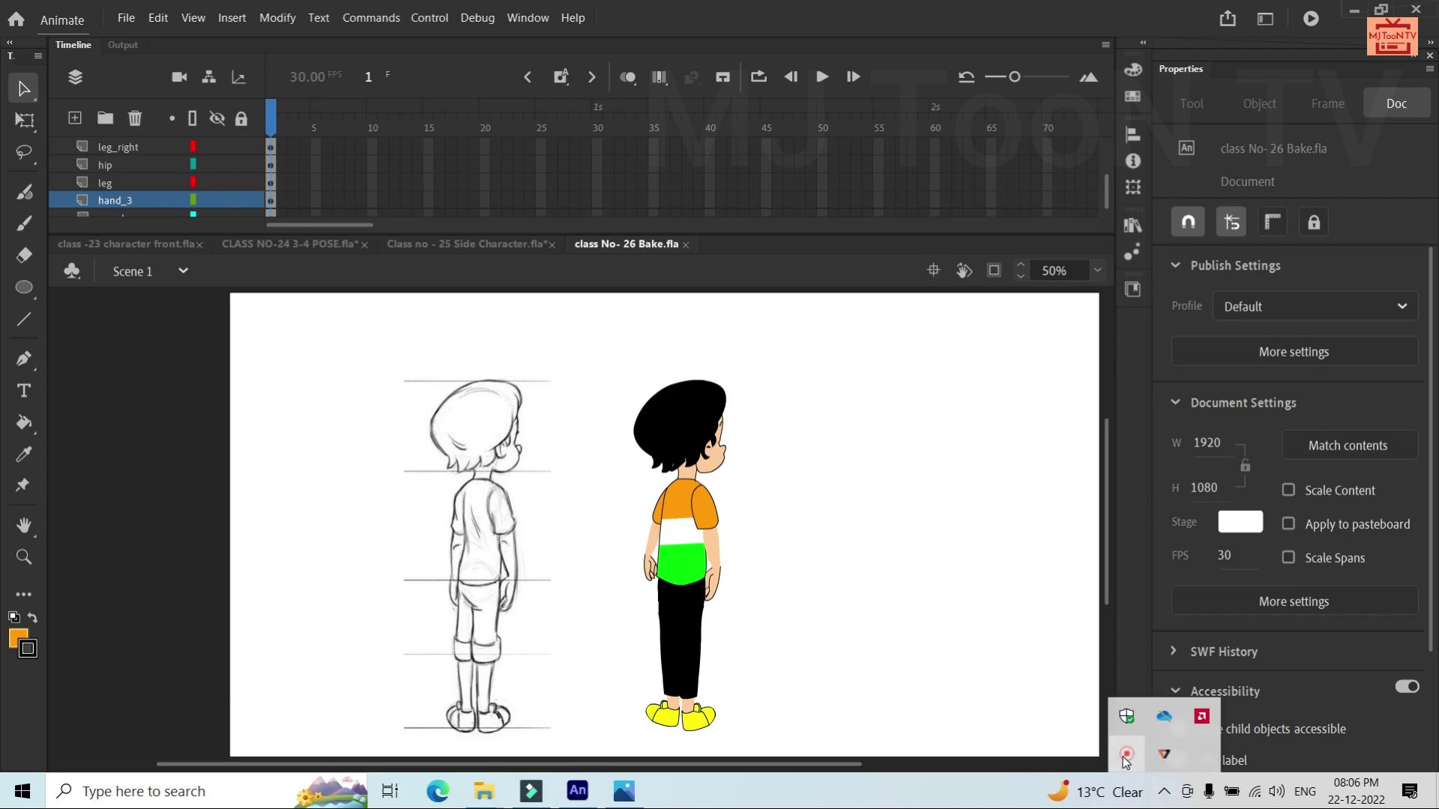